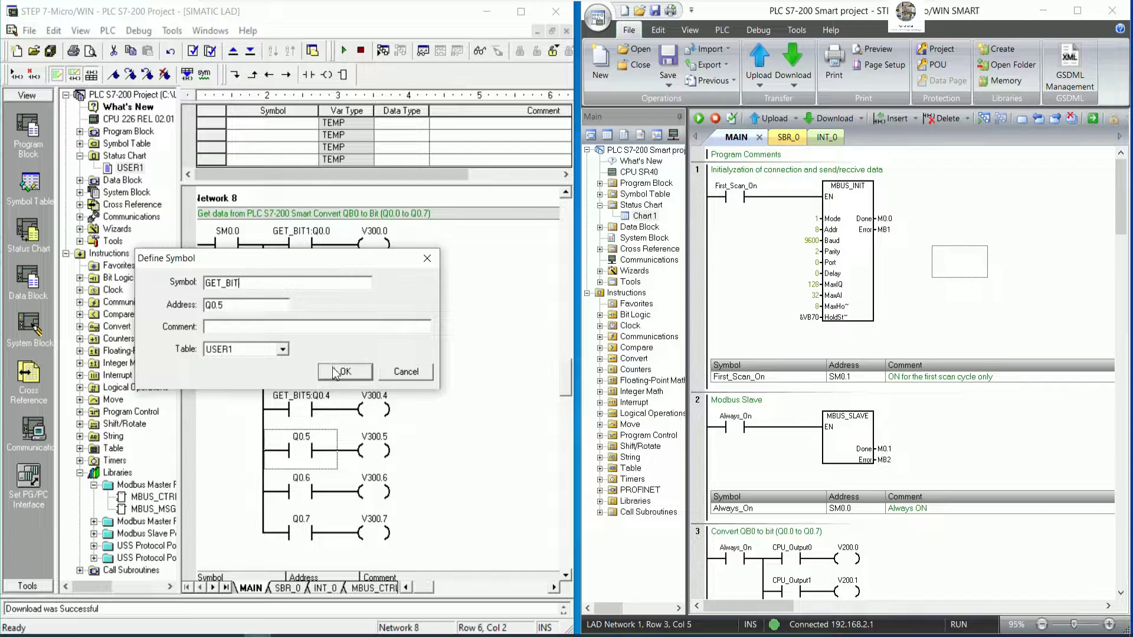
Define the symbols GET_BIT6 for Q0.5 and GET_BIT7 for Q0.6 in the USER1 table.
type("6")
left_click(343, 372)
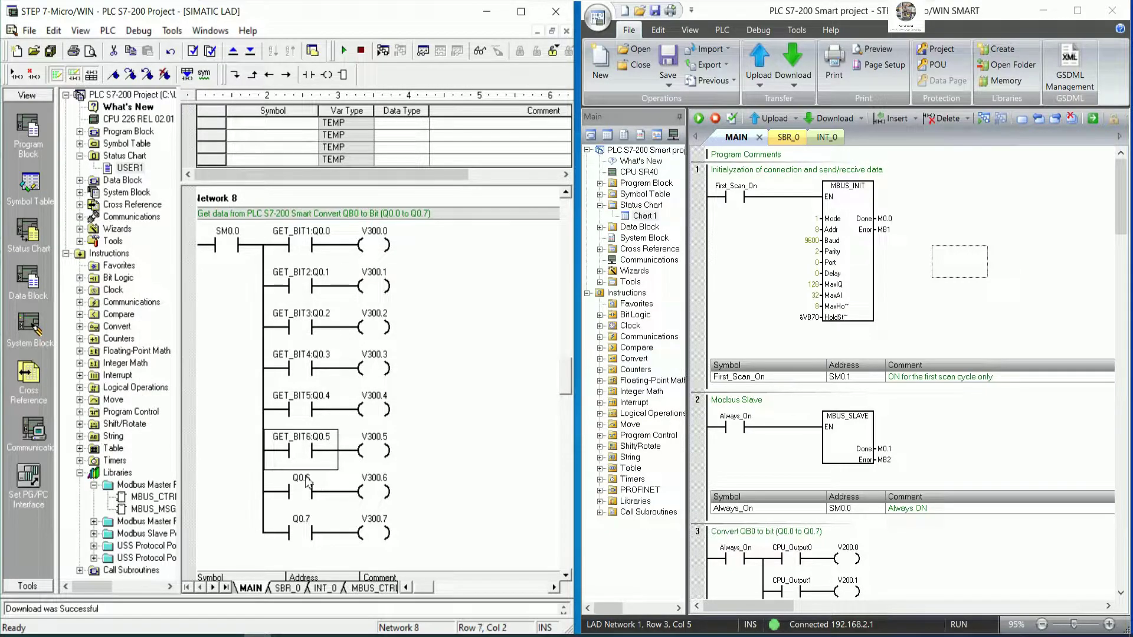
right_click(306, 475)
left_click(361, 508)
type("GET_BIT1")
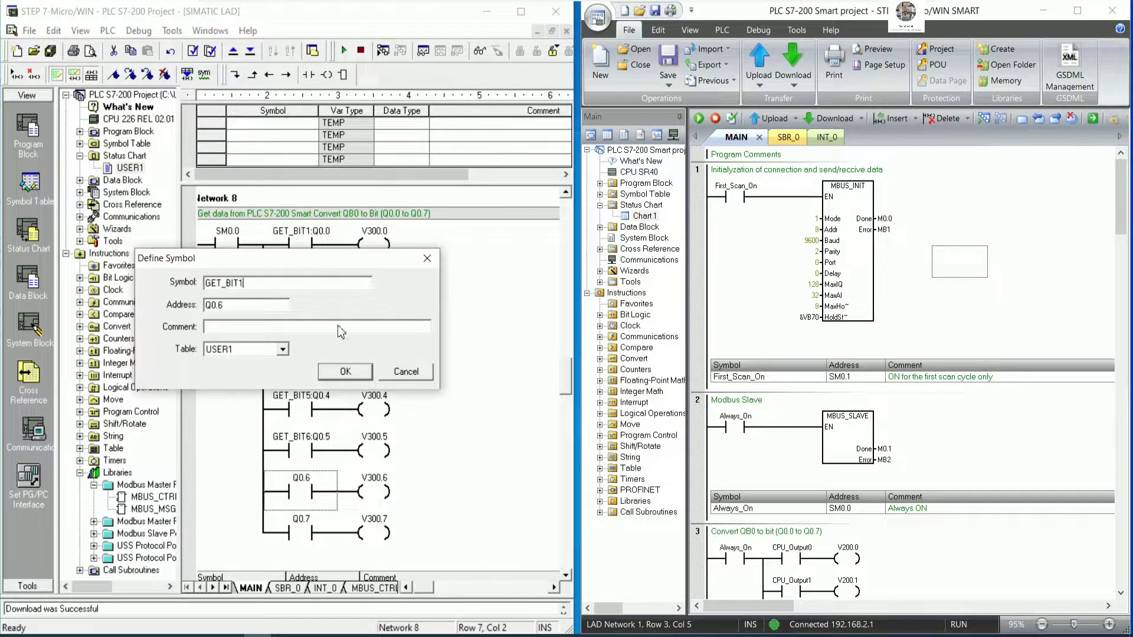
type("7")
left_click(346, 371)
Define the symbol GET_BIT8 for contact address Q0.7 in Network 8, stored in the USER1 table.
right_click(308, 525)
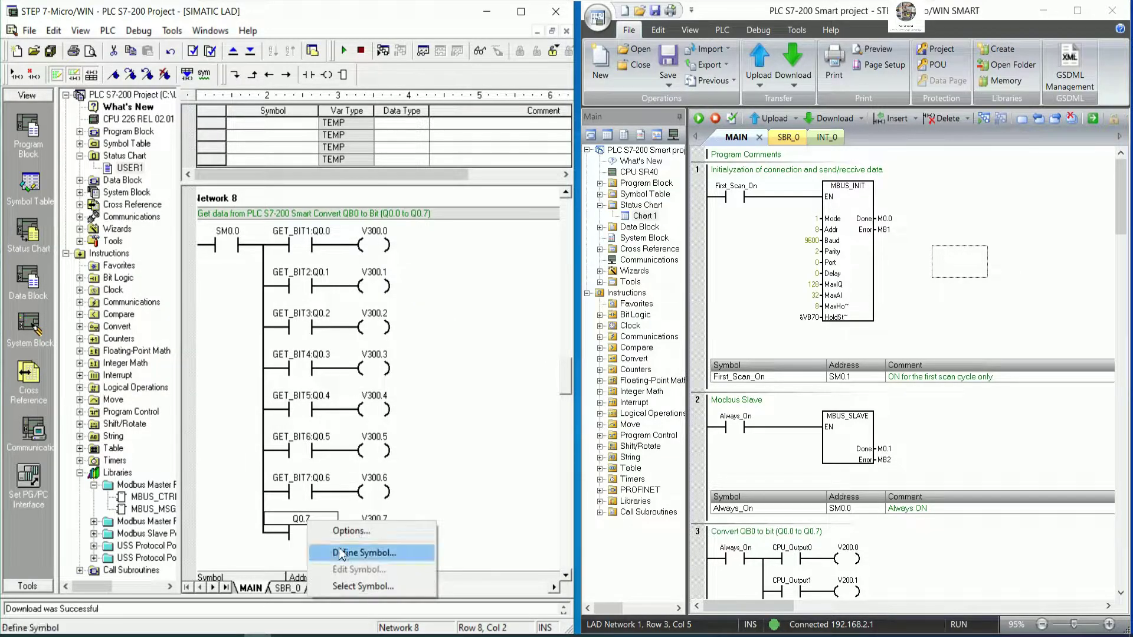
left_click(361, 553)
type("GET_BIT1")
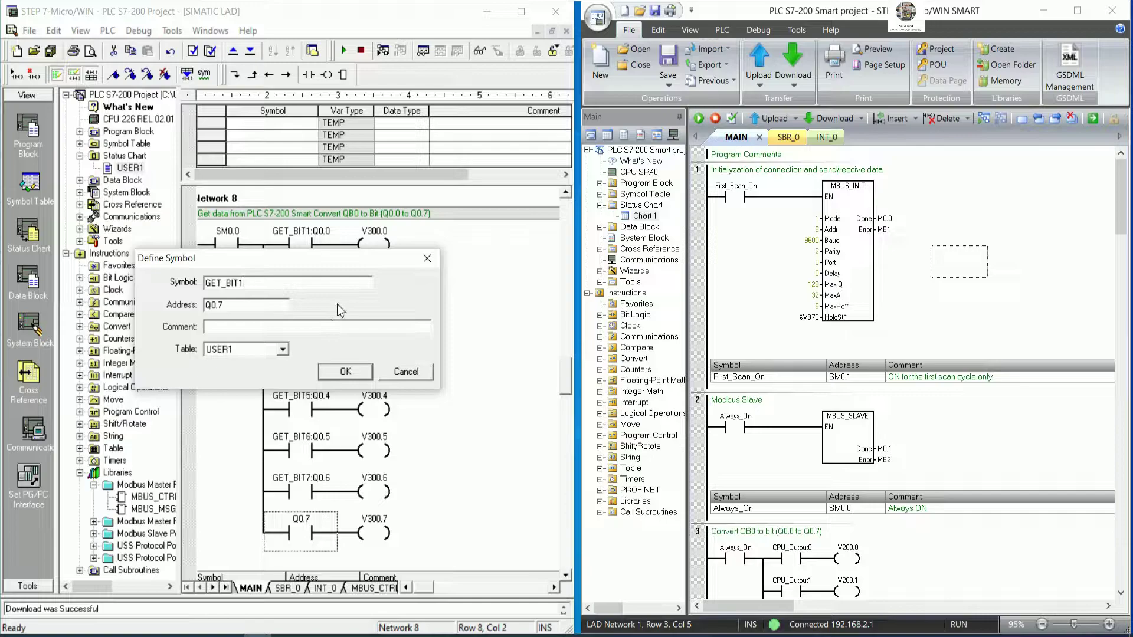
left_click(346, 372)
Define the symbol SEND_WORD1 for the MOV_W input VW700 in Network 9, stored in the USER1 table.
scroll(455, 391, "down", 1)
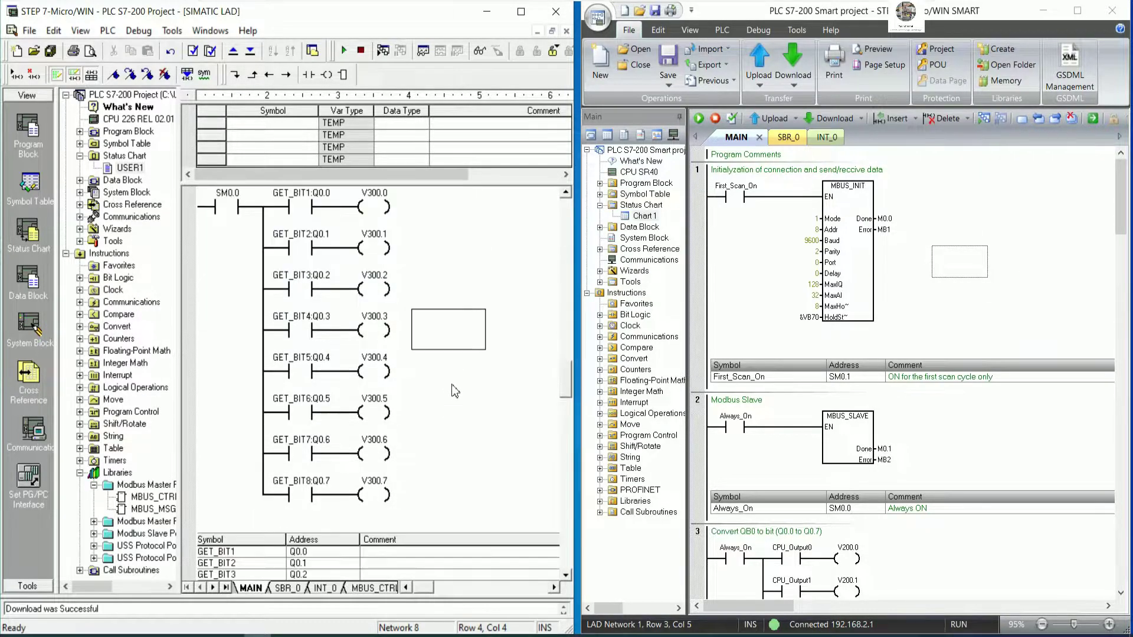
scroll(455, 391, "down", 10)
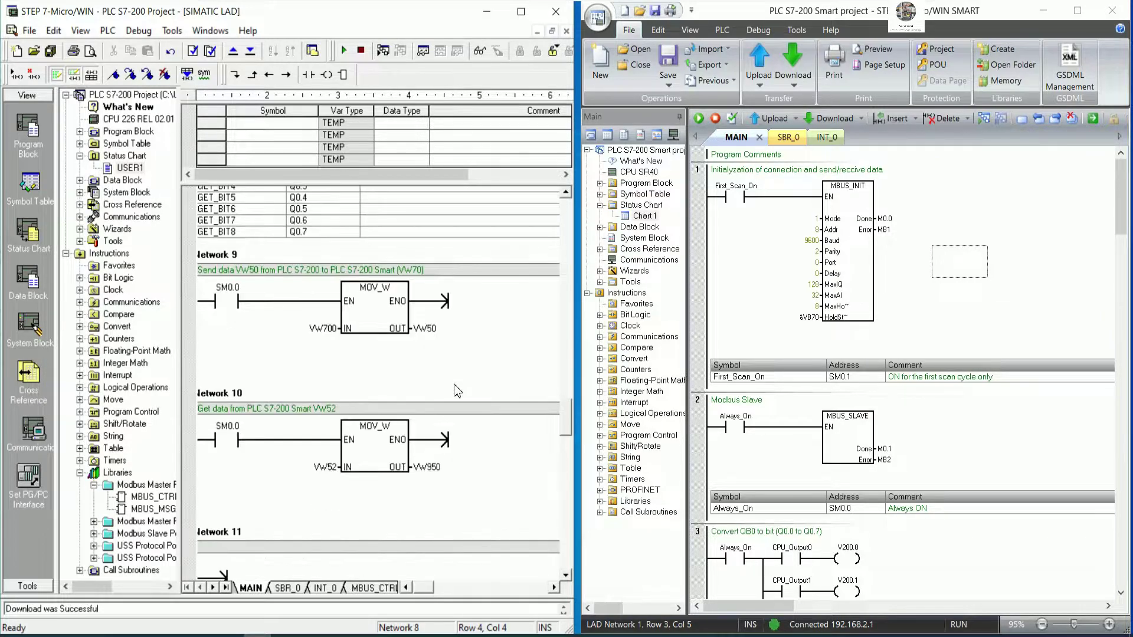
right_click(321, 334)
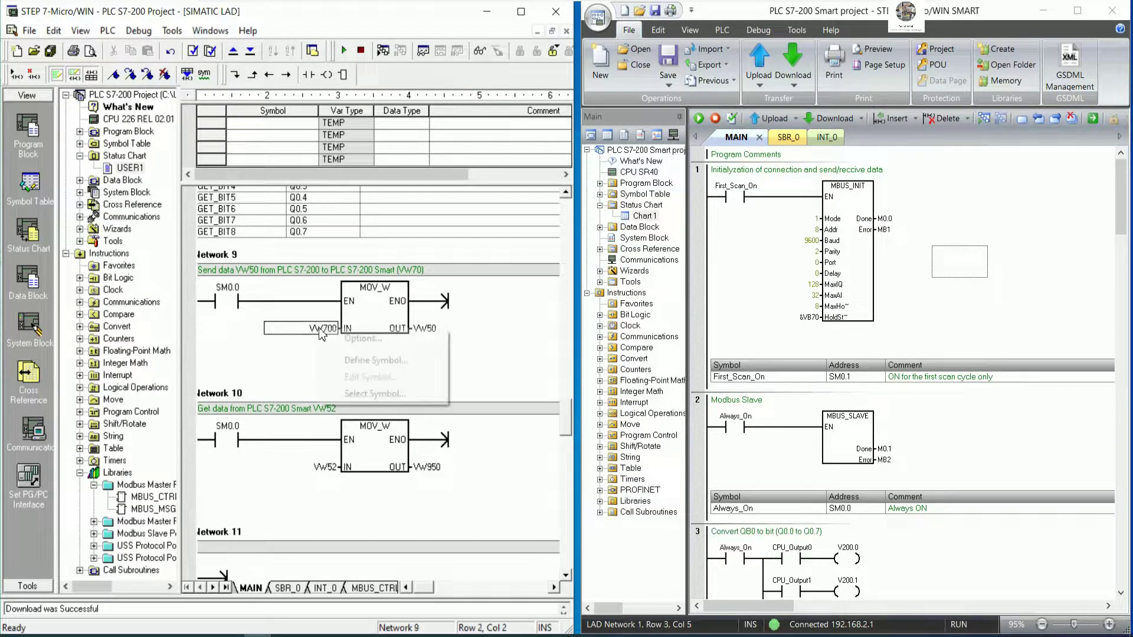
left_click(351, 360)
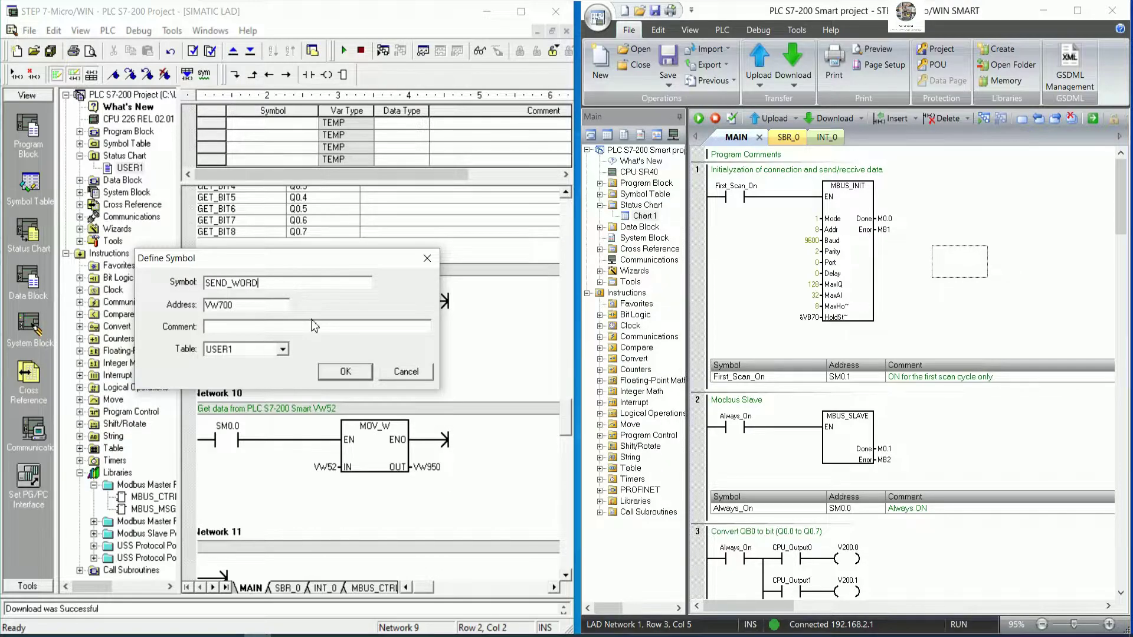
type("SEND_WORD1")
left_click(345, 372)
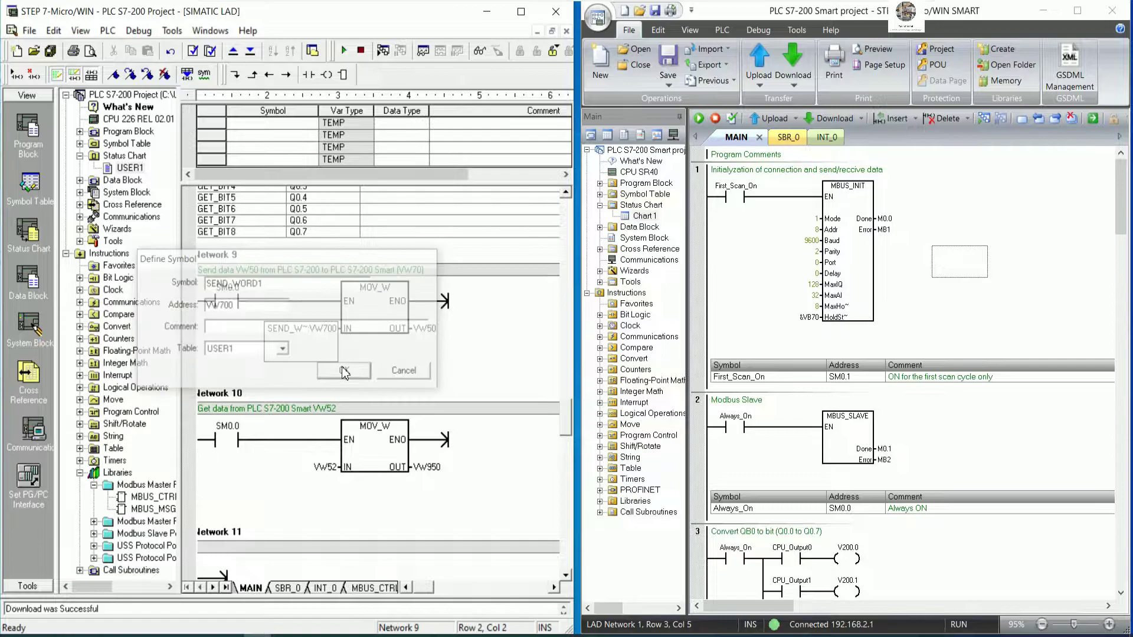
Define the symbol GET_WORD1 for the MOV_W input VW52 in Network 10, stored in the USER1 table.
scroll(346, 490, "down", 1)
right_click(329, 487)
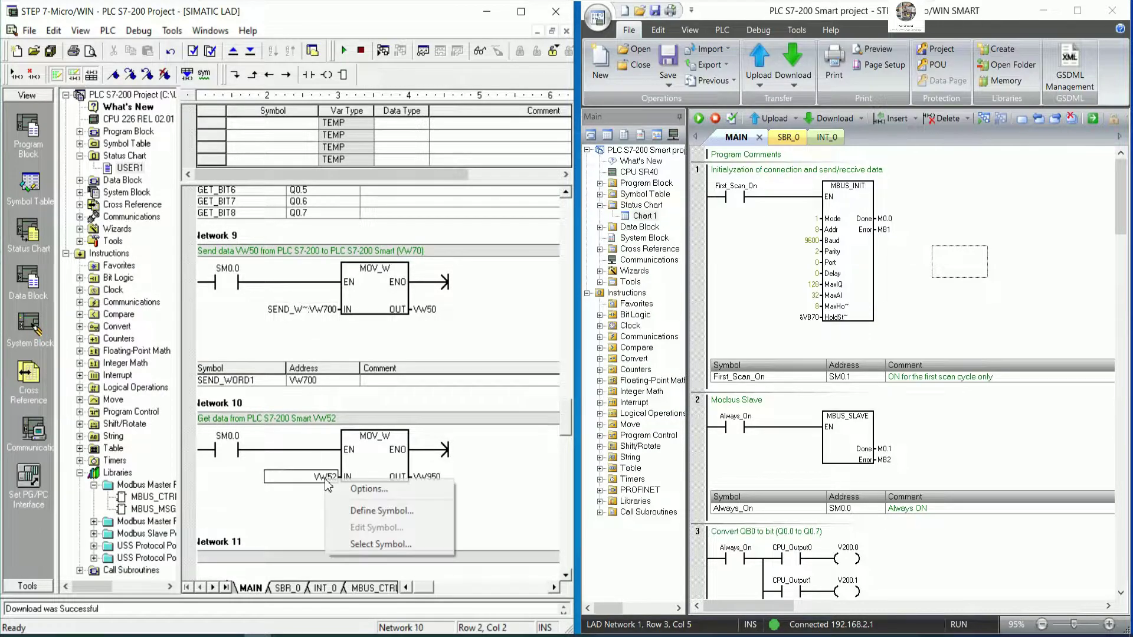
left_click(358, 511)
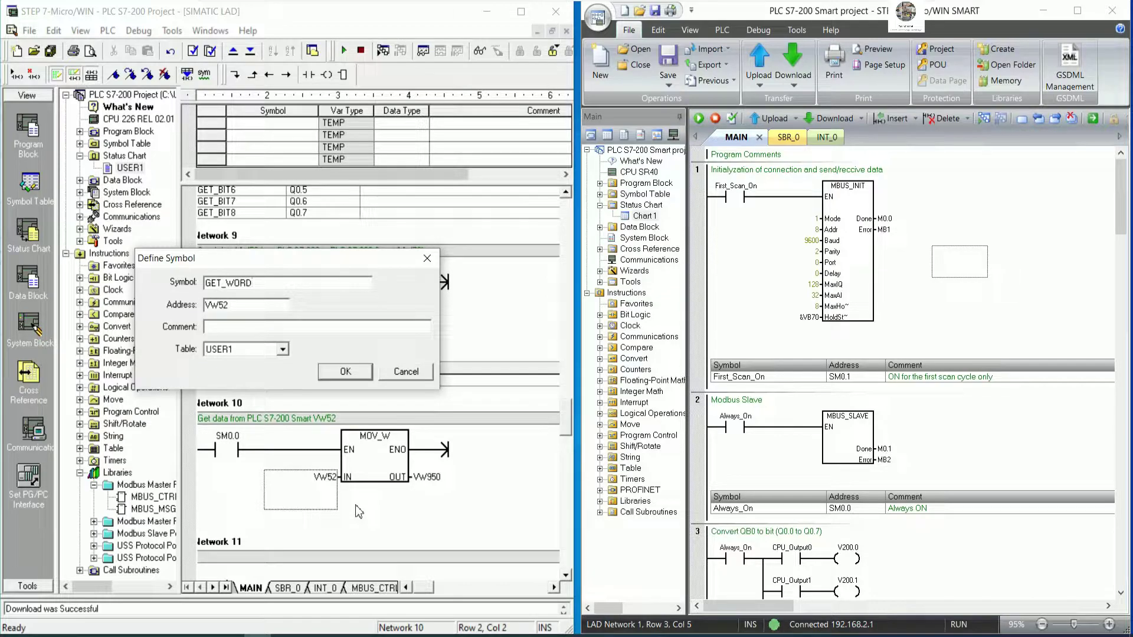
left_click(358, 373)
left_click(501, 444)
Check the newly named addresses in the MAIN program and save the PLC S7-200 project.
scroll(499, 445, "down", 2)
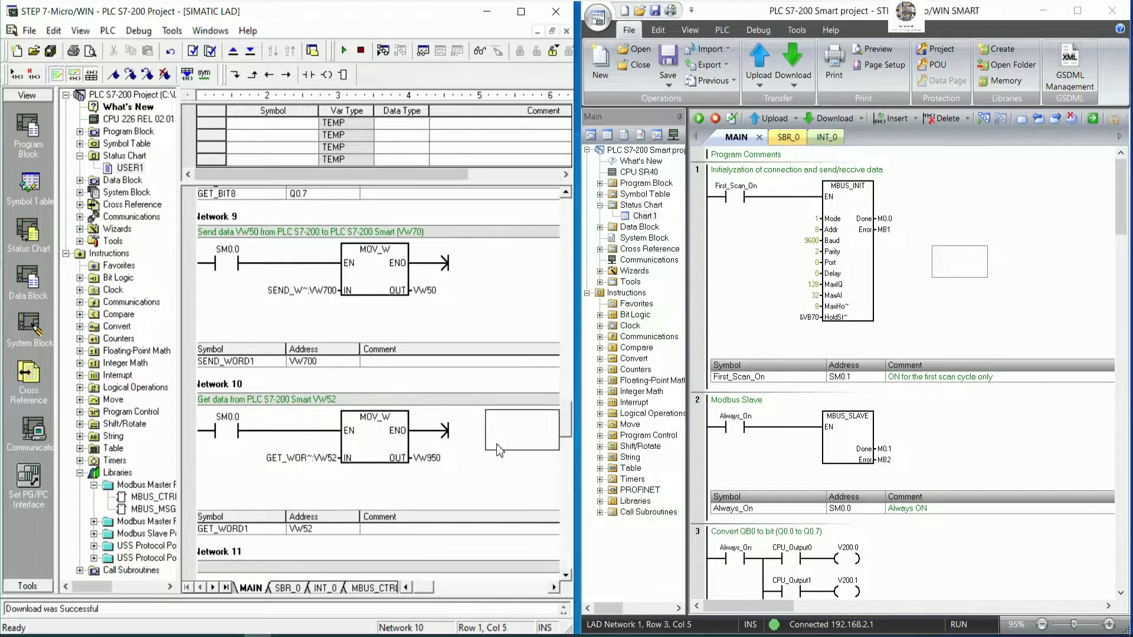
scroll(499, 449, "down", 3)
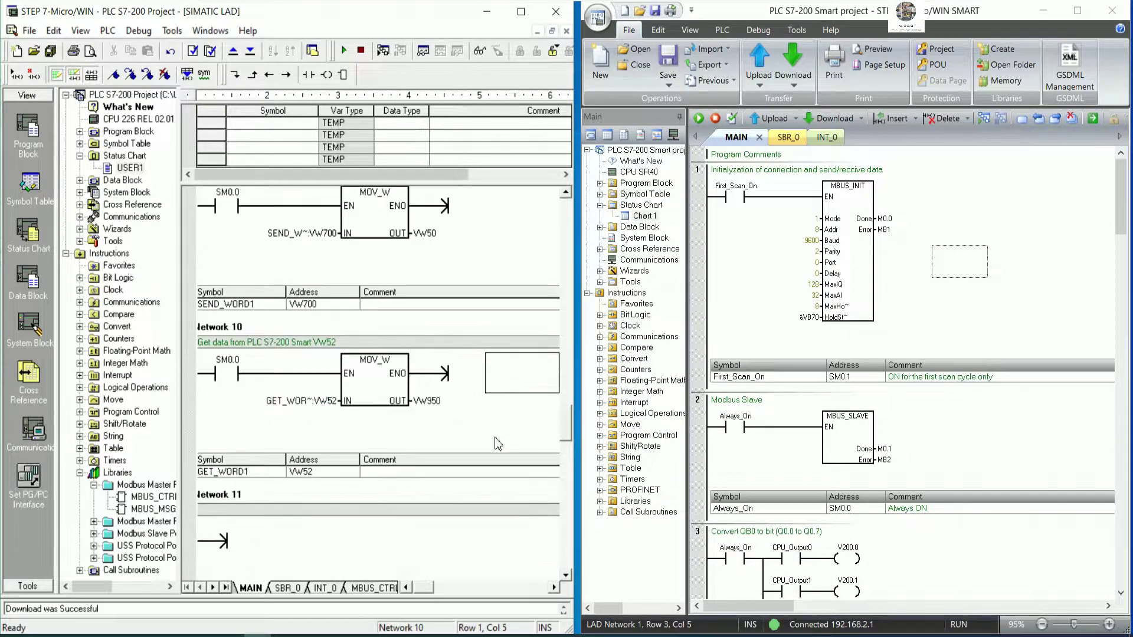
scroll(499, 444, "up", 3)
scroll(499, 444, "up", 6)
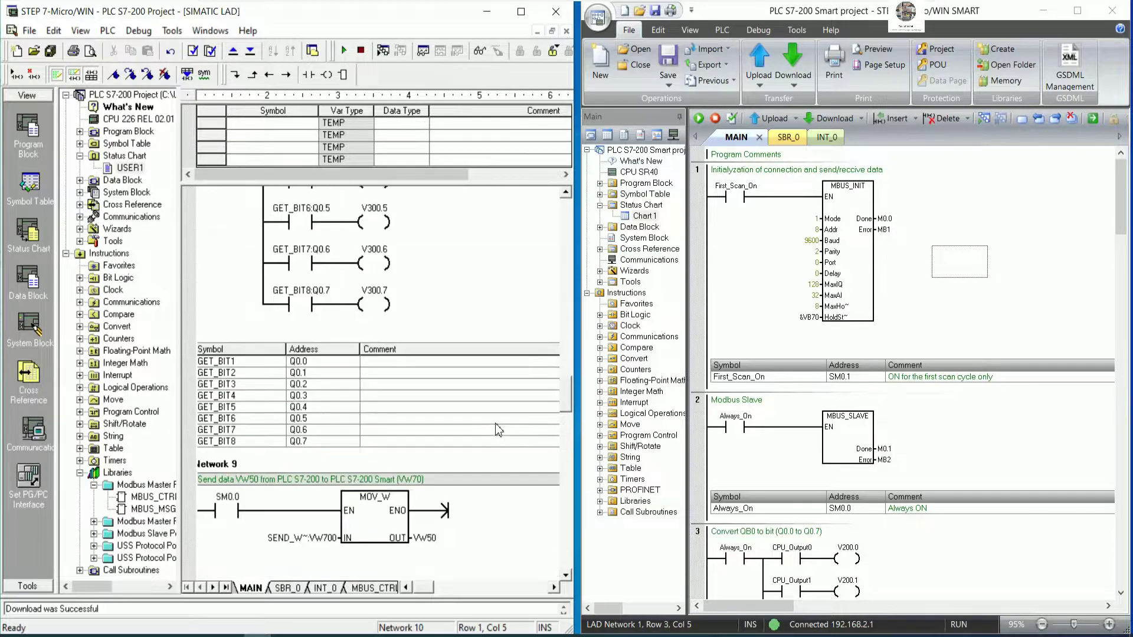
left_click_drag(567, 387, 540, 197)
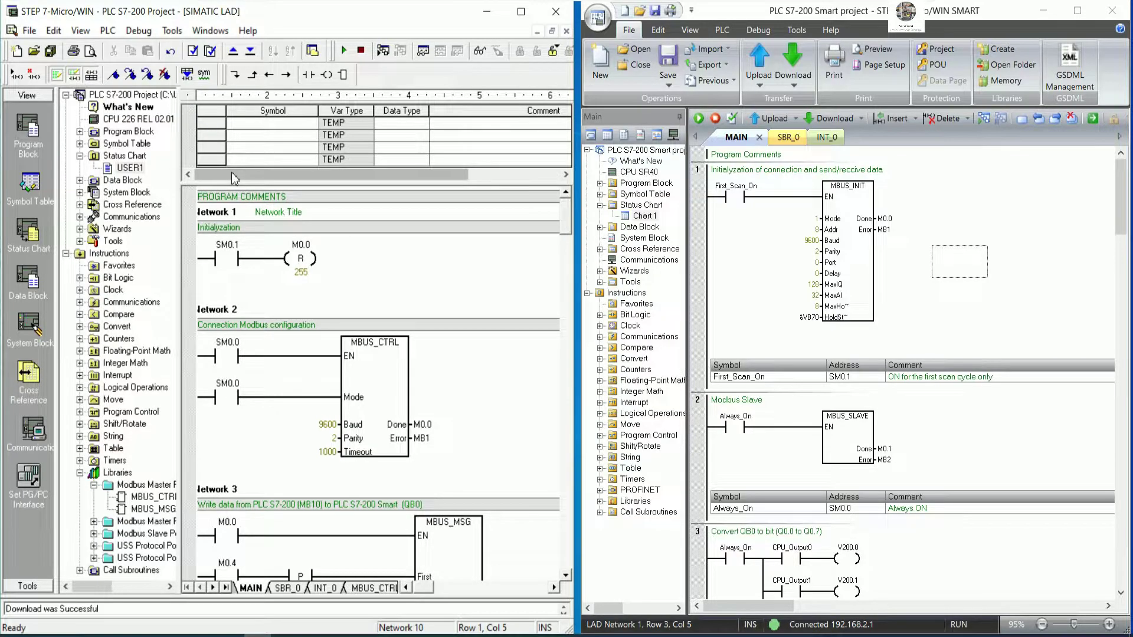
left_click(29, 30)
left_click(66, 104)
Minimize both PLC programming windows and launch S7-200 PC Access from its desktop shortcut, moved between the two MicroWIN shortcuts.
left_click(1044, 10)
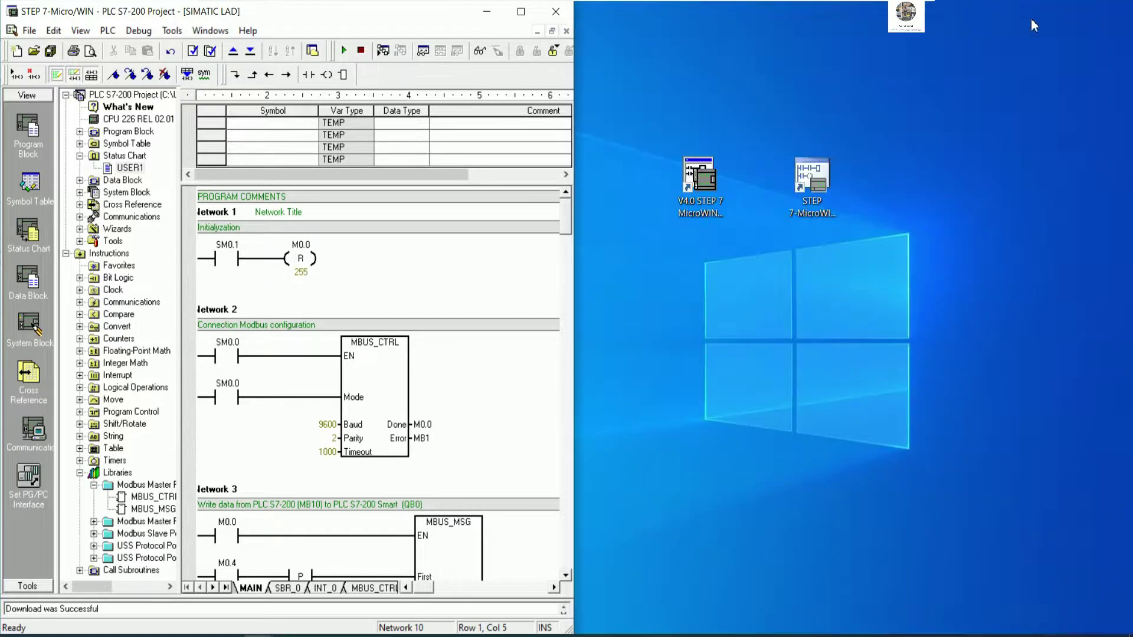
left_click(488, 12)
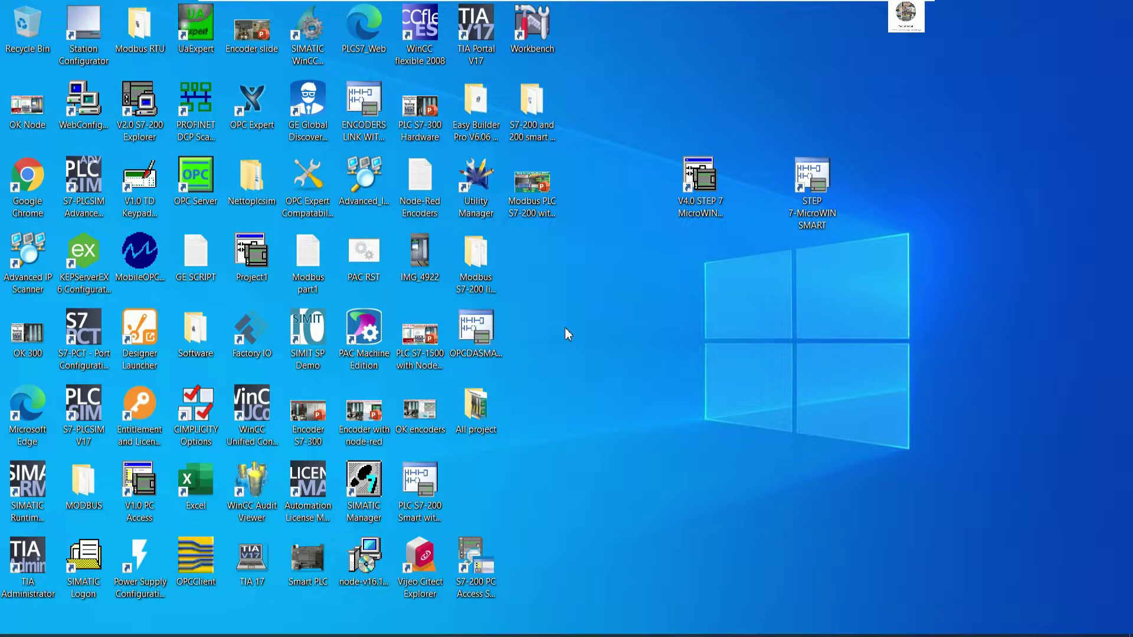
left_click(491, 544)
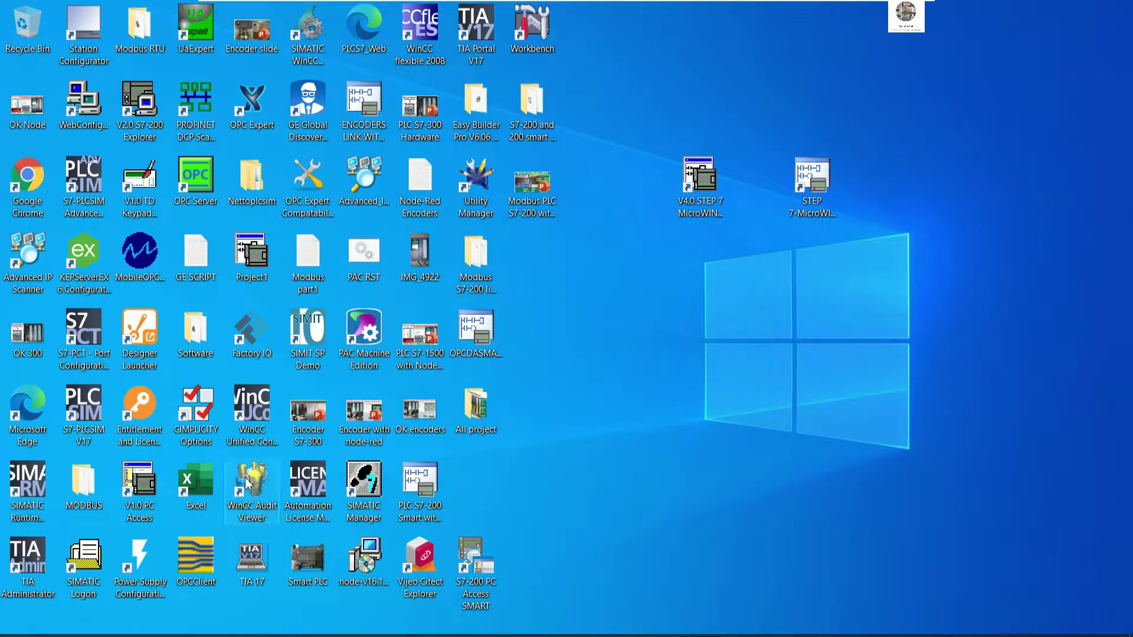
left_click_drag(140, 490, 758, 176)
double_click(759, 175)
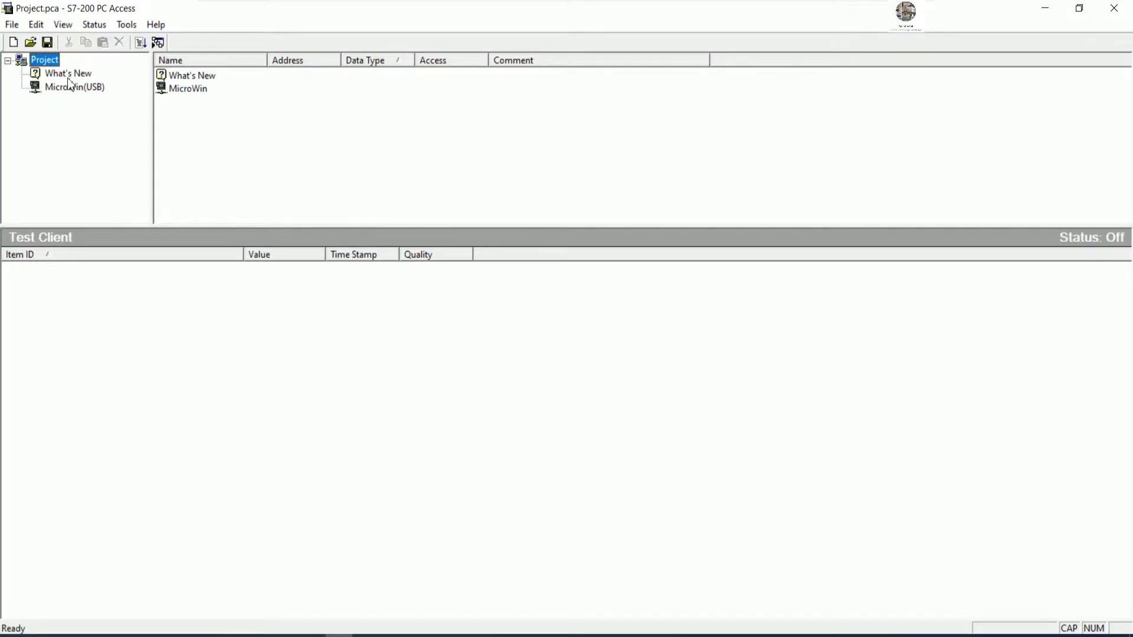
Import the symbols from the PLC S7-200 Project file in the desktop's Modbus RTU folder.
left_click(13, 26)
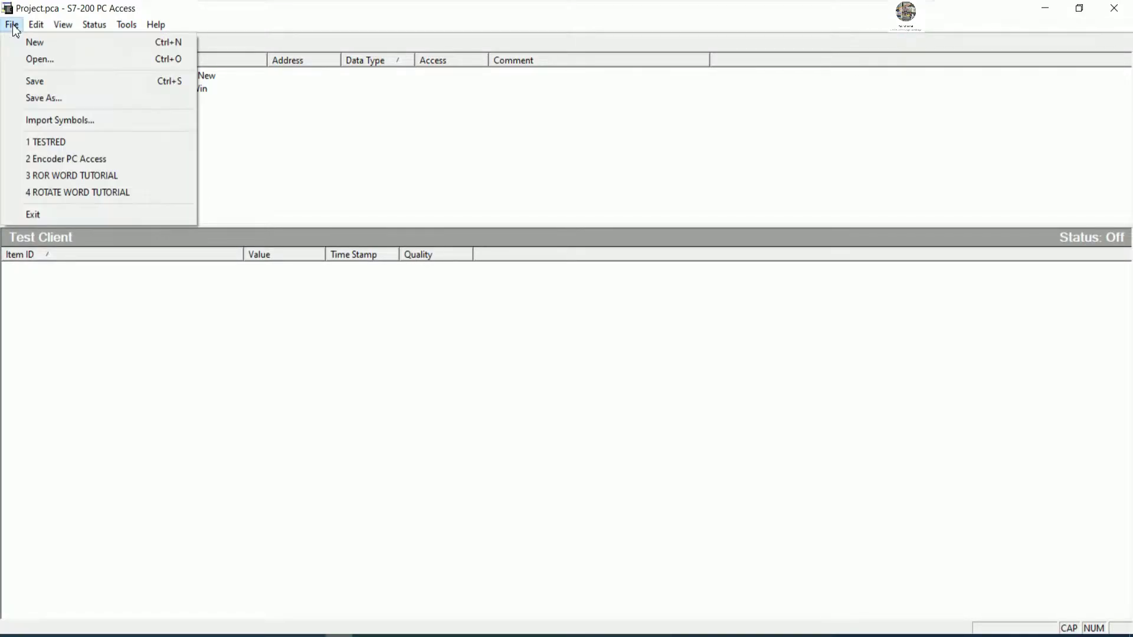
left_click(63, 127)
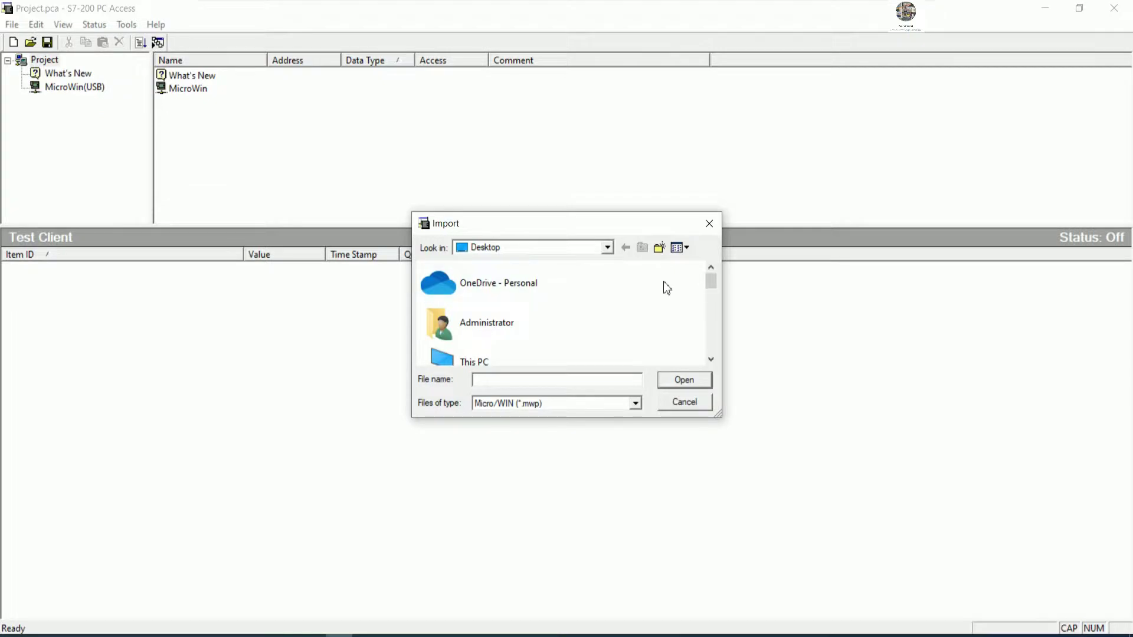
left_click_drag(709, 289, 716, 334)
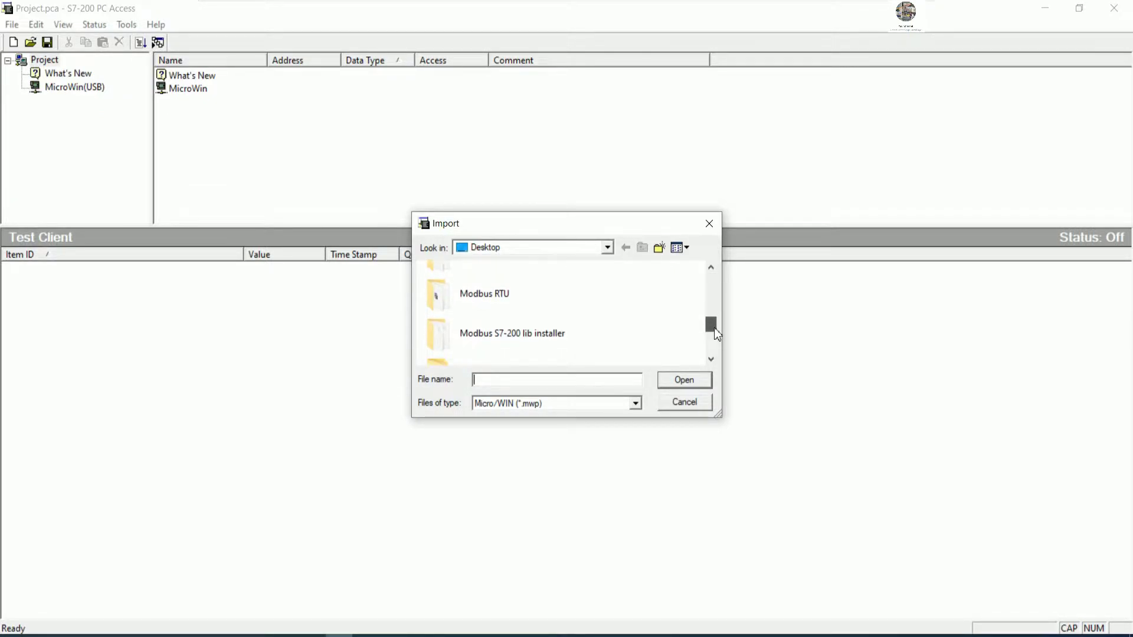
double_click(478, 302)
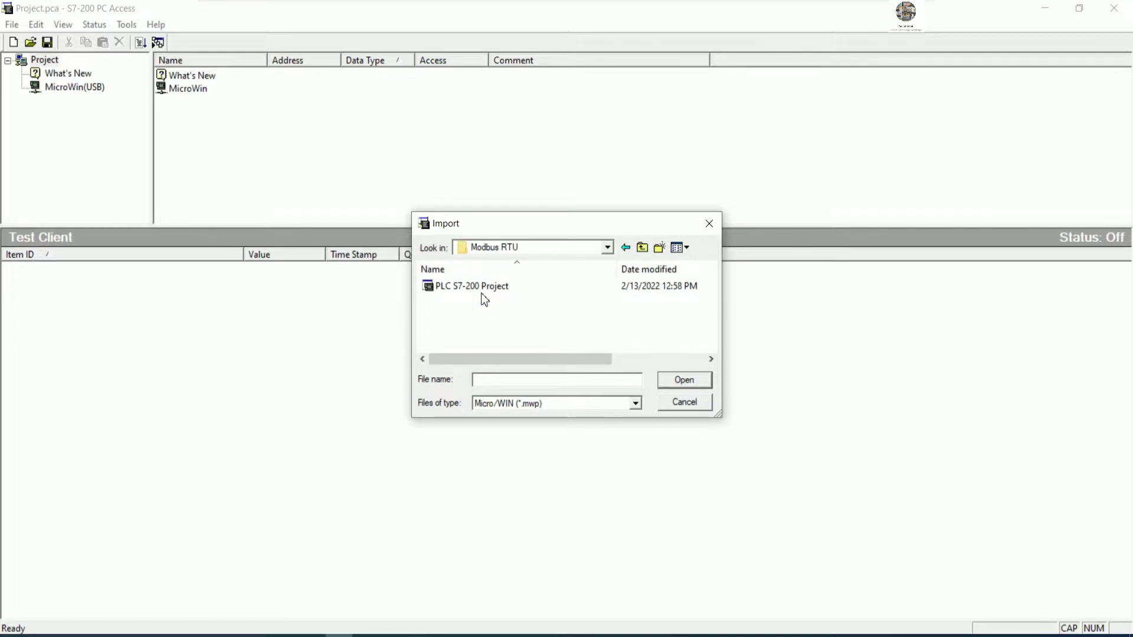
left_click(472, 290)
double_click(473, 289)
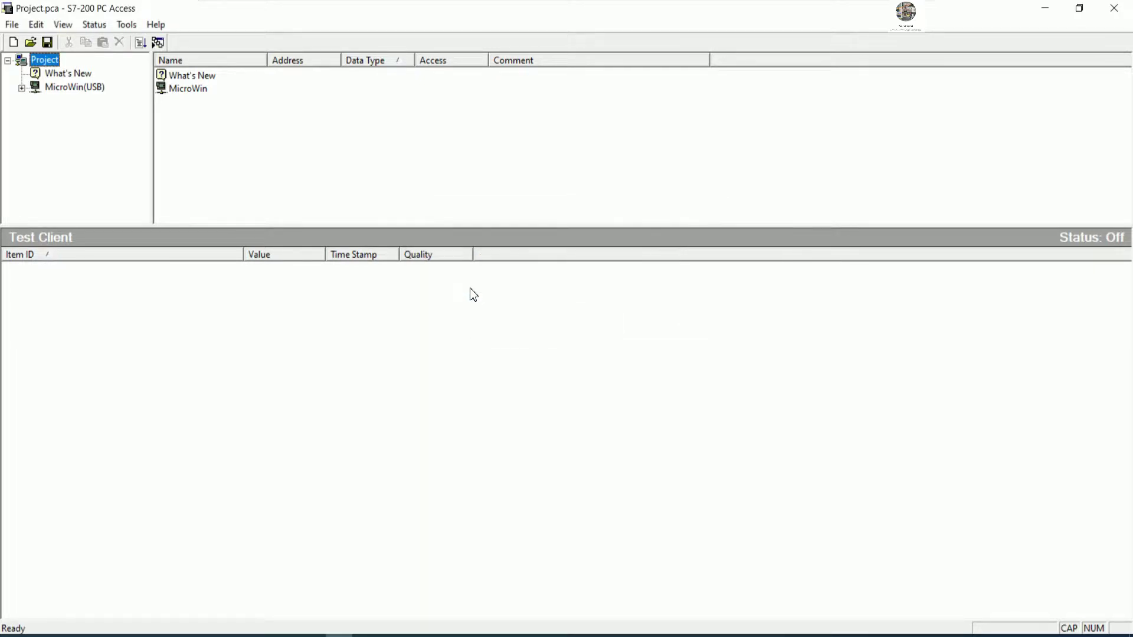
Display the imported symbols in the USER1 folder of PLC S7-200 Project, enlarging the list area to show them all.
left_click(22, 88)
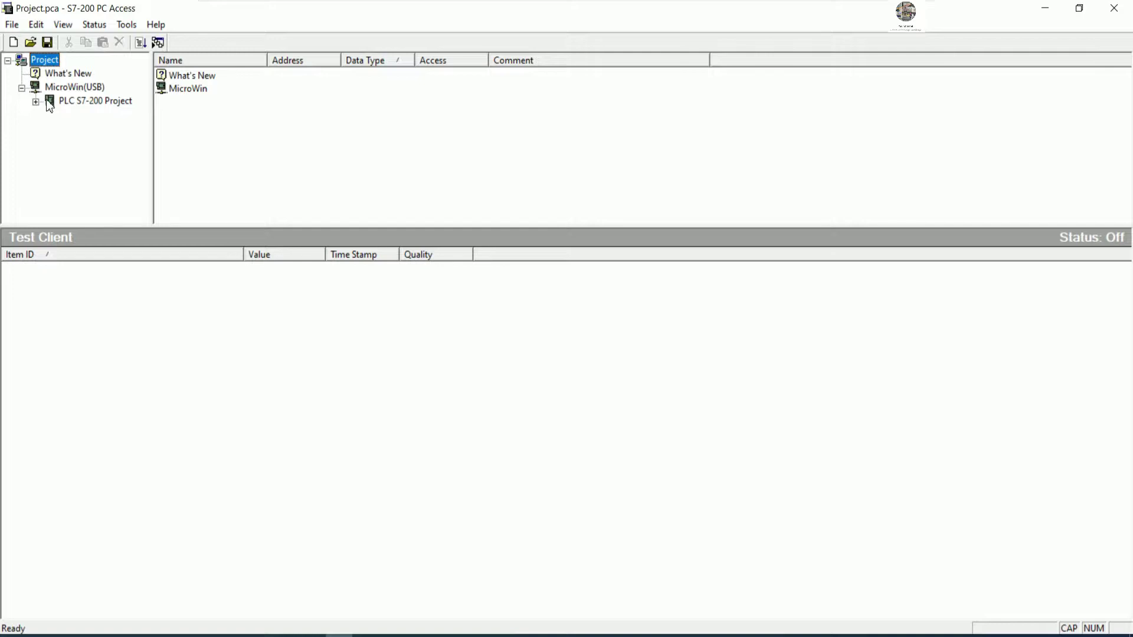
left_click(36, 101)
left_click(85, 115)
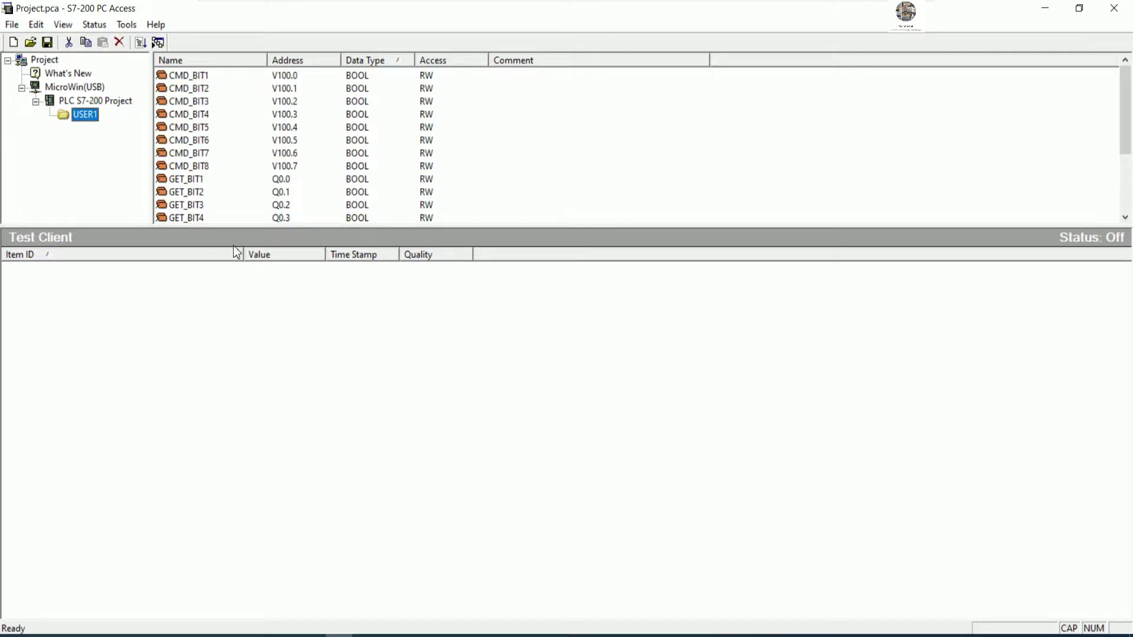
left_click_drag(245, 226, 258, 322)
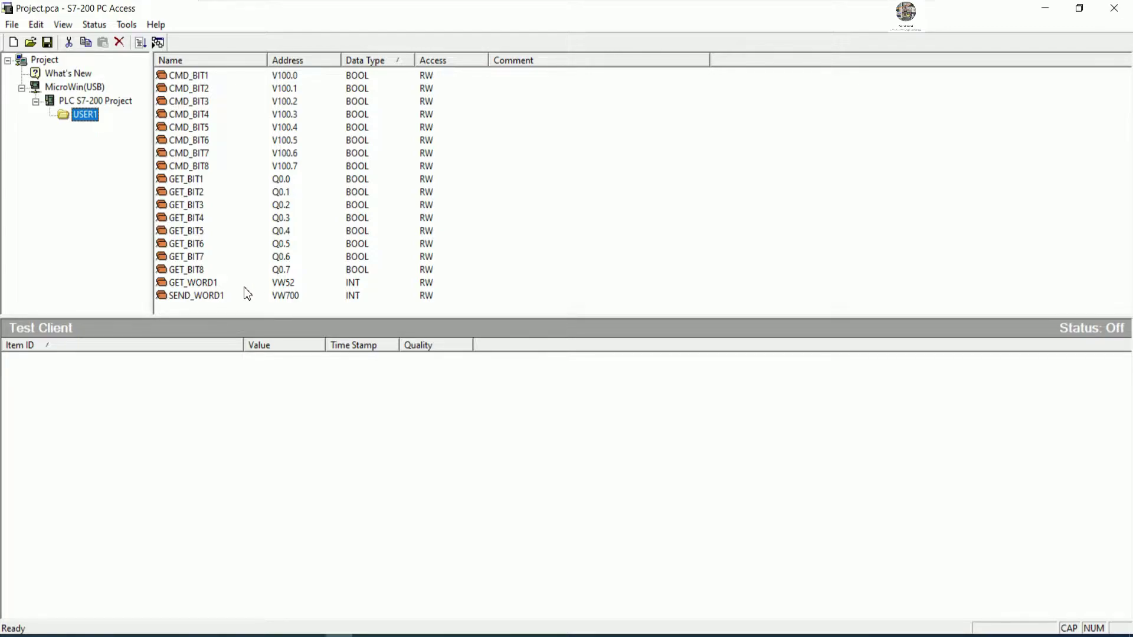
Change the data type of the GET_WORD1 item to WORD.
double_click(315, 282)
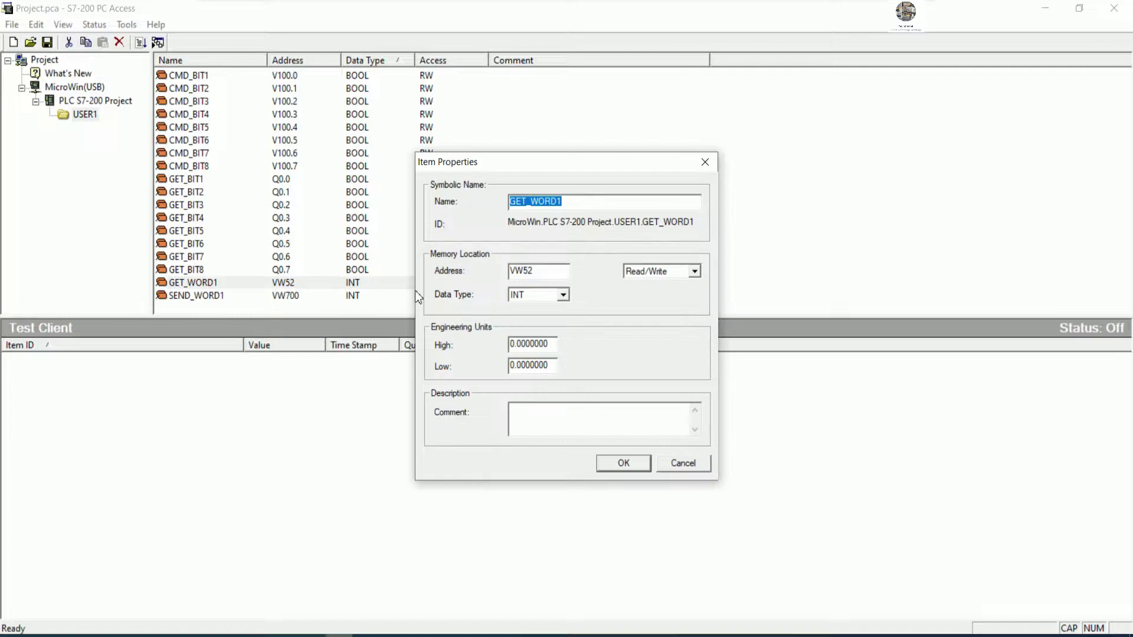
left_click(561, 294)
left_click(537, 319)
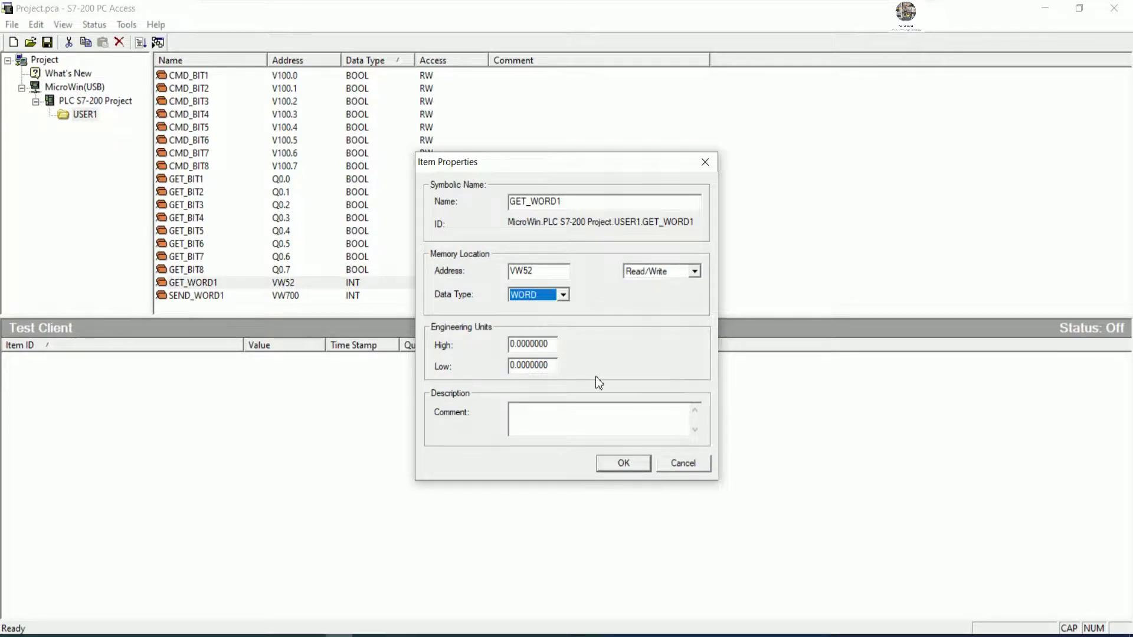
left_click(623, 463)
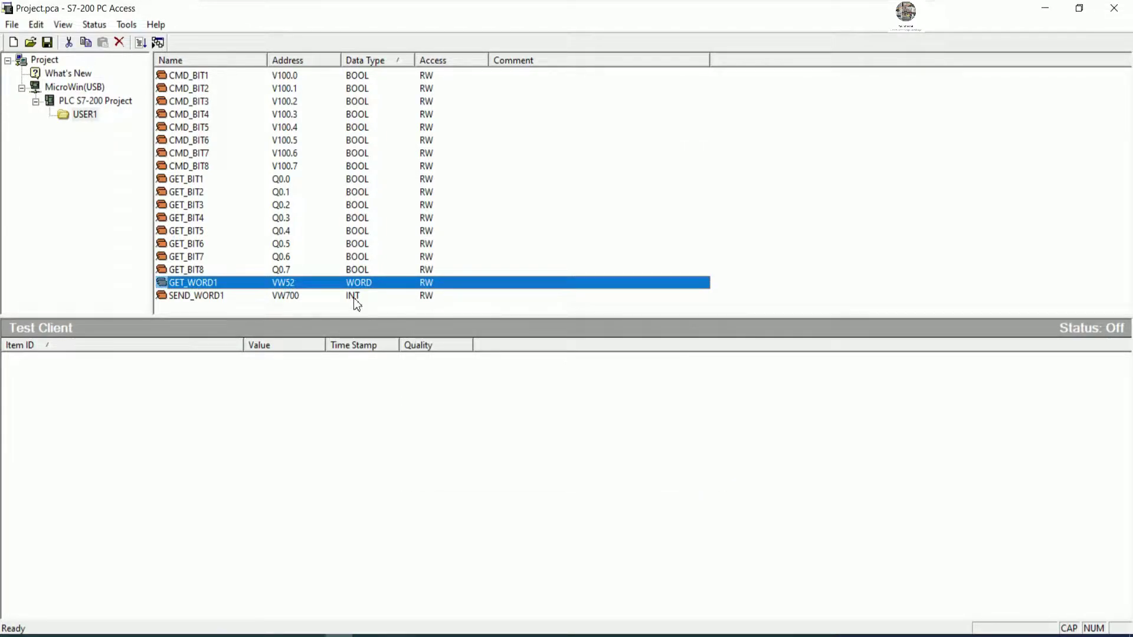
Change the data type of the SEND_WORD1 item to WORD.
double_click(352, 298)
left_click(562, 294)
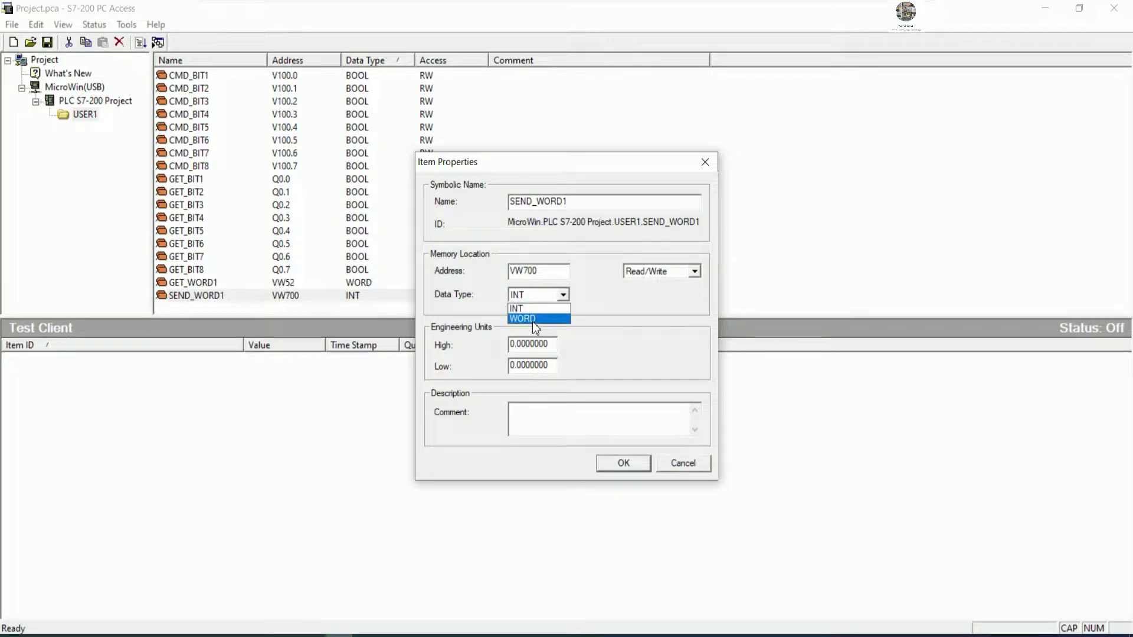
left_click(532, 319)
left_click(619, 462)
left_click(490, 194)
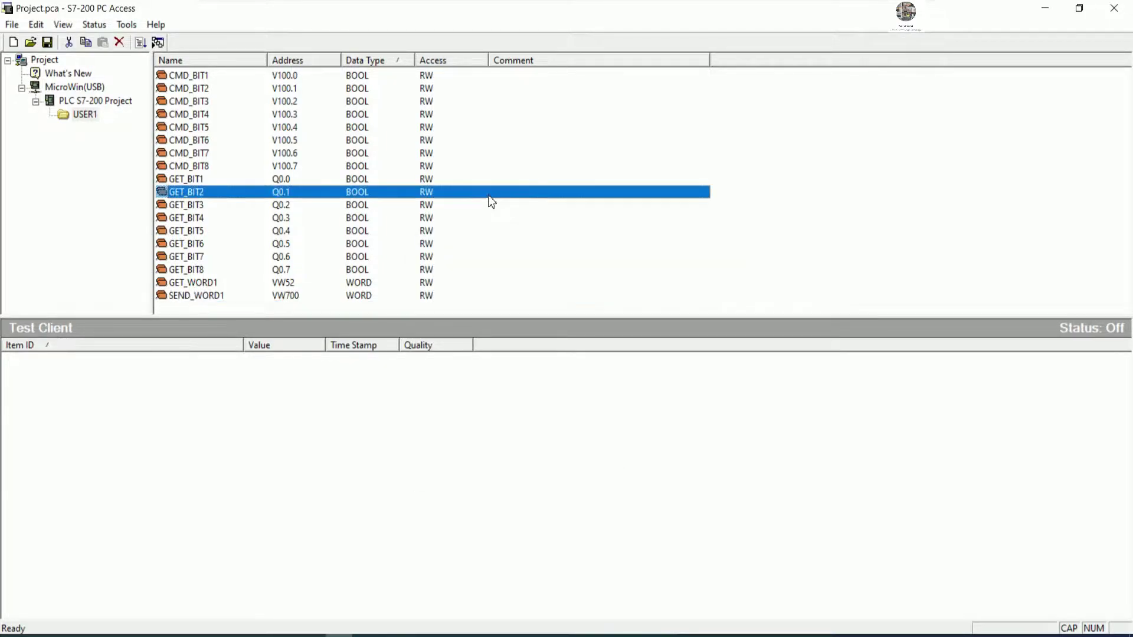
Review the name and network address in the properties of PLC S7-200 Project, leaving them unchanged.
left_click(85, 88)
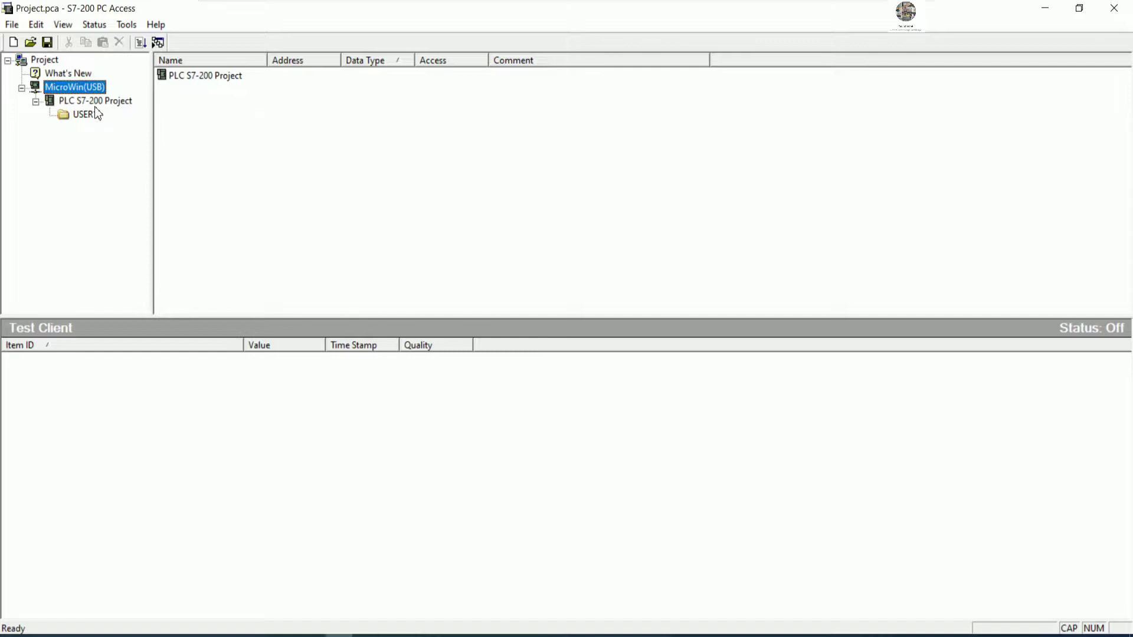
left_click(92, 102)
right_click(91, 99)
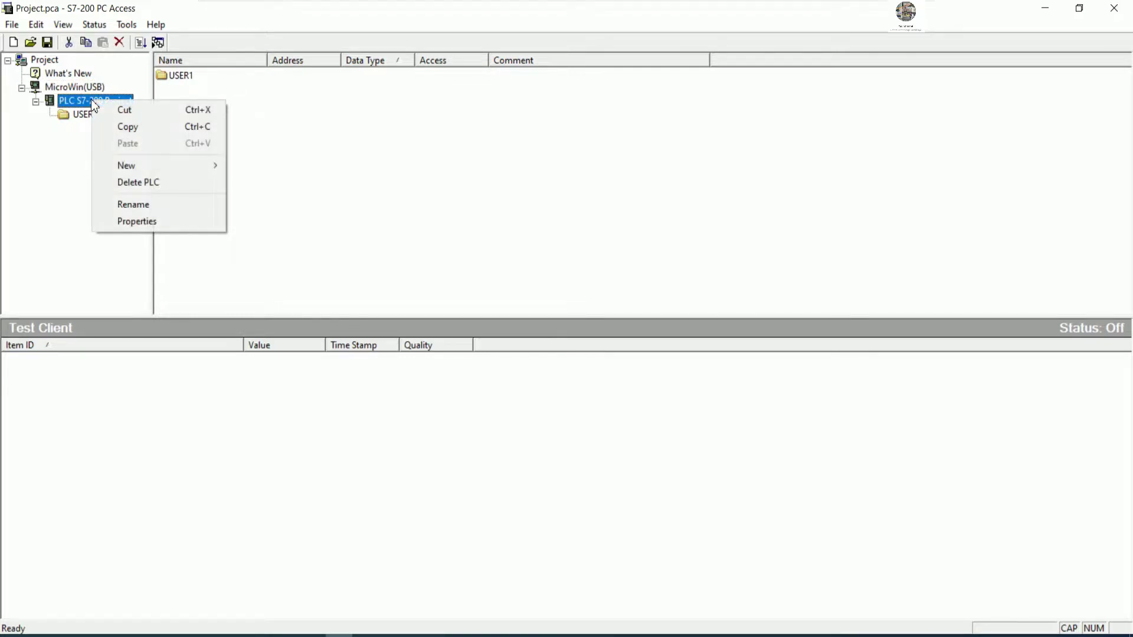
left_click(129, 222)
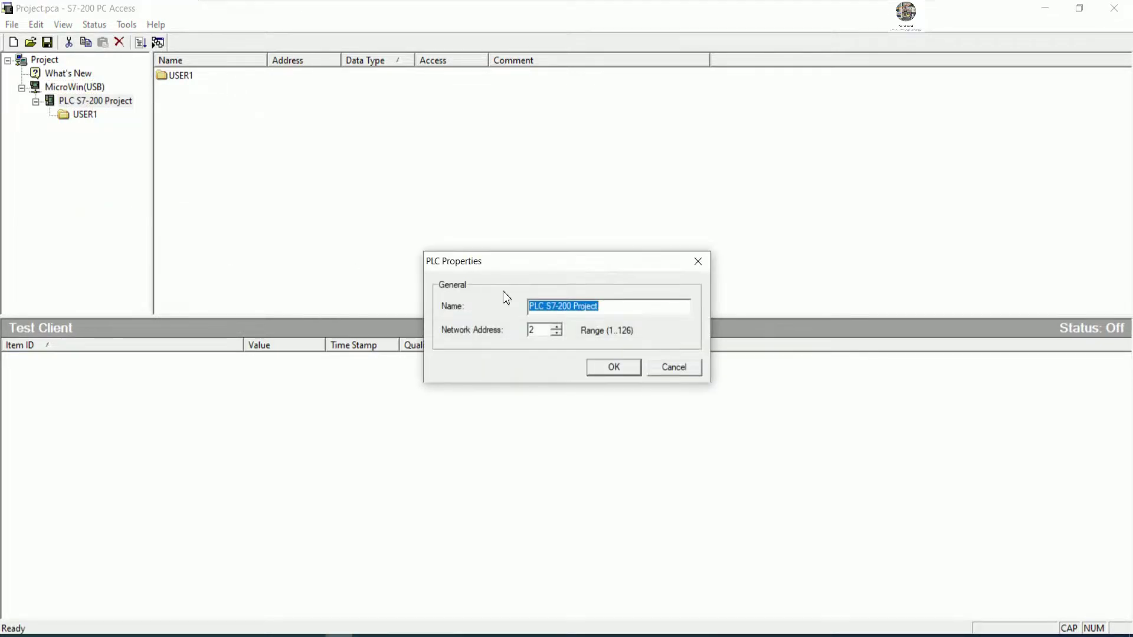
left_click(667, 366)
Review the communication interface settings of the MicroWin(USB) connection and cancel without changing them.
left_click(80, 88)
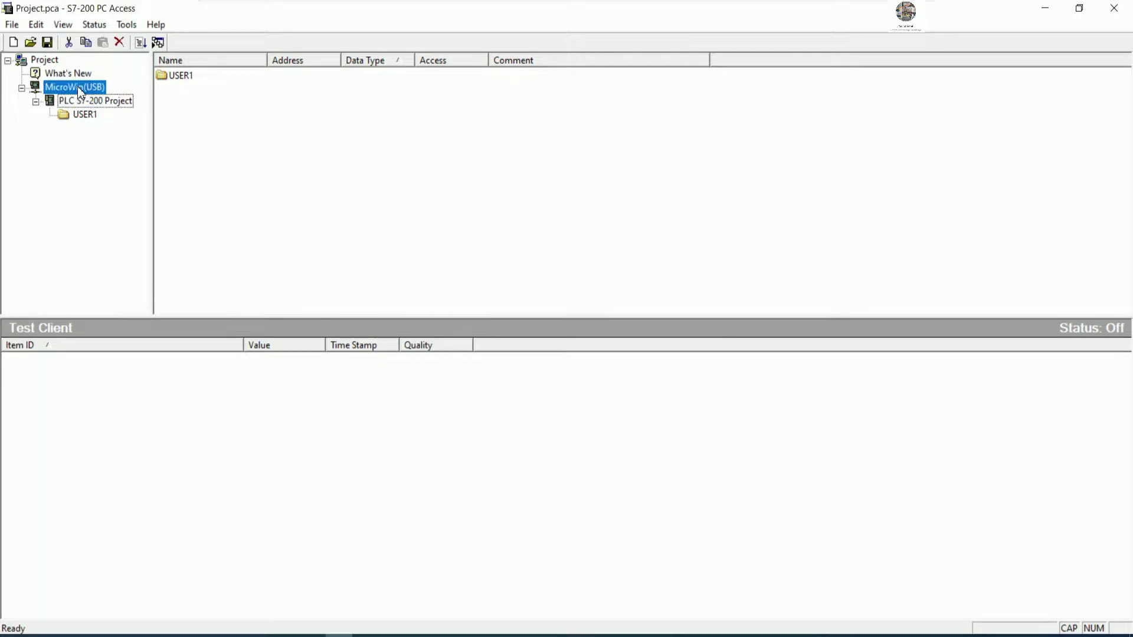
right_click(81, 91)
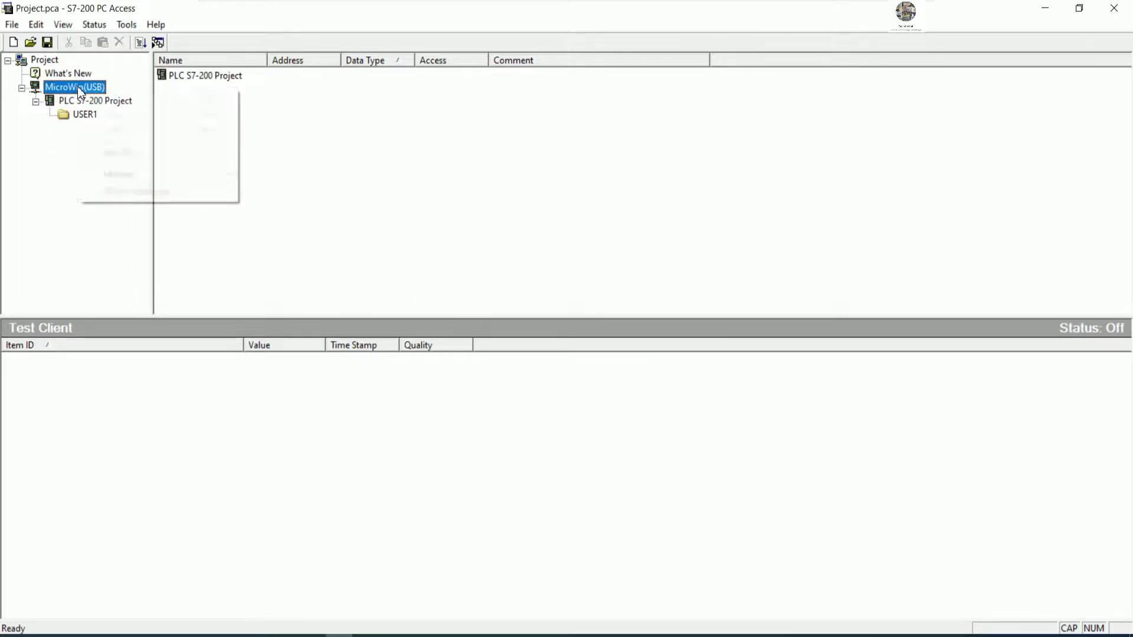
left_click(135, 193)
left_click(678, 374)
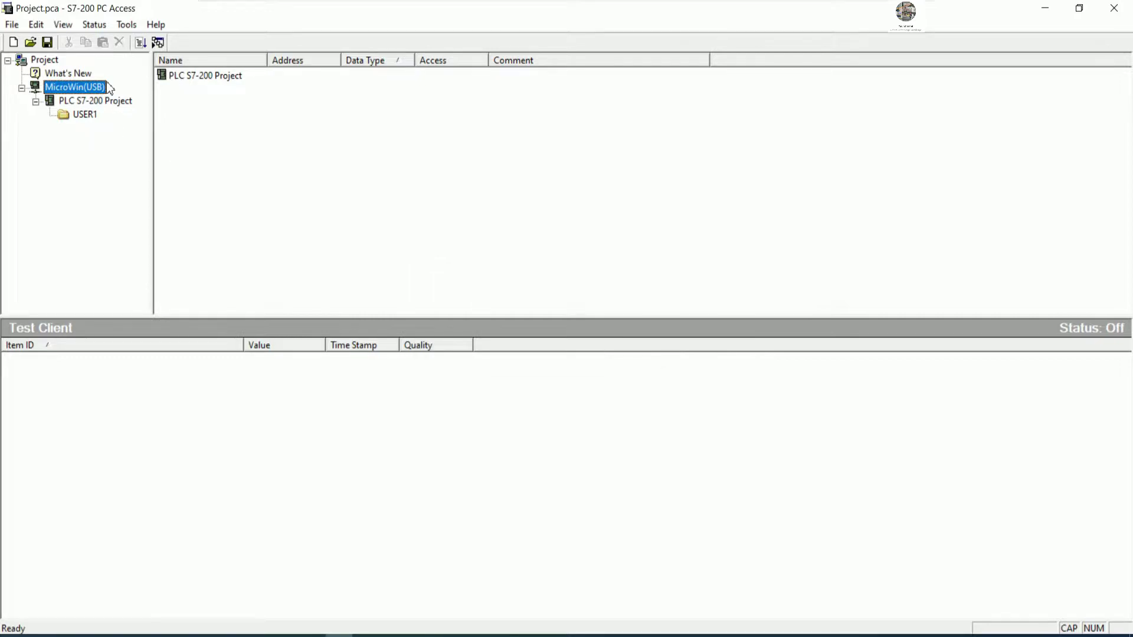
double_click(193, 75)
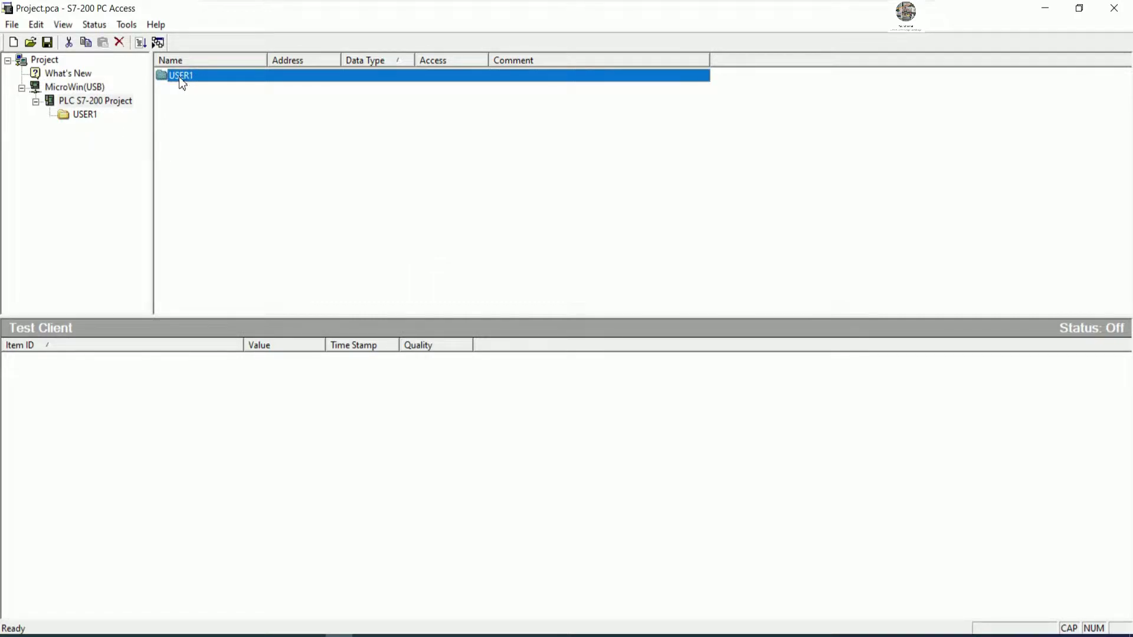
left_click(96, 104)
left_click(90, 89)
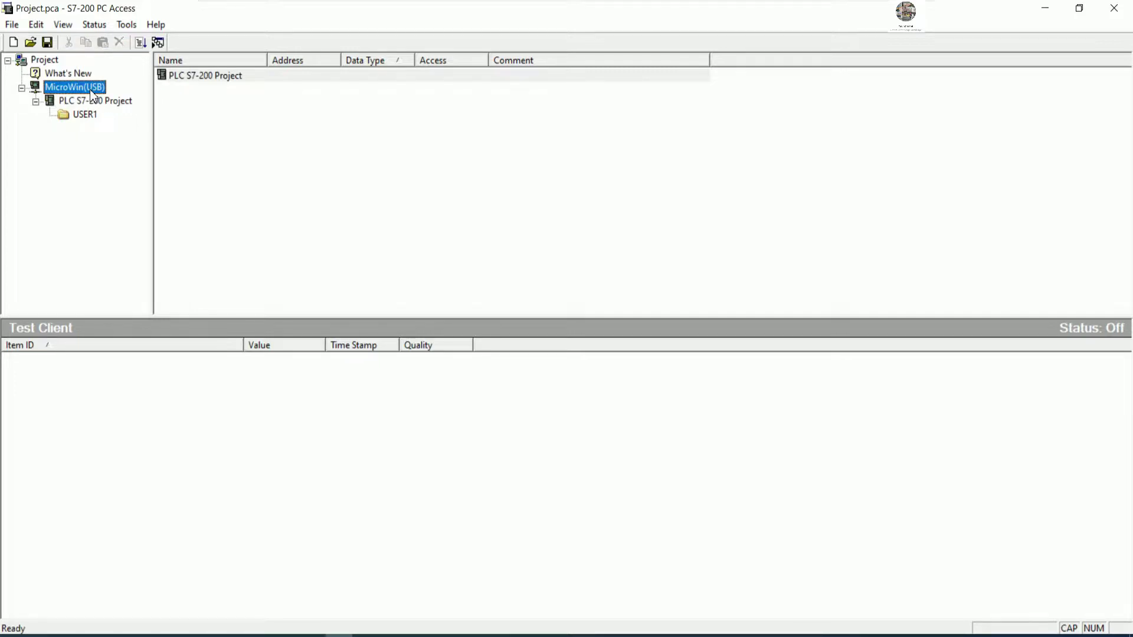
double_click(90, 88)
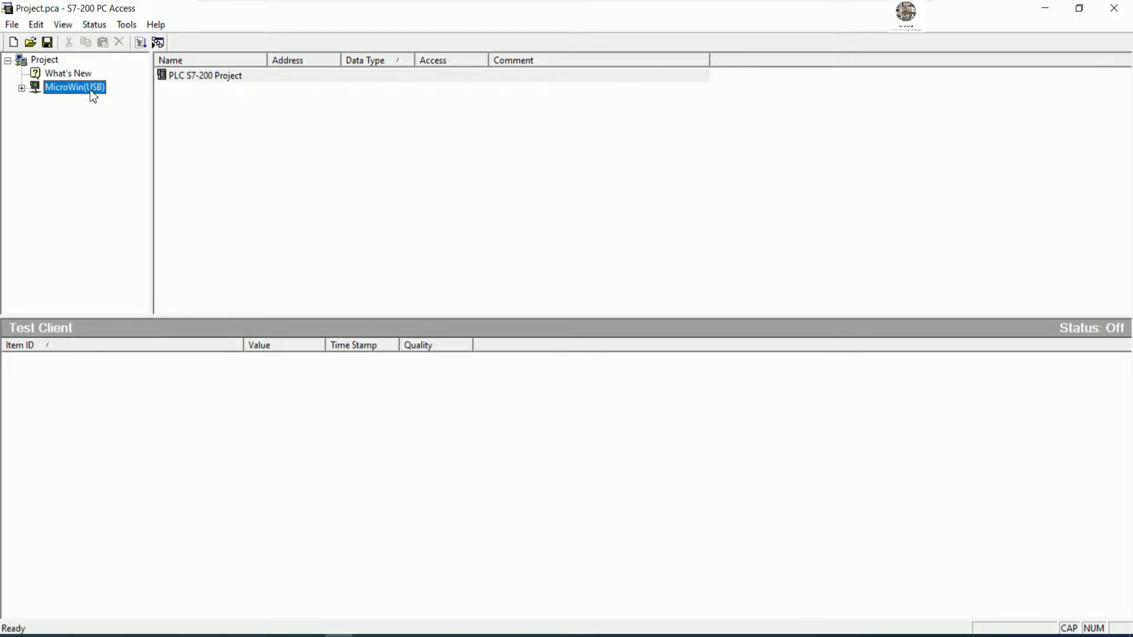
double_click(90, 88)
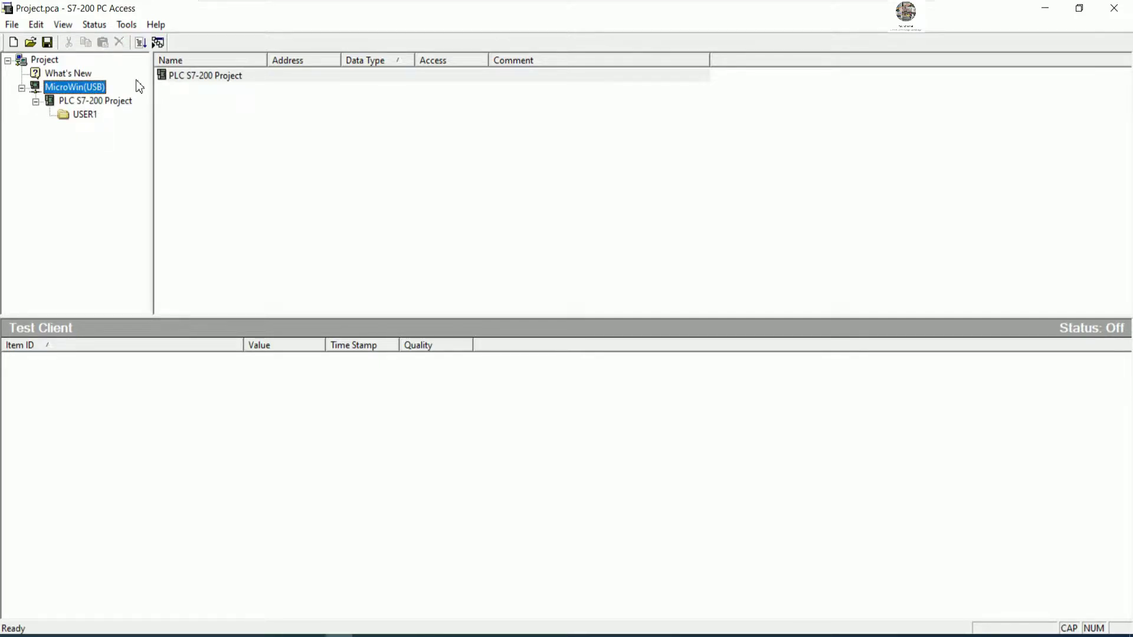
Add all items in the USER1 folder, from CMD_BIT1 to SEND_WORD1, to the test client.
left_click(95, 114)
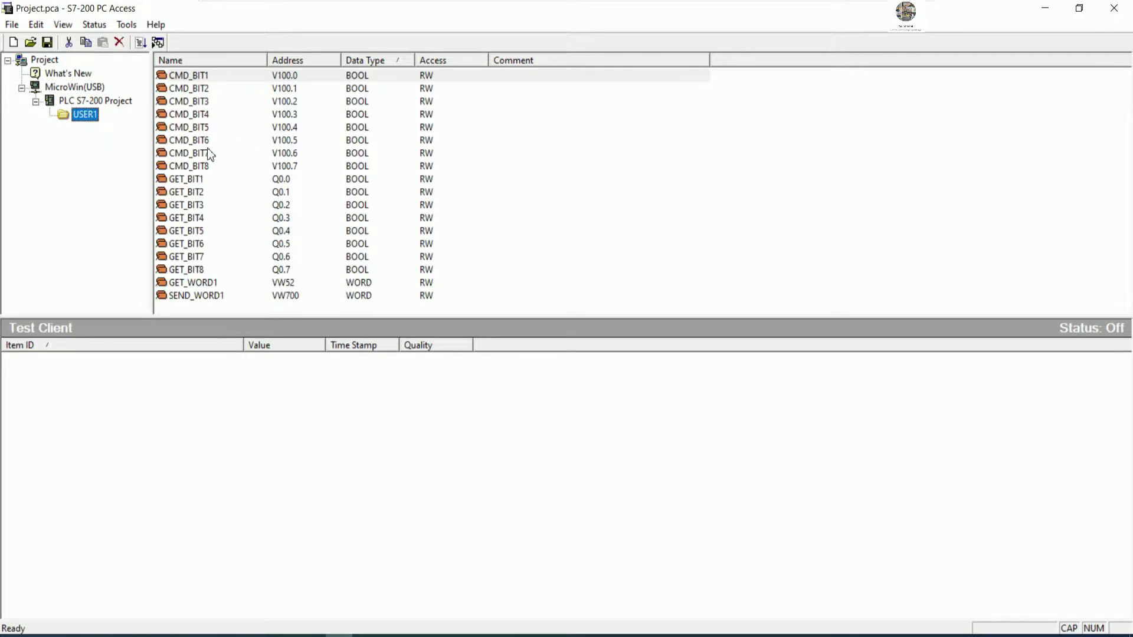
left_click_drag(446, 306, 271, 62)
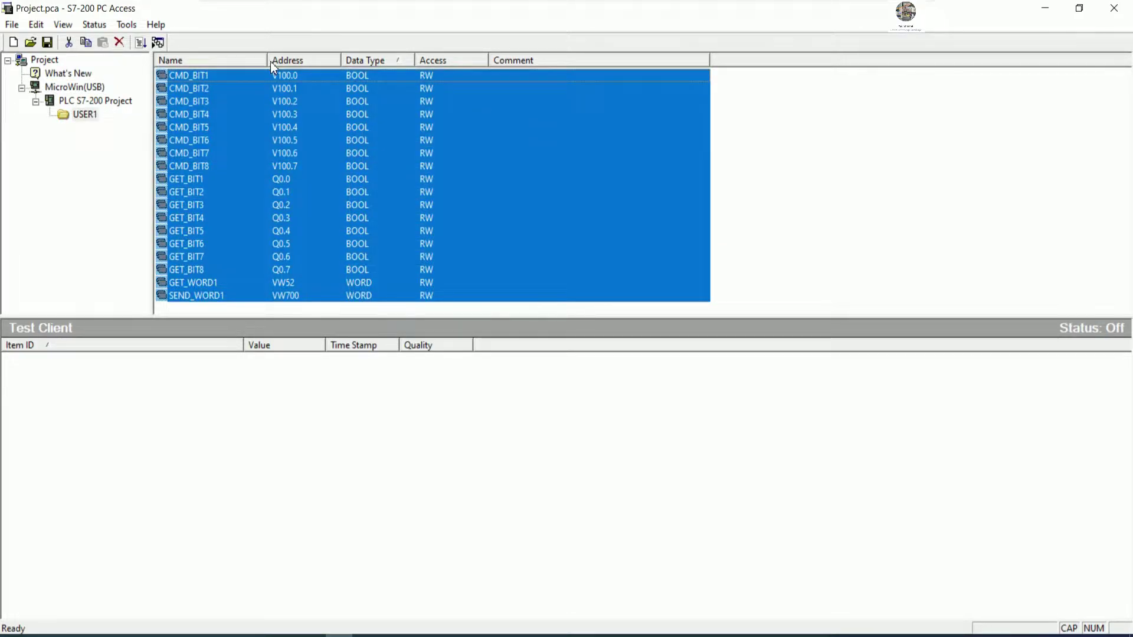
left_click(140, 44)
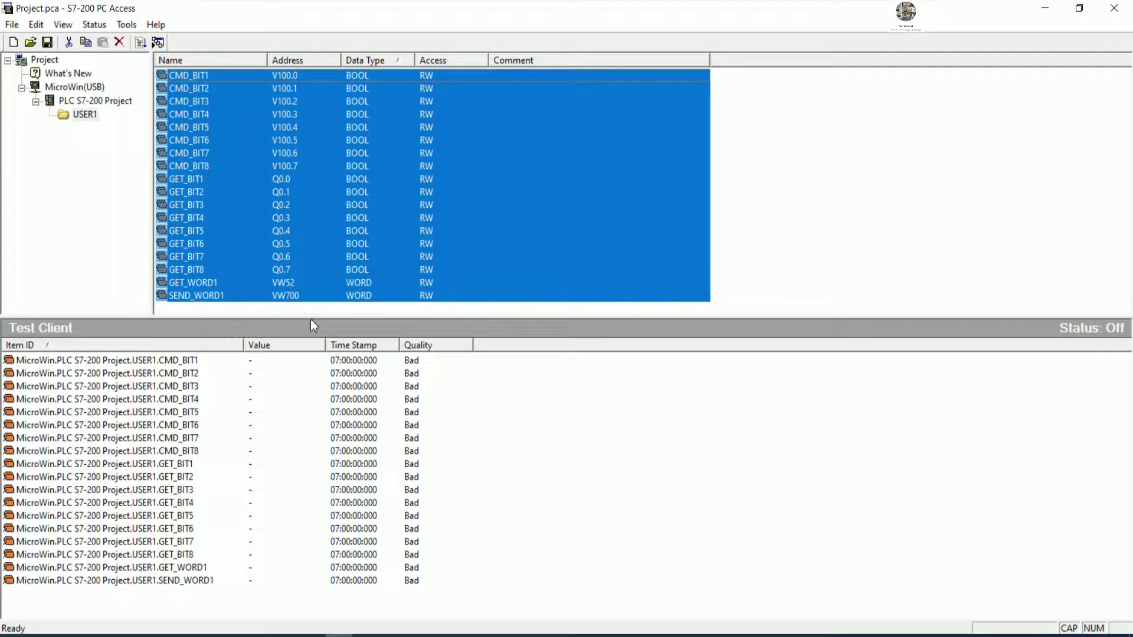
left_click_drag(310, 320, 310, 318)
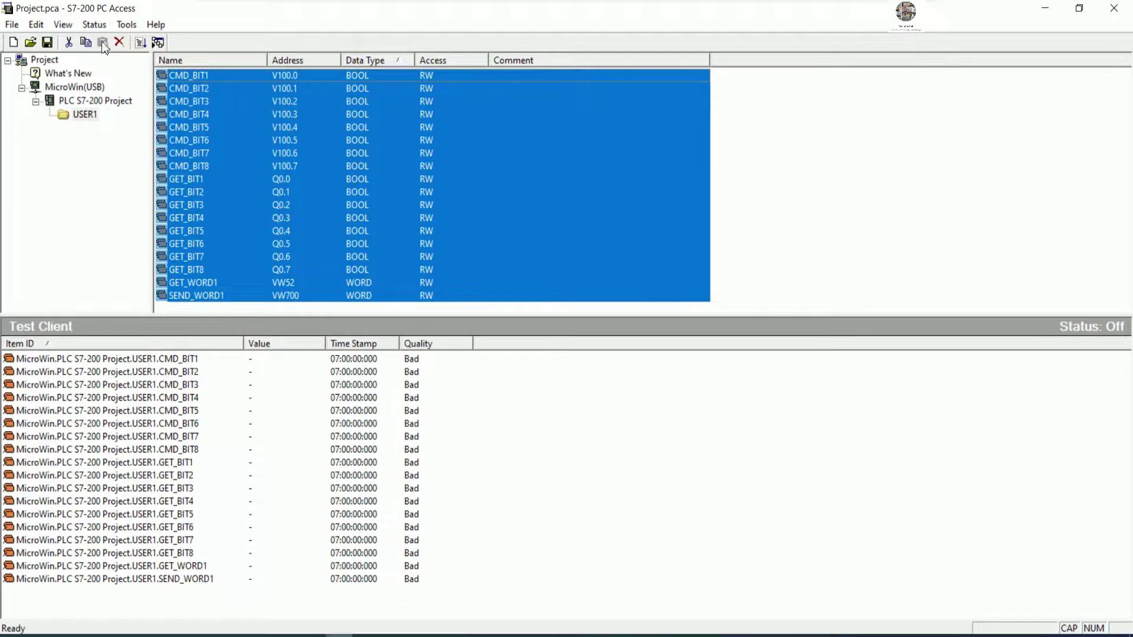
Save the project as PC ACCESS PROJECT in the desktop's Modbus RTU folder.
left_click(12, 24)
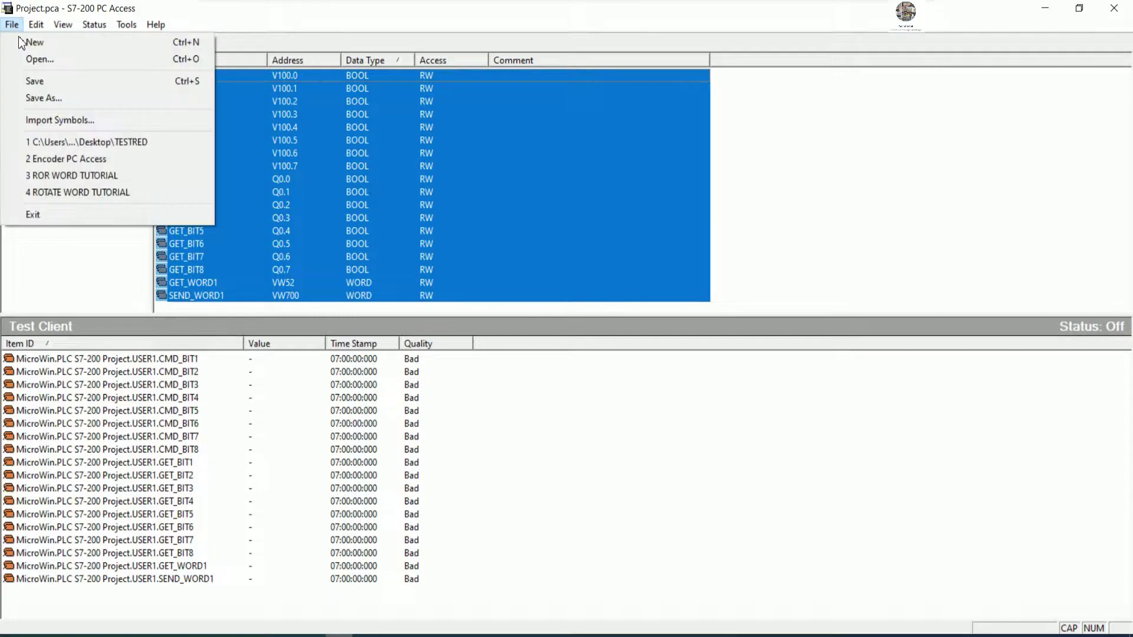
left_click(51, 94)
left_click(607, 247)
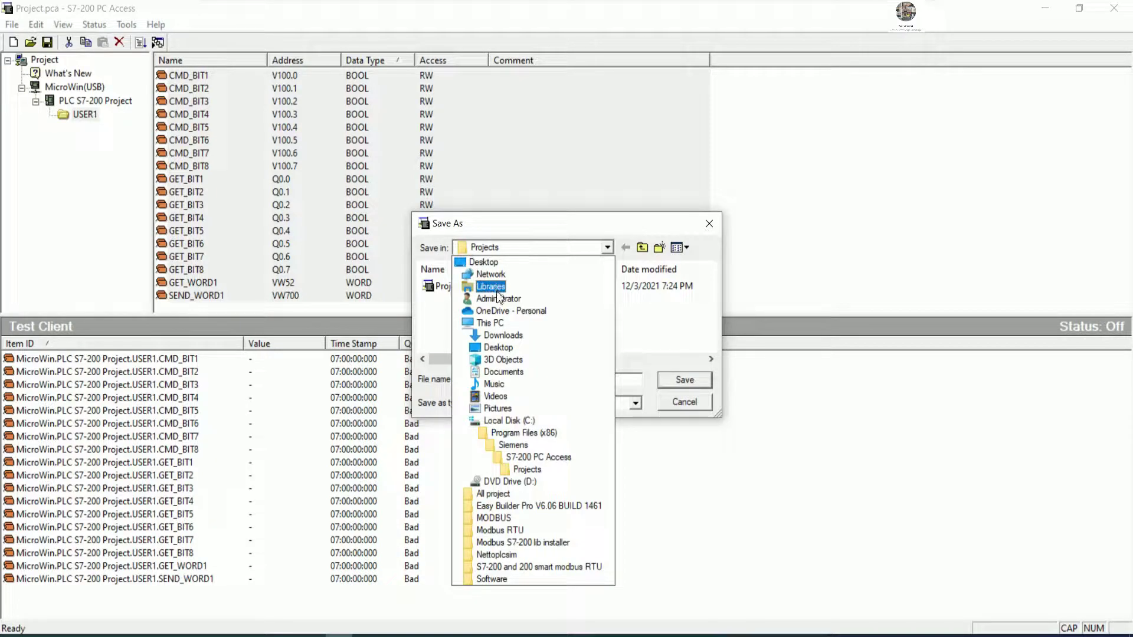
left_click(492, 264)
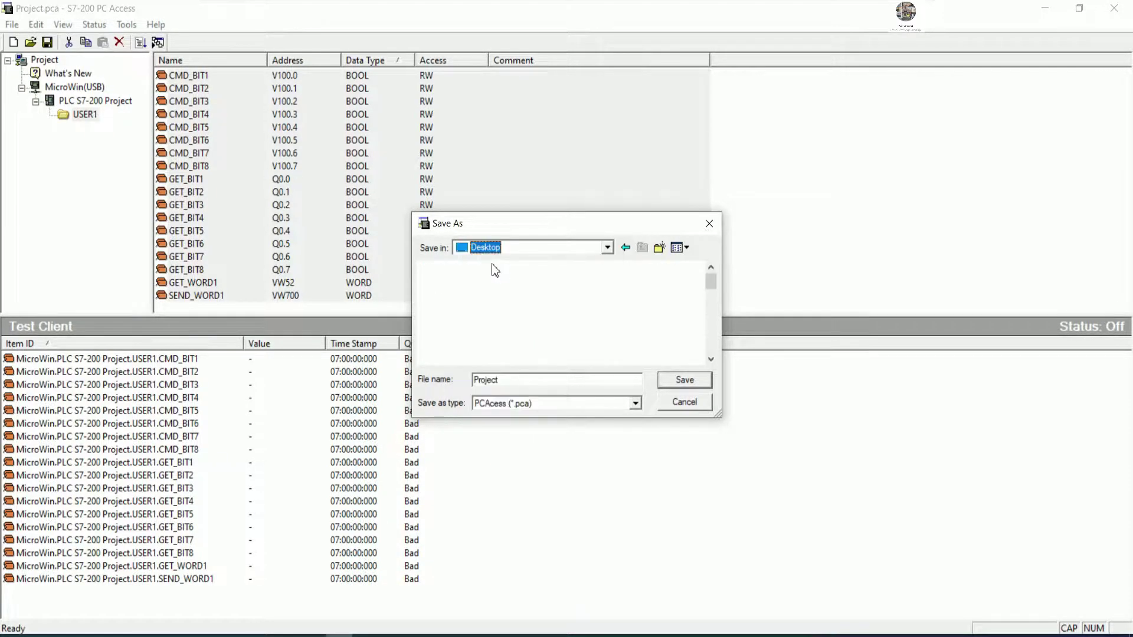
left_click_drag(711, 282, 711, 320)
double_click(517, 357)
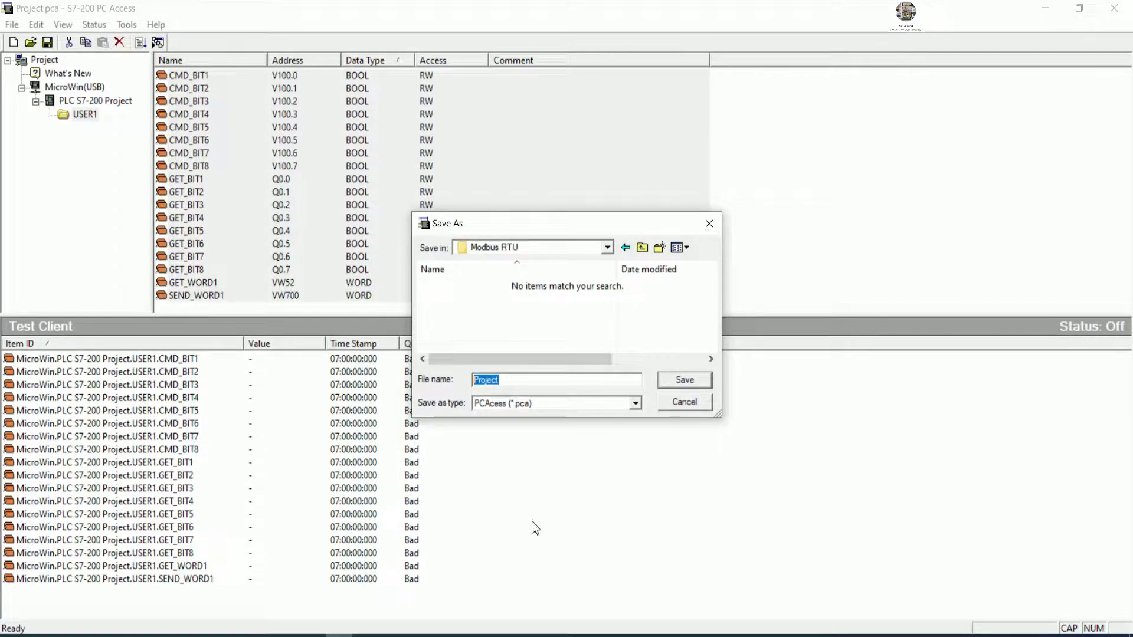
type("p")
key("BackSpace")
type("PC ACCESS PROJECT")
left_click(685, 380)
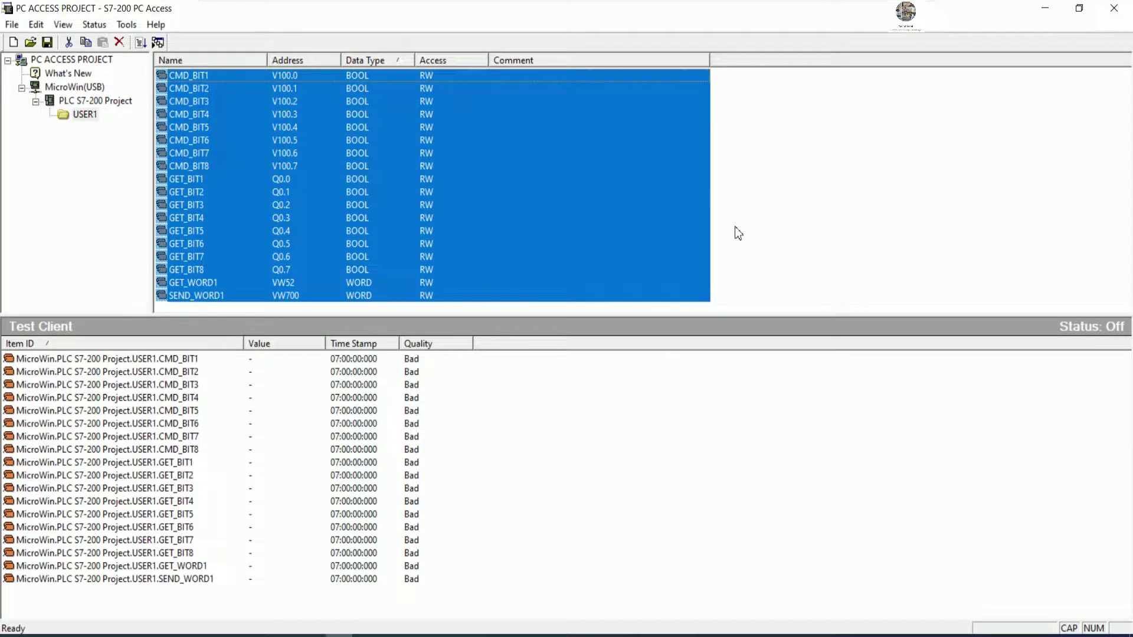
Clear the item selection, start the test client to monitor the live item values, and minimize the window.
left_click(738, 233)
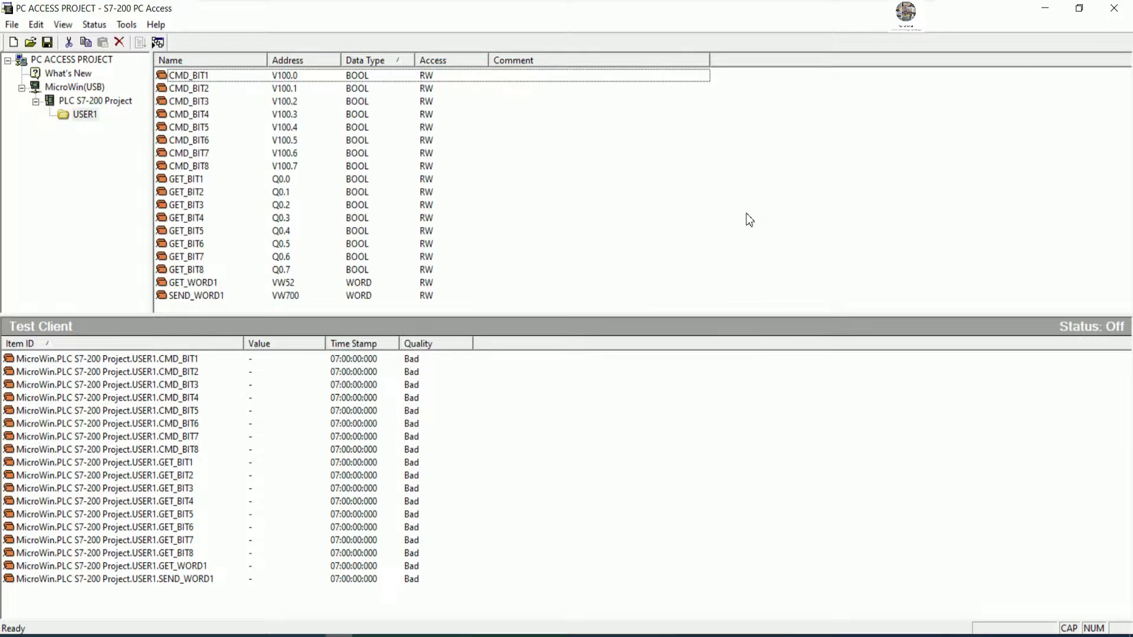
left_click(157, 45)
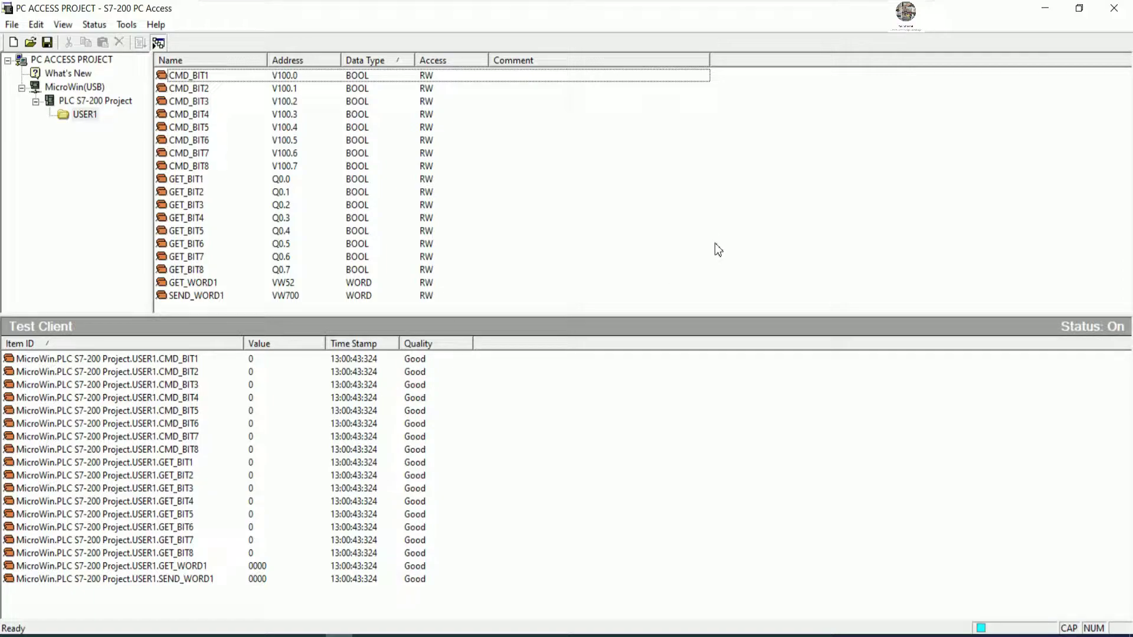
left_click(1045, 9)
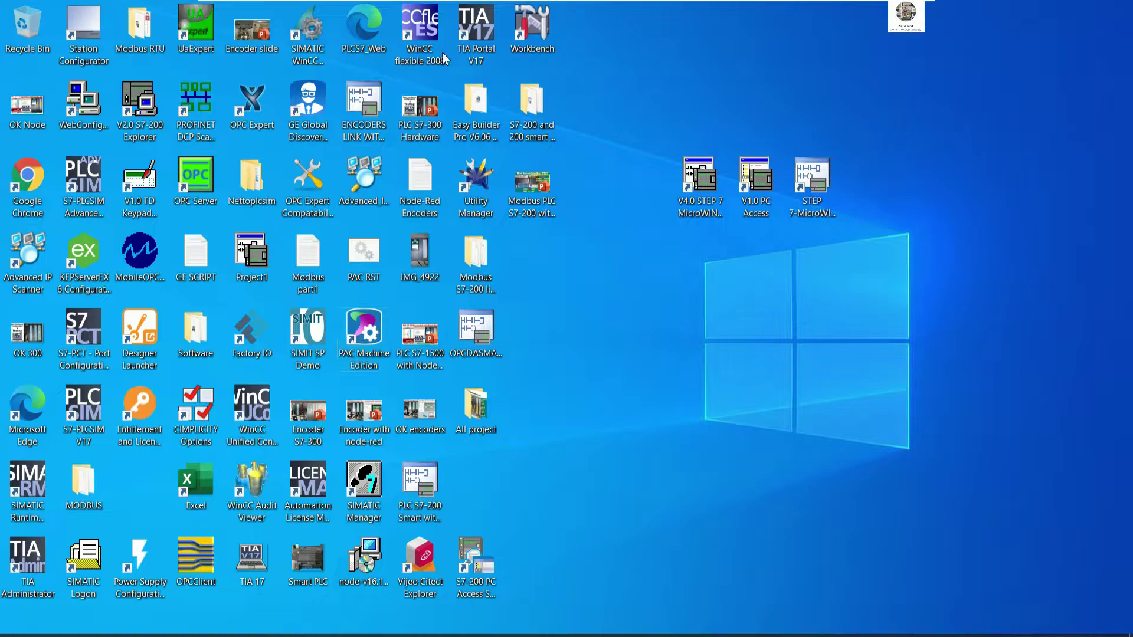
Rearrange the desktop shortcuts, placing WinCC flexible between V1.0 PC Access and the STEP 7-MicroWIN shortcut beside it.
left_click_drag(444, 57, 757, 266)
left_click_drag(812, 177, 938, 186)
left_click_drag(762, 260, 817, 184)
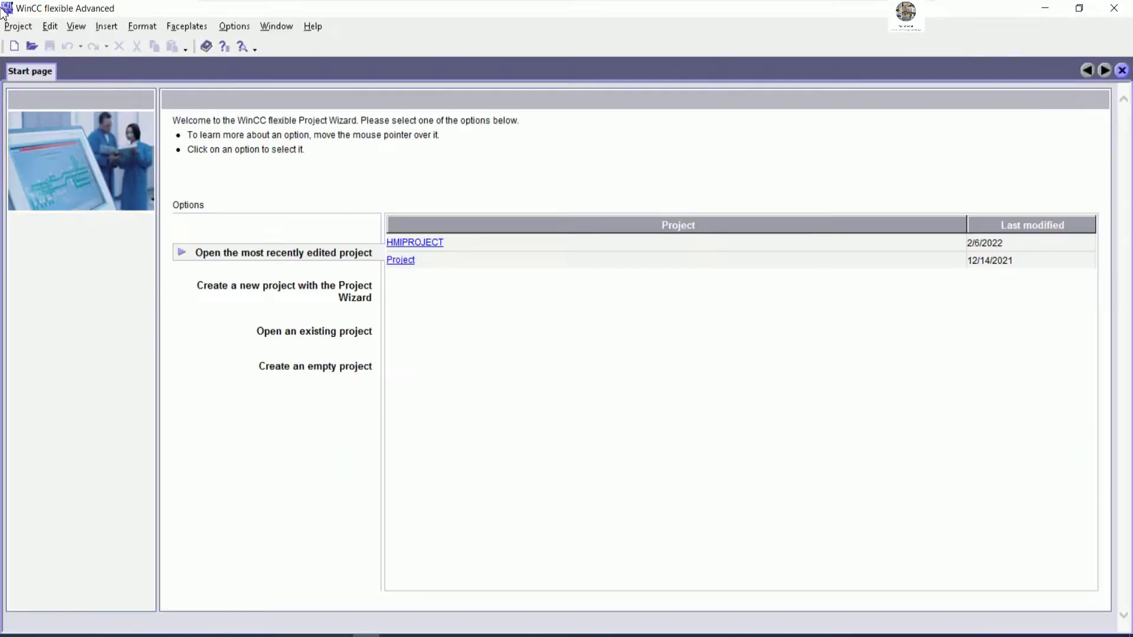
In WinCC flexible Advanced, create an empty project for the MP 277 10" Touch V2 multi panel.
left_click(23, 29)
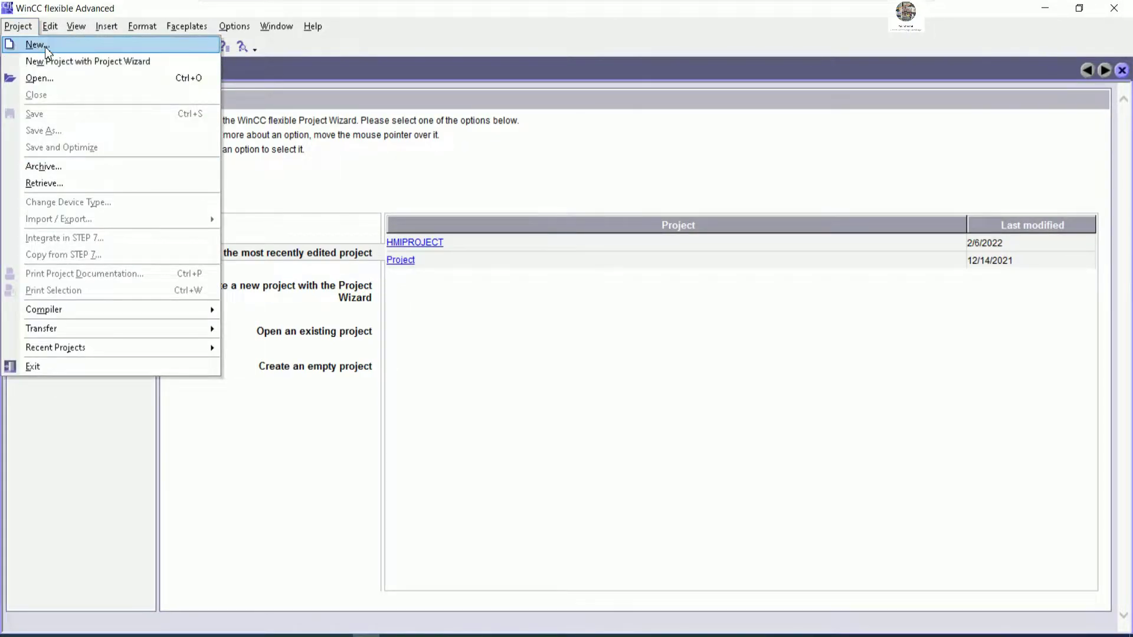
left_click(458, 337)
left_click(315, 368)
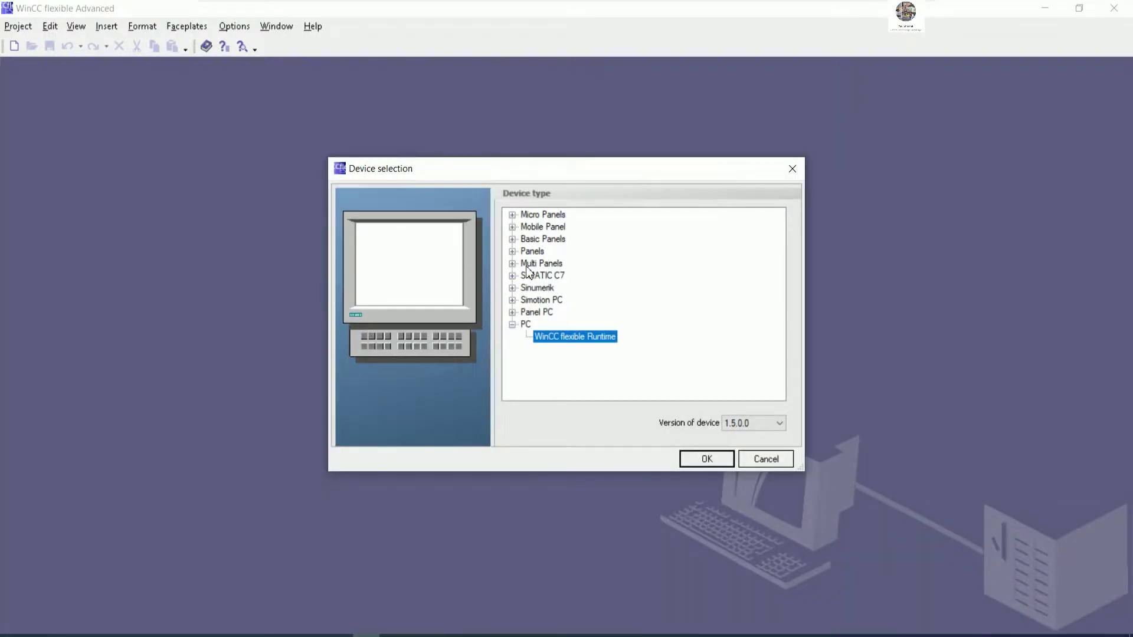
left_click(512, 265)
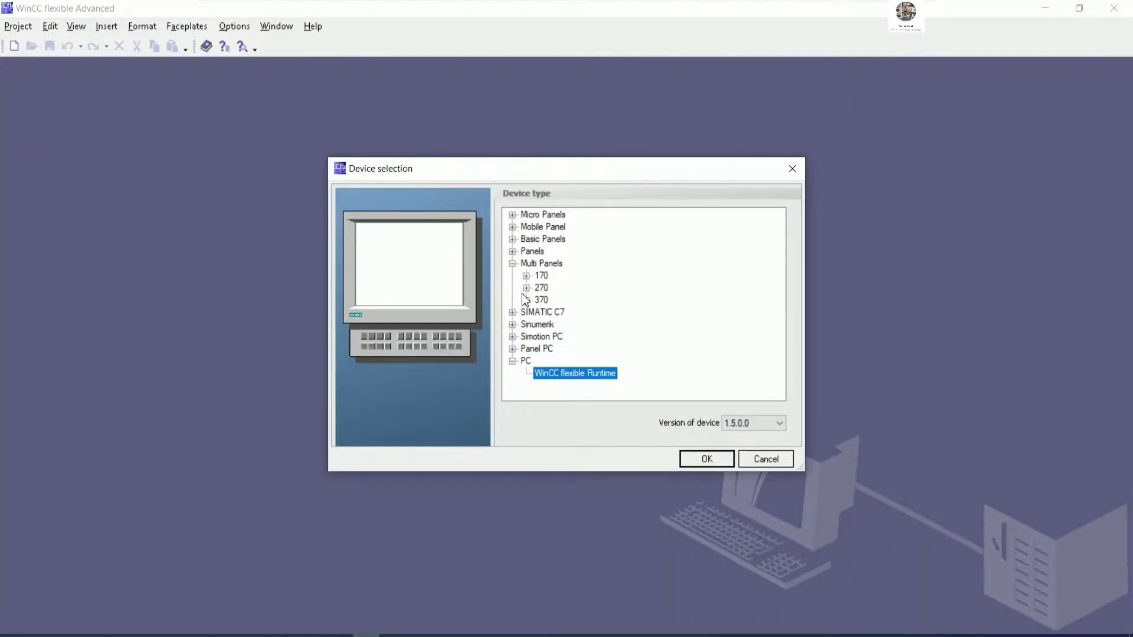
left_click(526, 288)
left_click(587, 385)
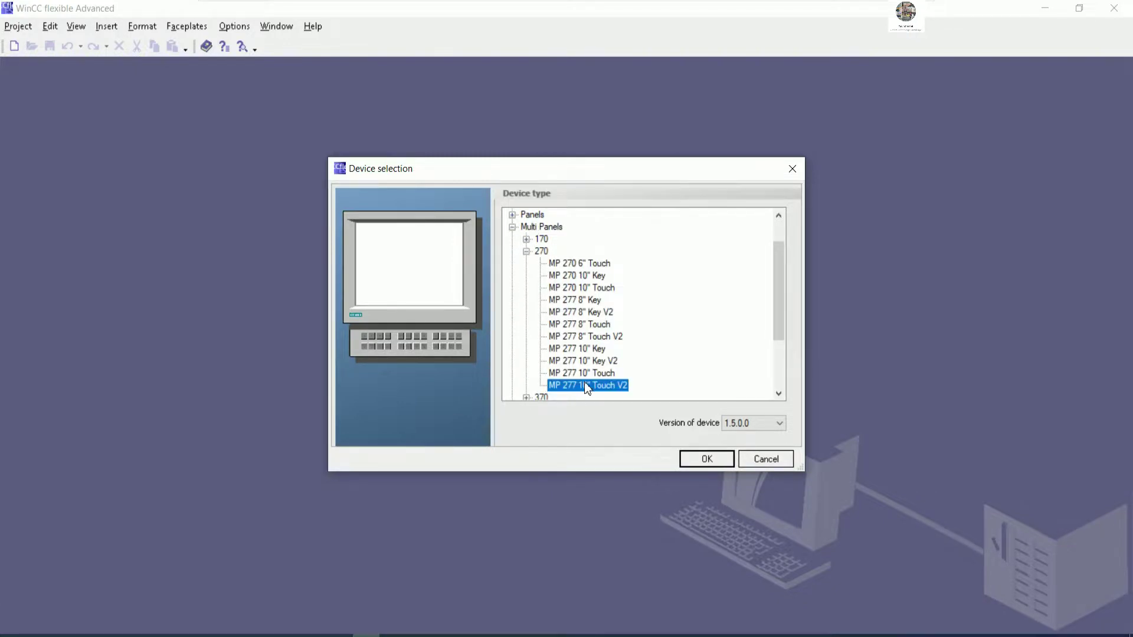
left_click(712, 460)
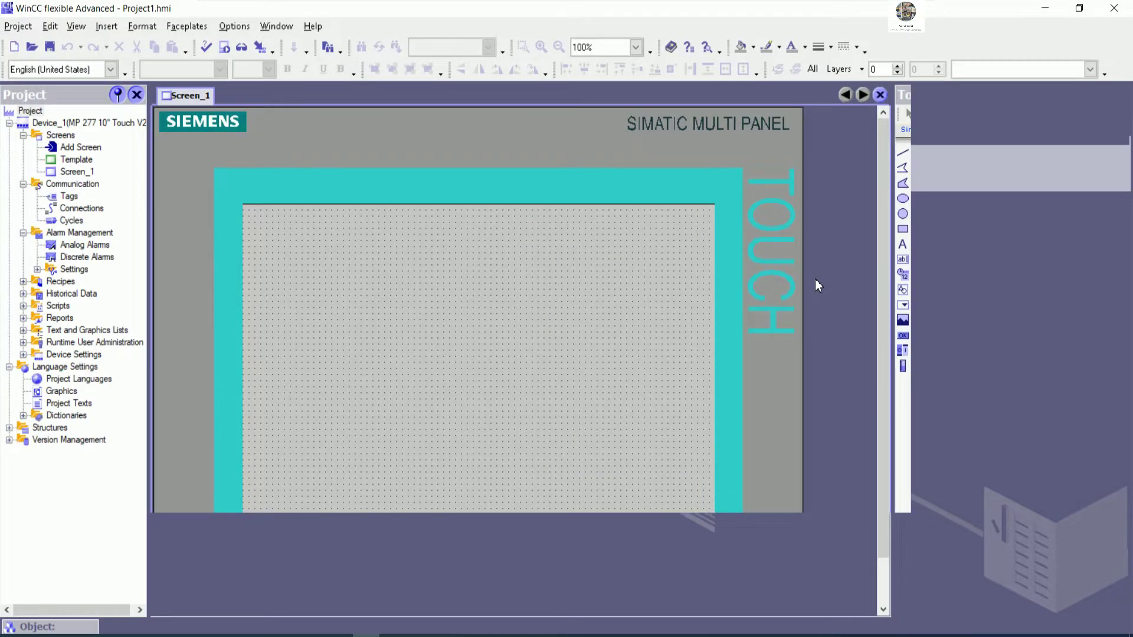
Add a connection named PLCS7-200 and set its communication driver to OPC.
left_click(77, 198)
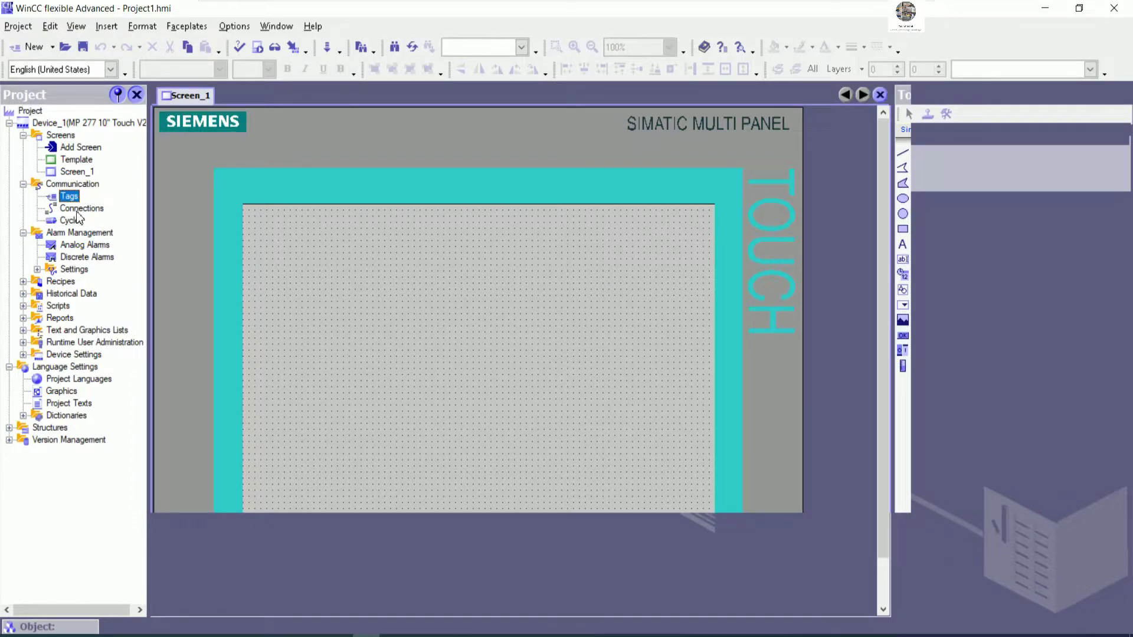
left_click(79, 210)
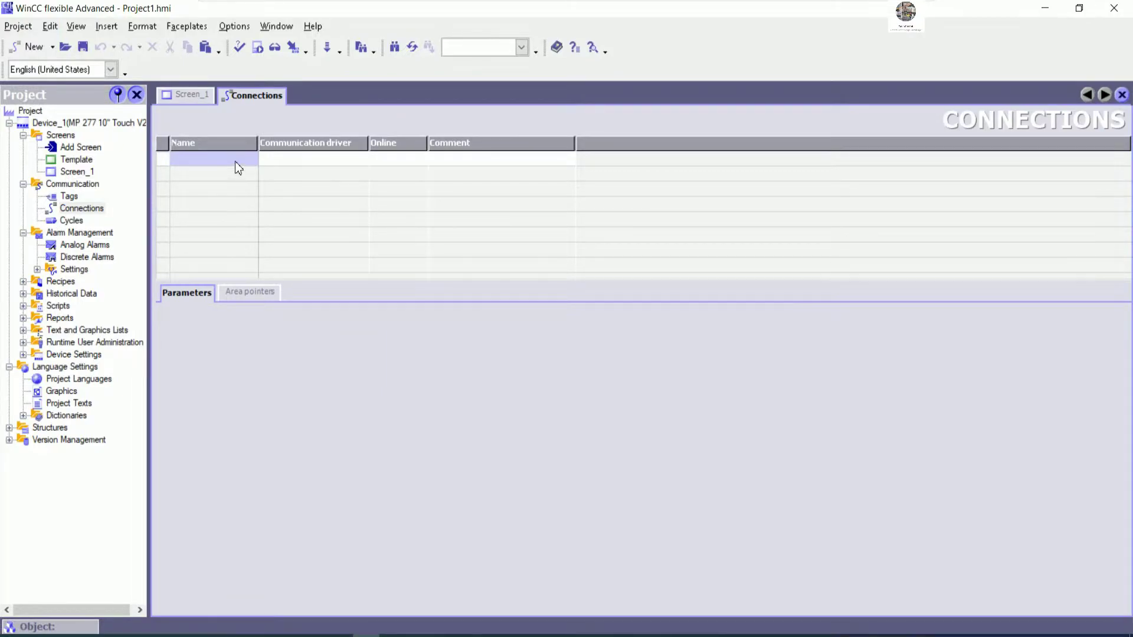
double_click(234, 164)
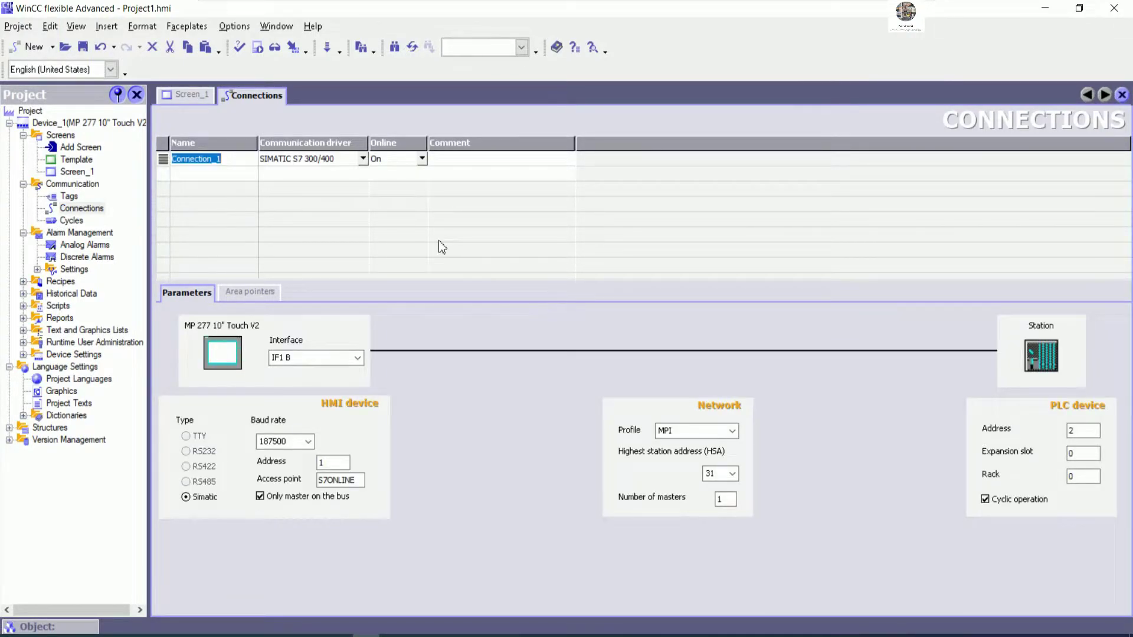
type("PLCS")
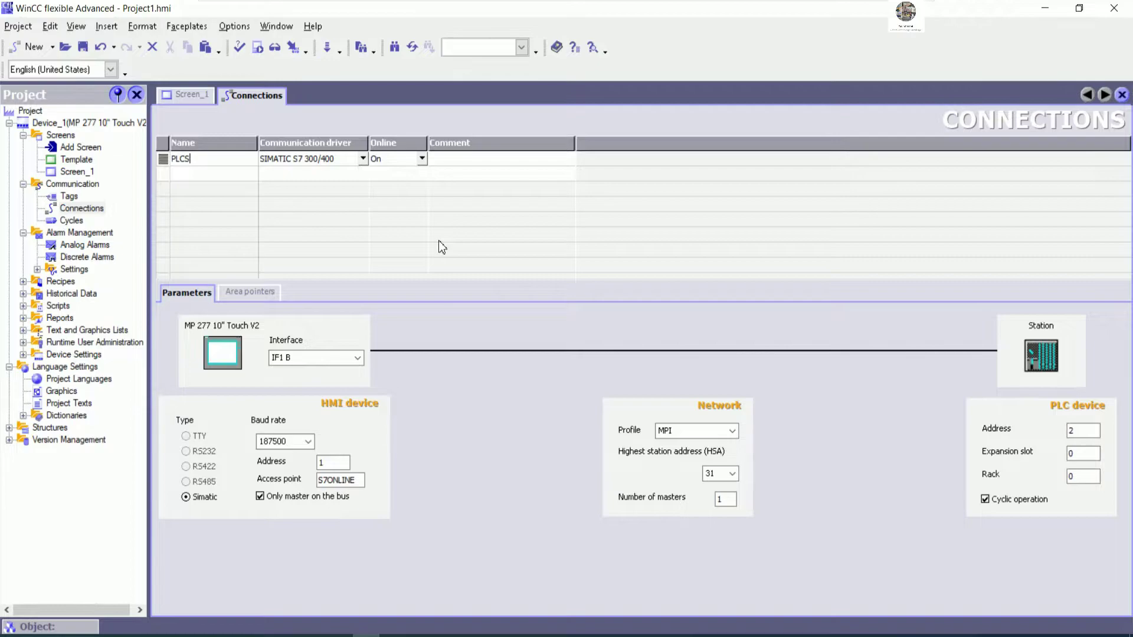
type("7-200")
key("Tab")
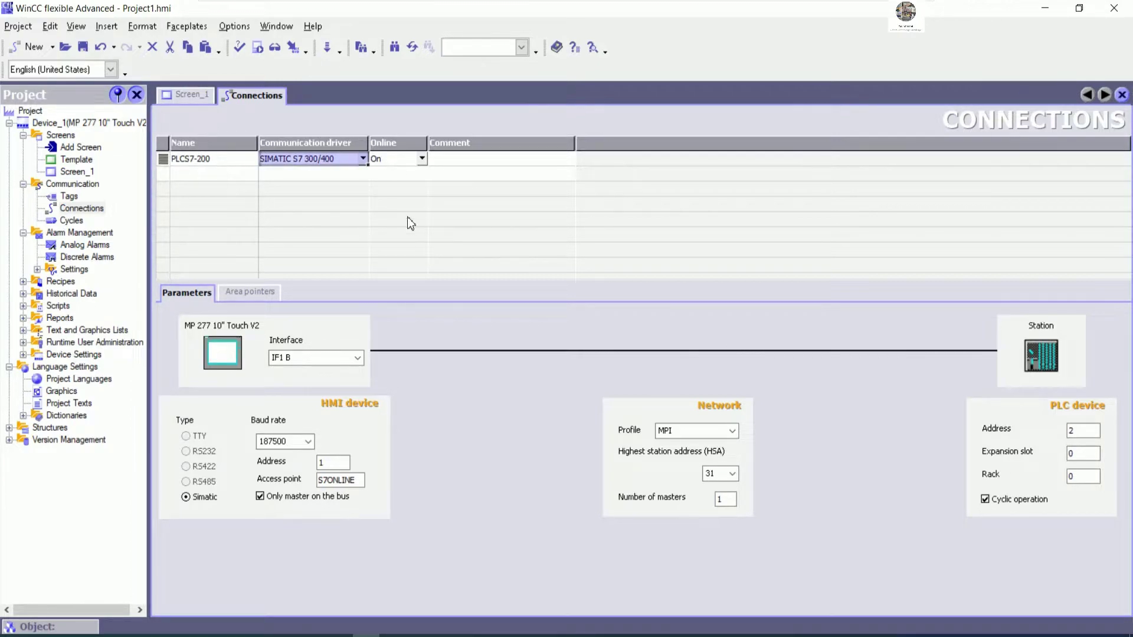
left_click(364, 159)
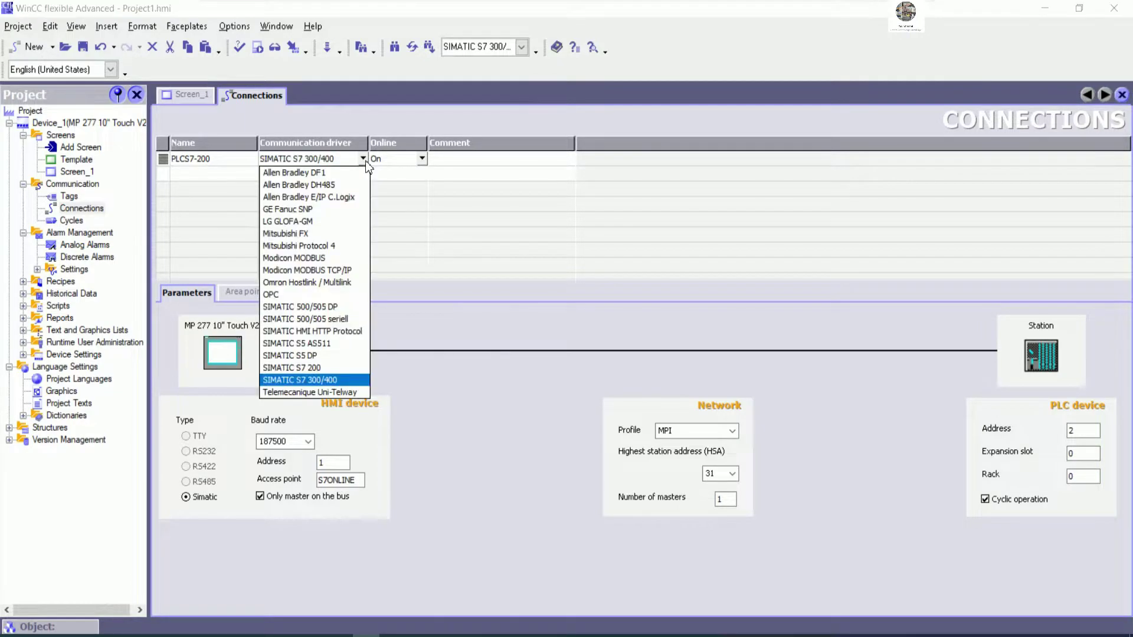
left_click(275, 295)
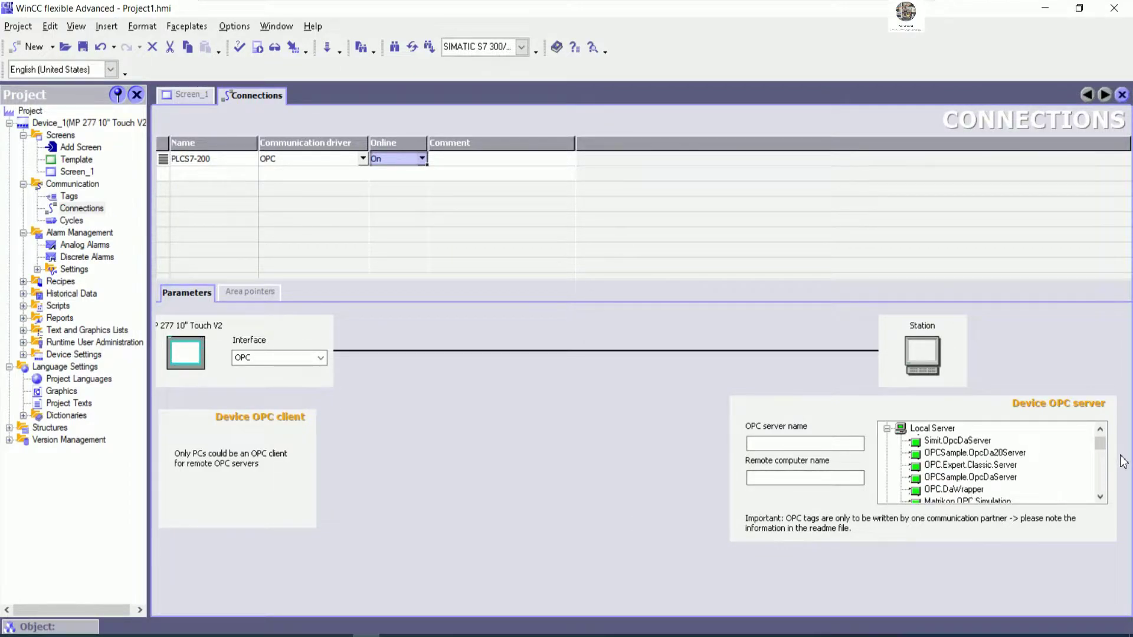
Select S7200.OPCServer from the local servers as the OPC server for the PLCS7-200 connection.
left_click(1102, 497)
left_click(1103, 497)
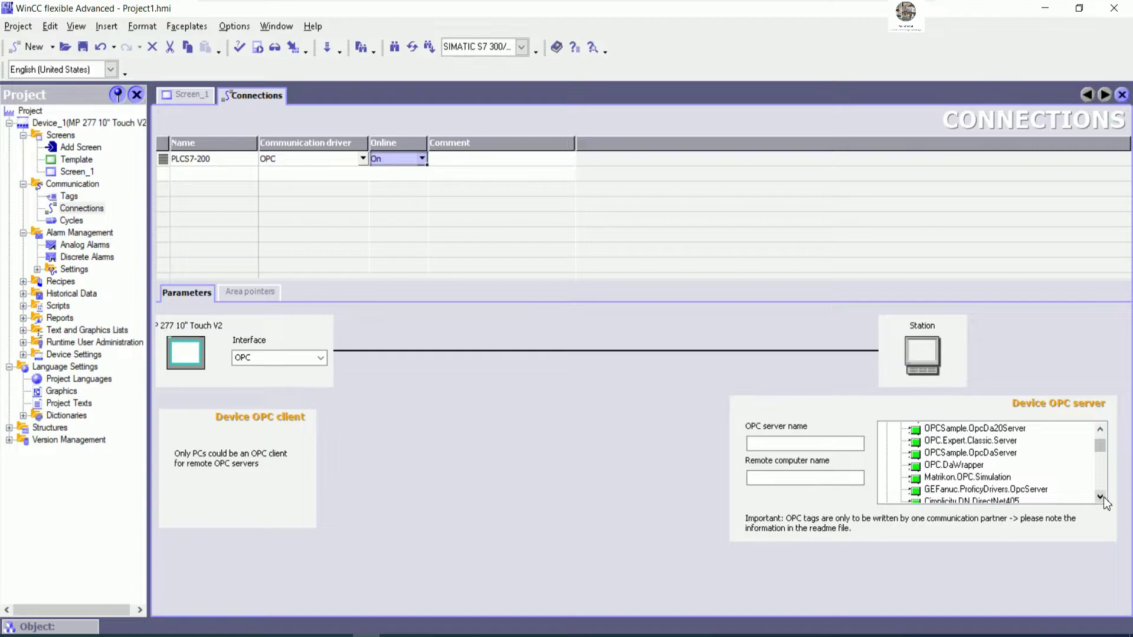
left_click(1102, 497)
left_click(1102, 497)
left_click(1103, 496)
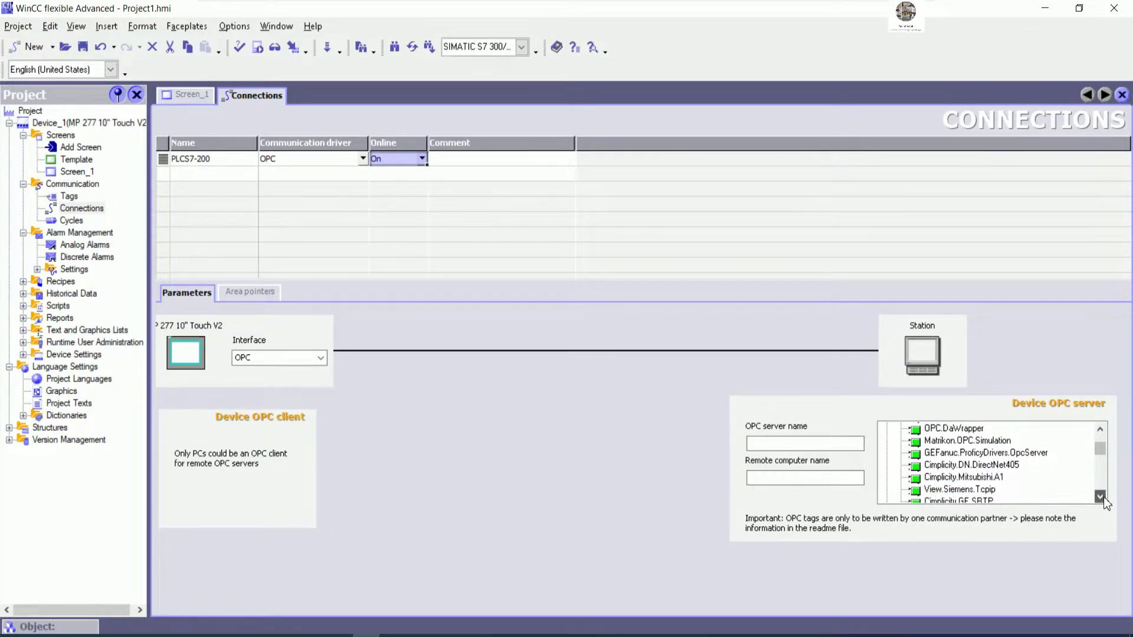
left_click(1102, 497)
left_click_drag(1101, 454, 1103, 485)
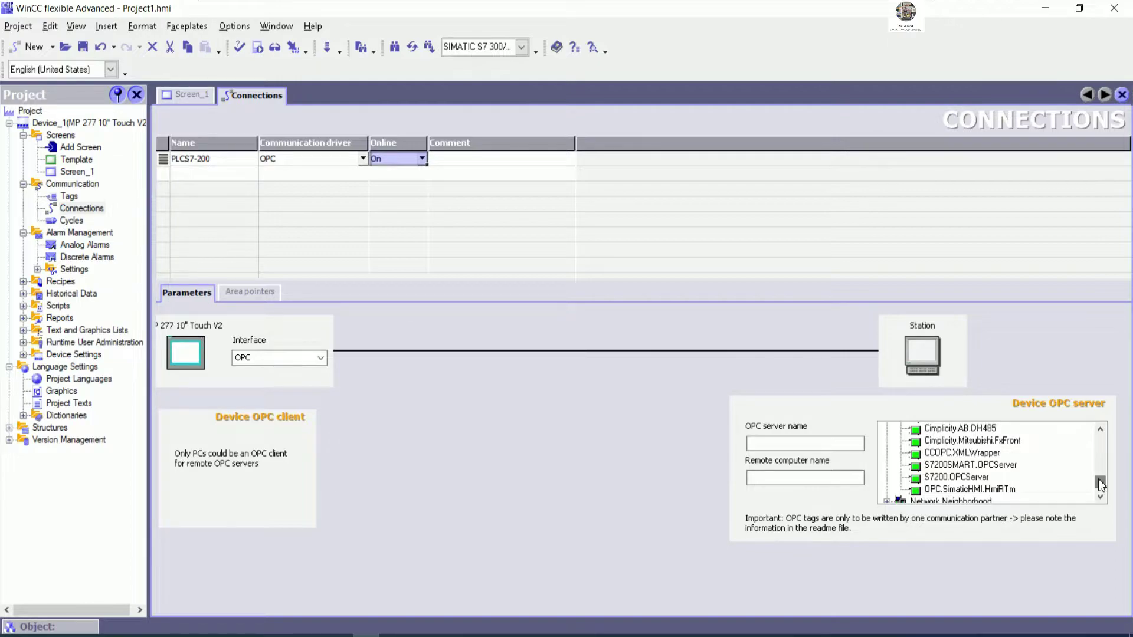
left_click(945, 477)
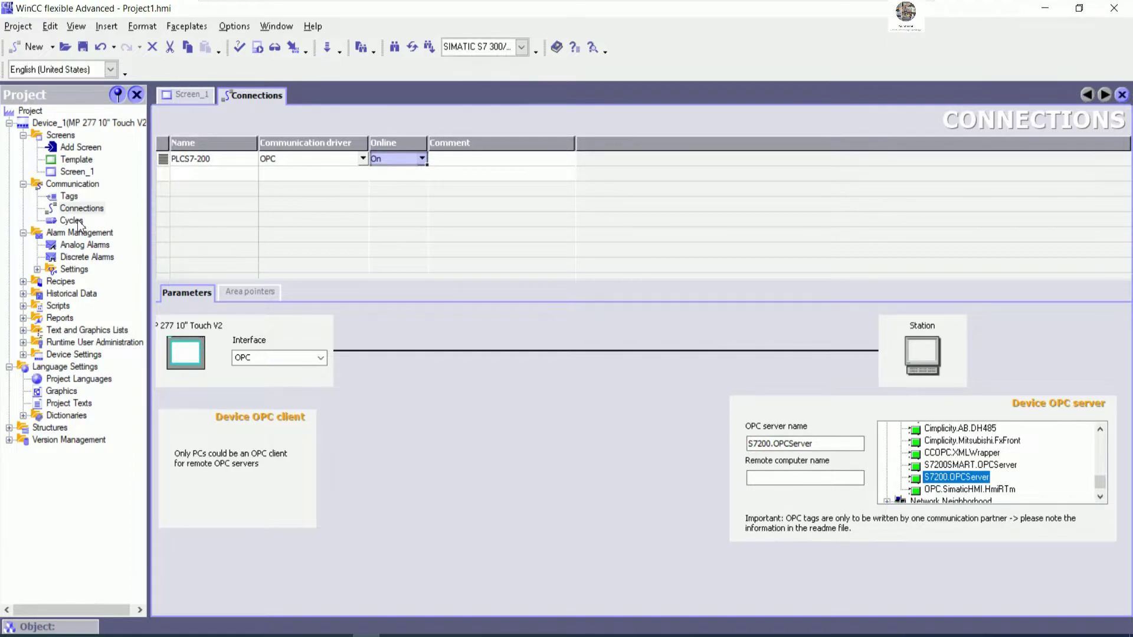
Add a tag named CMD_BIT1 to the project's tag table.
left_click(71, 198)
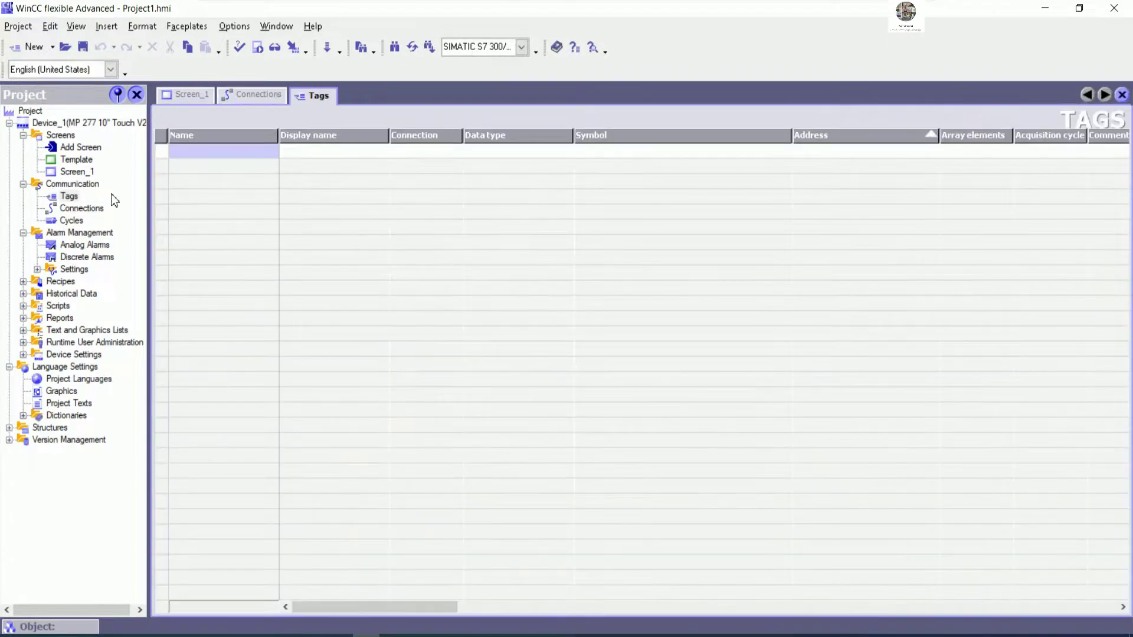
double_click(221, 151)
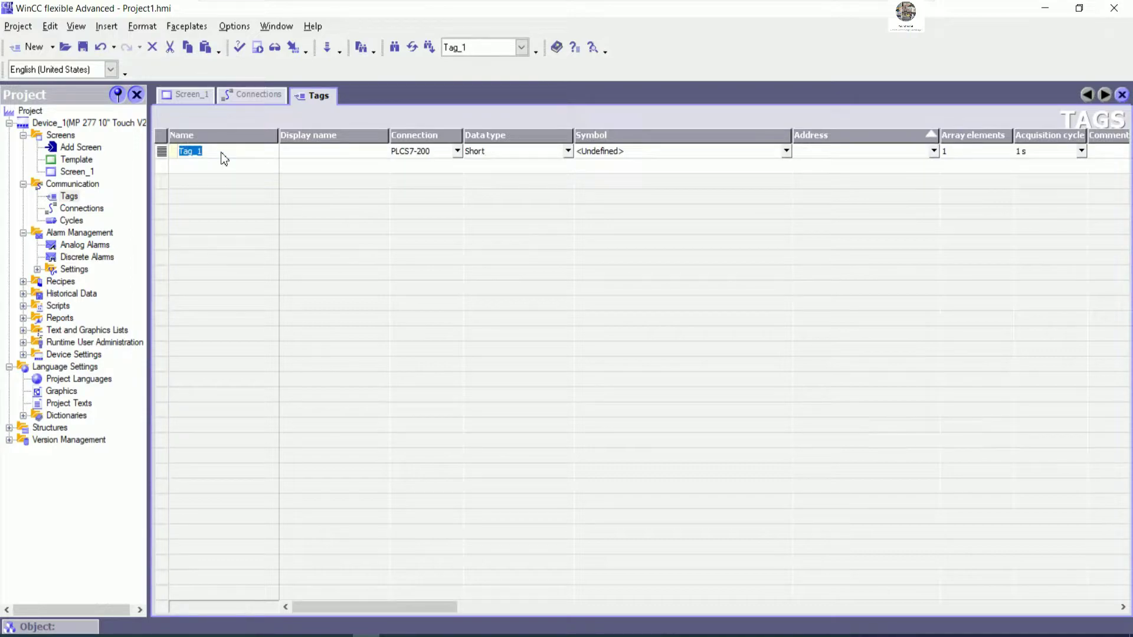
type("CMD")
key("Return")
key("Tab")
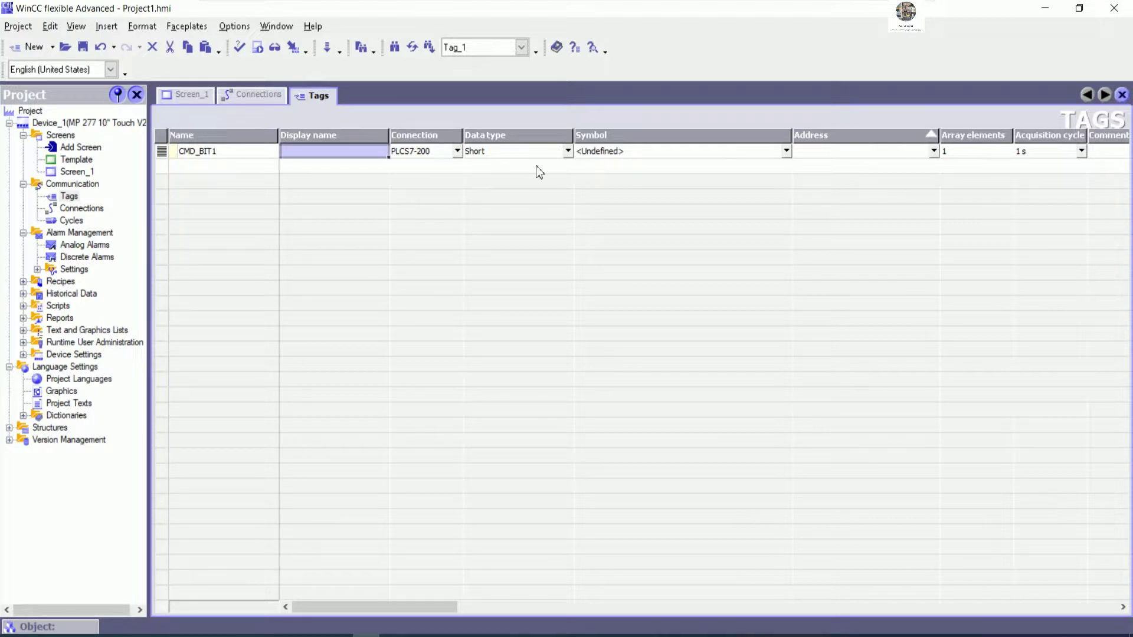
Link the CMD_BIT1 tag's symbol to the OPC variable CMD_BIT1 under MicroWin, PLC S7-200 Project, USER1.
left_click(788, 152)
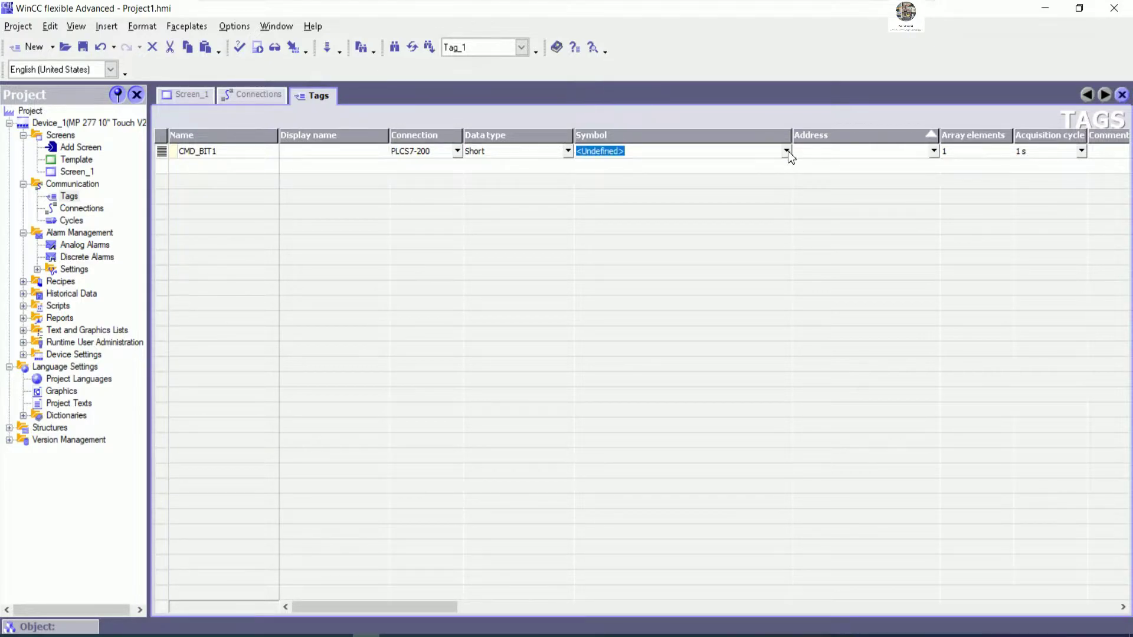
left_click(589, 170)
left_click(601, 183)
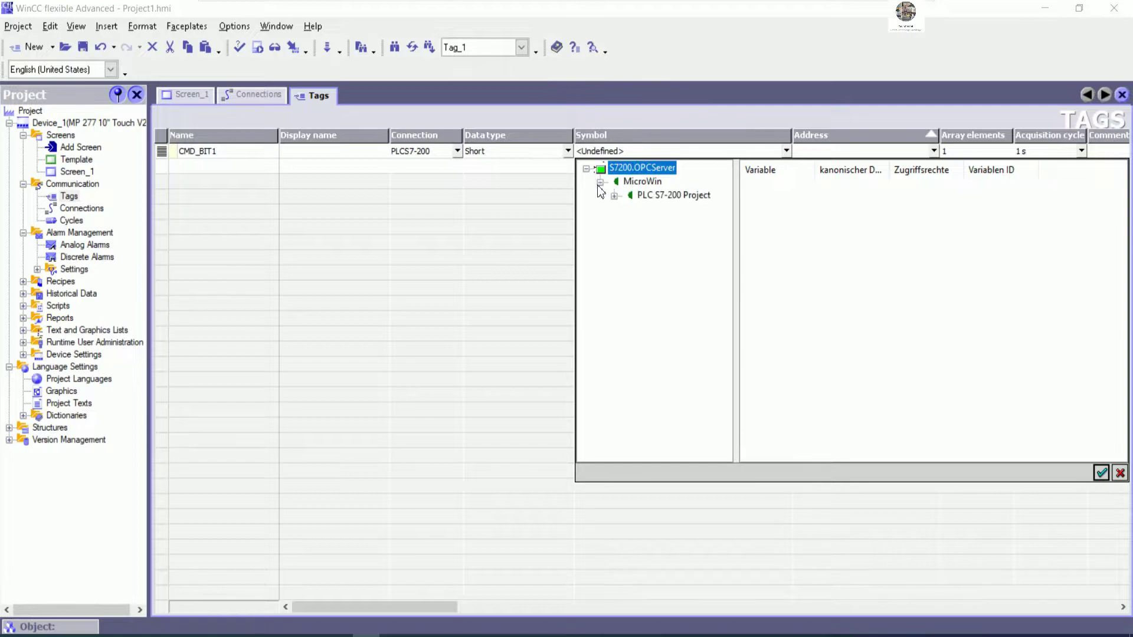
left_click(615, 195)
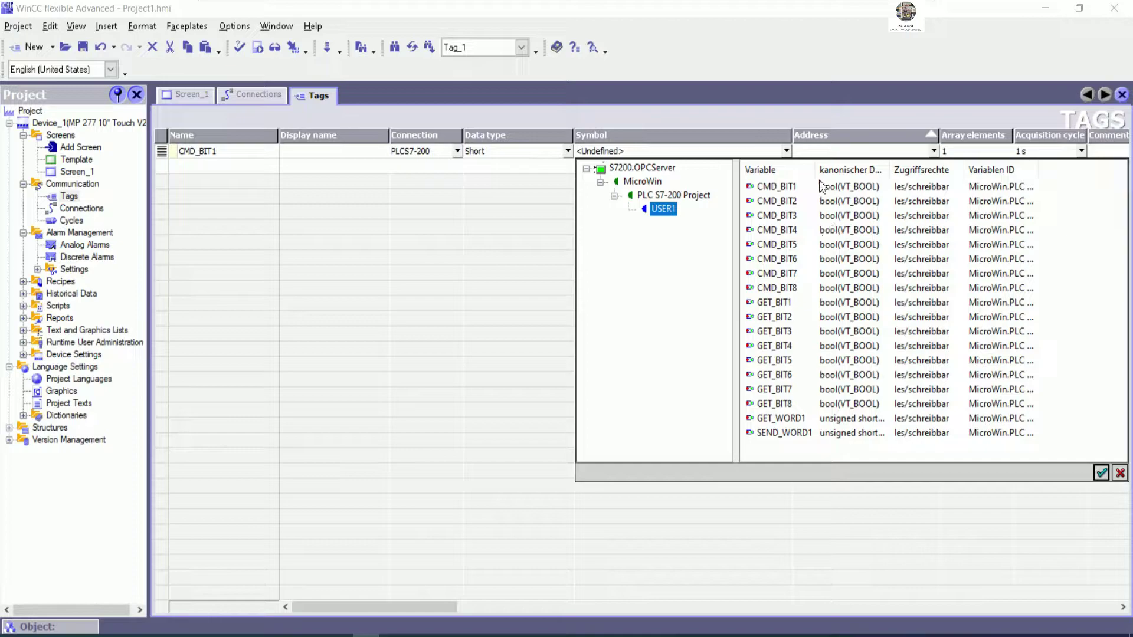
left_click(784, 190)
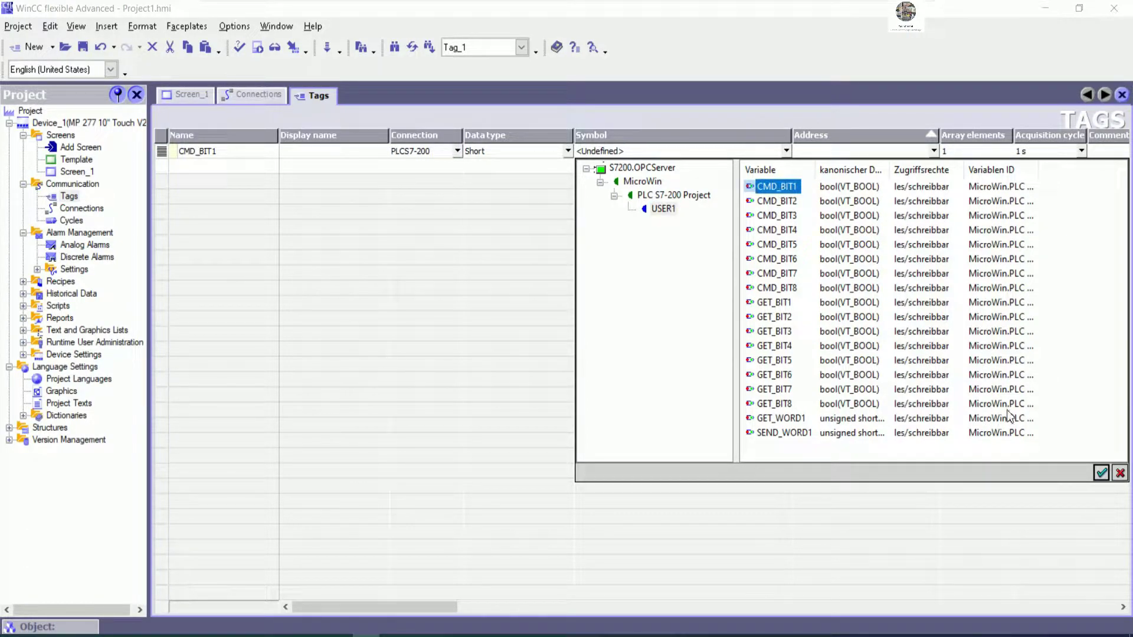
left_click(1101, 473)
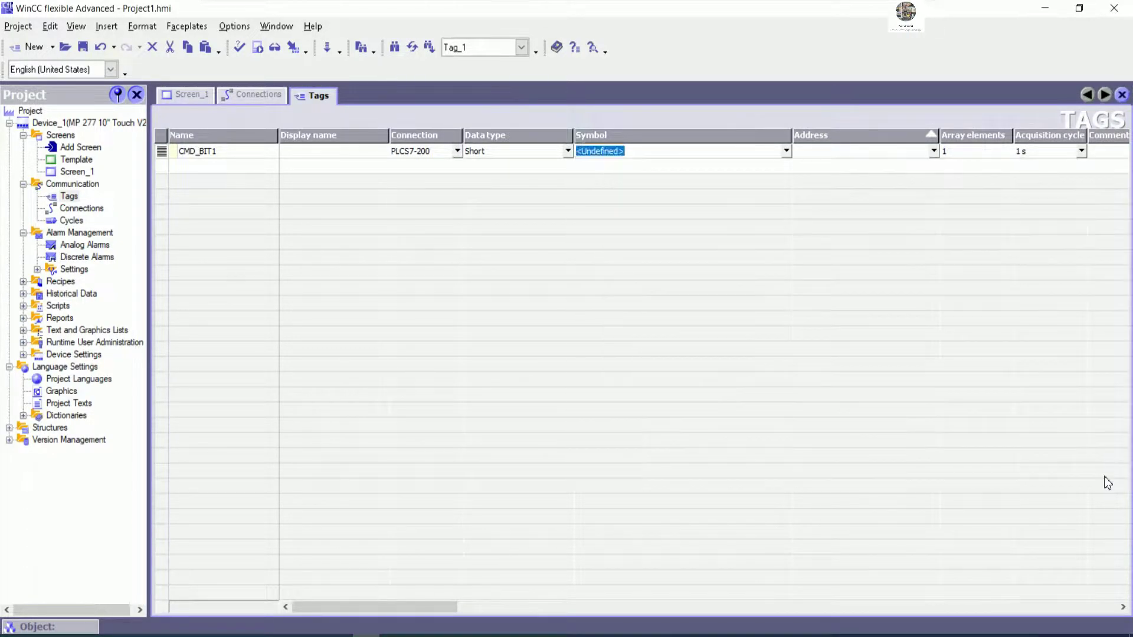
Fill the CMD_BIT1 tag down seven rows to create the tags CMD_BIT2 through CMD_BIT8.
left_click(250, 151)
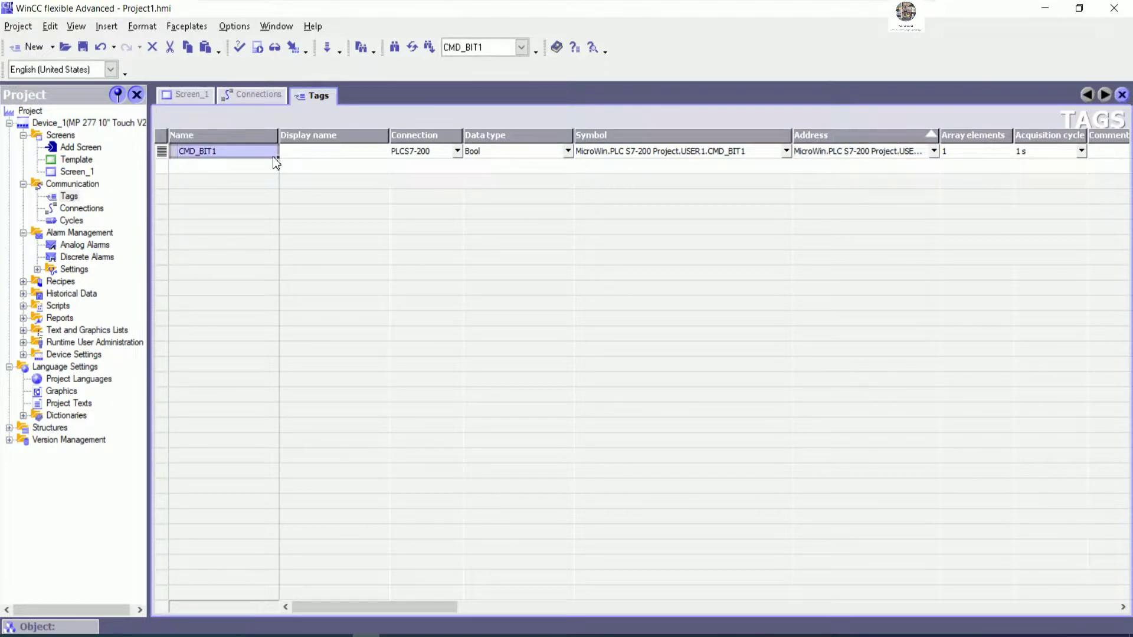
left_click_drag(280, 170, 279, 263)
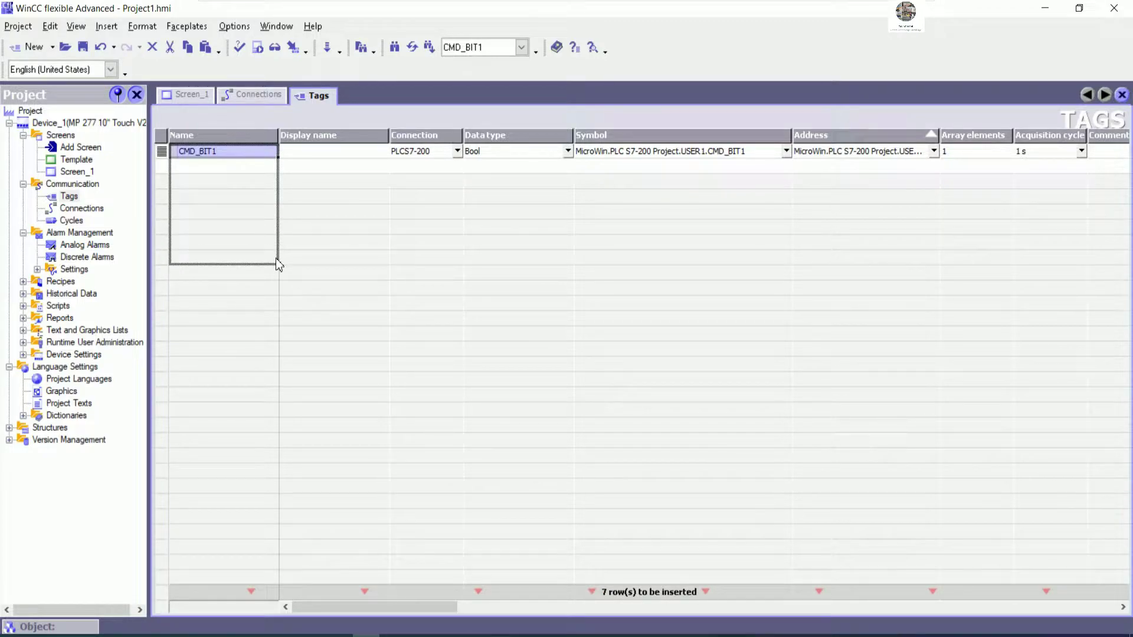
left_click_drag(279, 264, 280, 265)
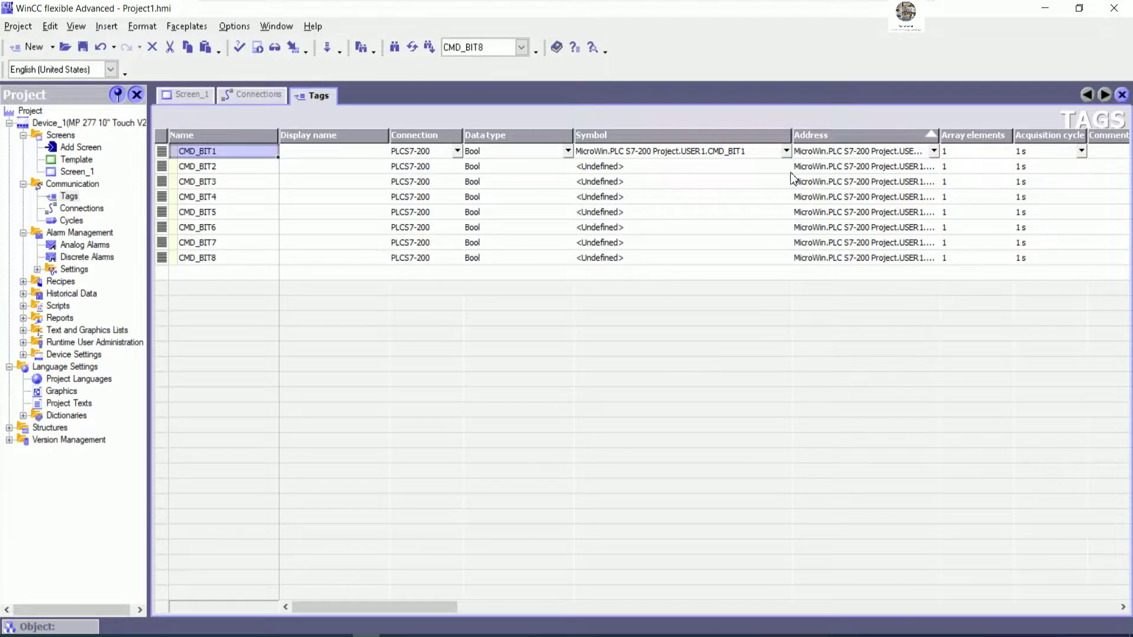
Link the CMD_BIT2 tag's symbol to the OPC variable CMD_BIT2 under USER1.
left_click(767, 166)
left_click(786, 166)
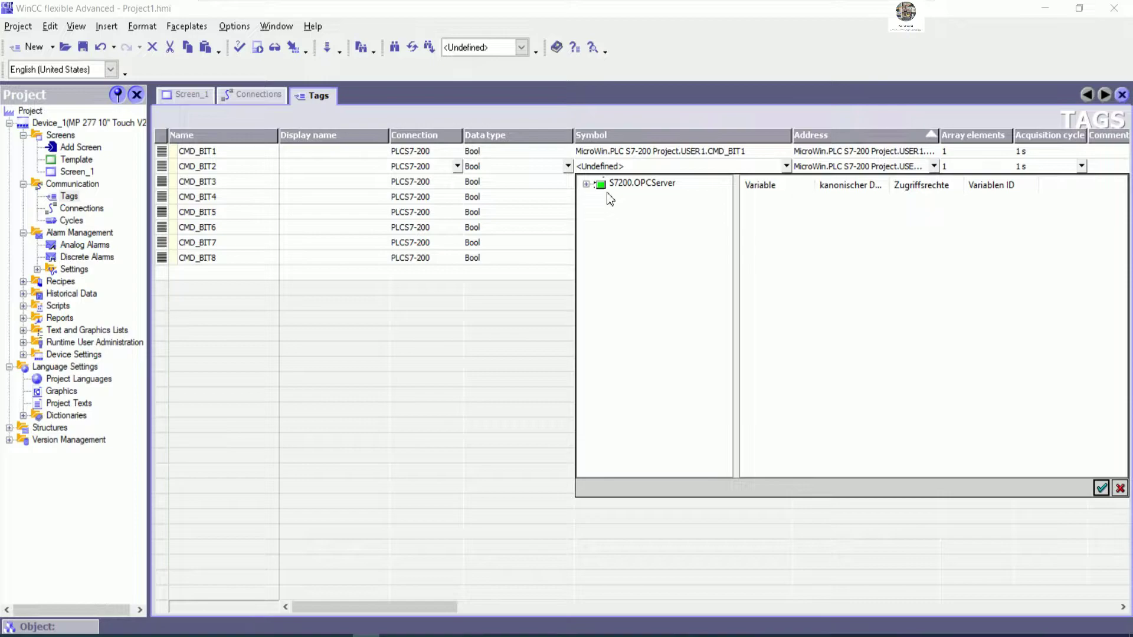
left_click(588, 184)
left_click(615, 211)
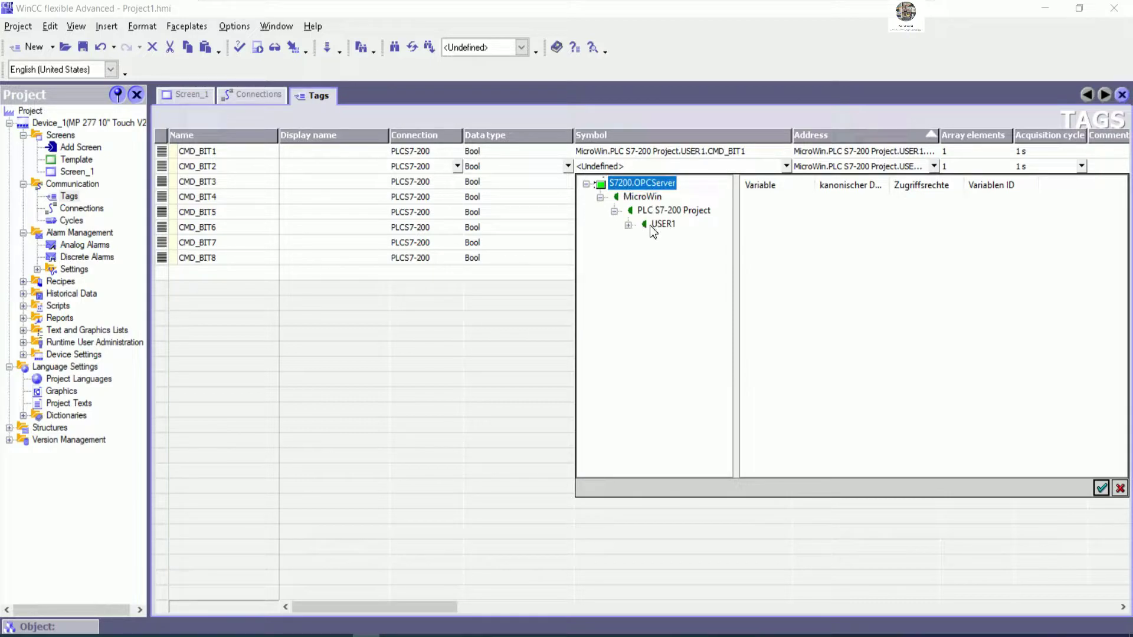
left_click(629, 227)
left_click(794, 218)
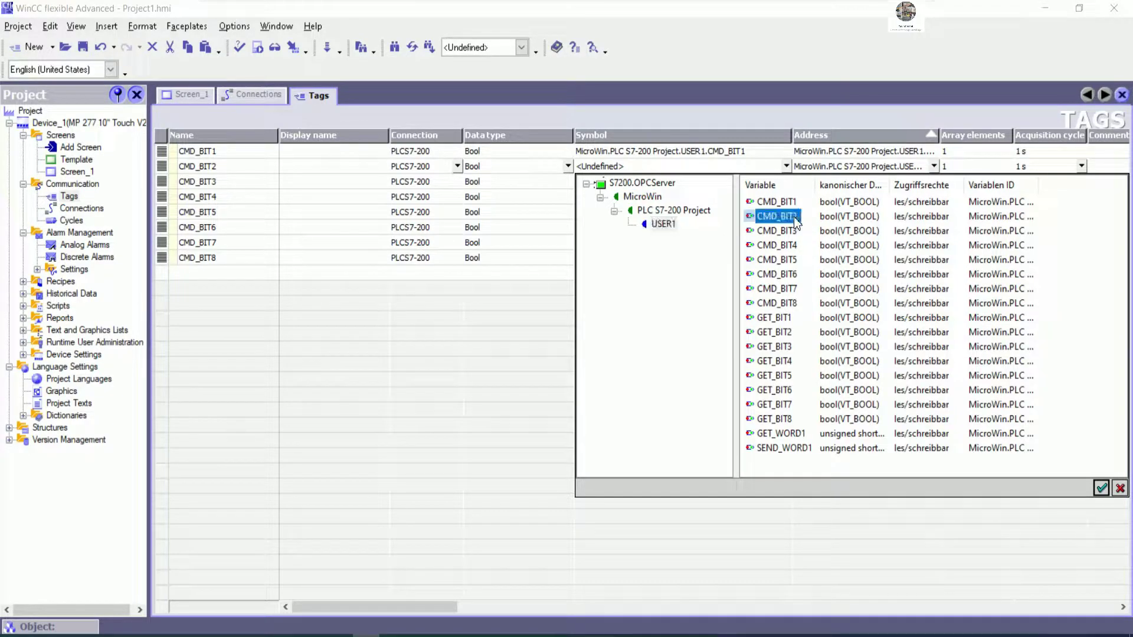
left_click(1102, 488)
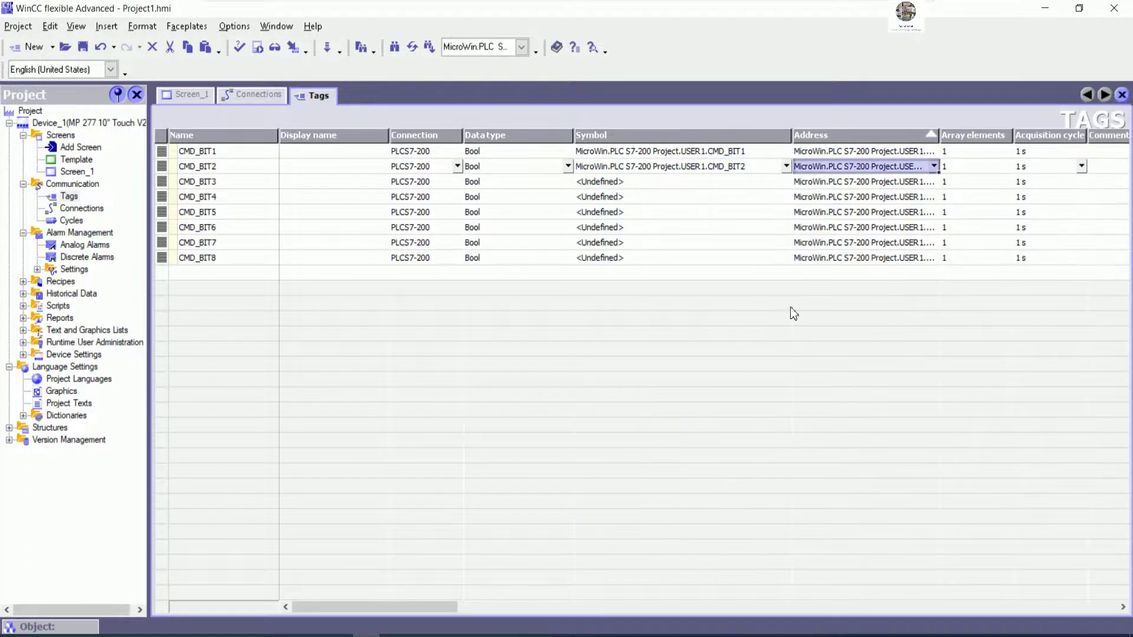
Link the CMD_BIT3 tag's symbol to the OPC variable CMD_BIT3 under USER1.
left_click(721, 182)
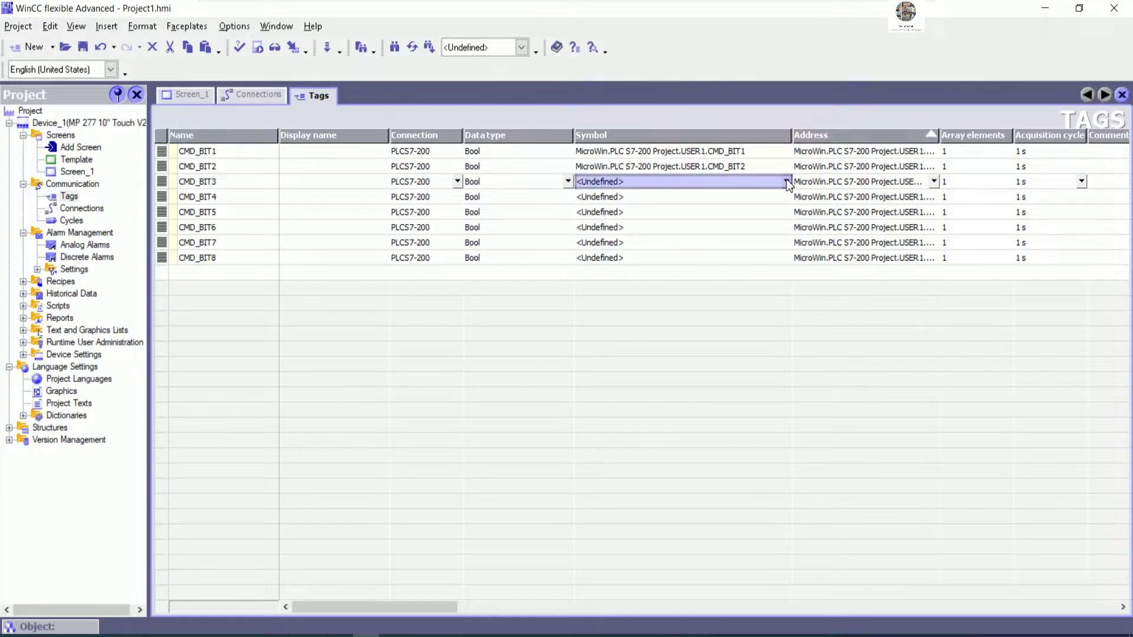
left_click(786, 182)
left_click(586, 199)
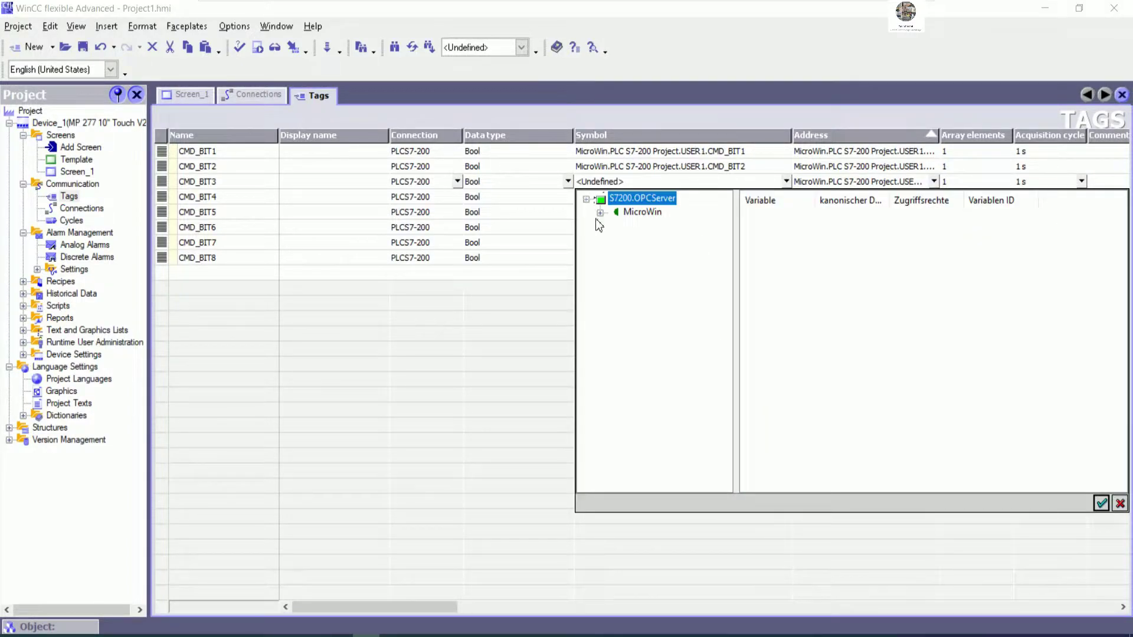
left_click(600, 212)
left_click(615, 226)
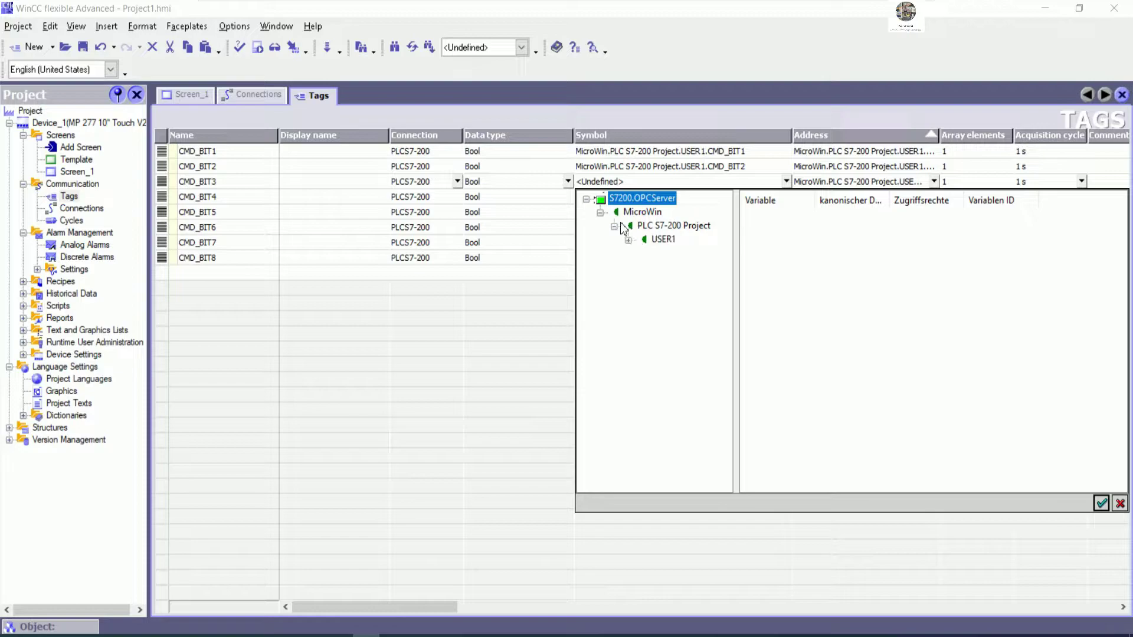
left_click(629, 241)
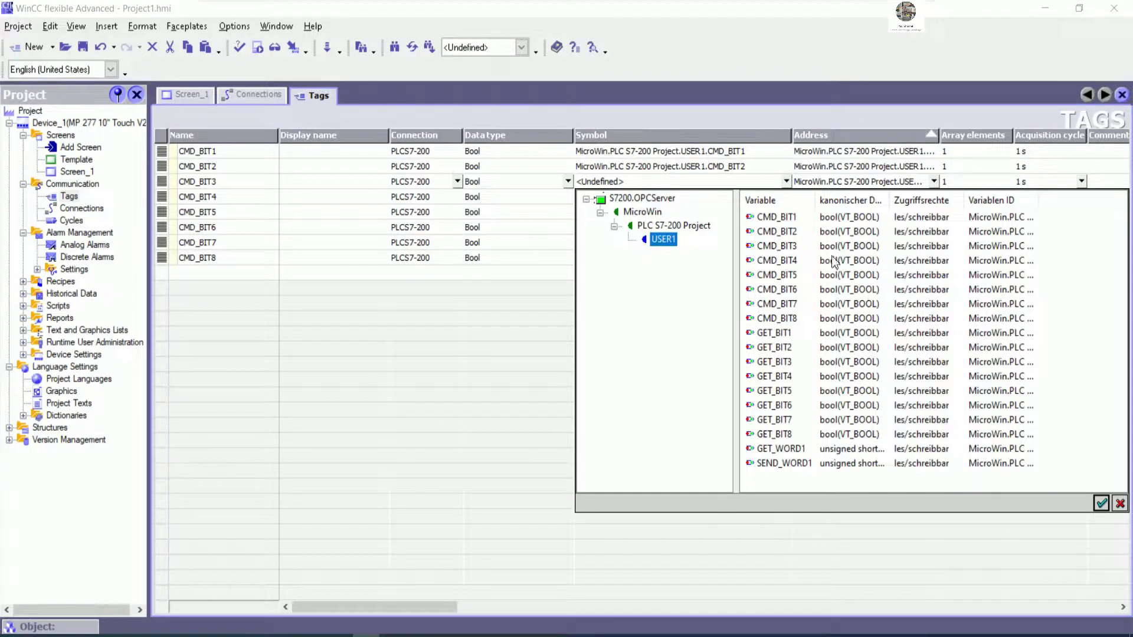
left_click(777, 246)
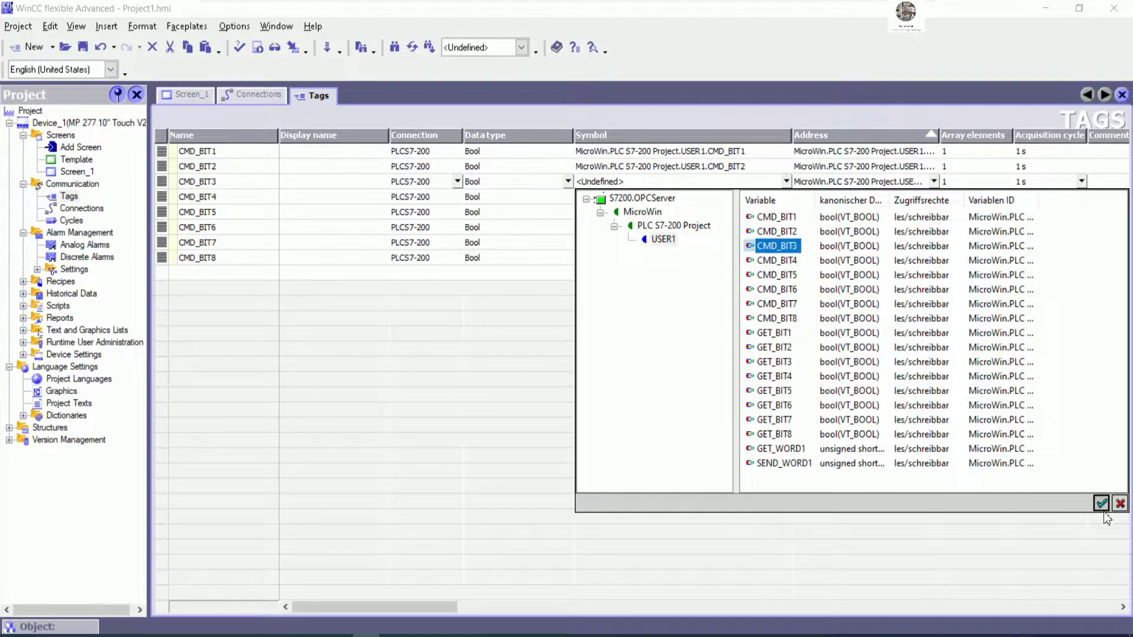
left_click(1101, 504)
Link the CMD_BIT4 tag's symbol to the OPC variable CMD_BIT4 under USER1.
left_click(787, 200)
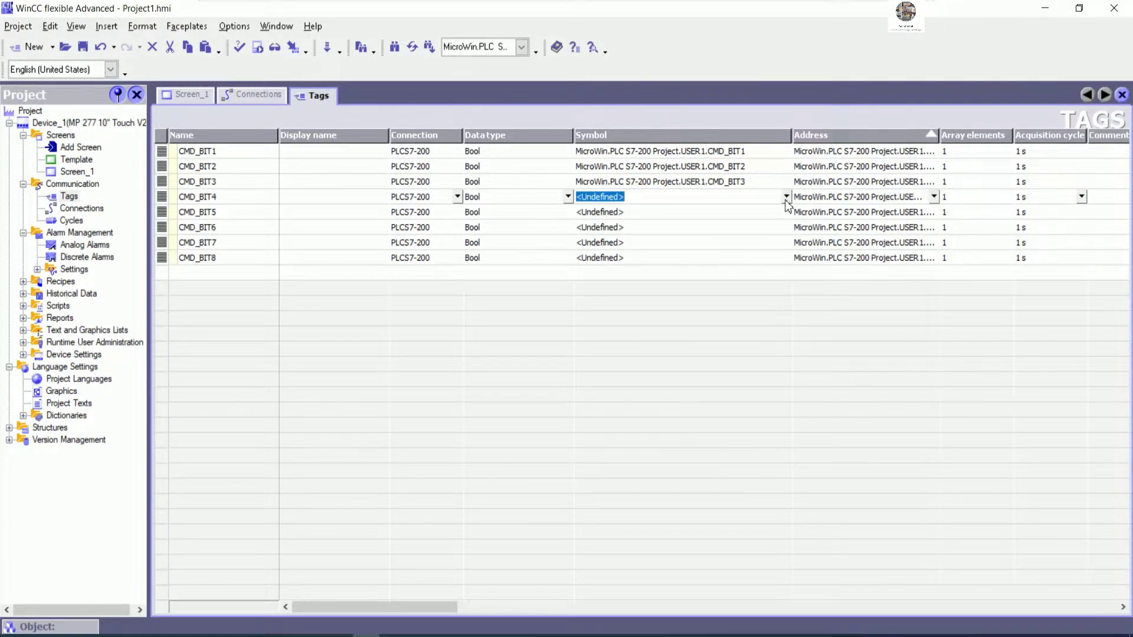
left_click(786, 198)
left_click(586, 214)
left_click(600, 228)
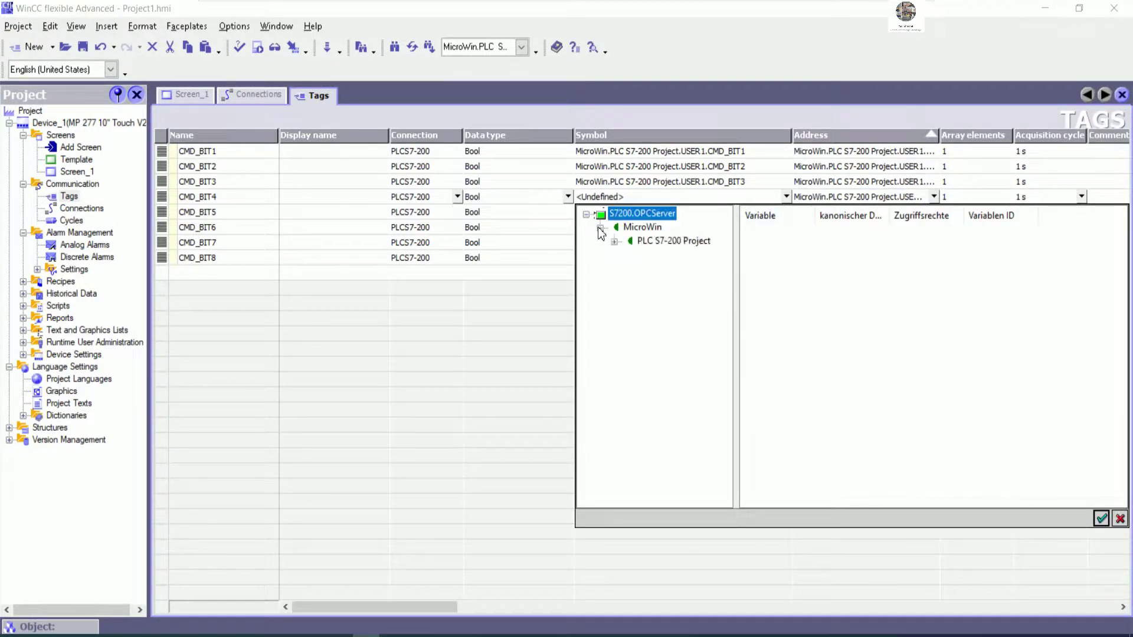
left_click(615, 241)
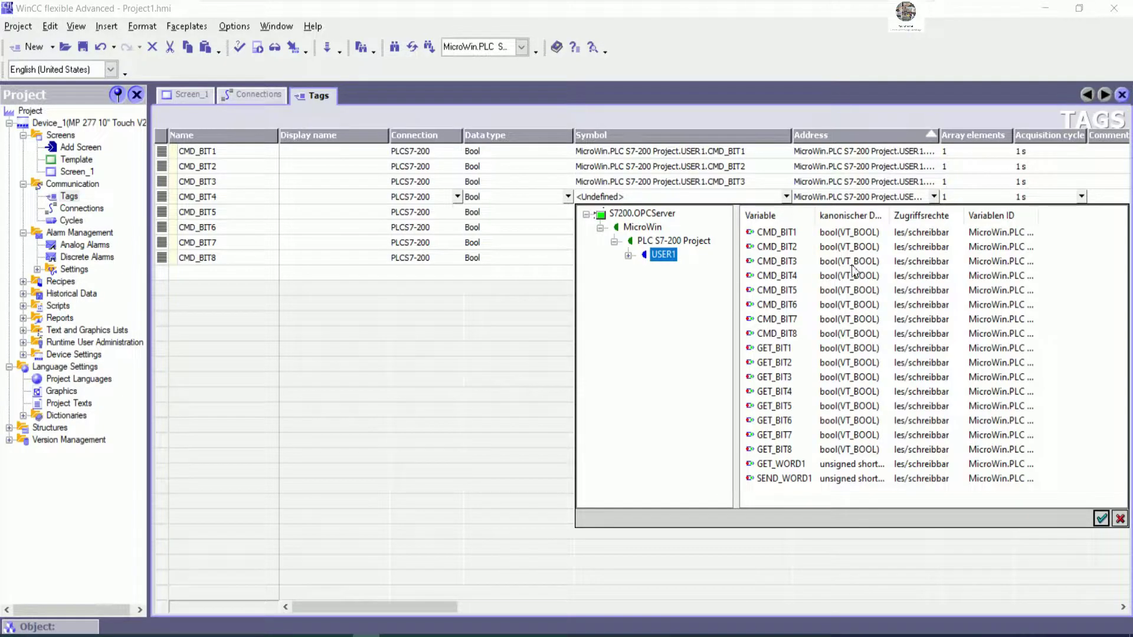
left_click(793, 278)
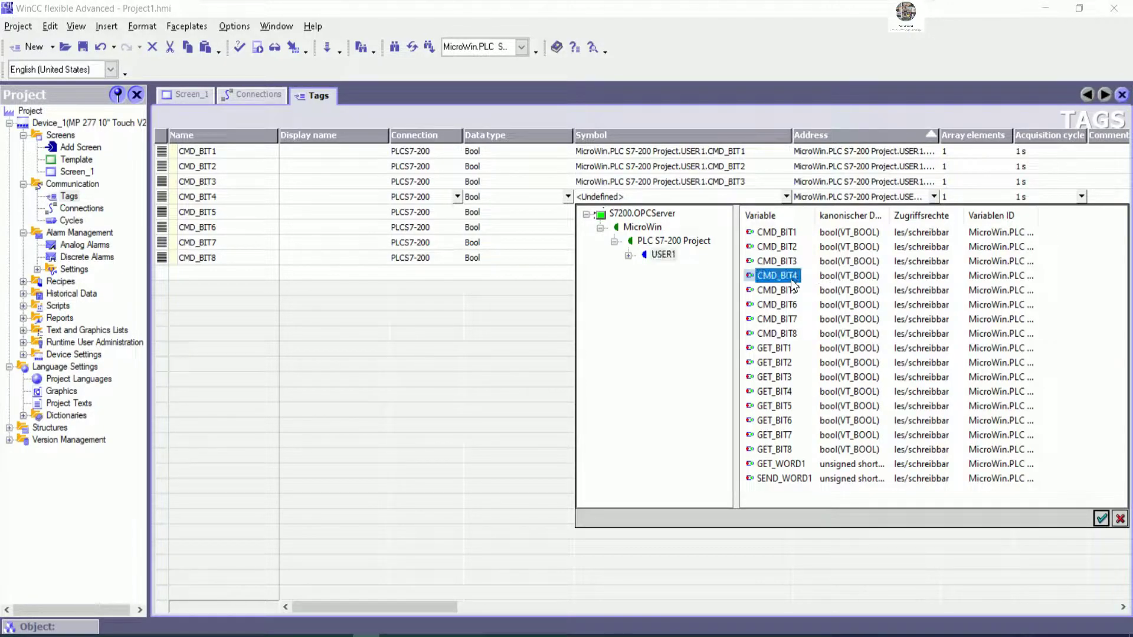
left_click(1101, 518)
Link the CMD_BIT5 tag's symbol to the OPC variable CMD_BIT5 under USER1.
left_click(767, 212)
left_click(786, 212)
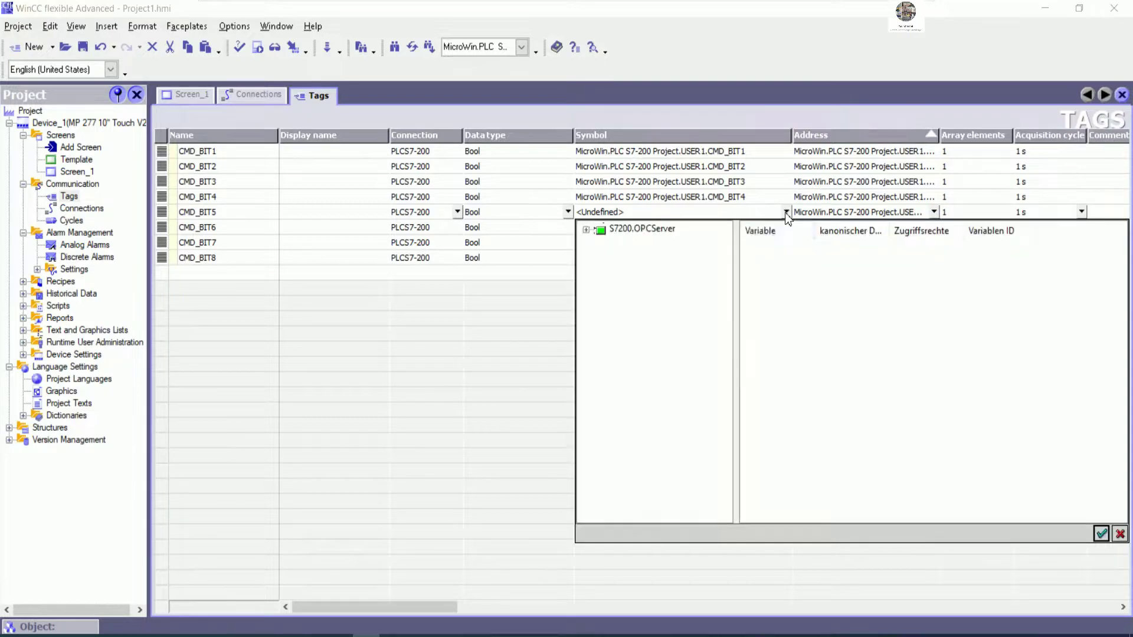
left_click(587, 230)
left_click(600, 243)
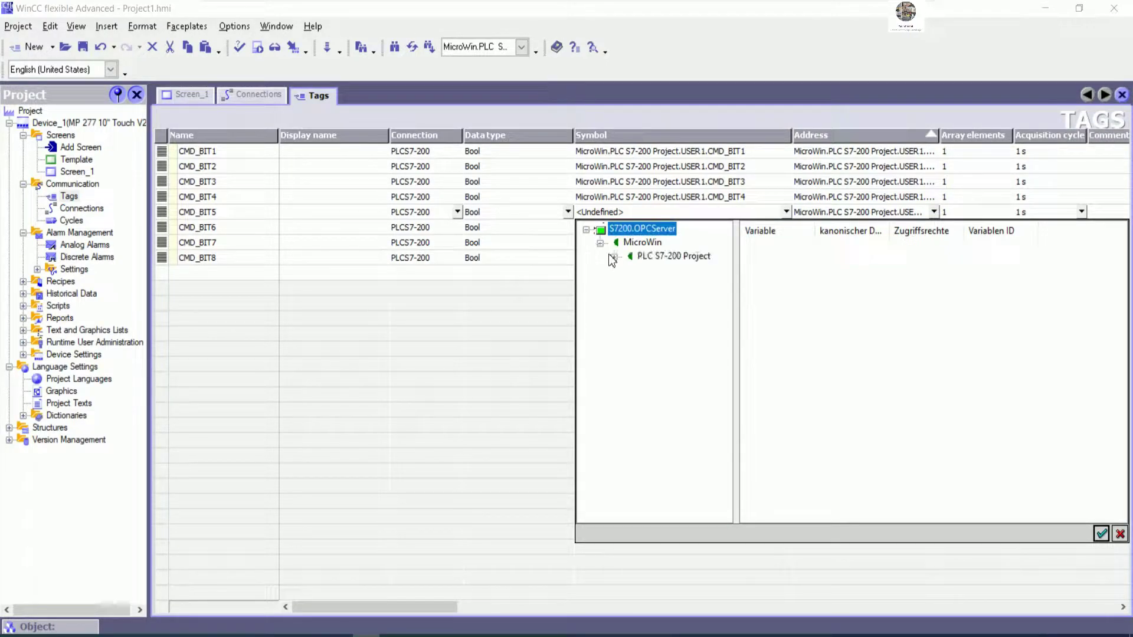
left_click(614, 257)
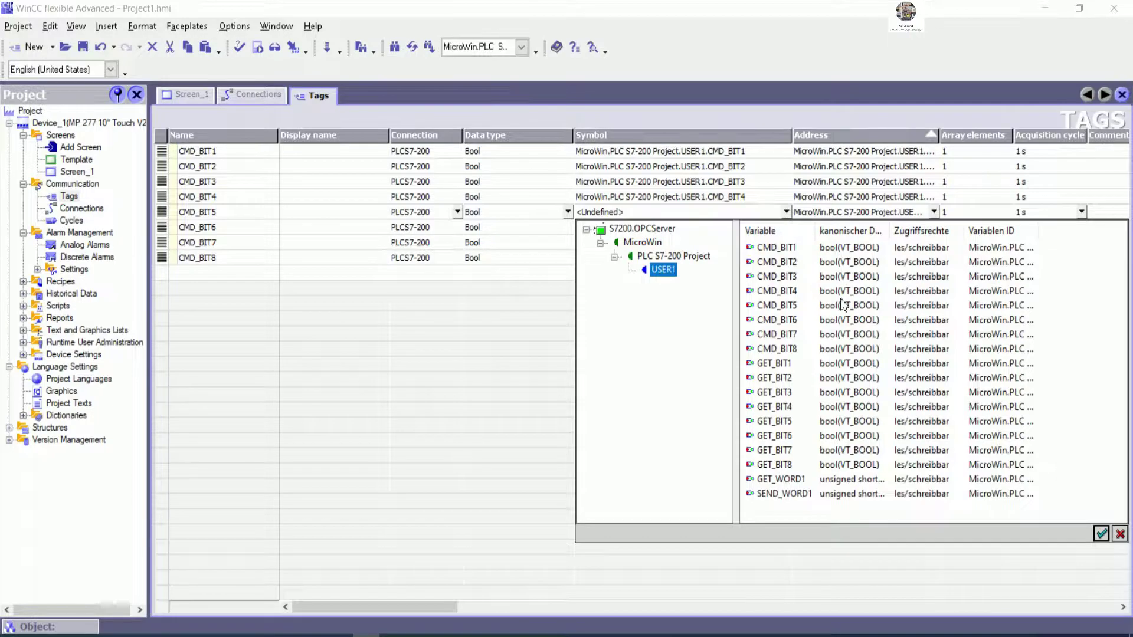
left_click(791, 306)
left_click(1101, 534)
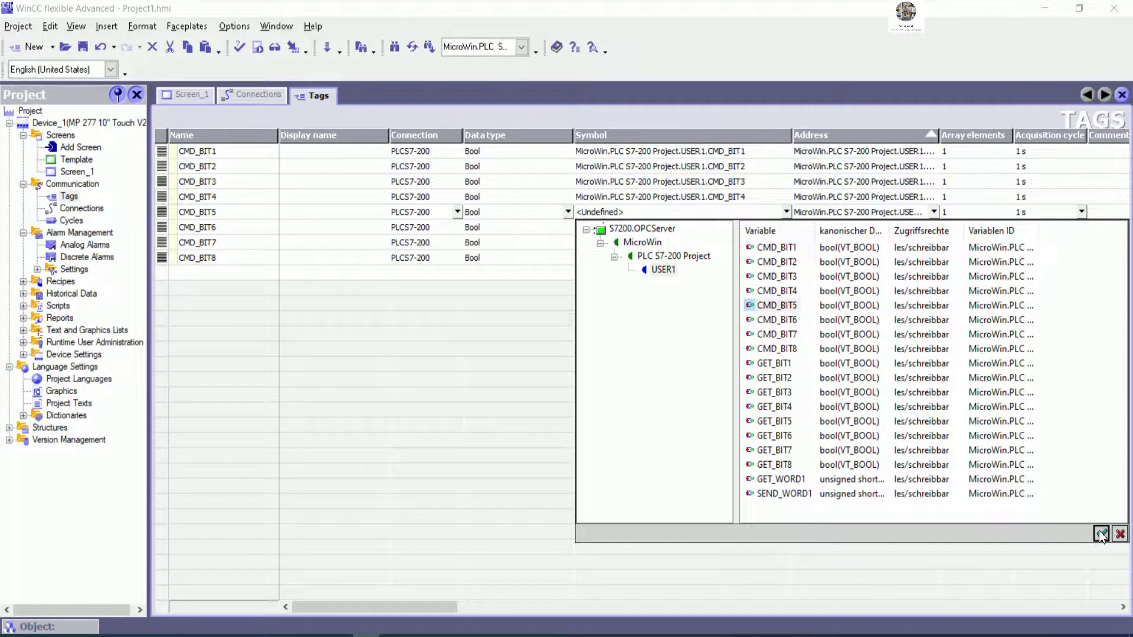
Link the CMD_BIT6 tag's symbol to the OPC variable CMD_BIT6 under USER1.
left_click(790, 230)
left_click(786, 227)
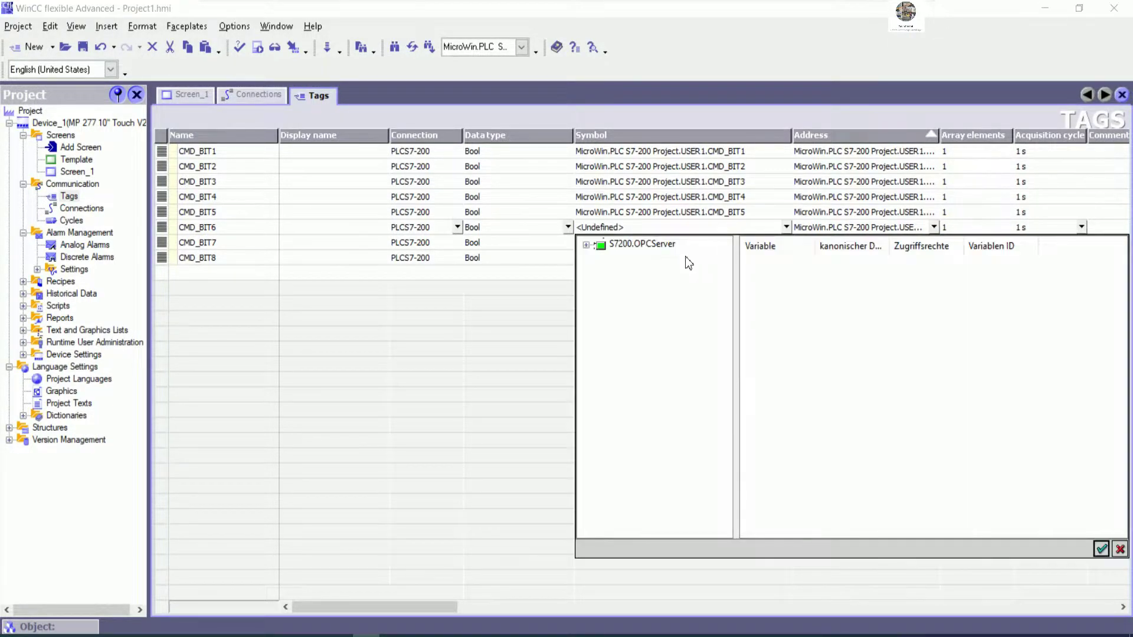
left_click(601, 258)
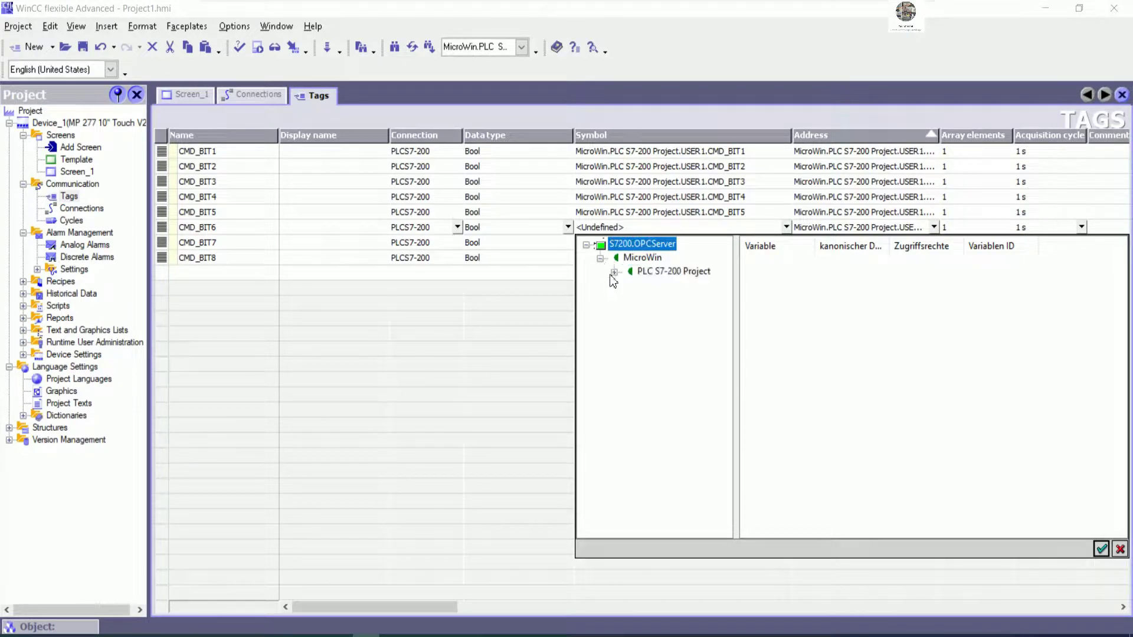
left_click(614, 272)
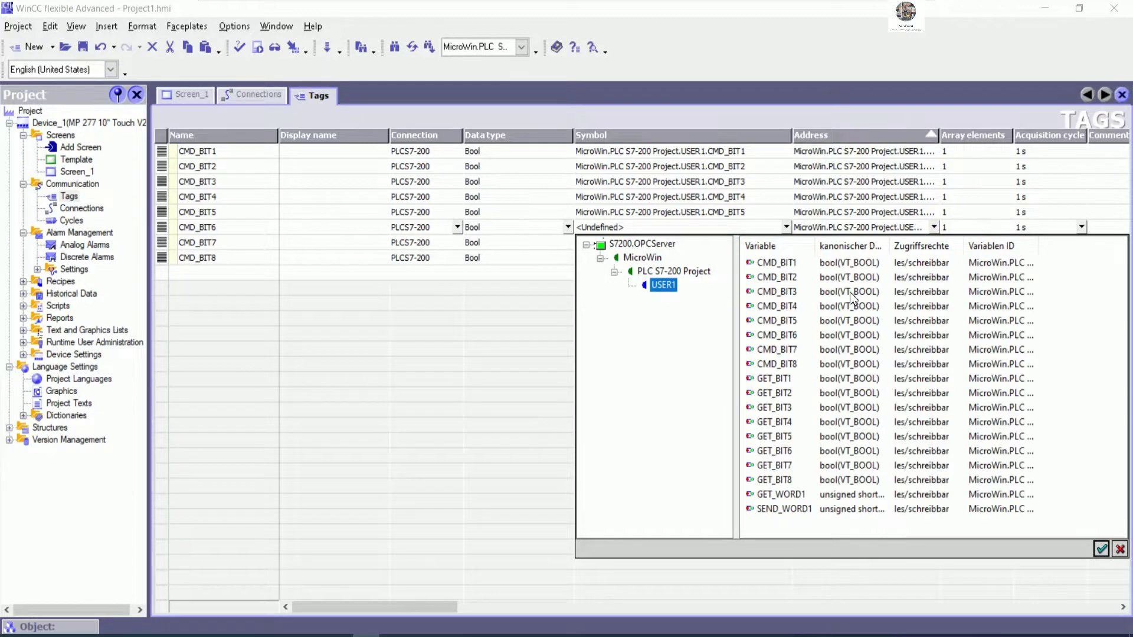
left_click(798, 336)
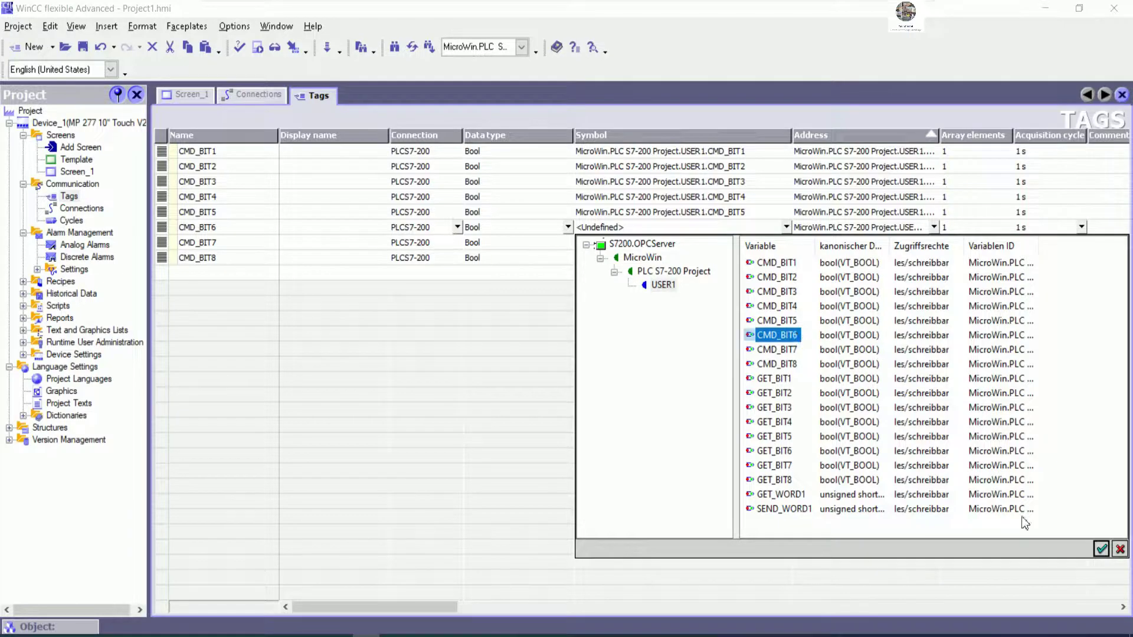
left_click(1101, 549)
Link the CMD_BIT7 tag's symbol to the OPC variable CMD_BIT7 under USER1.
left_click(786, 247)
left_click(787, 243)
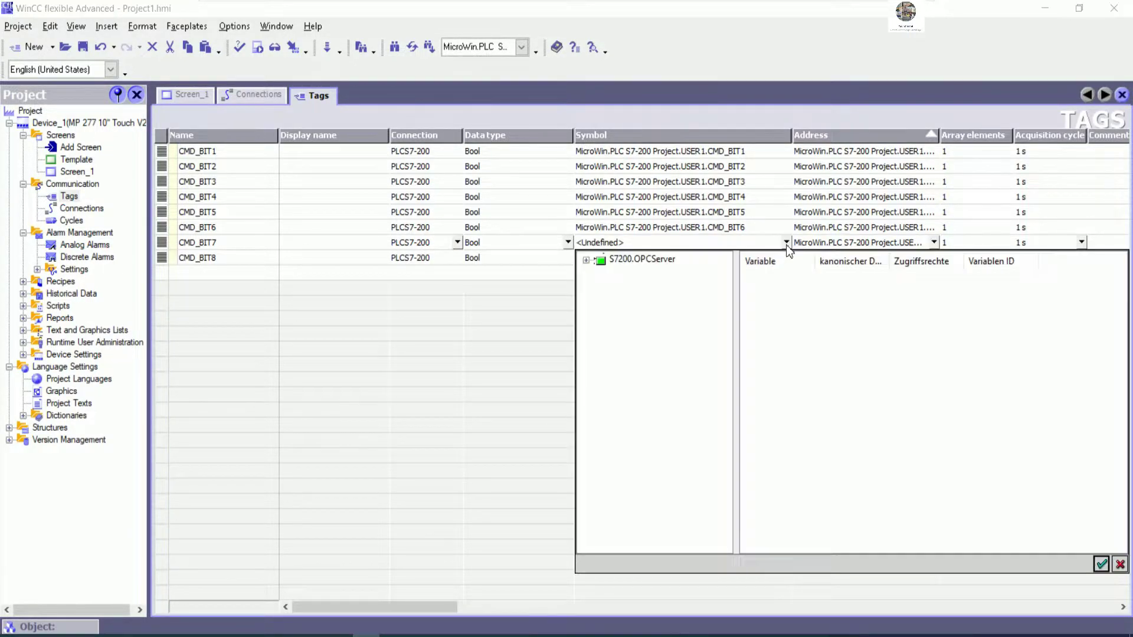
left_click(586, 260)
left_click(600, 274)
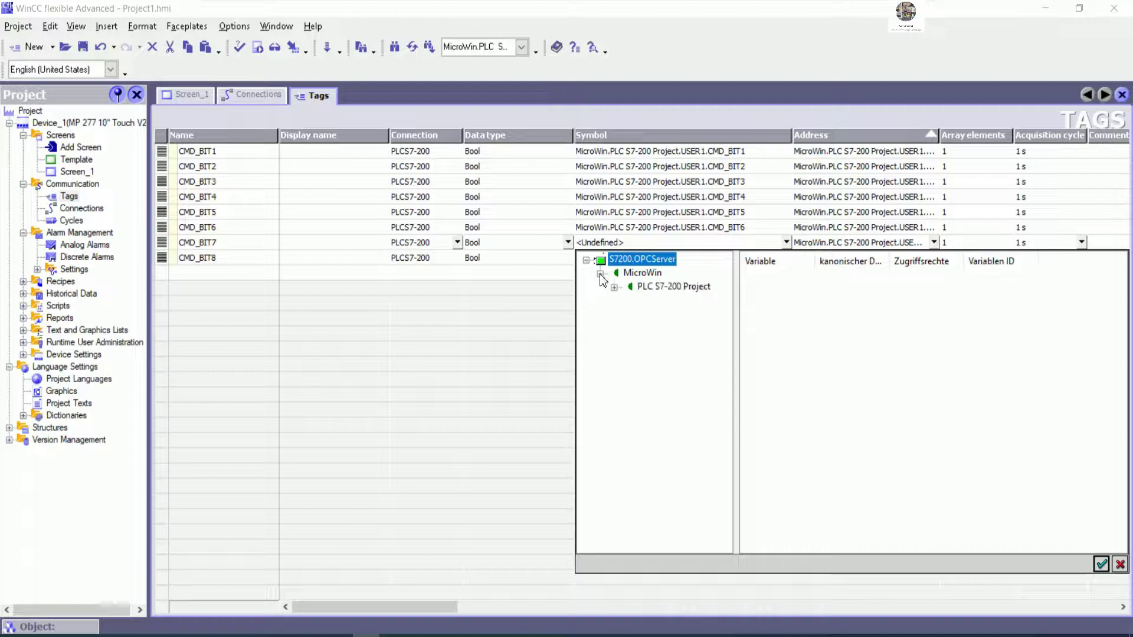
left_click(615, 287)
key("Down")
key("Down")
key("Down")
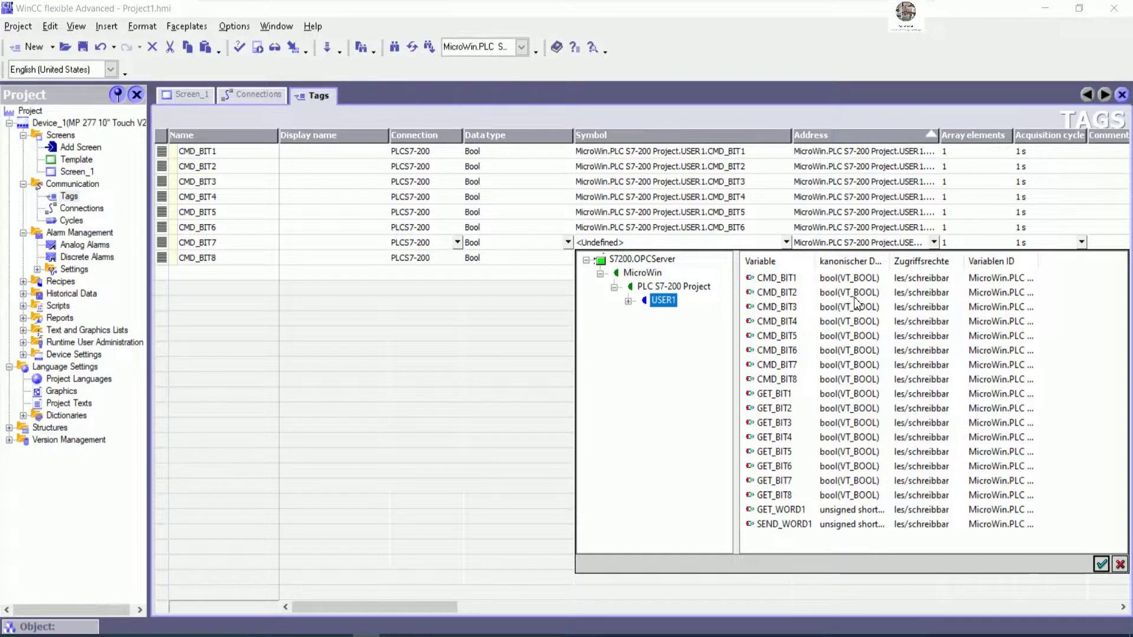
left_click(788, 366)
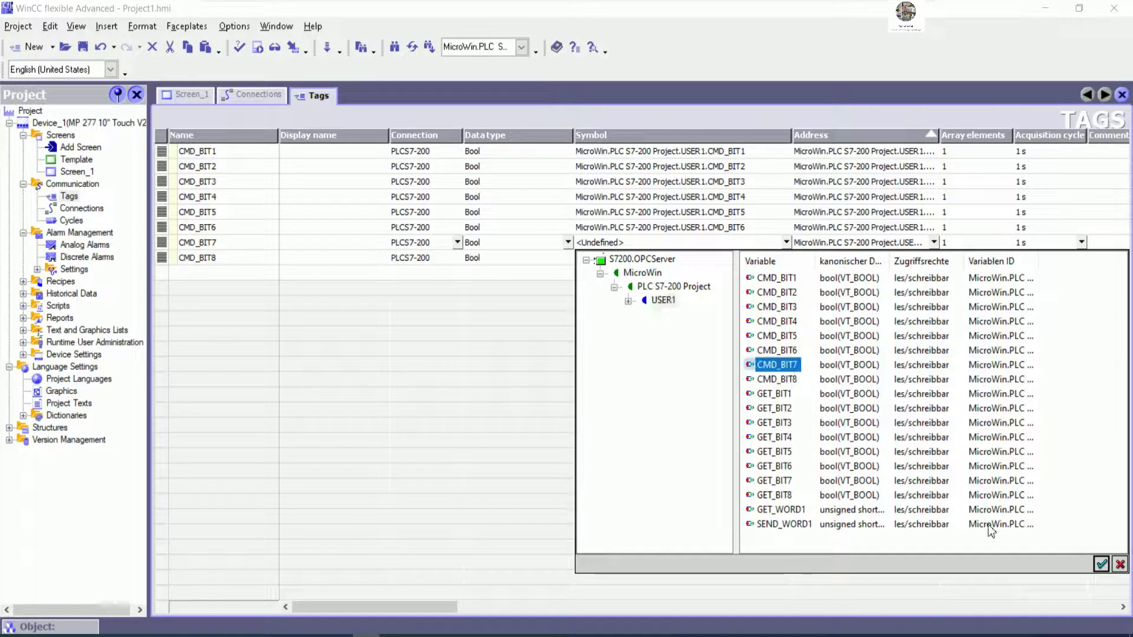
left_click(1101, 565)
Link the CMD_BIT8 tag's symbol to the OPC variable CMD_BIT8 under USER1.
left_click(781, 260)
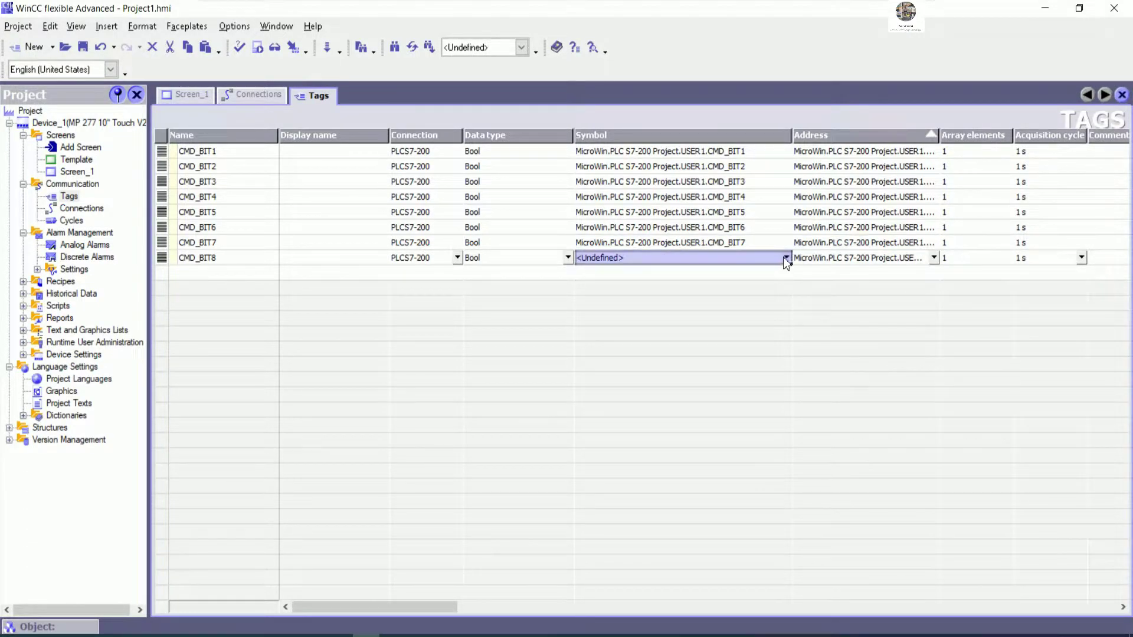
left_click(784, 257)
left_click(587, 275)
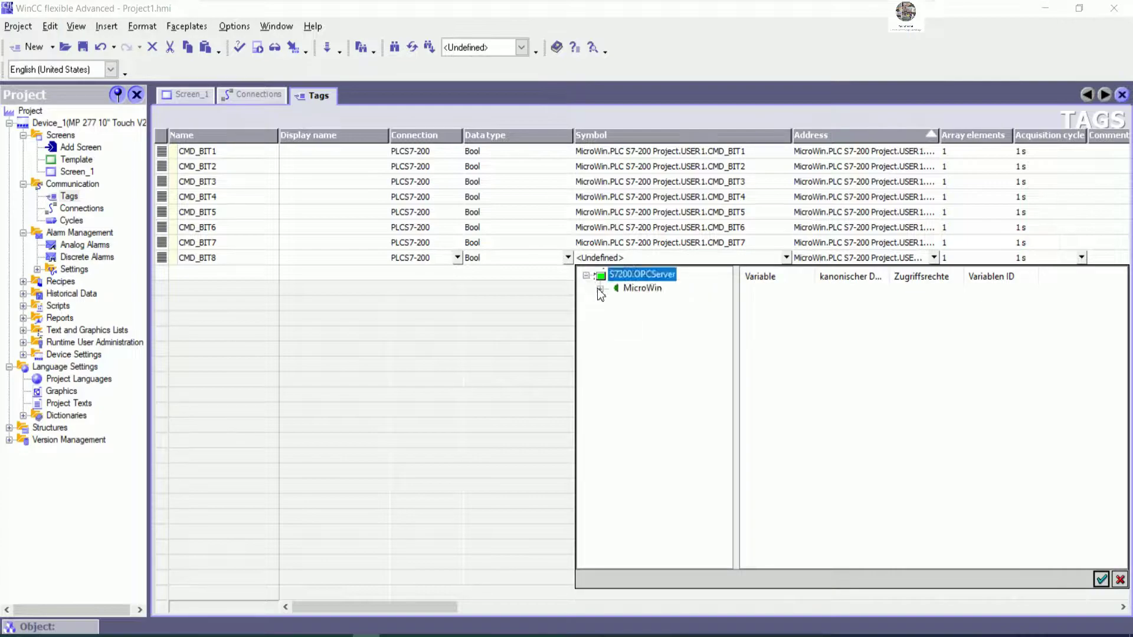
left_click(601, 289)
left_click(614, 302)
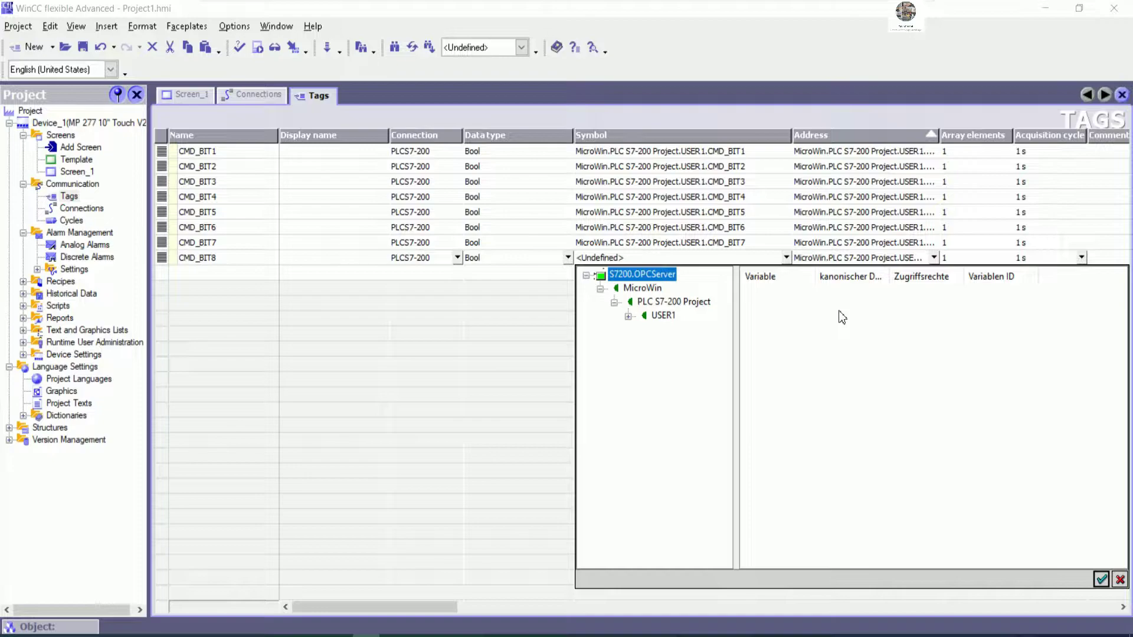
key("Down")
key("Down")
key("Down")
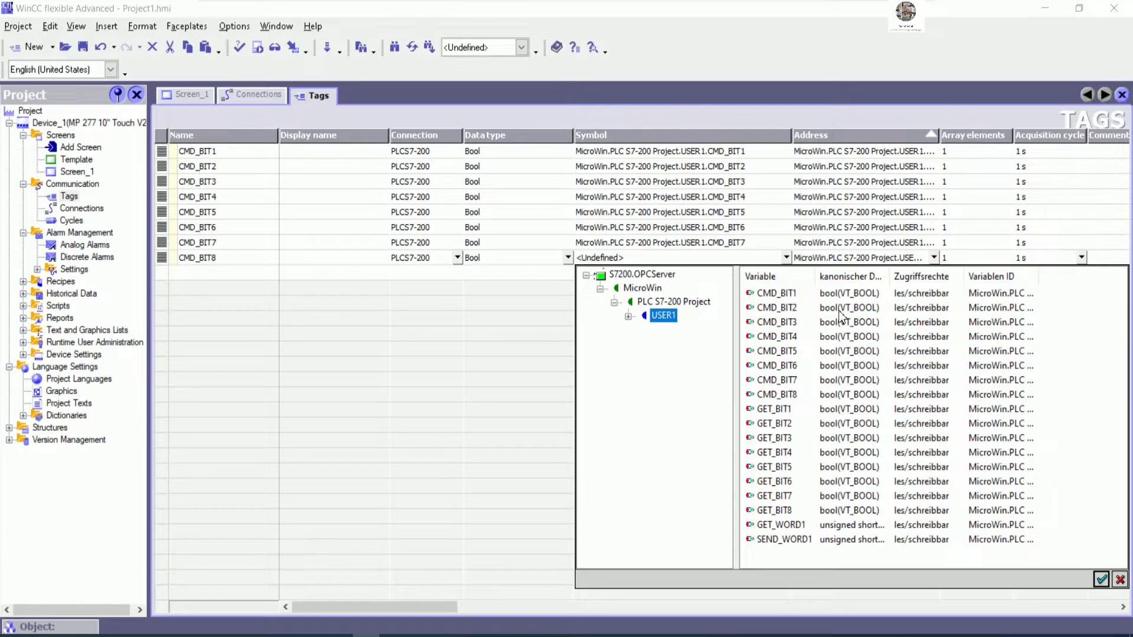
left_click(785, 393)
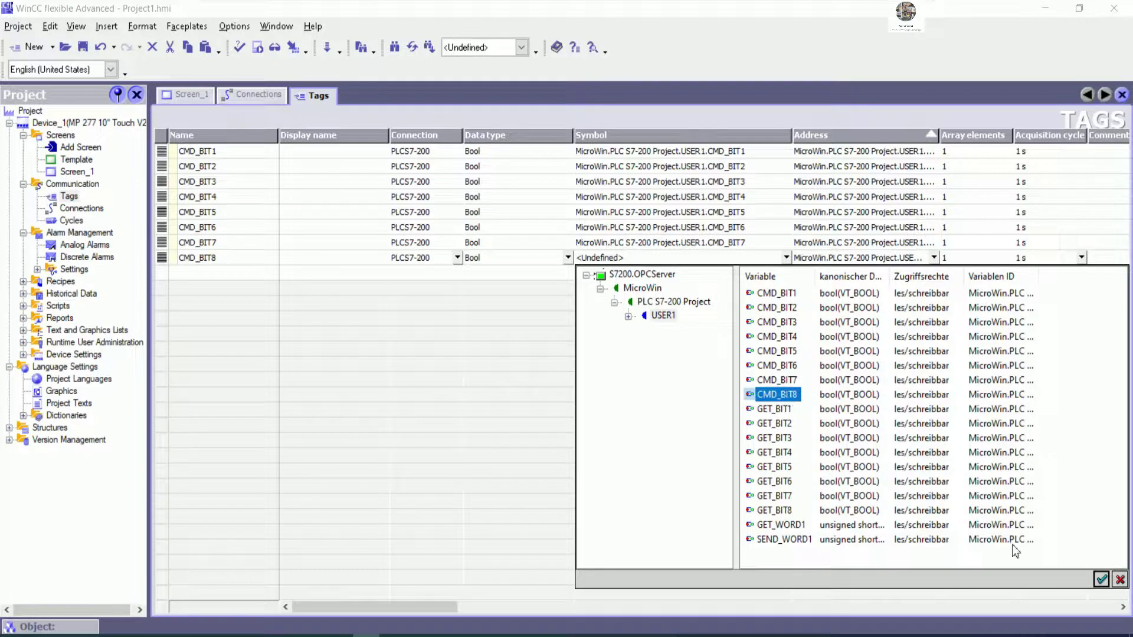
left_click(1102, 579)
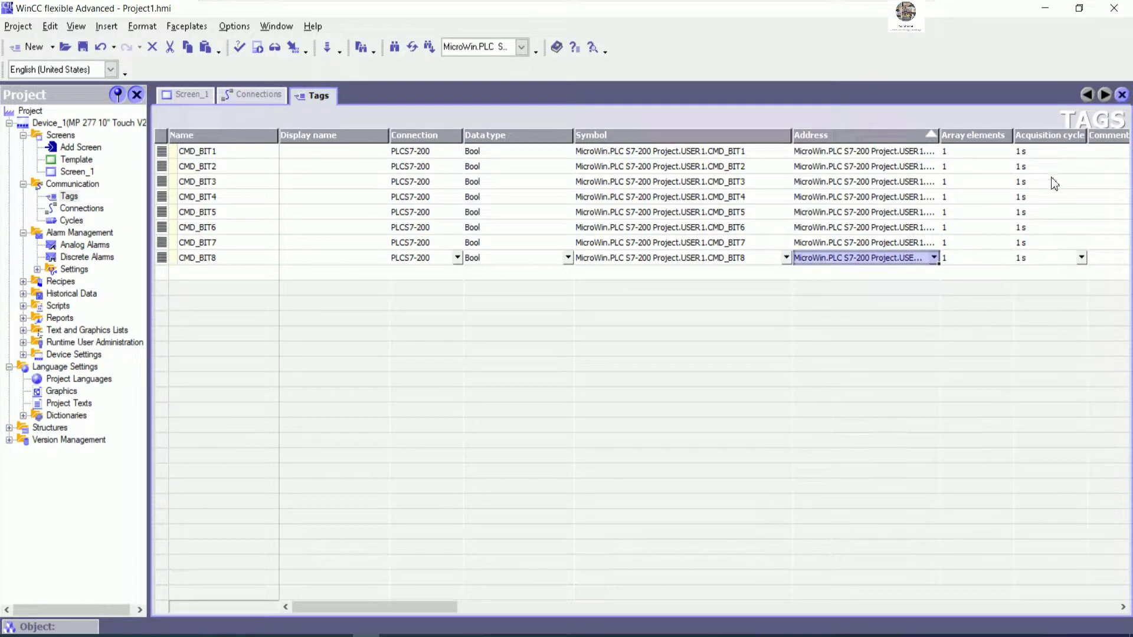
Set the acquisition cycle of CMD_BIT1 to 100 ms and fill it down through CMD_BIT8.
left_click(1065, 150)
left_click(1089, 151)
left_click(1050, 150)
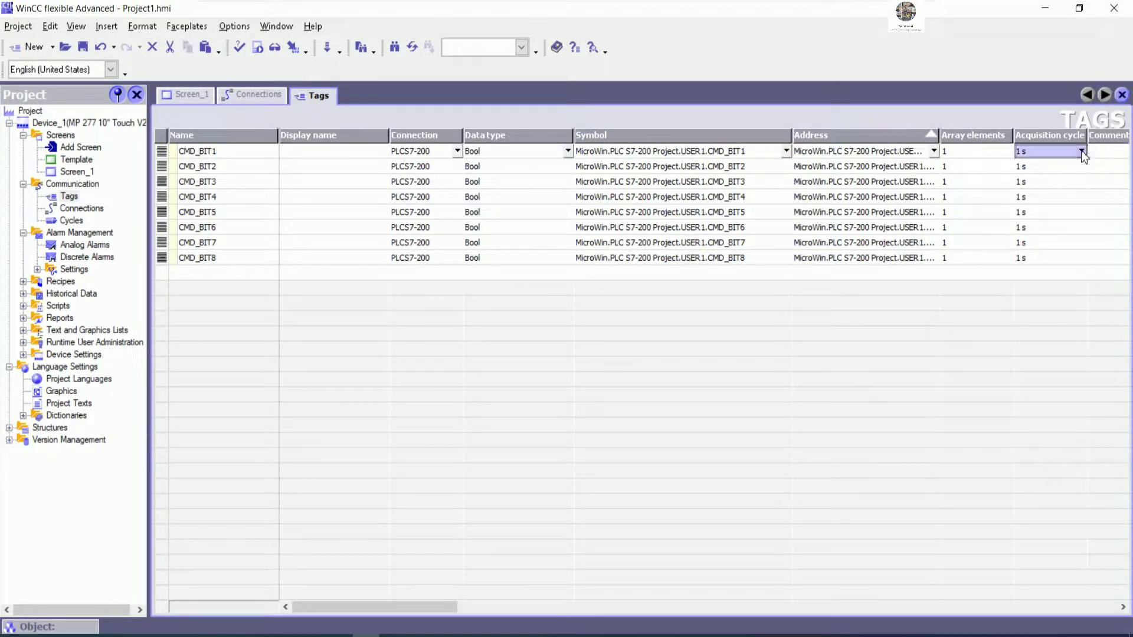
left_click(1081, 151)
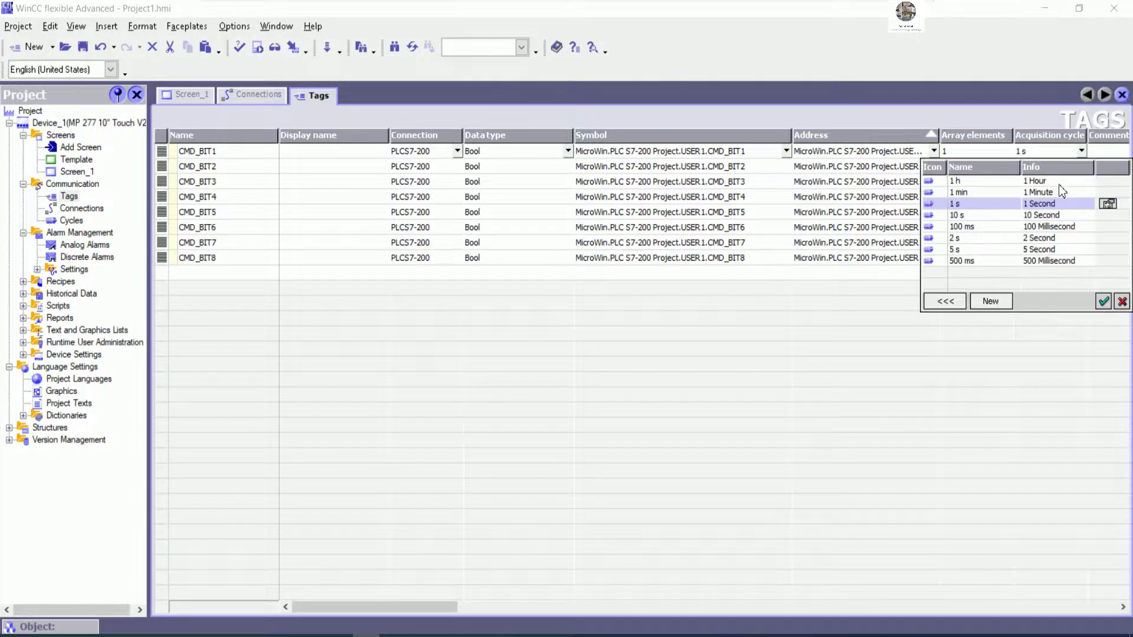
left_click(962, 228)
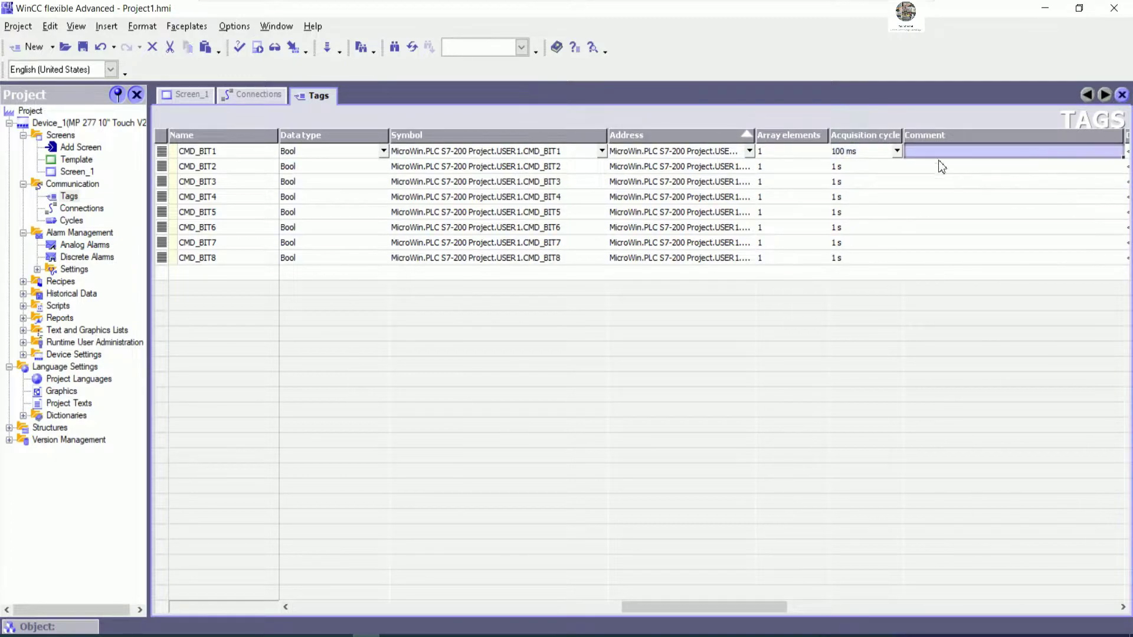
left_click(886, 155)
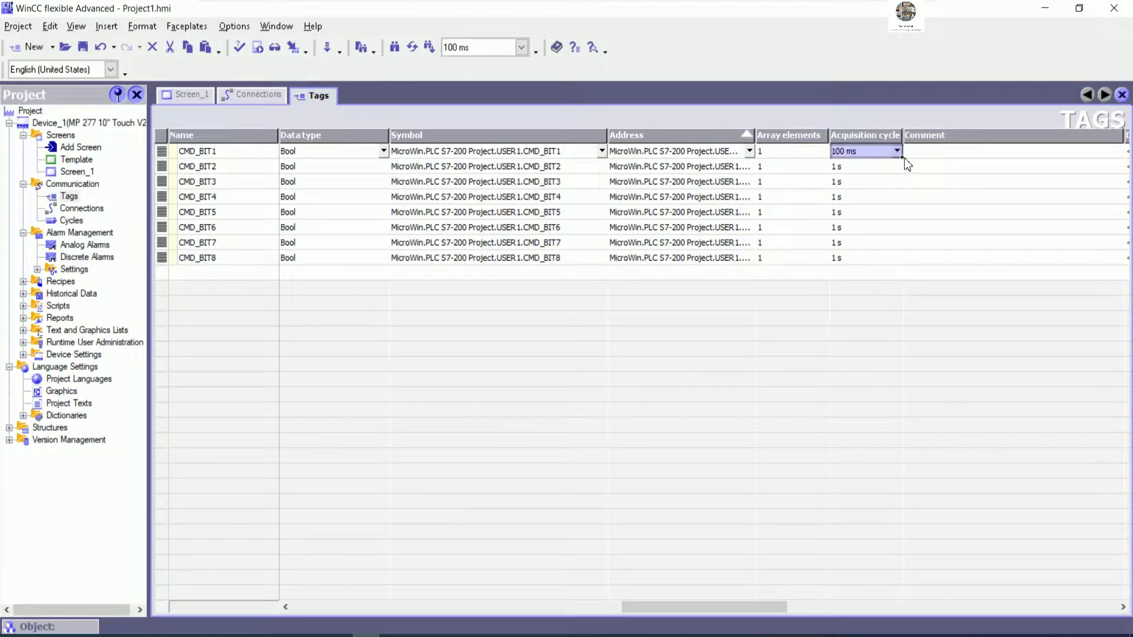
left_click_drag(903, 158, 904, 263)
left_click_drag(721, 601, 381, 590)
Add a tag named GET_BIT1 below CMD_BIT8 and fill it down to create tags through GET_BIT8.
left_click(231, 273)
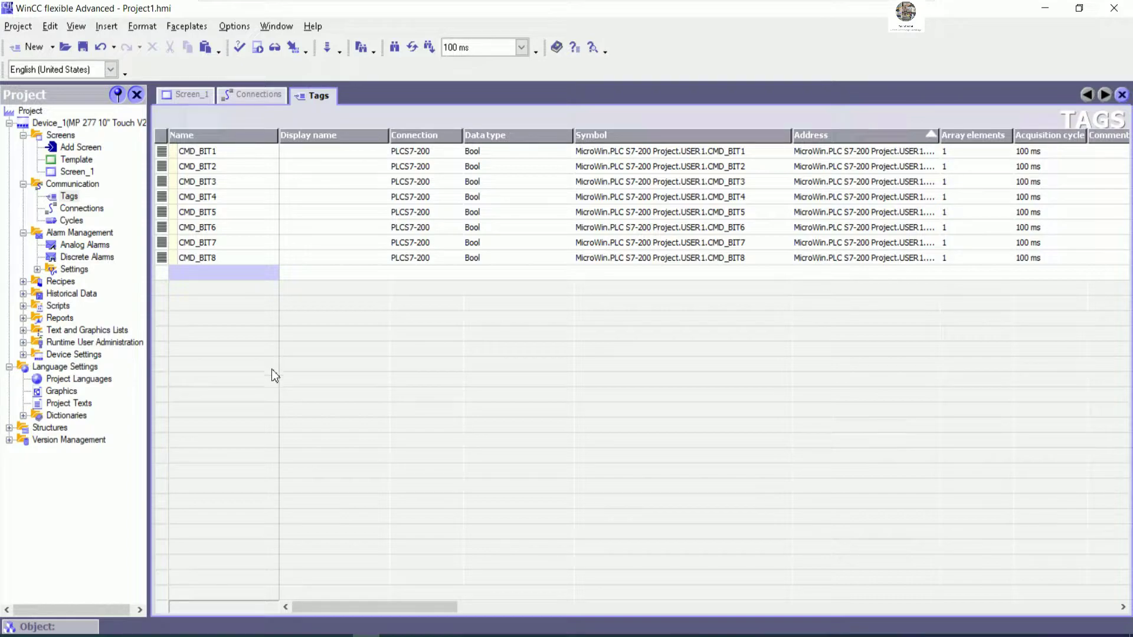
type("GE")
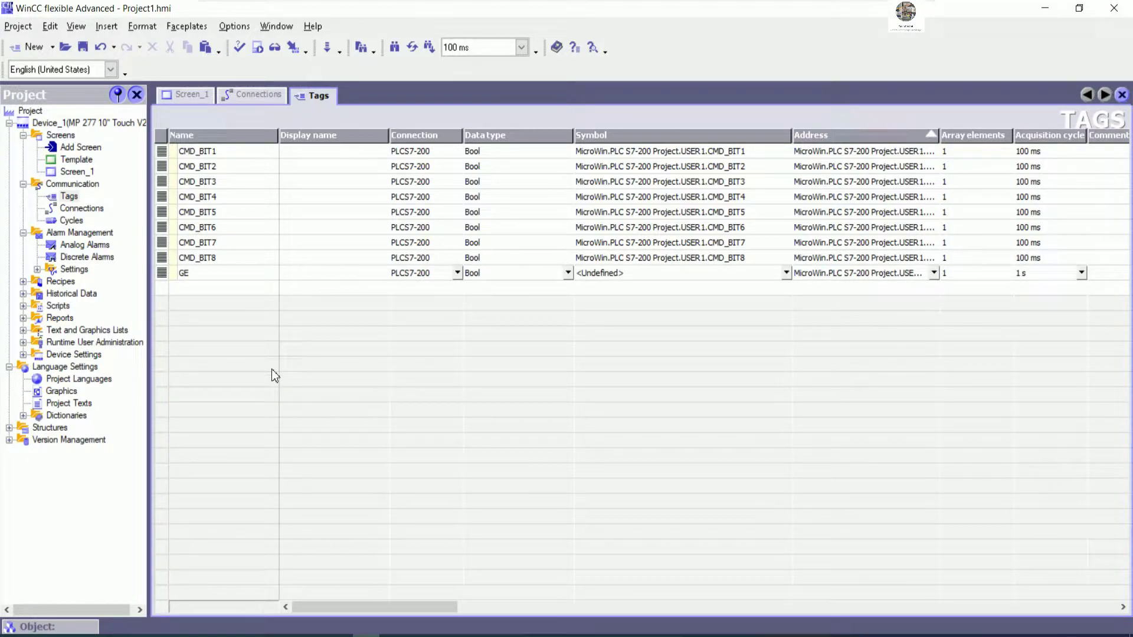
type("T_BIT1")
key("Return")
key("Tab")
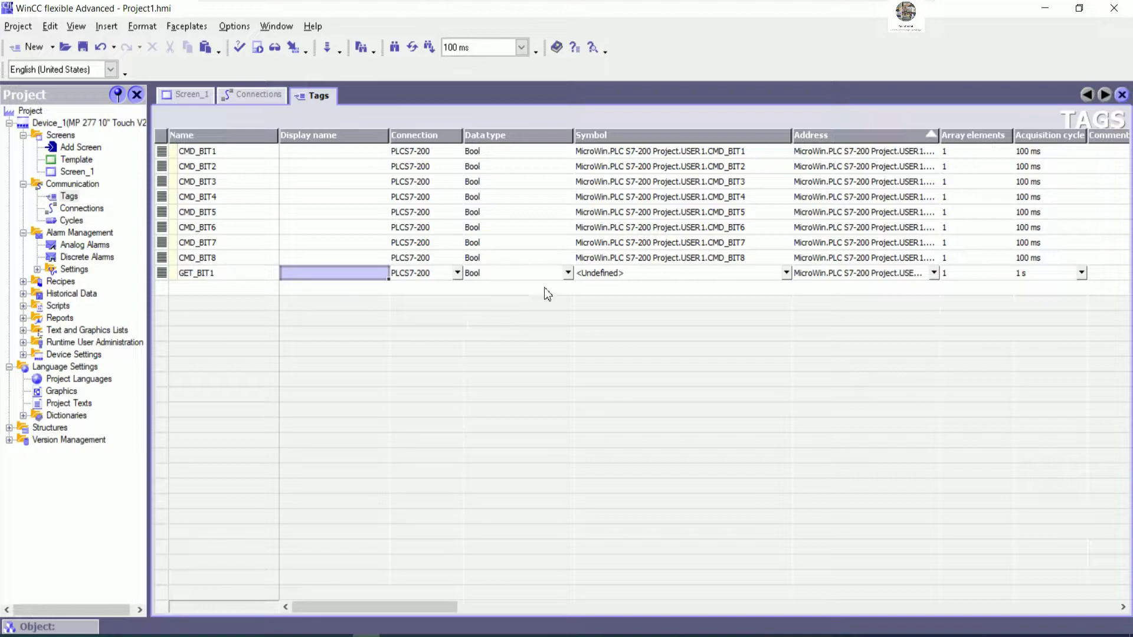
left_click(265, 275)
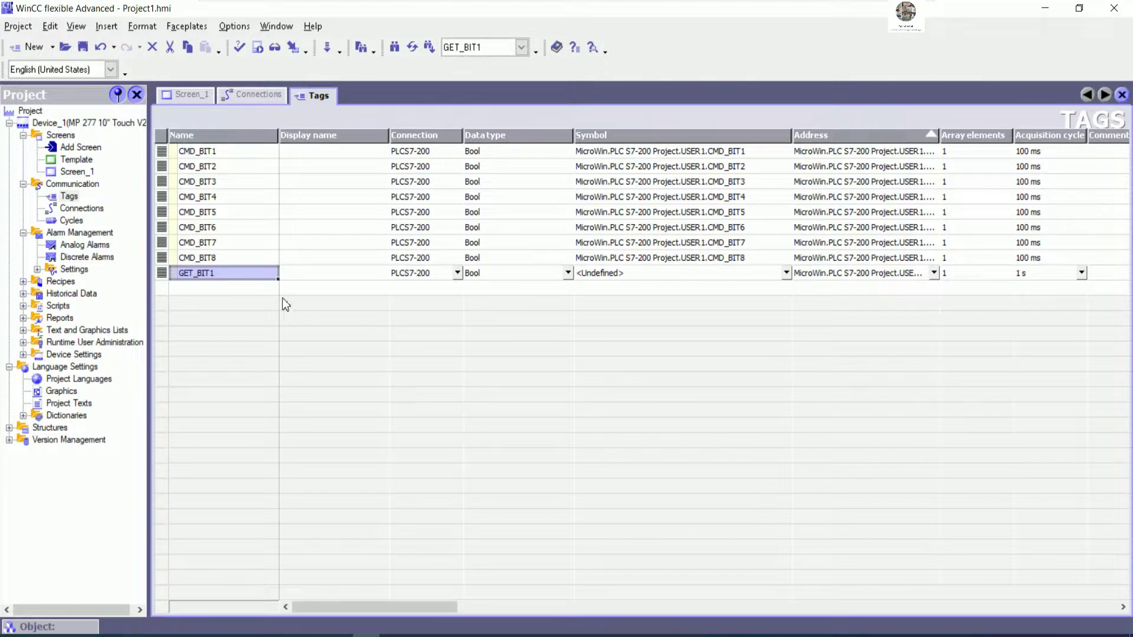
left_click_drag(279, 278, 270, 382)
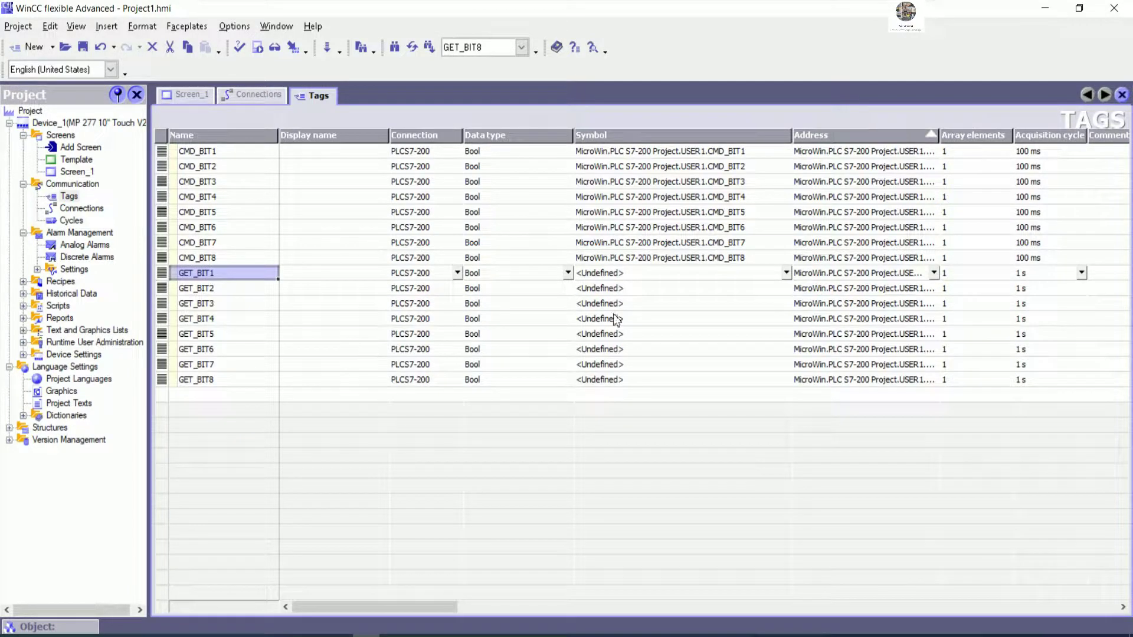
Link the GET_BIT1 tag's symbol to the OPC variable GET_BIT1 under USER1.
left_click(653, 278)
left_click(786, 273)
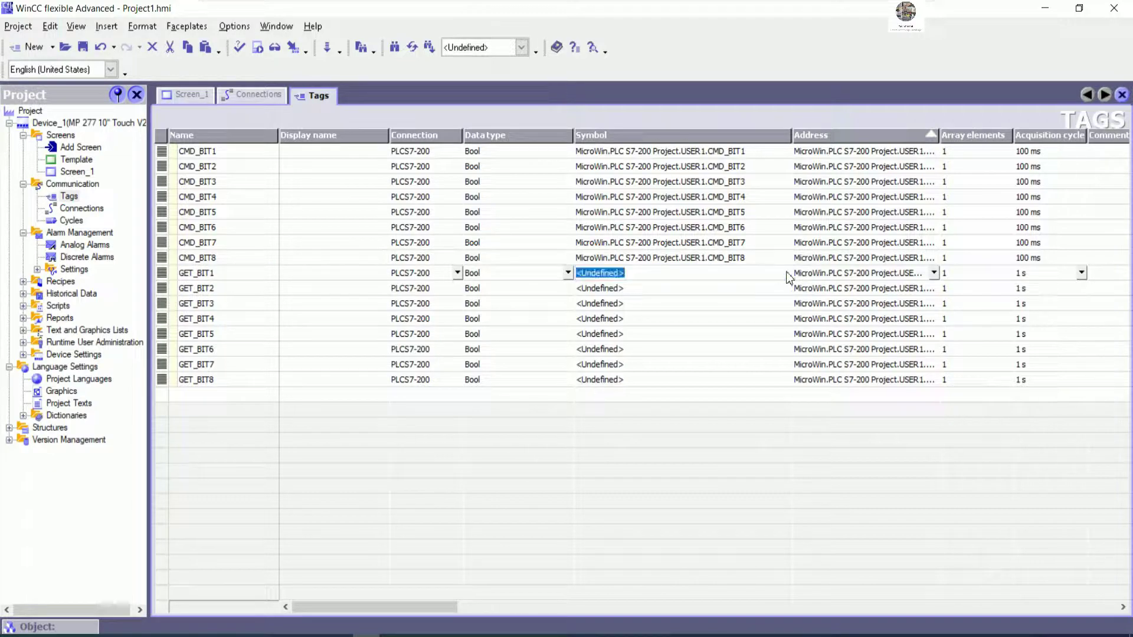
left_click(586, 291)
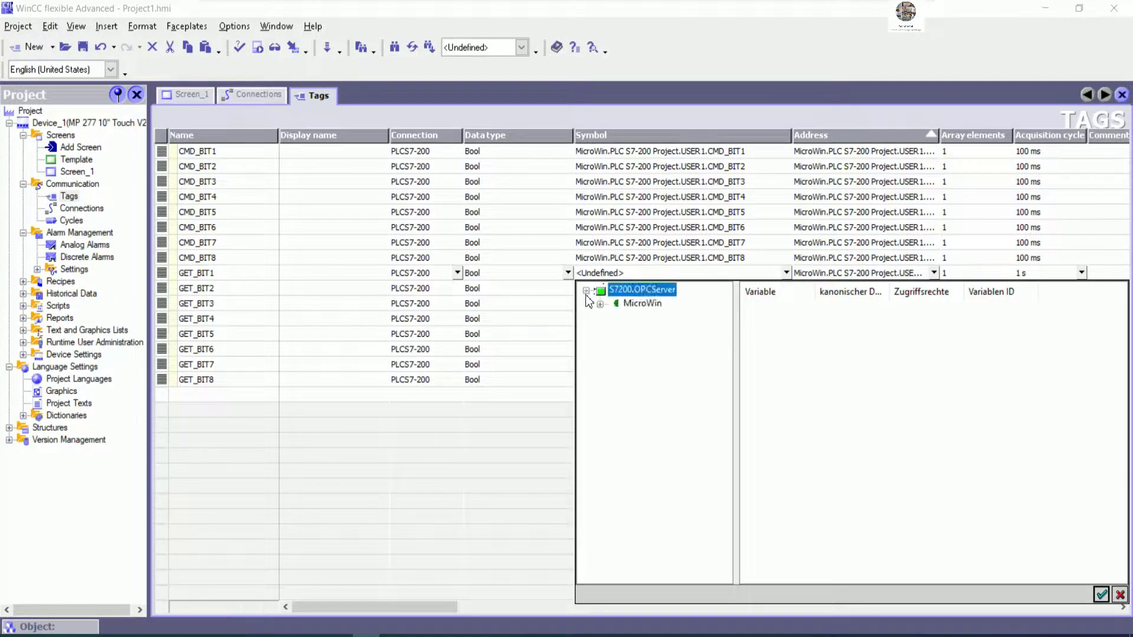
left_click(601, 305)
left_click(614, 319)
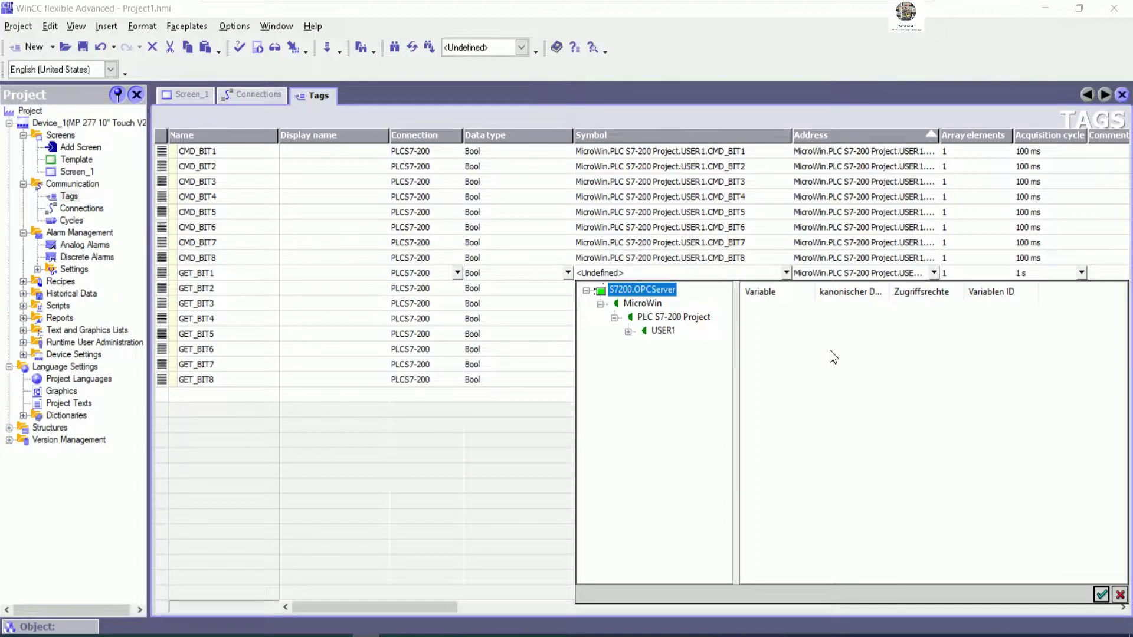
left_click(786, 424)
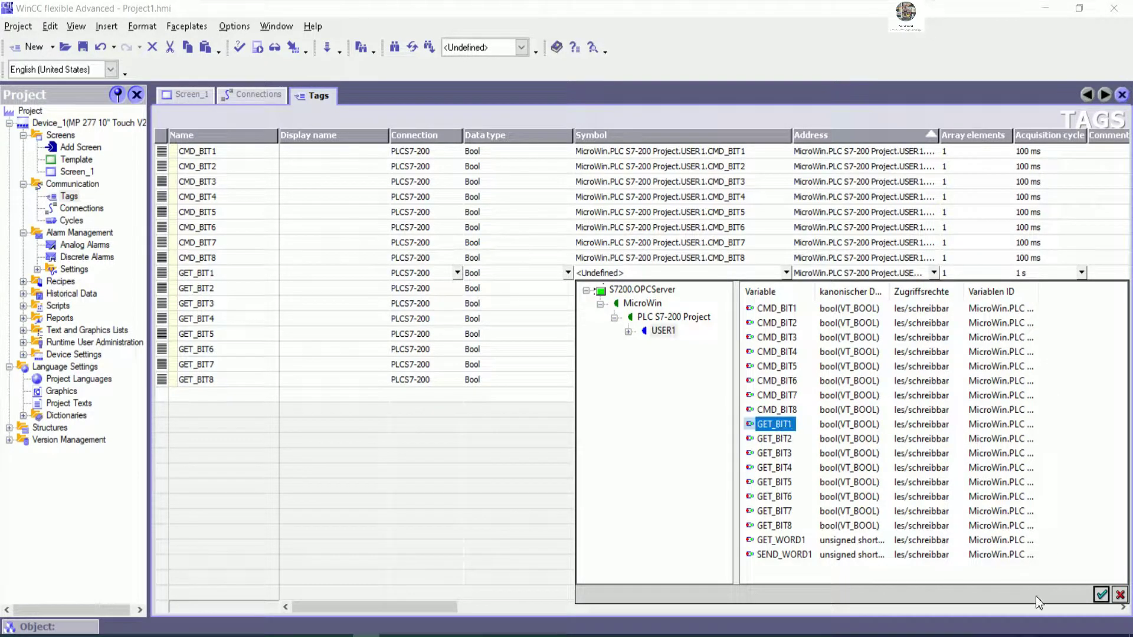
left_click(1101, 594)
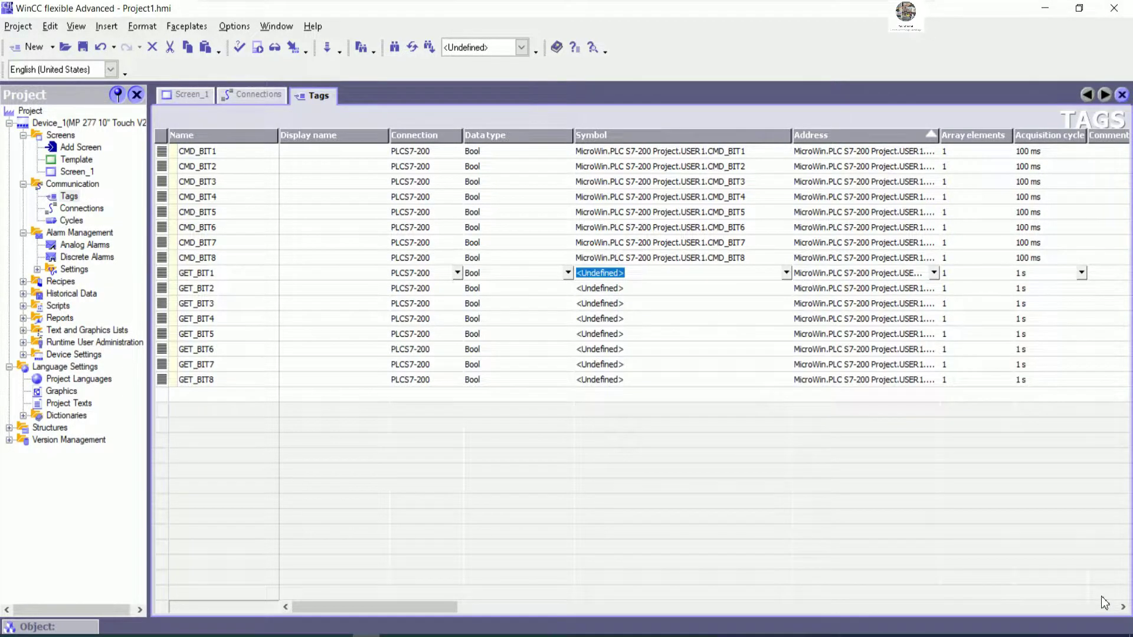
Link the GET_BIT2 tag's symbol to the OPC variable GET_BIT2 under USER1.
left_click(786, 289)
left_click(786, 288)
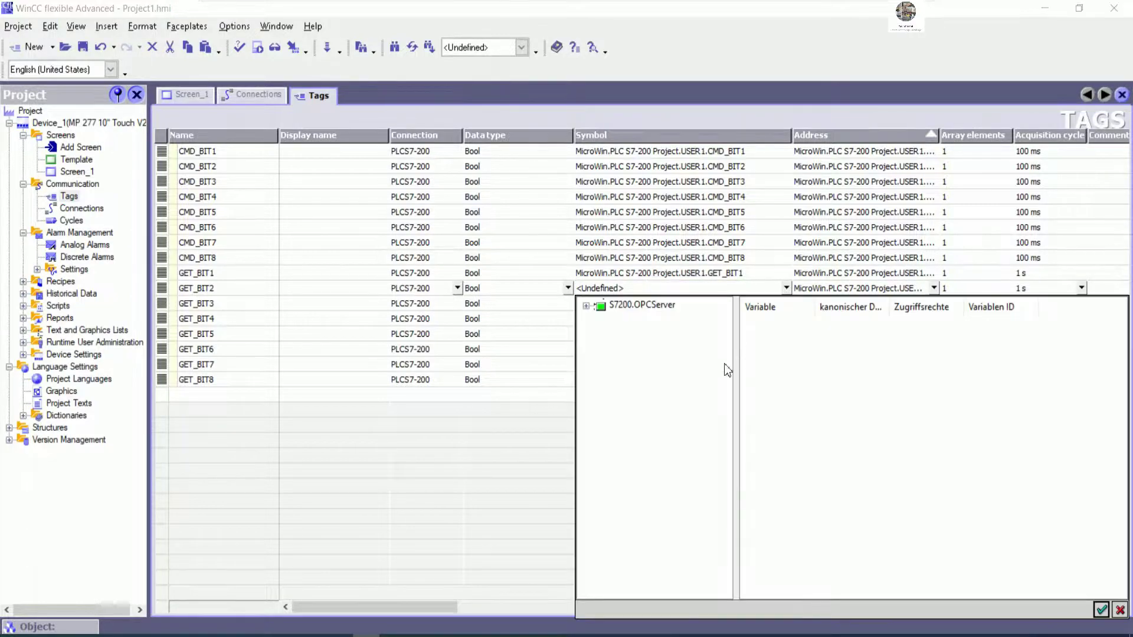
left_click(586, 305)
left_click(600, 319)
left_click(614, 333)
left_click(643, 348)
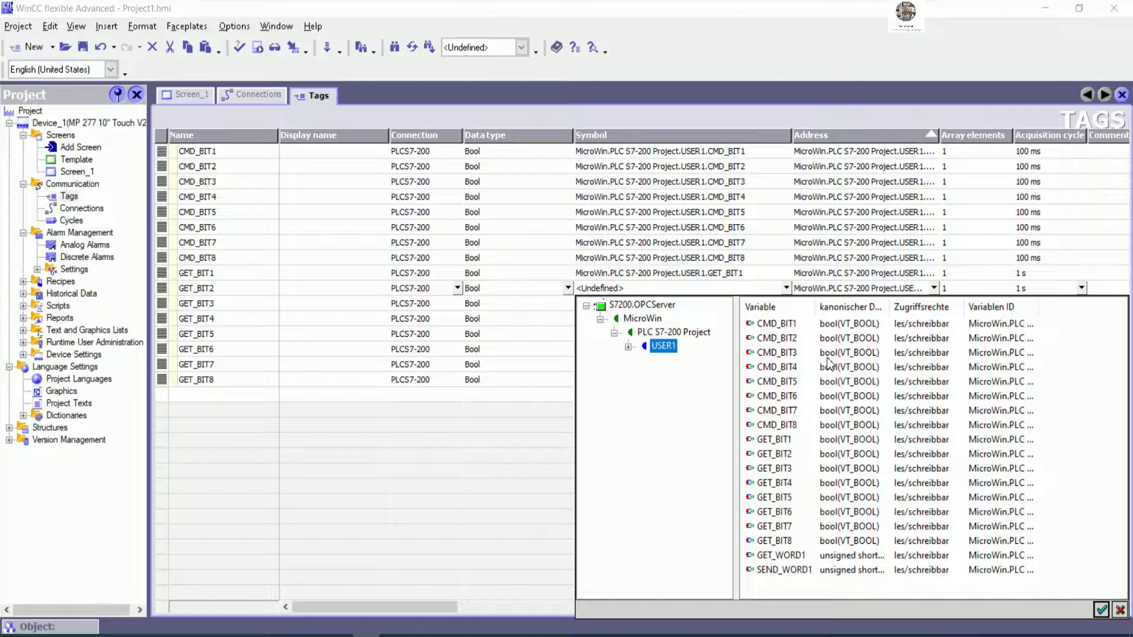
left_click(783, 455)
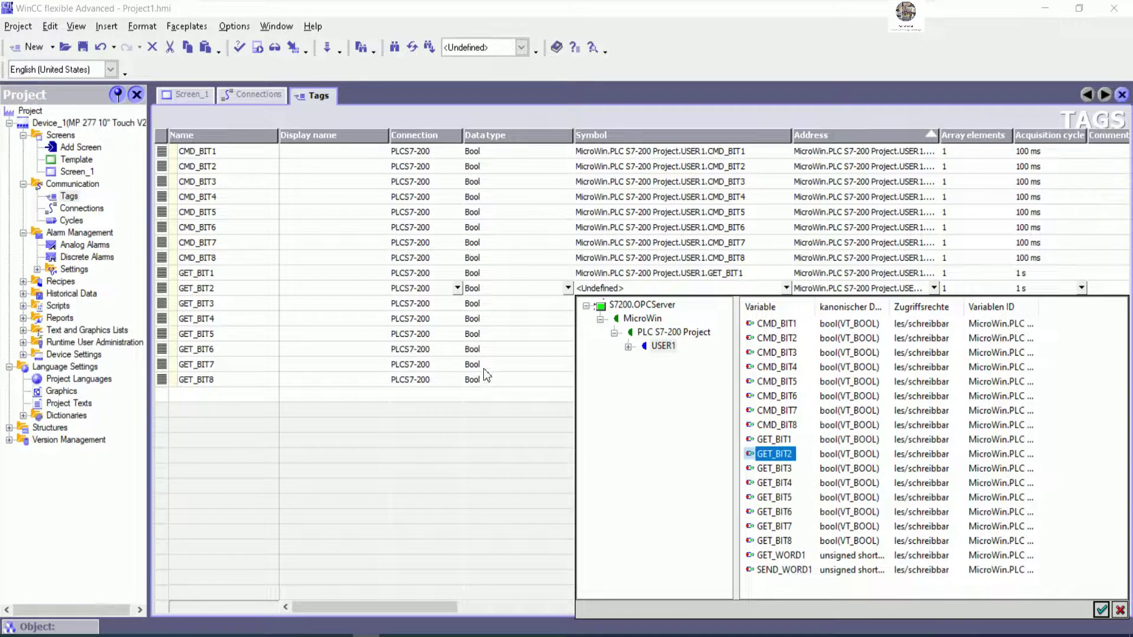
left_click(1101, 609)
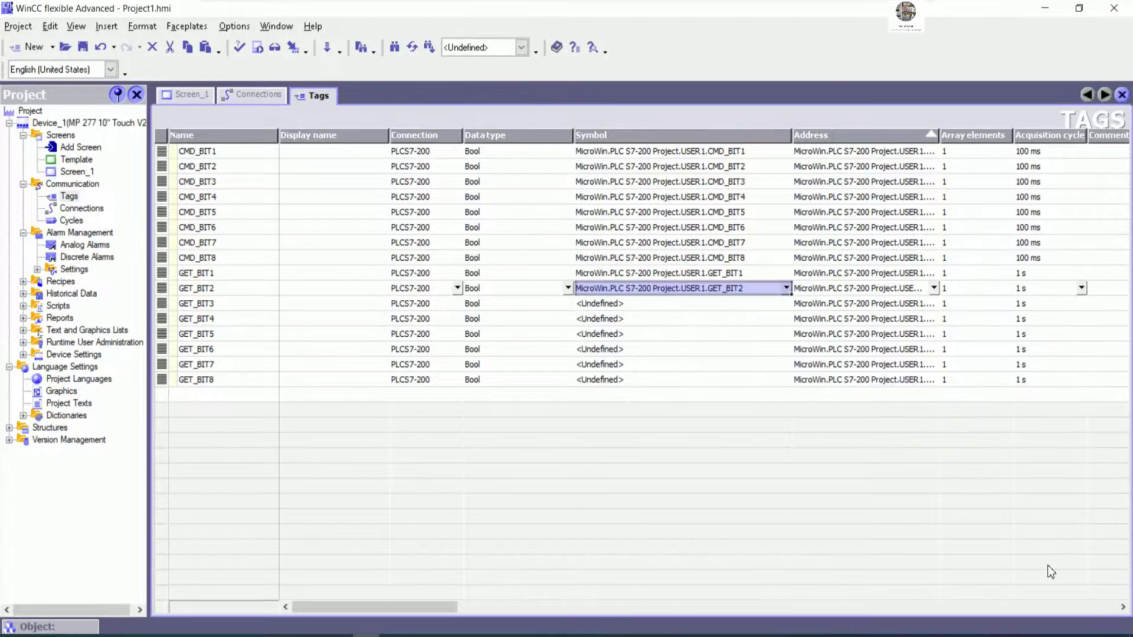
Link the GET_BIT3 tag's symbol to the OPC variable GET_BIT3 under USER1.
left_click(788, 304)
left_click(786, 304)
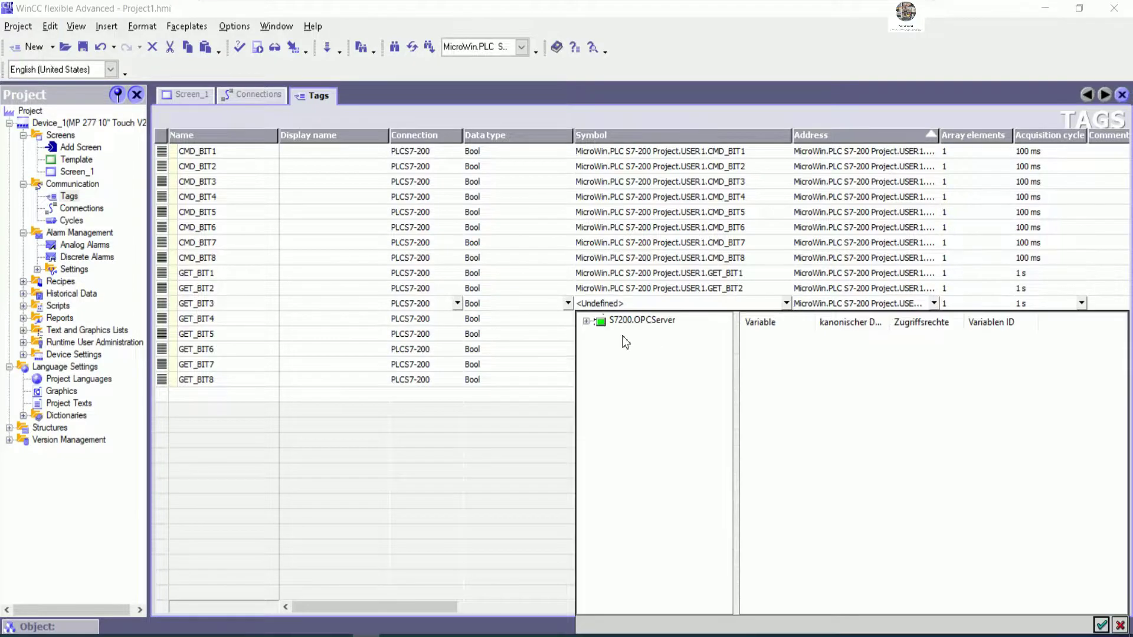
left_click(600, 335)
left_click(615, 348)
left_click(644, 361)
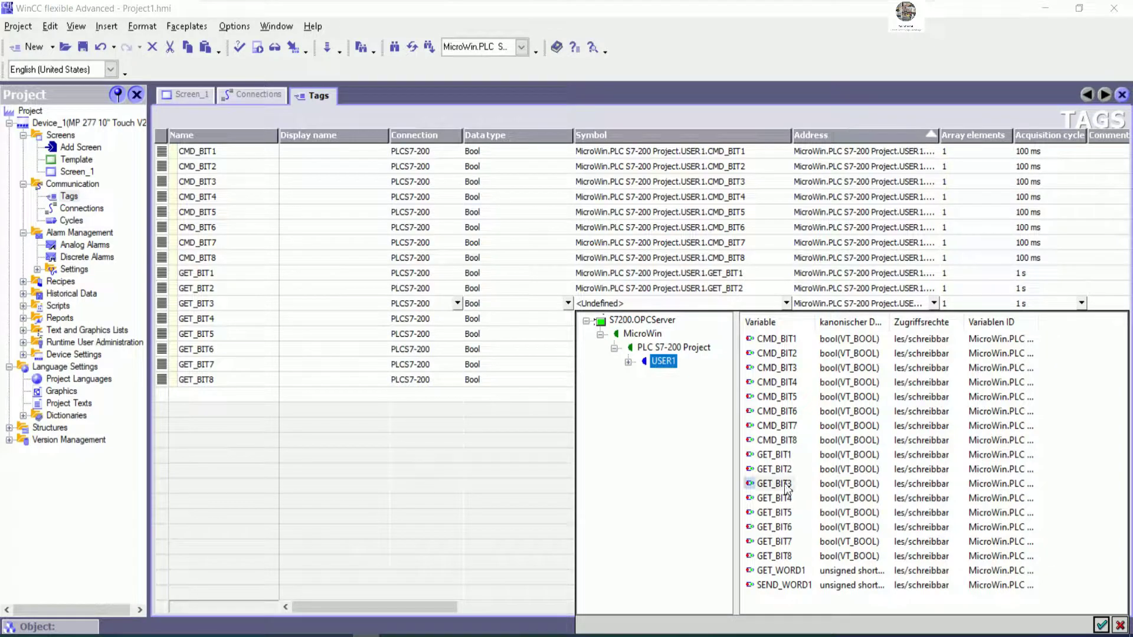
left_click(774, 484)
left_click(1101, 625)
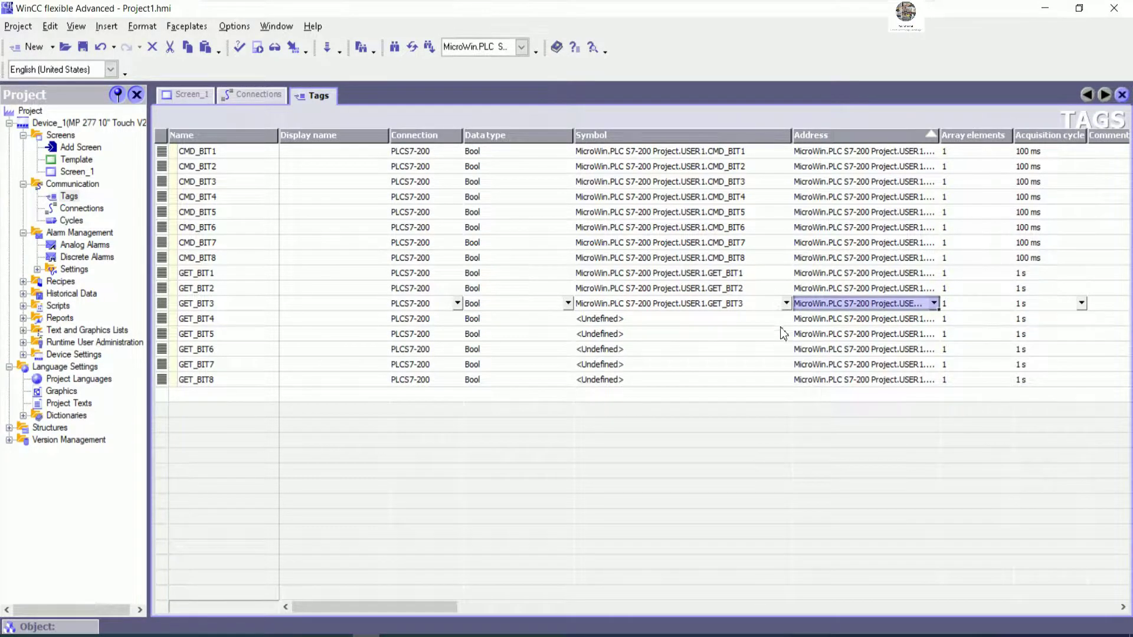
Link the GET_BIT4 tag's symbol to the OPC variable GET_BIT5 under USER1.
left_click(791, 310)
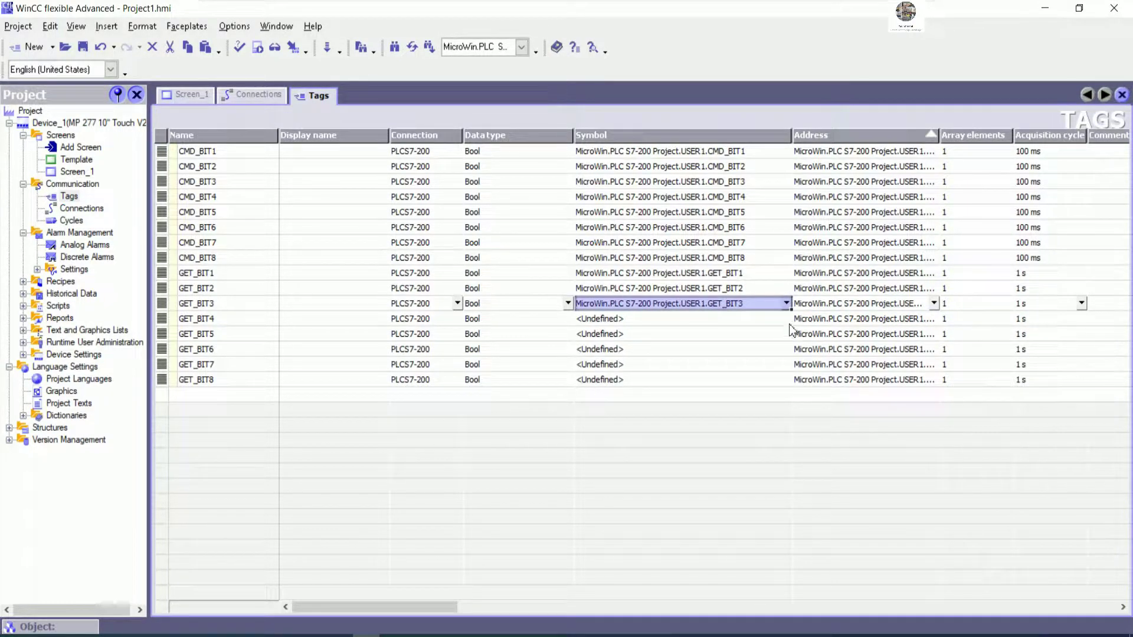
left_click(790, 322)
left_click(786, 318)
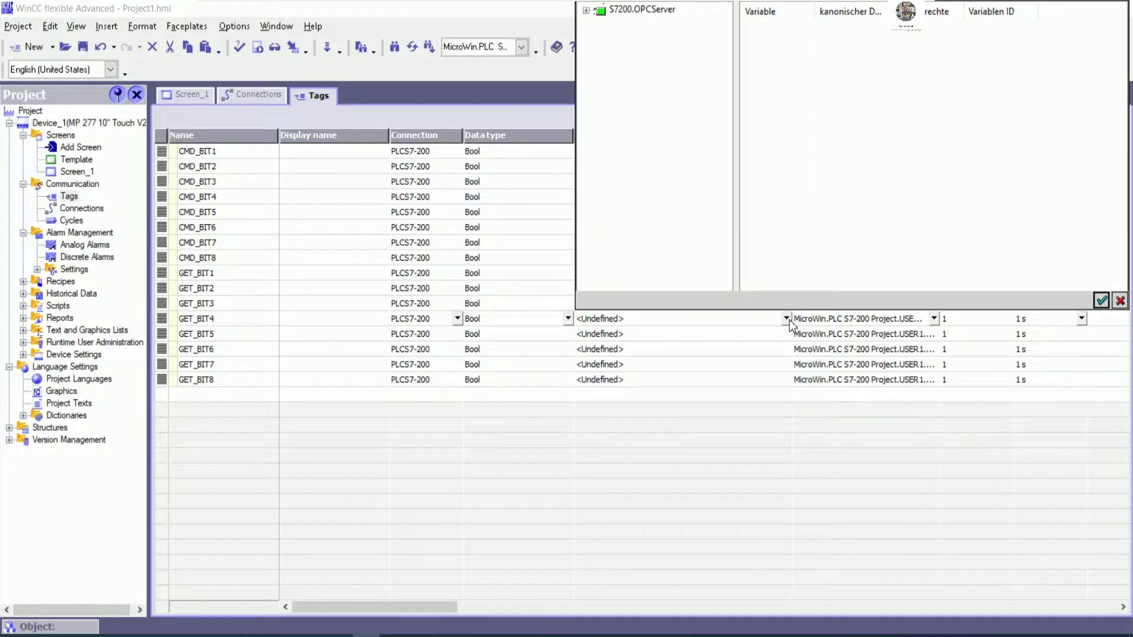
left_click(586, 10)
left_click(601, 24)
left_click(615, 37)
left_click(628, 51)
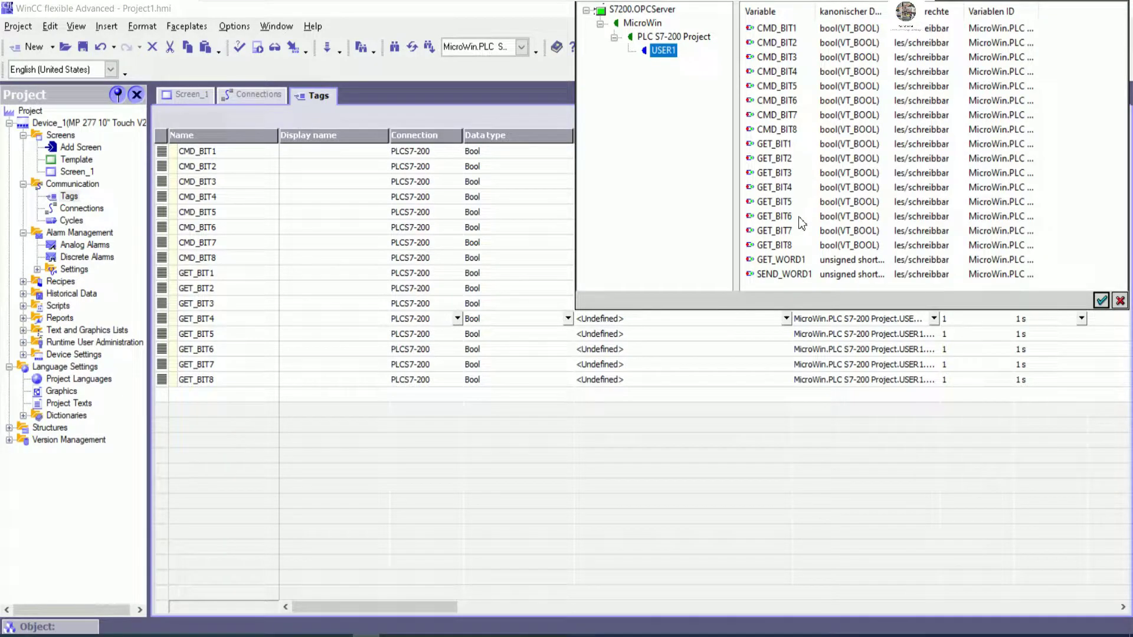
left_click(778, 203)
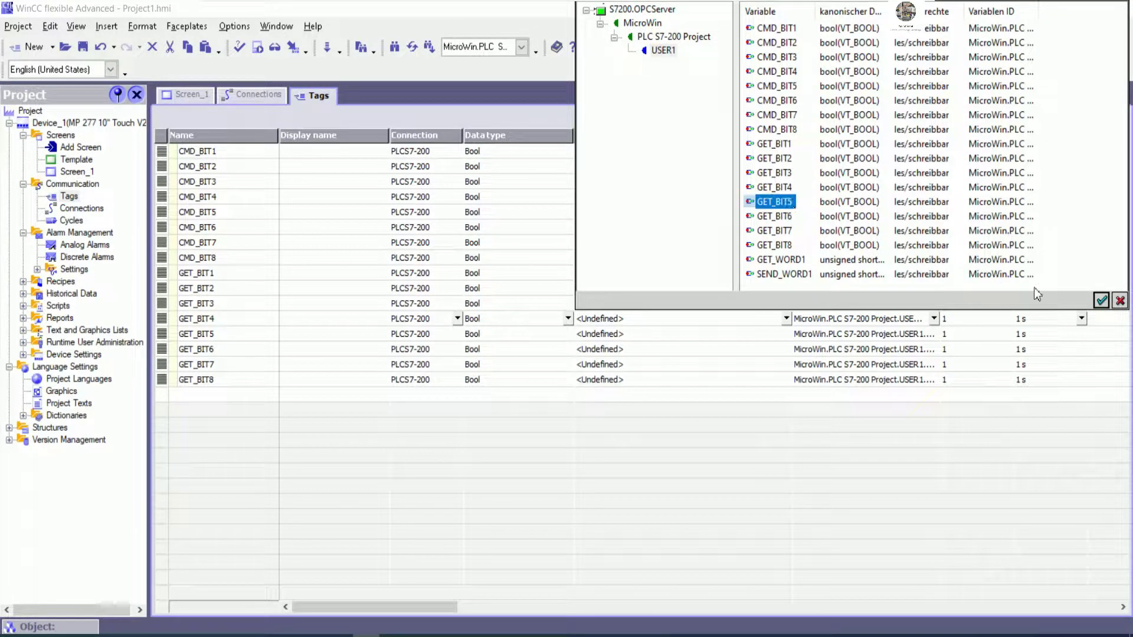
left_click(1099, 302)
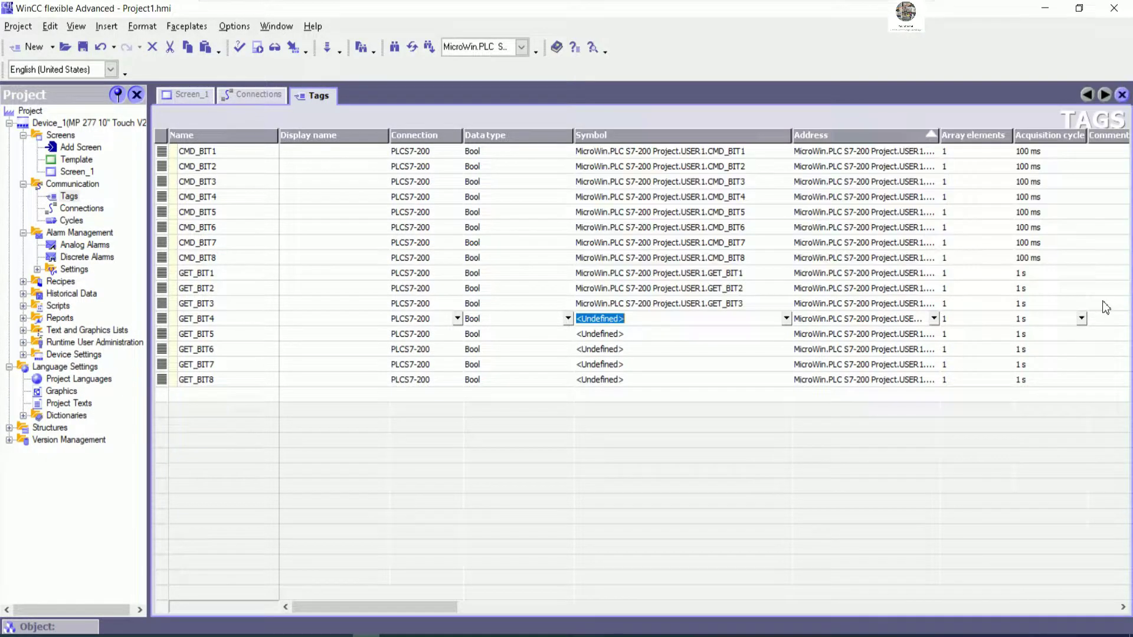
Link the GET_BIT5 tag's symbol to the OPC variable GET_BIT7 under USER1.
left_click(789, 336)
left_click(786, 334)
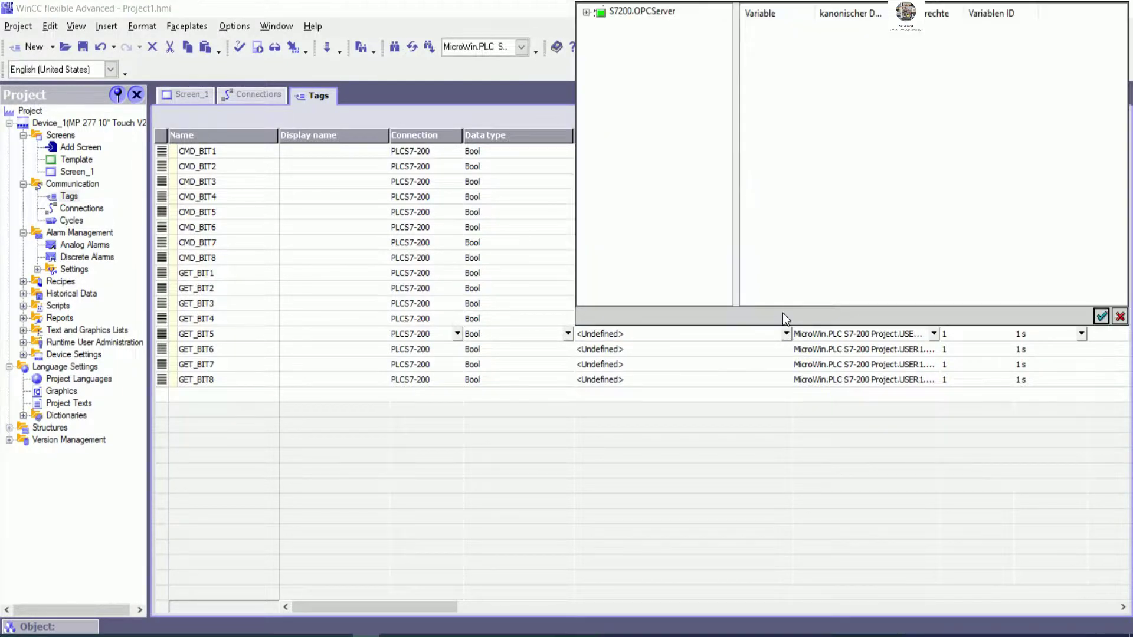
double_click(595, 15)
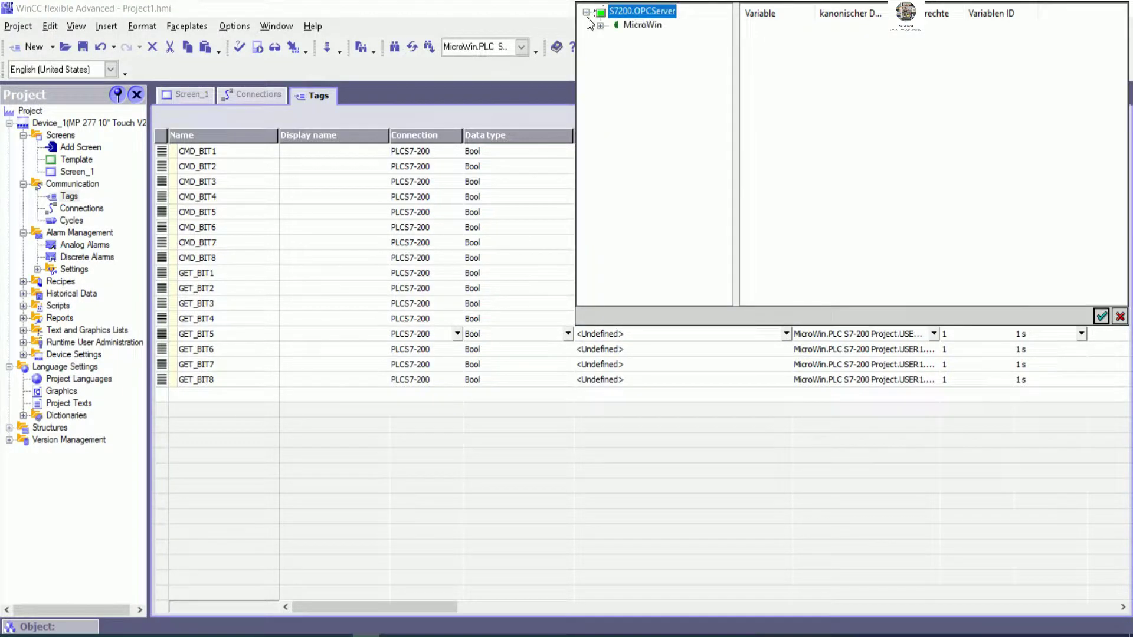
left_click(600, 26)
left_click(615, 39)
left_click(629, 53)
left_click(663, 53)
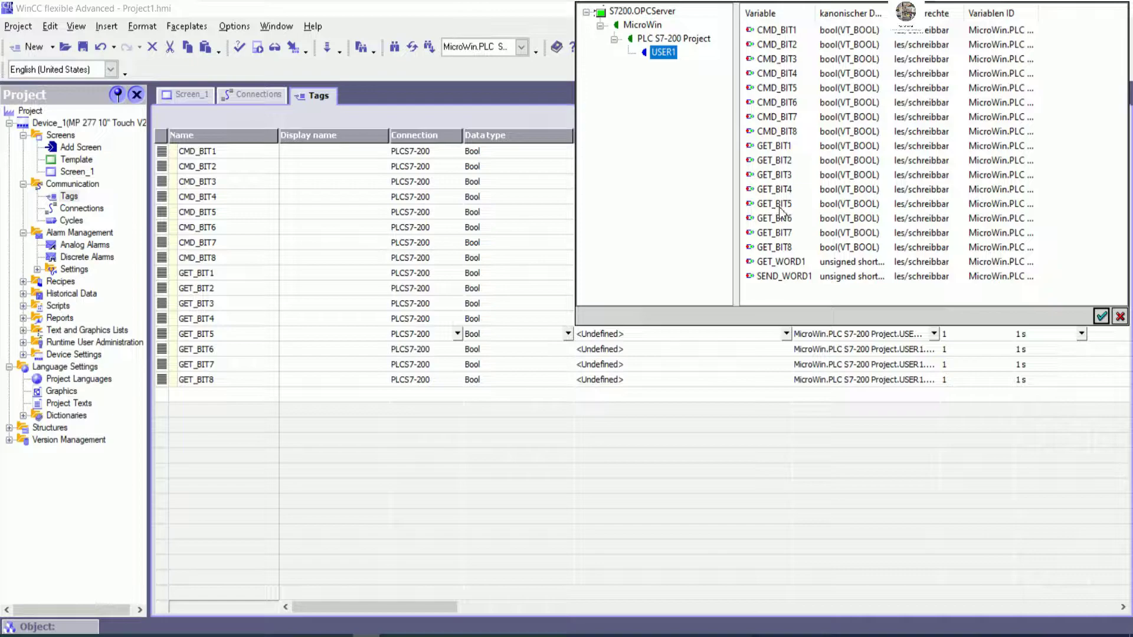
left_click(781, 220)
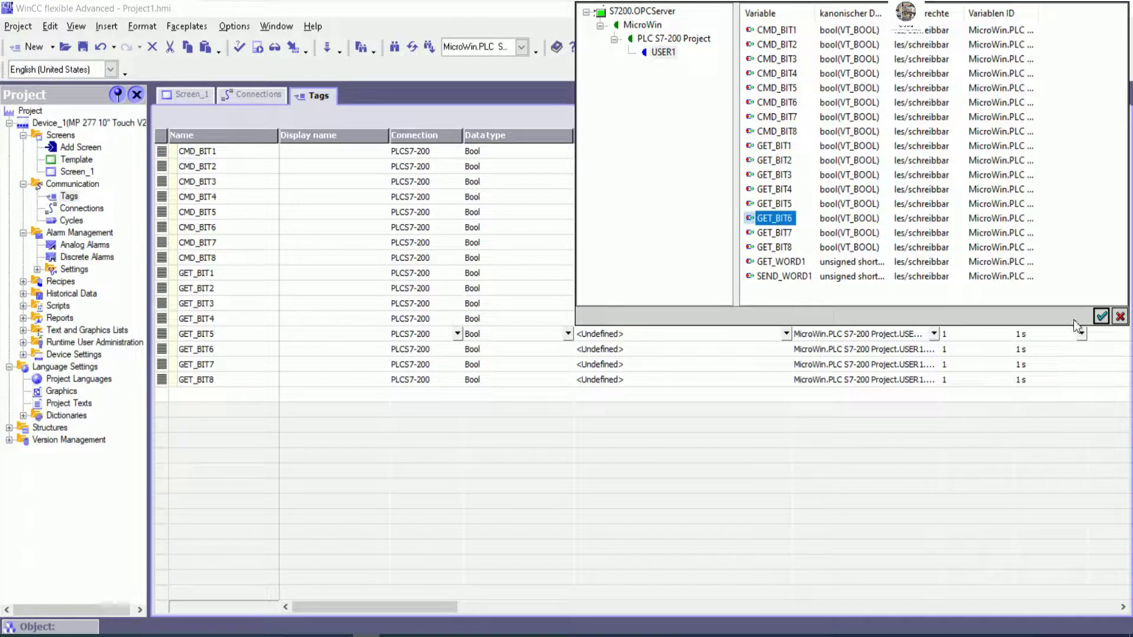
left_click(791, 235)
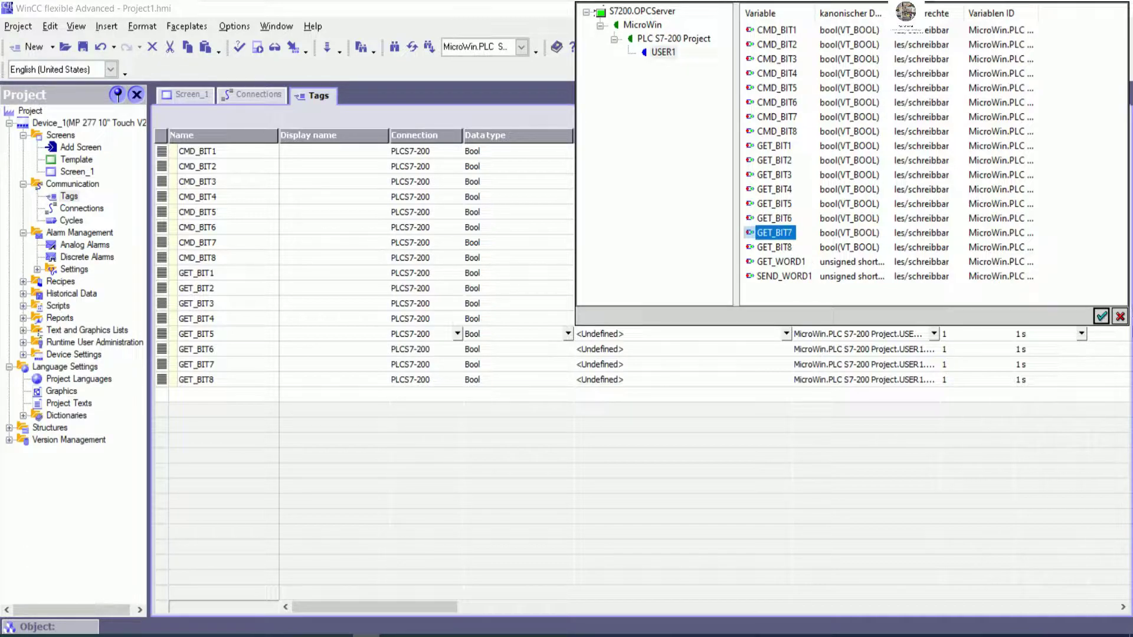
left_click(1101, 316)
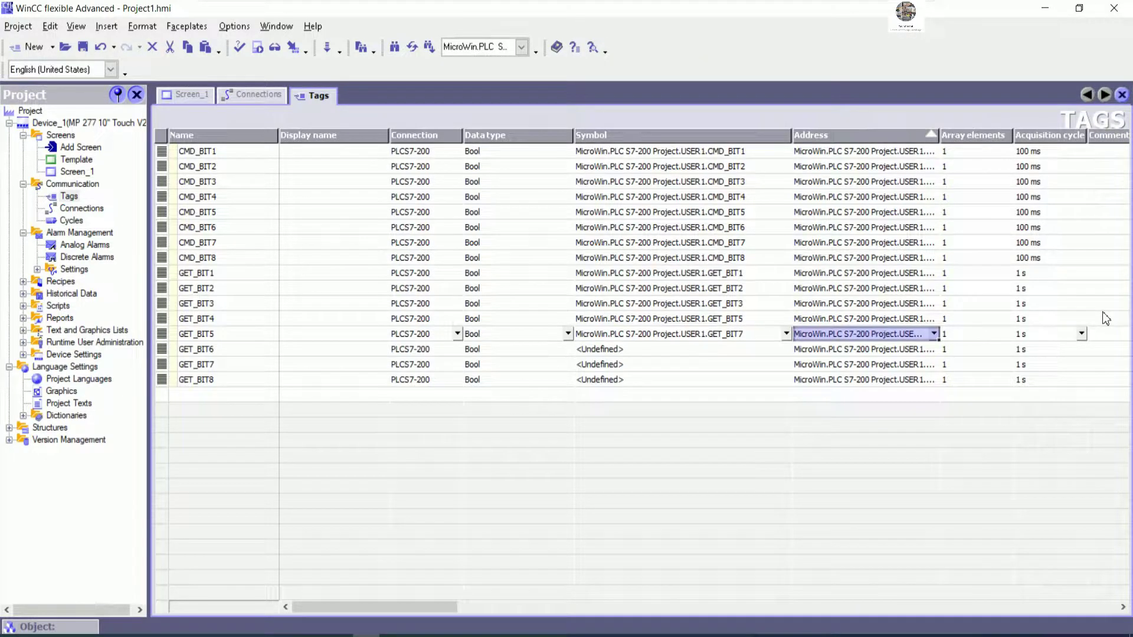
Clear the GET_BIT5 tag's symbol link so it is undefined.
left_click(762, 333)
left_click(762, 333)
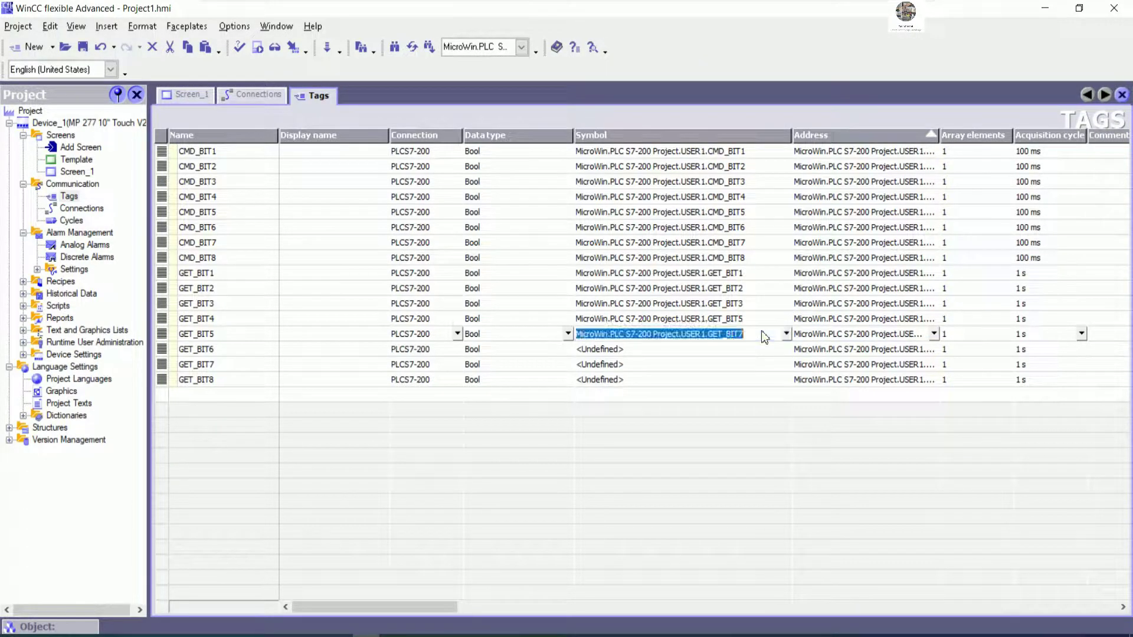
left_click(765, 336)
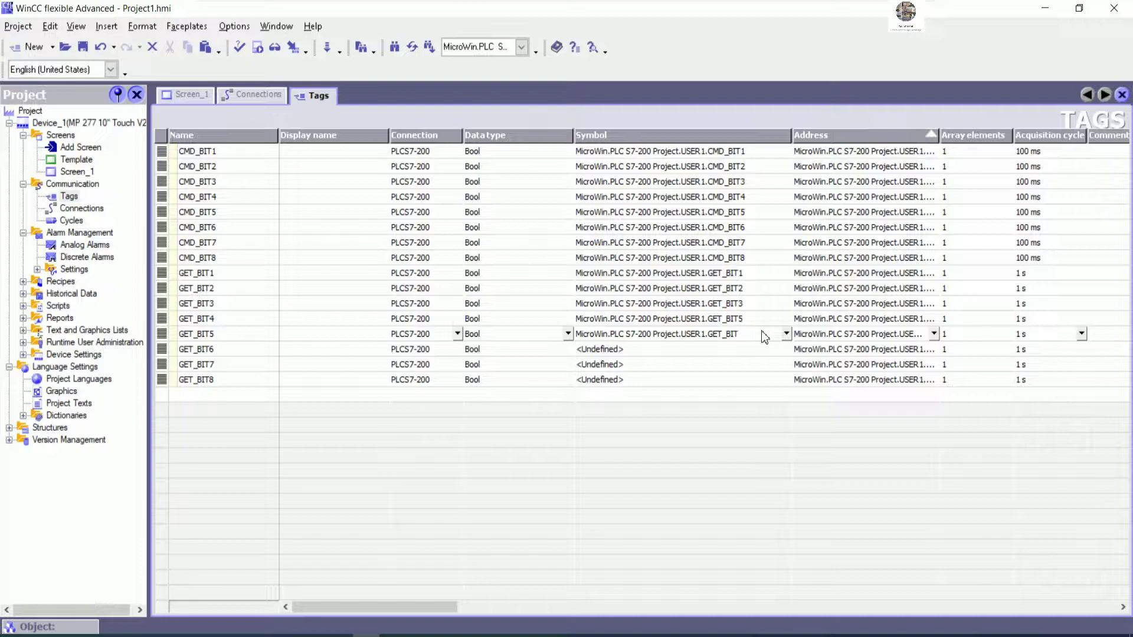
key("Tab")
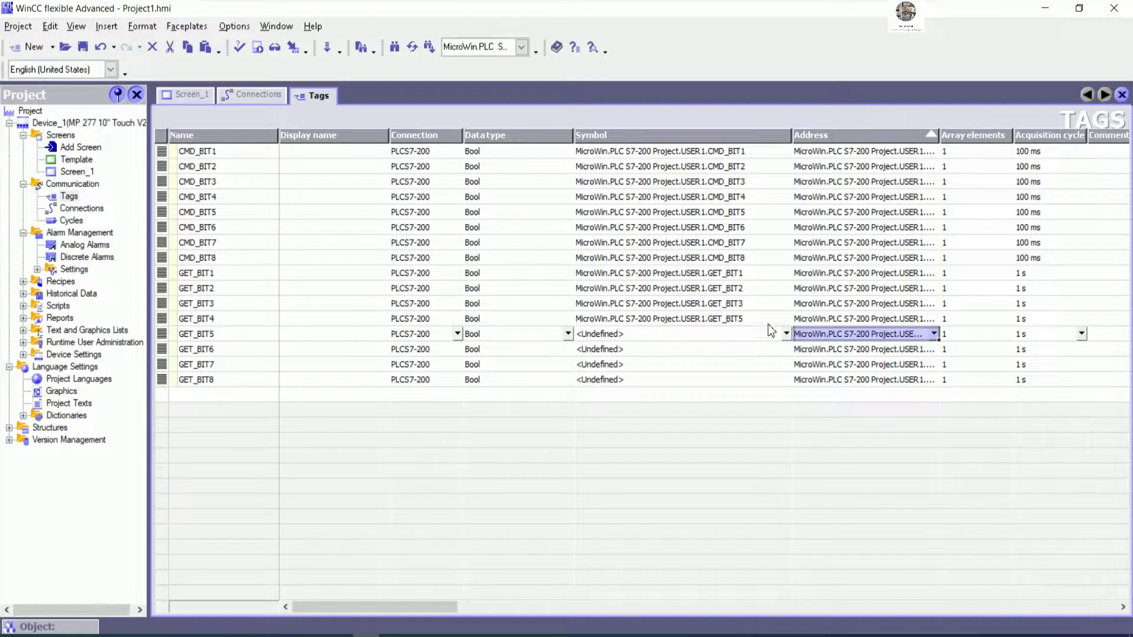
Link the GET_BIT5 tag's symbol to the OPC variable GET_BIT6 under USER1.
left_click(786, 335)
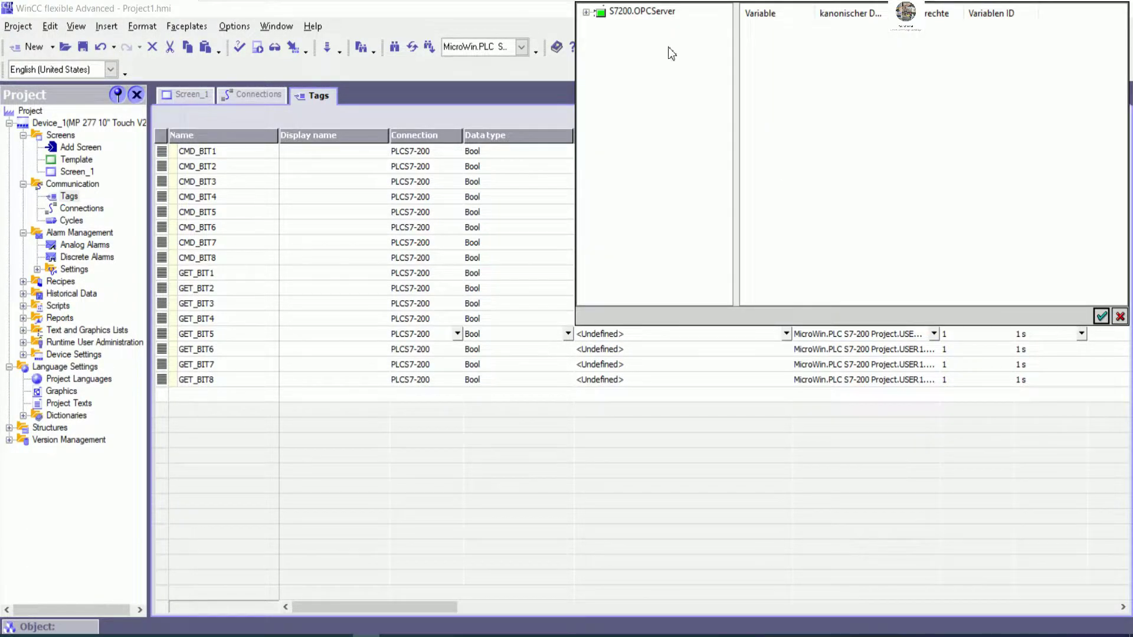
double_click(599, 12)
left_click(601, 26)
left_click(615, 39)
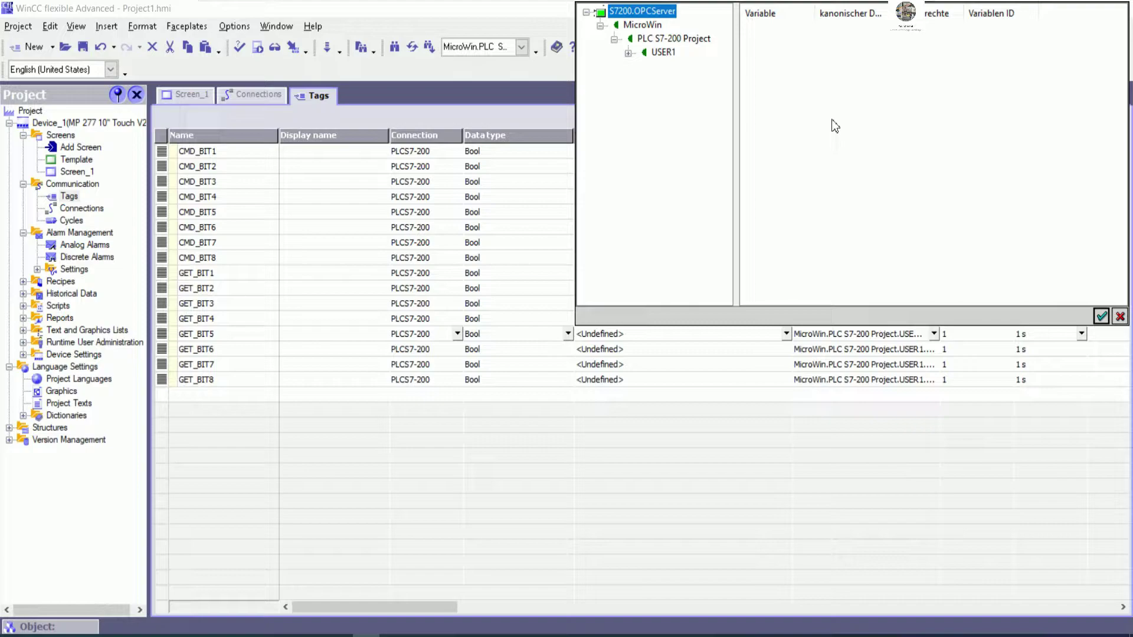
key("End")
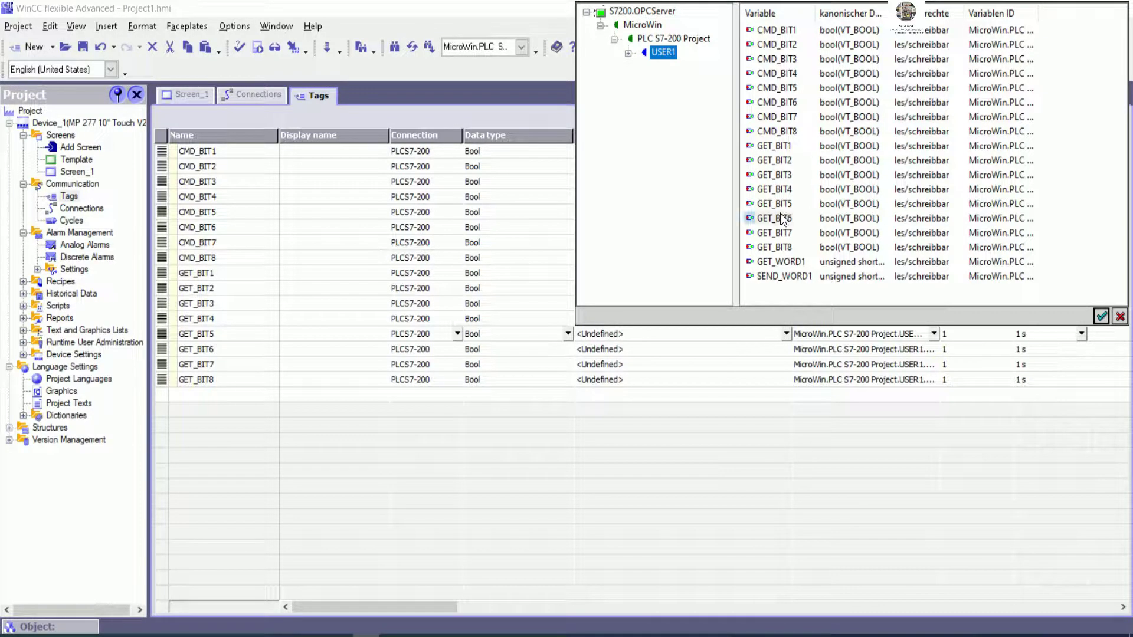
left_click(783, 219)
left_click(1101, 316)
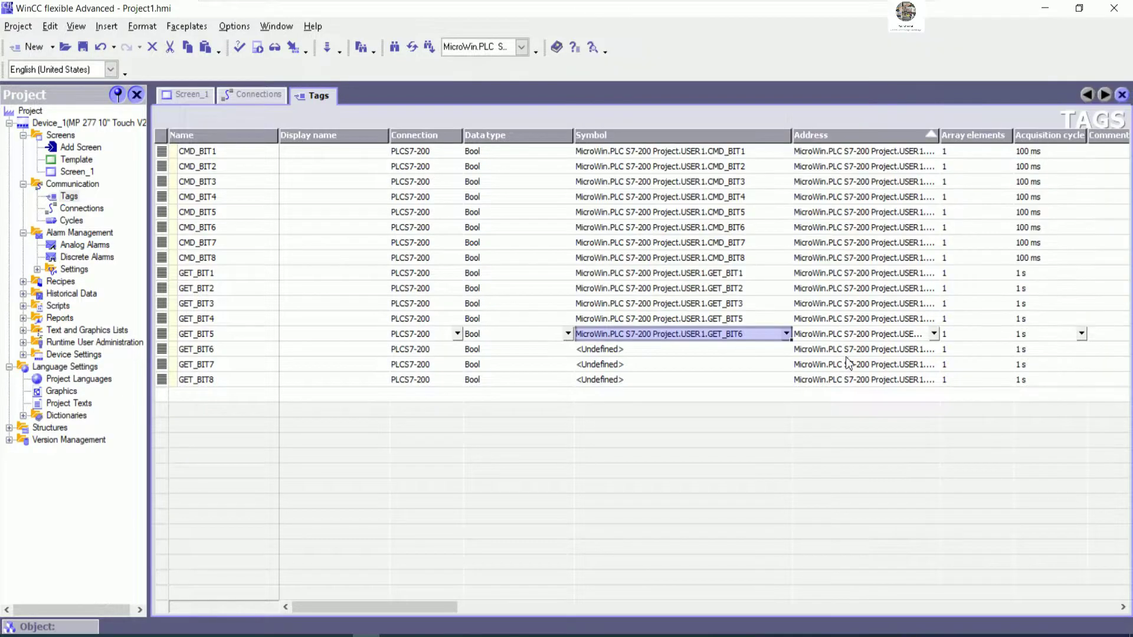
Link the GET_BIT6 tag's symbol to the OPC variable GET_BIT7 under USER1.
left_click(787, 351)
left_click(786, 349)
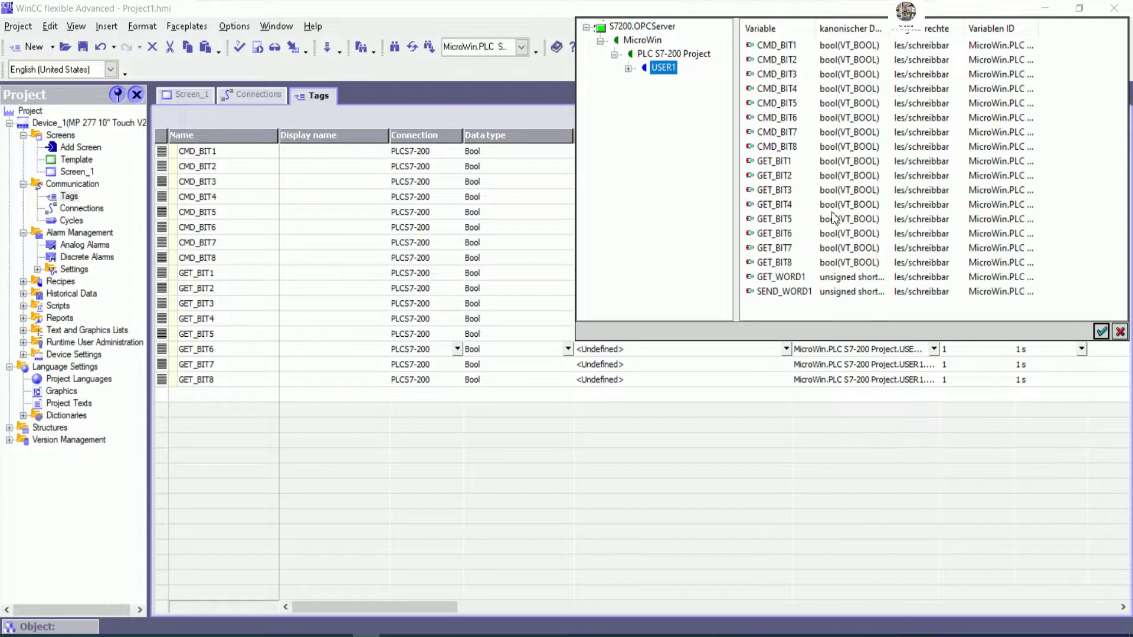
left_click(777, 249)
left_click(1101, 331)
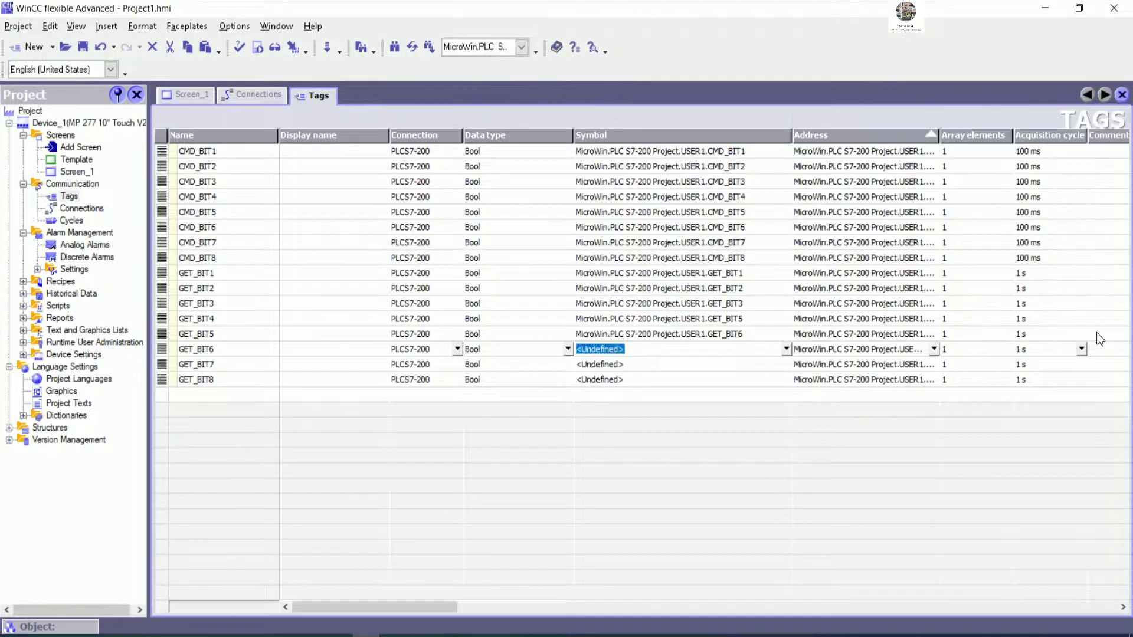
left_click(787, 364)
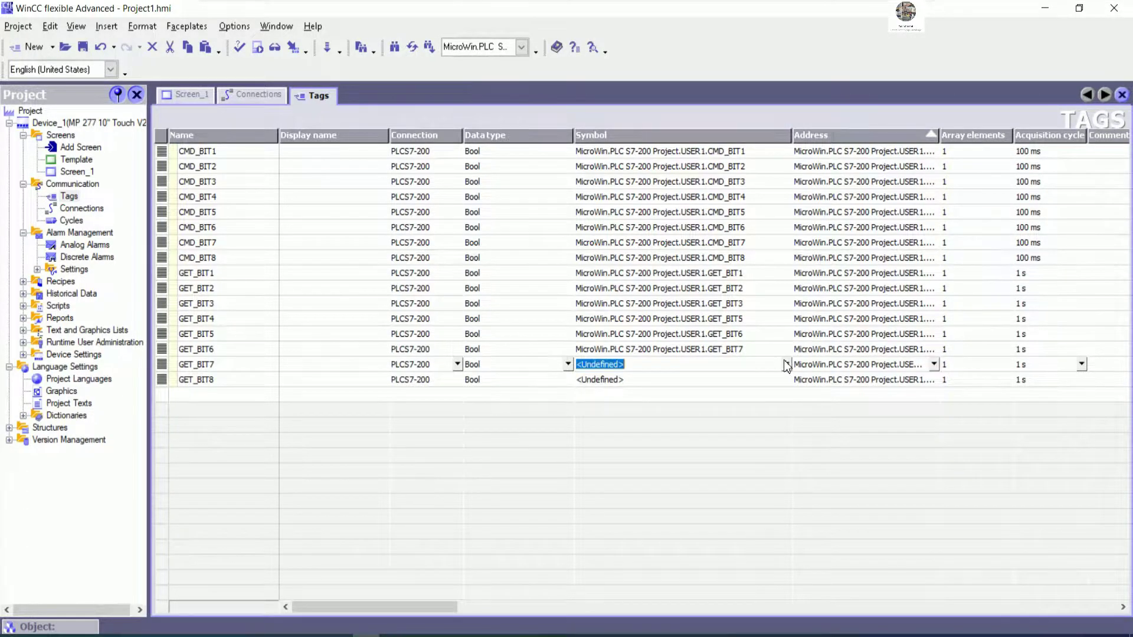
left_click(786, 364)
left_click(764, 431)
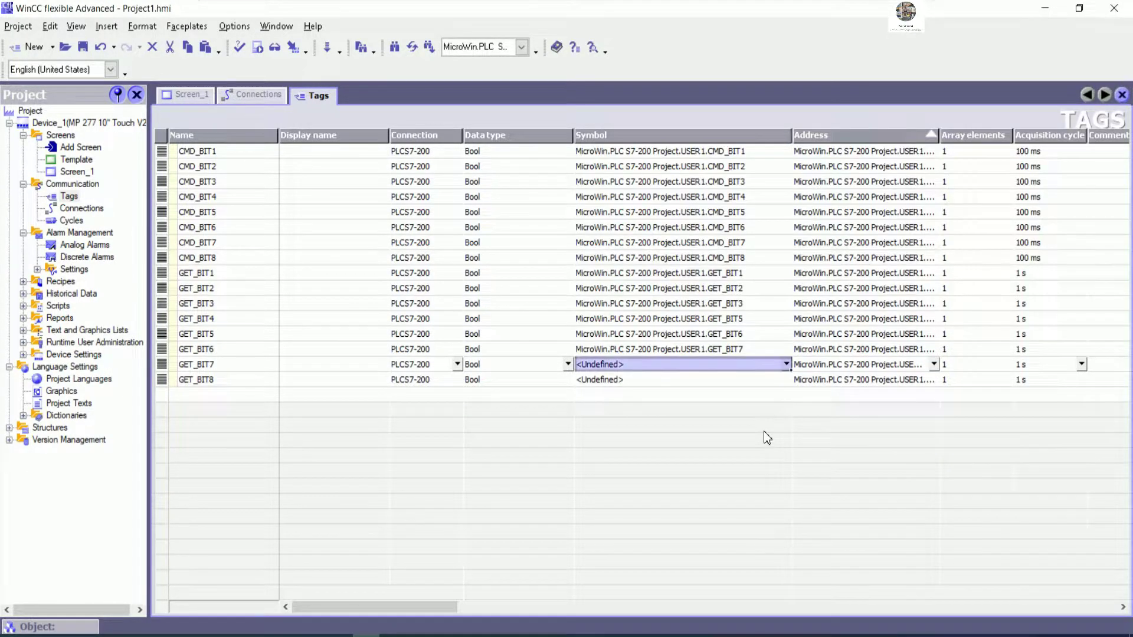
left_click(746, 274)
left_click(721, 288)
left_click(757, 306)
left_click(754, 319)
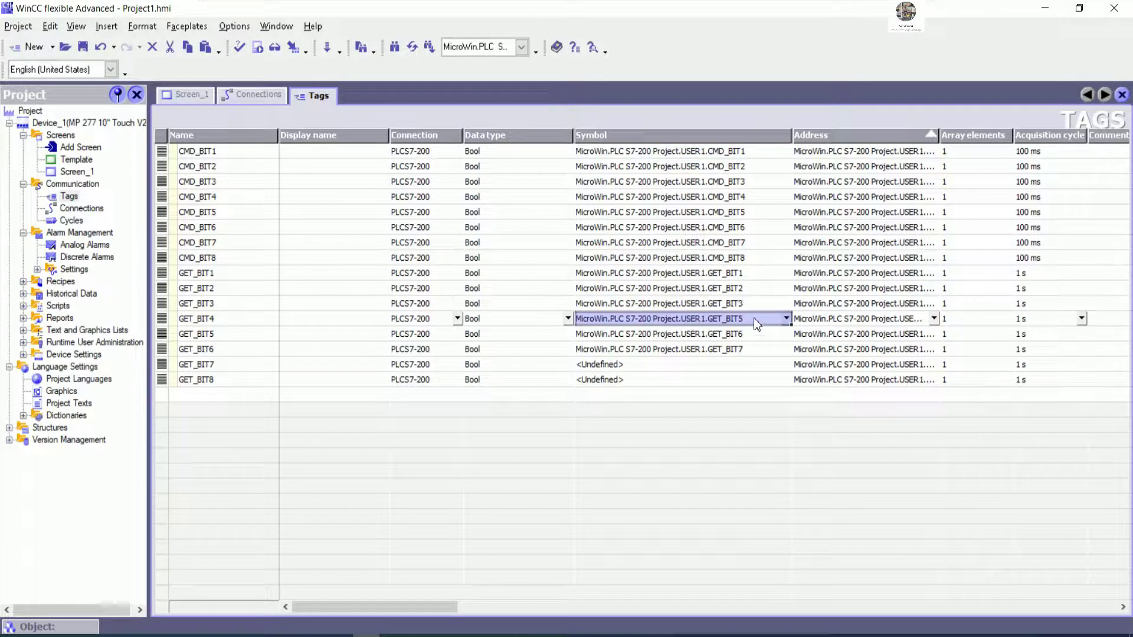
left_click(788, 321)
left_click(789, 322)
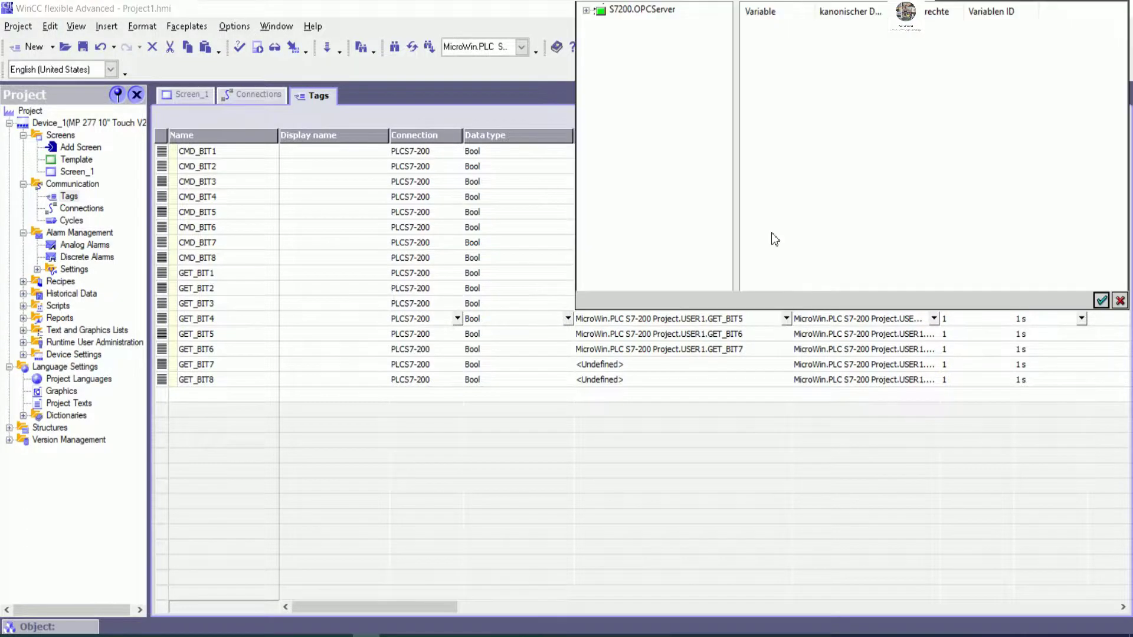
left_click(587, 10)
left_click(599, 25)
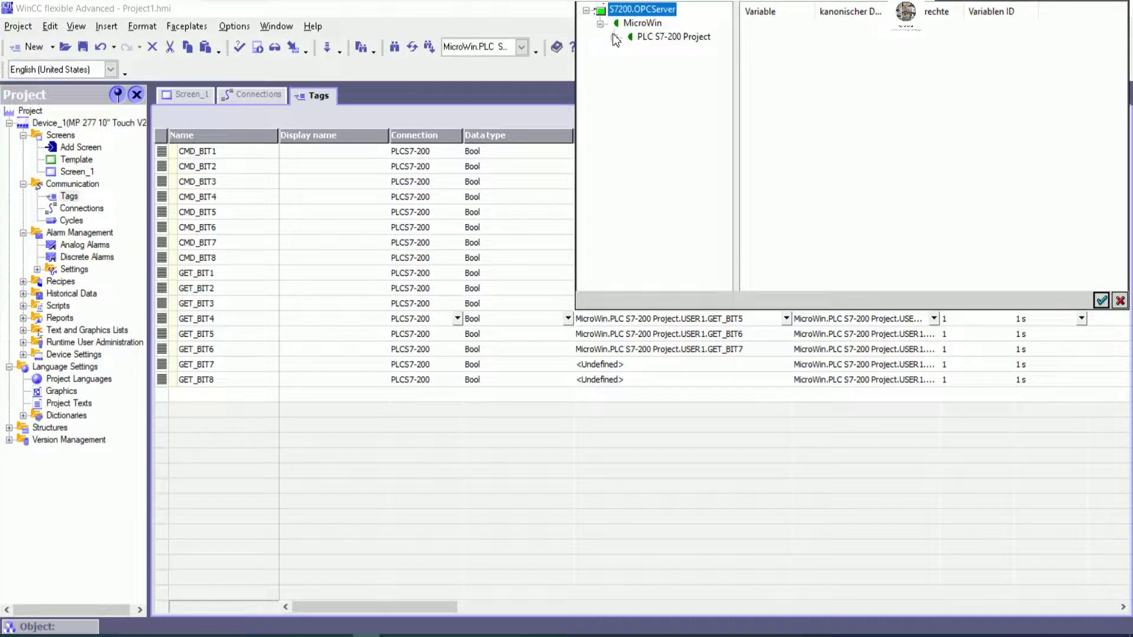
left_click(614, 37)
left_click(841, 466)
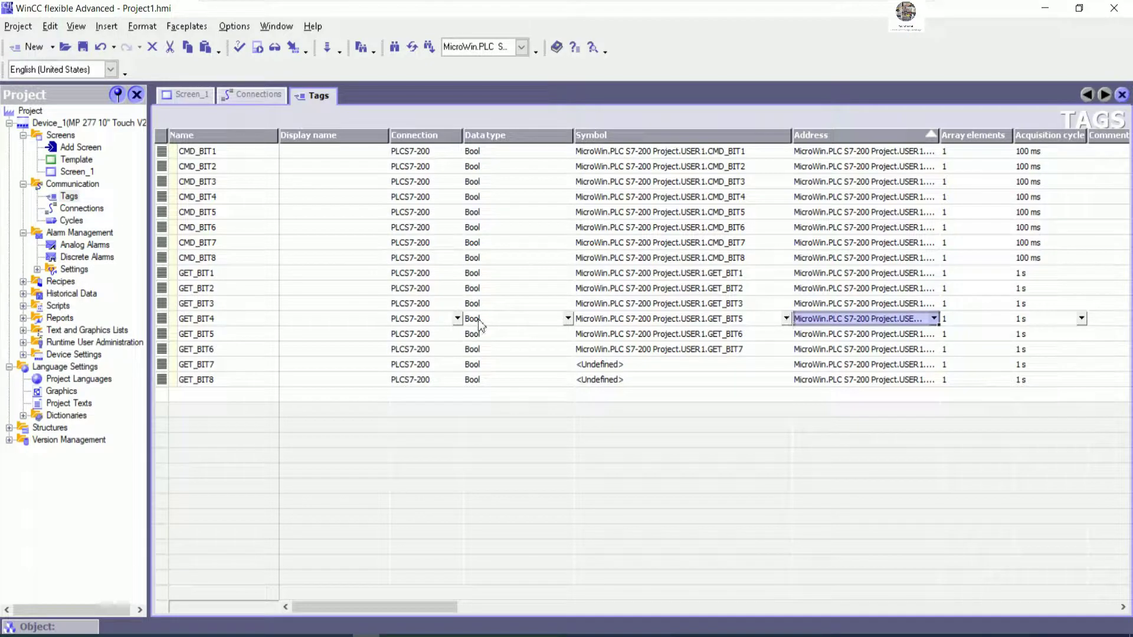
Relink the GET_BIT4 tag's symbol to the OPC variable GET_BIT4 under USER1.
left_click(242, 319)
key("ctrl+c")
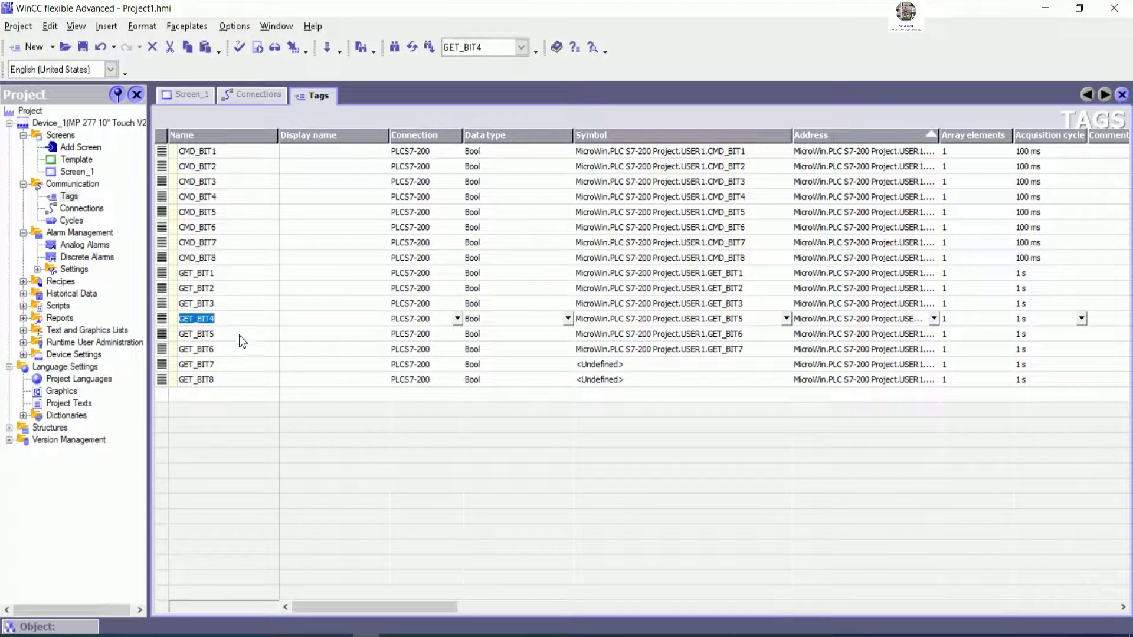
left_click(785, 321)
left_click(786, 318)
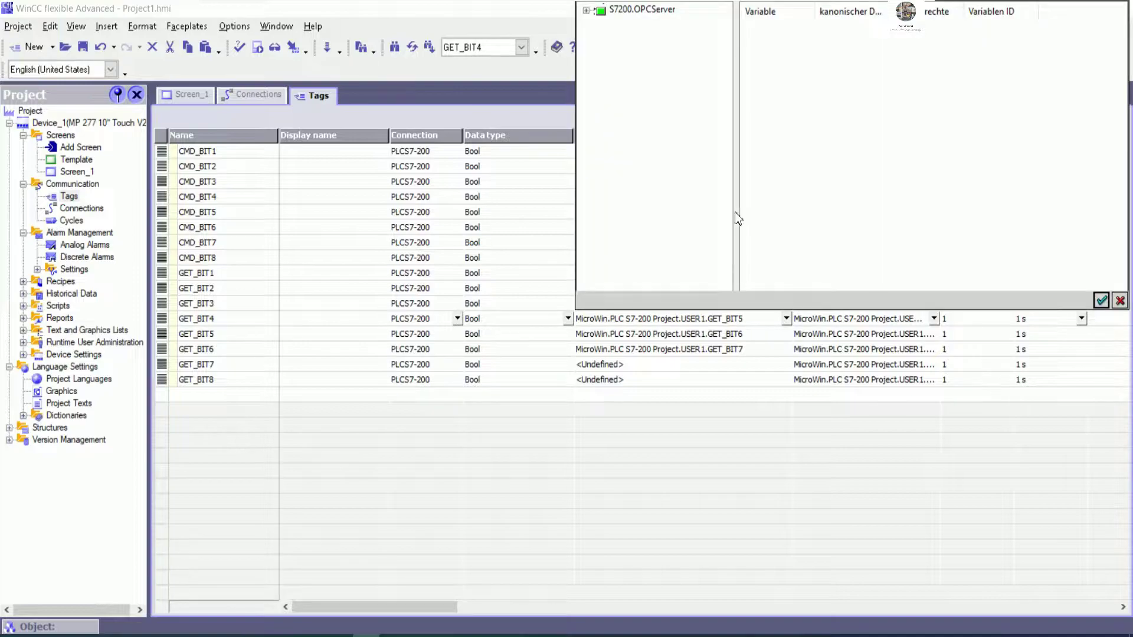
left_click(587, 10)
left_click(600, 23)
left_click(625, 36)
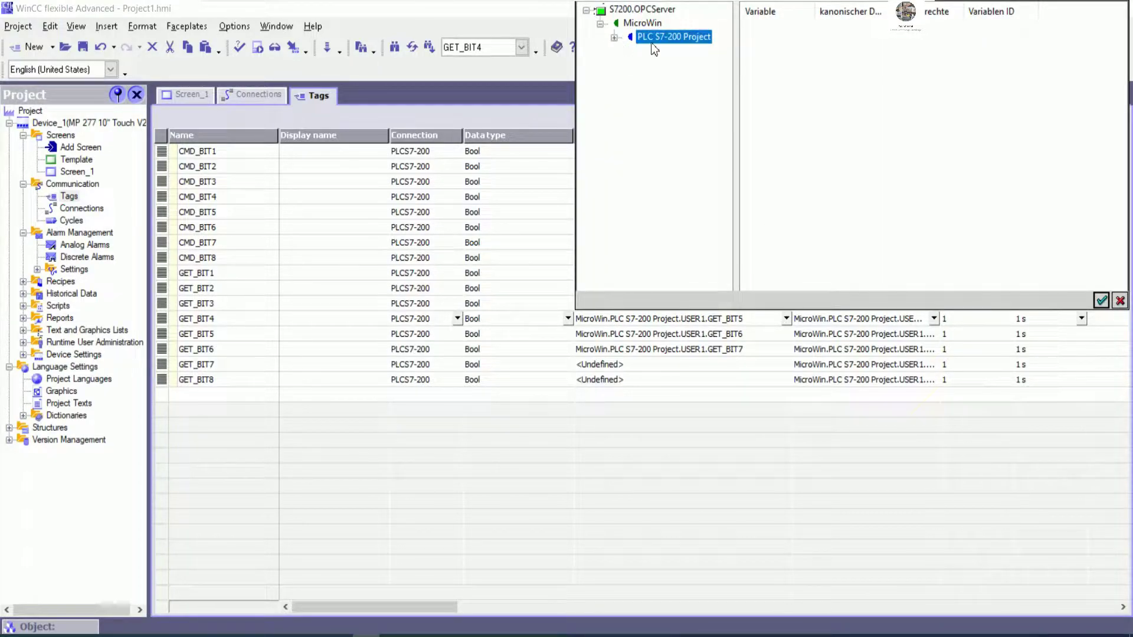
left_click(615, 38)
key("Down")
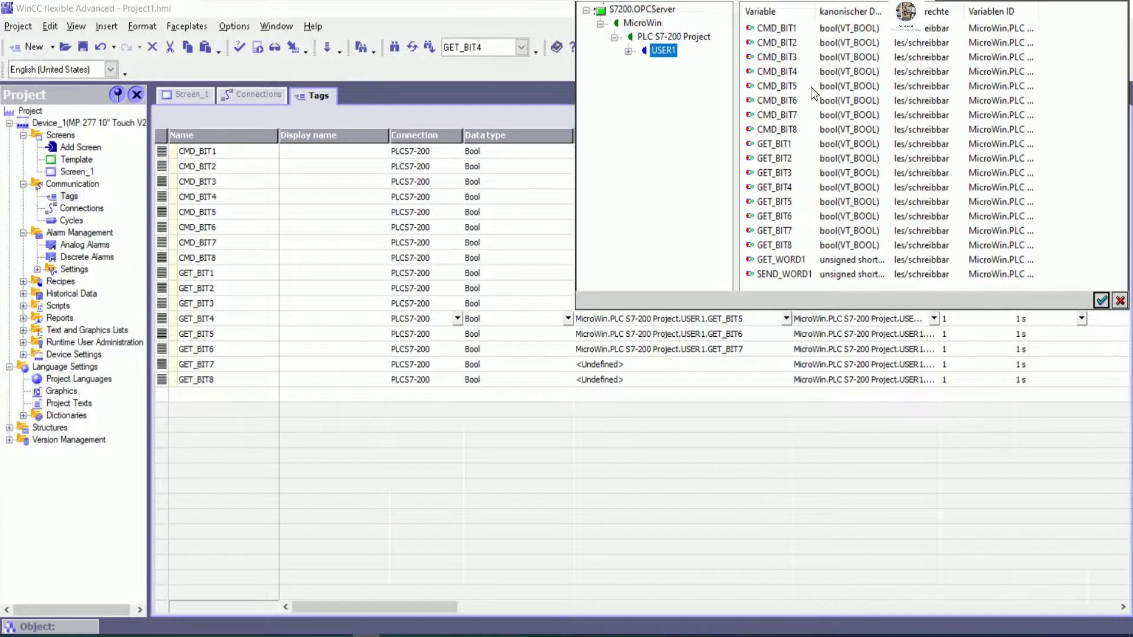
left_click(778, 187)
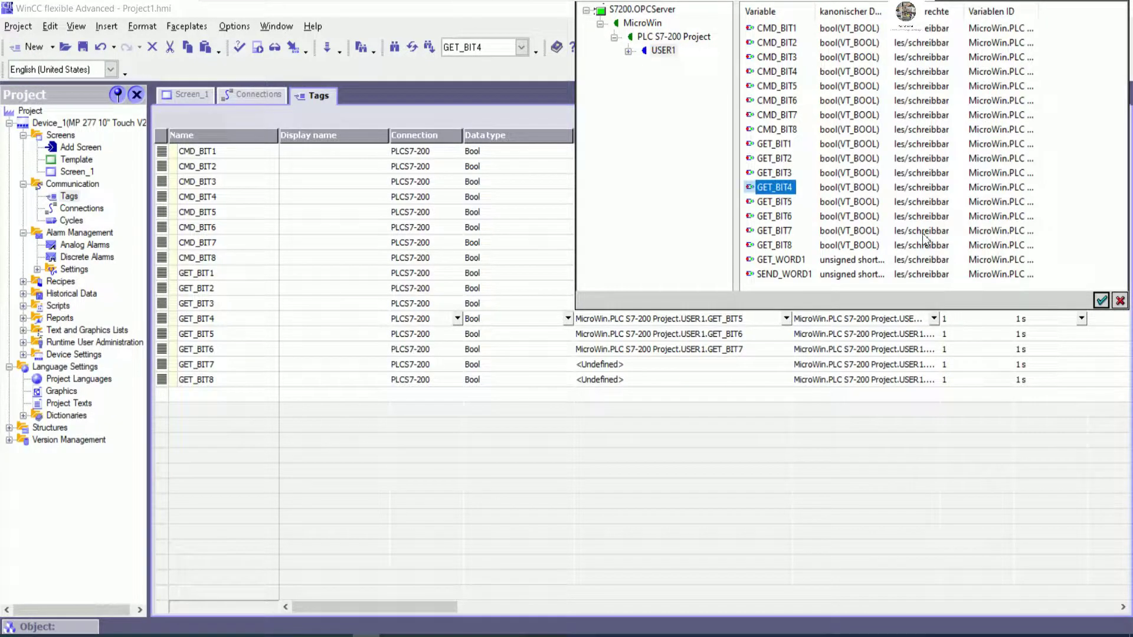
left_click(1101, 301)
Relink the GET_BIT5 tag's symbol to the OPC variable GET_BIT5 under USER1.
left_click(787, 335)
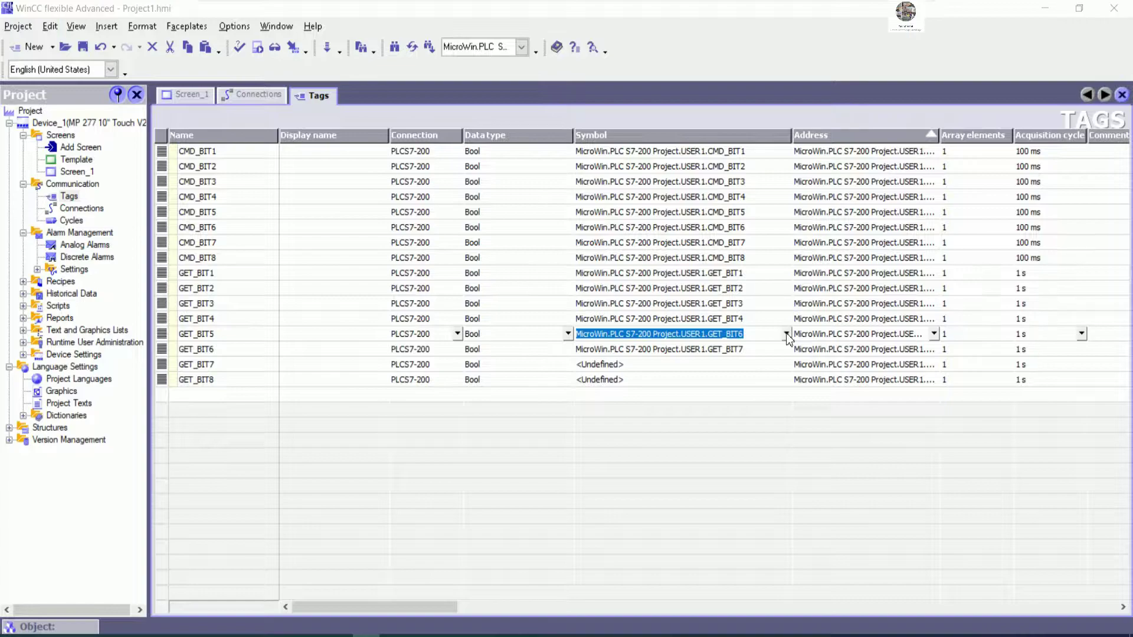
left_click(786, 334)
left_click(586, 12)
left_click(600, 25)
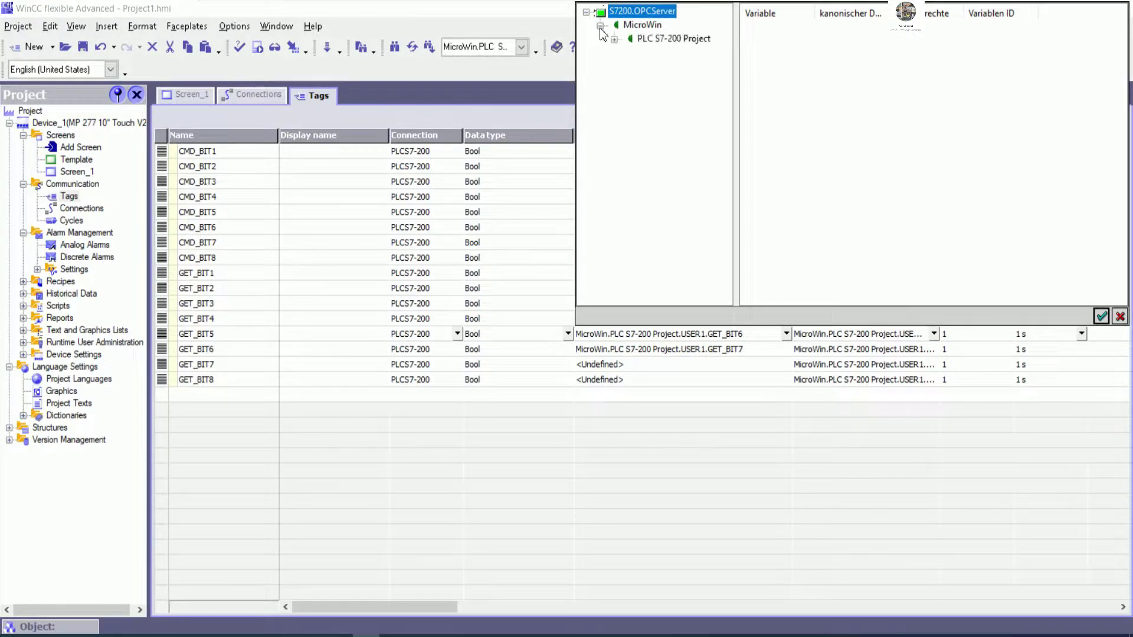
left_click(614, 39)
left_click(660, 52)
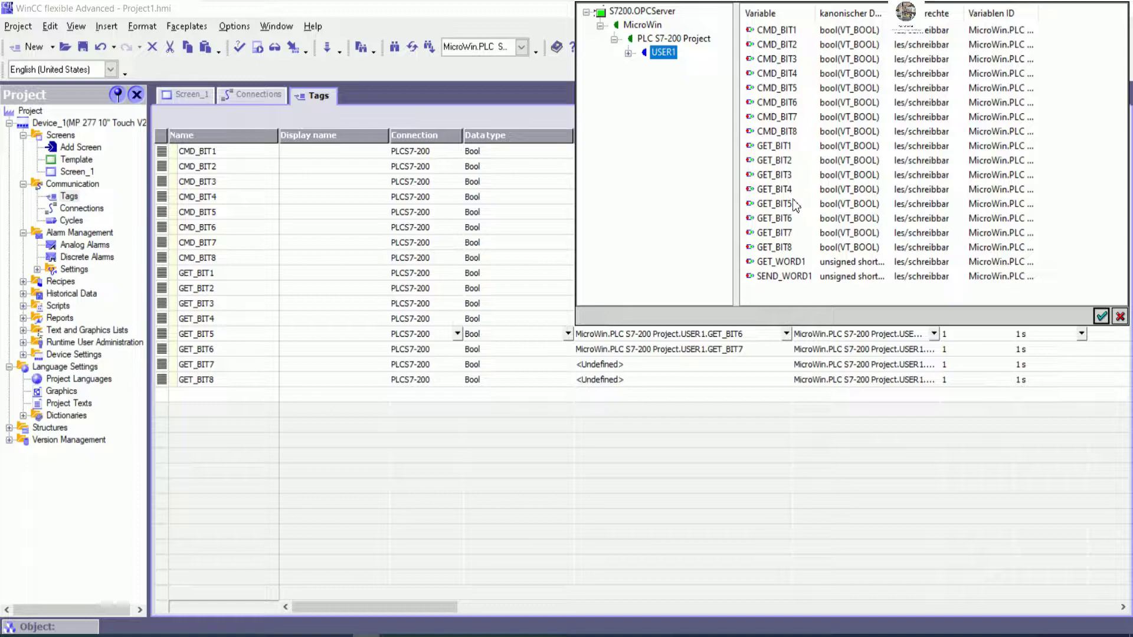
left_click(794, 204)
left_click(1102, 317)
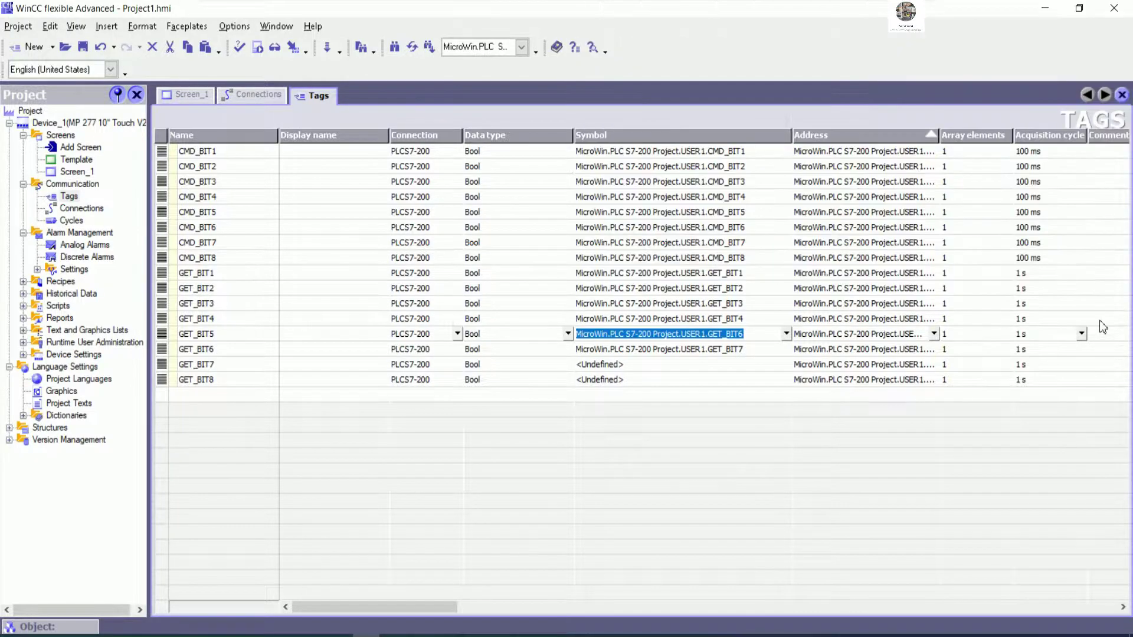
Relink the GET_BIT6 tag's symbol to the OPC variable GET_BIT6 under USER1.
left_click(789, 351)
left_click(786, 349)
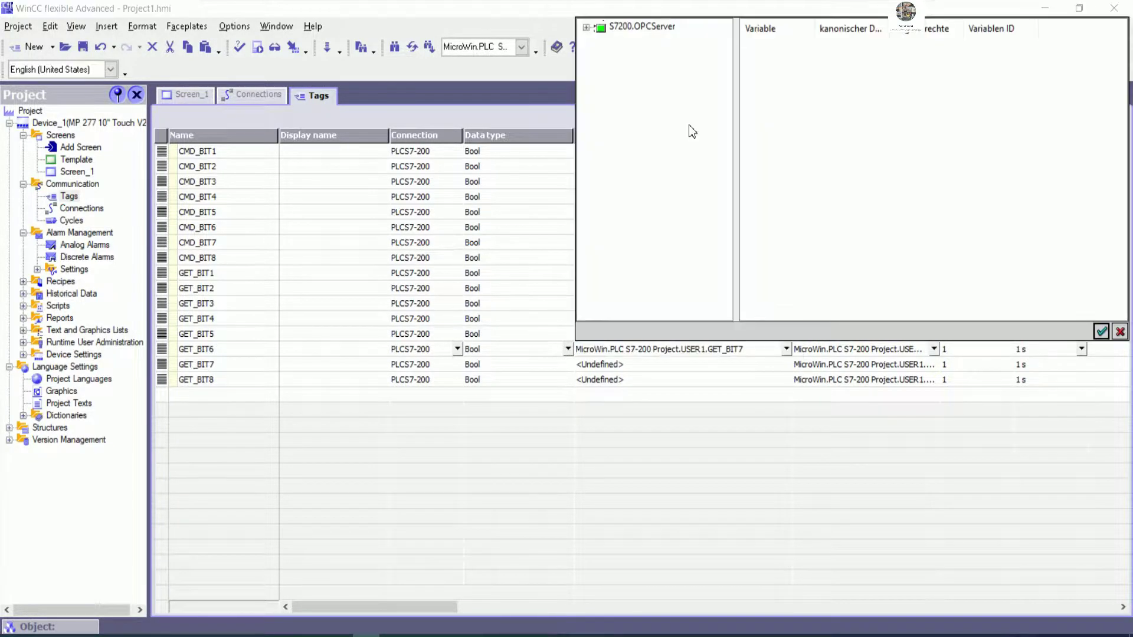
left_click(586, 27)
left_click(600, 41)
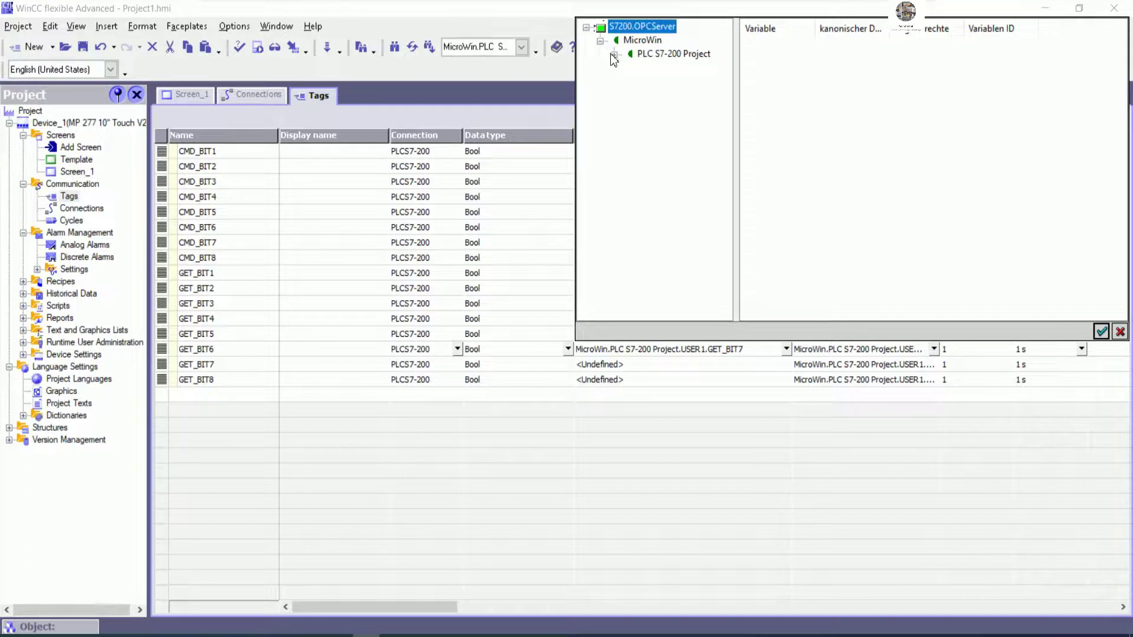
left_click(615, 56)
key("Down")
key("Down")
key("Down")
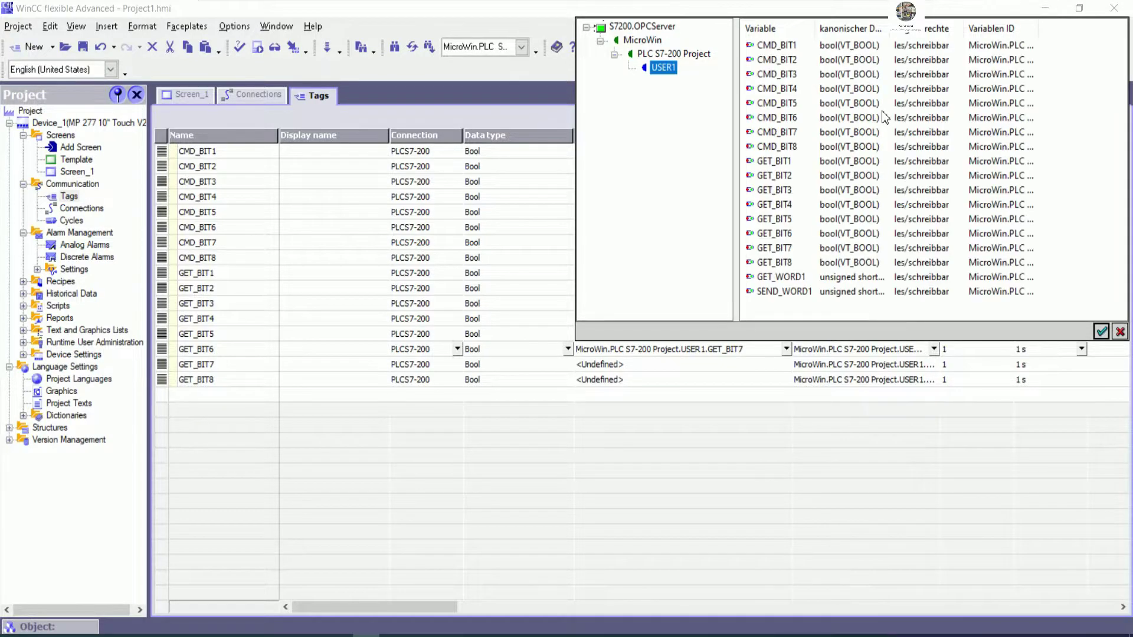
left_click(785, 234)
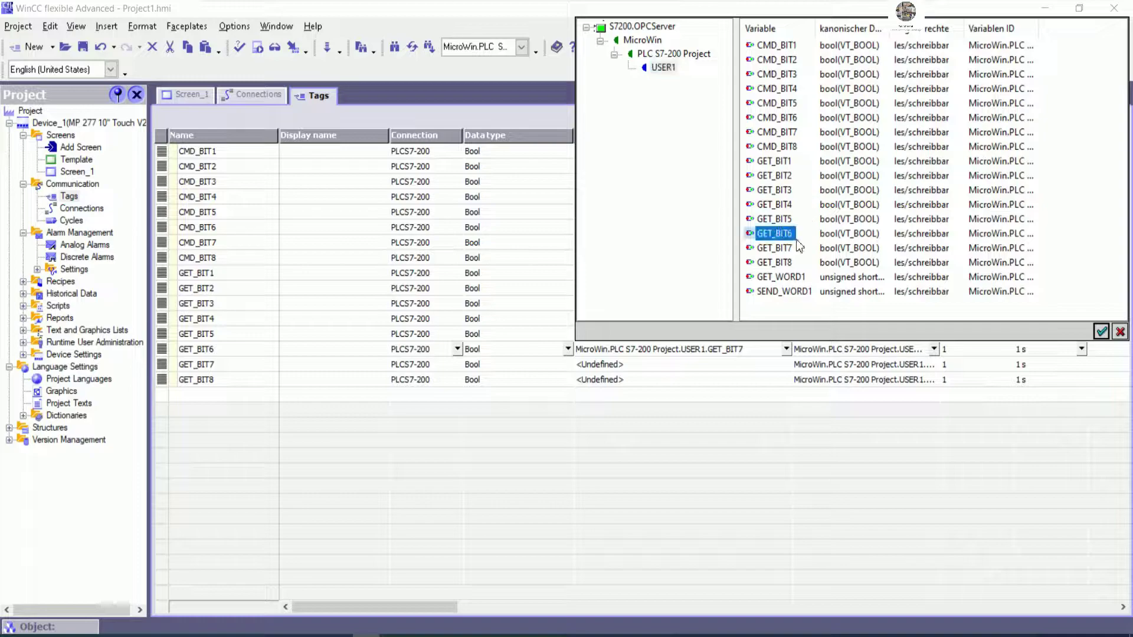
left_click(1100, 333)
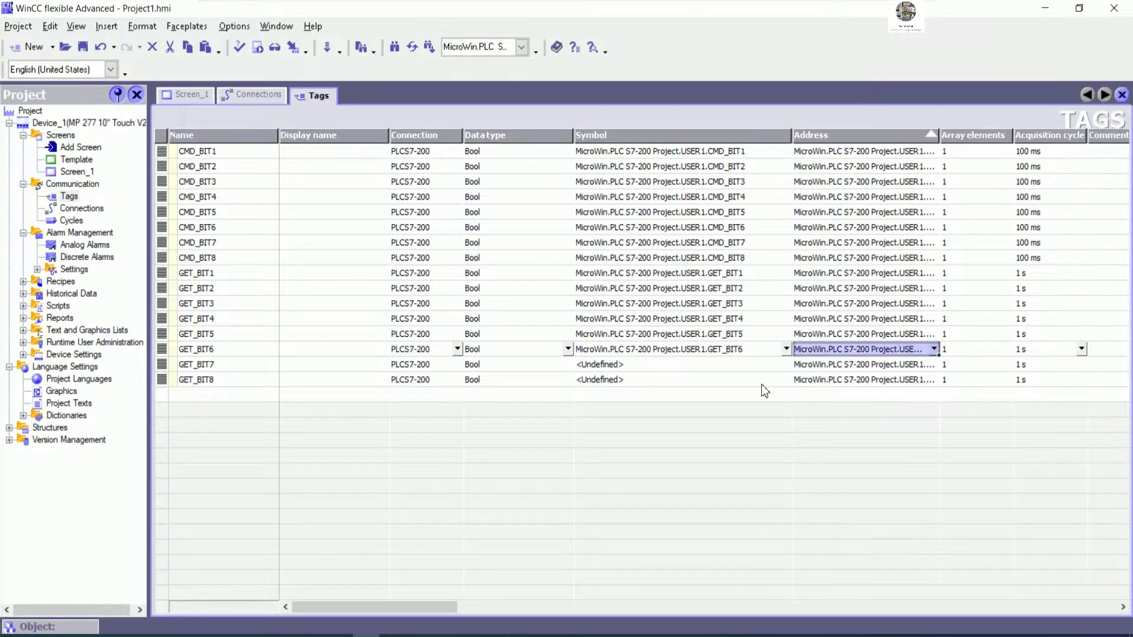
Link the GET_BIT7 tag's symbol to the OPC variable GET_BIT7 under USER1.
left_click(767, 365)
left_click(786, 364)
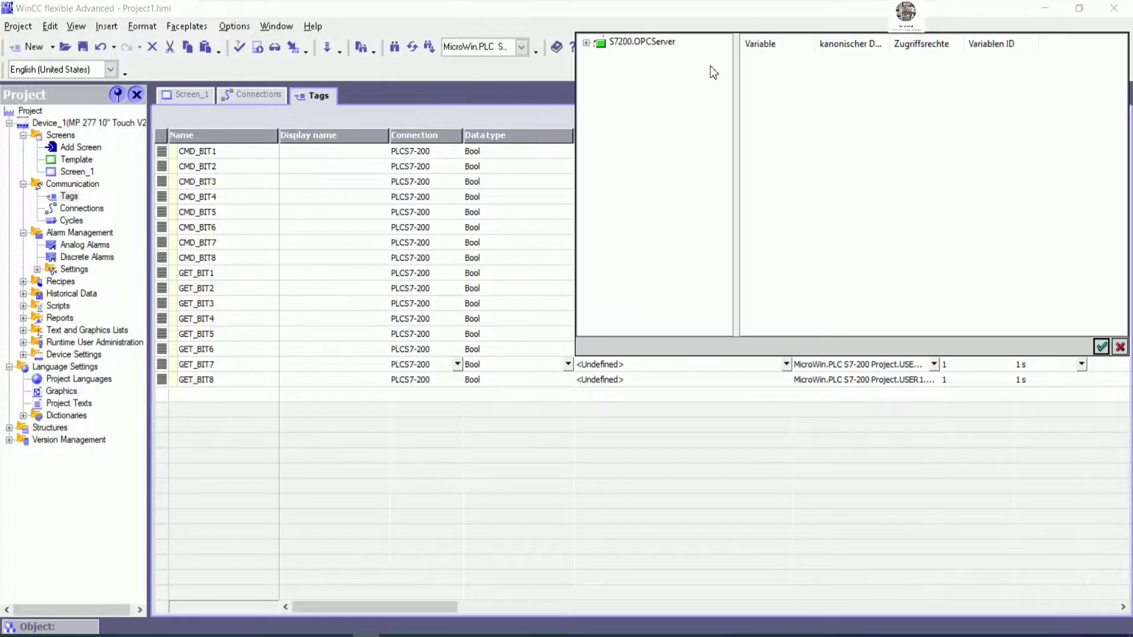
left_click(586, 42)
left_click(600, 55)
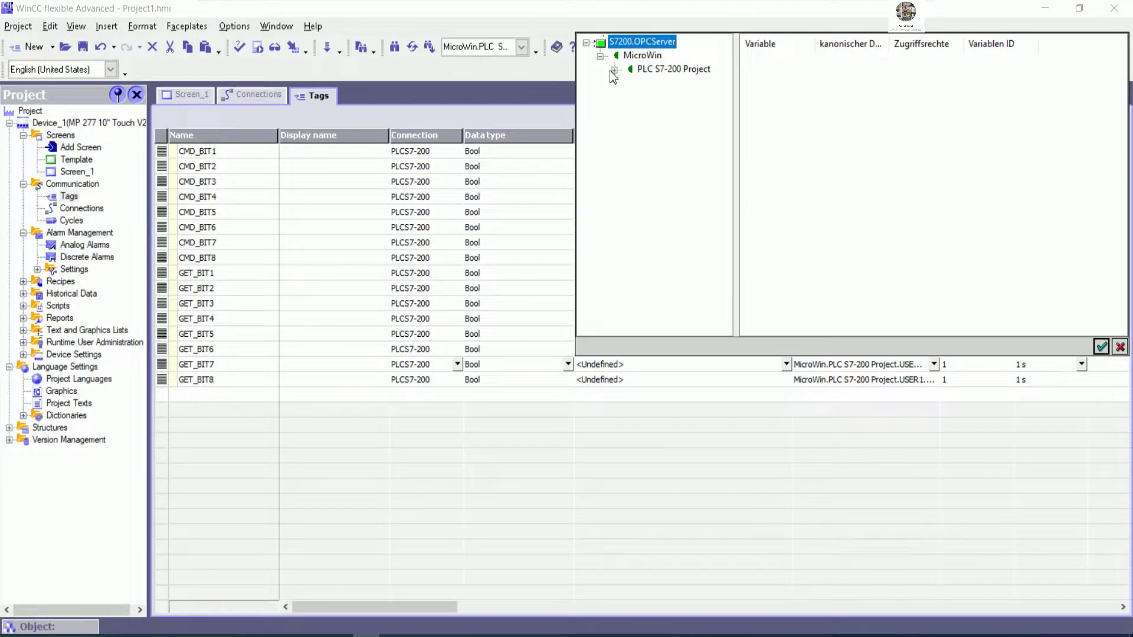
left_click(613, 70)
key("Down")
key("Down")
key("Down")
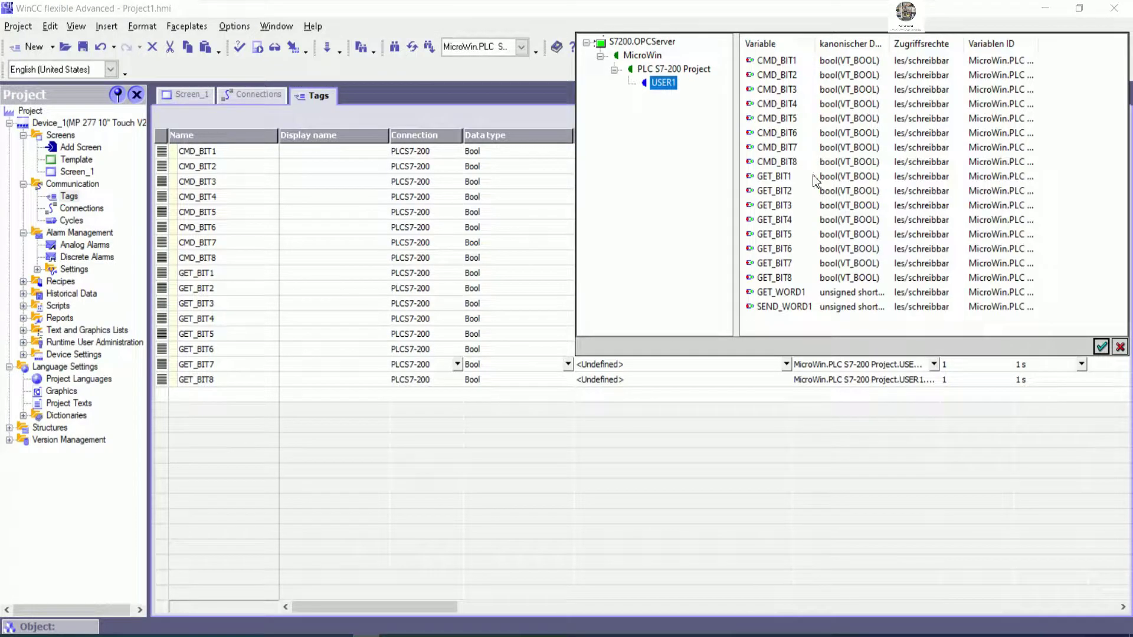
left_click(783, 269)
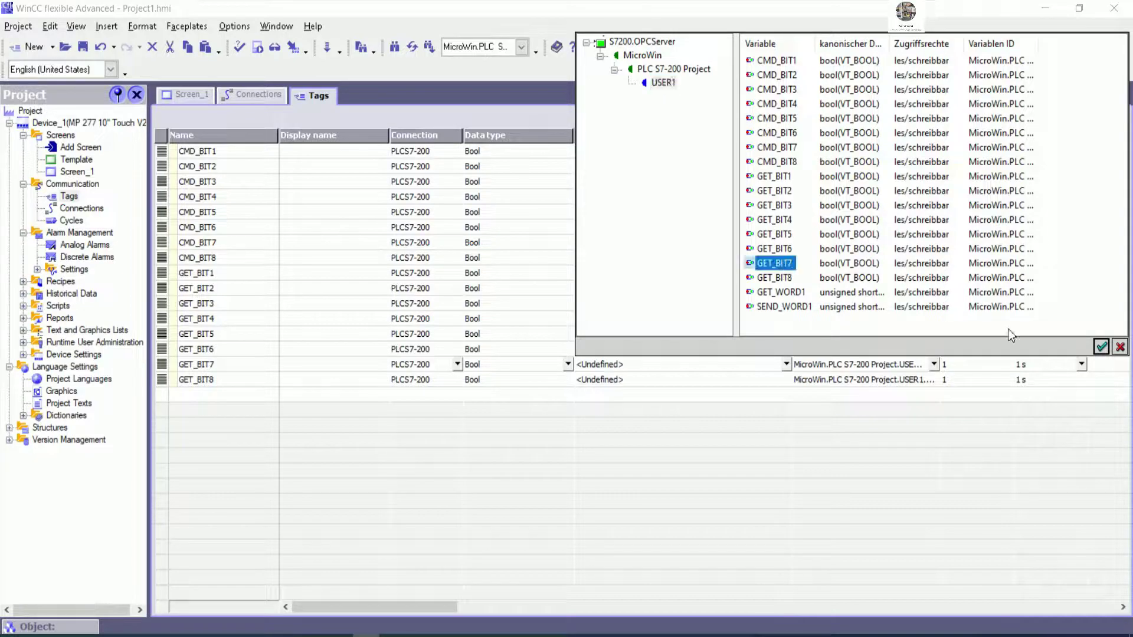
left_click(1101, 347)
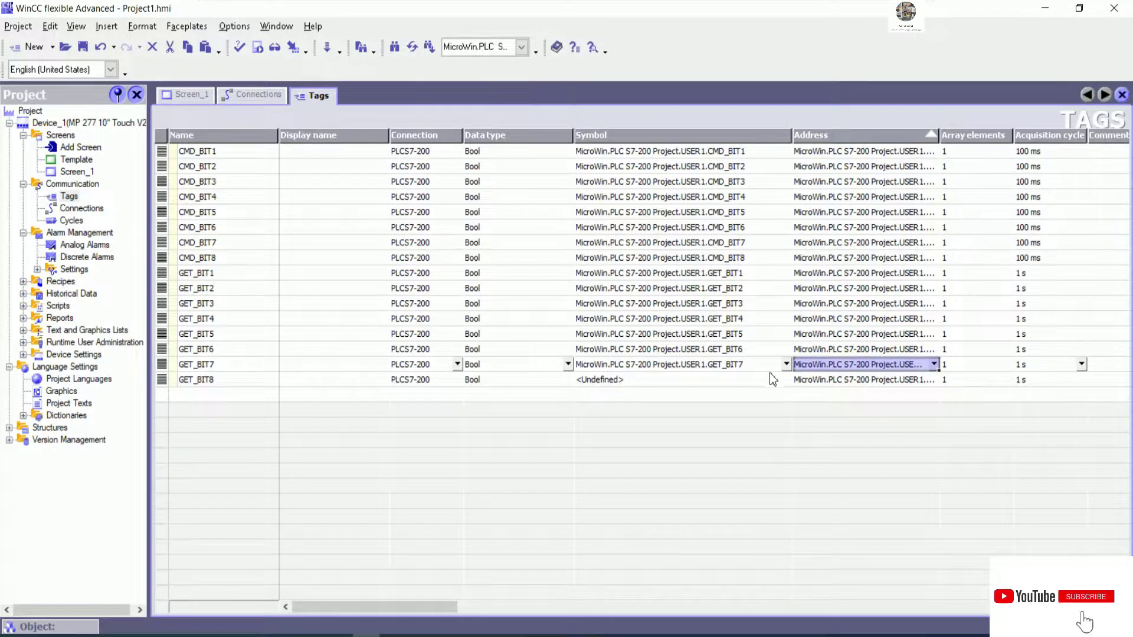
Link the GET_BIT8 tag's symbol to the OPC variable GET_BIT8 under USER1.
left_click(788, 381)
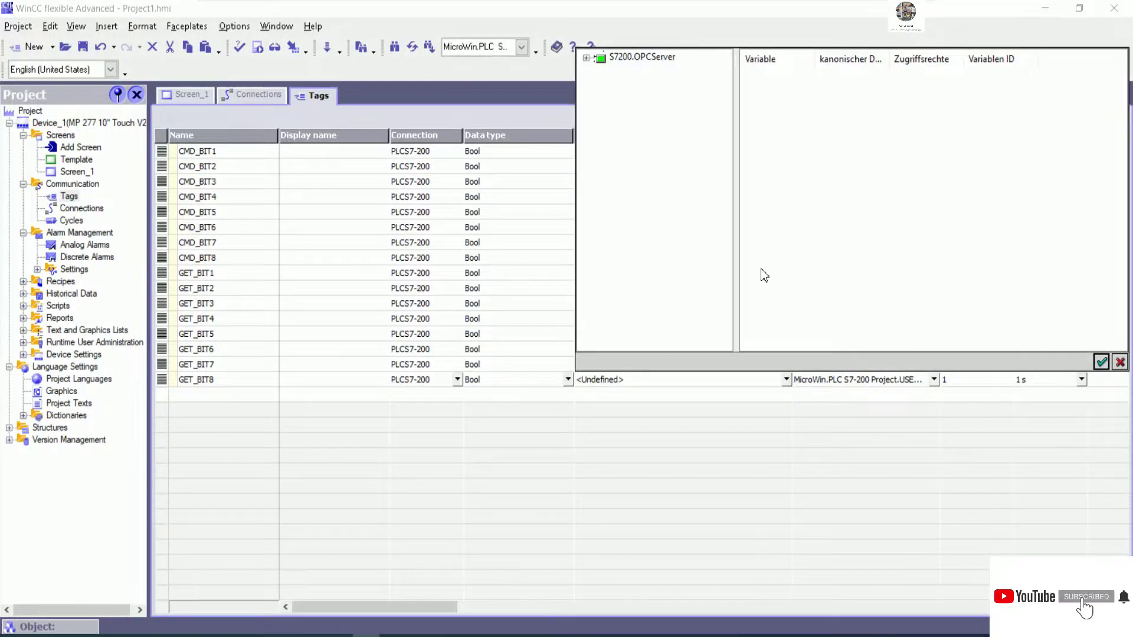
left_click(586, 58)
left_click(600, 71)
left_click(614, 85)
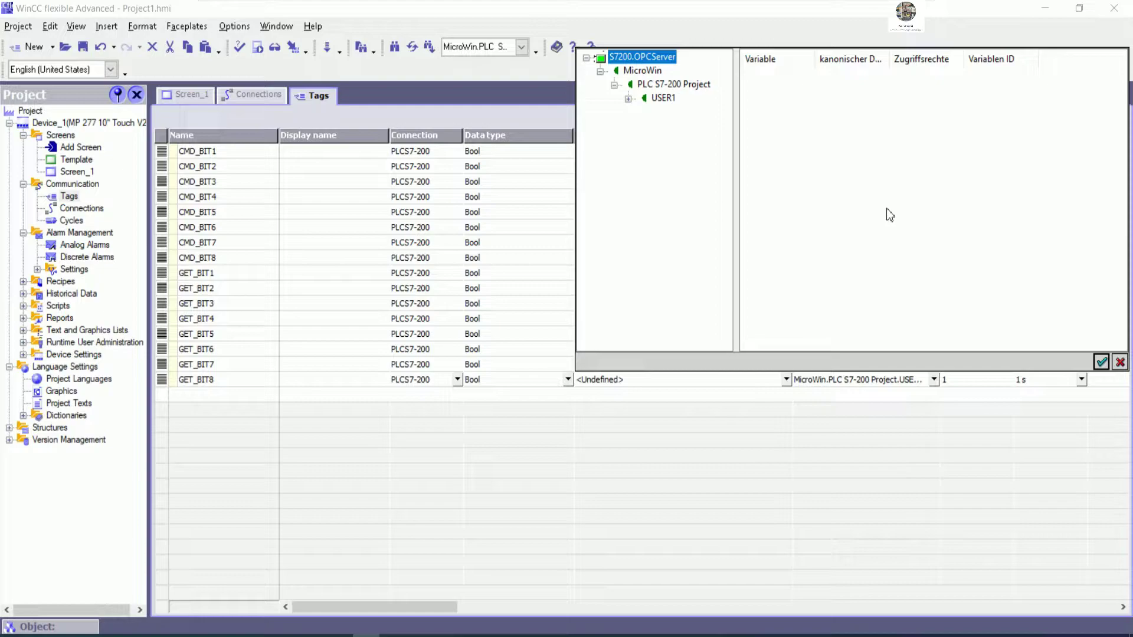
key("Down")
key("Down")
key("Down")
left_click(793, 294)
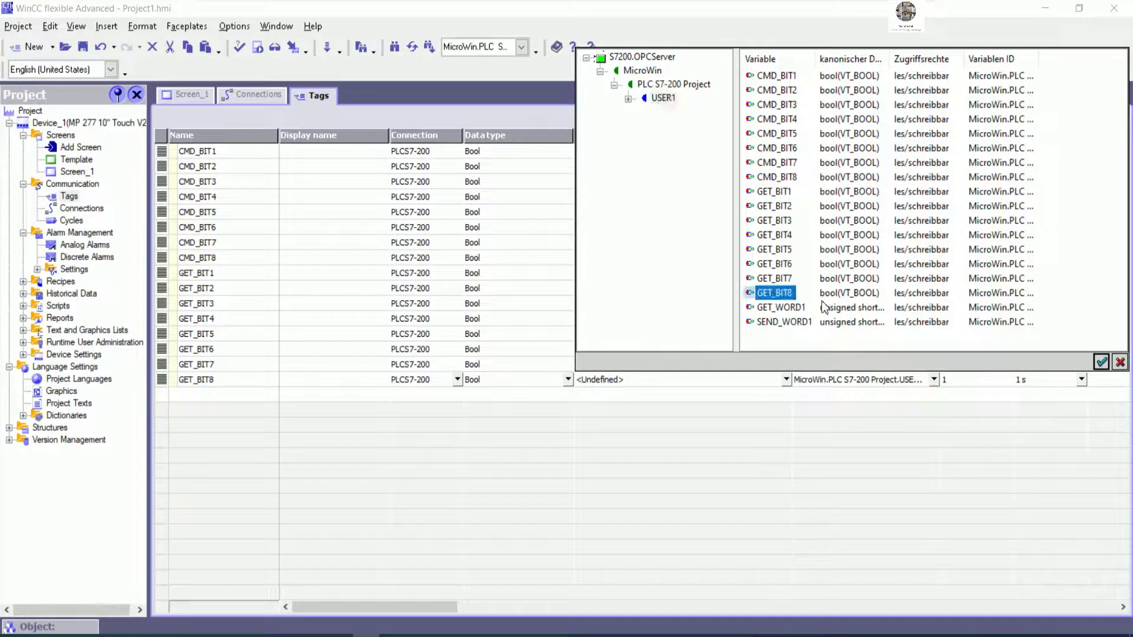
left_click(1102, 362)
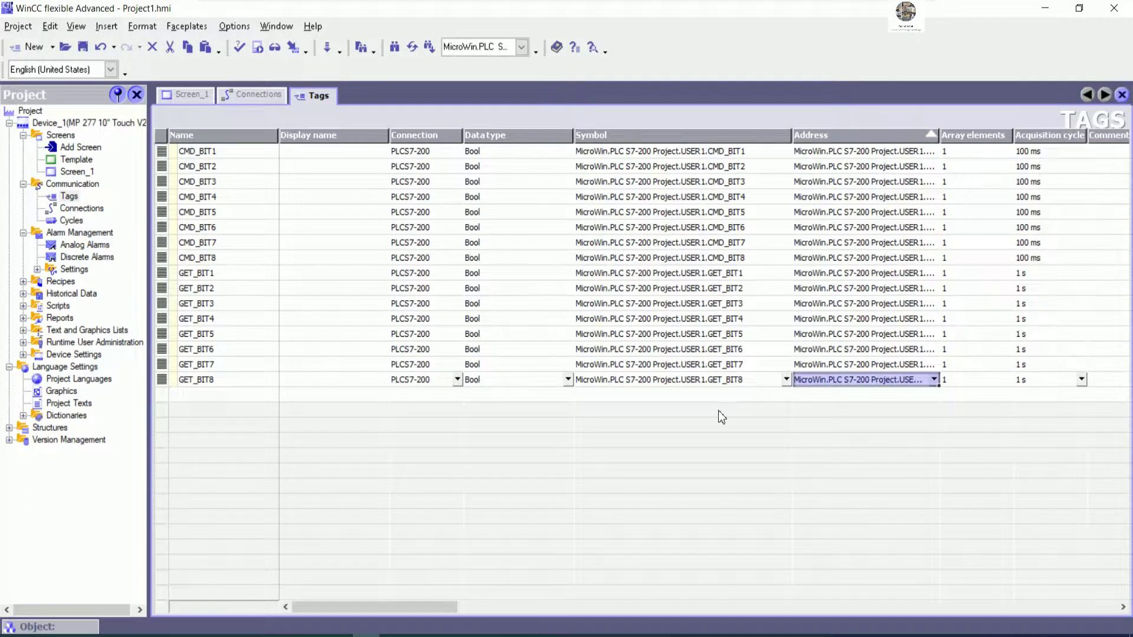
Add a new tag named SEND_WORD1 below GET_BIT8 in the tag table.
left_click(239, 398)
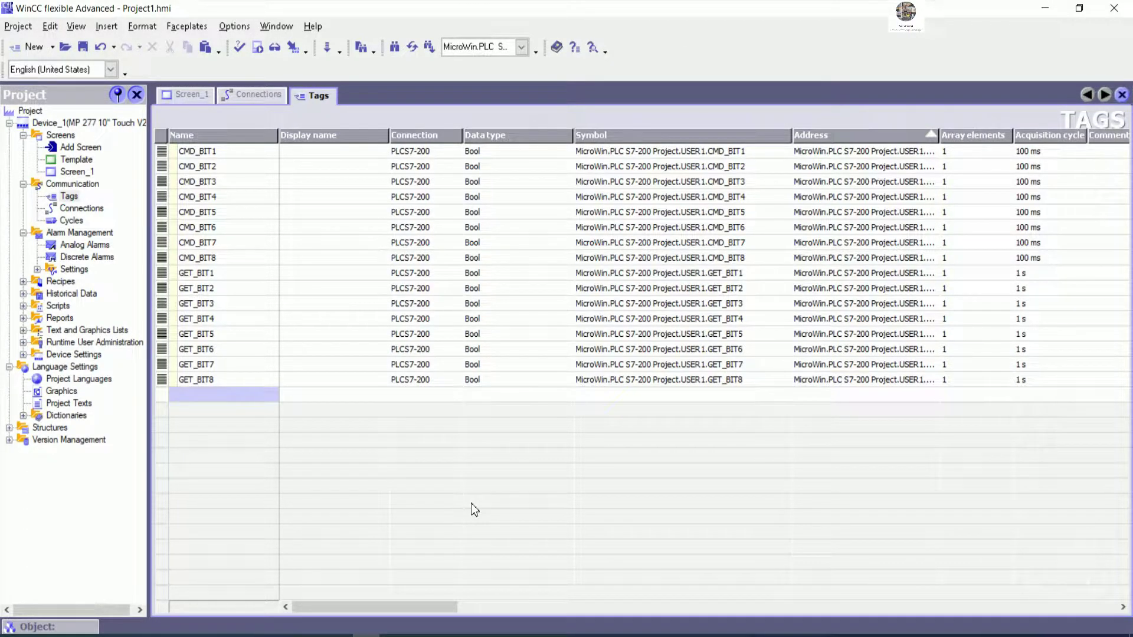
type("SEND_WORD")
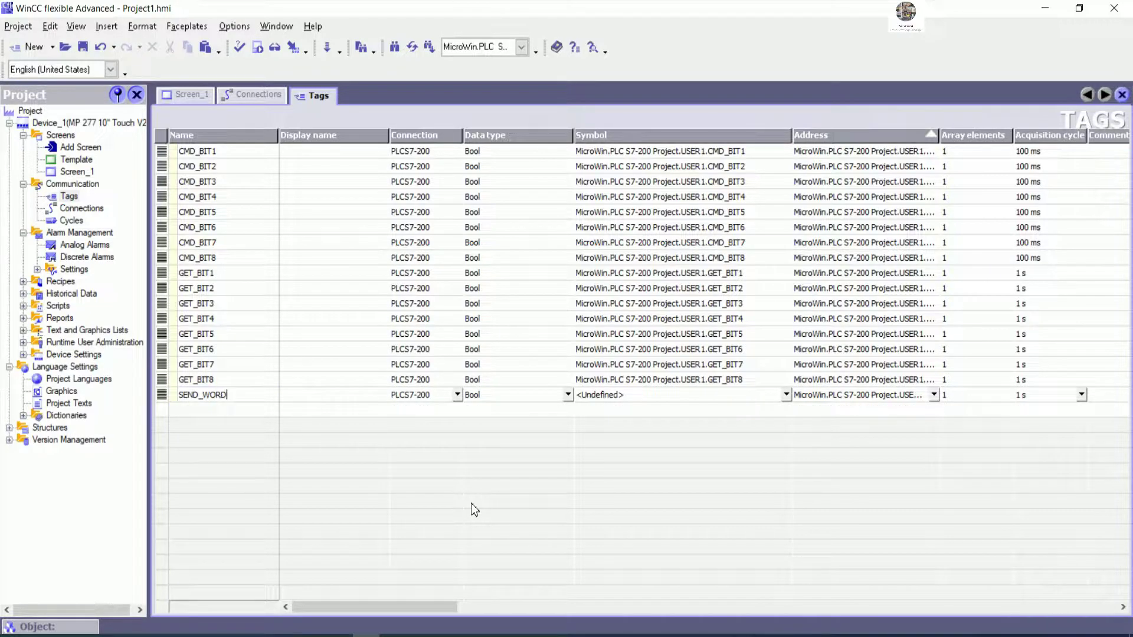
type("1")
key("Tab")
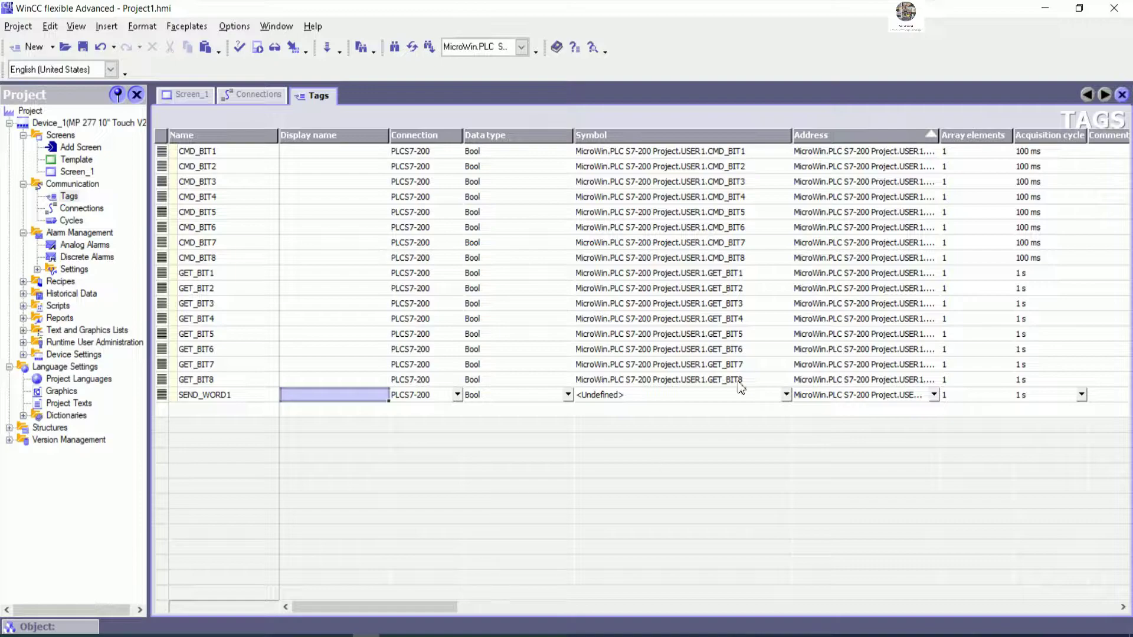
Link the SEND_WORD1 tag's symbol to the OPC variable SEND_WORD1 under USER1.
left_click(786, 394)
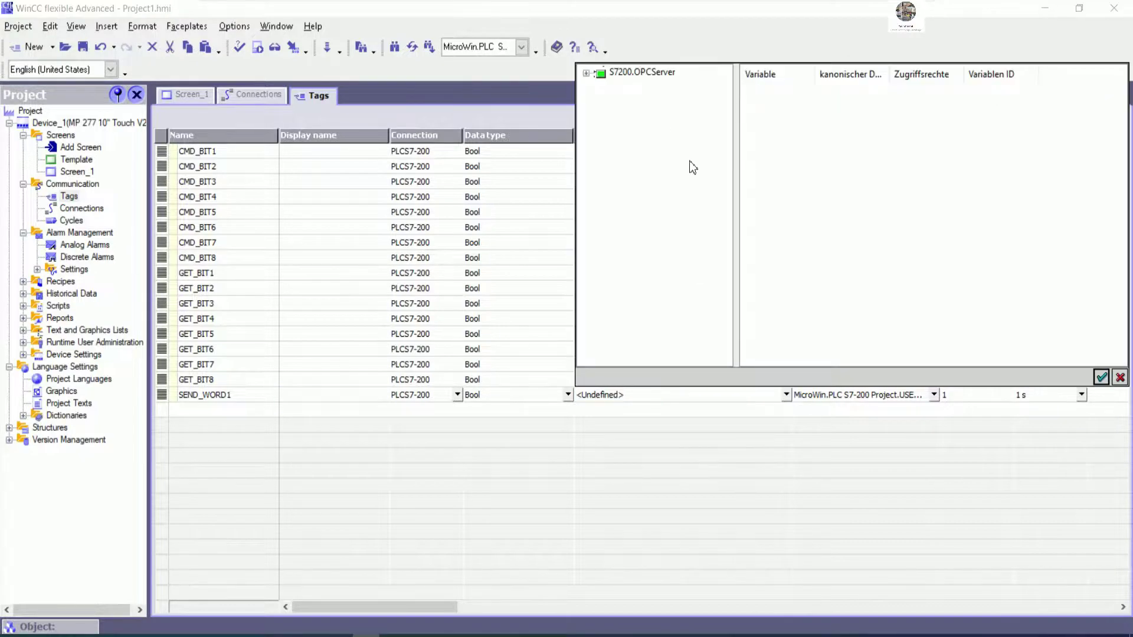
double_click(600, 73)
left_click(600, 87)
left_click(614, 99)
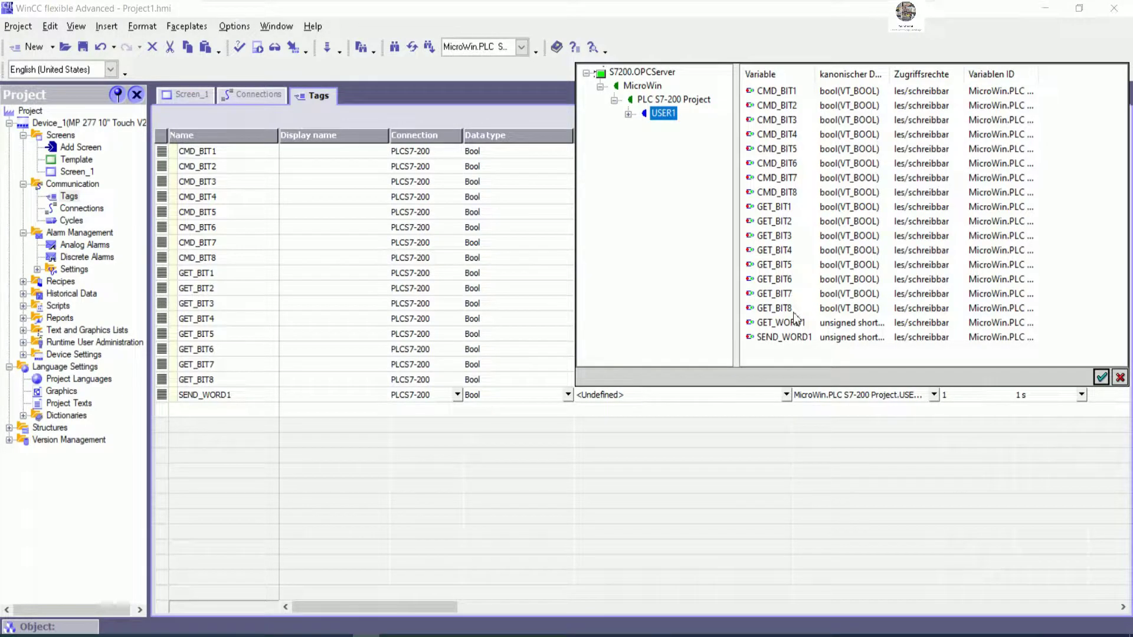
left_click(790, 323)
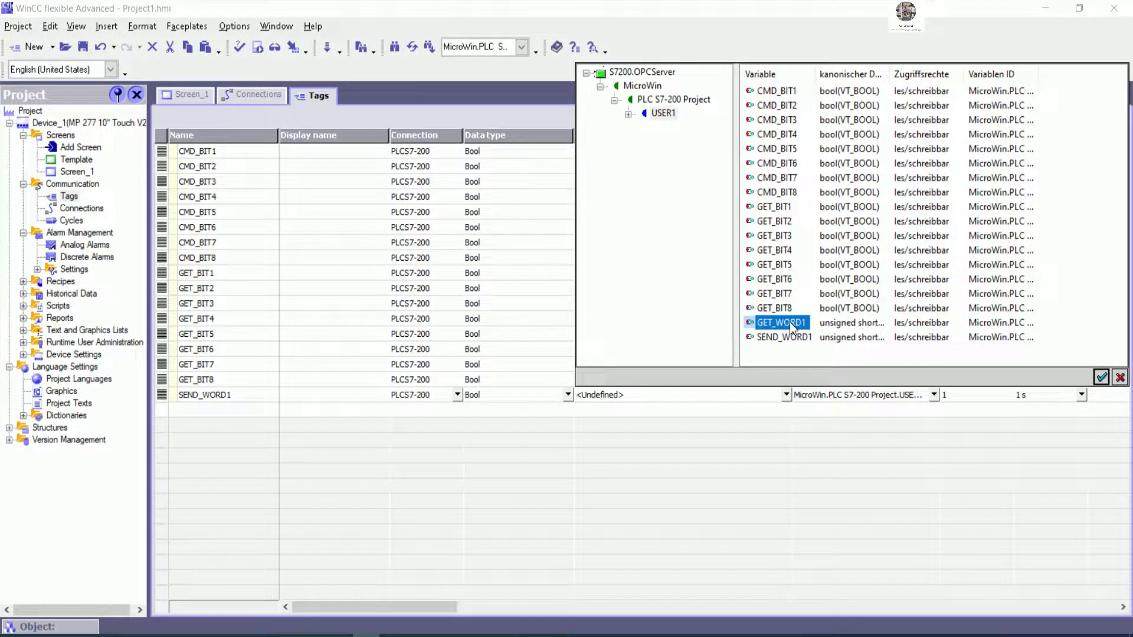
left_click(788, 335)
left_click(1101, 377)
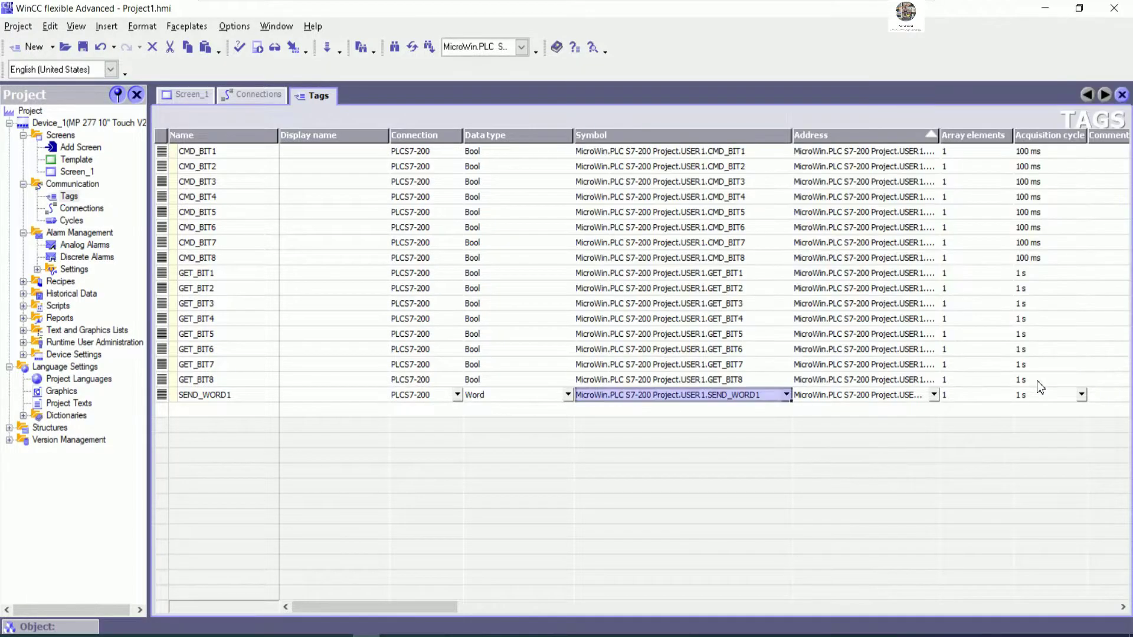
Add a new tag named GET_WORD1 below SEND_WORD1 in the tag table.
left_click(222, 412)
type("GE")
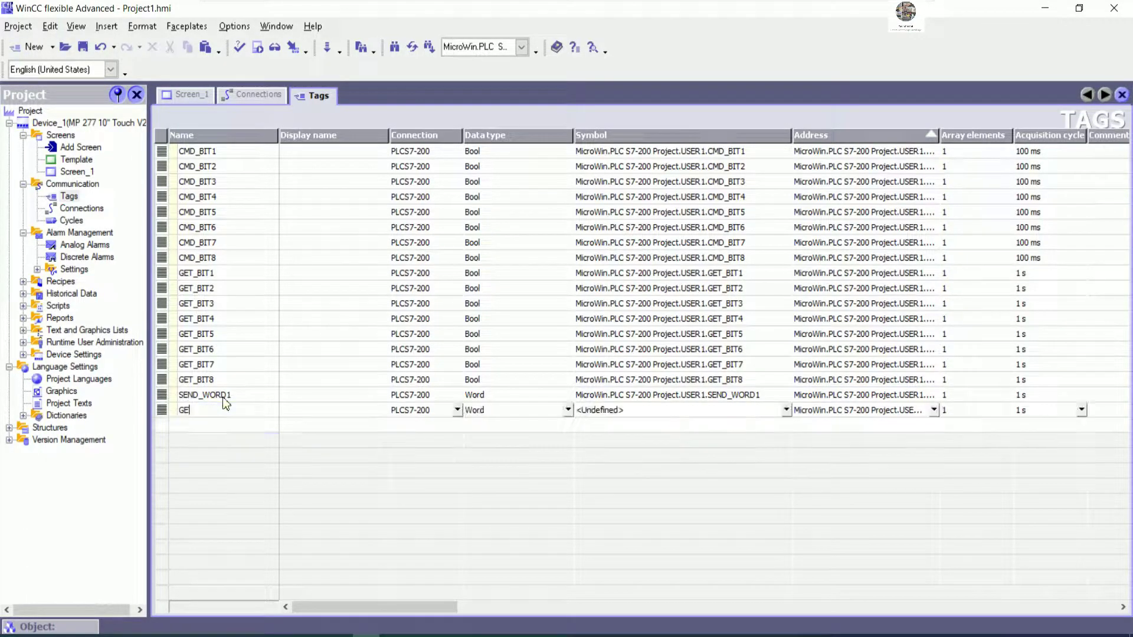
type("T_WORD1")
key("Tab")
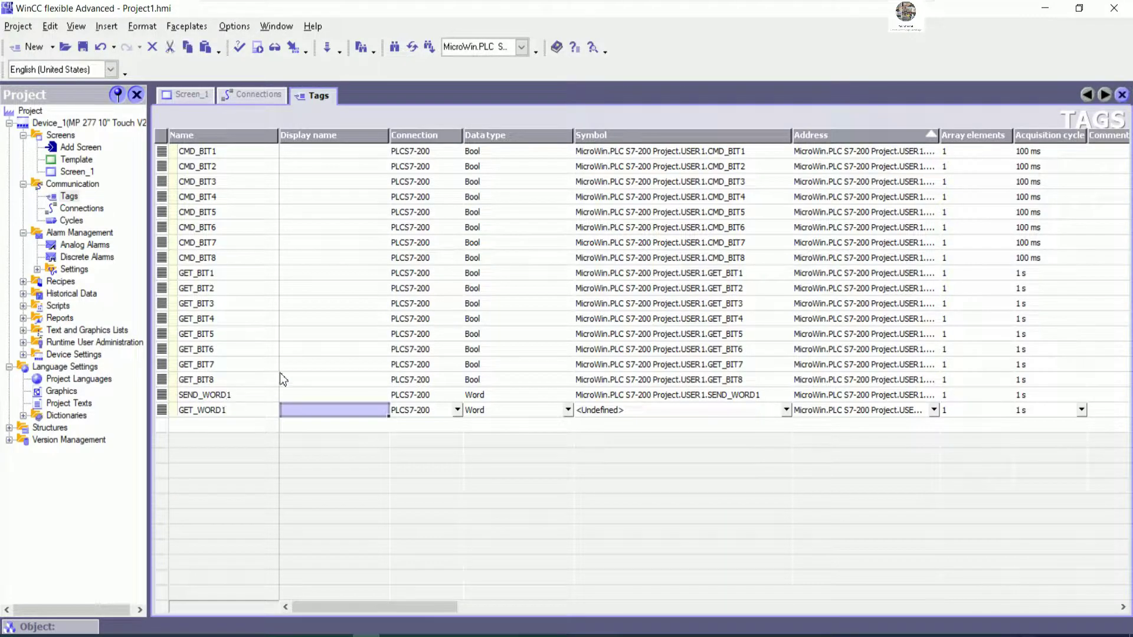
Link the GET_WORD1 tag's symbol to the OPC variable GET_WORD1 under USER1.
left_click(785, 412)
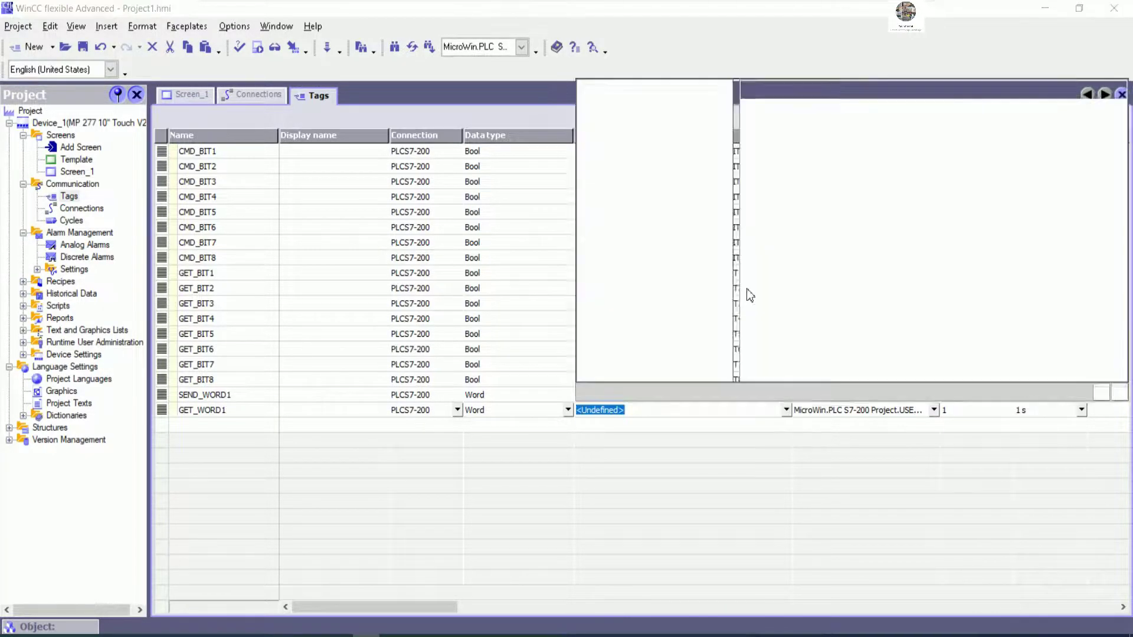
left_click(587, 88)
left_click(600, 102)
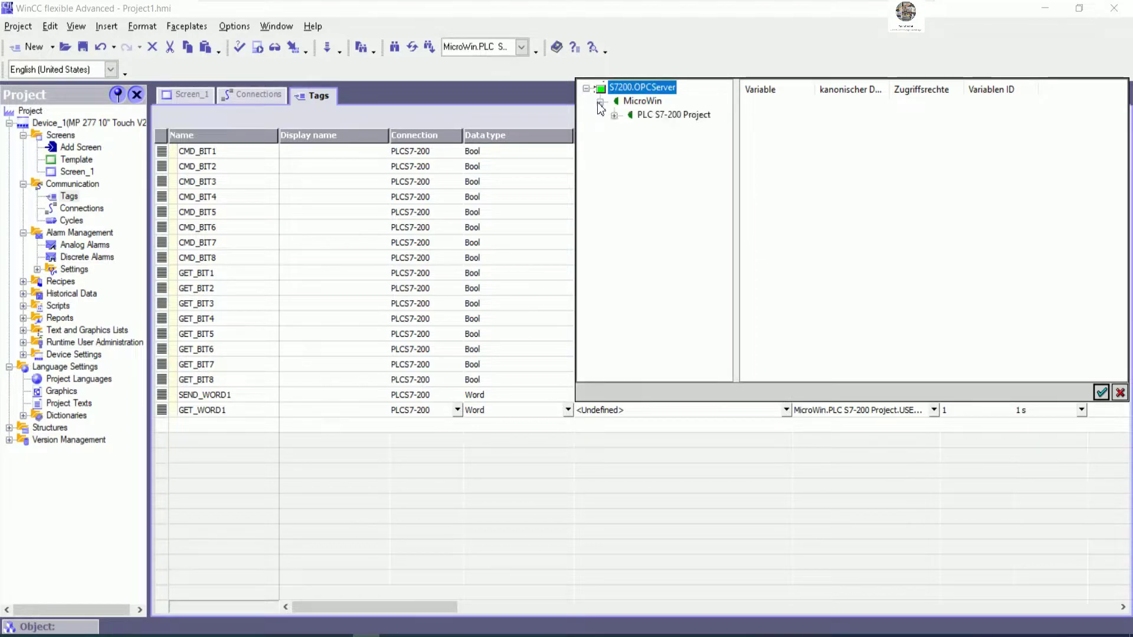
left_click(615, 115)
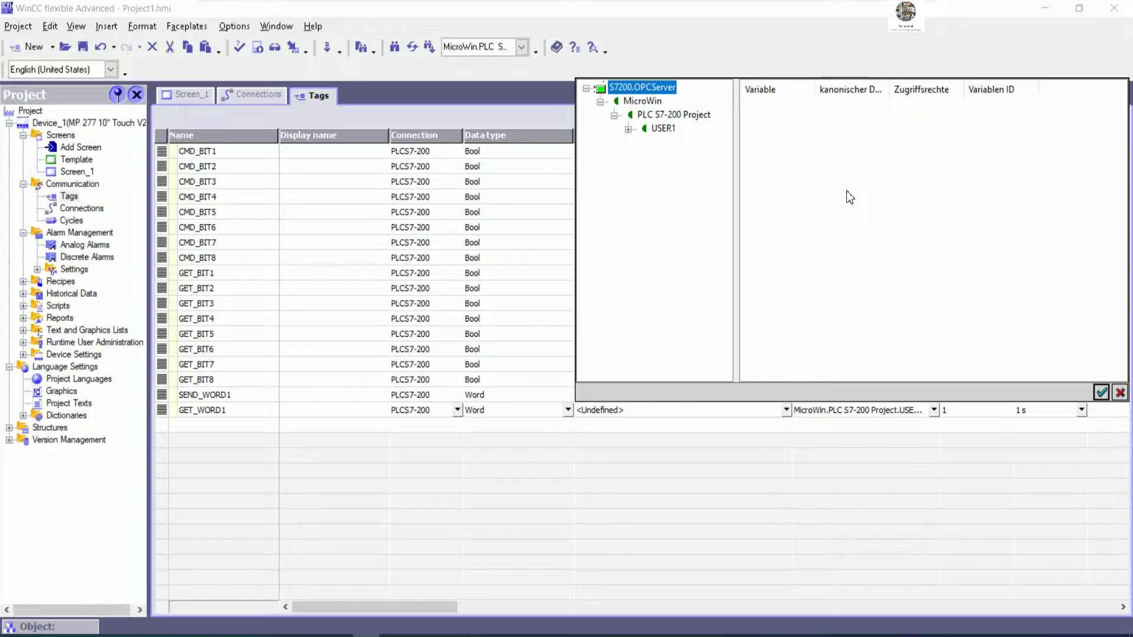
key("Down")
key("Down")
key("Down")
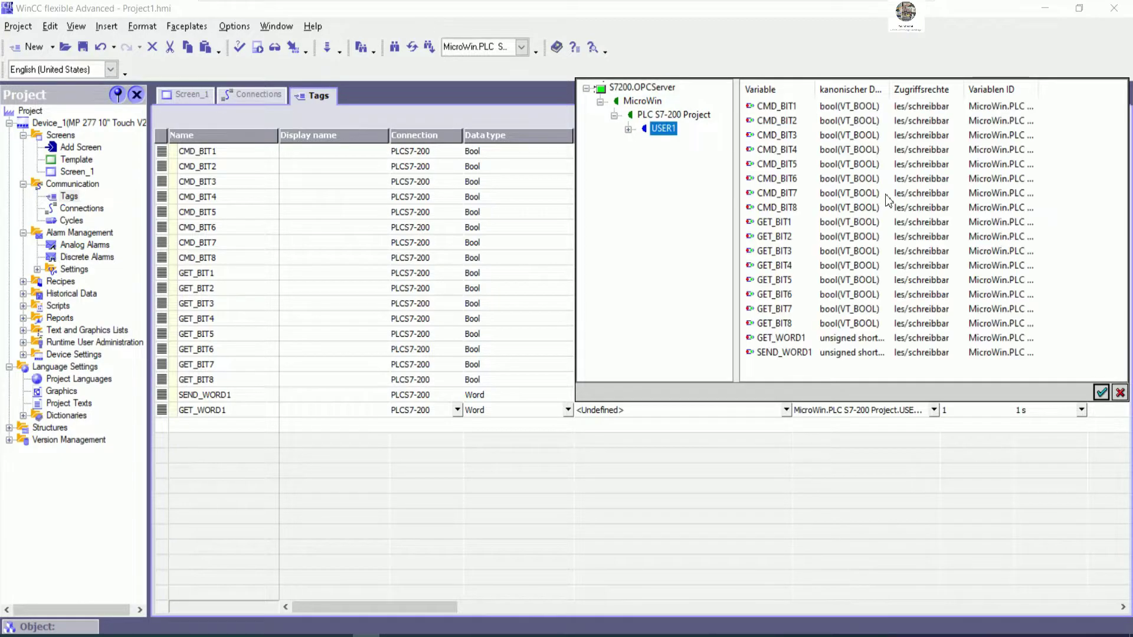
left_click(789, 339)
left_click(1101, 392)
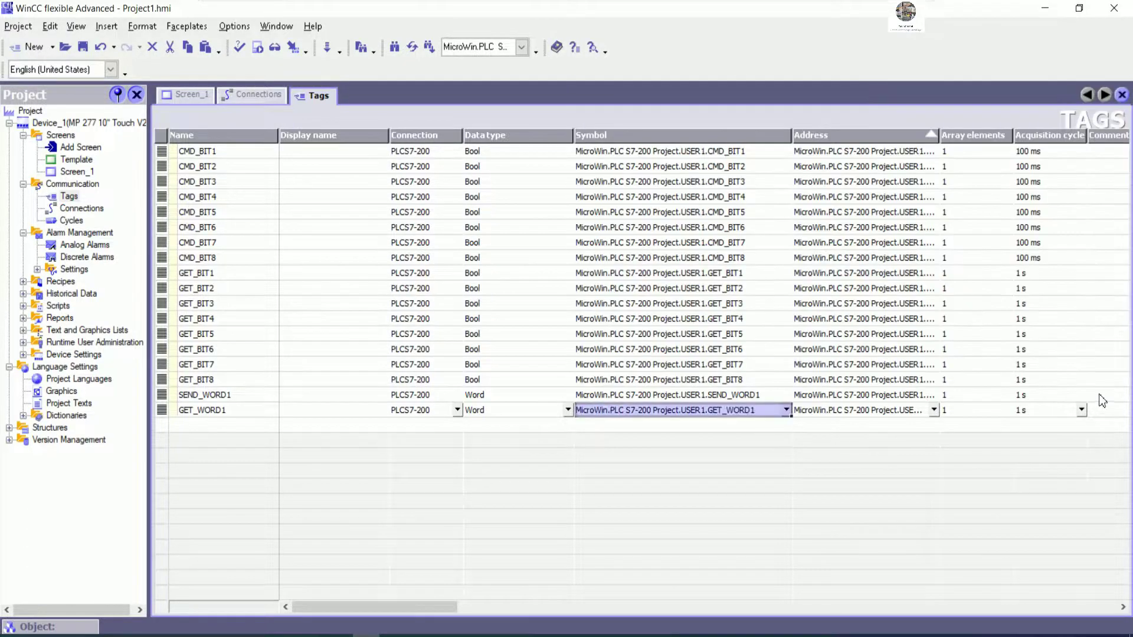
Copy CMD_BIT8's 100 ms acquisition cycle down to all tags from GET_BIT1 through GET_WORD1.
left_click(1060, 258)
left_click_drag(1086, 264, 1075, 408)
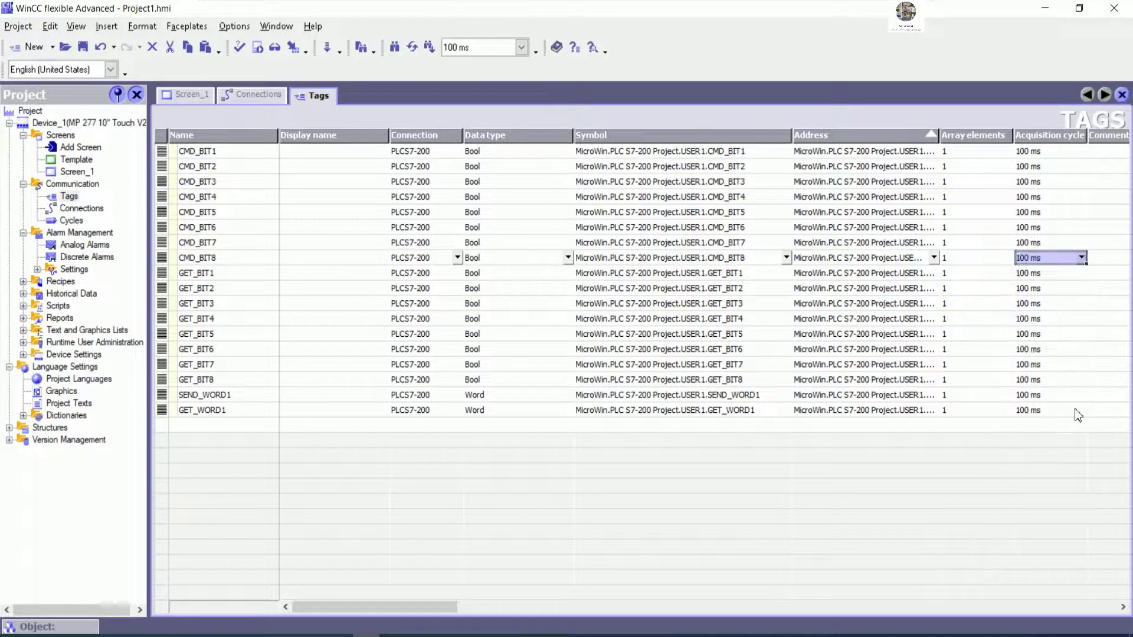
Save the project as WINCCPROJECT in the Modbus RTU folder on the desktop.
left_click(83, 46)
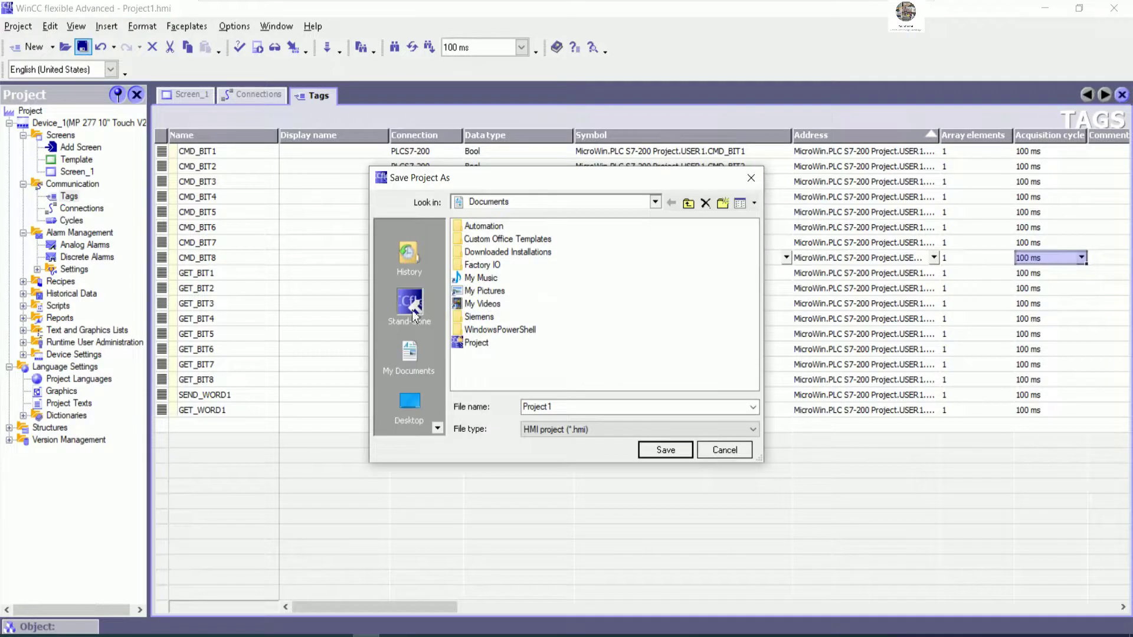
left_click(415, 416)
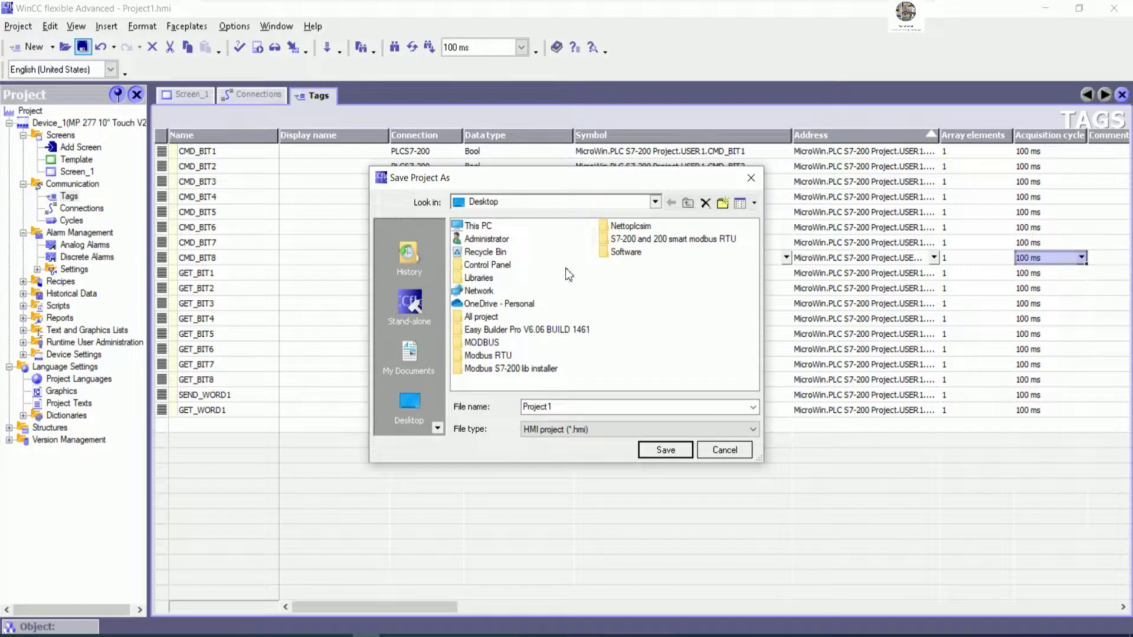
double_click(495, 356)
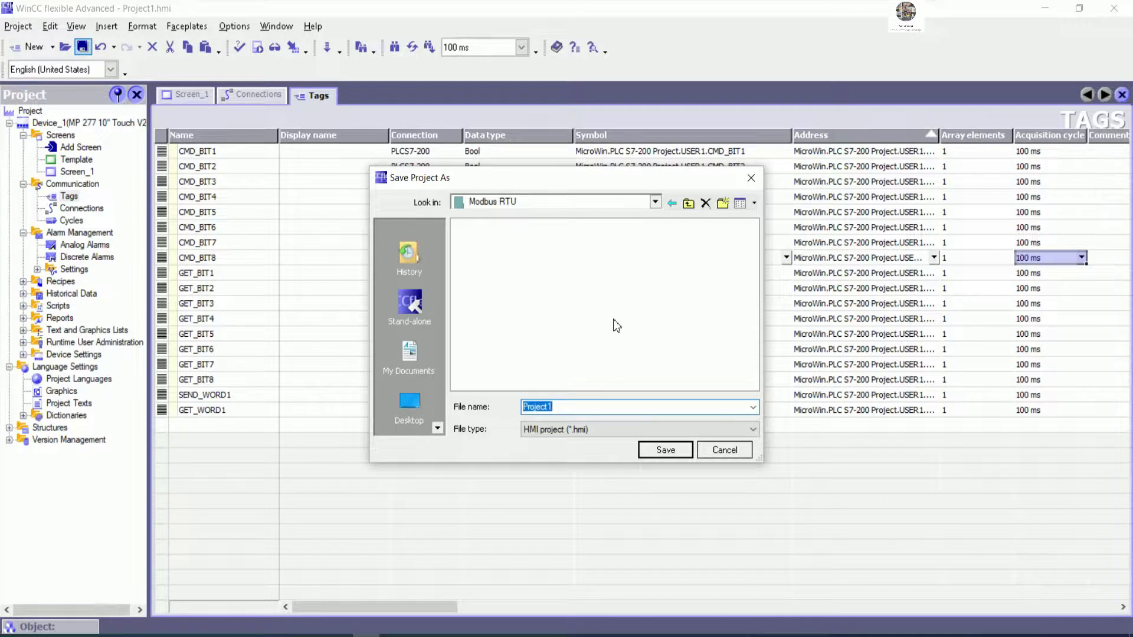
type("WINCCPROJECT")
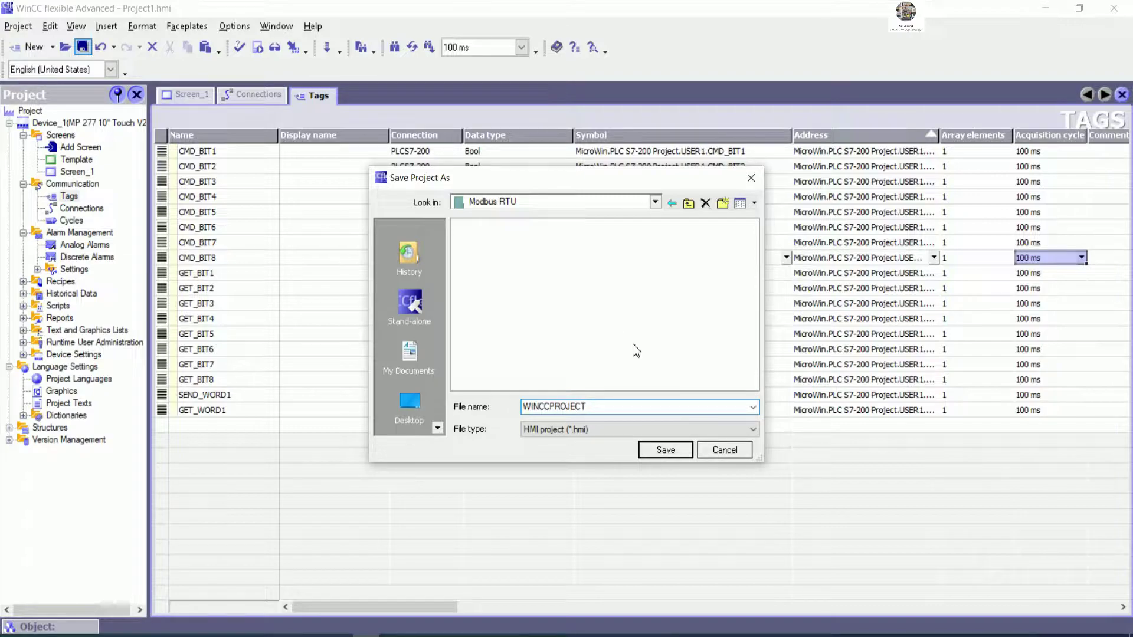
left_click(668, 449)
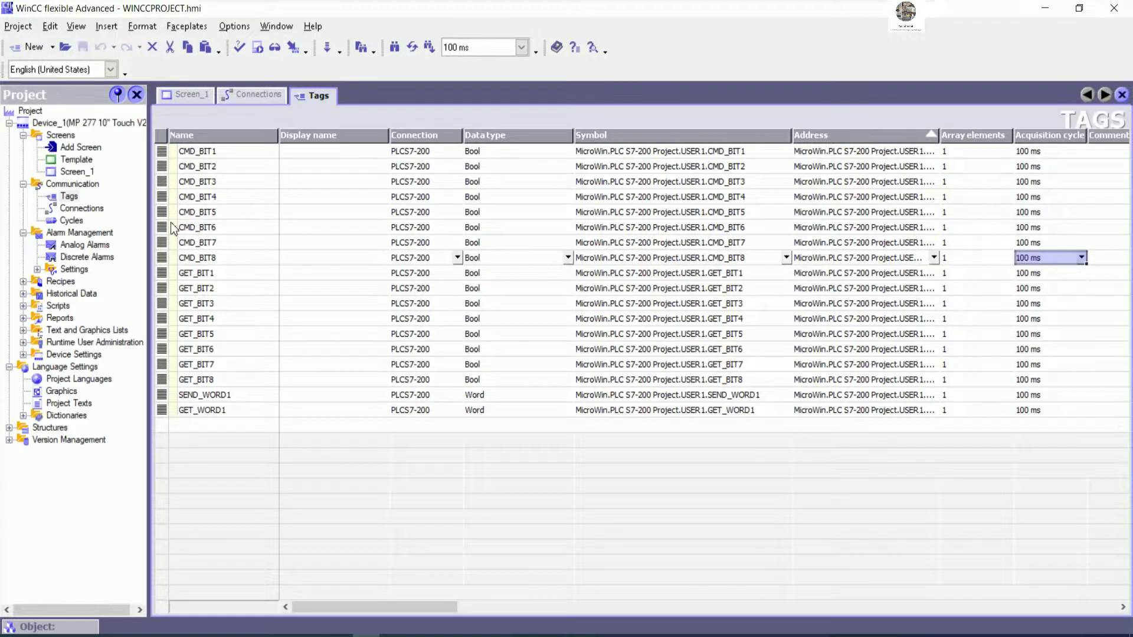
Open Screen_1 and place a new text field in the upper-left corner of the screen area.
left_click(89, 173)
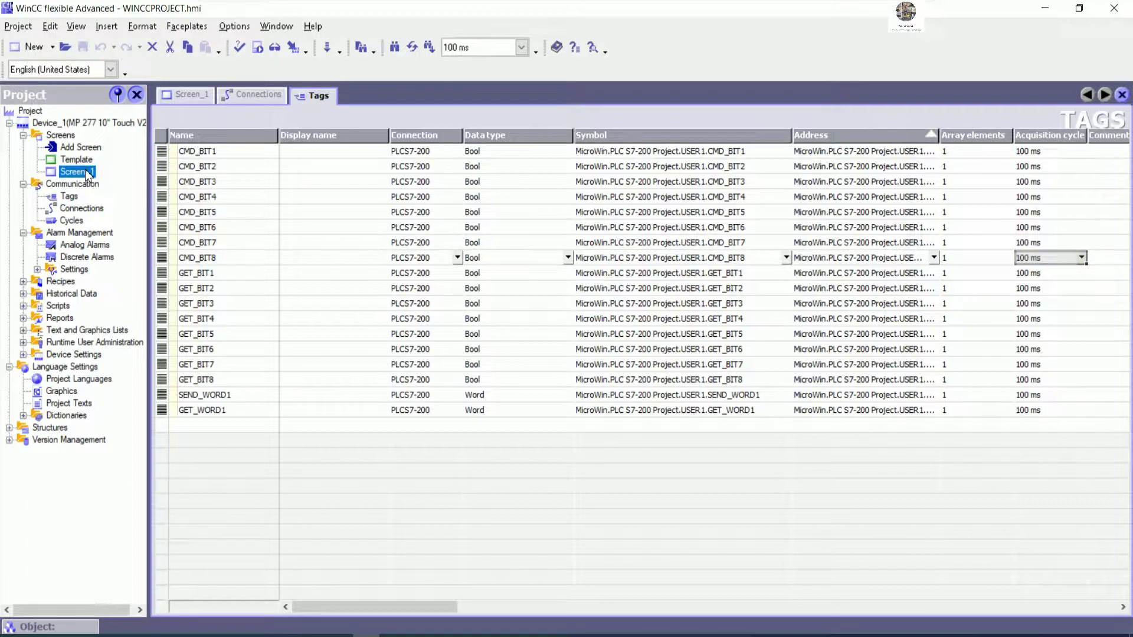
double_click(87, 171)
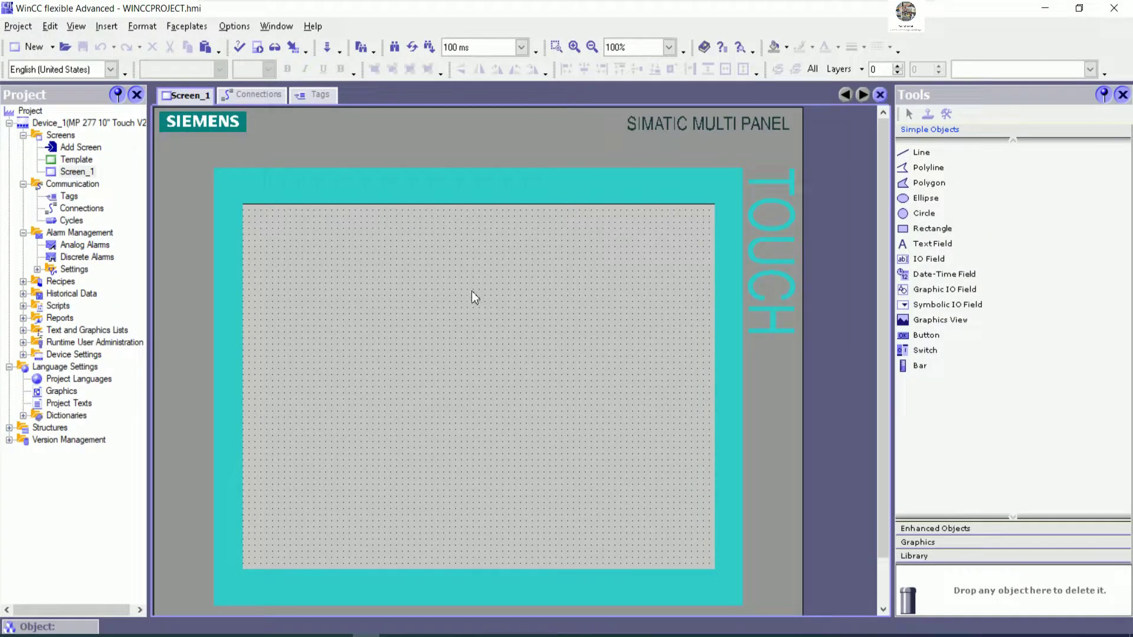
scroll(473, 292, "down", 1)
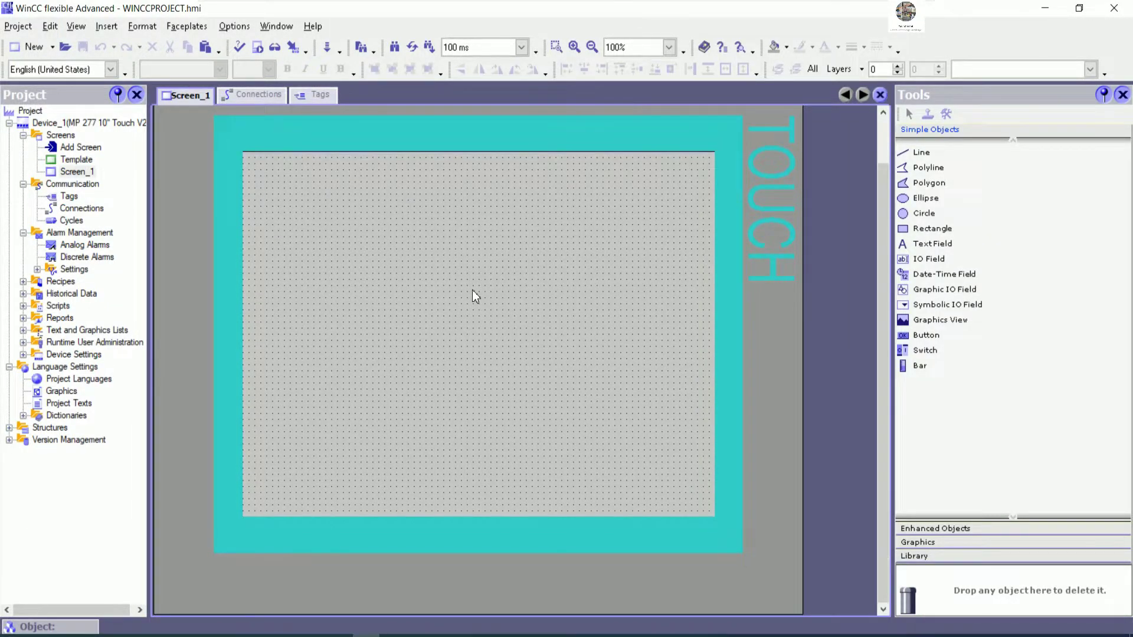
left_click(933, 243)
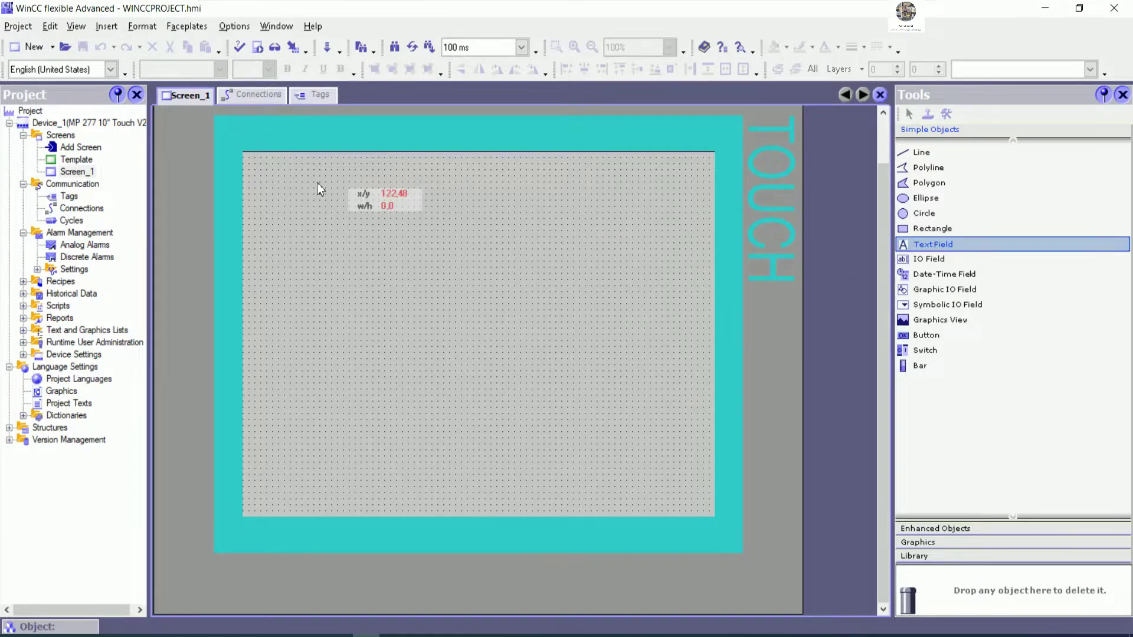
left_click_drag(254, 163, 517, 239)
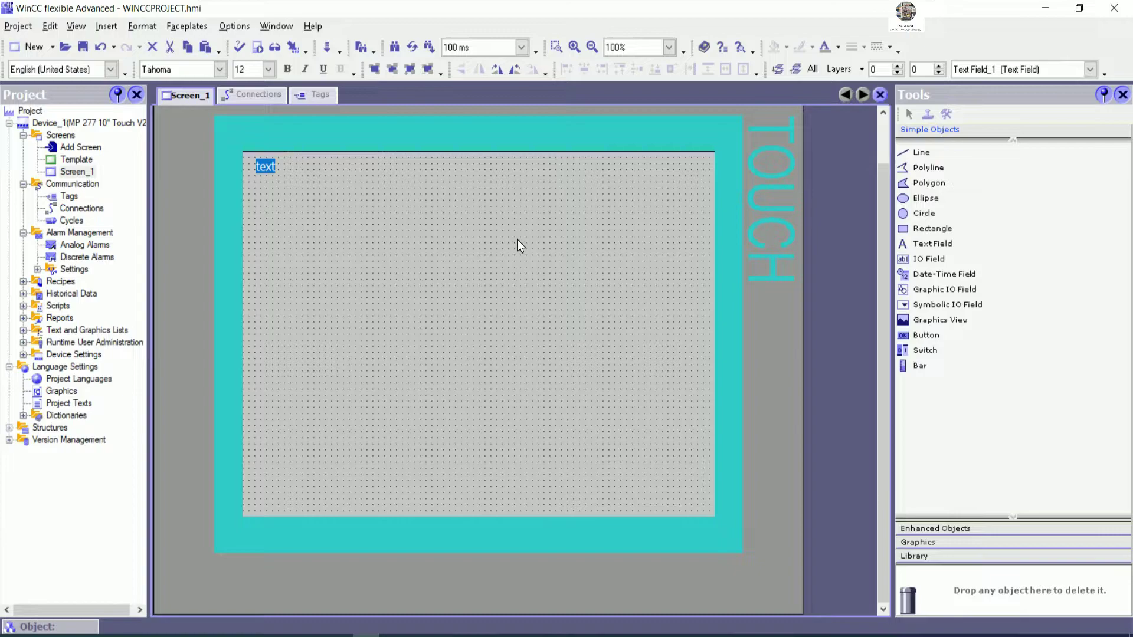
Enter "LINK DATA BETWEEN PLC S7-200 WITH PLC S7-200 SMART" as the text of the new text field.
type("LINK DATA BE")
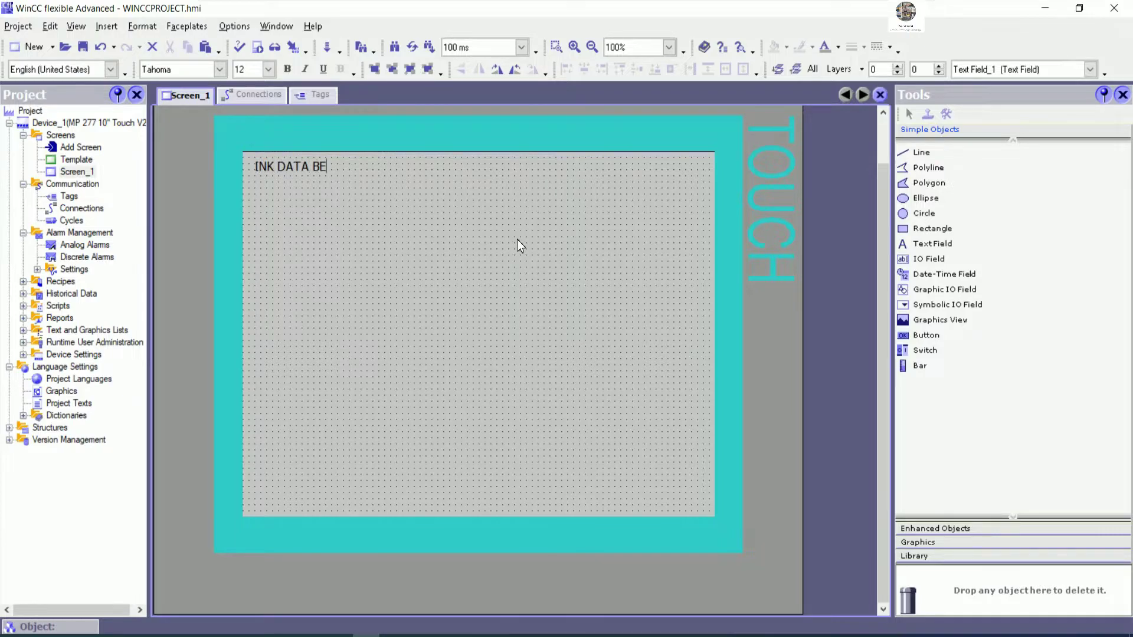
type("TWEEN PL C")
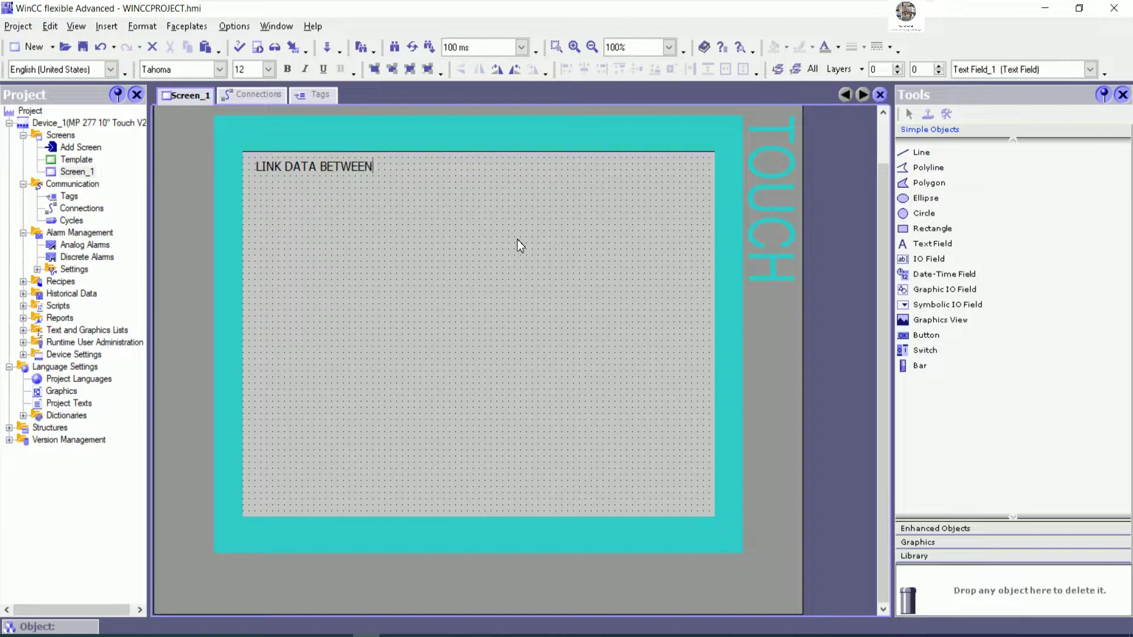
key("BackSpace")
key("BackSpace")
type("C")
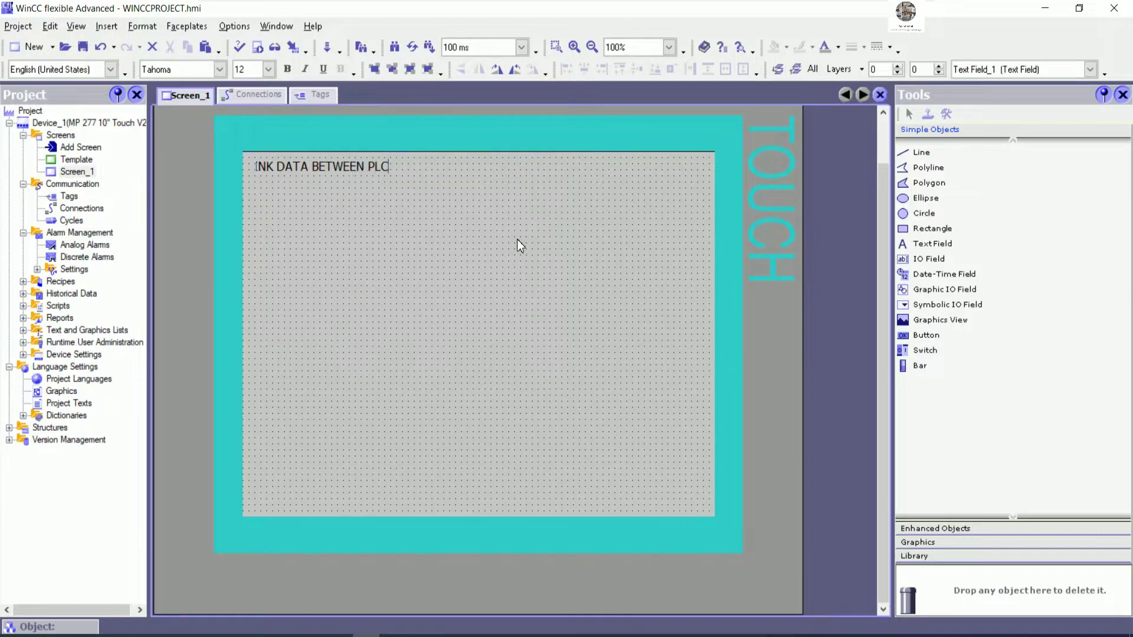
type(" S7-")
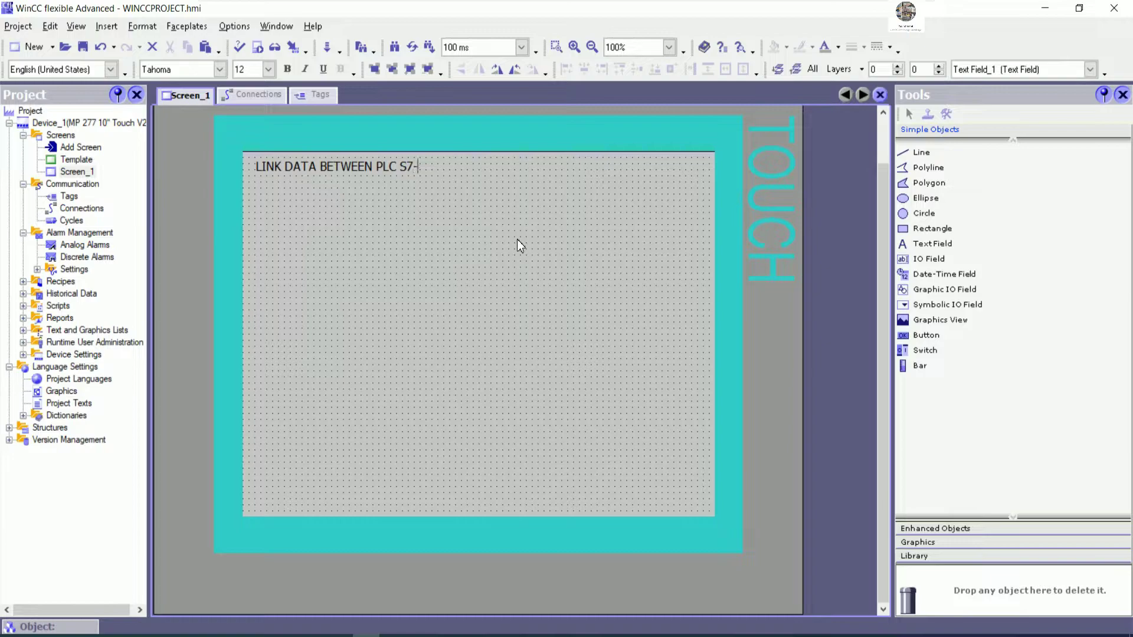
type("200 WITH PL C")
key("BackSpace")
key("BackSpace")
type("C S7-200 ")
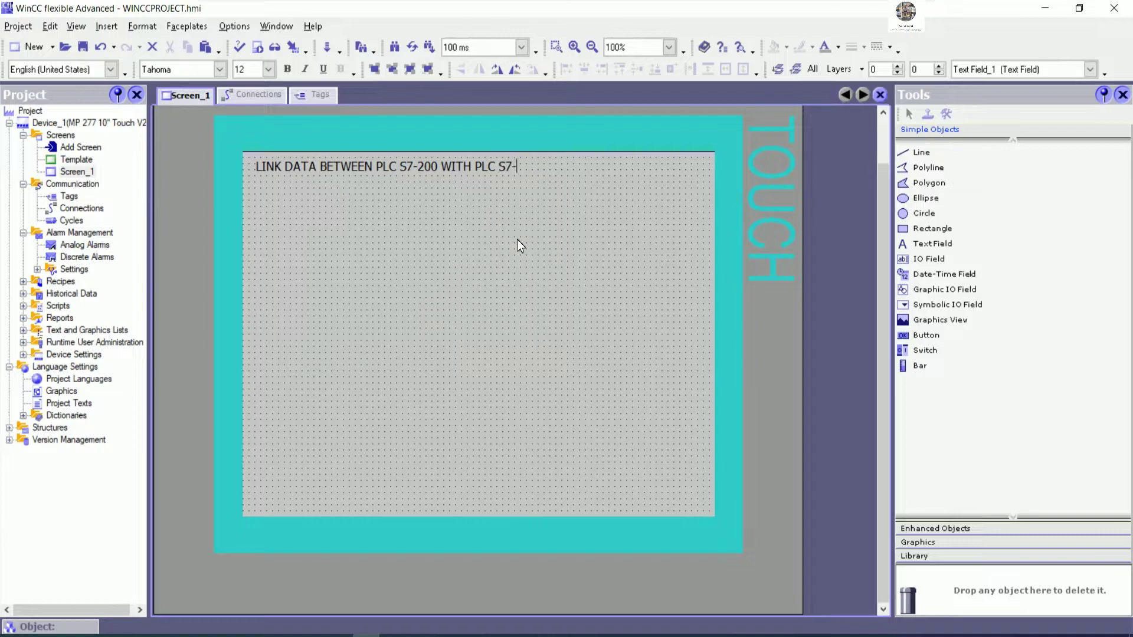
type("SMART")
left_click(517, 239)
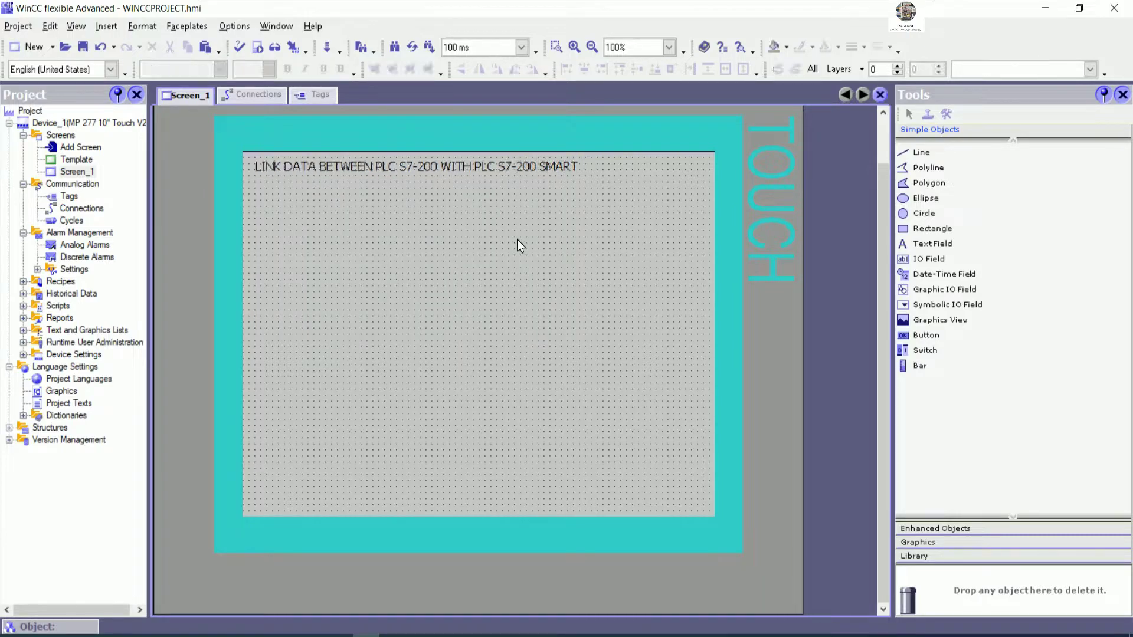
Try 22 and 18 as the title's font size and settle on 16.
left_click(506, 169)
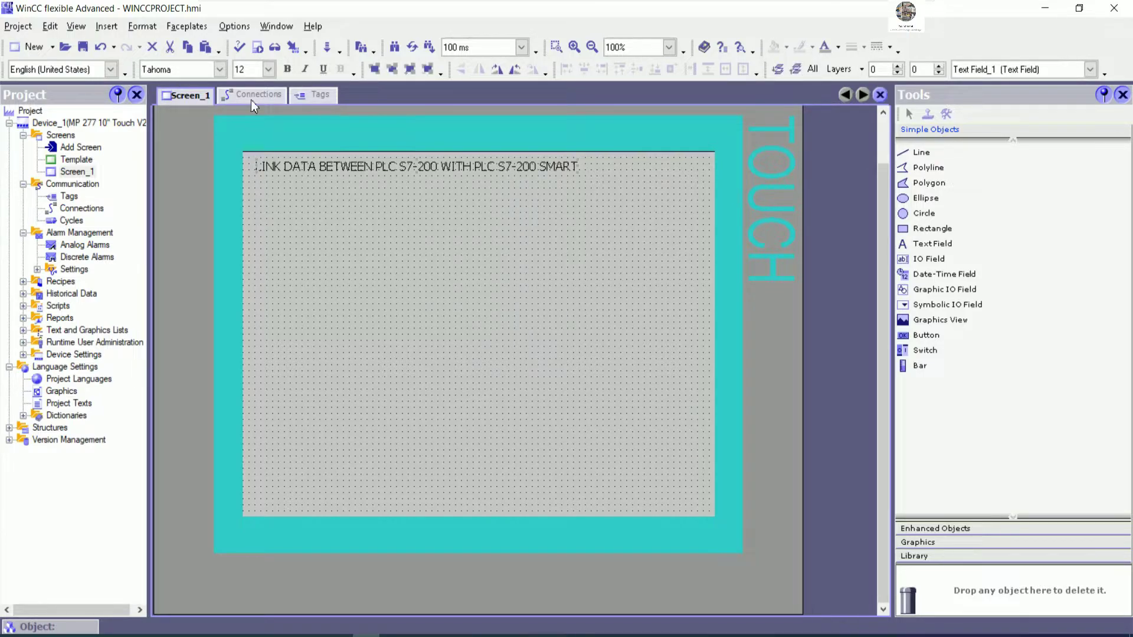
left_click(269, 73)
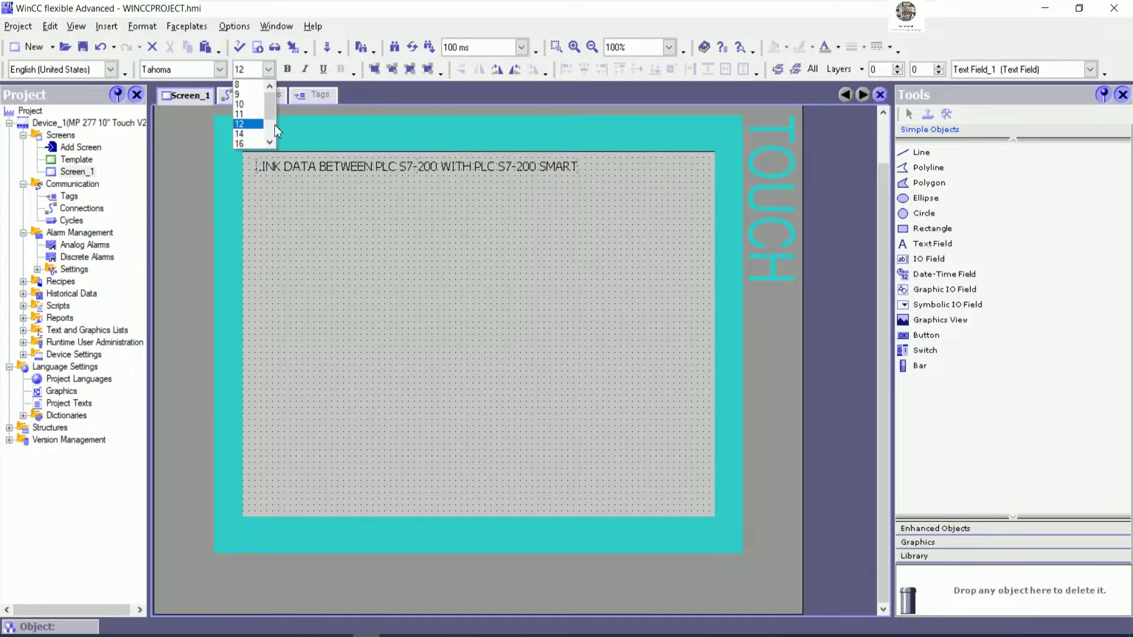
left_click(269, 142)
left_click(269, 142)
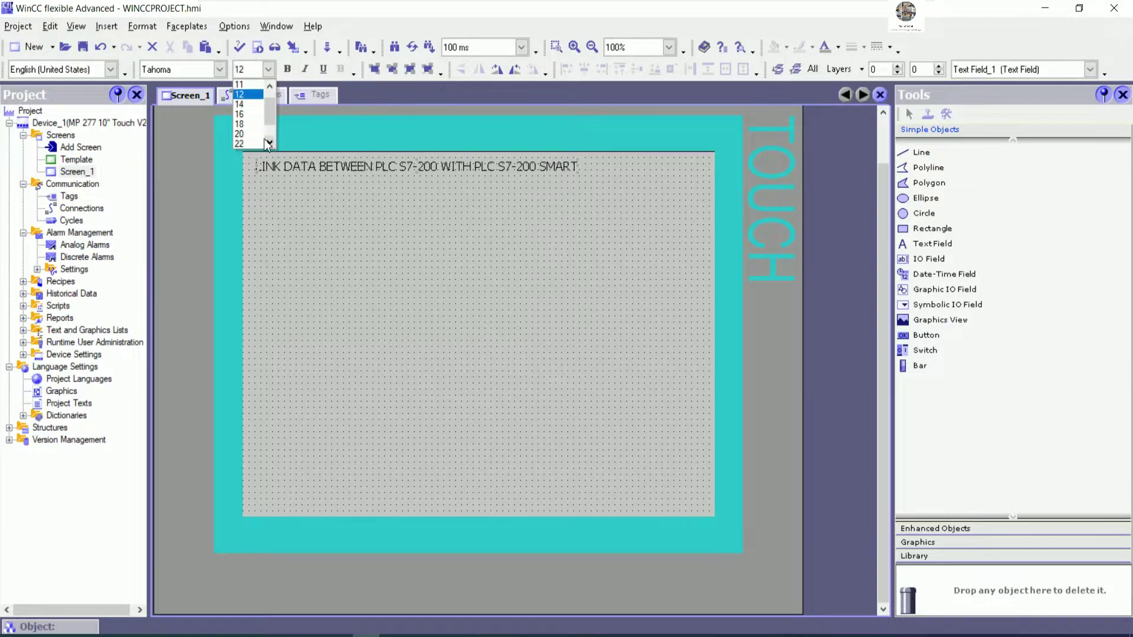
left_click(248, 144)
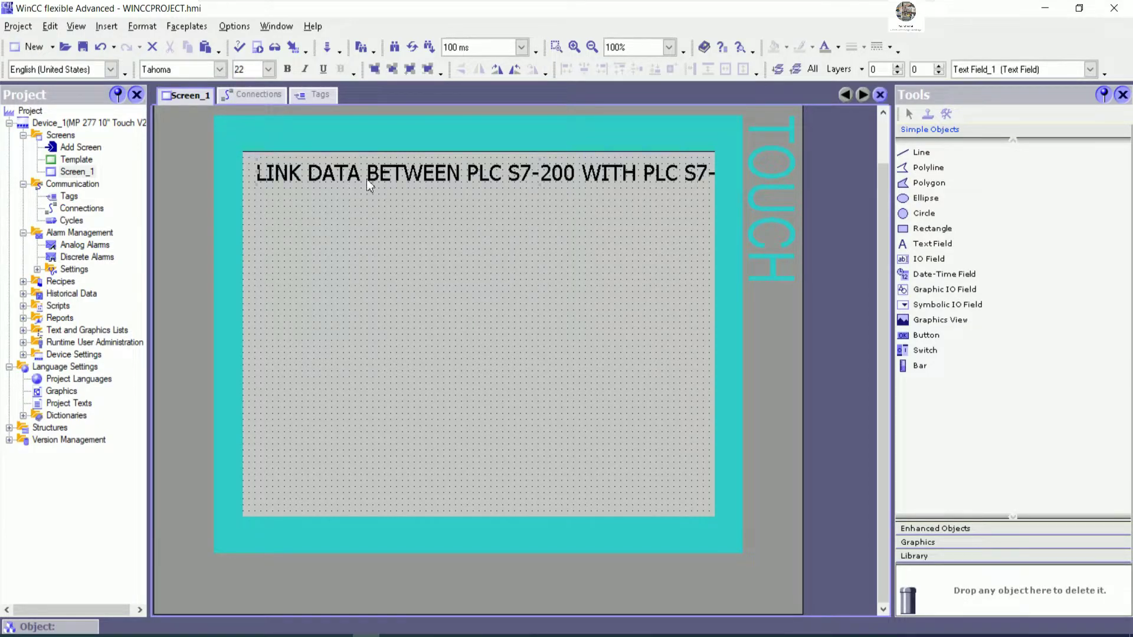
left_click(269, 69)
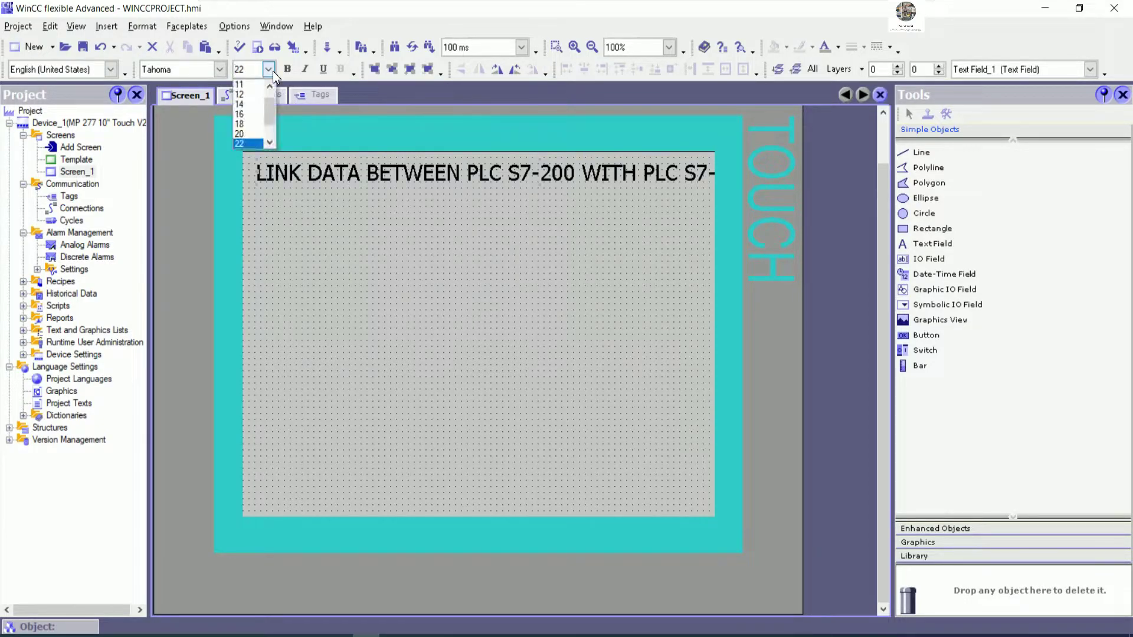
left_click(248, 124)
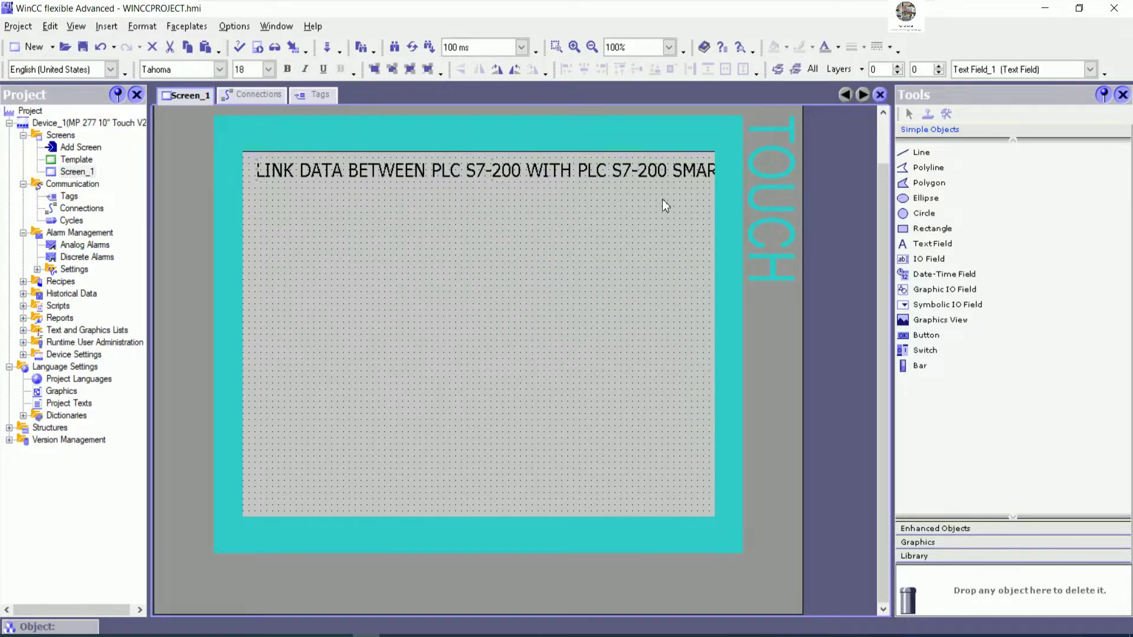
left_click(269, 70)
left_click(242, 134)
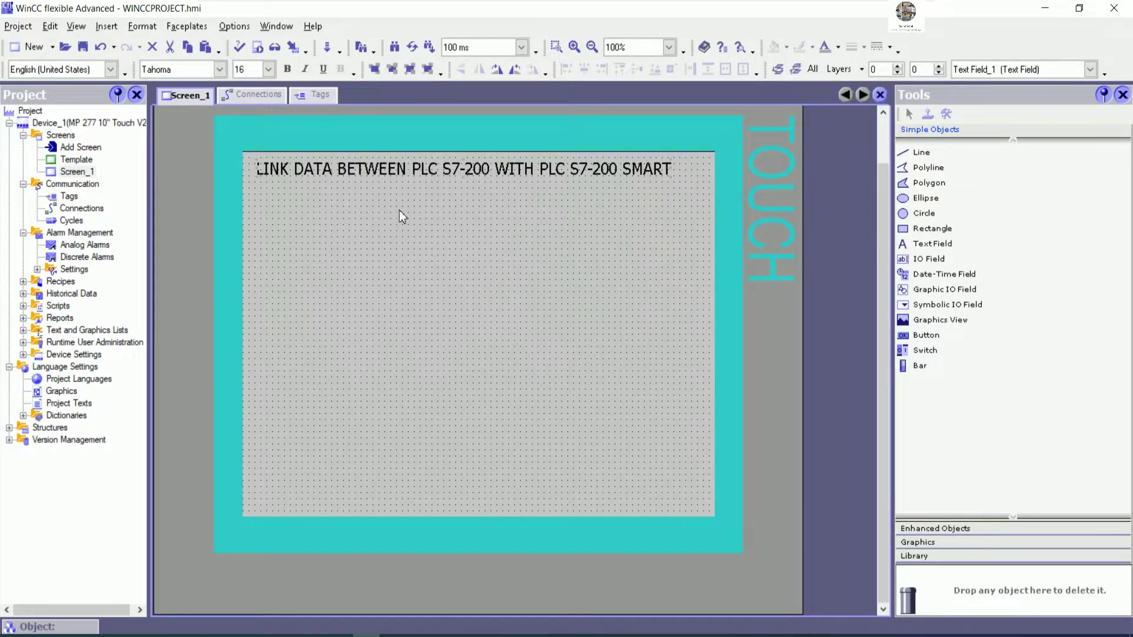
right_click(450, 168)
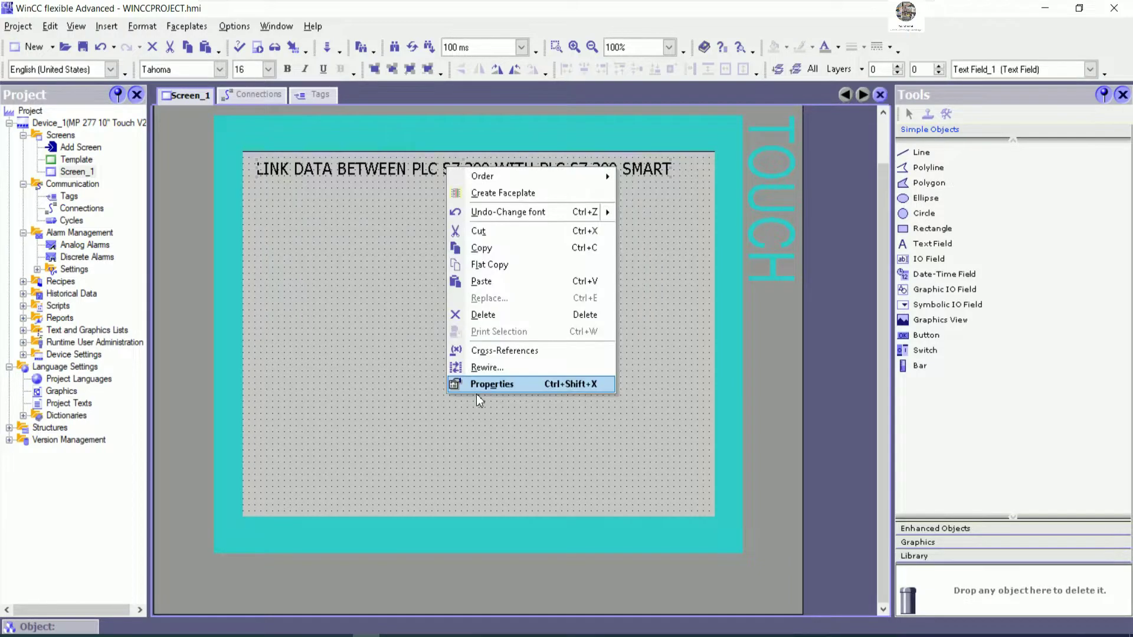
left_click(500, 375)
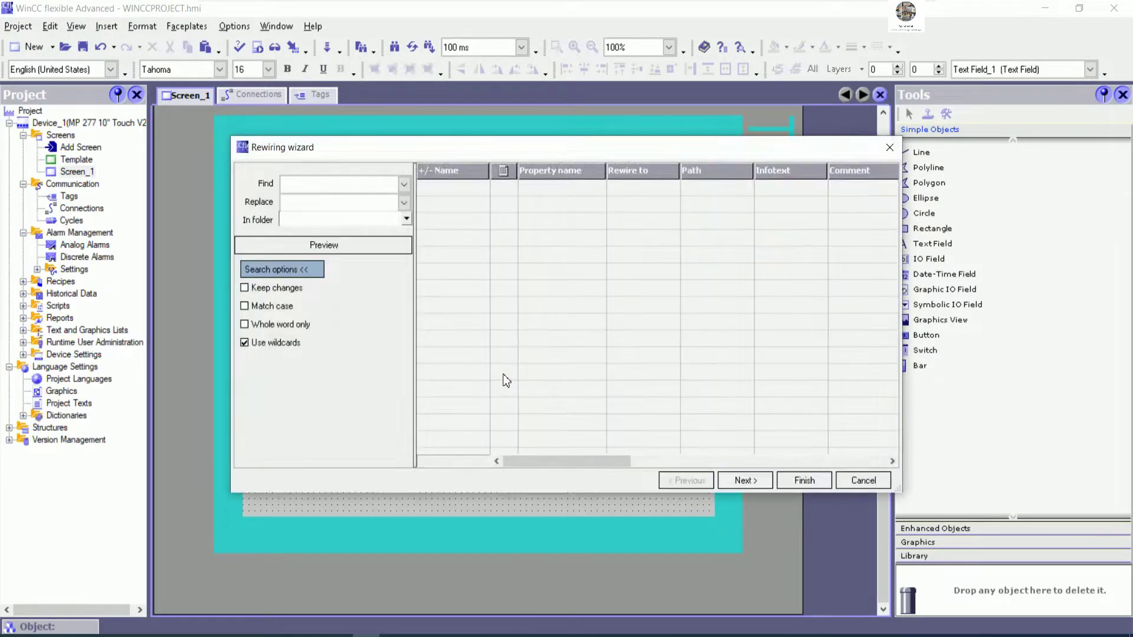
left_click(863, 482)
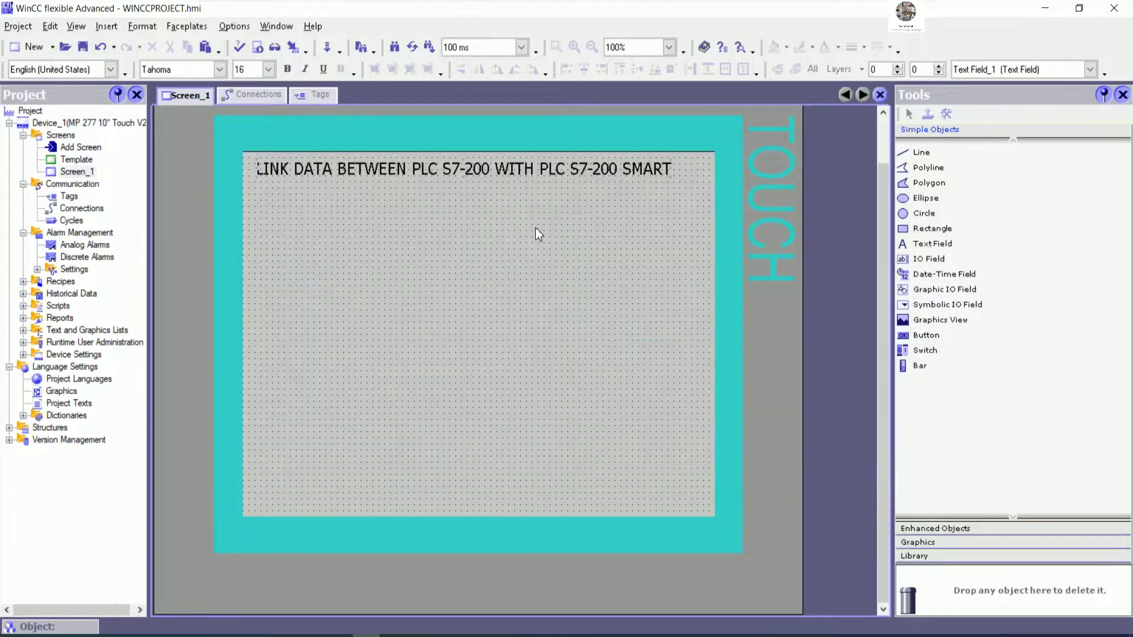
Turn off auto-sizing in the title text field's layout properties and make the field slightly taller by extending its lower edge.
right_click(454, 171)
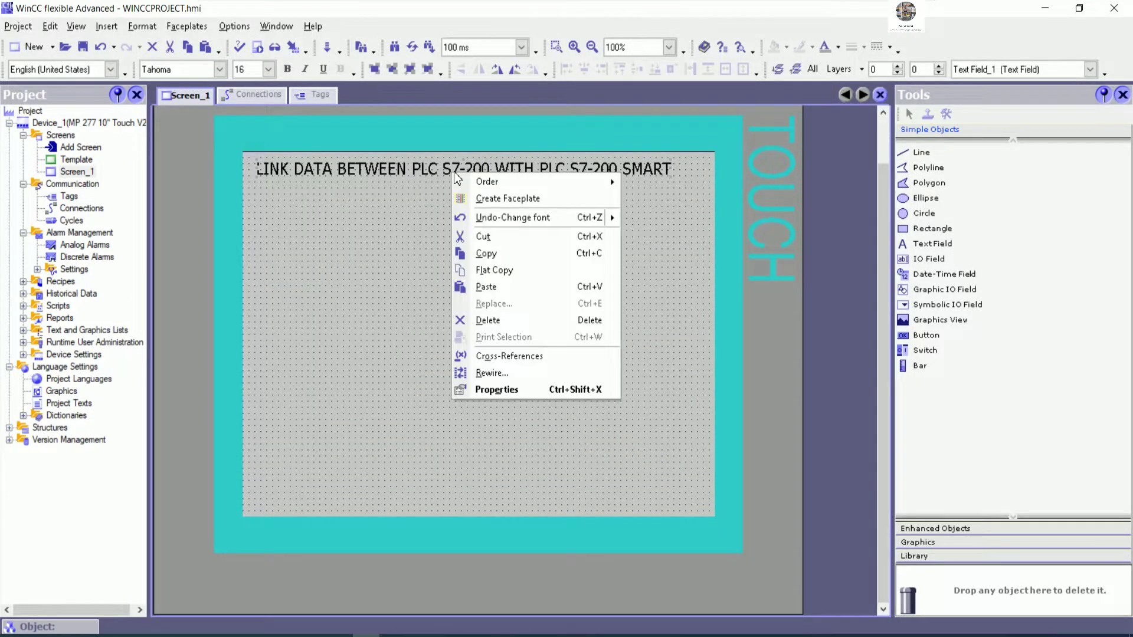
left_click(523, 390)
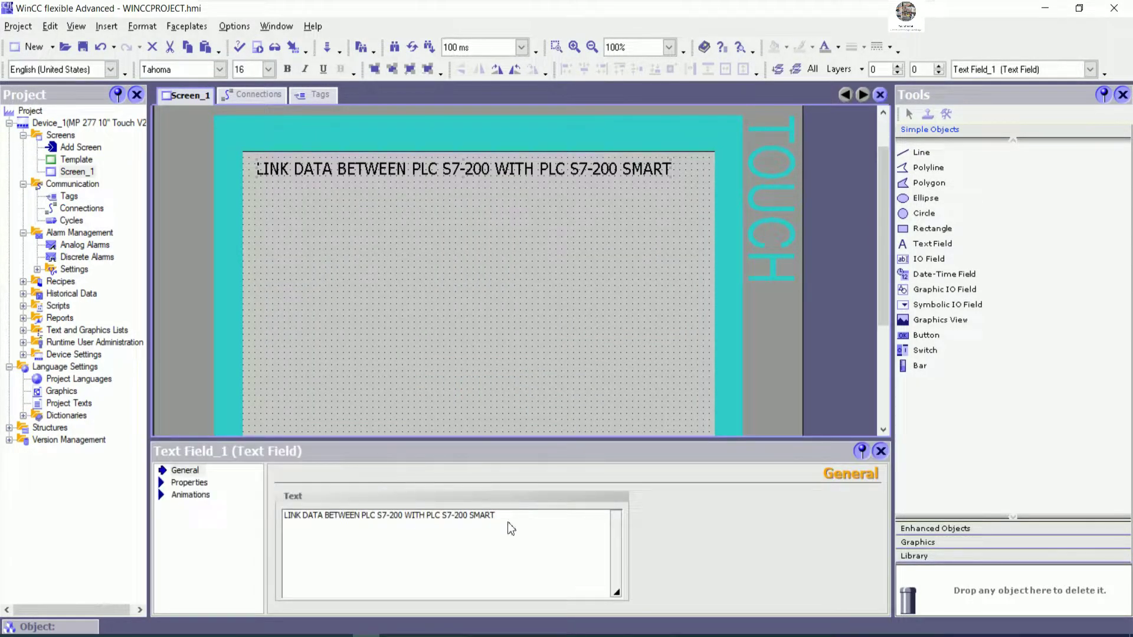
left_click(189, 495)
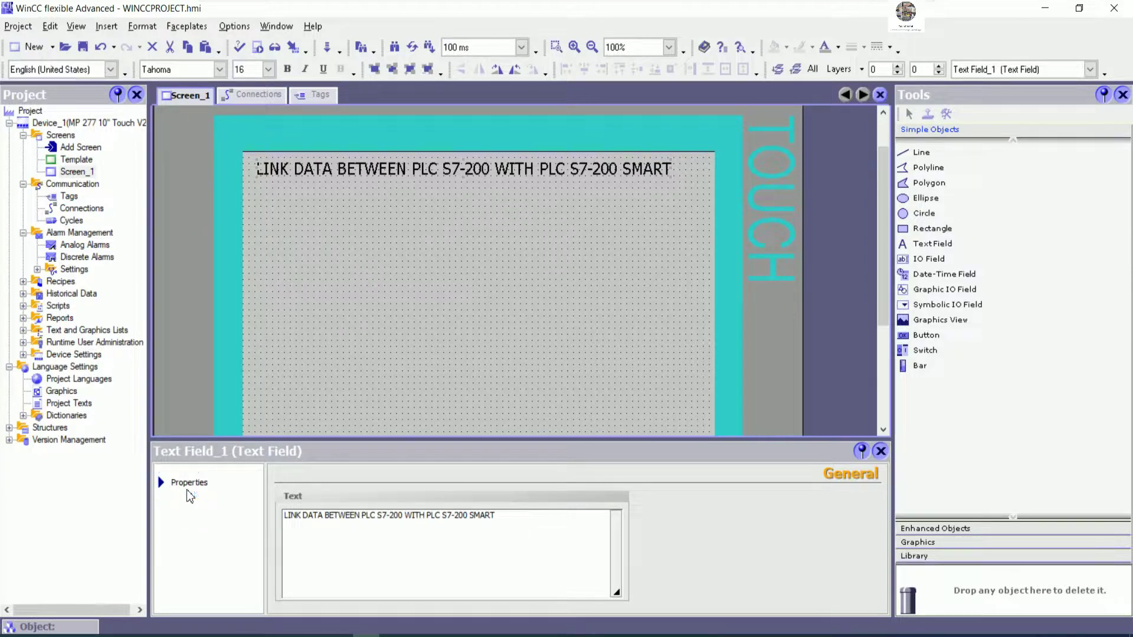
left_click(192, 482)
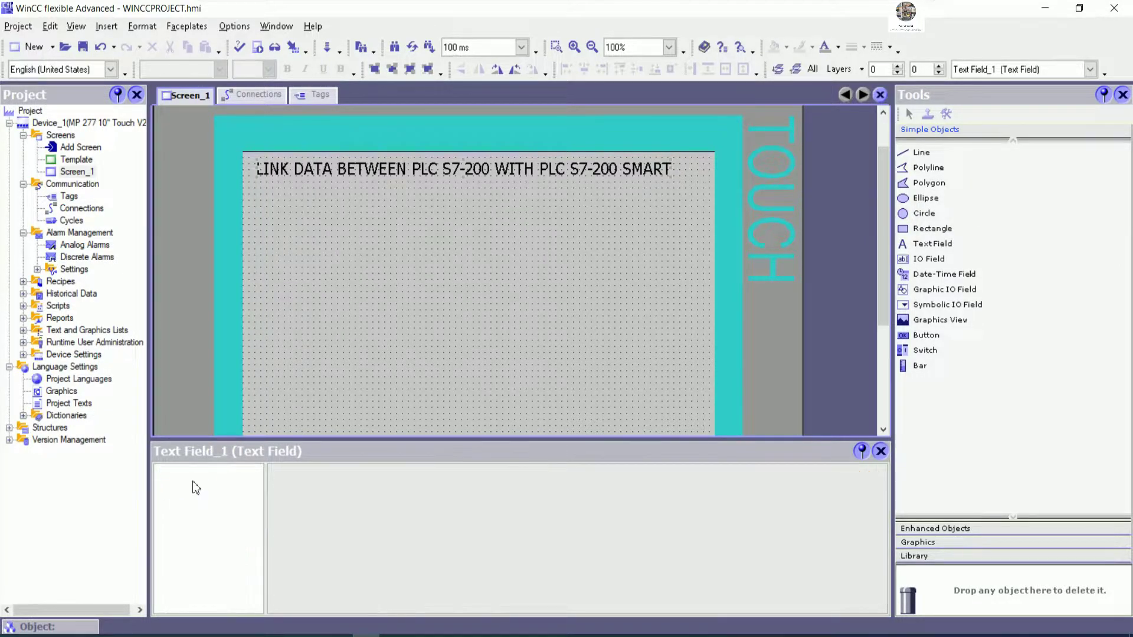
left_click(201, 495)
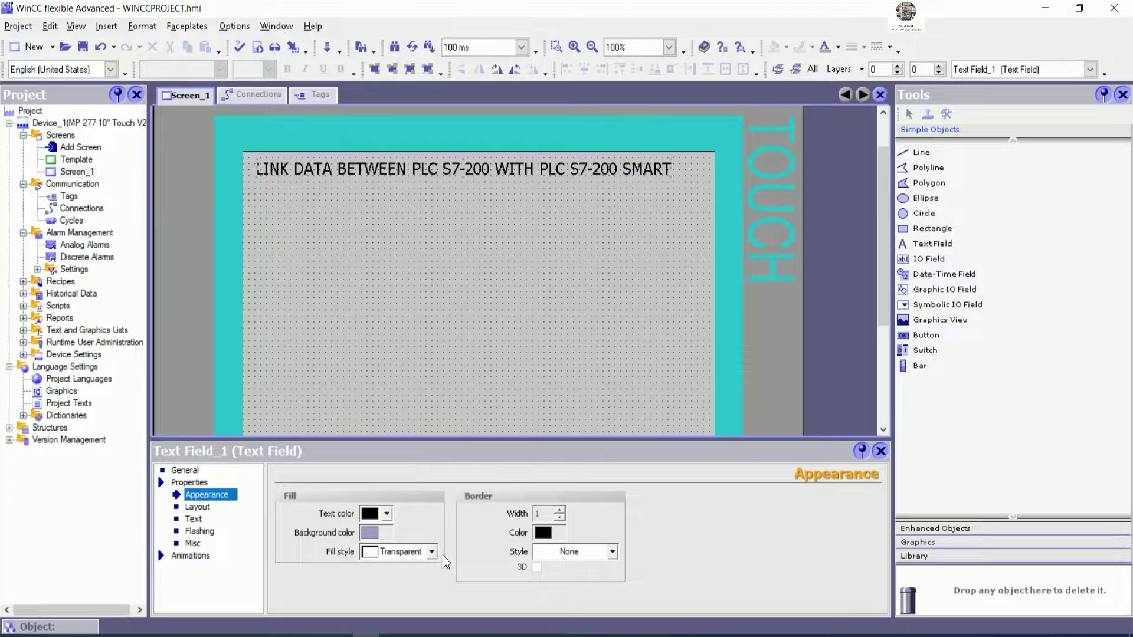
left_click(194, 482)
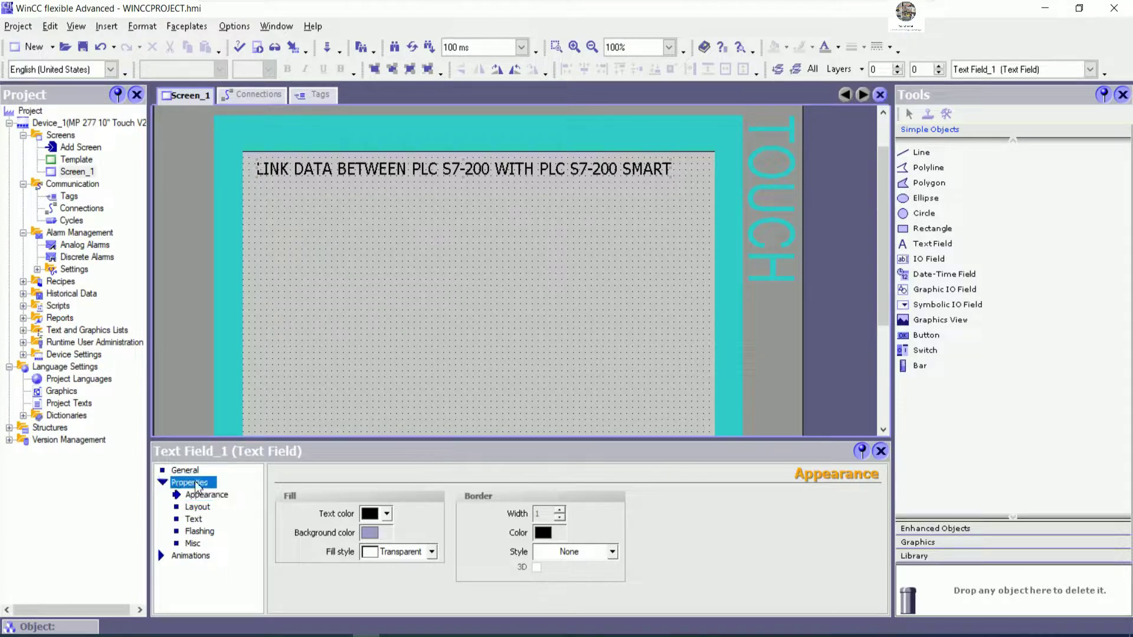
left_click(188, 483)
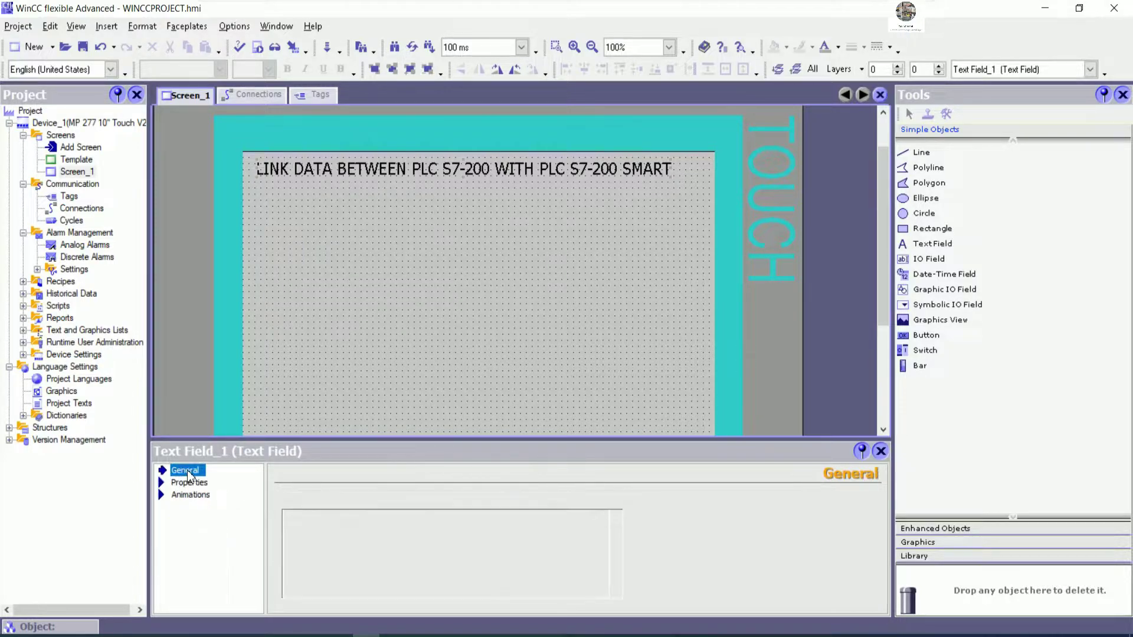
left_click(188, 483)
left_click(197, 508)
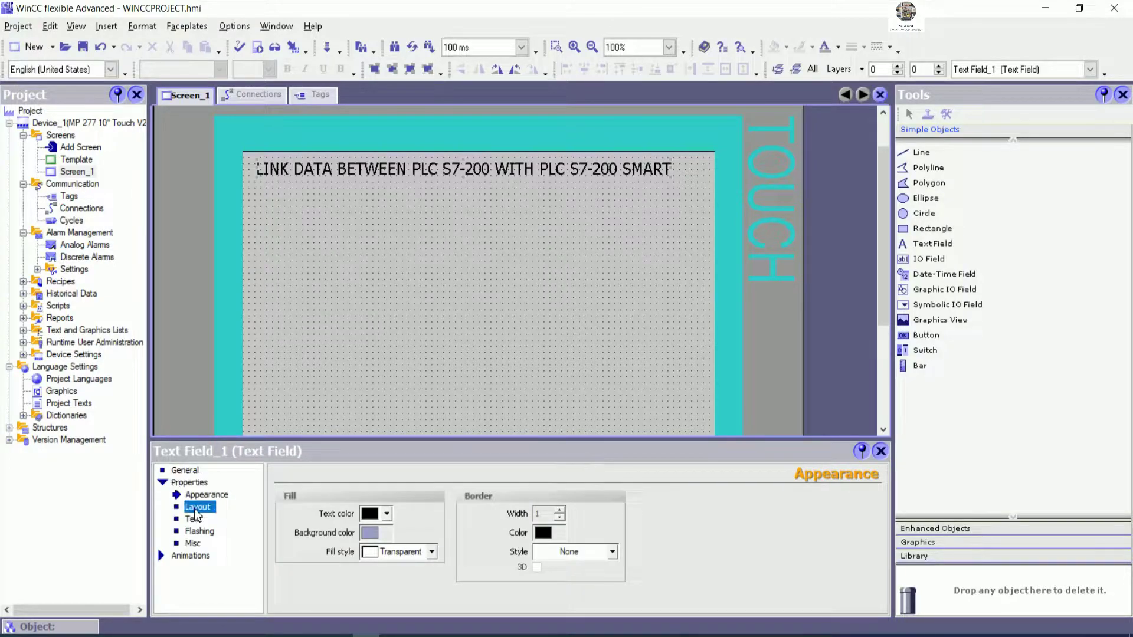
left_click(472, 511)
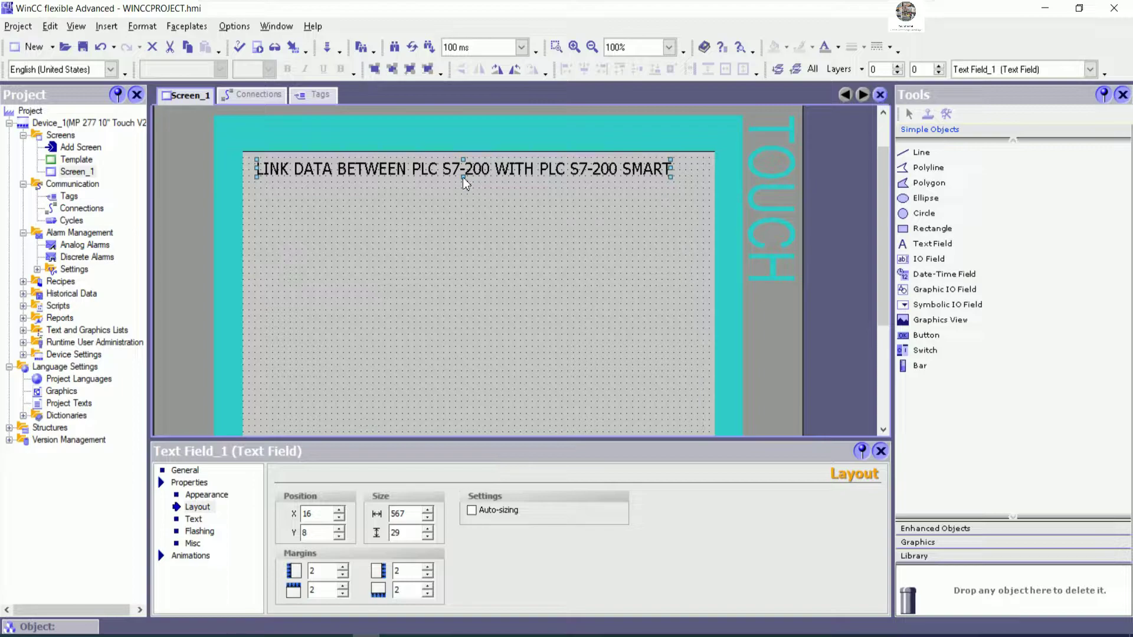
left_click_drag(464, 177, 464, 193)
Align the title's text horizontally to Center and vertically to Middle.
left_click(193, 520)
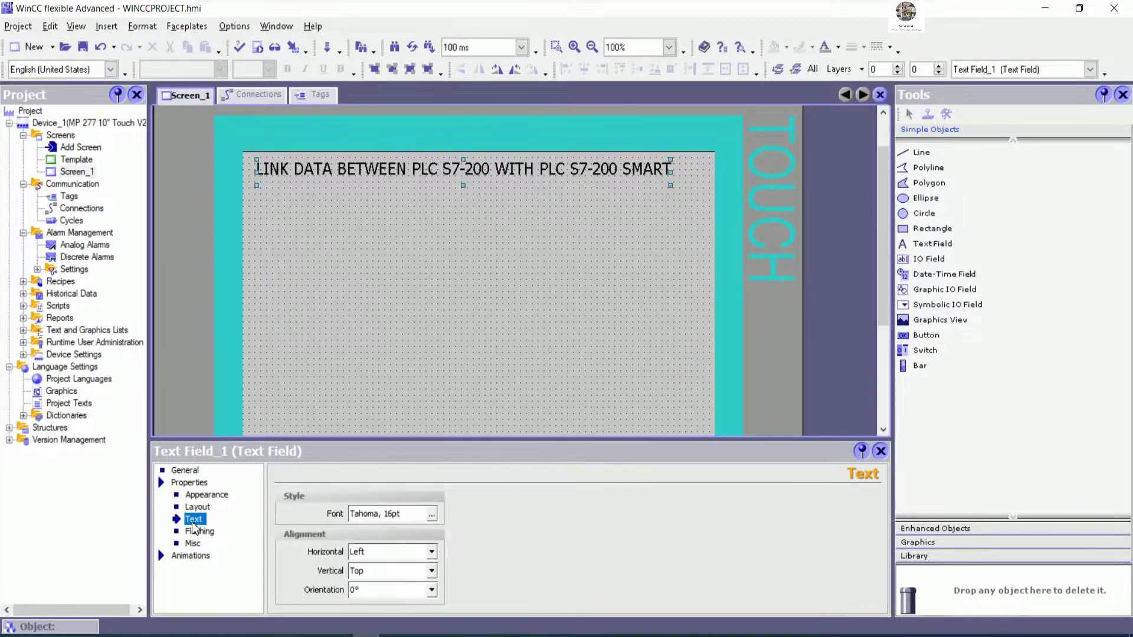
left_click(427, 553)
left_click(368, 573)
left_click(432, 571)
left_click(369, 590)
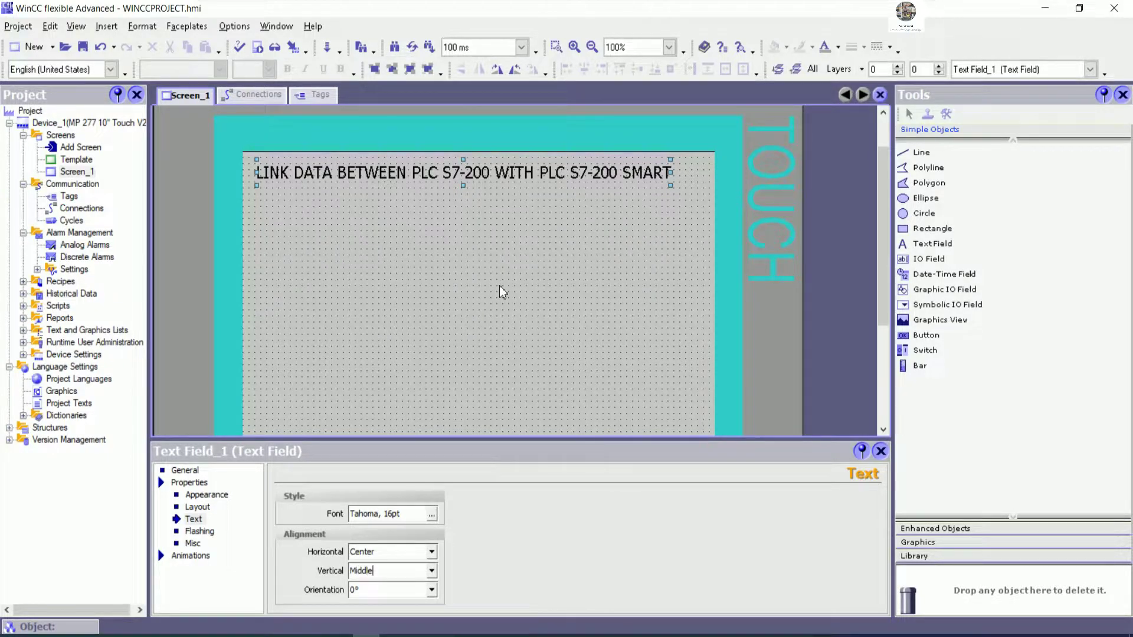
Move the title text field slightly to the right so it sits centred across the screen.
left_click(502, 285)
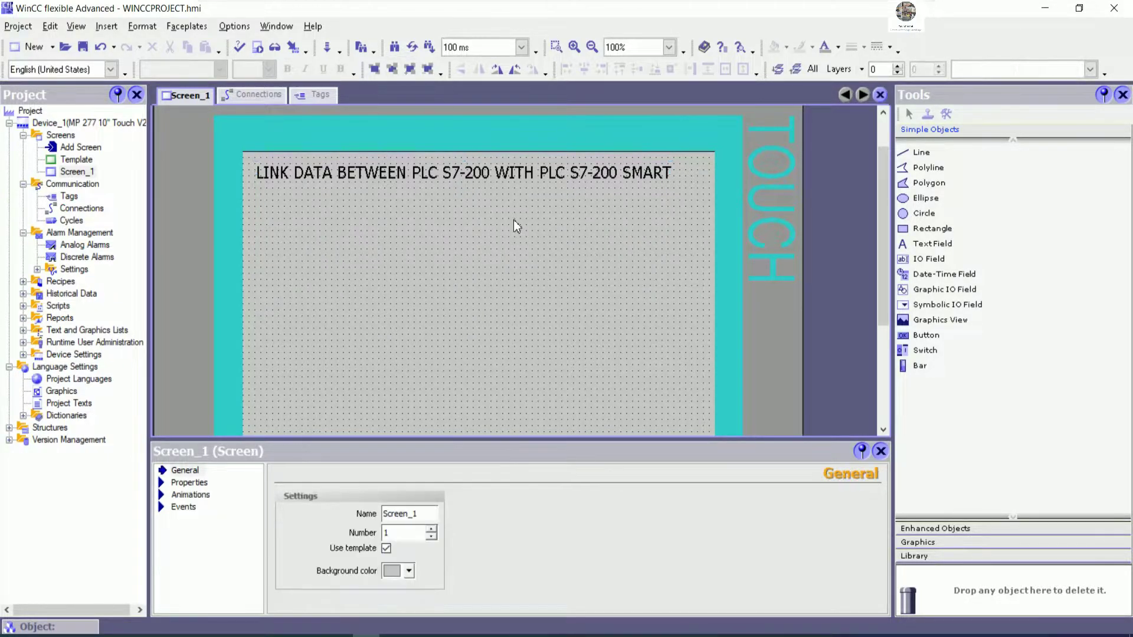
left_click(522, 176)
left_click_drag(524, 176, 540, 181)
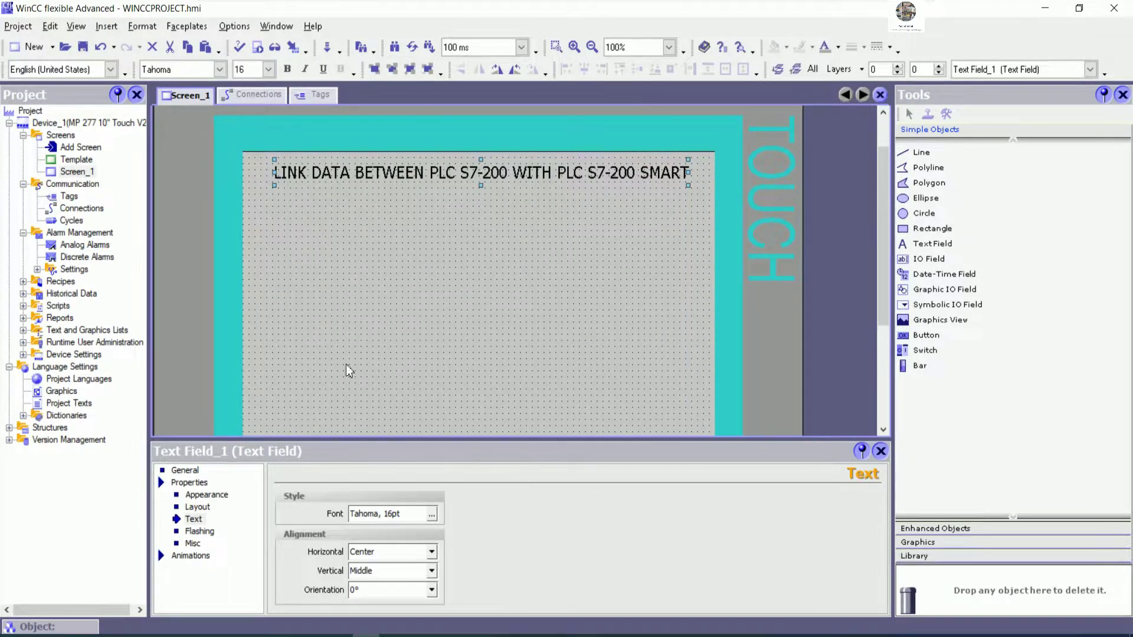
Try font size 18 for the title text field.
left_click(433, 514)
left_click(606, 320)
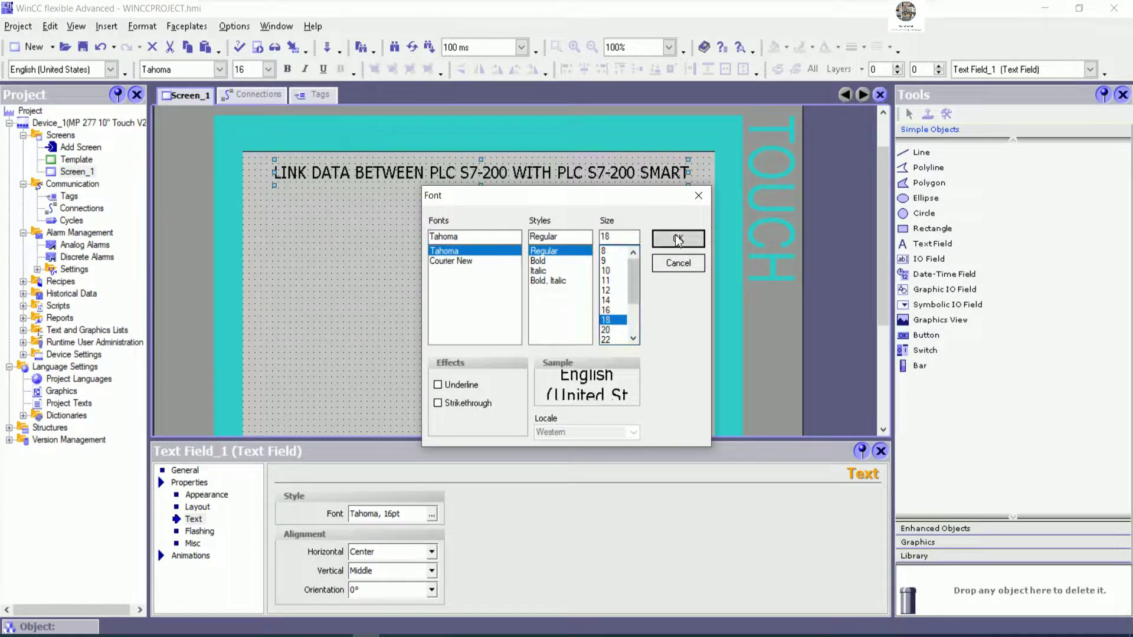
left_click(678, 238)
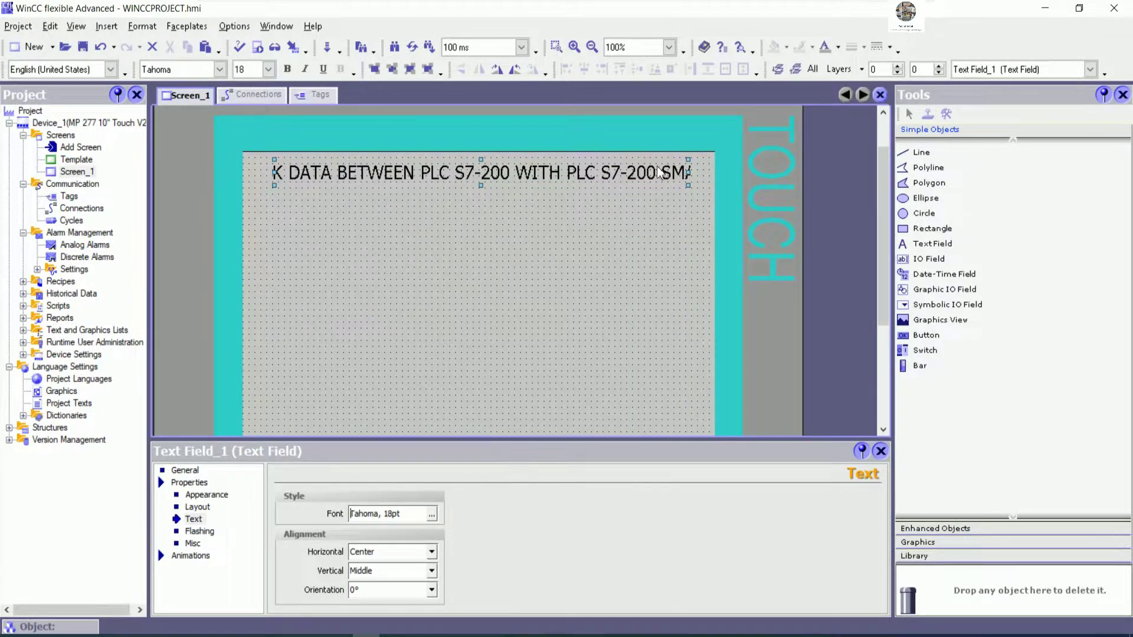
Widen the title text field on both sides to nearly the full screen width and set its font size to 17.
left_click_drag(688, 172, 707, 172)
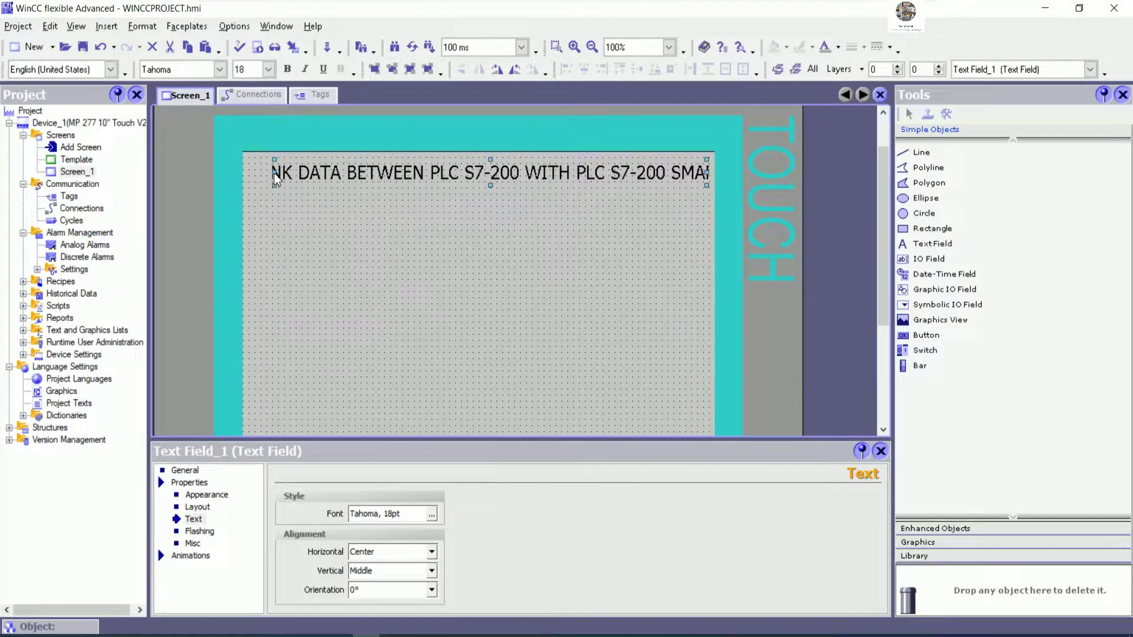
left_click_drag(274, 175, 247, 175)
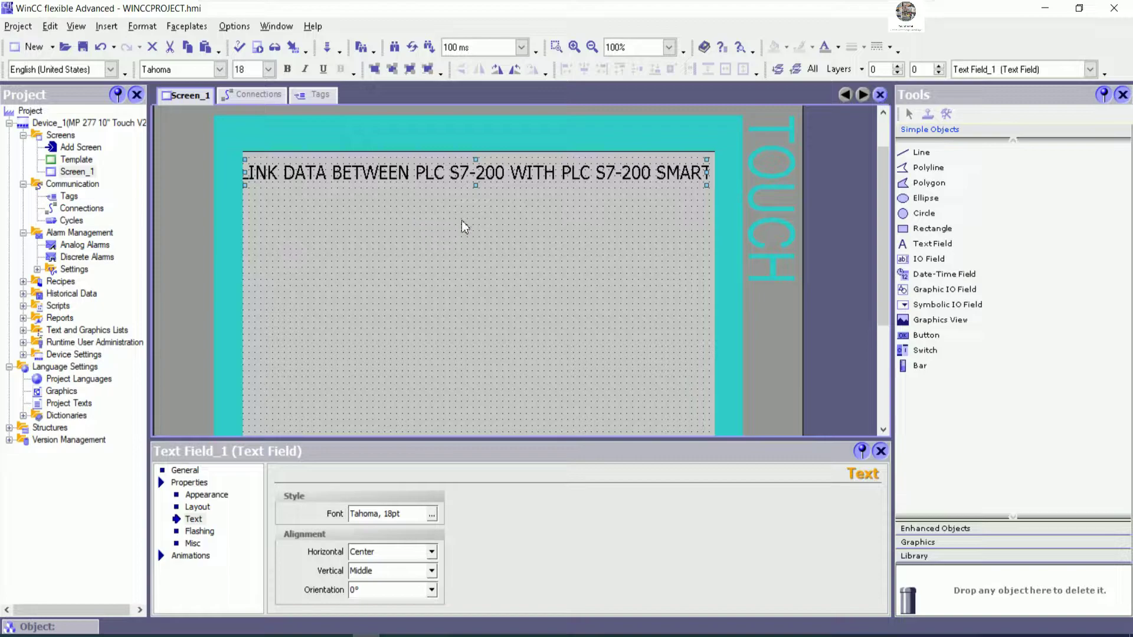
left_click(255, 71)
key("BackSpace")
type("7")
key("Return")
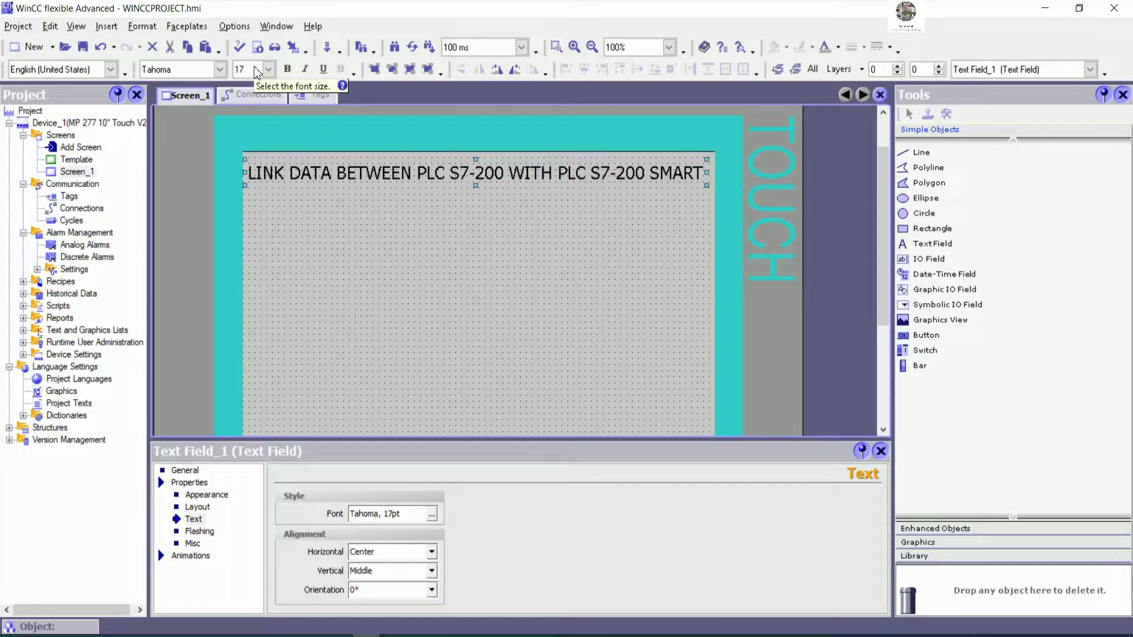
Nudge the title text field slightly right and up so it sits centred near the upper edge of the screen.
left_click(469, 279)
left_click(472, 171)
key("Right")
key("Right")
key("Right")
key("Right")
key("Right")
key("Right")
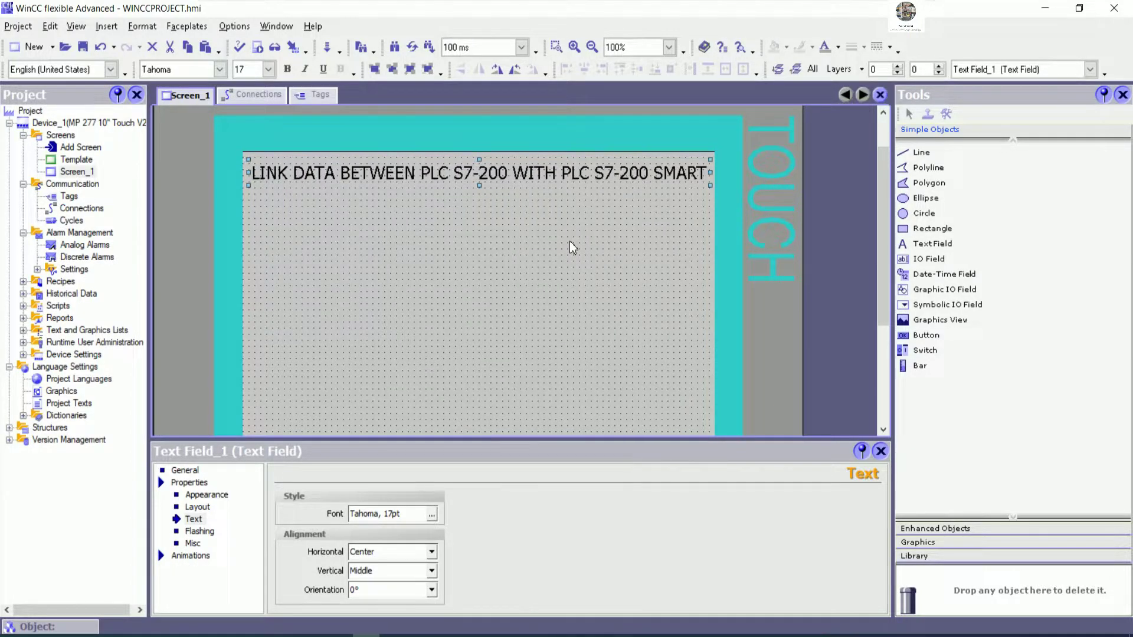
key("Up")
key("Up")
key("Up")
key("Up")
key("Up")
key("Up")
key("Up")
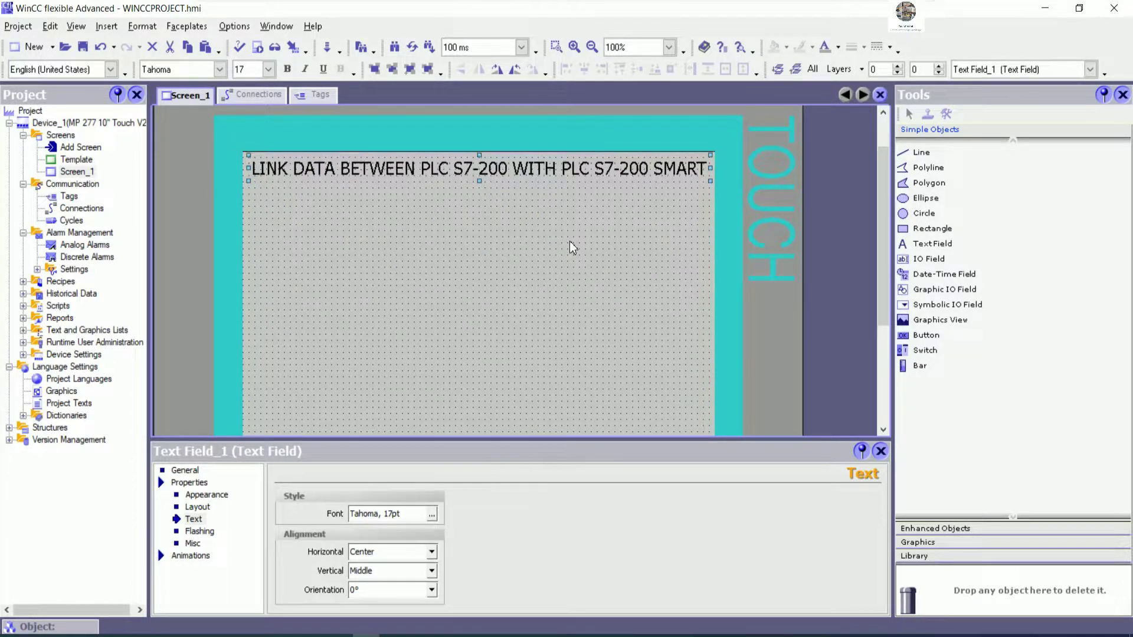
left_click(569, 251)
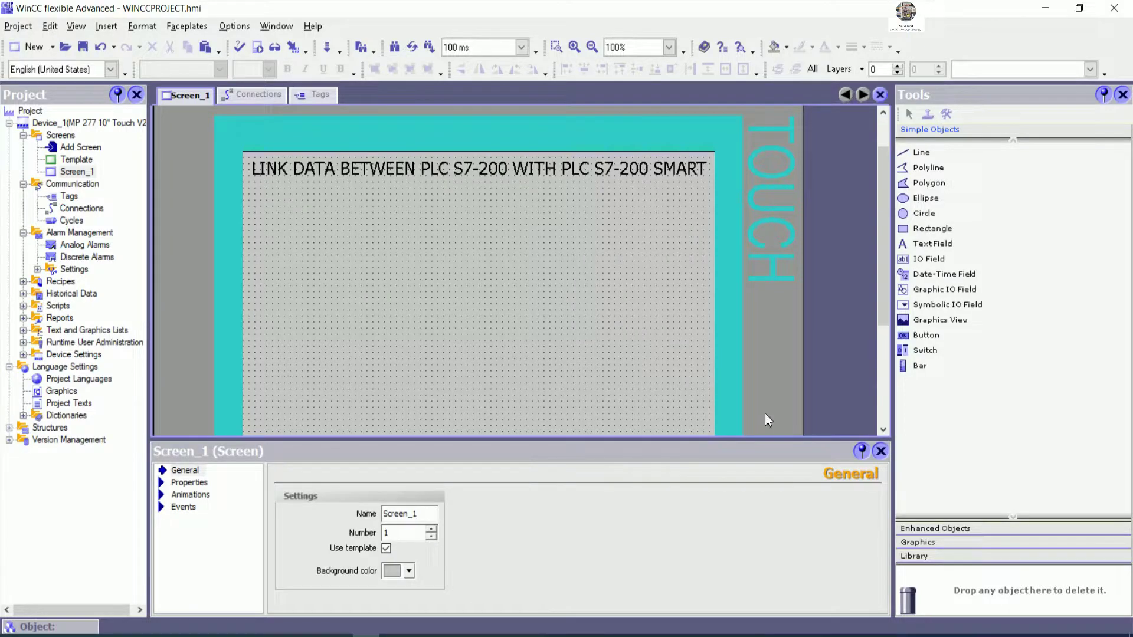
Hide the property view and draw a vertical line from just below the title to the lower edge of the screen.
left_click(881, 451)
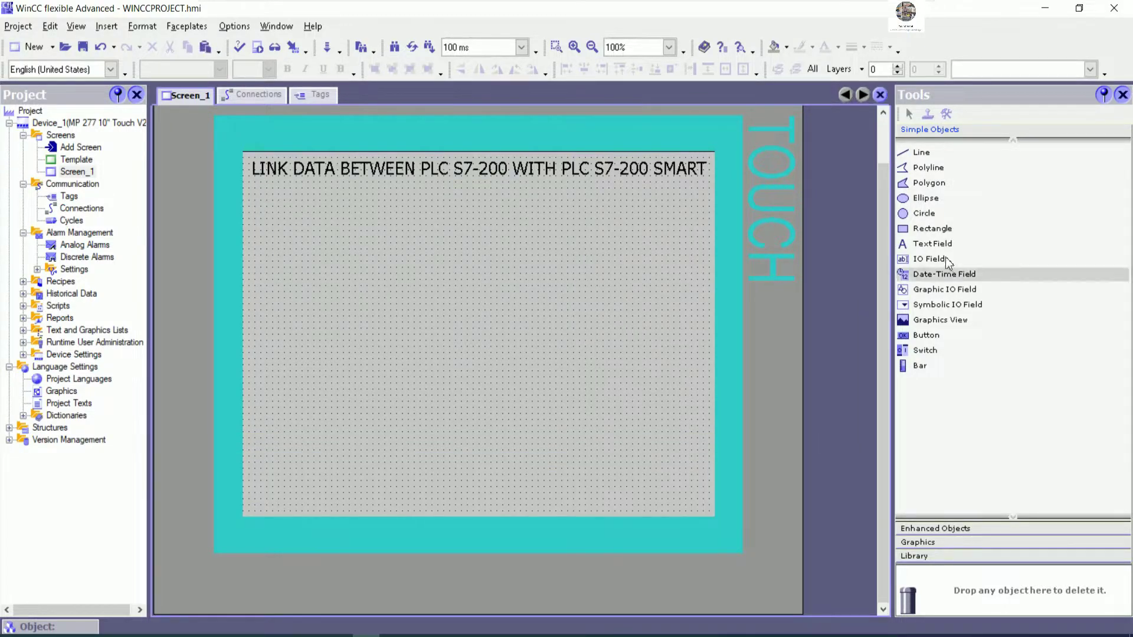
left_click(920, 153)
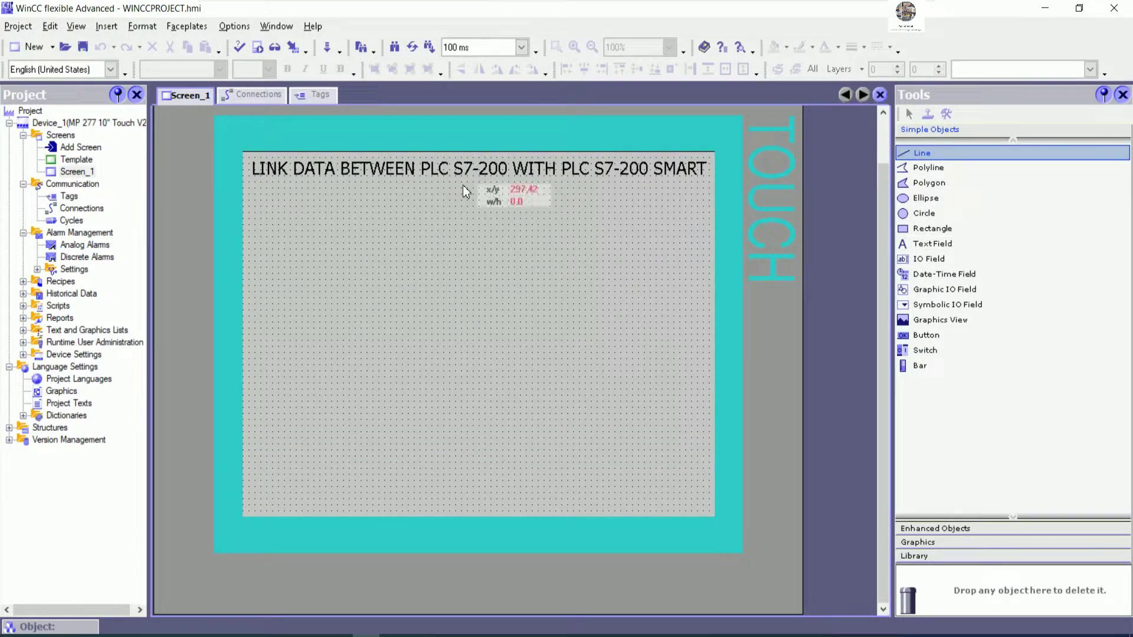
left_click_drag(448, 181, 451, 505)
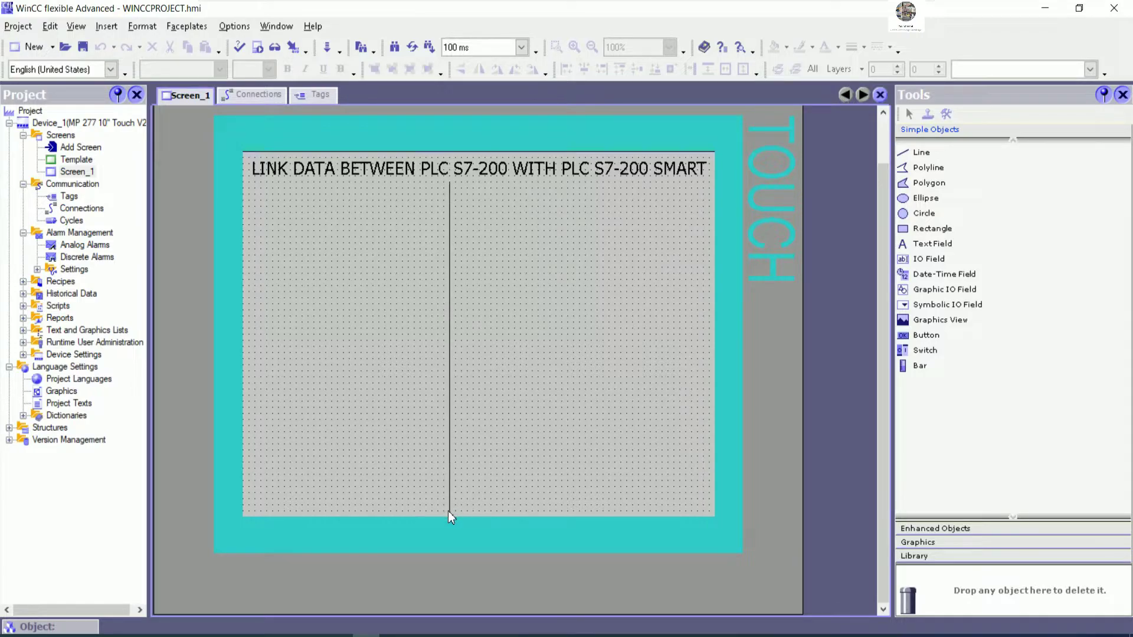
left_click(448, 511)
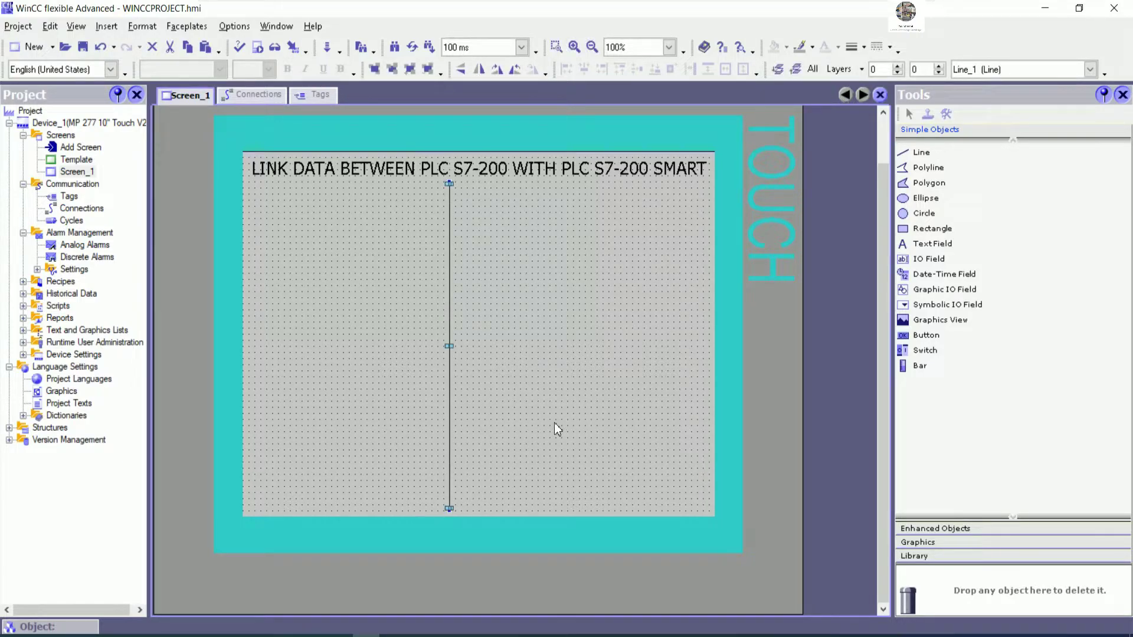
Nudge the vertical line right so it divides the screen roughly down the middle.
key("Right")
key("Right")
key("Right")
key("Right")
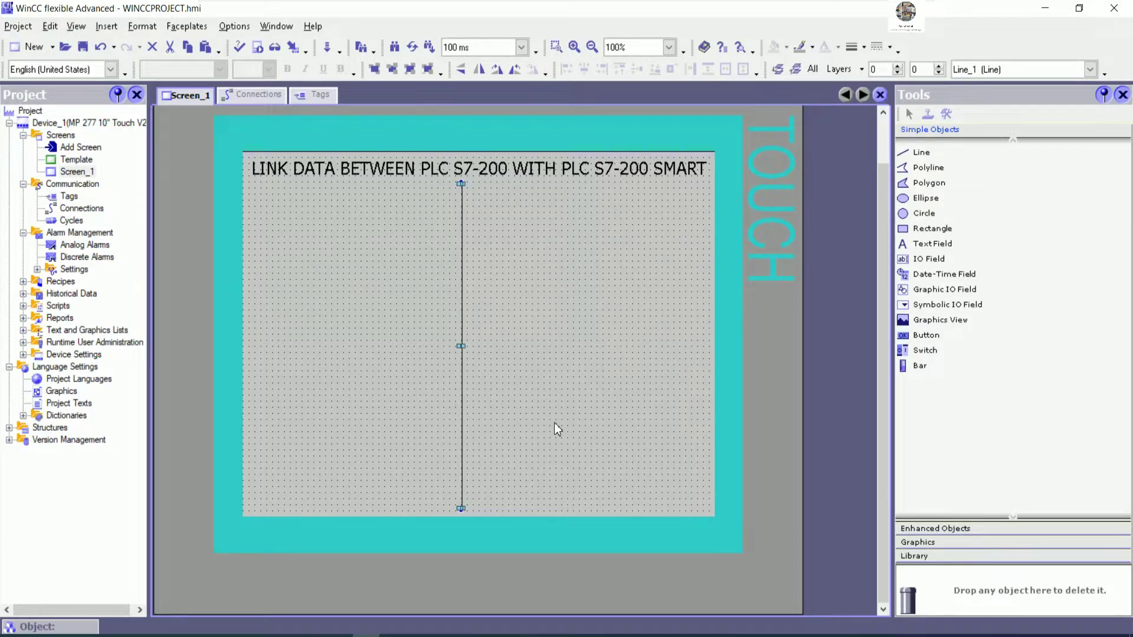
key("Right")
key("Right")
key("Right")
key("Right")
key("Right")
key("Right")
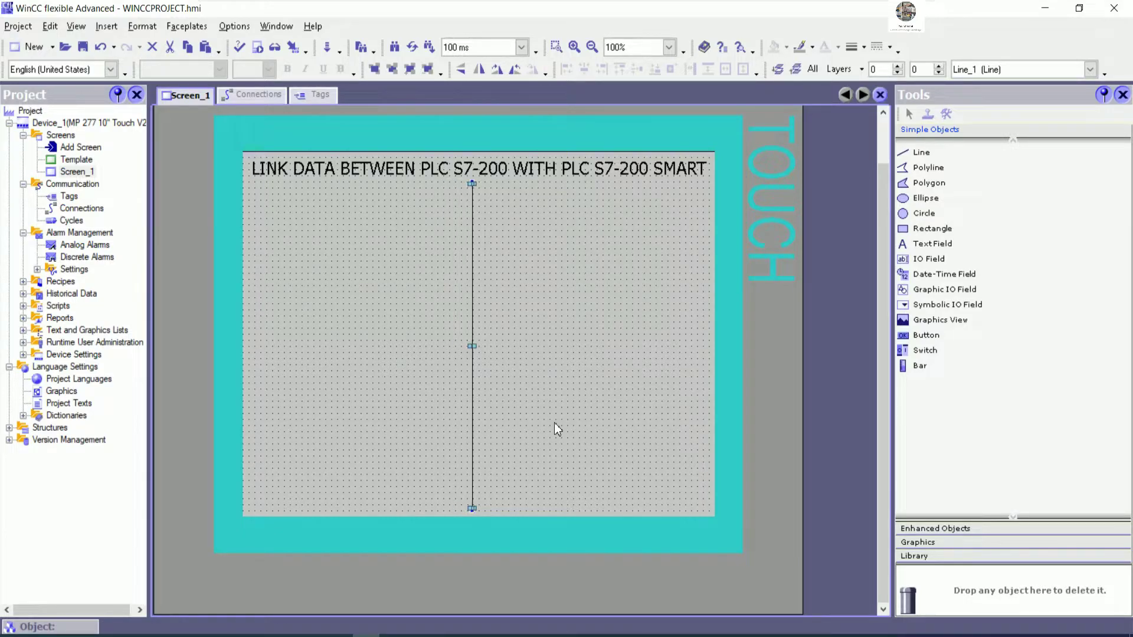
key("Right")
key("Right")
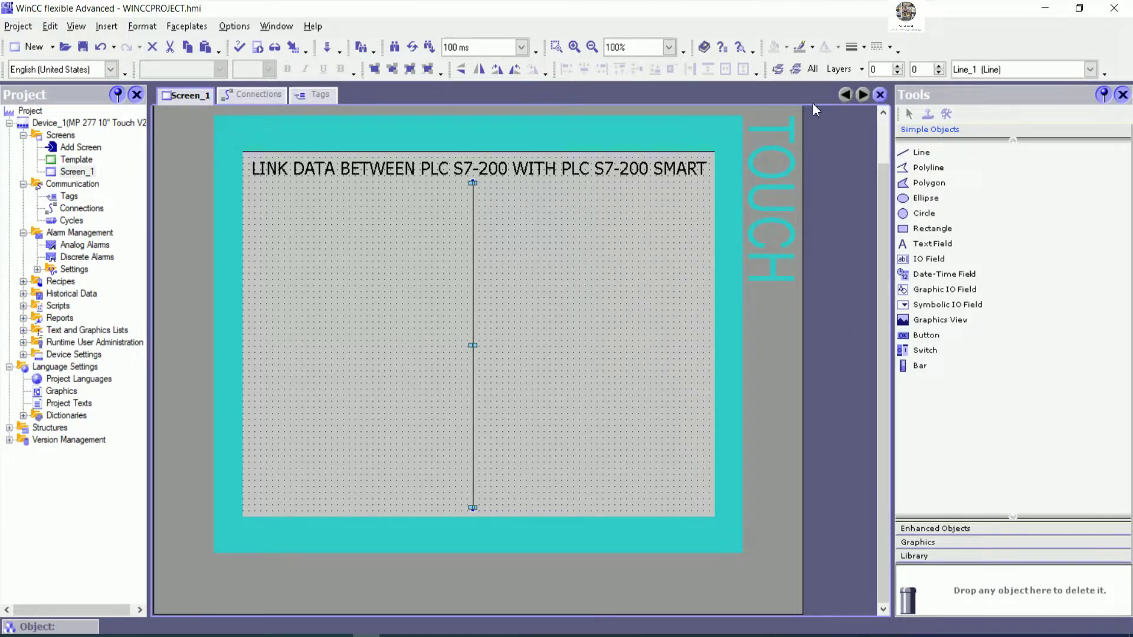
Give the vertical divider line a noticeably thicker line width.
left_click(860, 51)
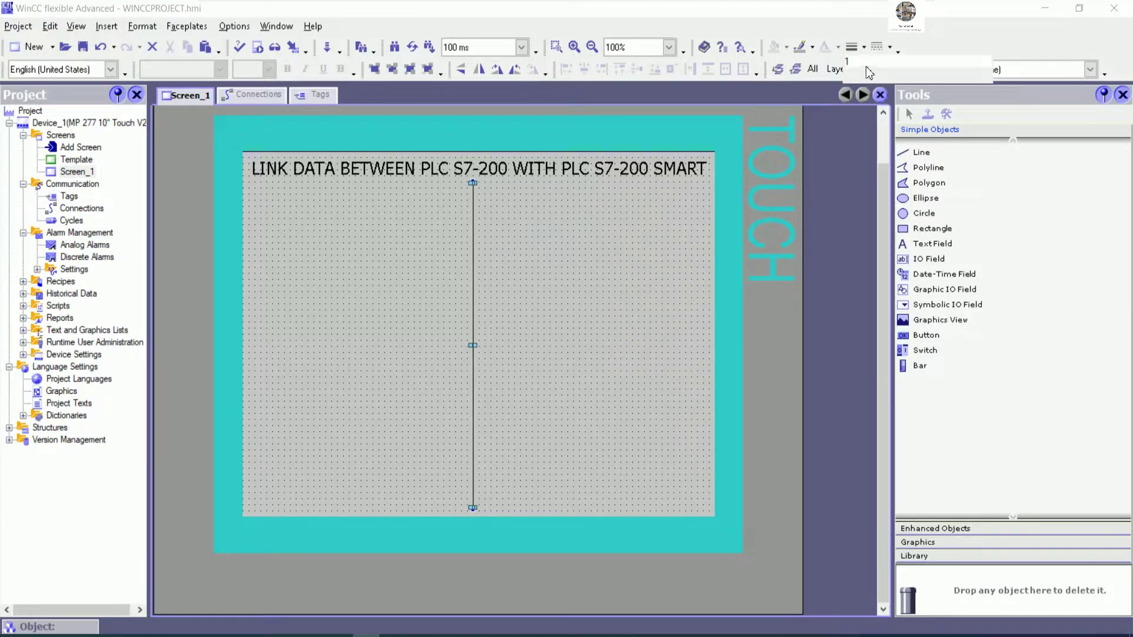
left_click(864, 49)
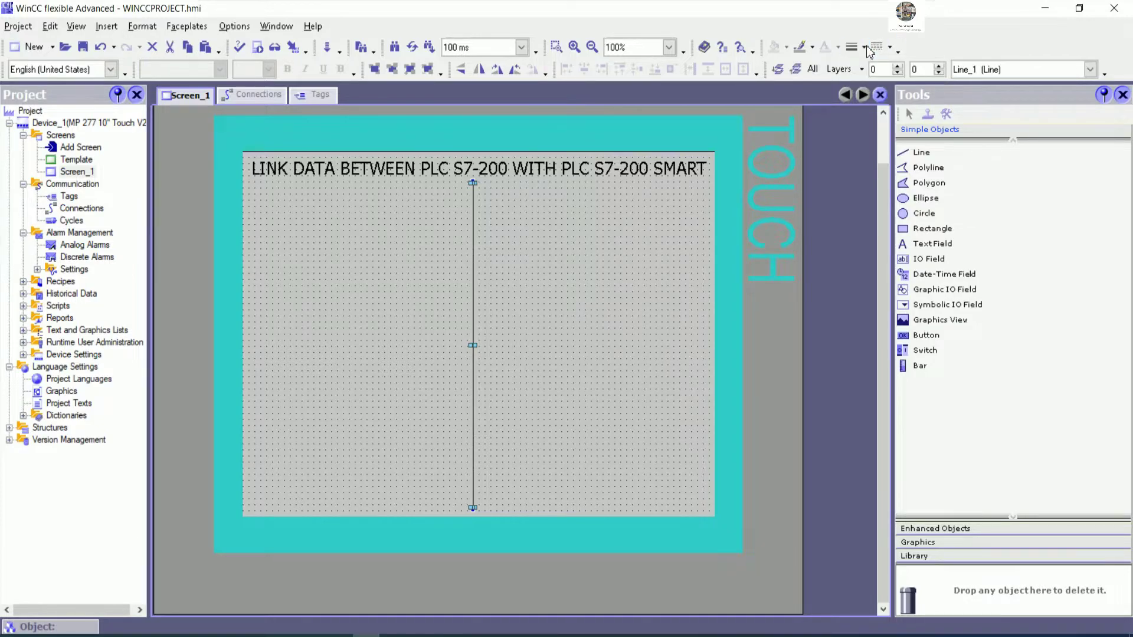
left_click(867, 52)
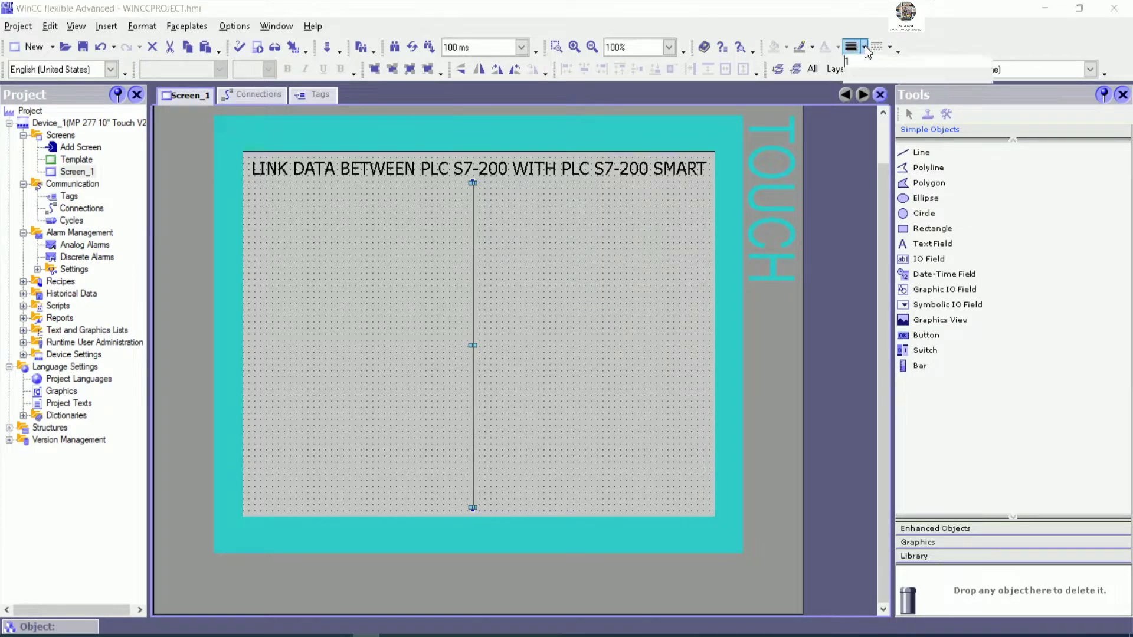
left_click(817, 72)
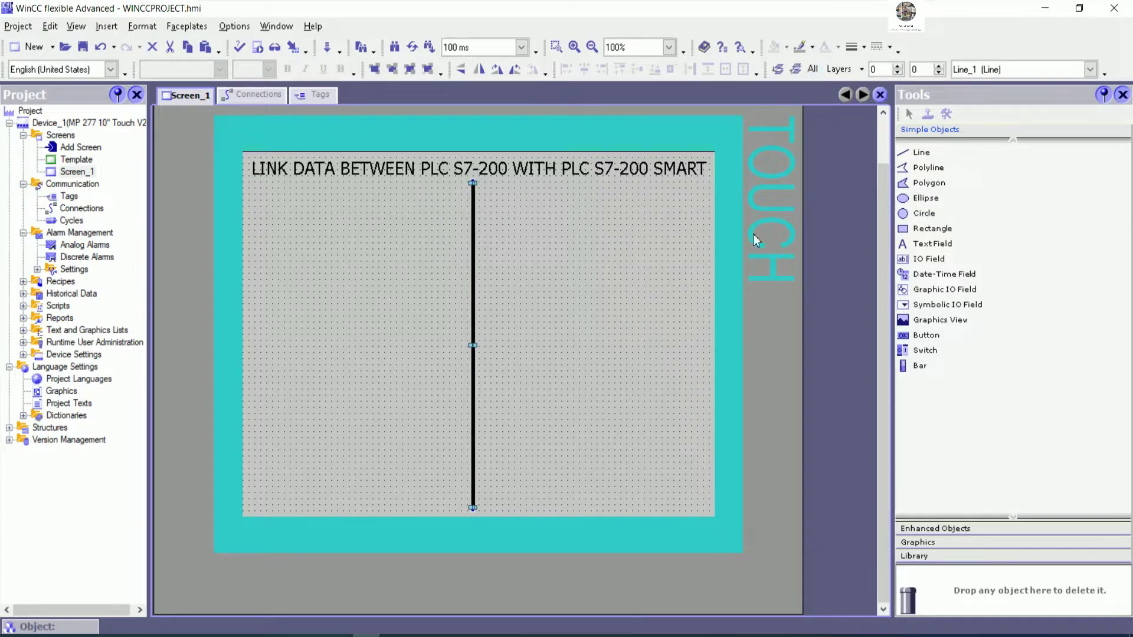
left_click(518, 305)
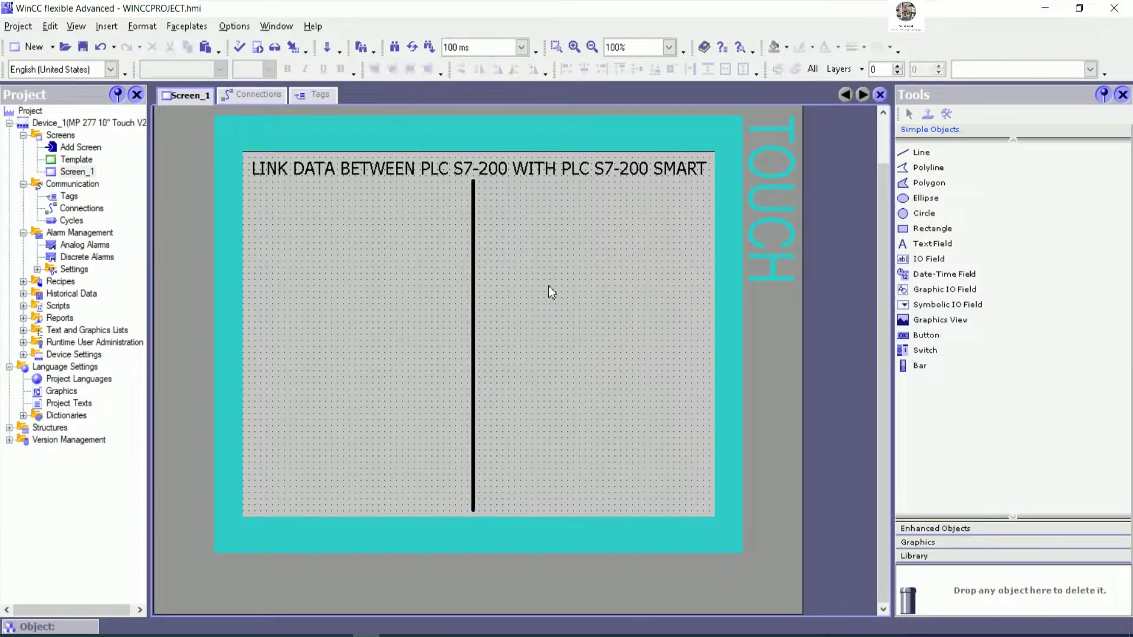
Duplicate the title text field and place the copy a short distance below the original.
right_click(384, 167)
left_click(415, 244)
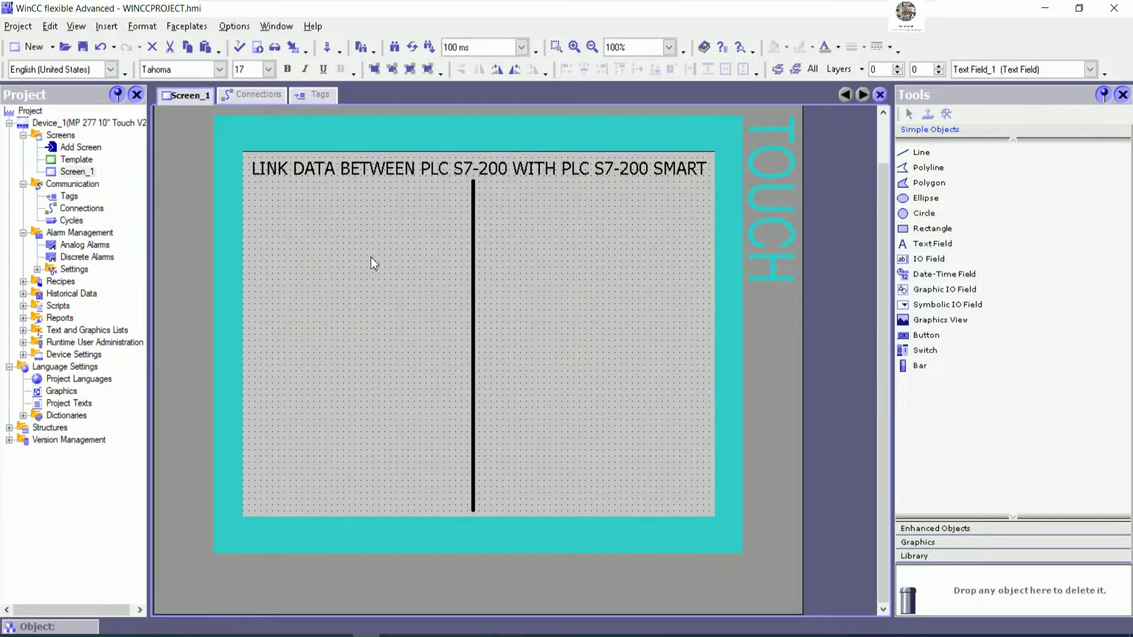
right_click(326, 236)
left_click(388, 315)
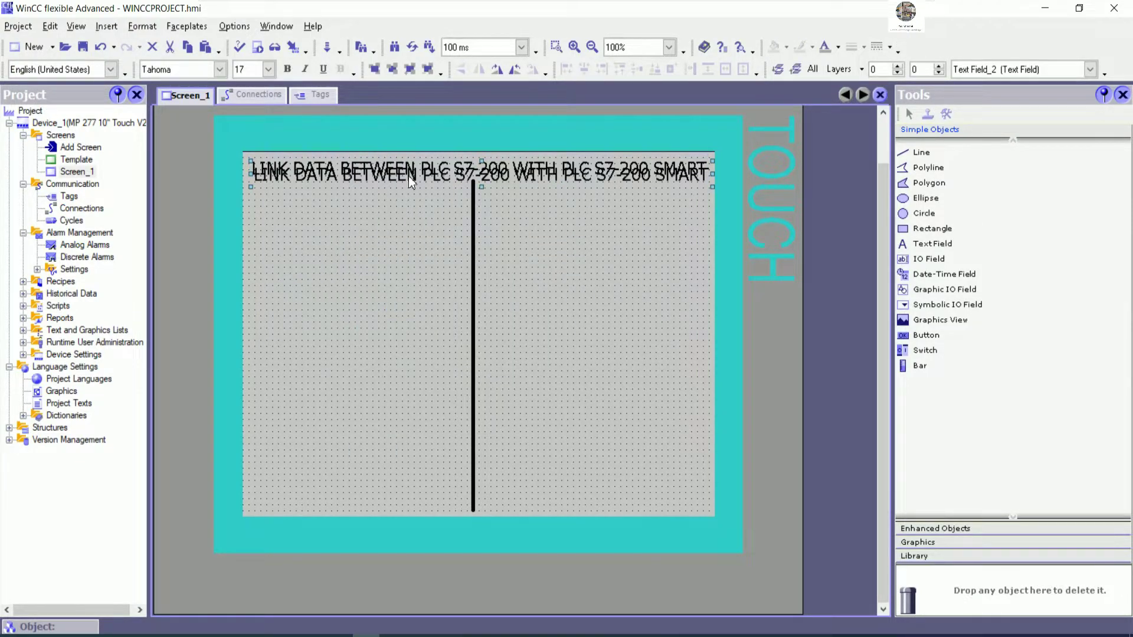
left_click_drag(408, 176, 409, 239)
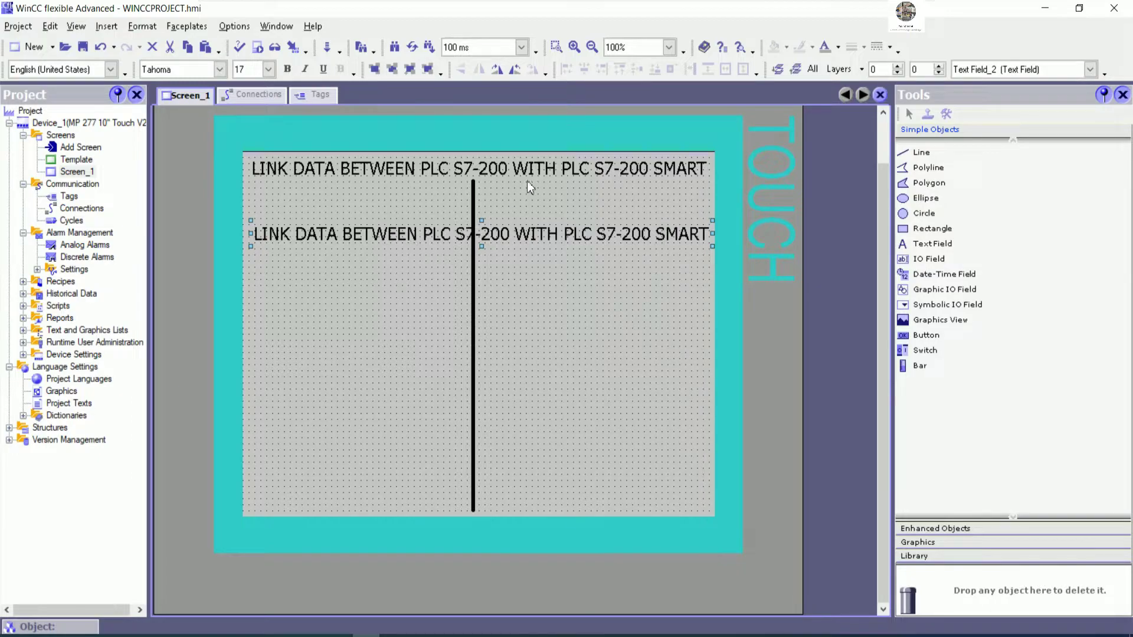
Nudge the original title text field up against the upper edge of the screen.
left_click(544, 165)
key("Up")
key("Up")
key("Up")
key("Up")
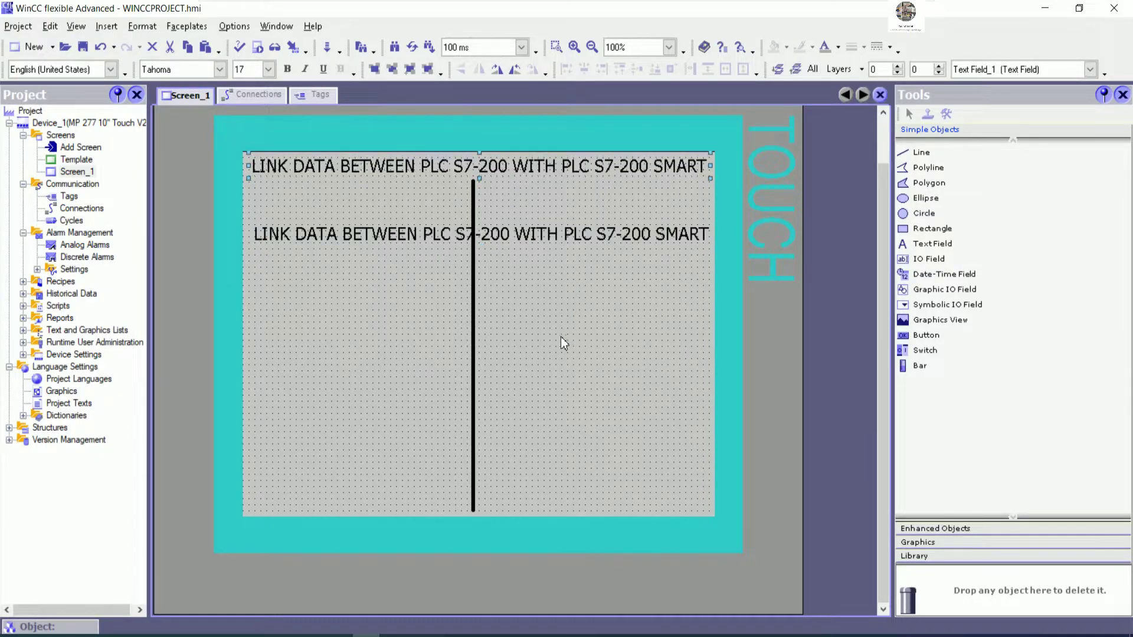
left_click(513, 330)
Nudge the vertical divider line up slightly, closer to the title.
left_click(474, 341)
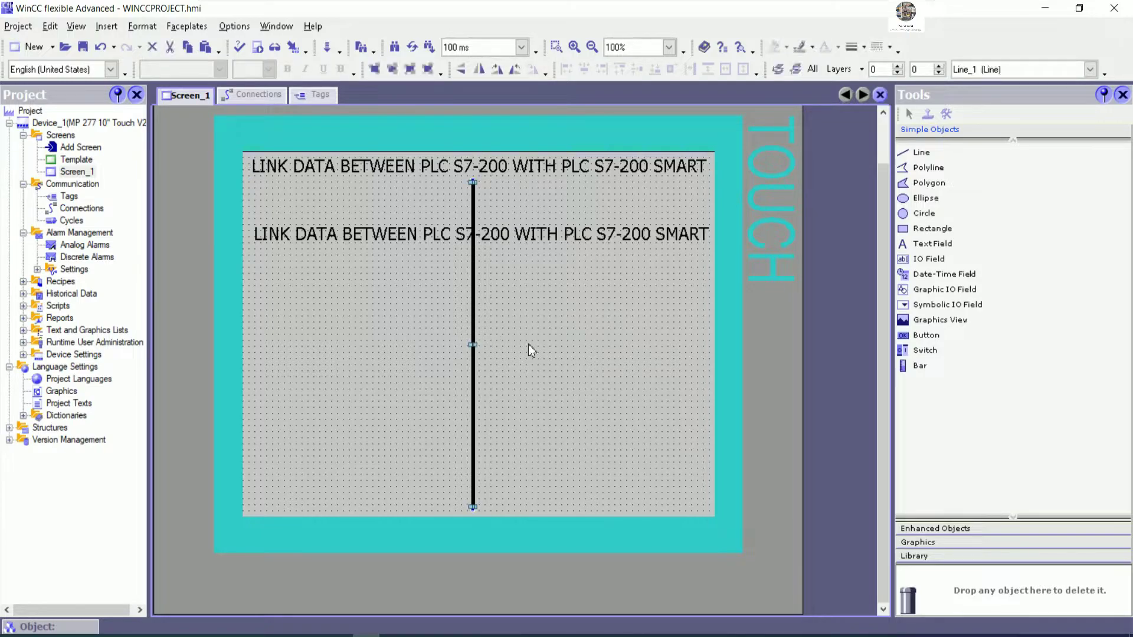
key("Up")
key("Up")
key("Up")
key("Up")
key("Up")
left_click(541, 347)
Change the copied text field's text to "SEND DATA TO PLC S7-200 SMART".
left_click(565, 237)
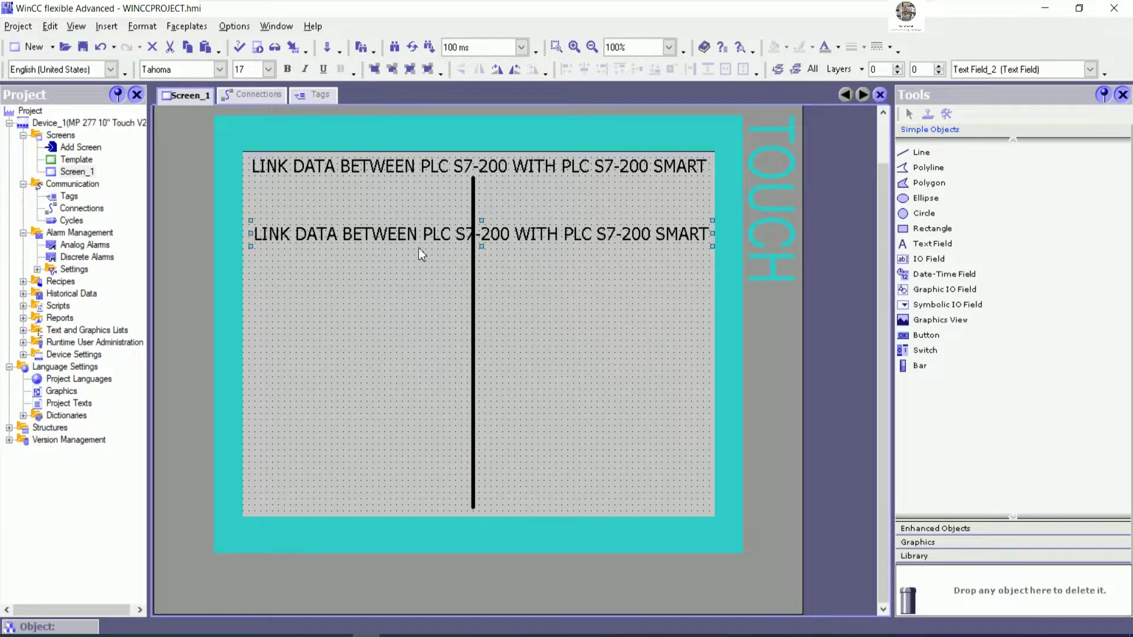
right_click(430, 232)
left_click(480, 448)
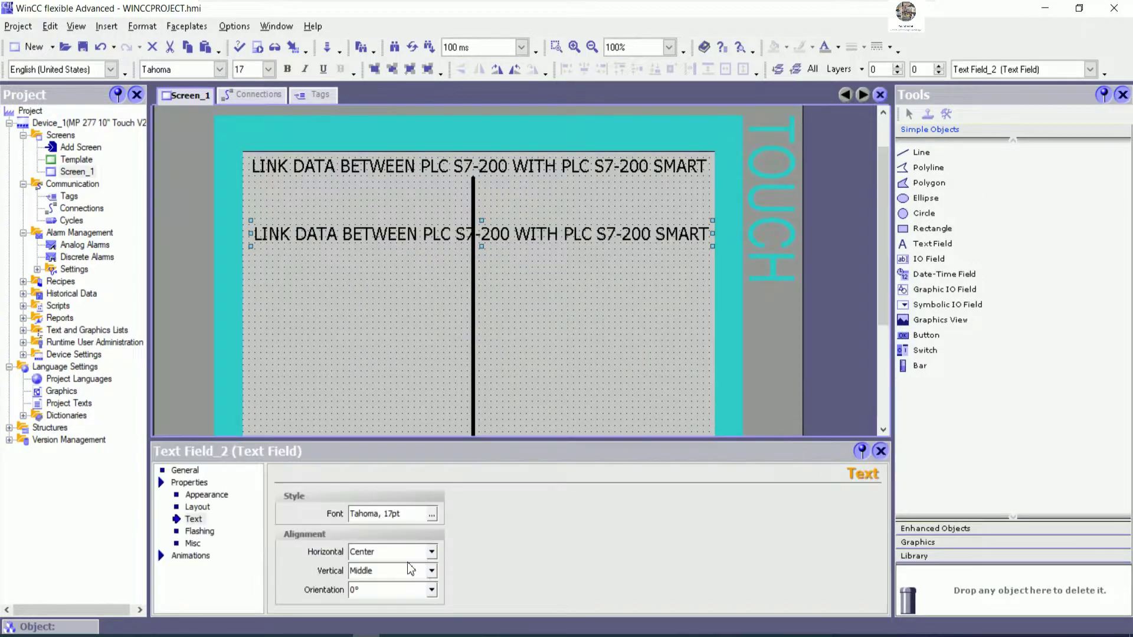
left_click(194, 481)
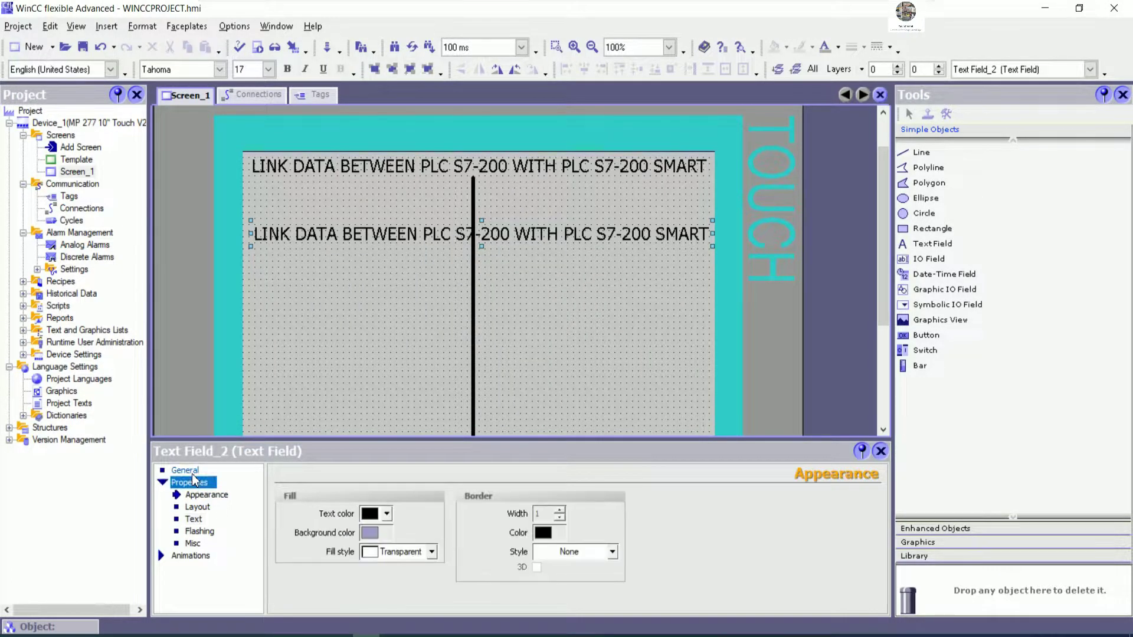
left_click(184, 471)
left_click(533, 525)
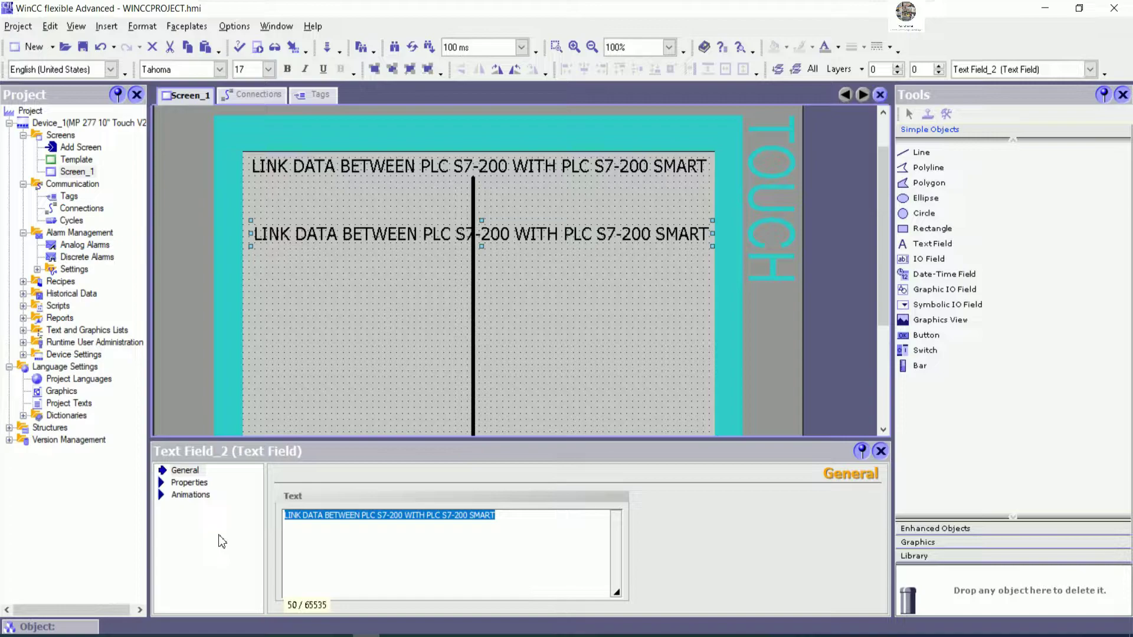
type("SEND ")
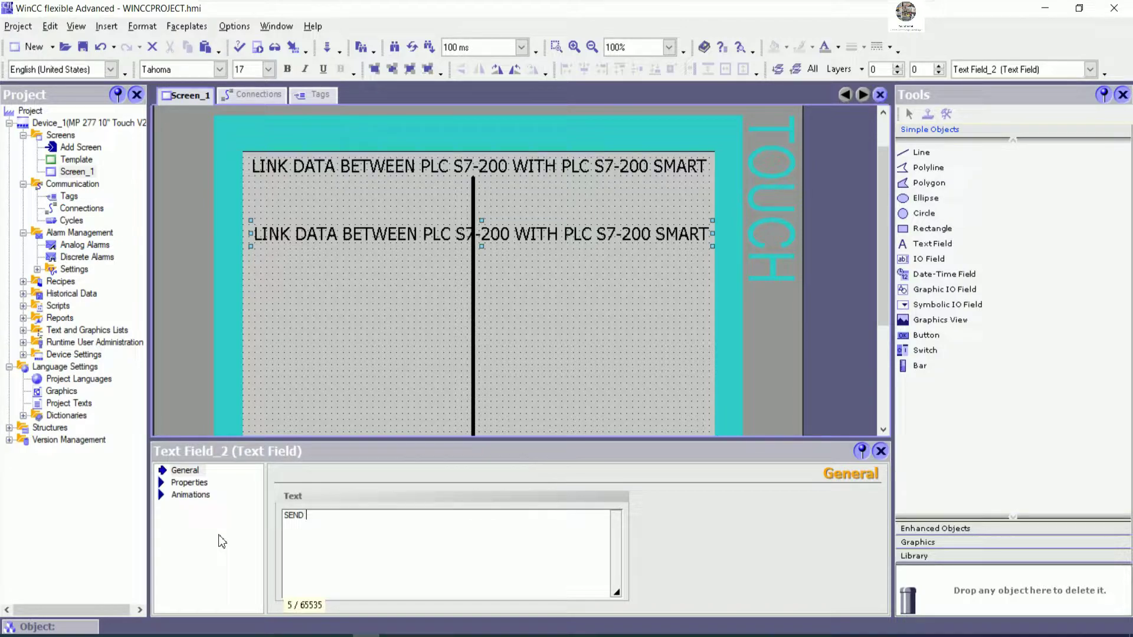
type("DATA TO PLC S7-")
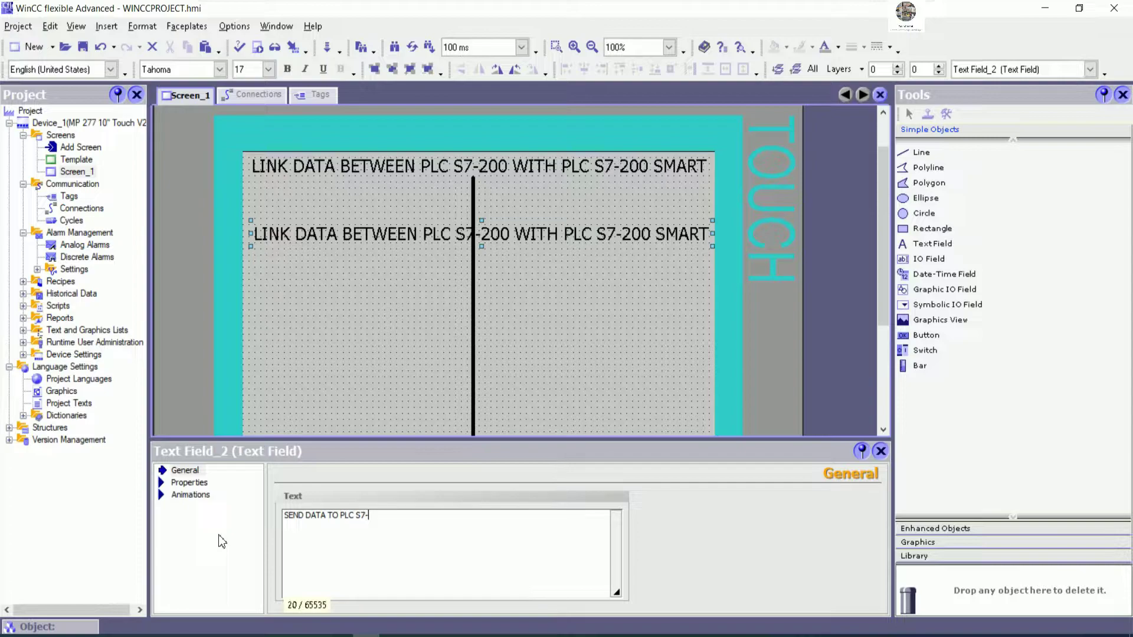
type("200 SMART")
left_click(300, 384)
Move the SEND DATA text field up and left so it starts at the screen's left edge just below the title.
left_click_drag(531, 238, 426, 208)
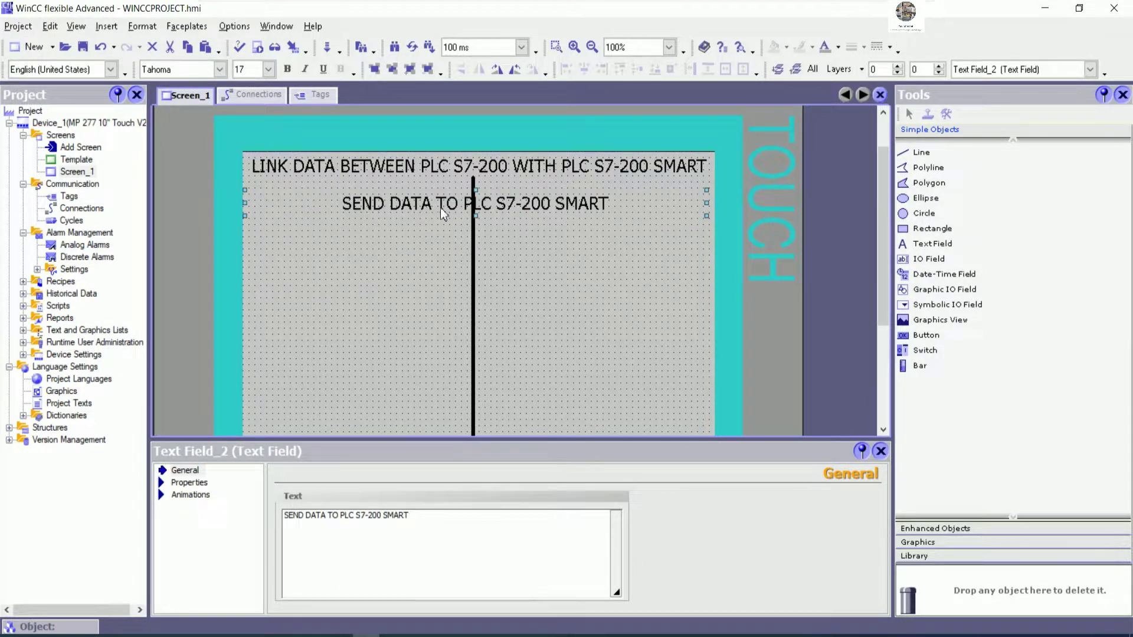
left_click(522, 166)
Narrow the SEND DATA text field from its right side to fit its text and set its font size to 14.
left_click(623, 211)
left_click_drag(707, 203, 526, 199)
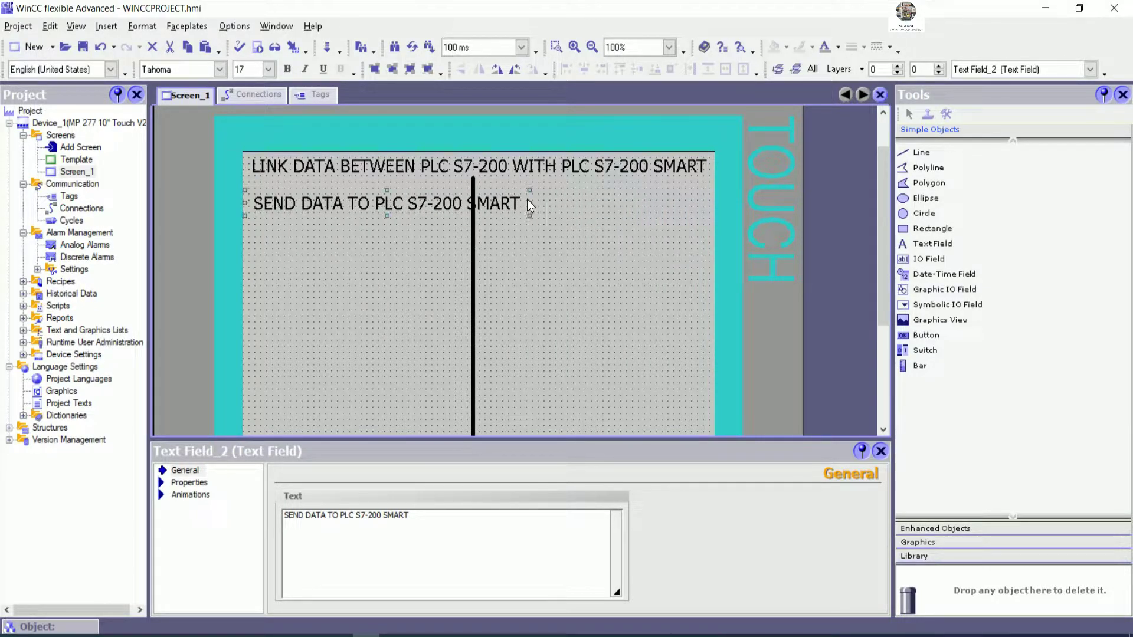
left_click(273, 69)
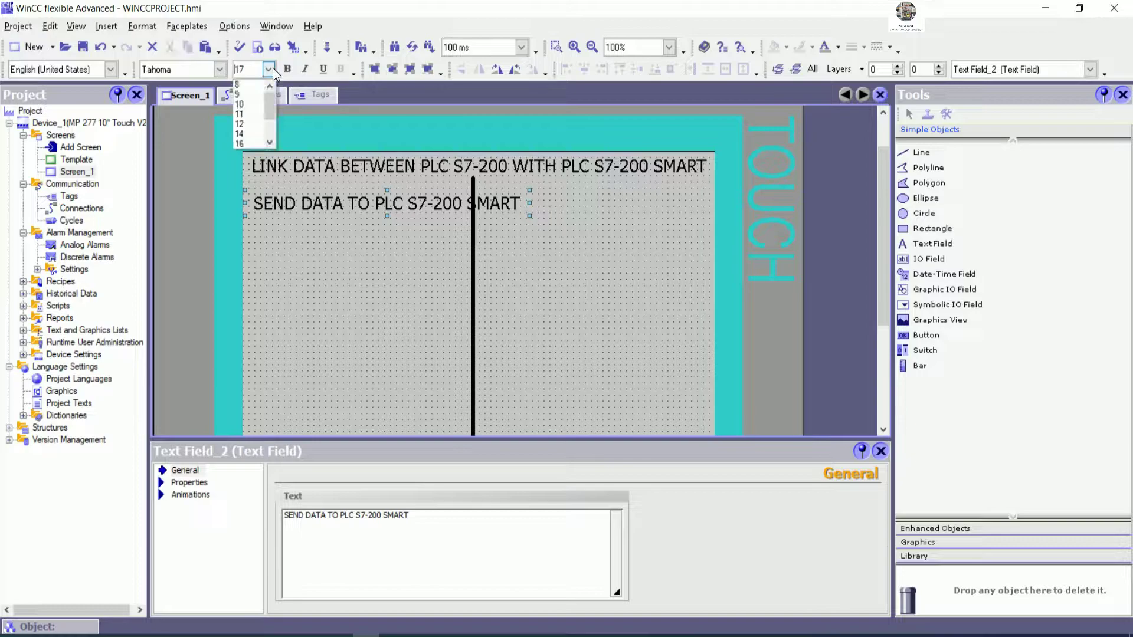
left_click(242, 133)
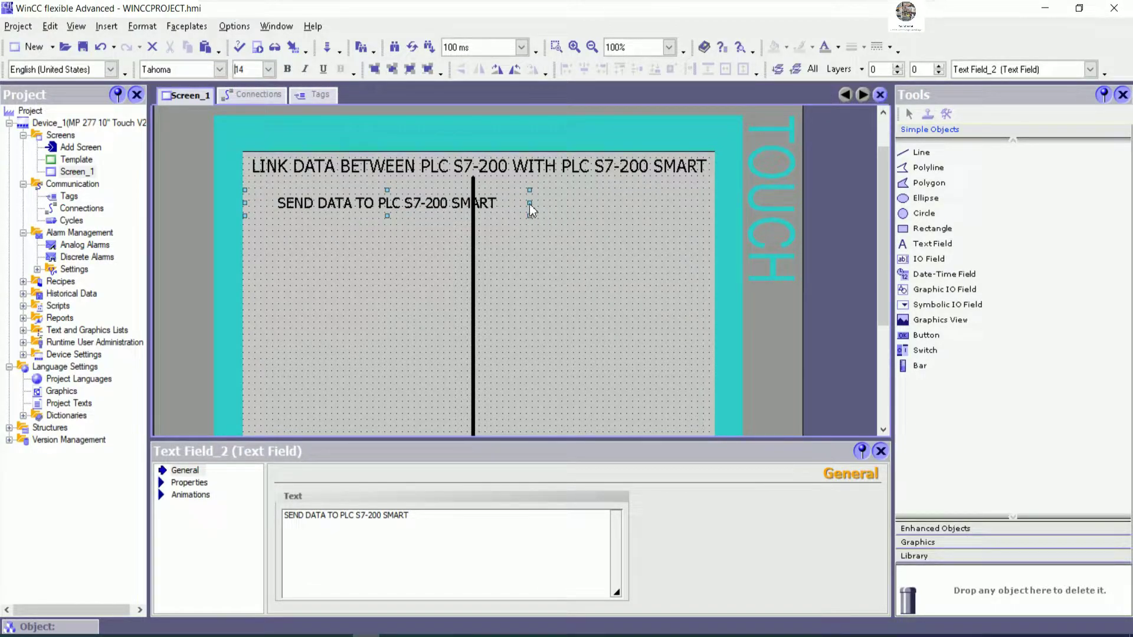
Narrow the SEND DATA text field so it ends at the vertical divider line and nudge it up to just below the title.
left_click_drag(530, 203, 473, 205)
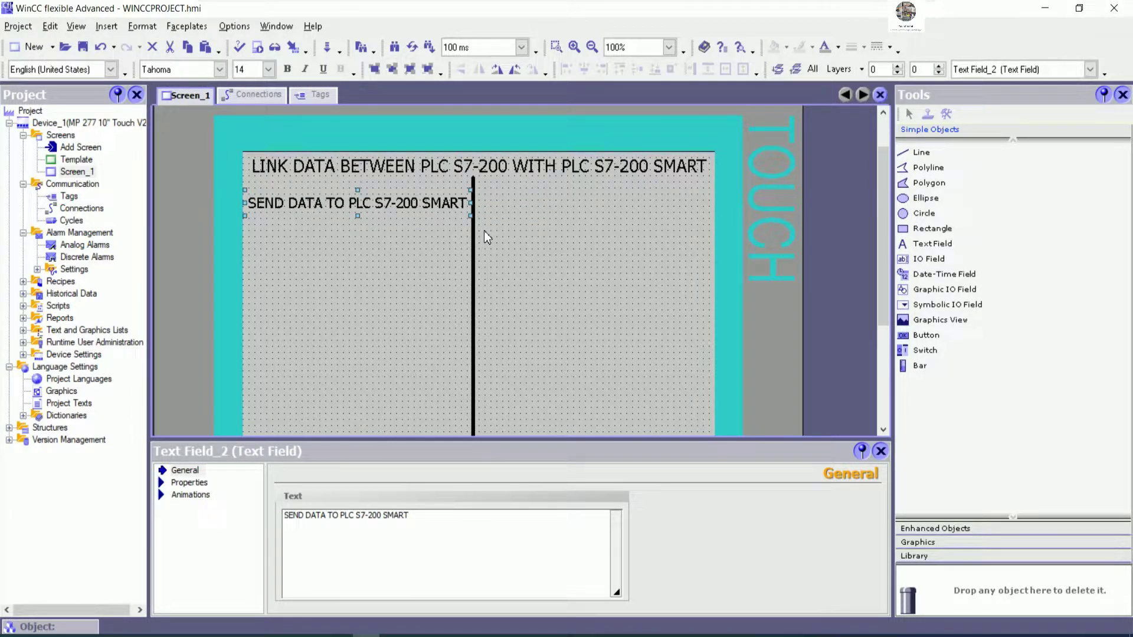
key("Up")
key("Up")
key("Up")
key("Up")
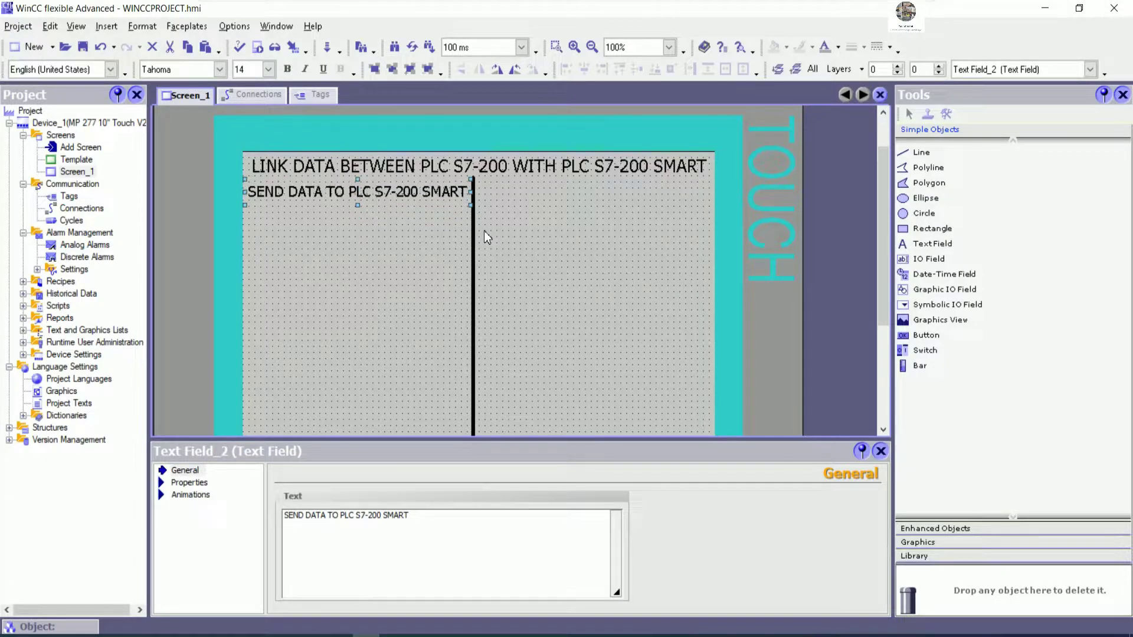
key("Up")
key("Up")
key("Up")
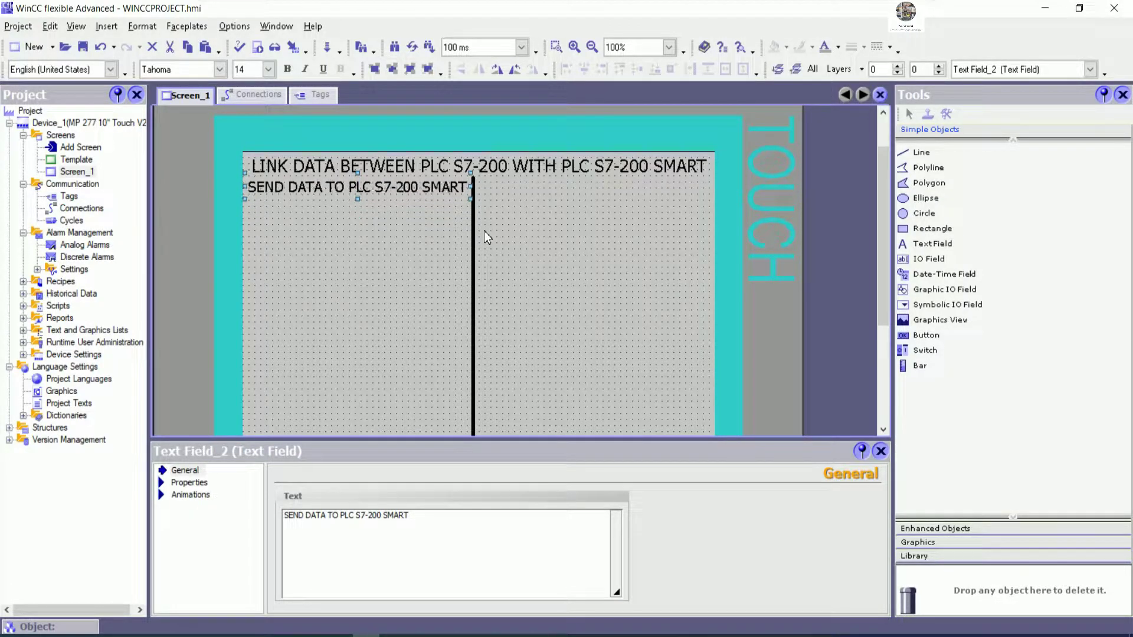
key("Down")
key("Down")
key("Down")
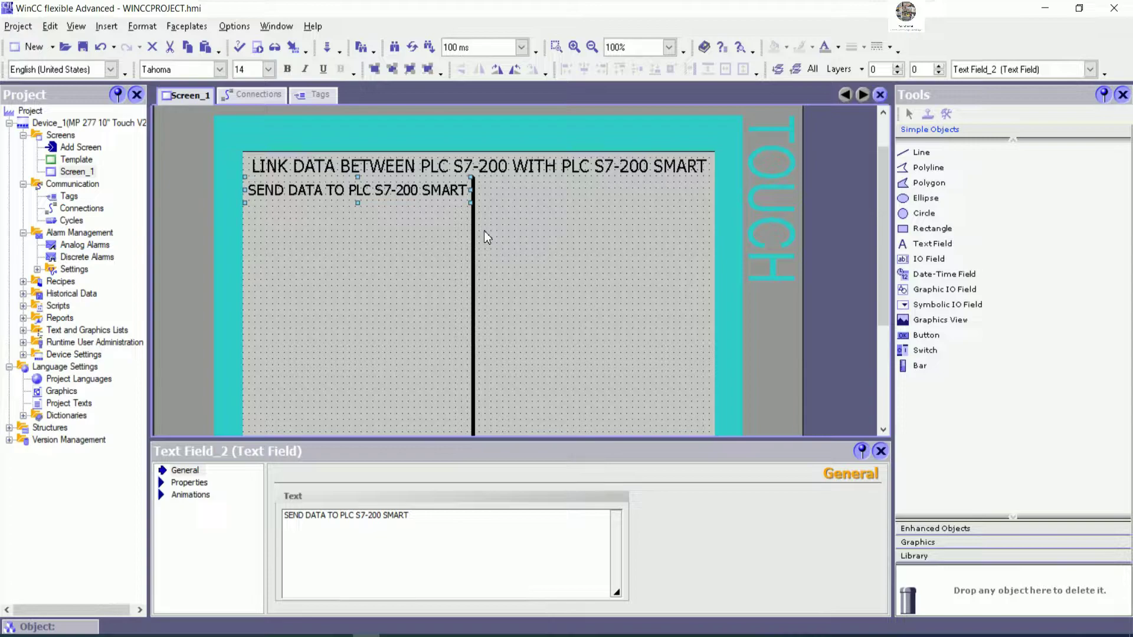
left_click(515, 229)
Change the text color of the title "LINK DATA BETWEEN PLC S7-200 WITH PLC S7-200 SMART" to blue.
left_click(534, 166)
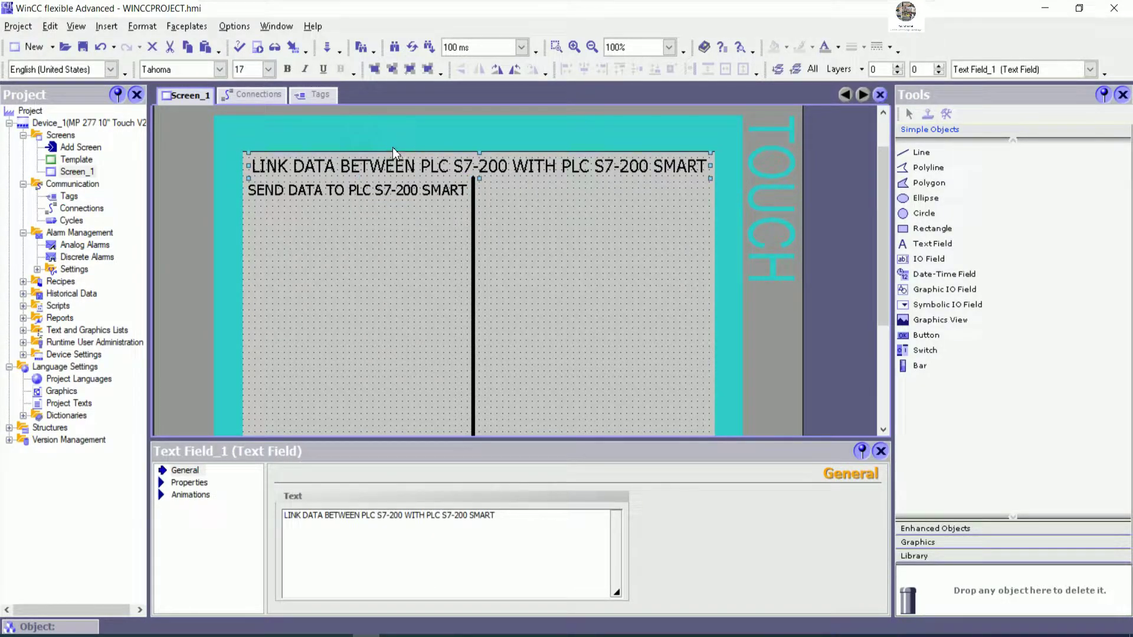
left_click(190, 483)
left_click(387, 514)
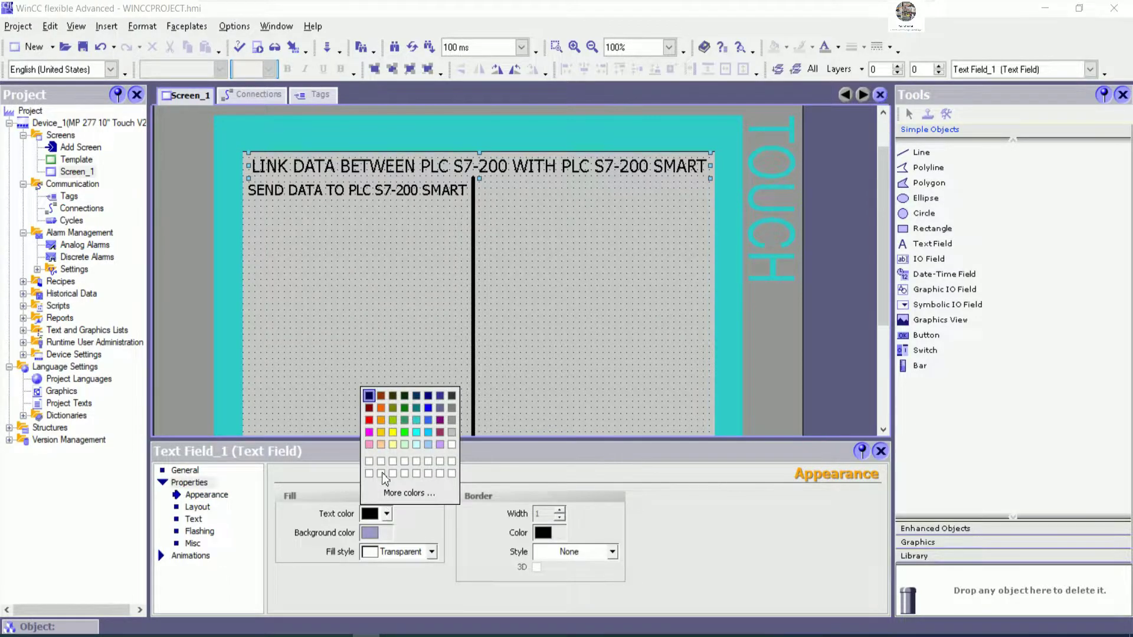
left_click(393, 432)
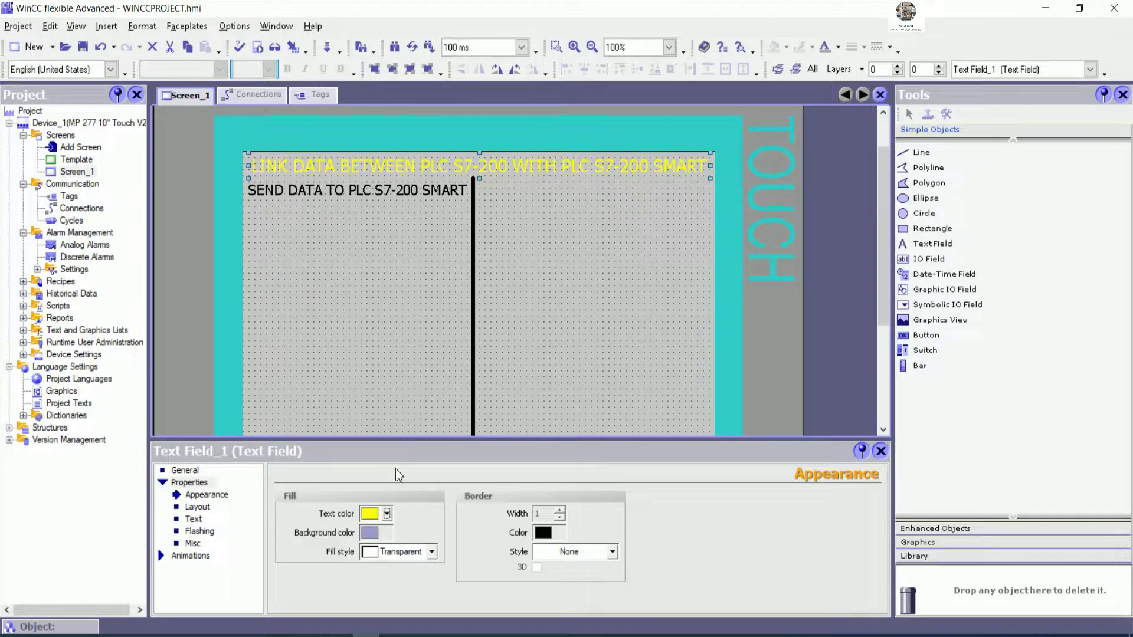
left_click(387, 515)
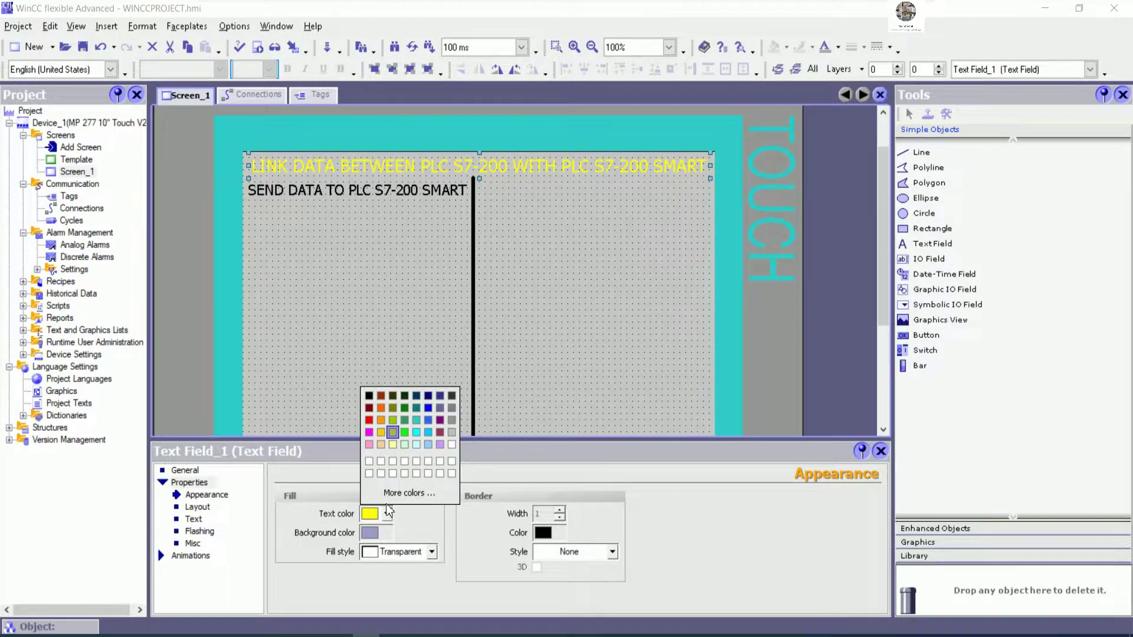
left_click(429, 408)
left_click(602, 264)
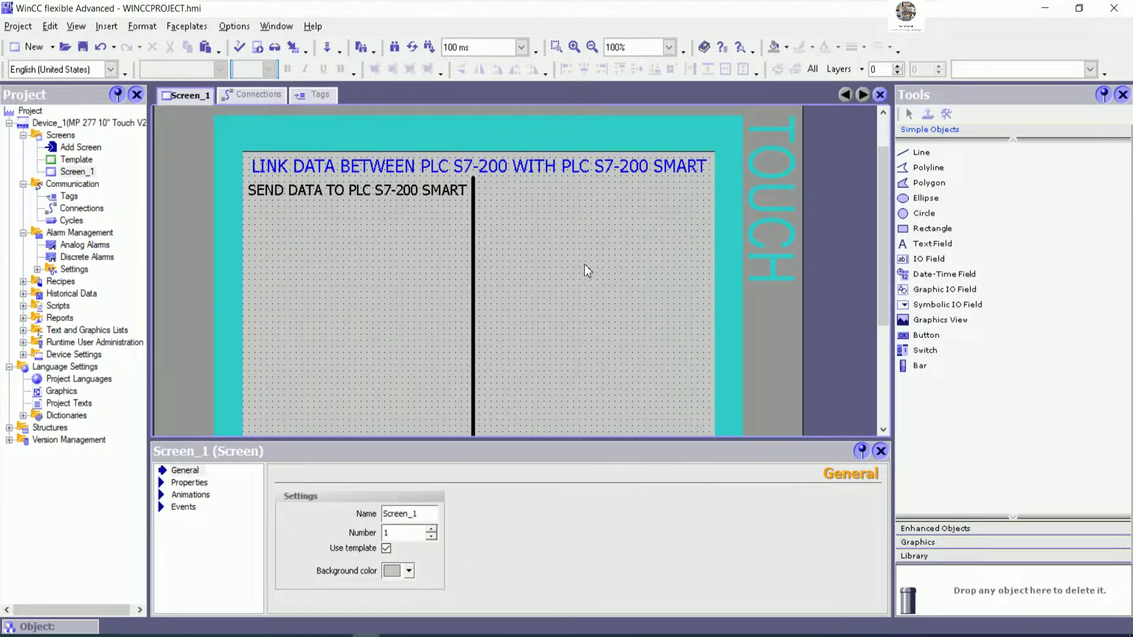
Duplicate the SEND DATA text field and place the copy straight below the original, about halfway down the screen's left section.
left_click(402, 196)
left_click(549, 232)
left_click(406, 195)
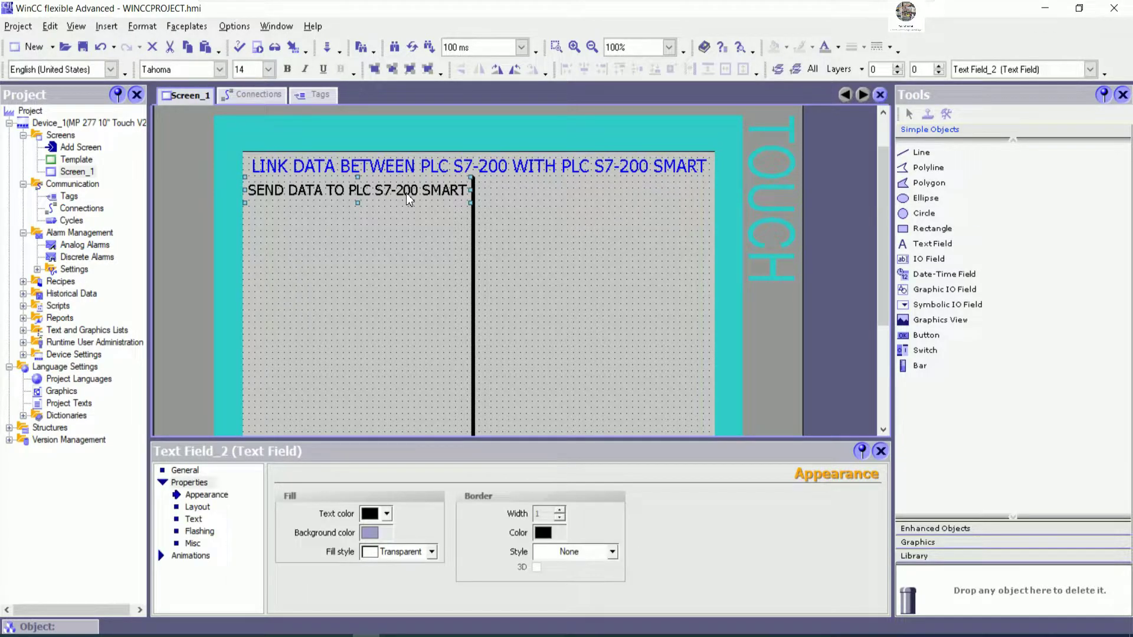
right_click(406, 193)
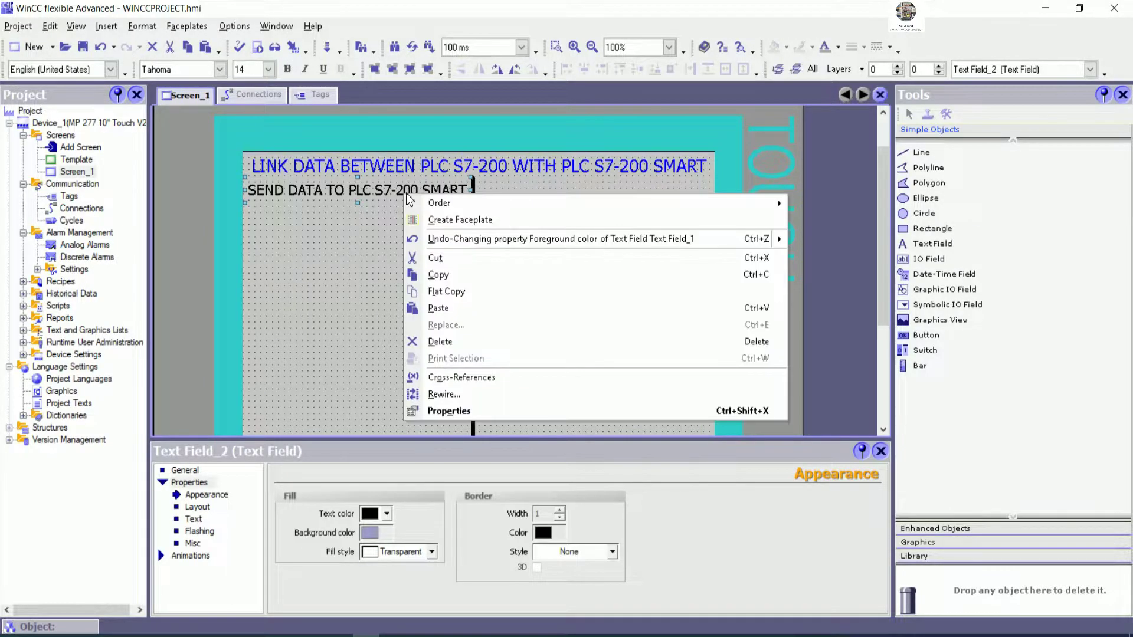
left_click(436, 276)
left_click(375, 280)
right_click(374, 280)
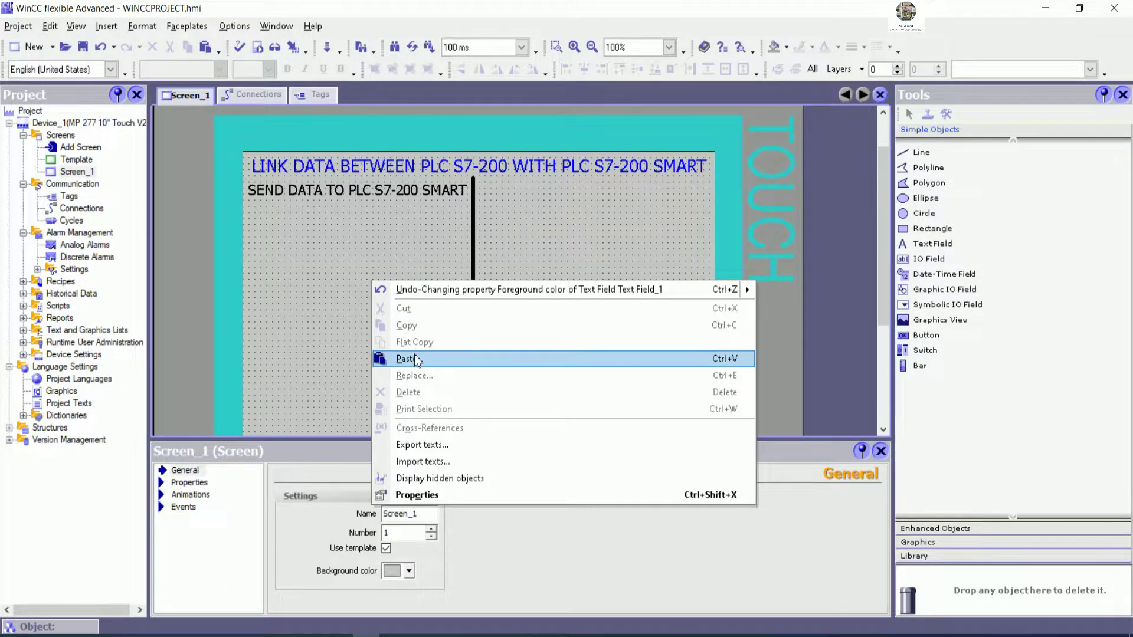
left_click(407, 359)
left_click_drag(388, 198, 384, 353)
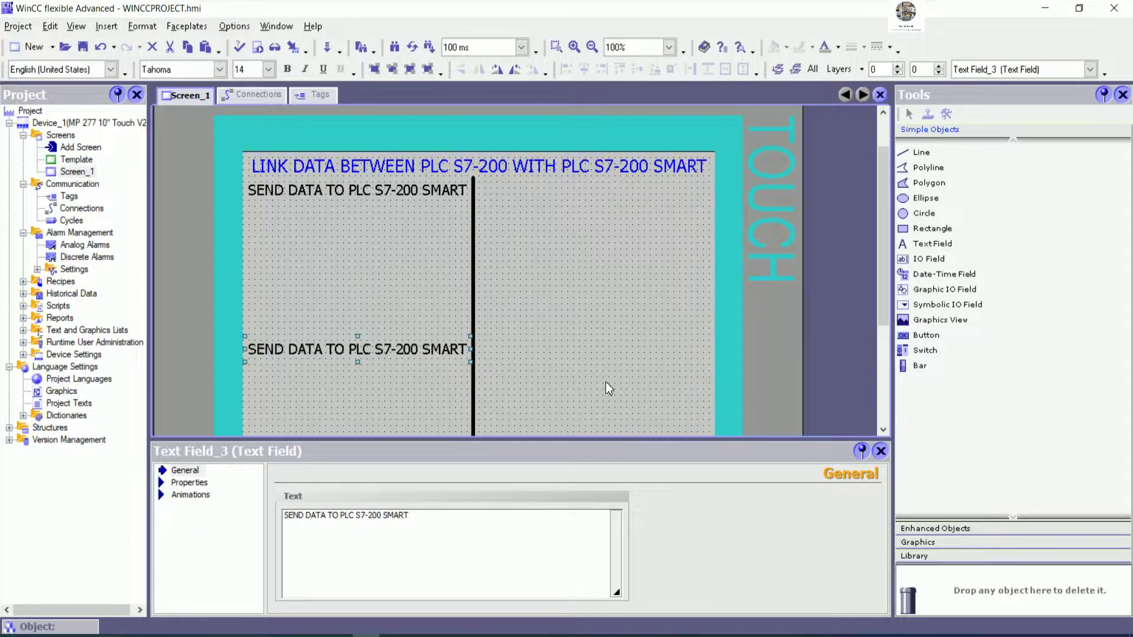
scroll(604, 380, "down", 2)
scroll(602, 377, "up", 2)
Change the lower text field's text to "GET DATA FROM PLC S7-200 SMART".
left_click(304, 520)
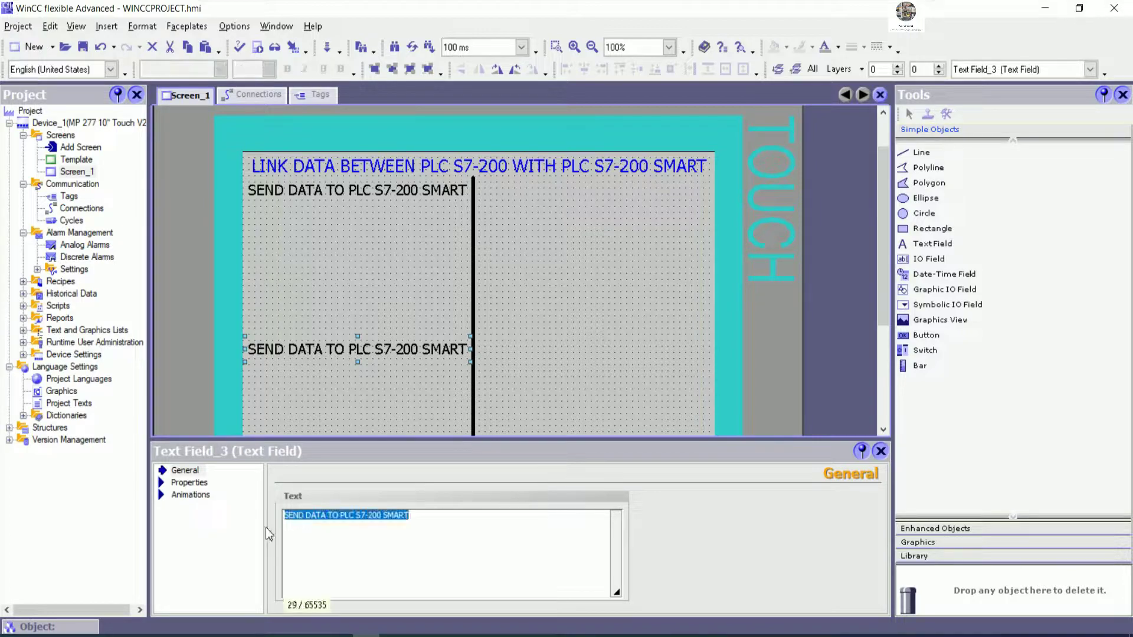
left_click(352, 562)
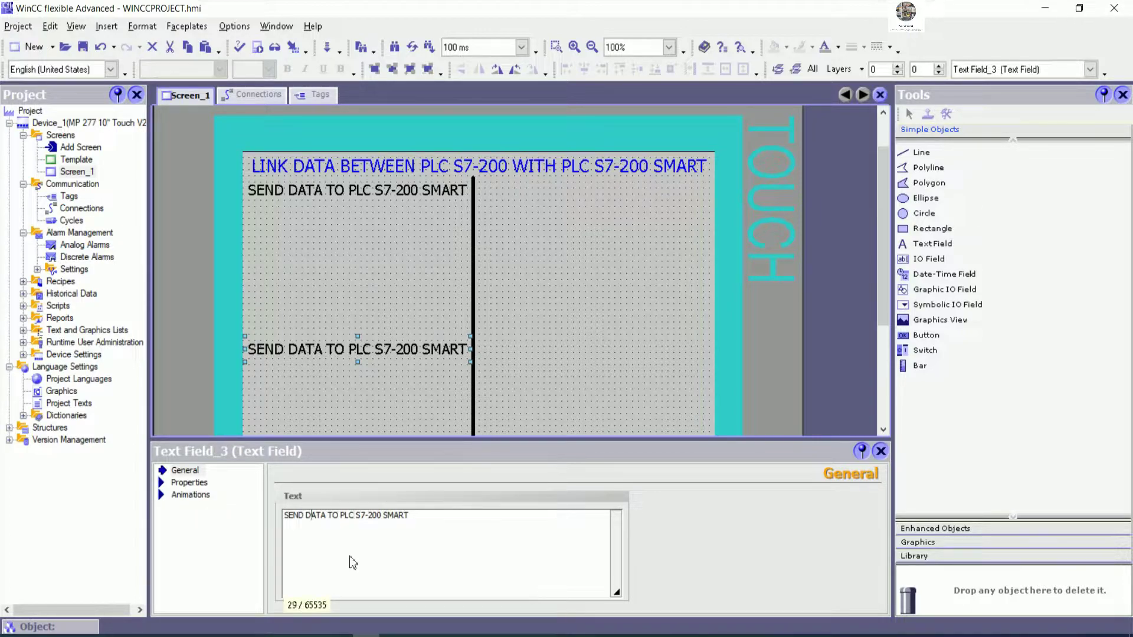
key("BackSpace")
key("BackSpace")
key("BackSpace")
key("BackSpace")
type("GET")
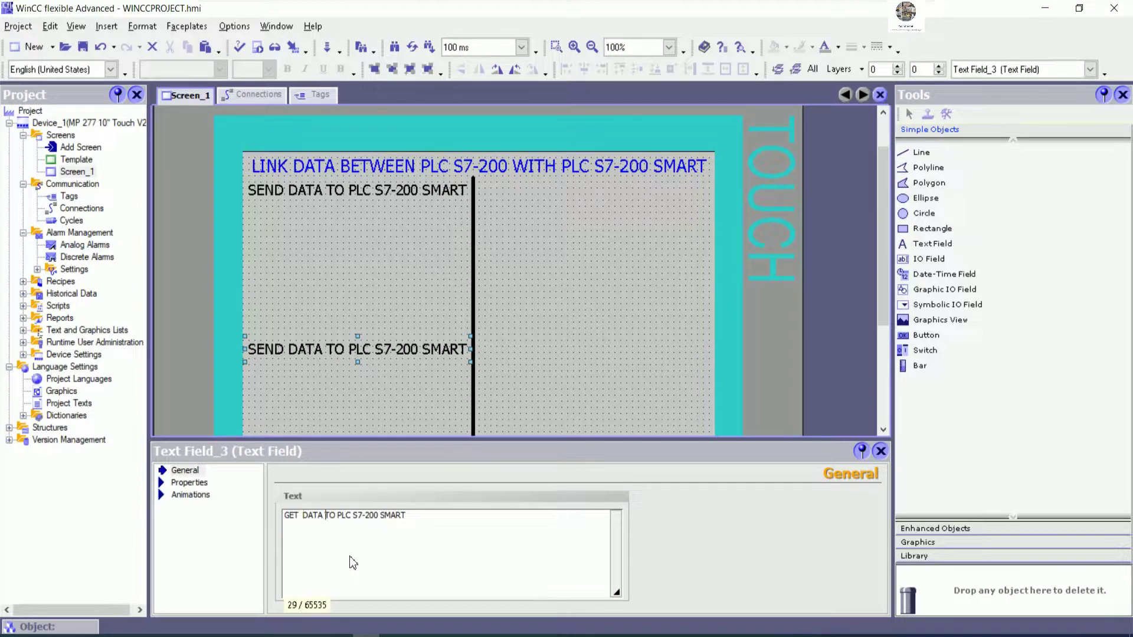
key("shift+Right")
key("shift+Right")
type("FROM")
left_click(587, 362)
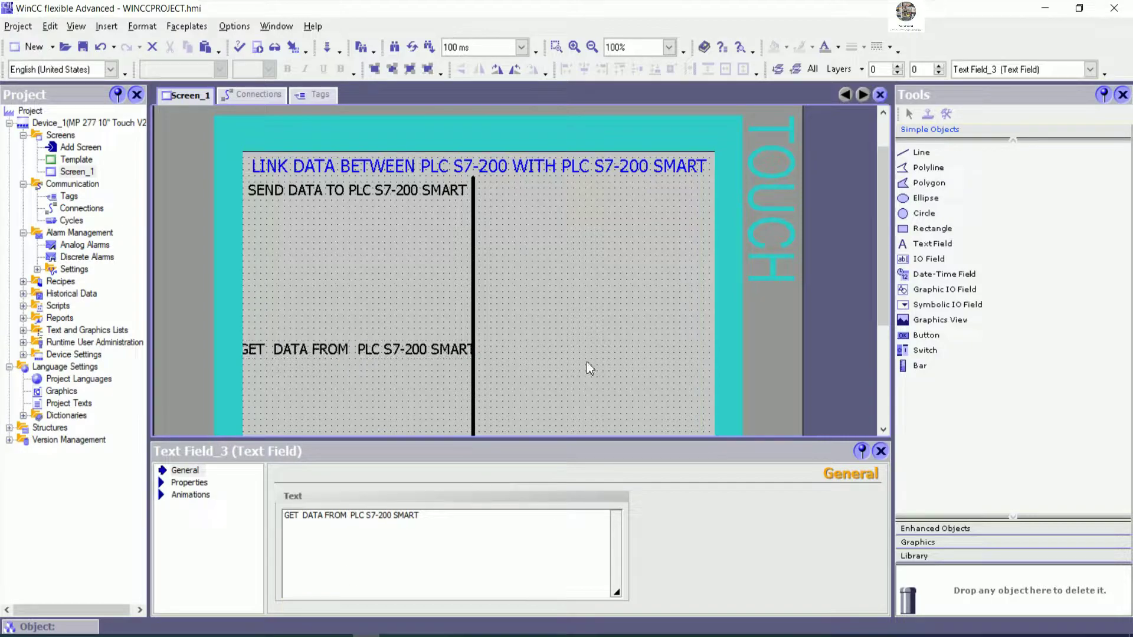
Set the font size of both the SEND DATA and GET DATA text fields to 12 and save the project.
left_click(430, 349)
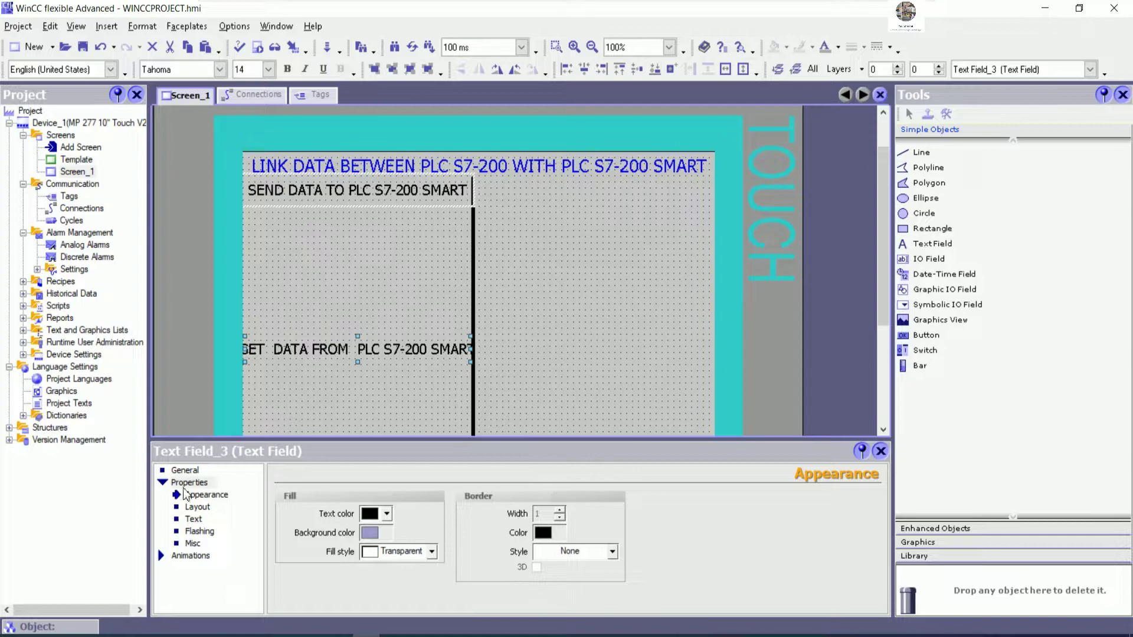
left_click(194, 520)
left_click(432, 514)
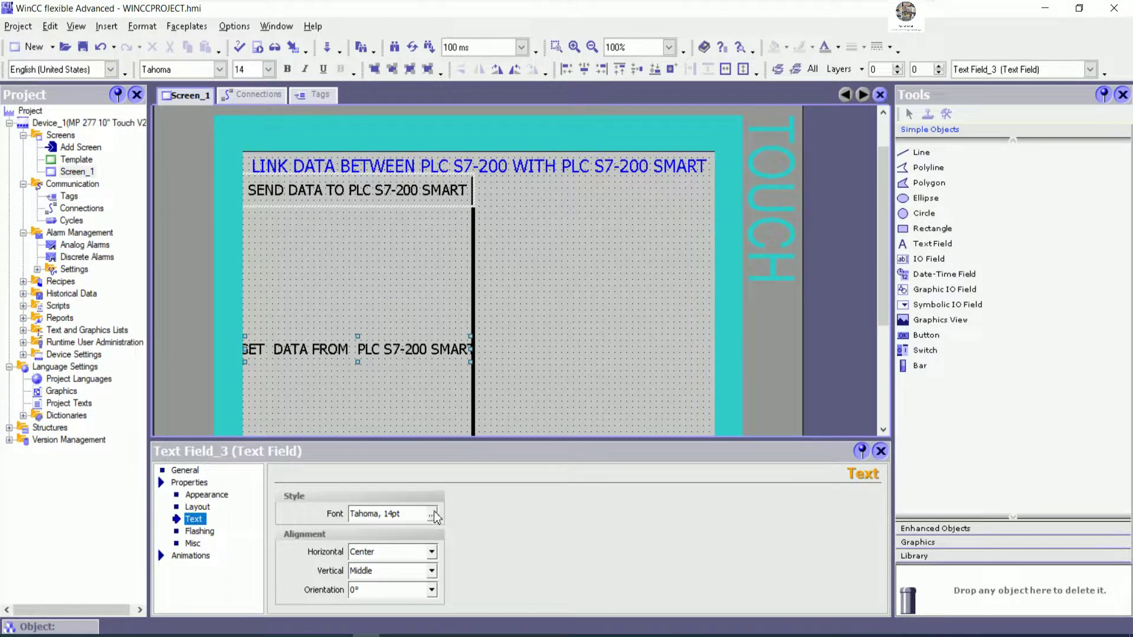
left_click(606, 290)
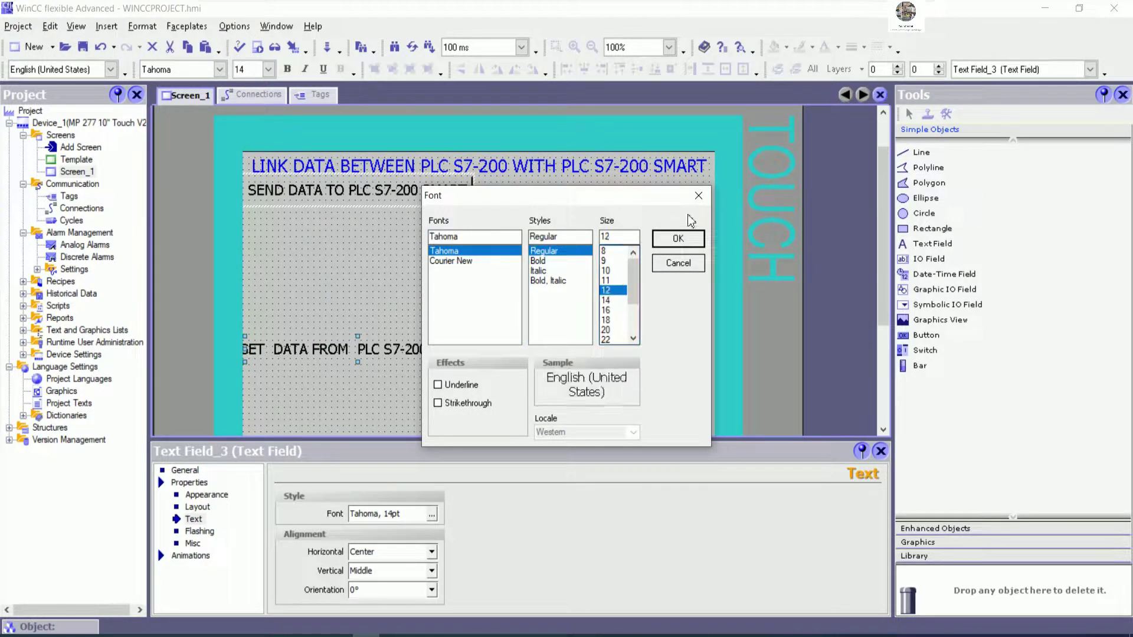
left_click(678, 239)
left_click(533, 311)
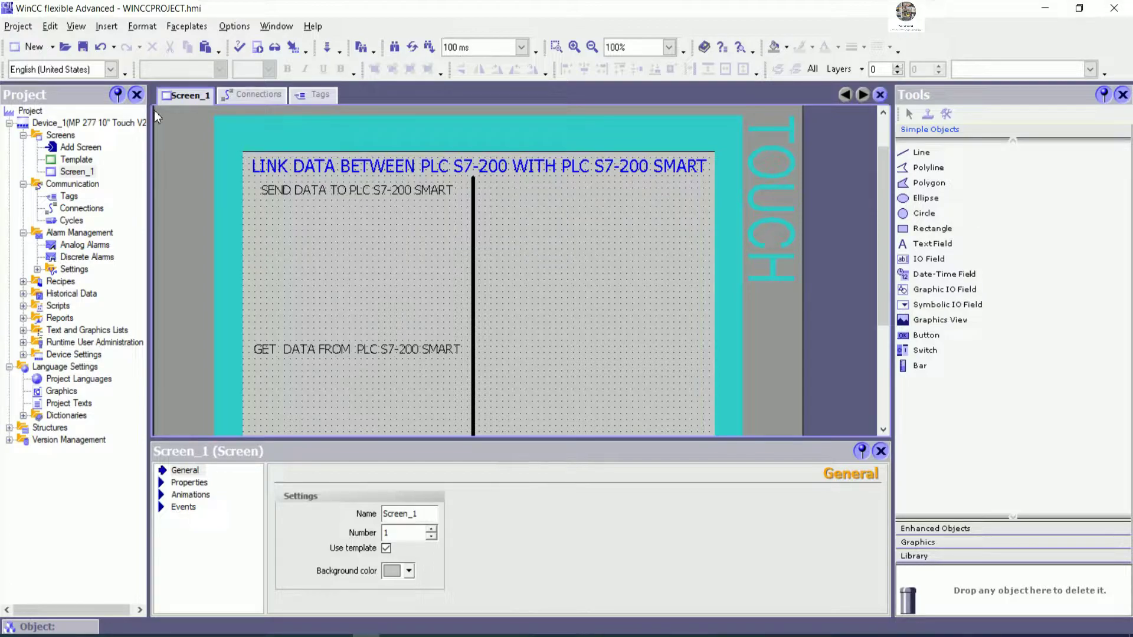
left_click(83, 47)
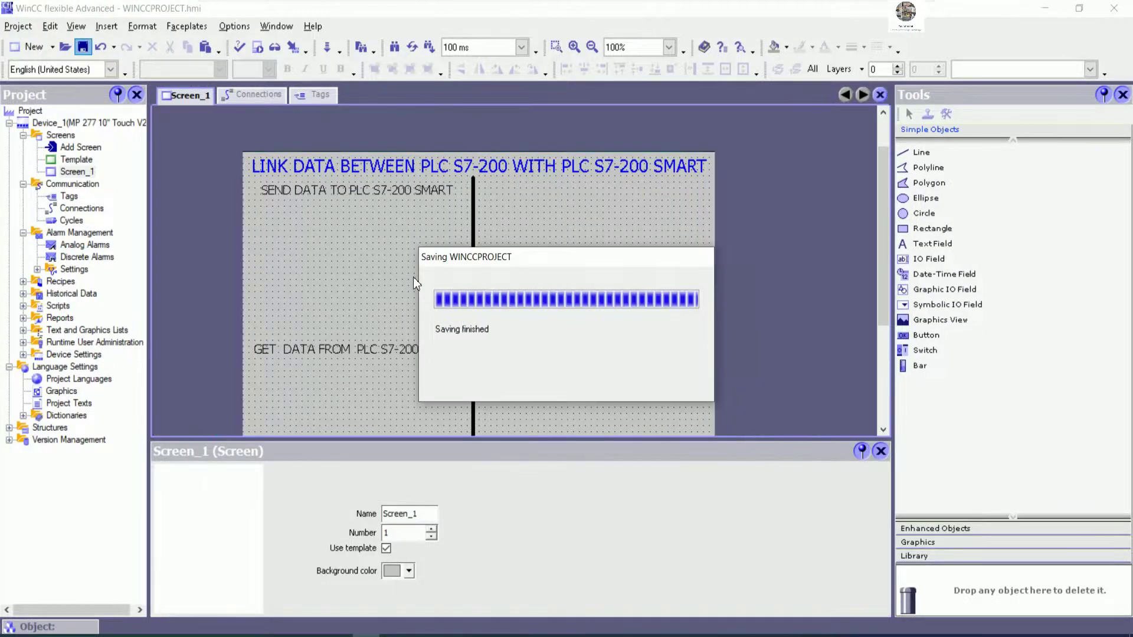
Duplicate the SEND DATA text field and place the copy level with it on the right side of the vertical divider.
right_click(343, 186)
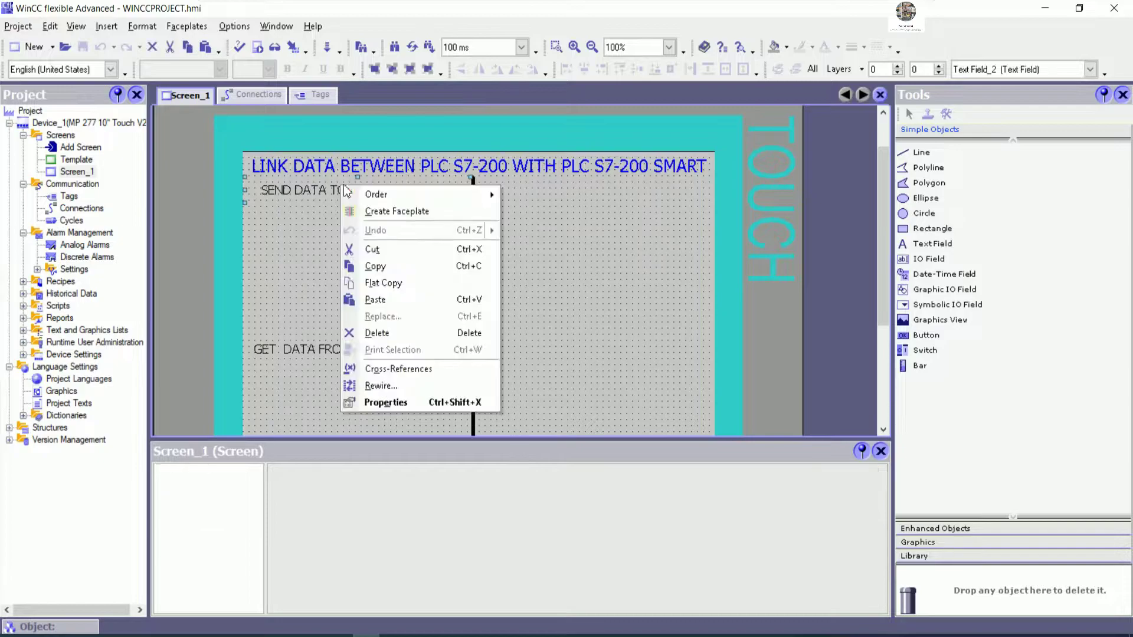
left_click(386, 263)
right_click(551, 217)
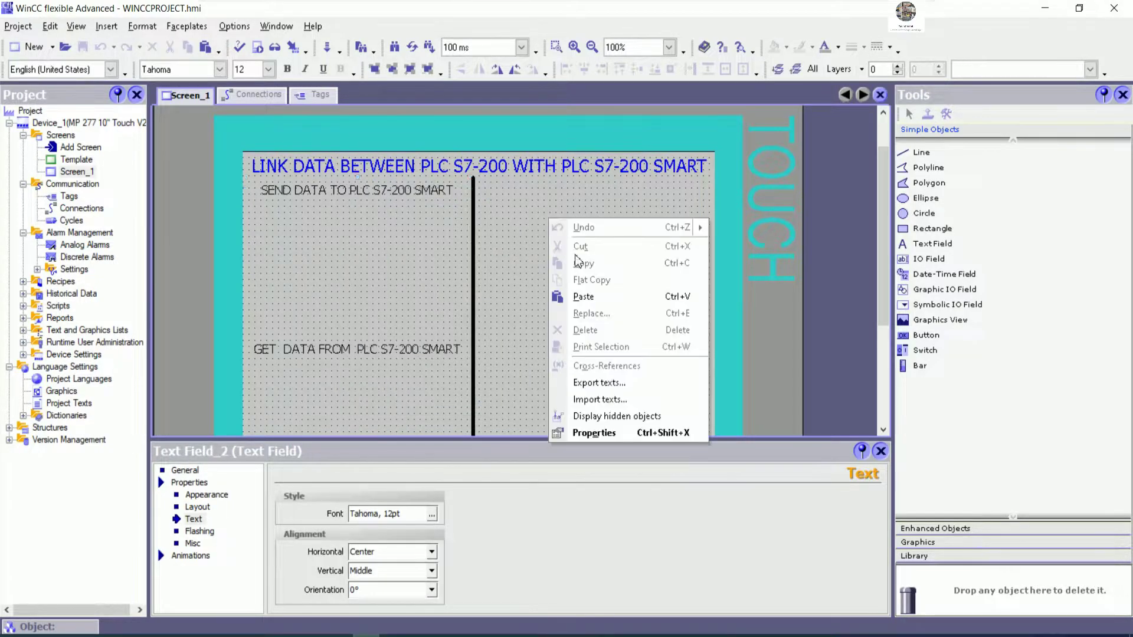
left_click(586, 293)
left_click_drag(396, 200, 614, 197)
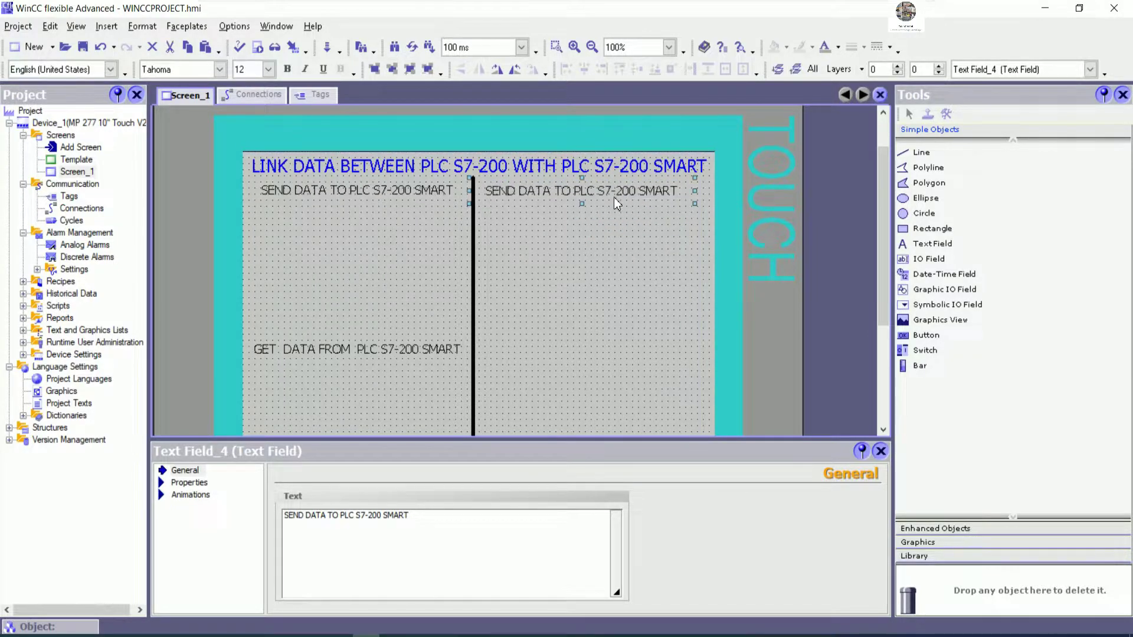
Change the text of the SEND DATA copy in the right section to "SEND DATA TO PLC S7-200".
double_click(645, 188)
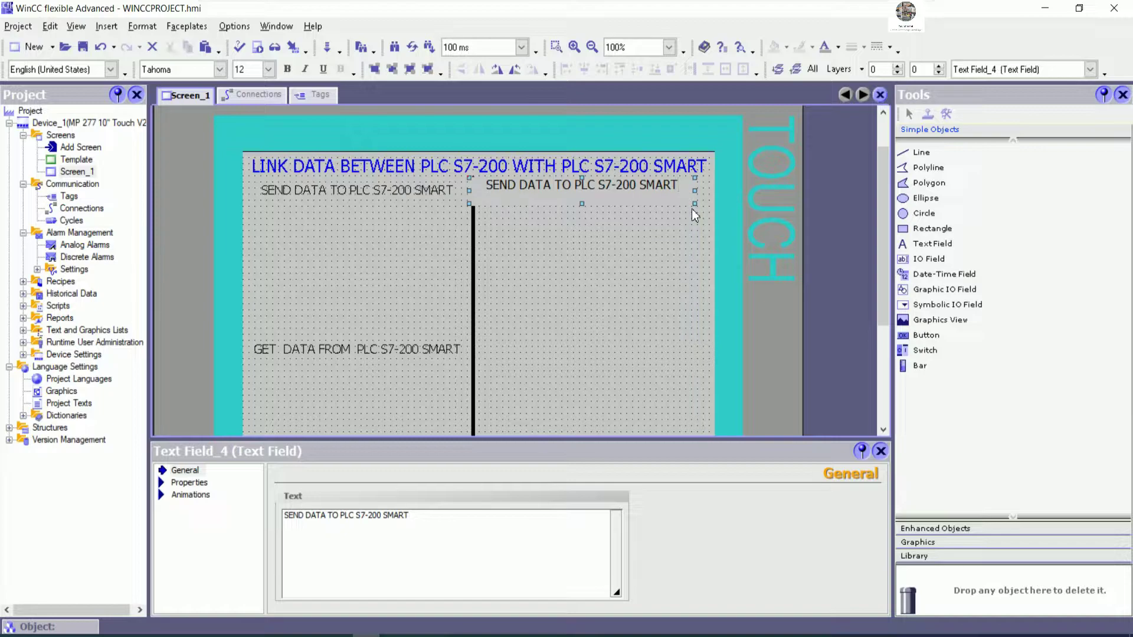
key("BackSpace")
key("BackSpace")
key("BackSpace")
key("BackSpace")
key("BackSpace")
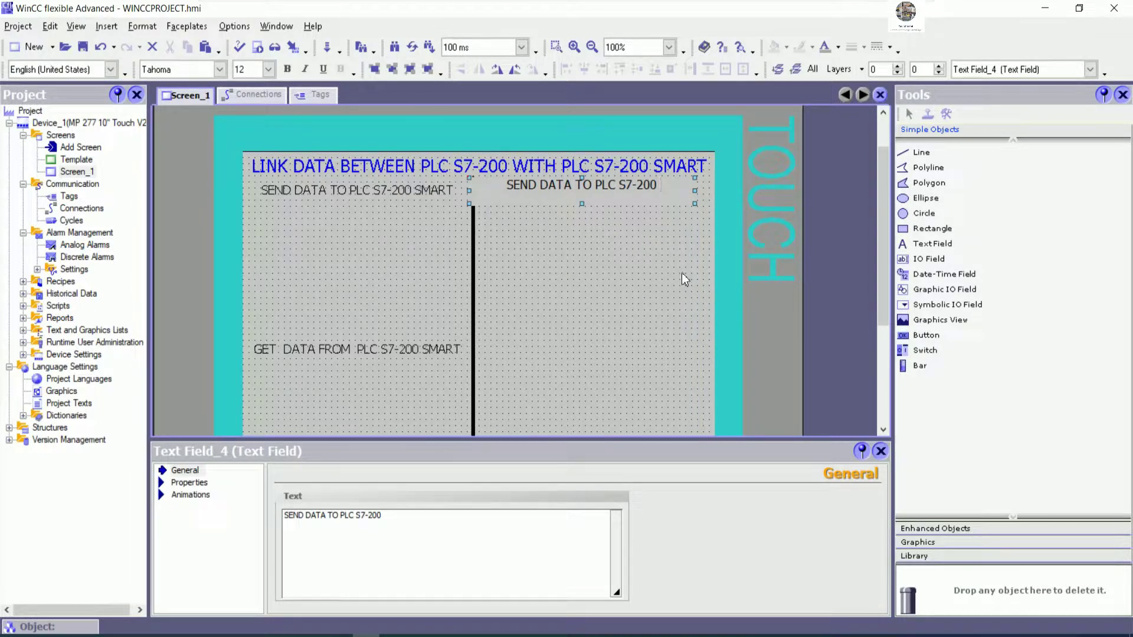
left_click(669, 289)
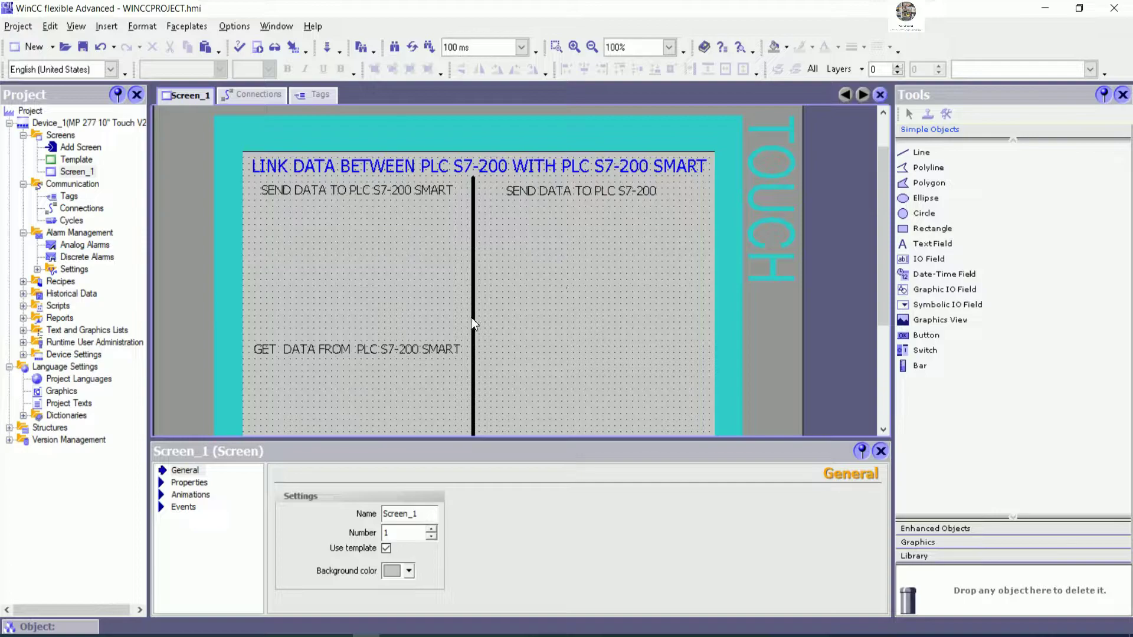
Duplicate the GET DATA text field and place the copy level with it in the right section, nudged slightly clear of the divider.
left_click(389, 346)
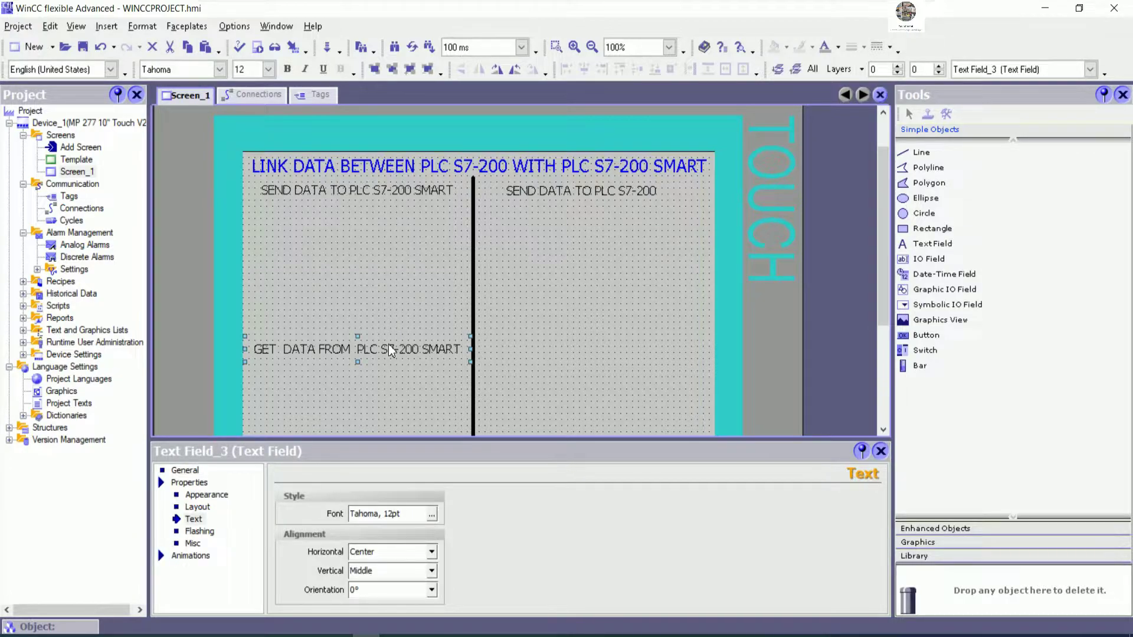
right_click(388, 344)
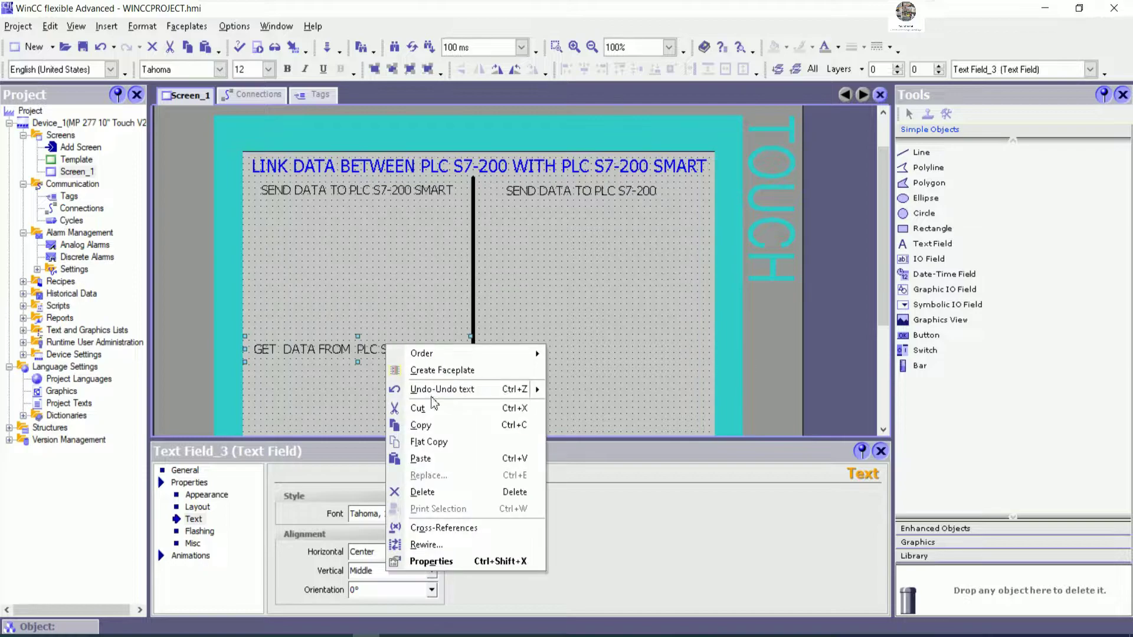
left_click(425, 426)
left_click(576, 313)
right_click(575, 313)
left_click(601, 373)
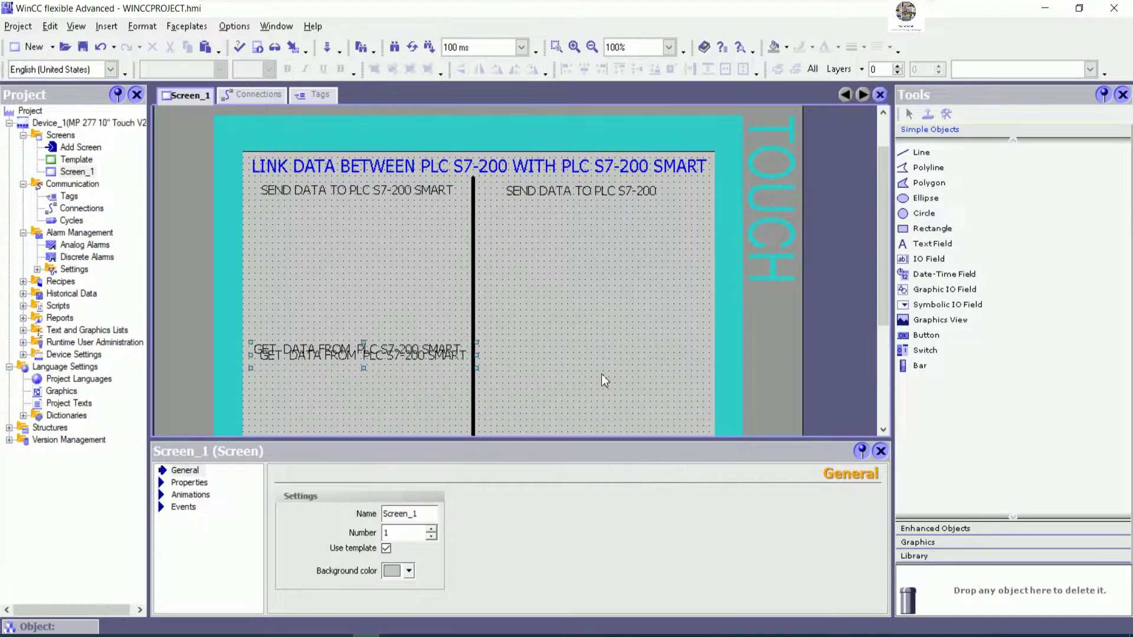
left_click_drag(436, 354, 657, 350)
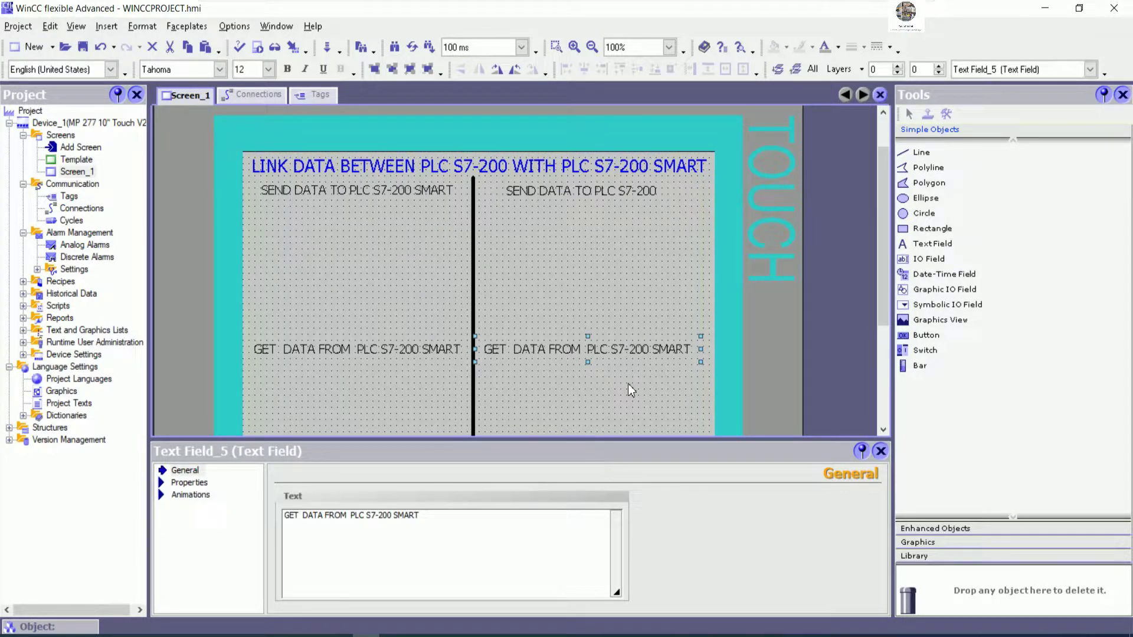
key("Right")
key("Right")
key("Right")
key("Right")
key("Up")
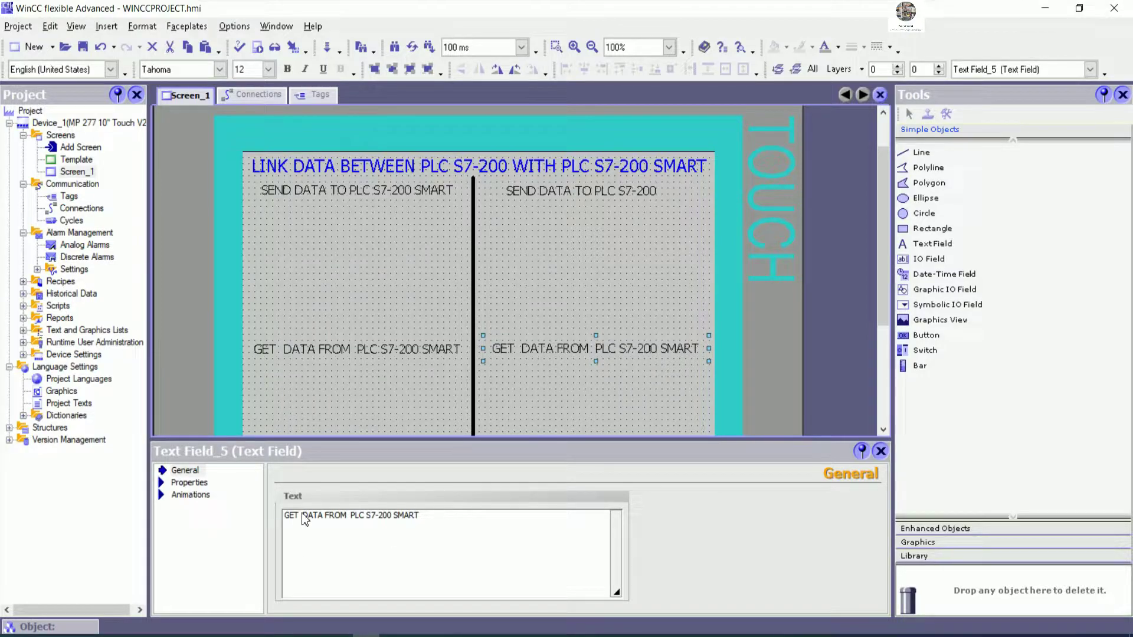
Change the text of the GET DATA copy in the right section to "GET DATA FROM PLC S7-200".
left_click(441, 518)
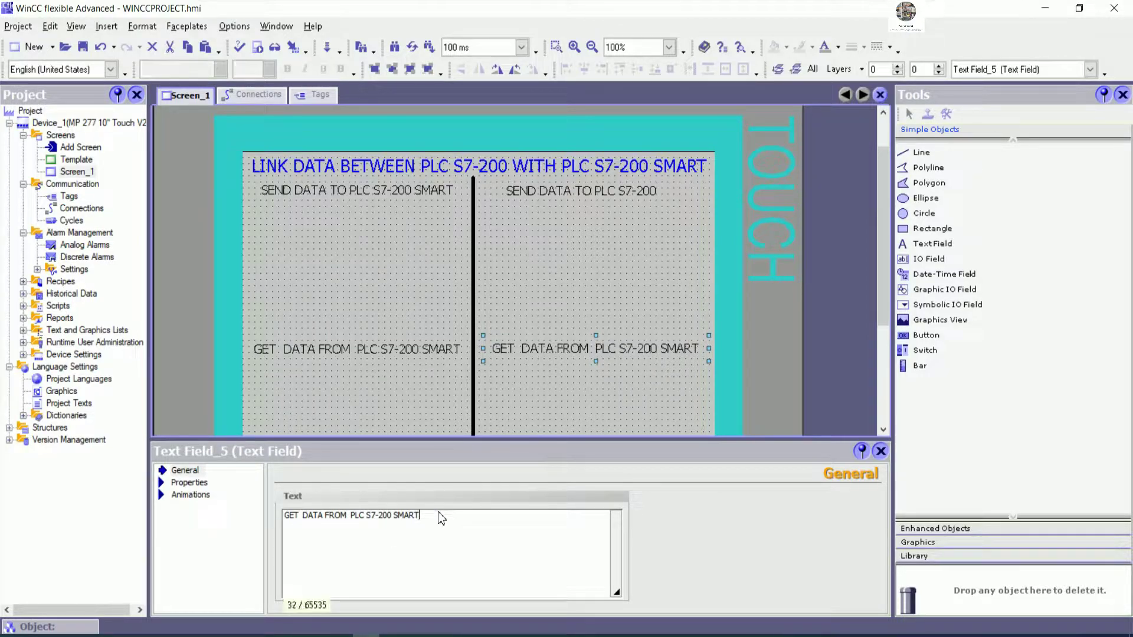
key("BackSpace")
key("BackSpace")
key("BackSpace")
key("BackSpace")
key("BackSpace")
left_click(586, 278)
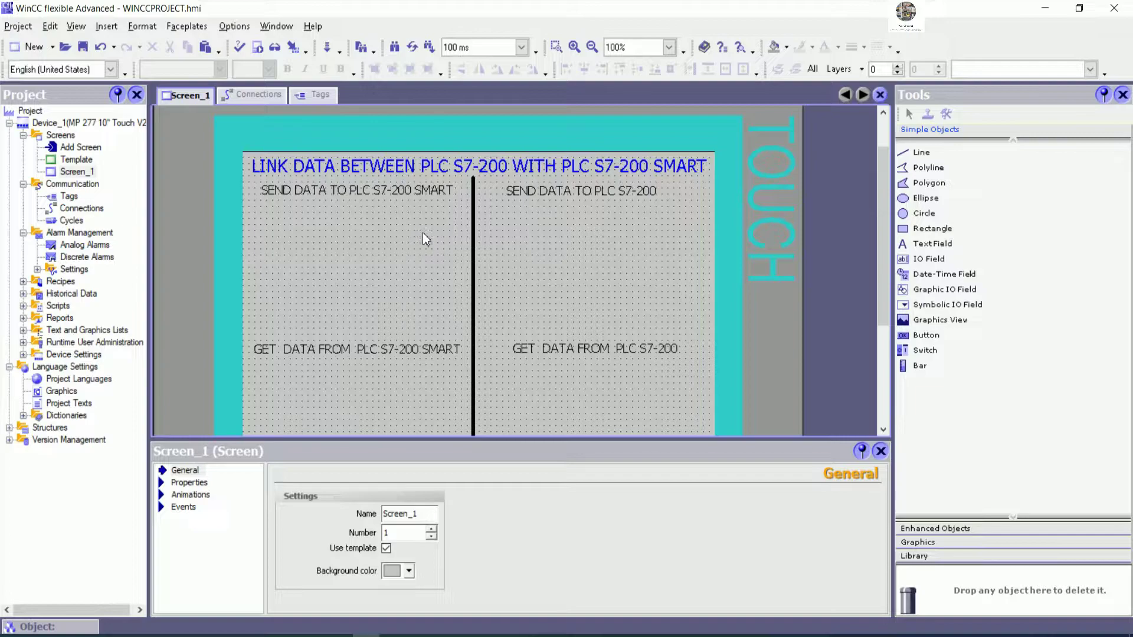
Delete the "GET DATA FROM PLC S7-200" and "SEND DATA TO PLC S7-200" text fields from the section right of the divider.
left_click(609, 193)
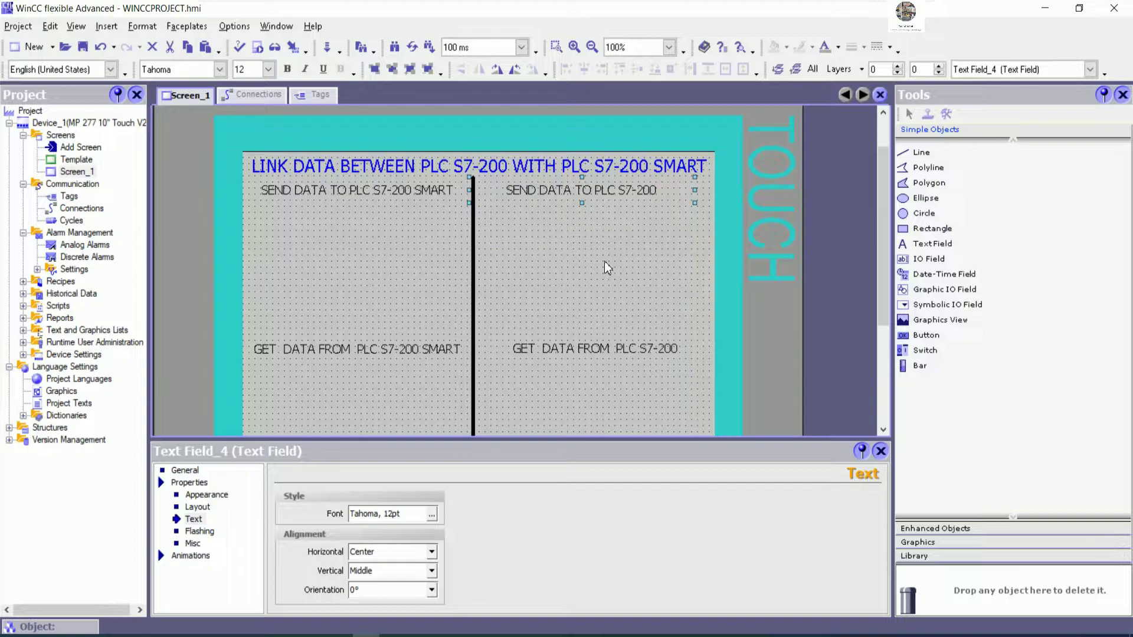
left_click(608, 344)
key("Delete")
left_click(586, 193)
key("Delete")
Move the "GET DATA FROM PLC S7-200 SMART" text field to the head of the right section, level with the SEND DATA heading, and save the project.
left_click(387, 351)
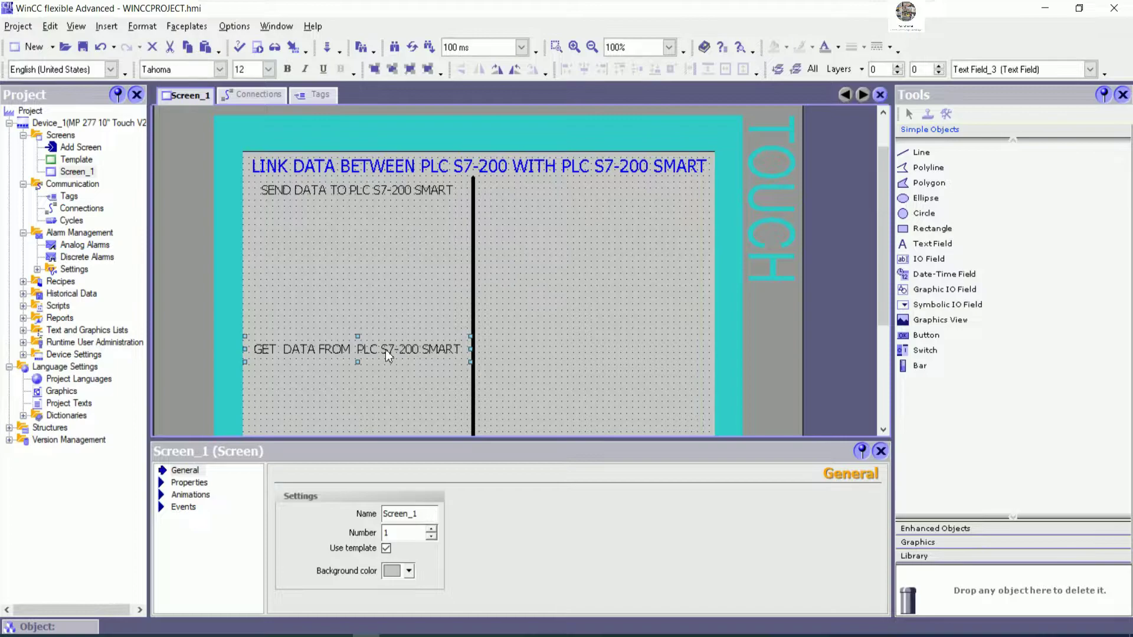
left_click_drag(387, 352, 636, 193)
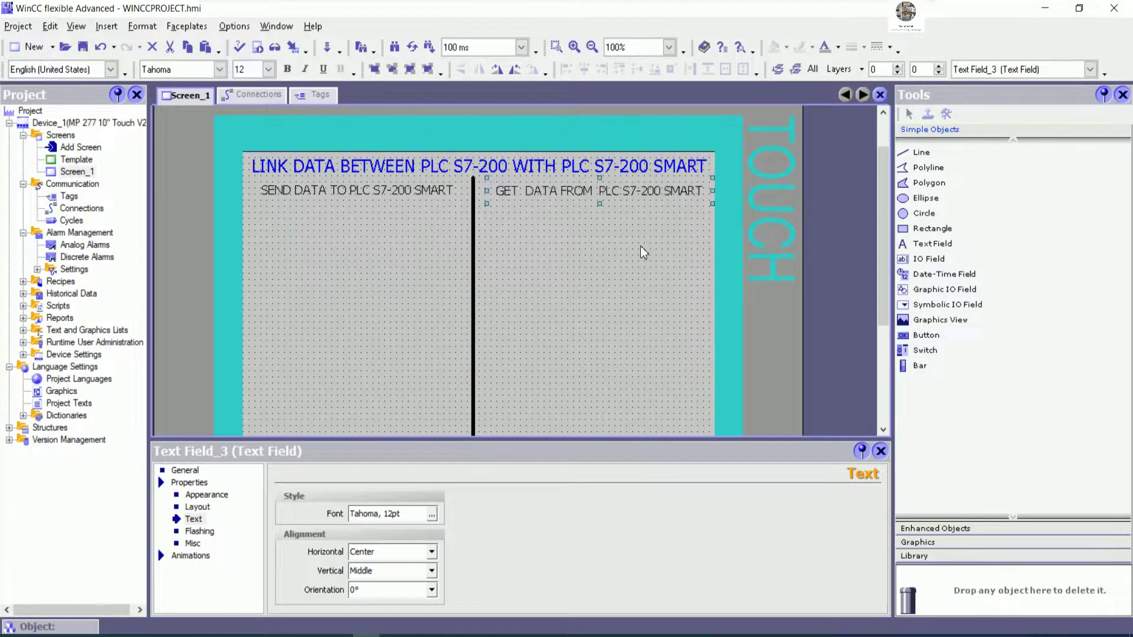
key("Left")
key("Left")
key("Left")
key("Left")
key("Left")
key("Left")
key("Left")
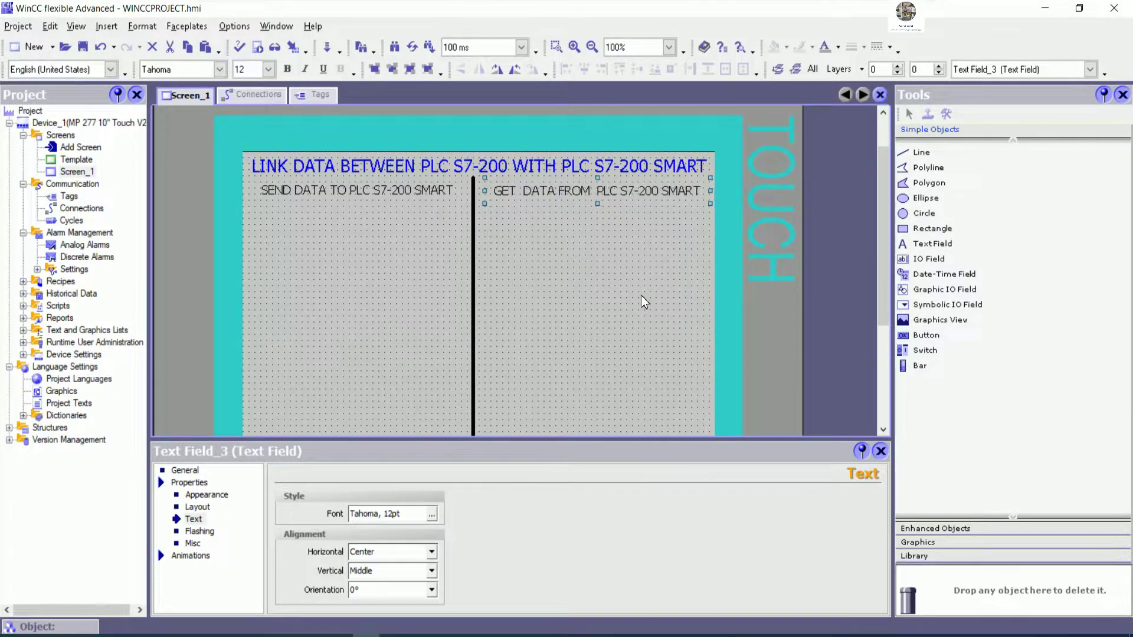
left_click(635, 309)
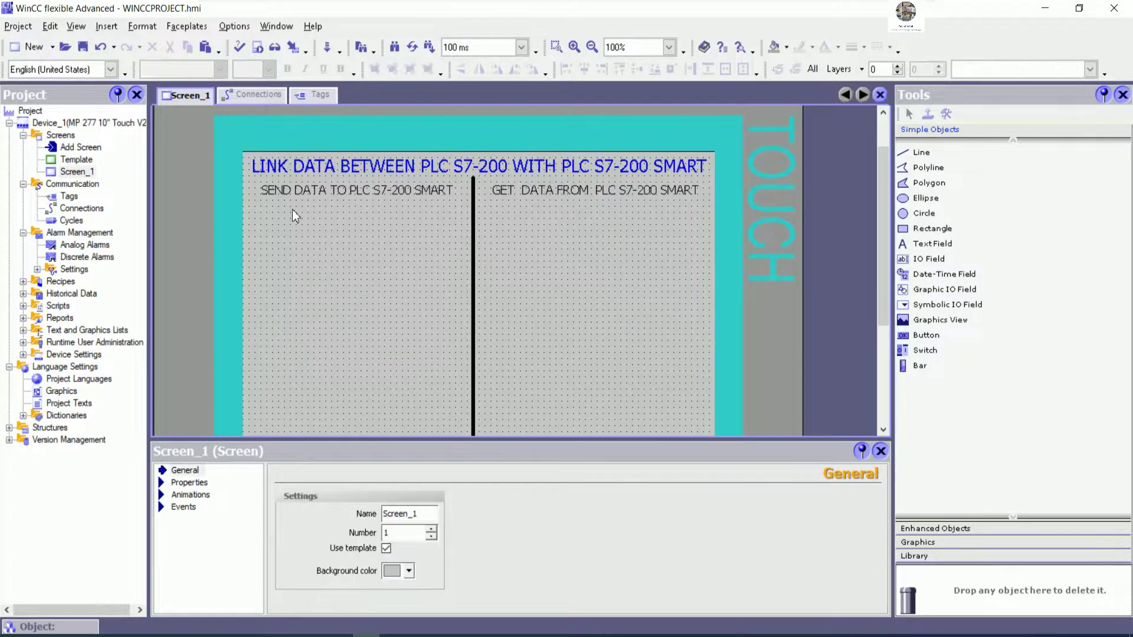
left_click(83, 47)
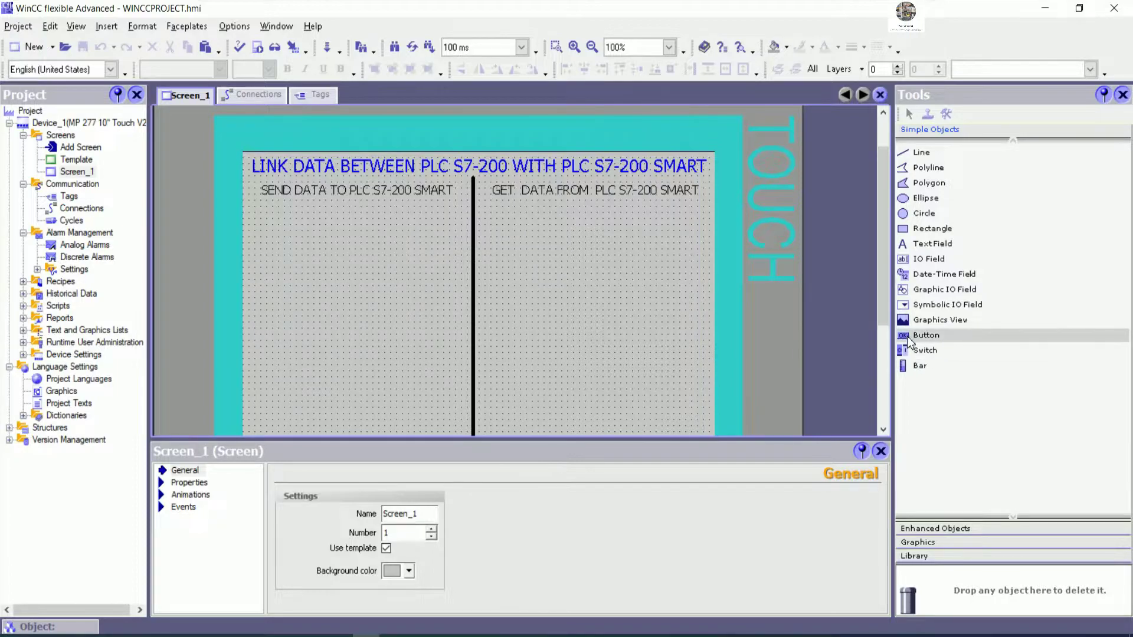
Place a button below the SEND DATA heading and set its OFF text to "BIT1".
left_click_drag(908, 341, 296, 239)
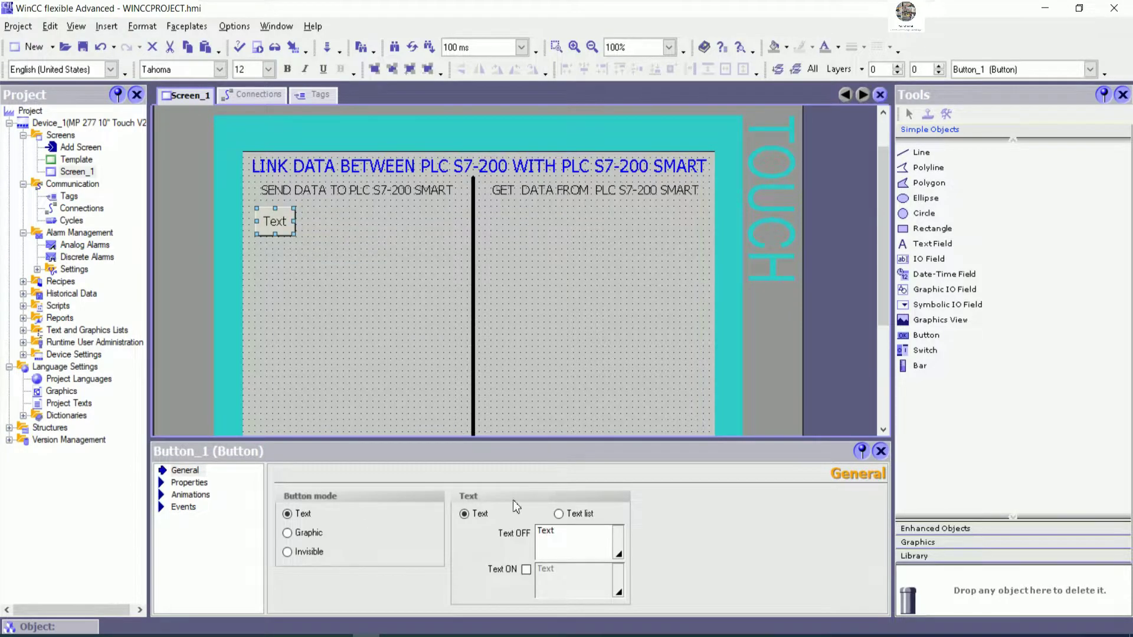
left_click(577, 548)
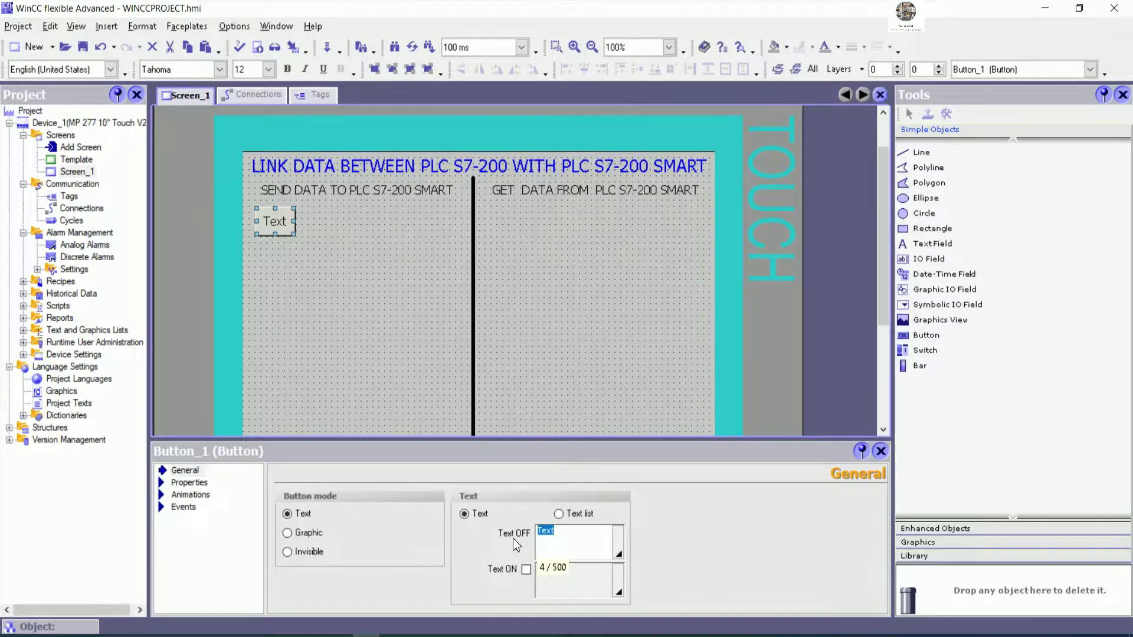
type("BIT1")
left_click(568, 388)
Set the BIT1 button's background color to red and shift the button slightly toward the left edge of the section.
left_click(278, 224)
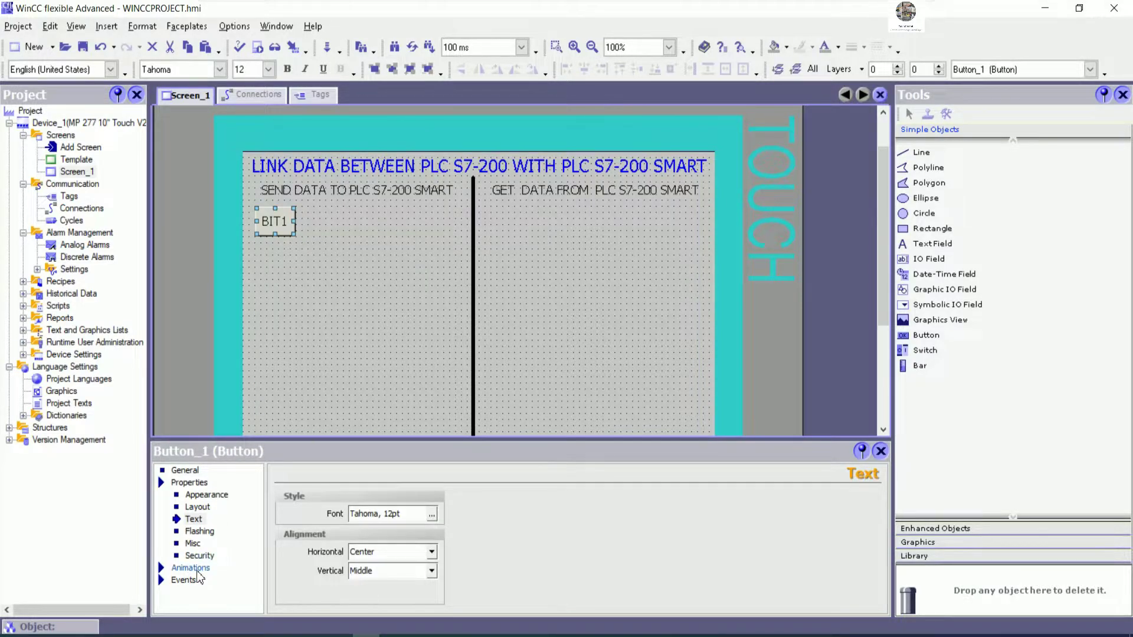
left_click(208, 496)
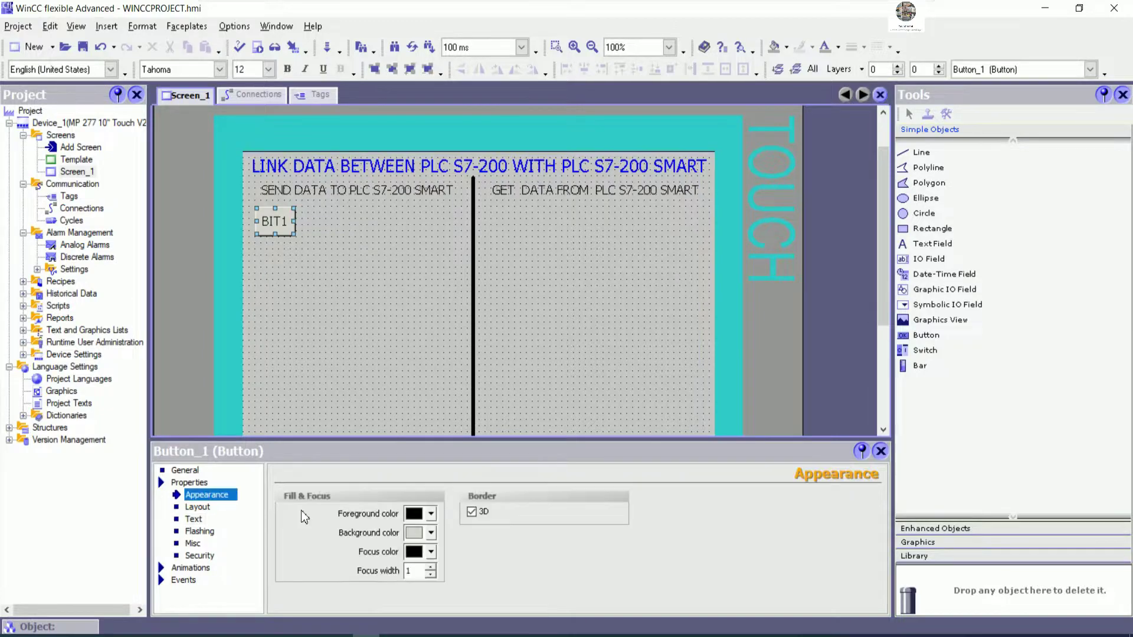
left_click(431, 533)
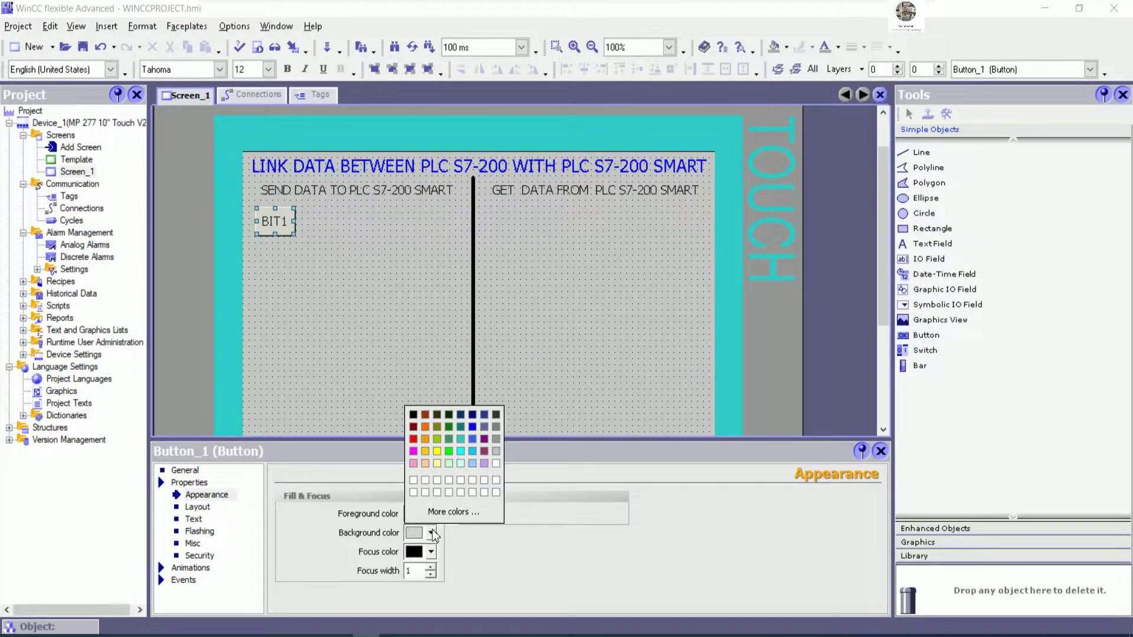
left_click(414, 439)
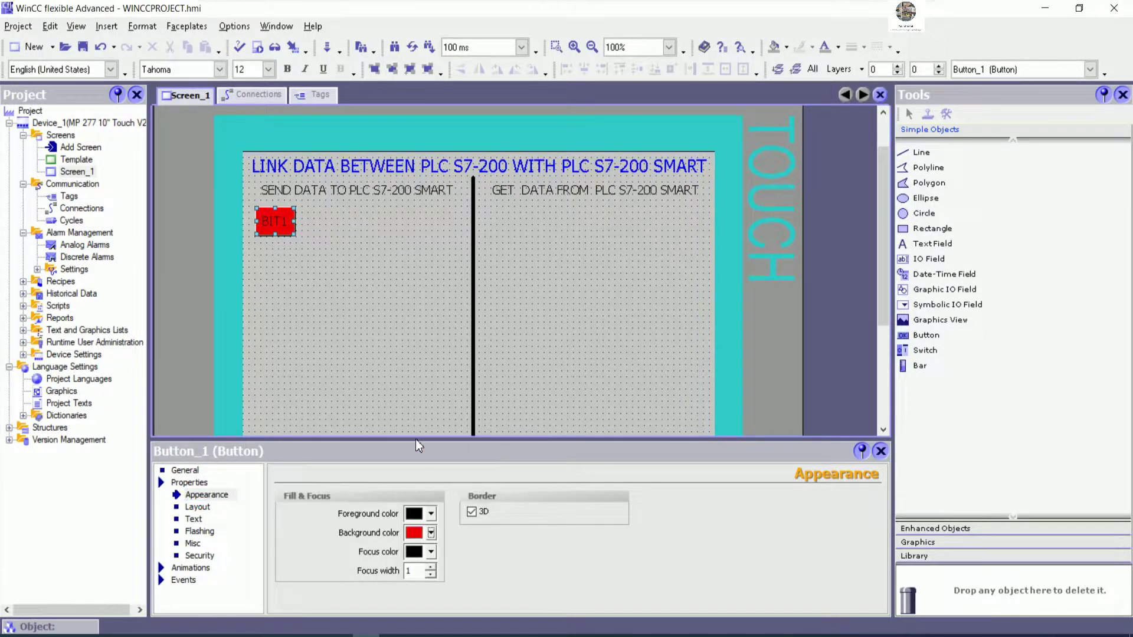
left_click(370, 314)
left_click(285, 227)
left_click_drag(285, 228, 279, 227)
left_click(322, 255)
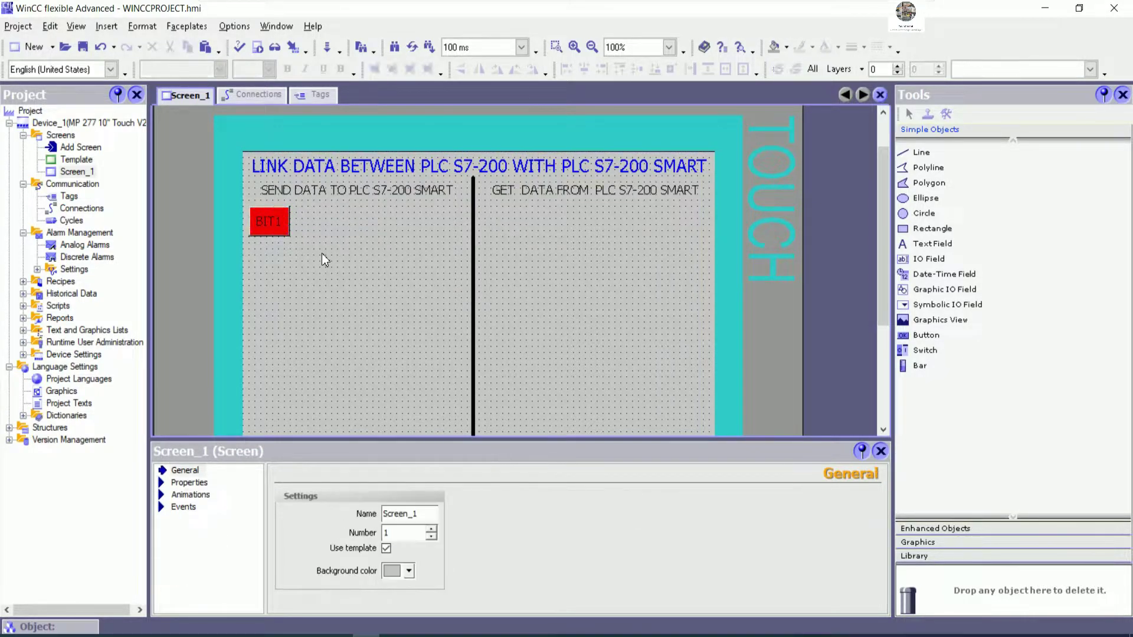
left_click(275, 217)
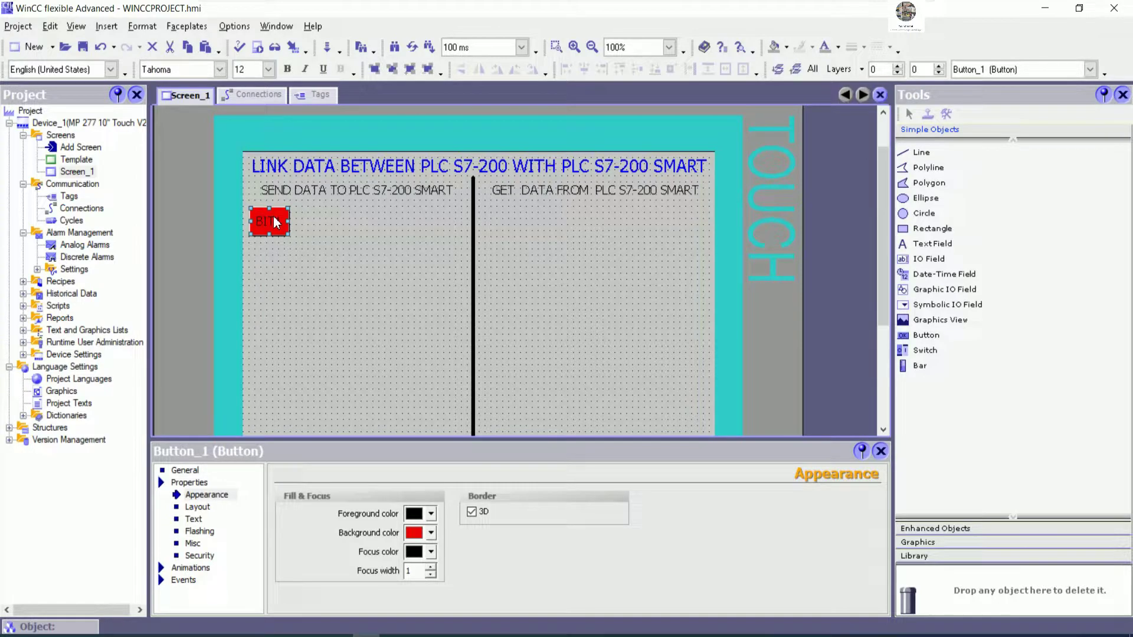
left_click_drag(275, 223, 324, 232)
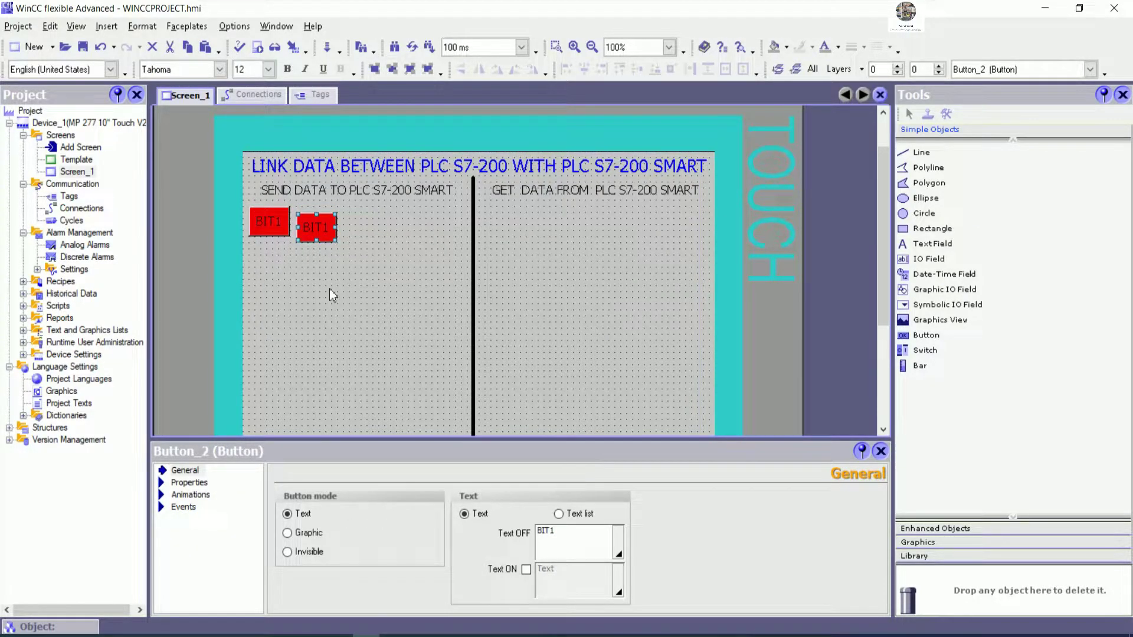
key("Delete")
Assign the InvertBit function with tag CMD_BIT1 to the BIT1 button's Click event.
left_click(282, 234)
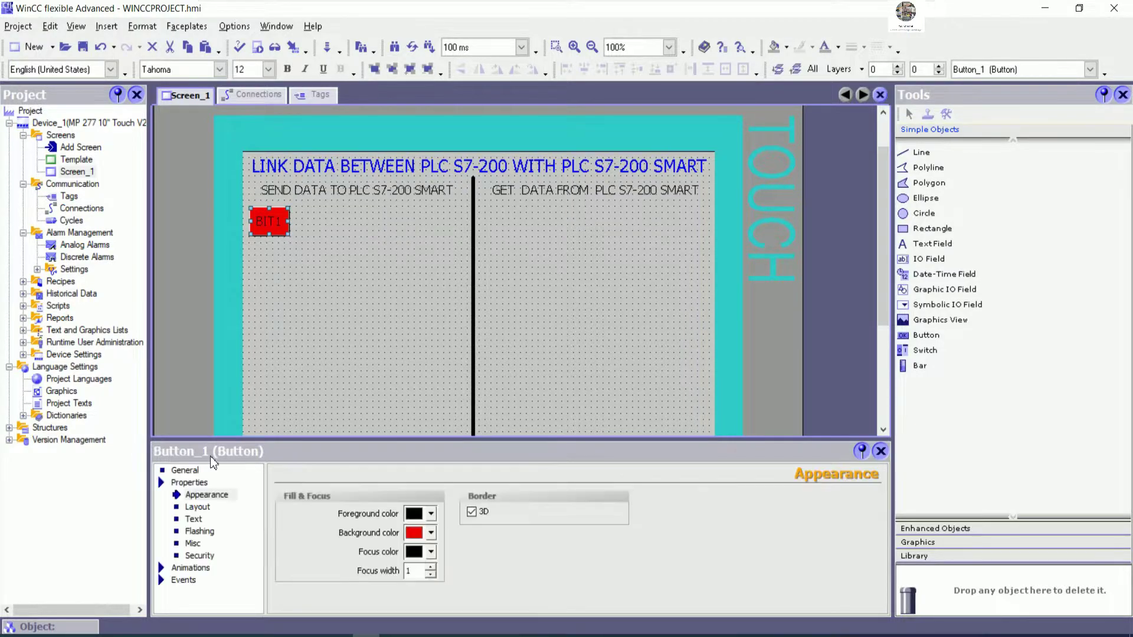
left_click(190, 569)
left_click(187, 598)
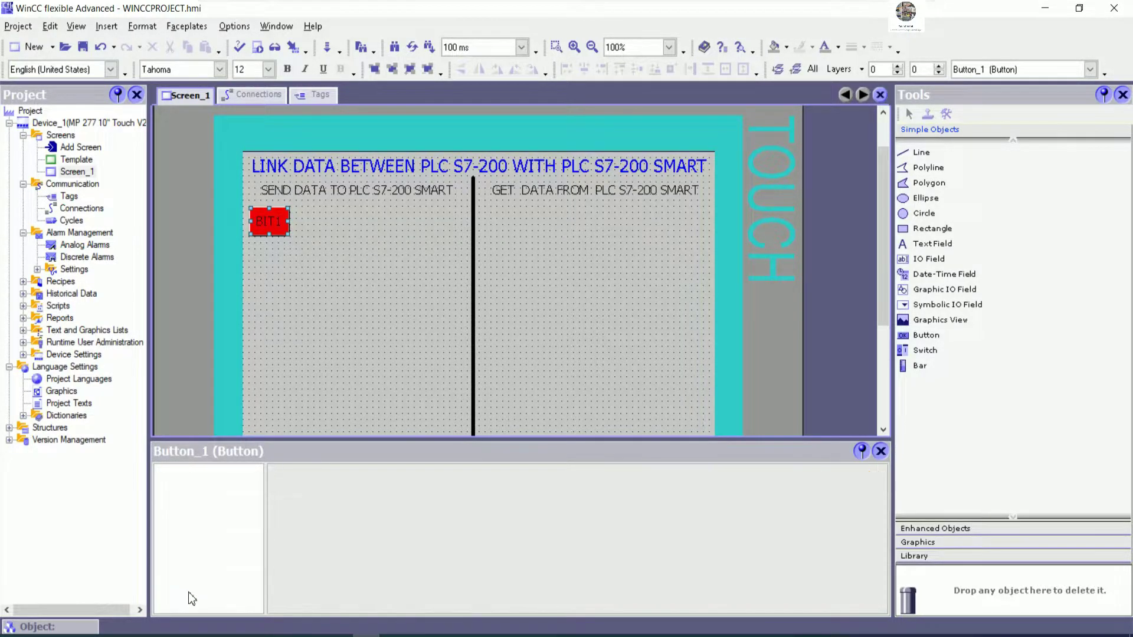
left_click(325, 500)
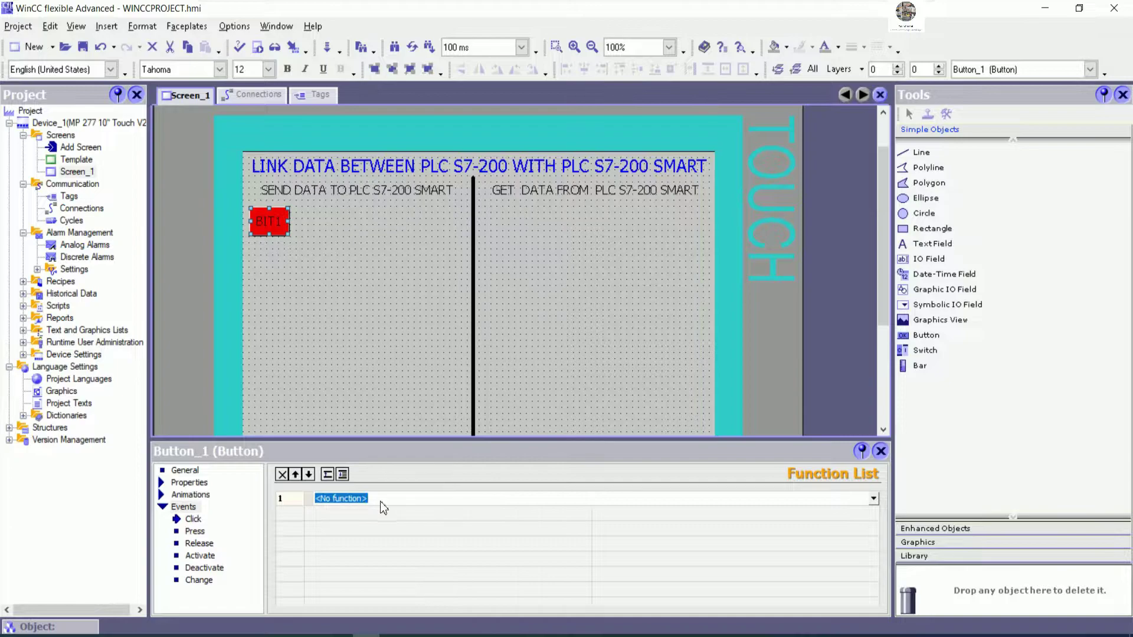
left_click(196, 522)
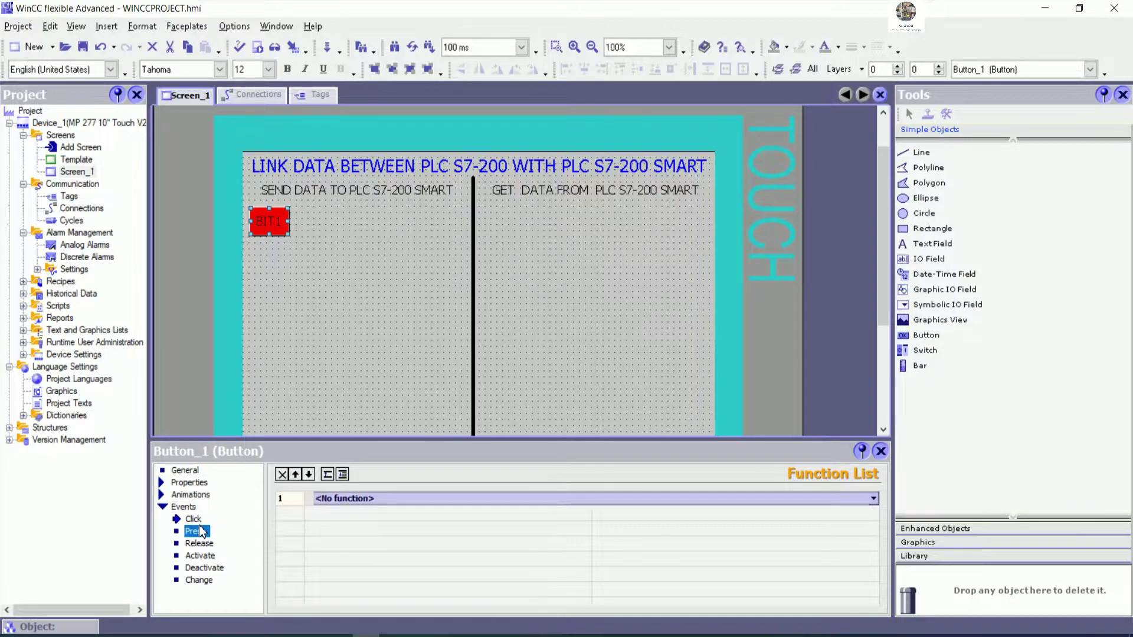
left_click(565, 496)
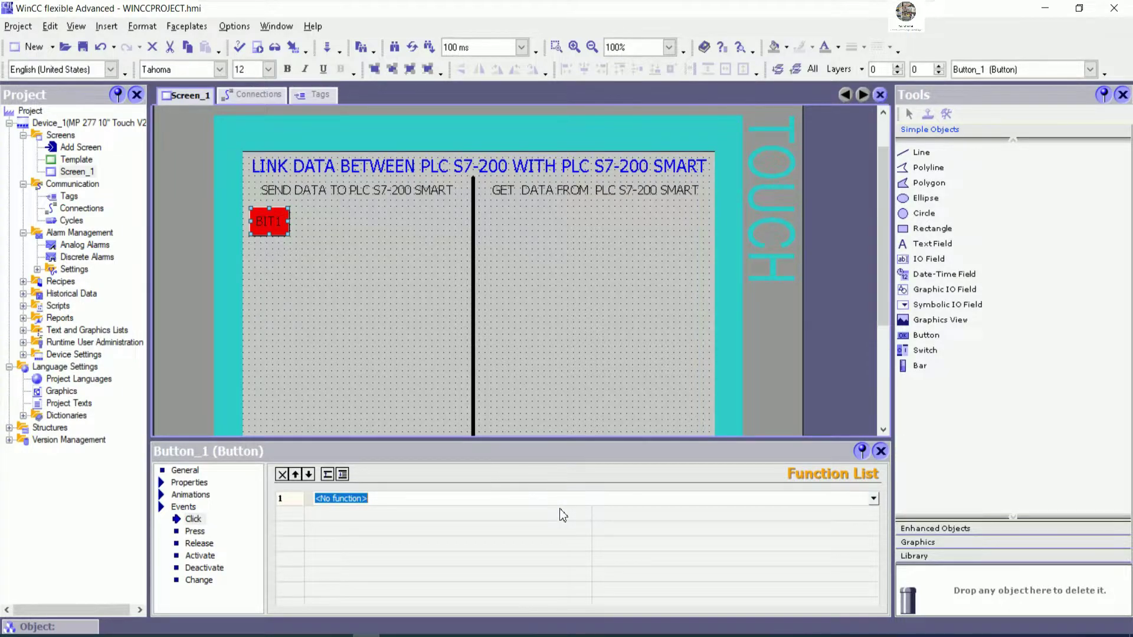
type("IN")
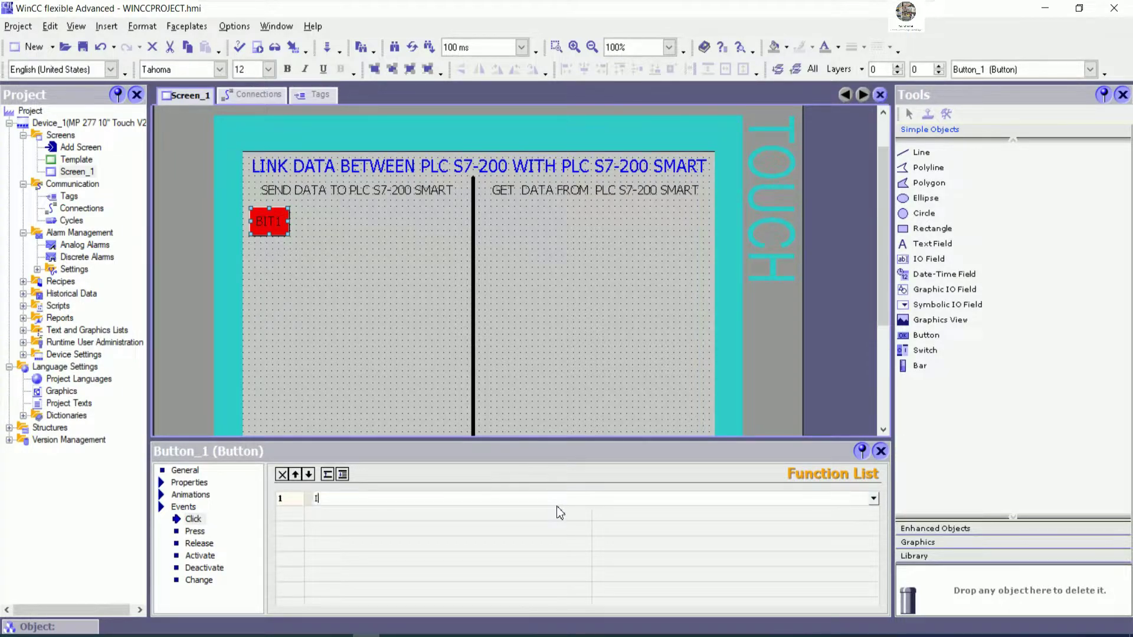
left_click(472, 532)
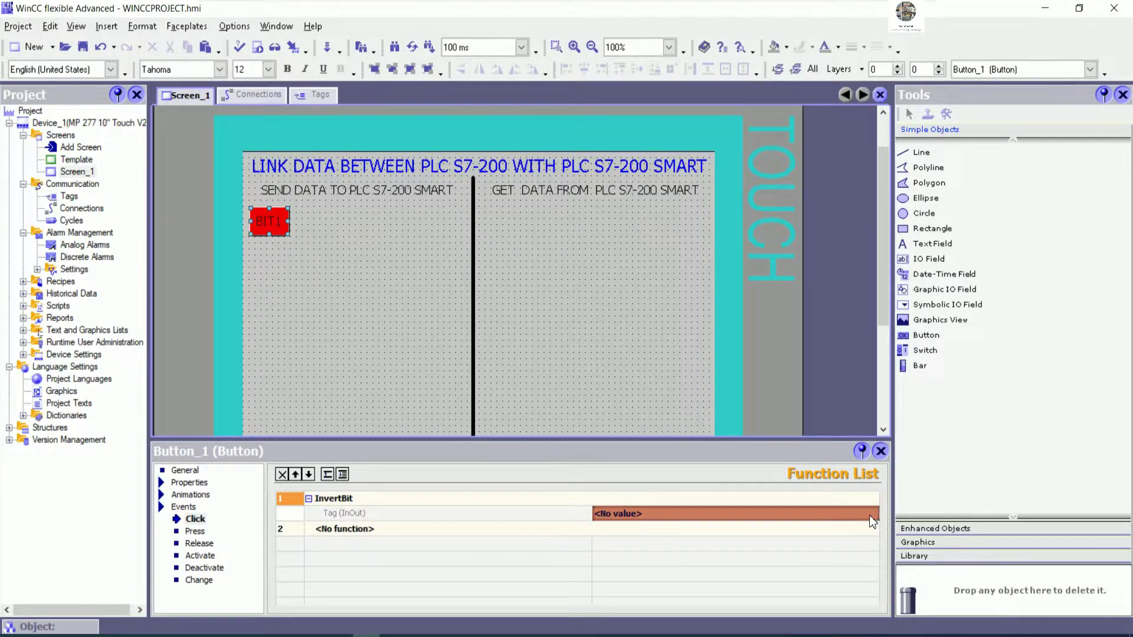
left_click(872, 522)
left_click(873, 514)
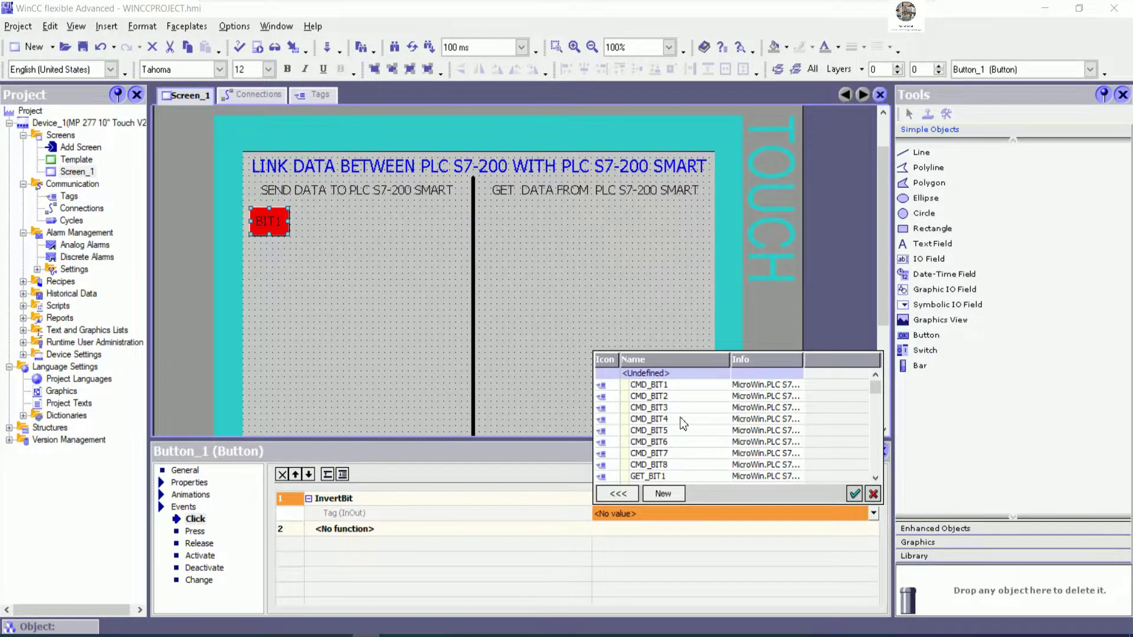
left_click(662, 388)
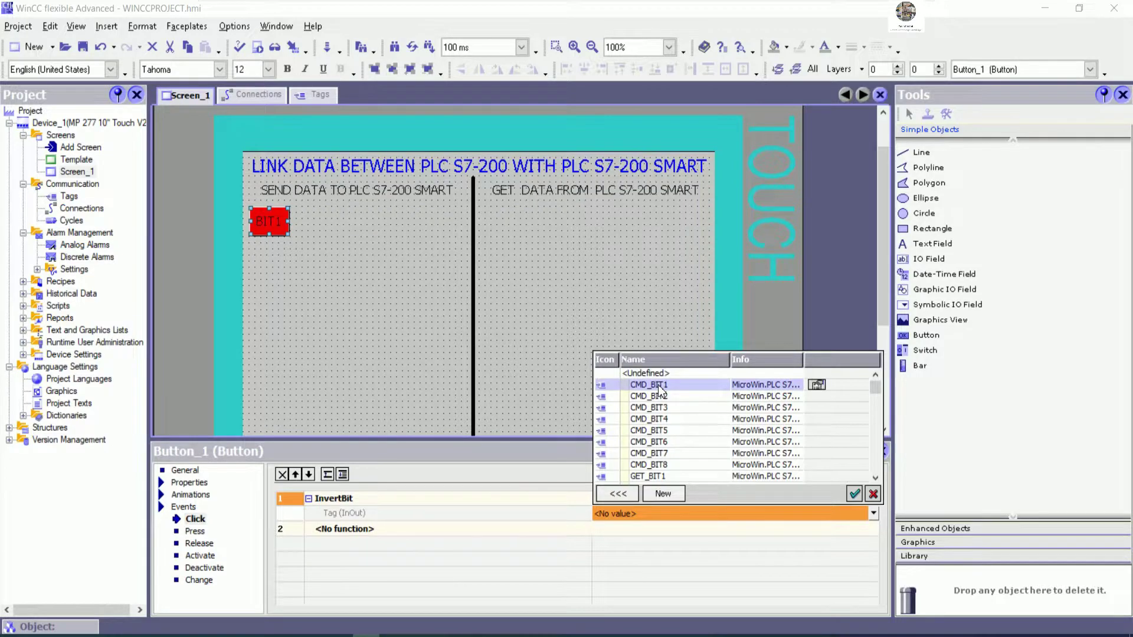
left_click(854, 494)
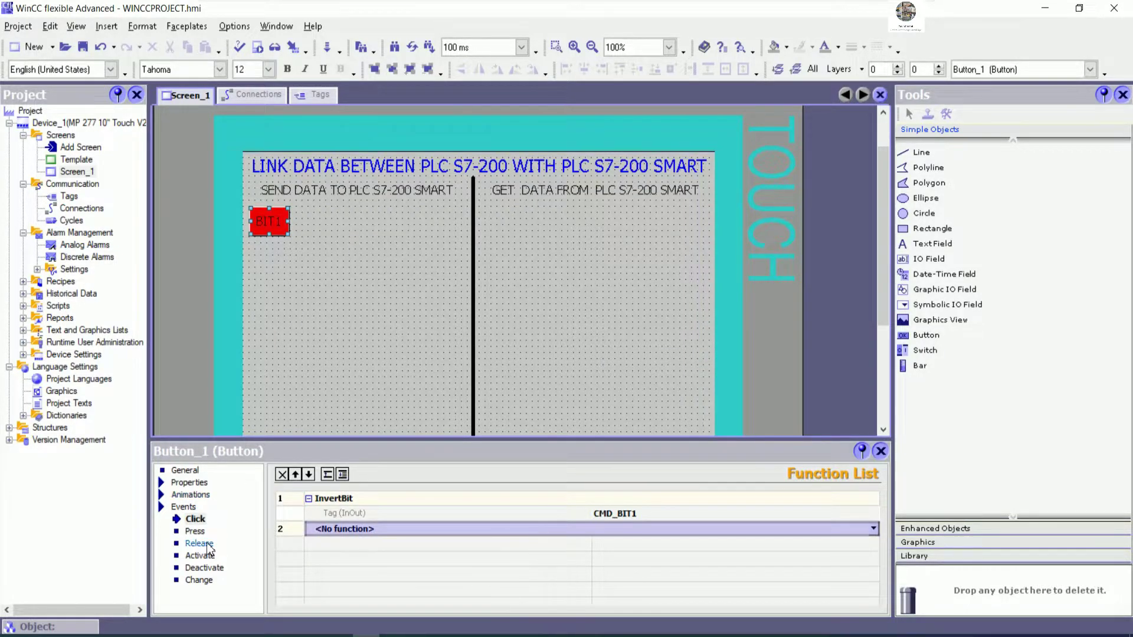
Add an appearance animation to the BIT1 button with tag CMD_BIT1, type Bit and a green background for value 1.
left_click(190, 494)
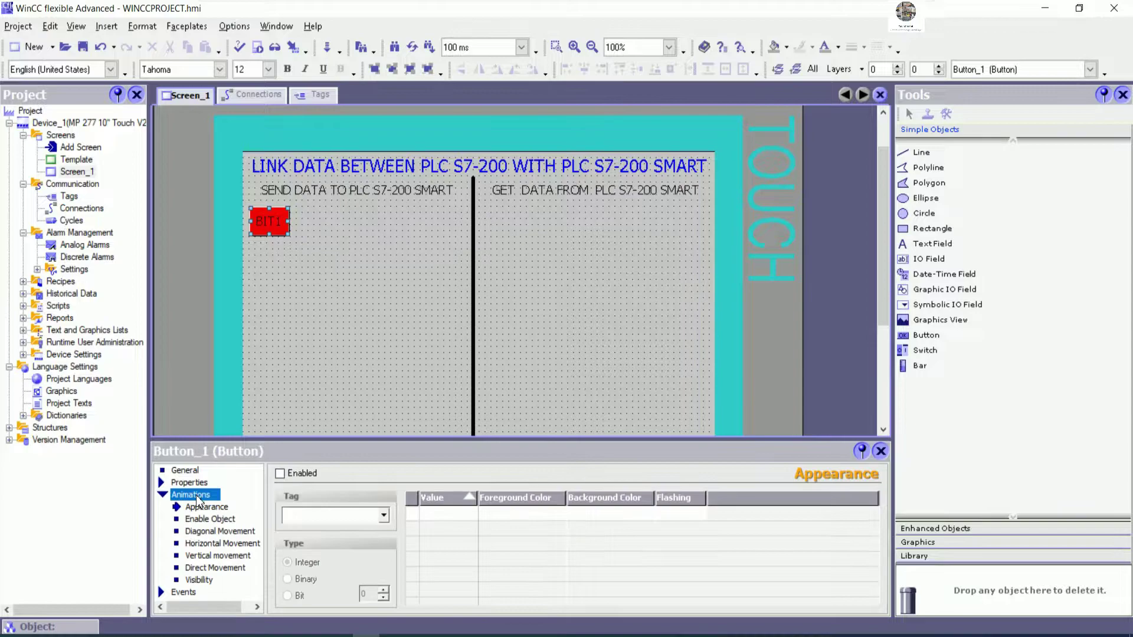
left_click(388, 518)
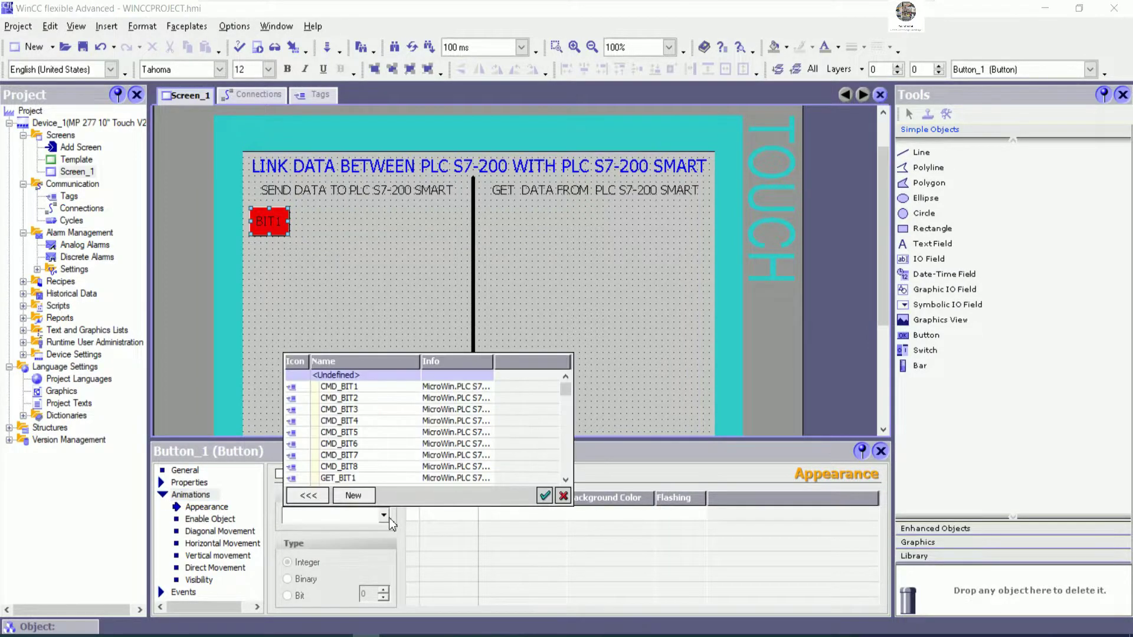
left_click(352, 387)
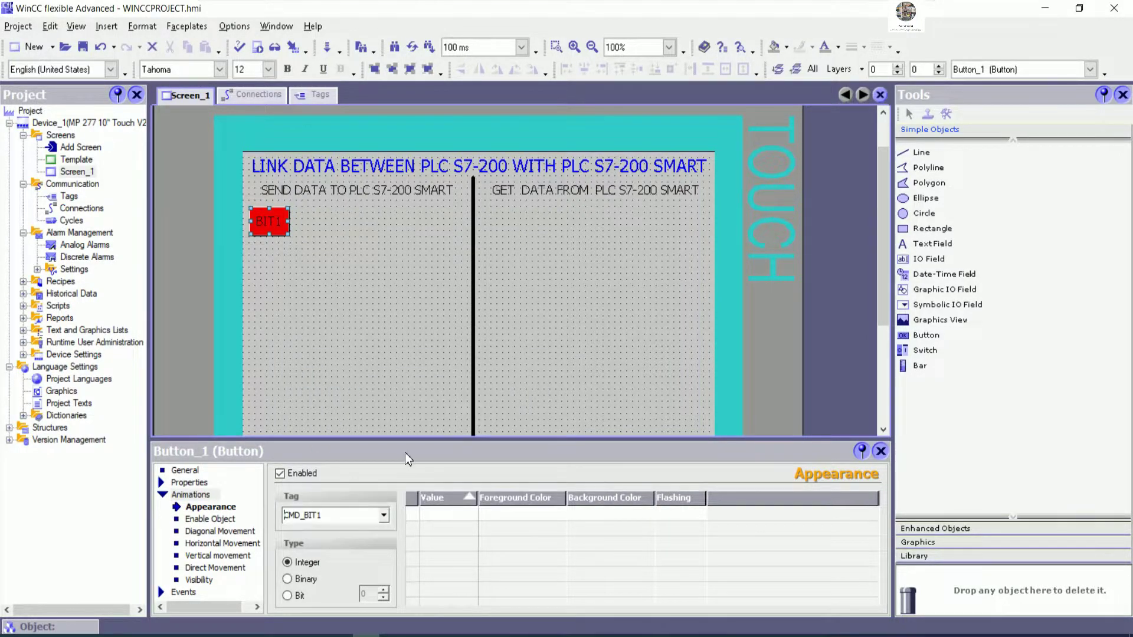
left_click(452, 515)
left_click(451, 514)
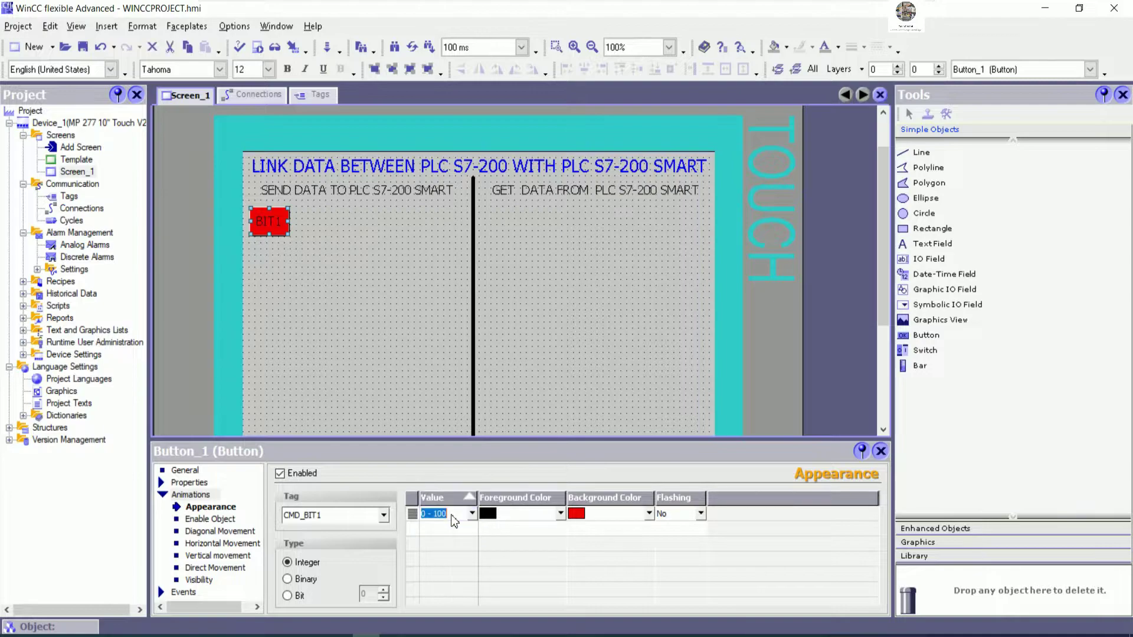
type("1")
left_click(512, 513)
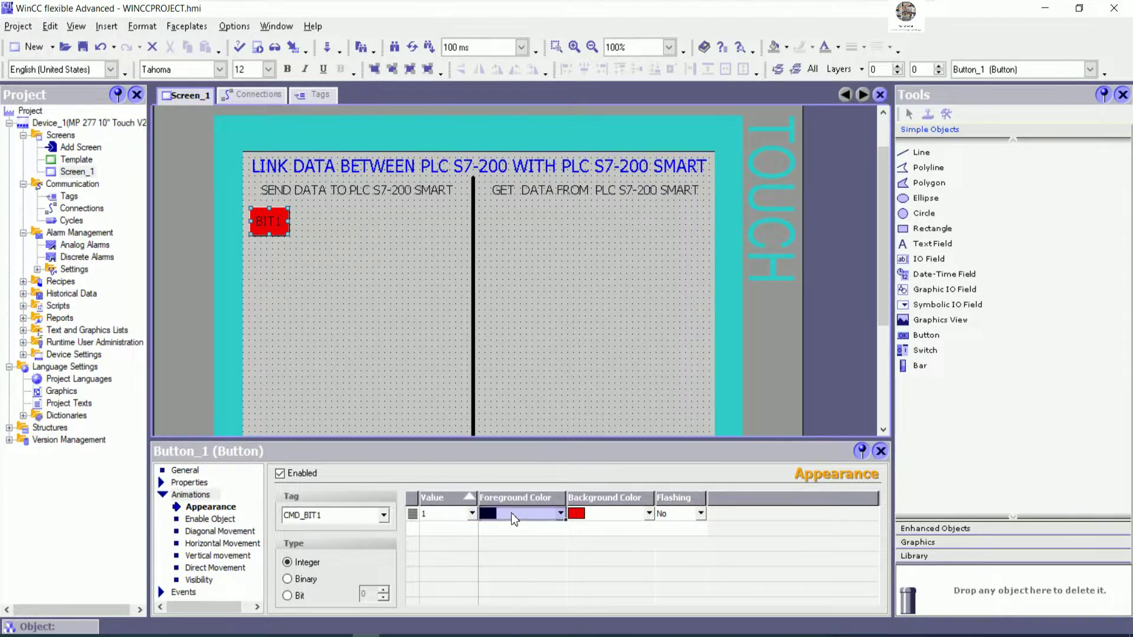
left_click(313, 596)
left_click(650, 514)
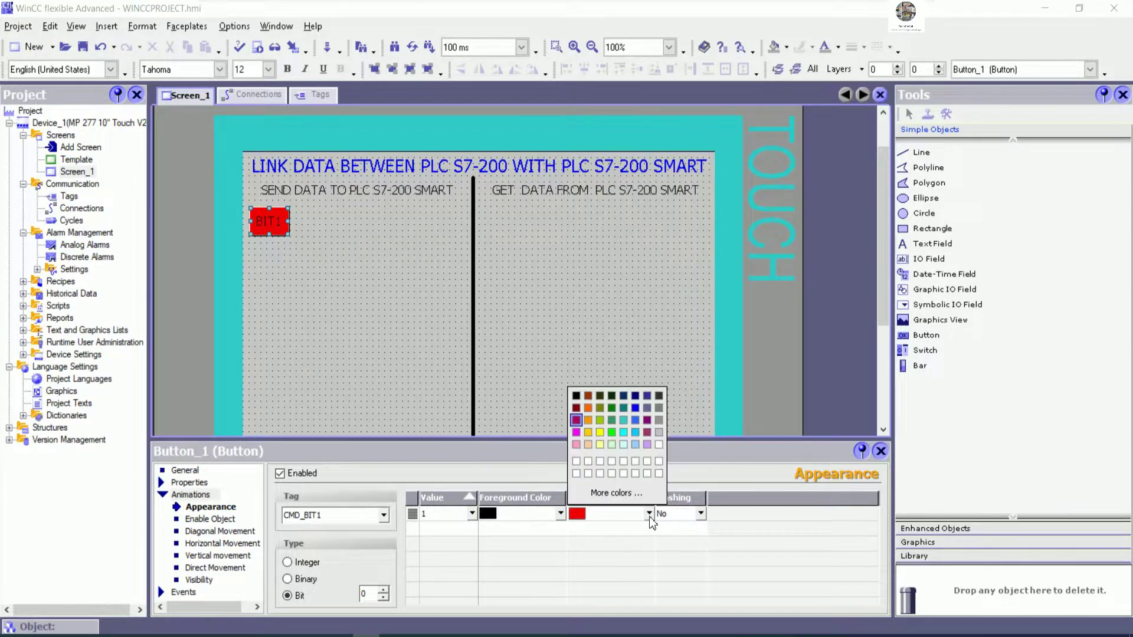
left_click(614, 432)
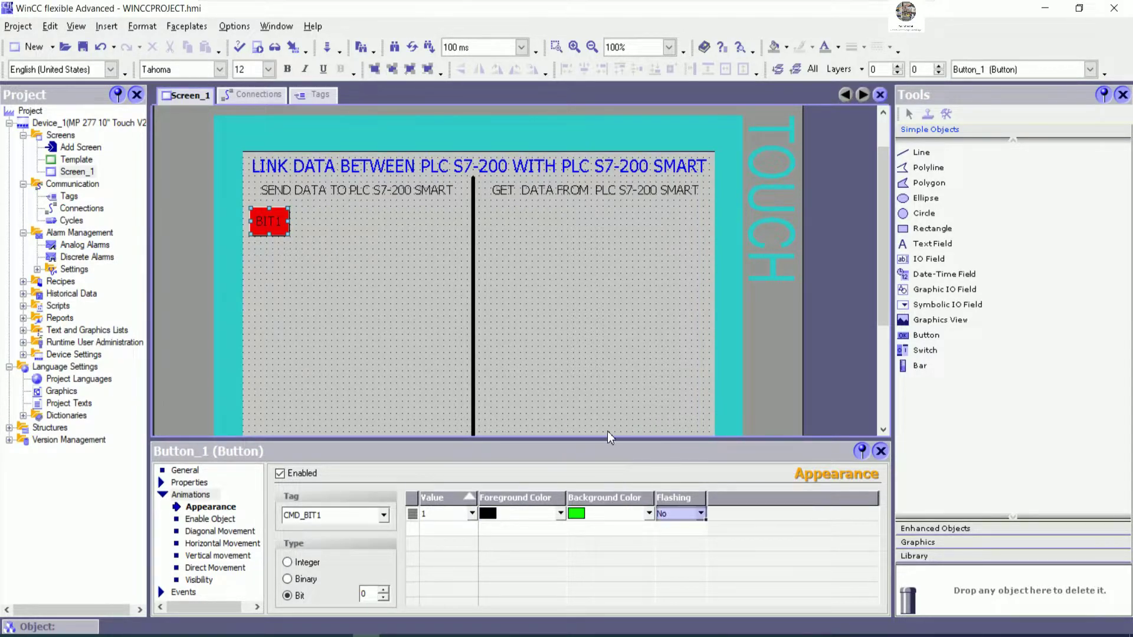
left_click(327, 288)
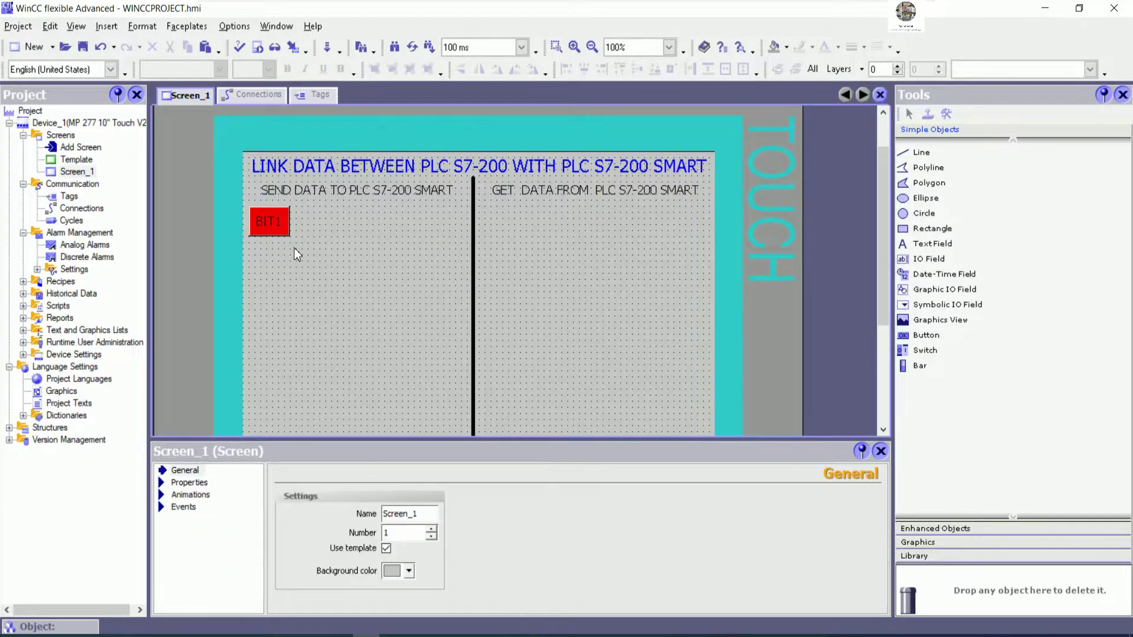
Duplicate the BIT1 button and place the copy beside the original at about x 80, y 72.
left_click(268, 222)
right_click(270, 221)
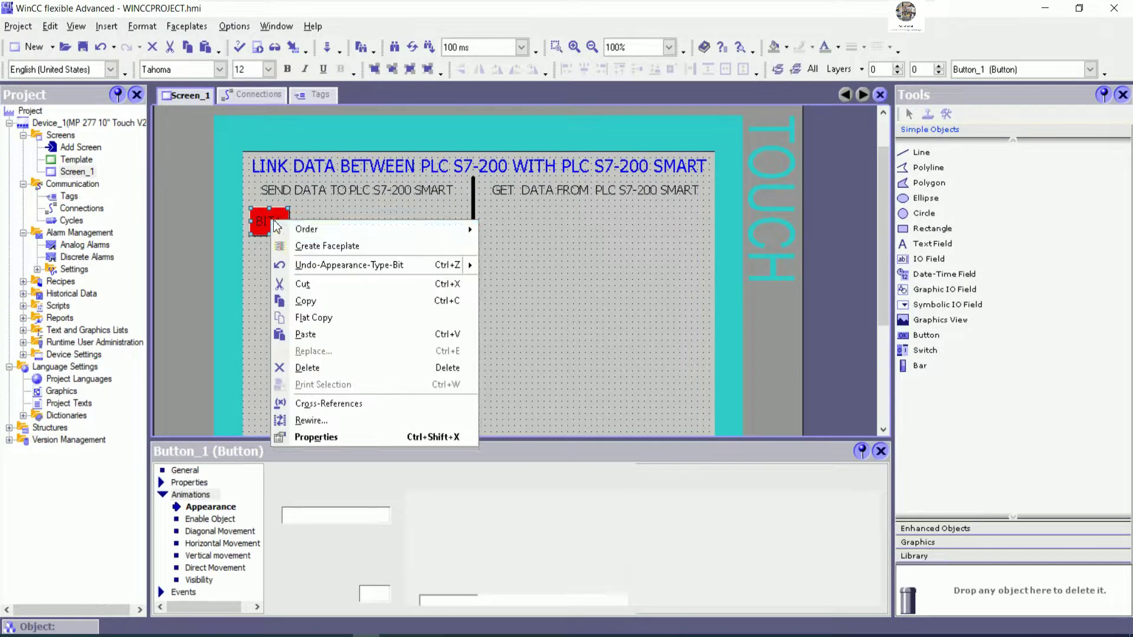
left_click(328, 303)
right_click(349, 272)
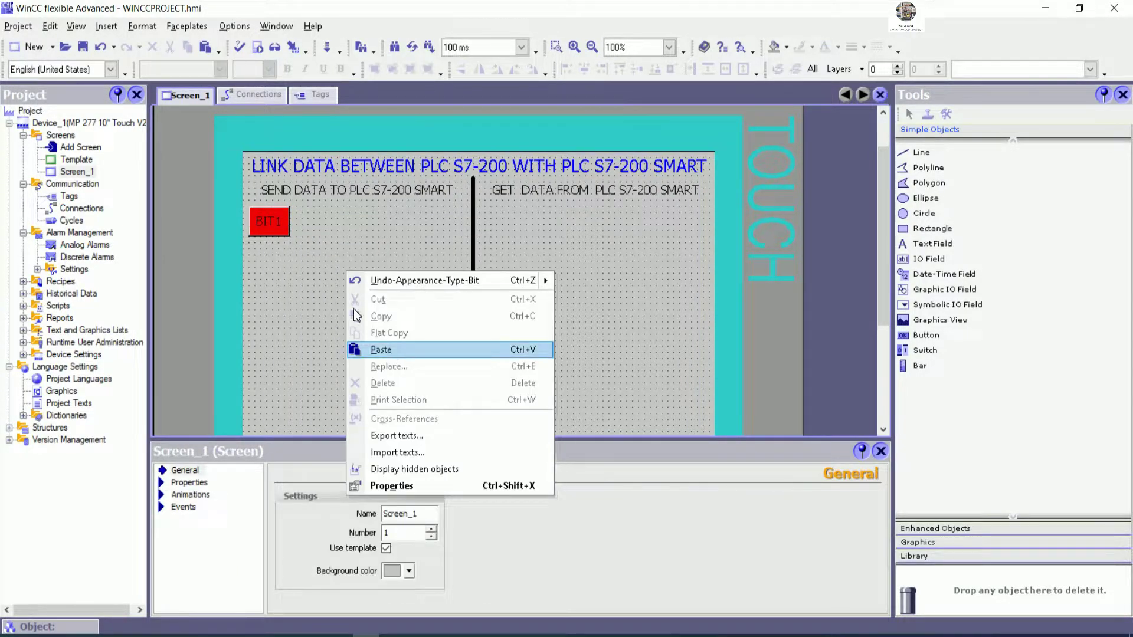
left_click(389, 351)
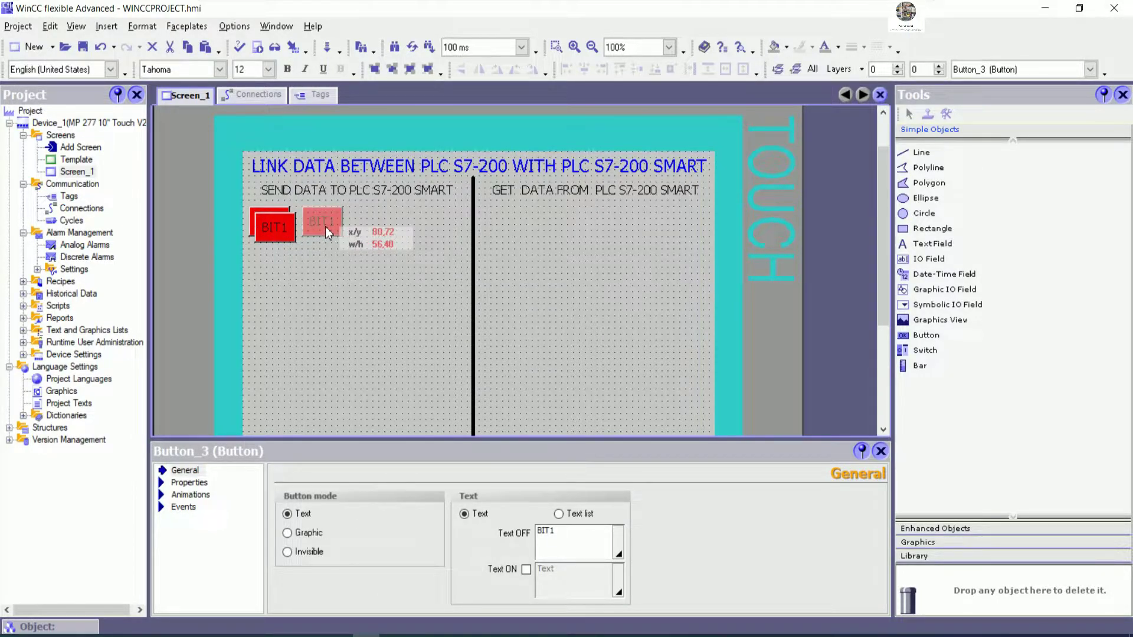
left_click(327, 232)
left_click(341, 275)
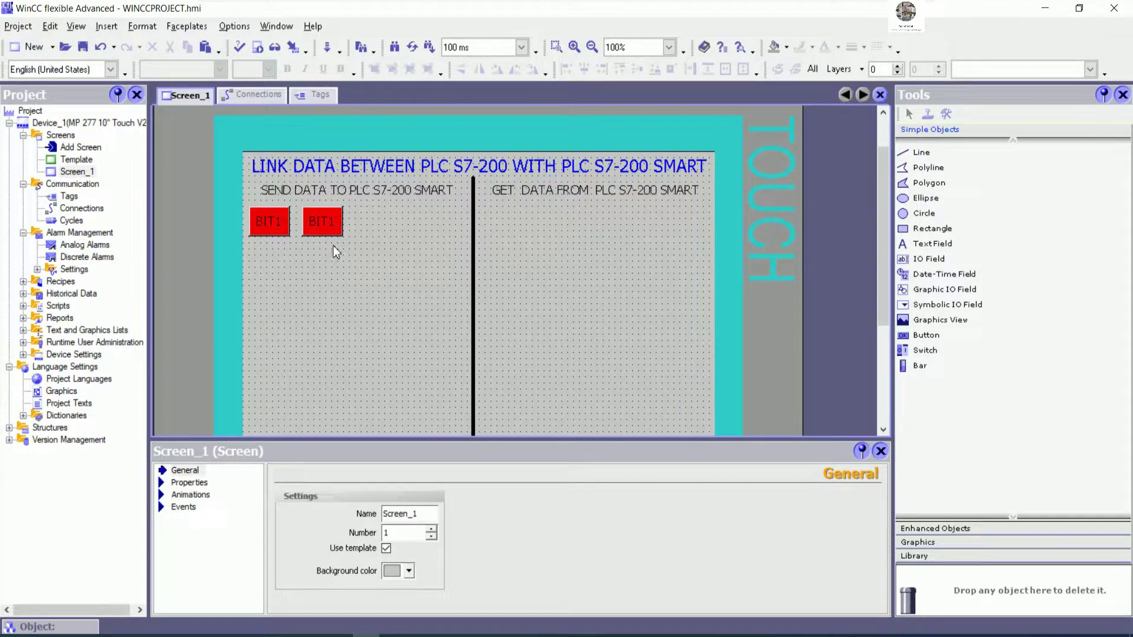
Paste two more copies of the BIT1 button, evenly spaced, to make a row of four under the SEND DATA heading.
left_click(328, 230)
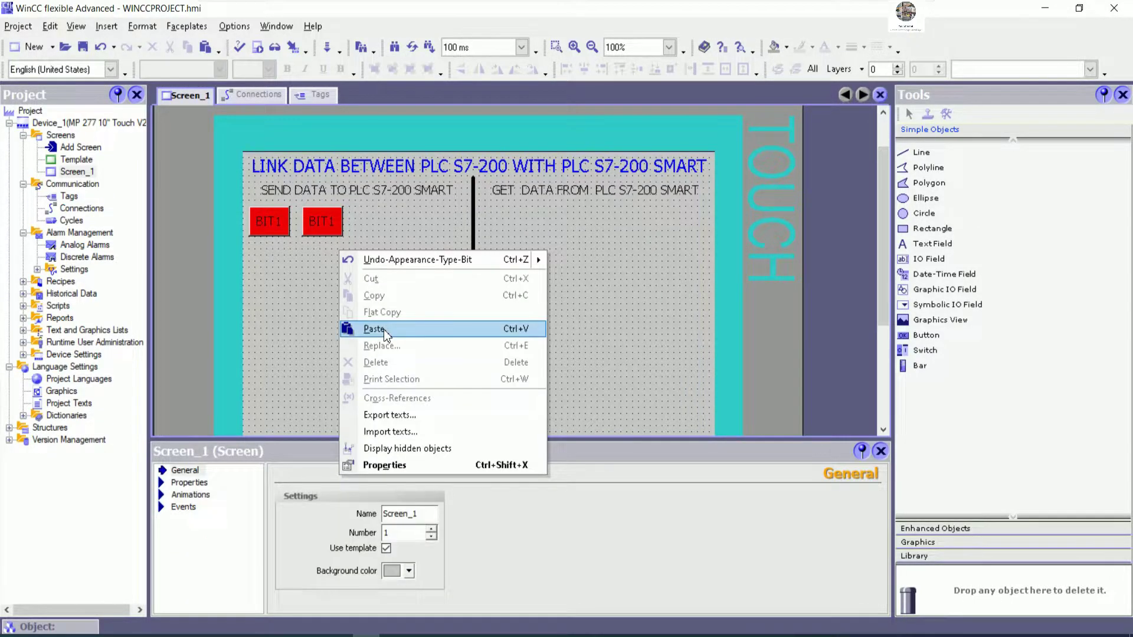
left_click(384, 330)
right_click(405, 256)
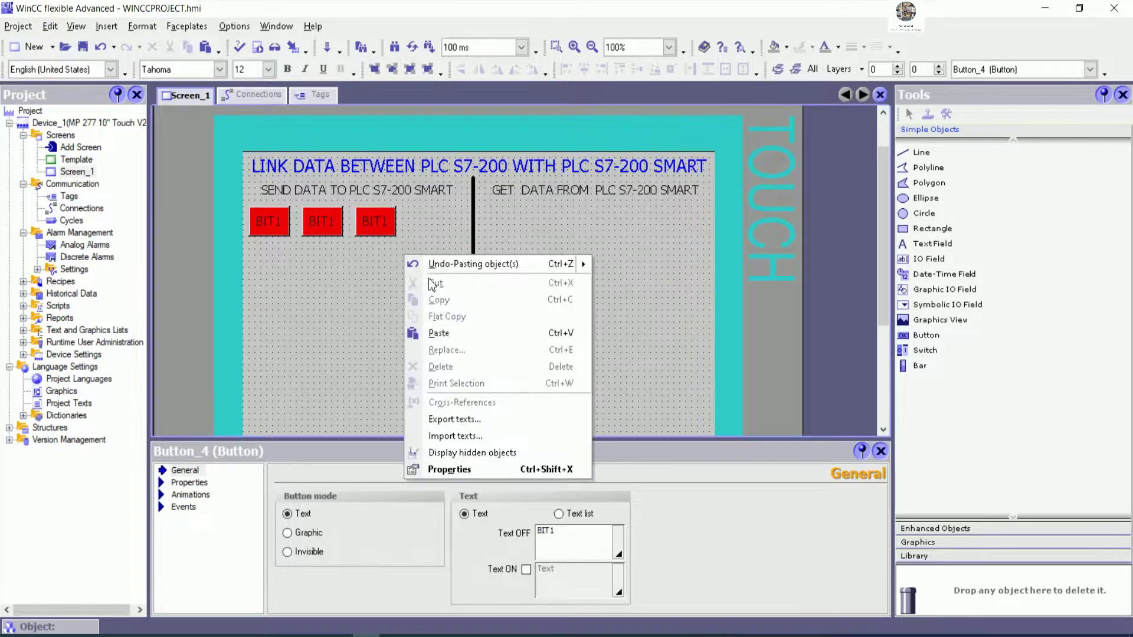
left_click(442, 331)
left_click(387, 328)
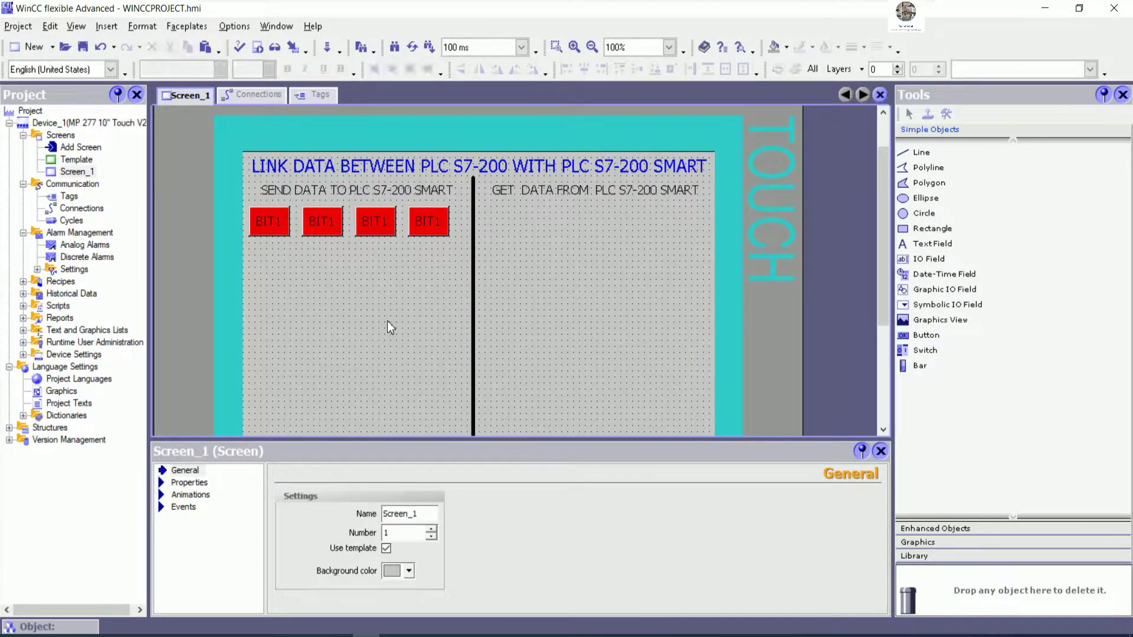
left_click(287, 228)
left_click(323, 222)
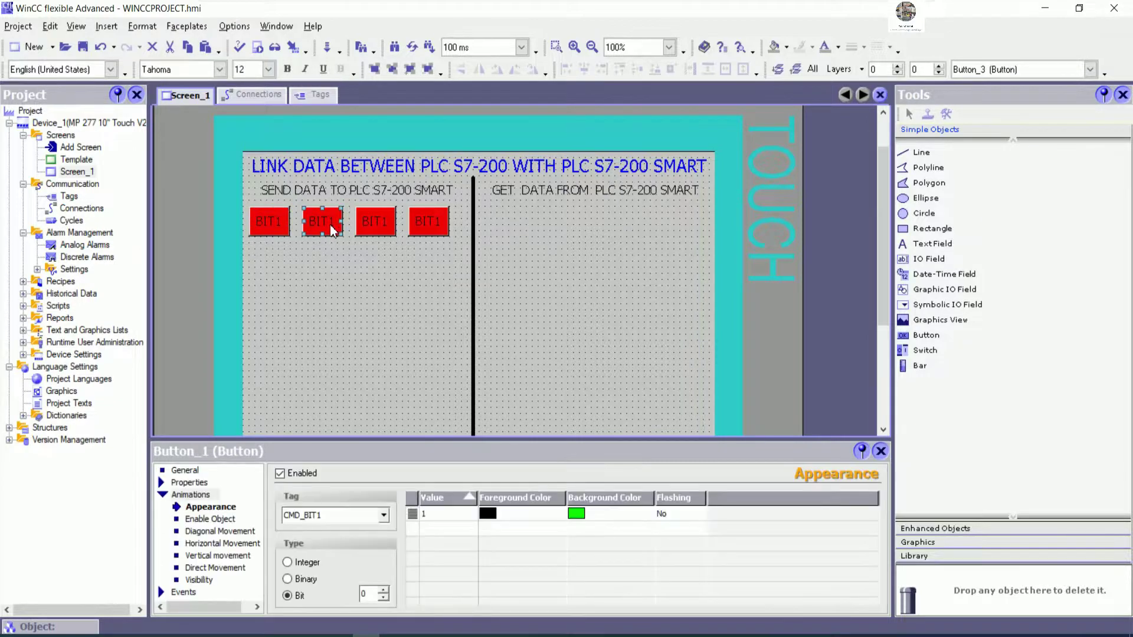
left_click(374, 234)
left_click(260, 224)
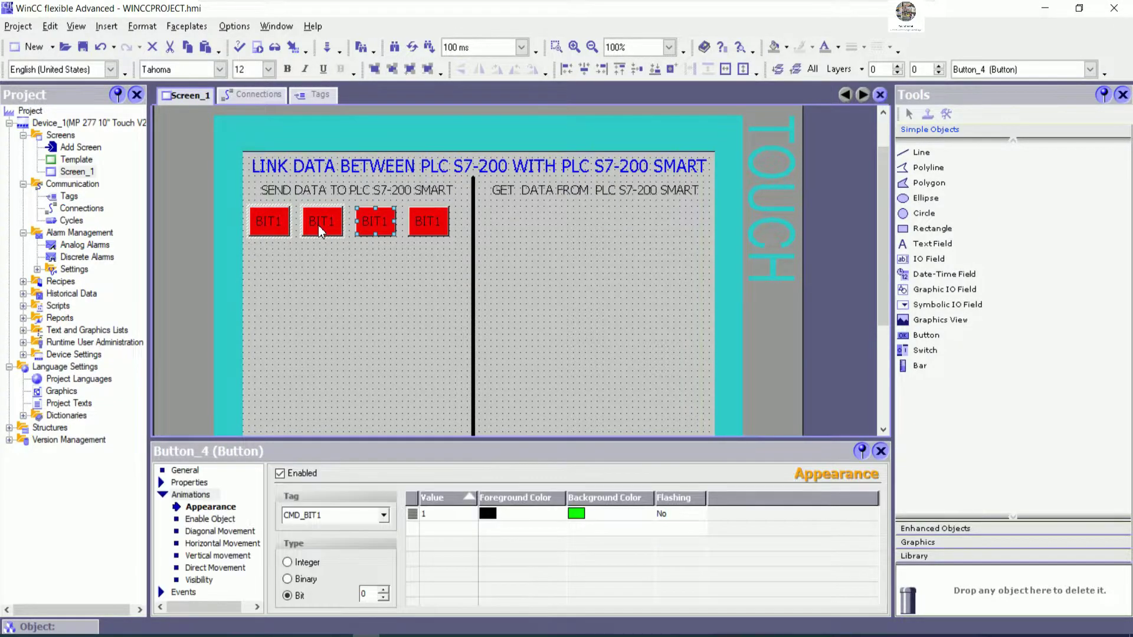
left_click(352, 281)
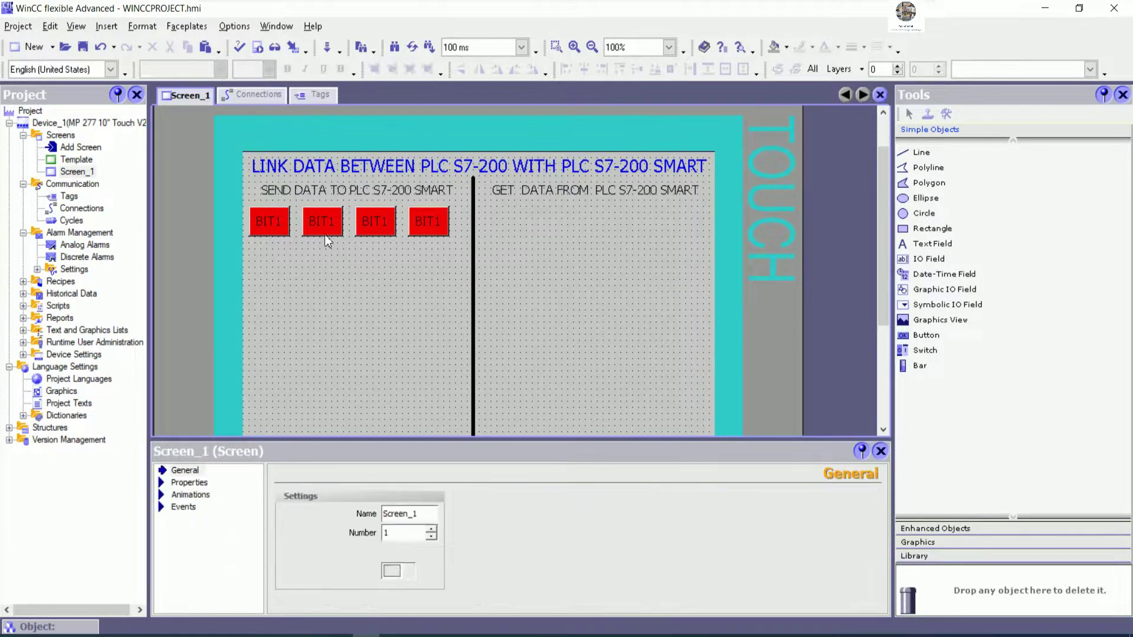
Duplicate the row of four BIT1 buttons and align the copies as a second row directly beneath it.
left_click(271, 221)
left_click(378, 228, "shift")
left_click(431, 232, "shift")
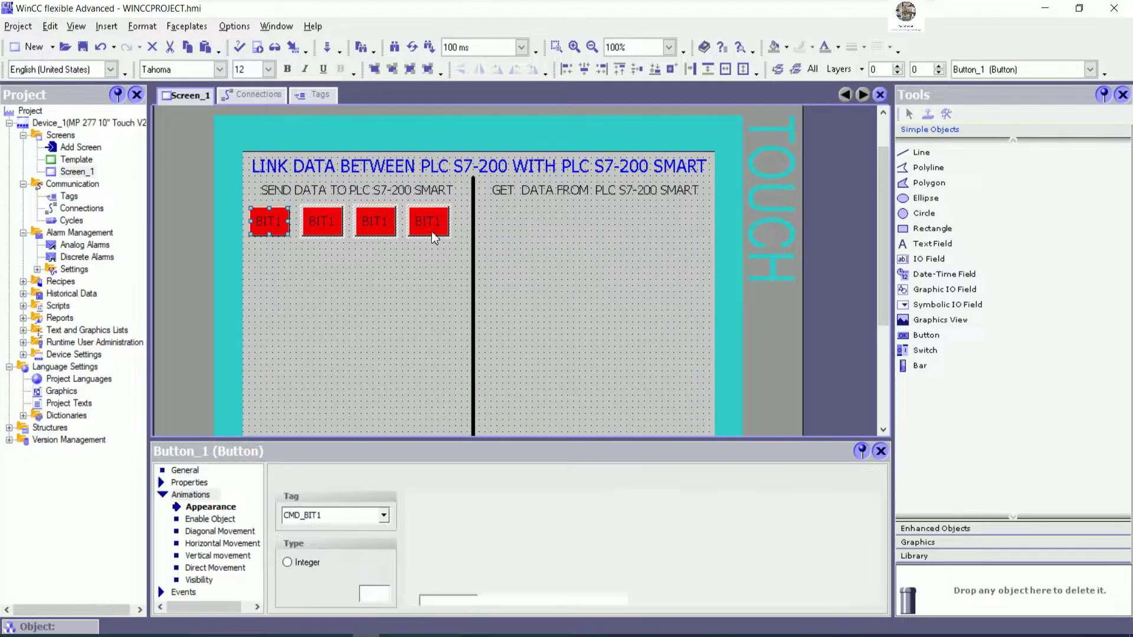
right_click(424, 226)
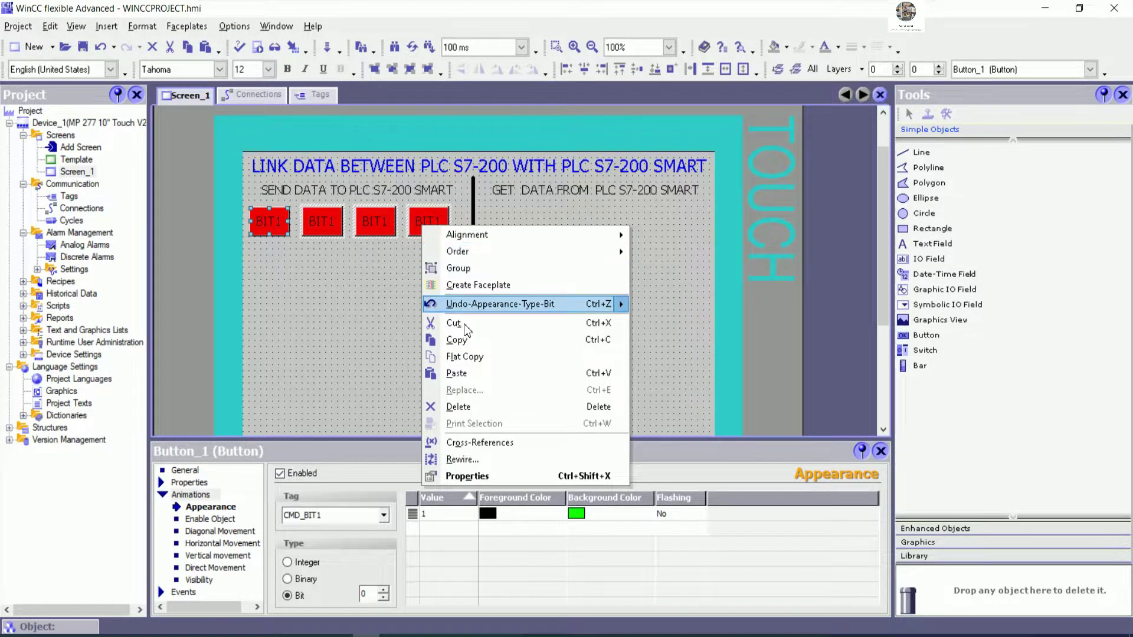
left_click(468, 341)
right_click(277, 291)
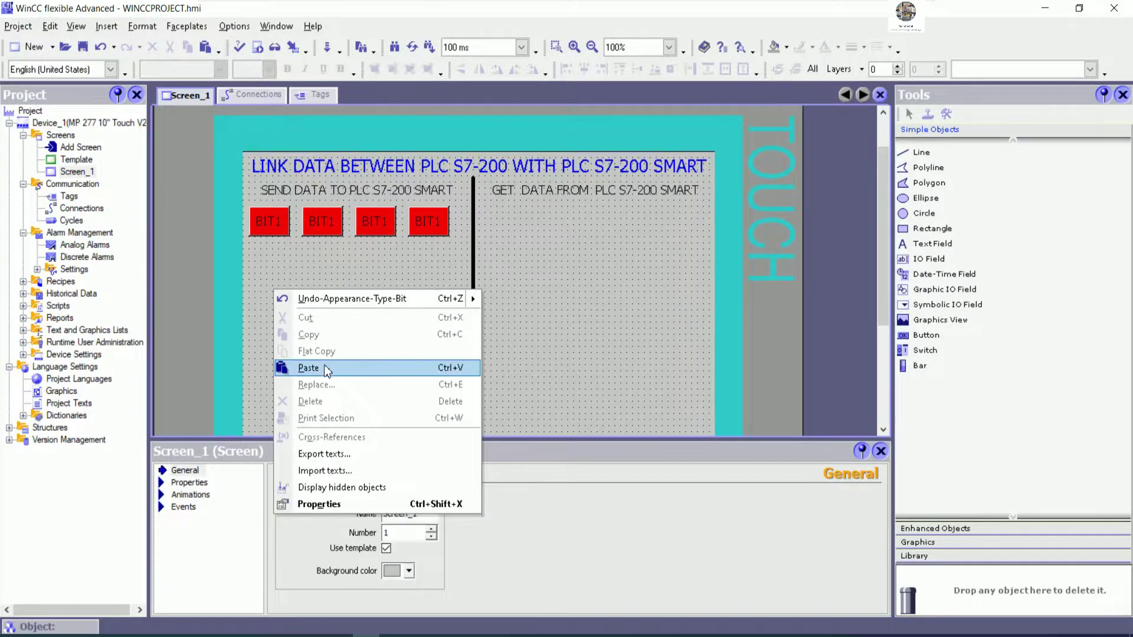
left_click(324, 365)
left_click_drag(367, 232, 364, 273)
left_click(367, 360)
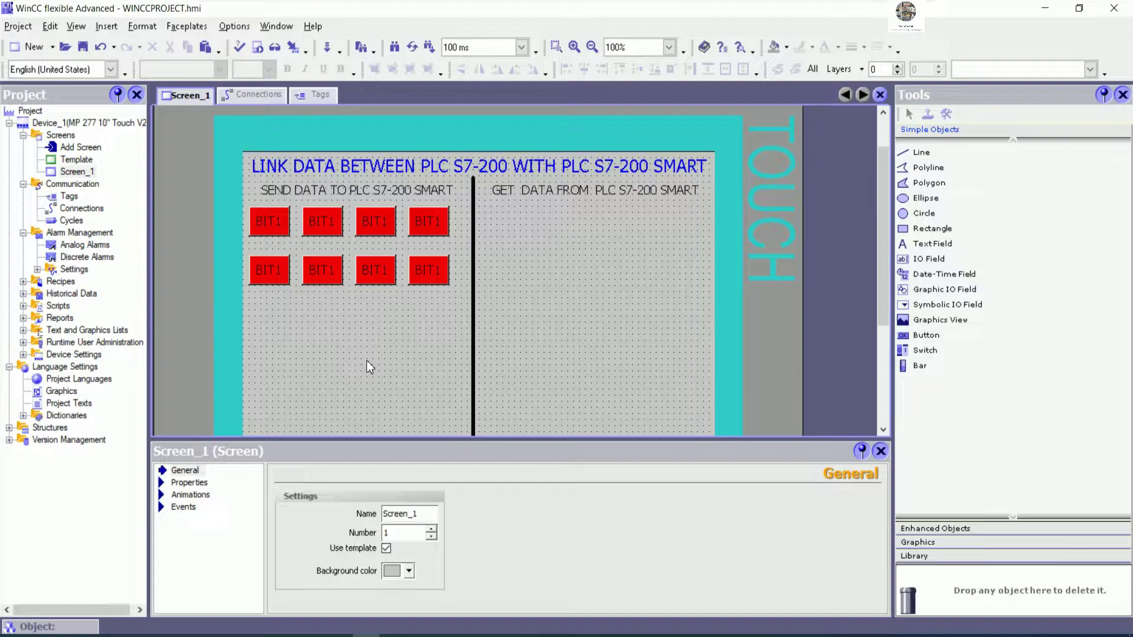
Open the tag selection of the appearance animation for the second button in the upper row.
left_click(324, 222)
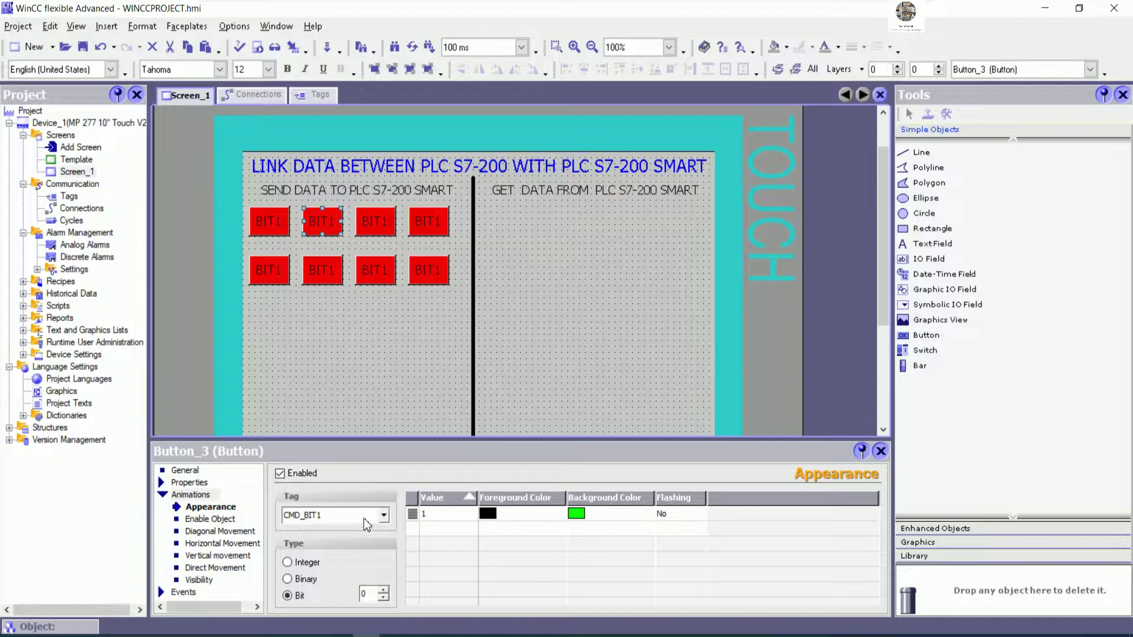
left_click(384, 516)
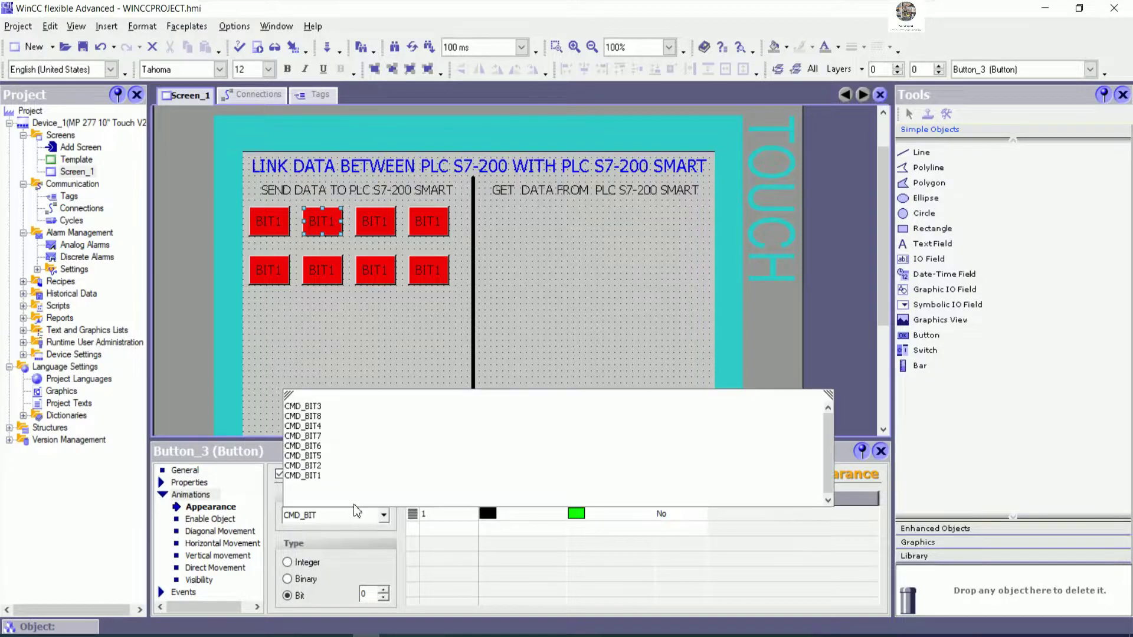
Assign CMD_BIT2 to the appearance animation of the second upper-row button and set its off text to BIT2.
left_click(332, 467)
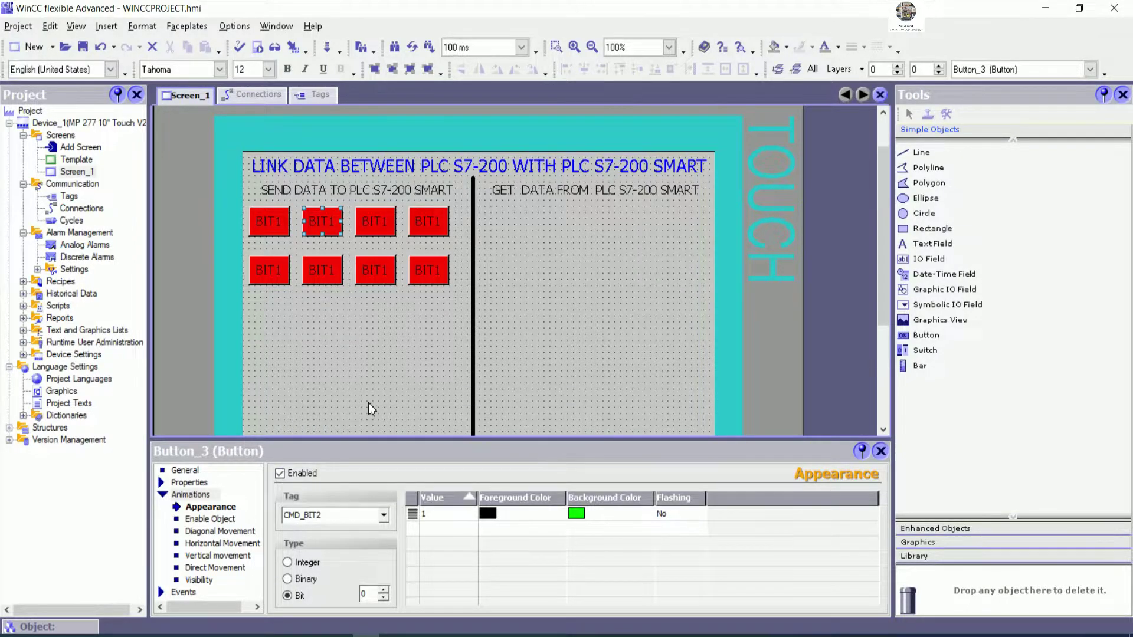
left_click(189, 482)
left_click(184, 470)
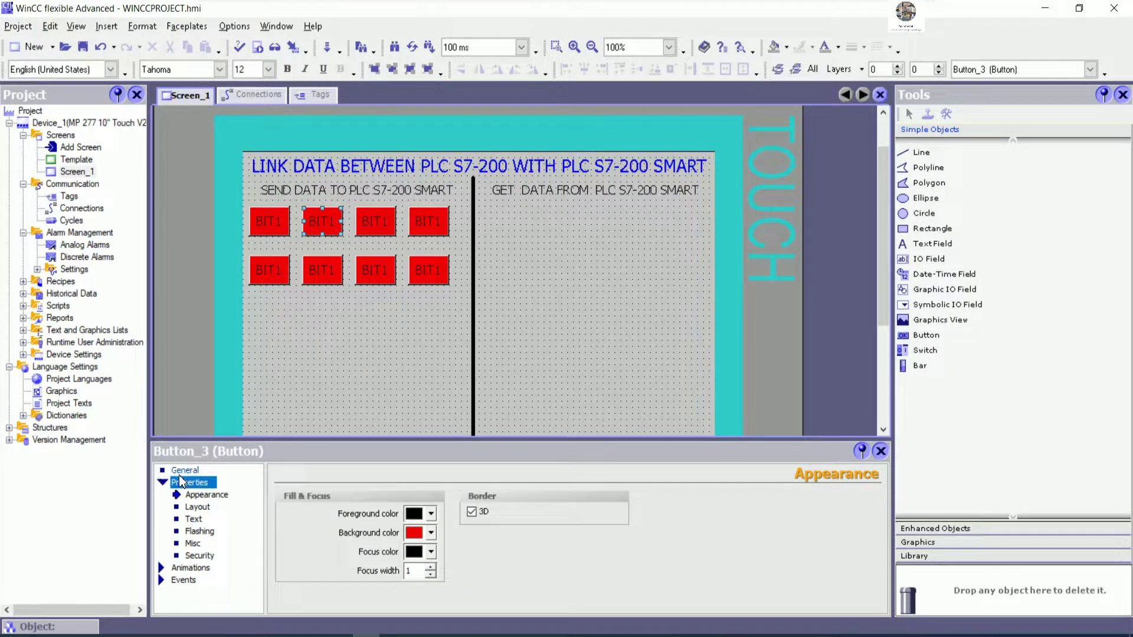
left_click(566, 540)
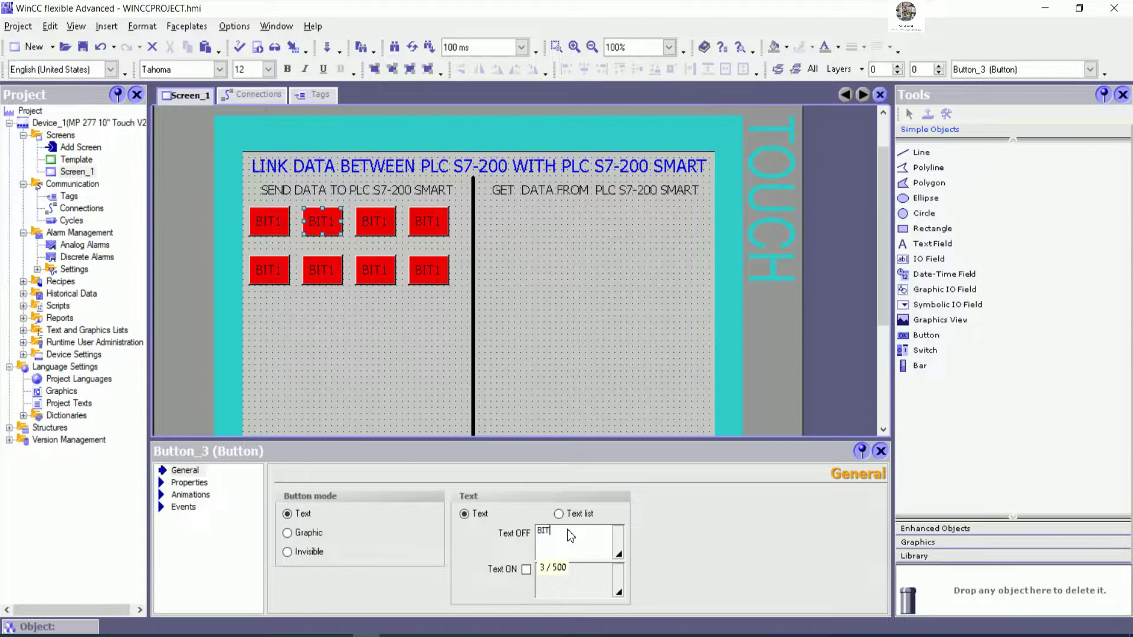
key("BackSpace")
type("2")
left_click(360, 332)
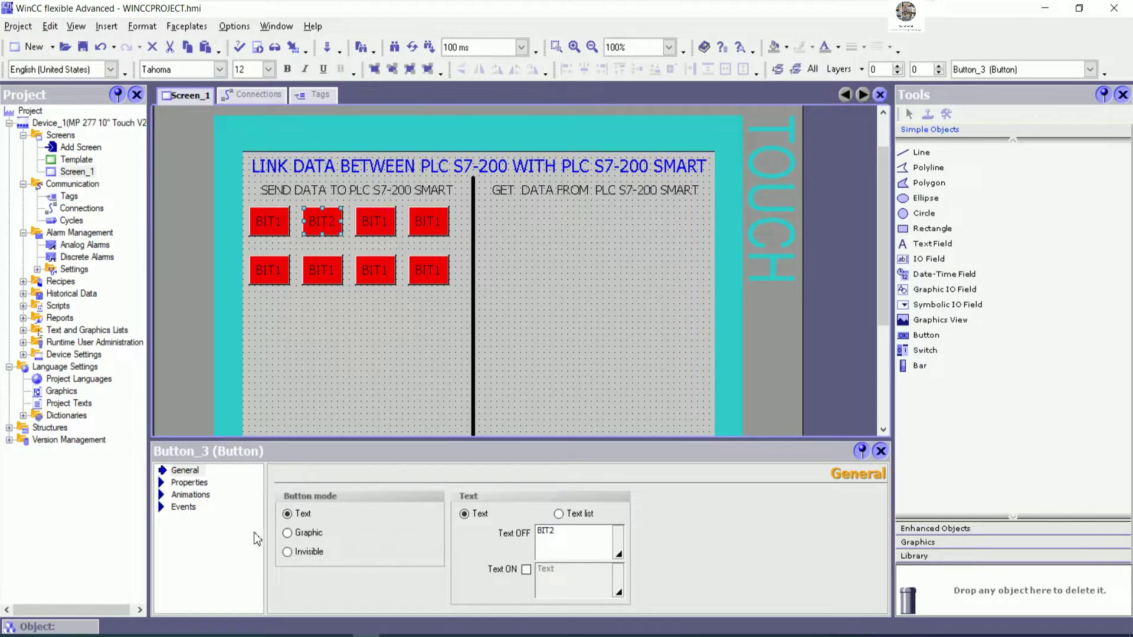
Change the InvertBit tag in the BIT2 button's Click event to CMD_BIT2.
left_click(186, 508)
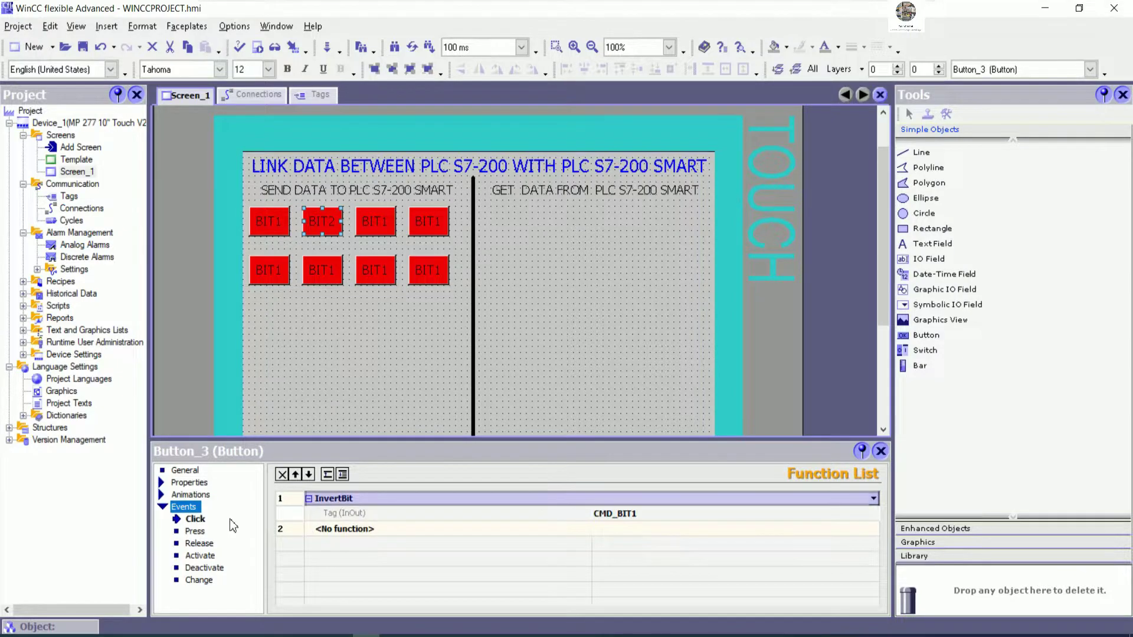
left_click(195, 520)
left_click(654, 514)
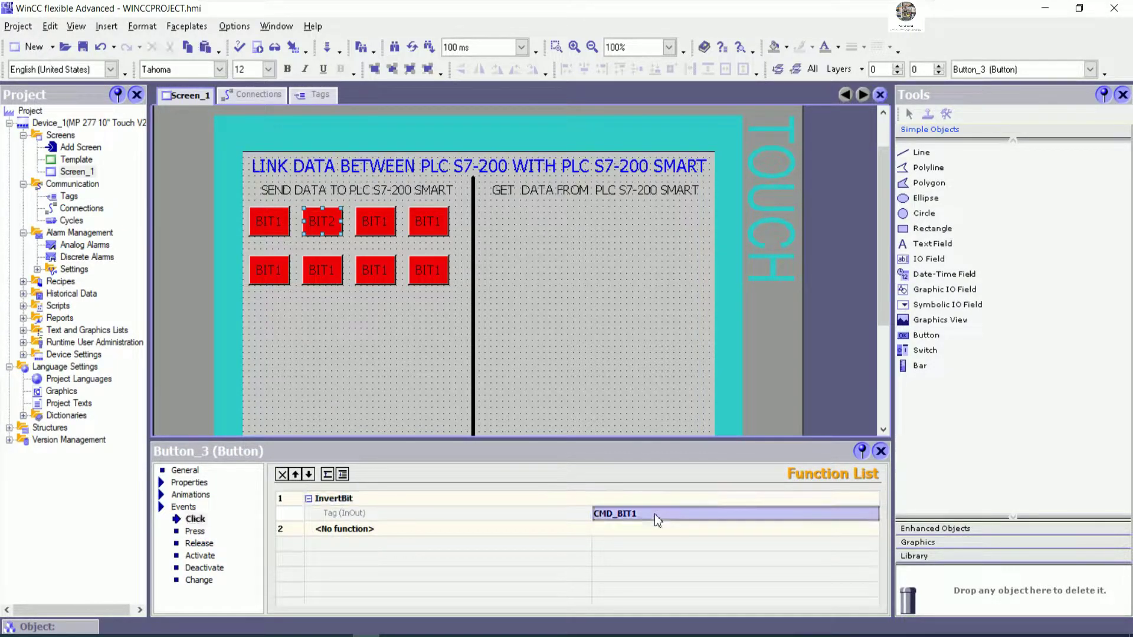
key("shift+Home")
key("BackSpace")
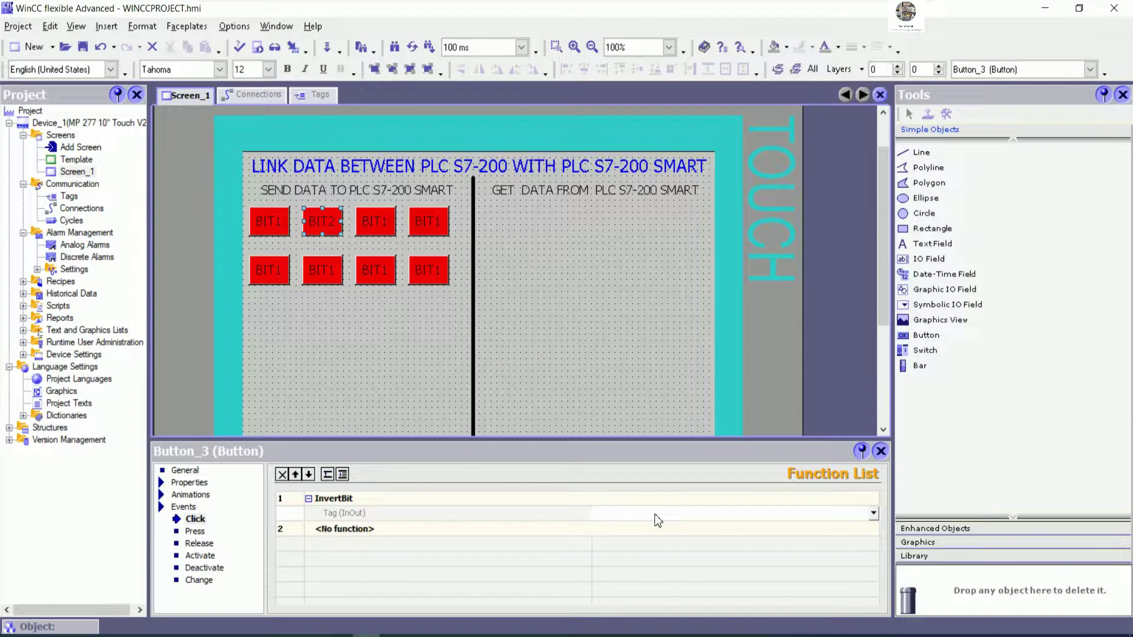
left_click(658, 520)
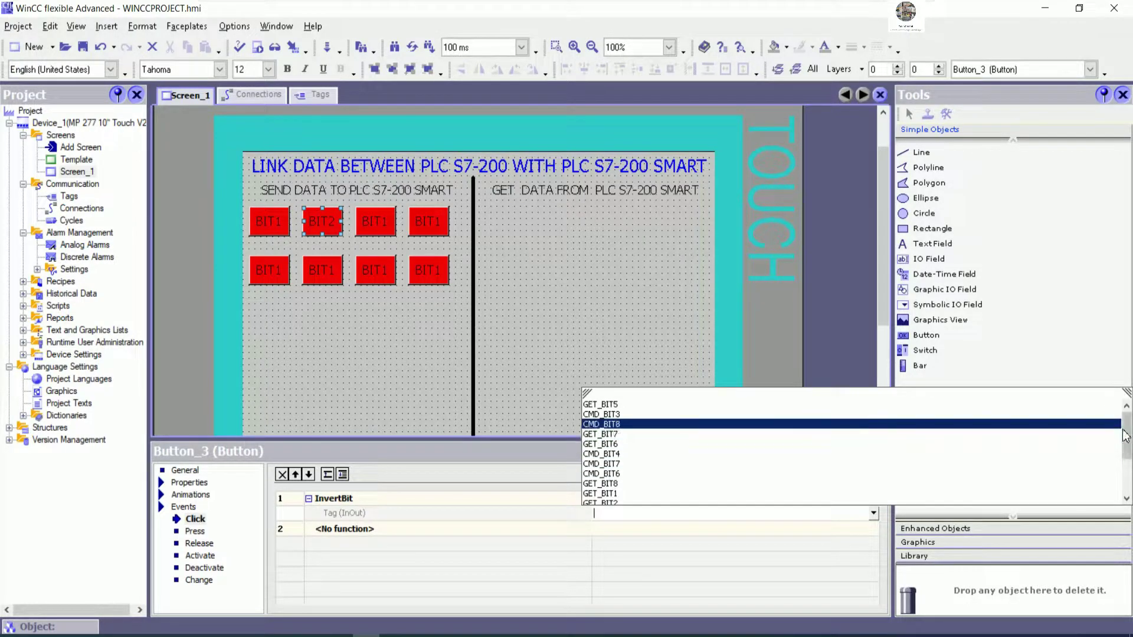
left_click_drag(1129, 443, 1129, 469)
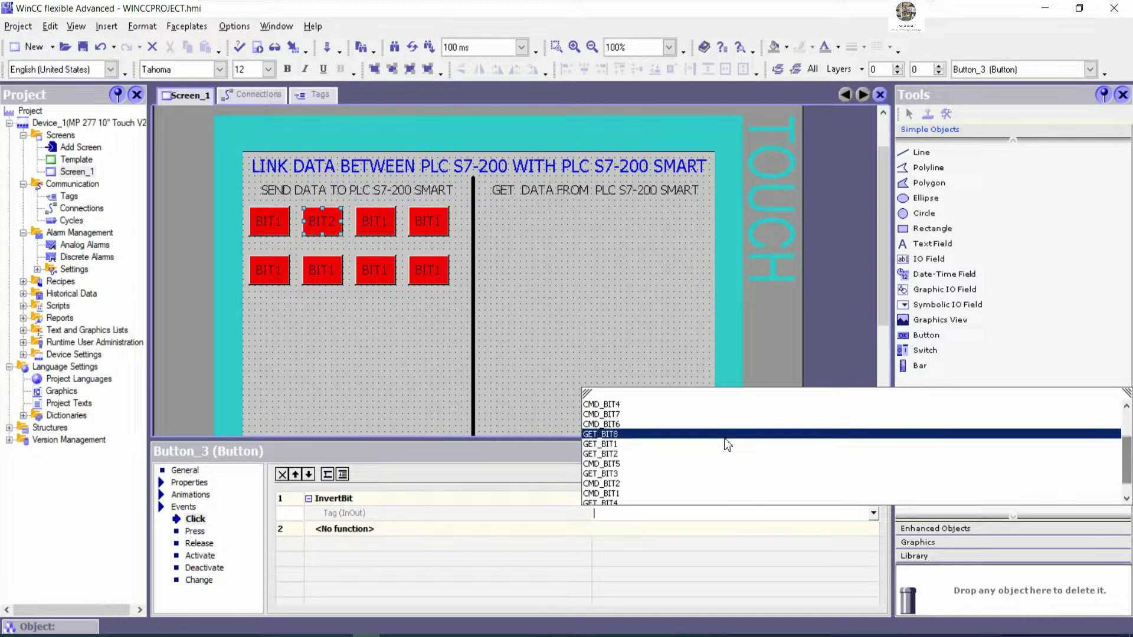
left_click(629, 484)
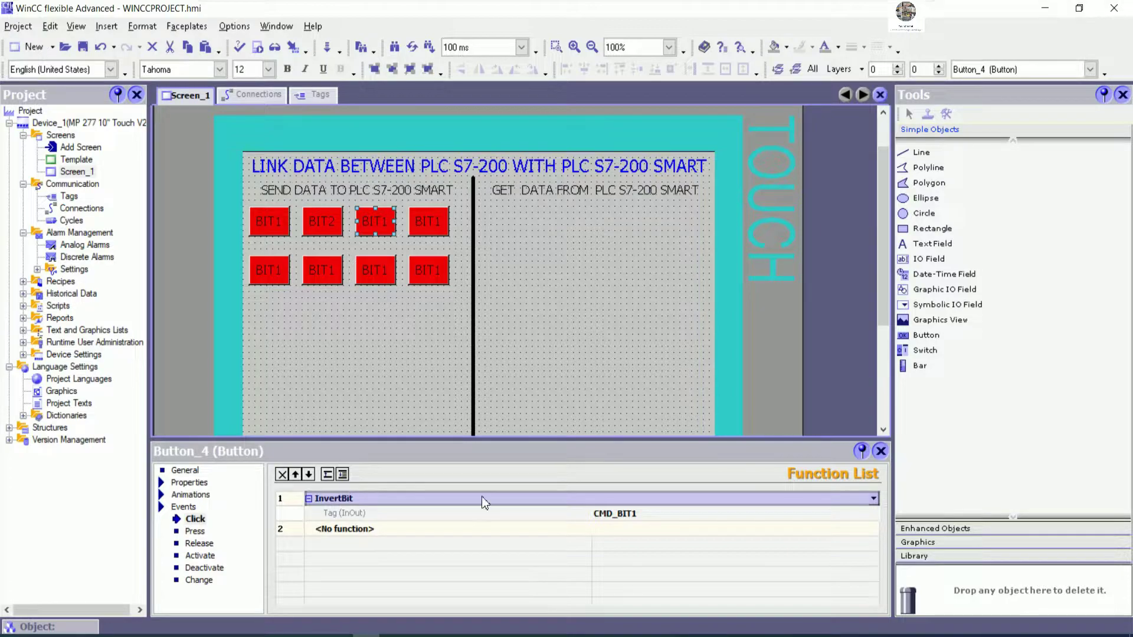
Set the InvertBit tag in the Click event of the third upper-row button to CMD_BIT3.
left_click(667, 518)
left_click(667, 518)
key("BackSpace")
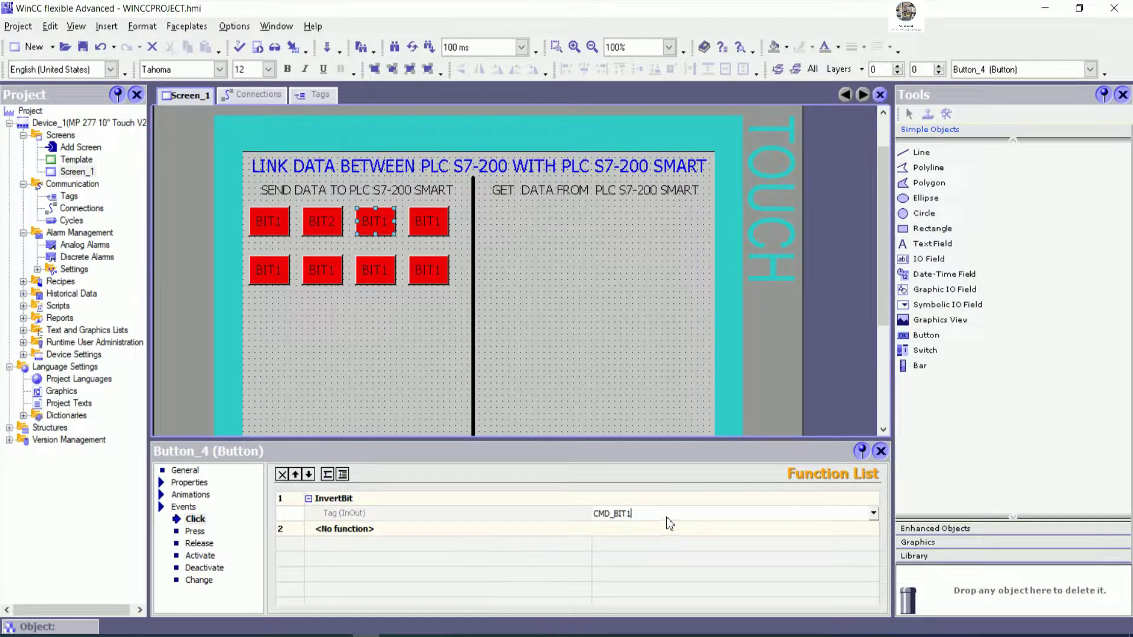
type("3")
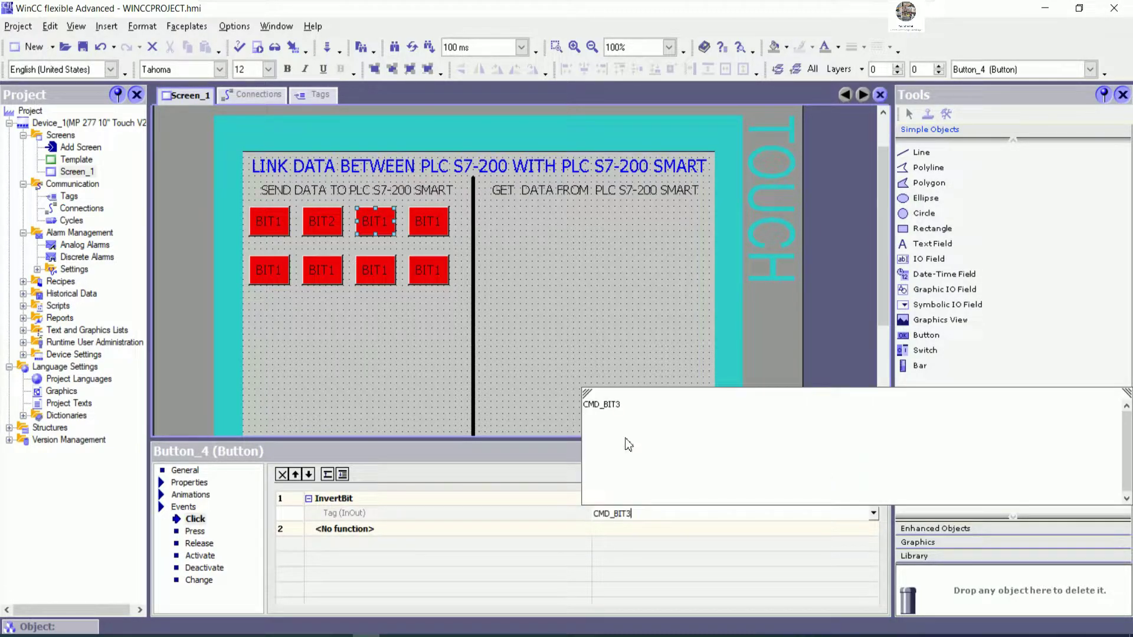
key("Down")
key("Return")
Set the InvertBit tag in the Click event of the fourth upper-row button to CMD_BIT4.
left_click(434, 222)
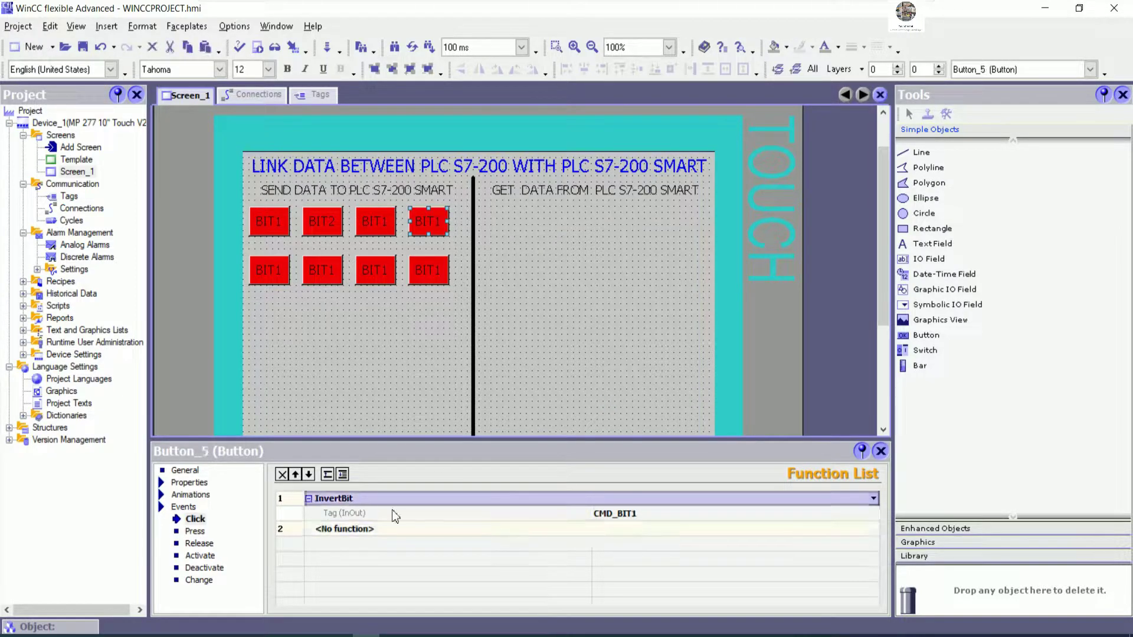
left_click(652, 513)
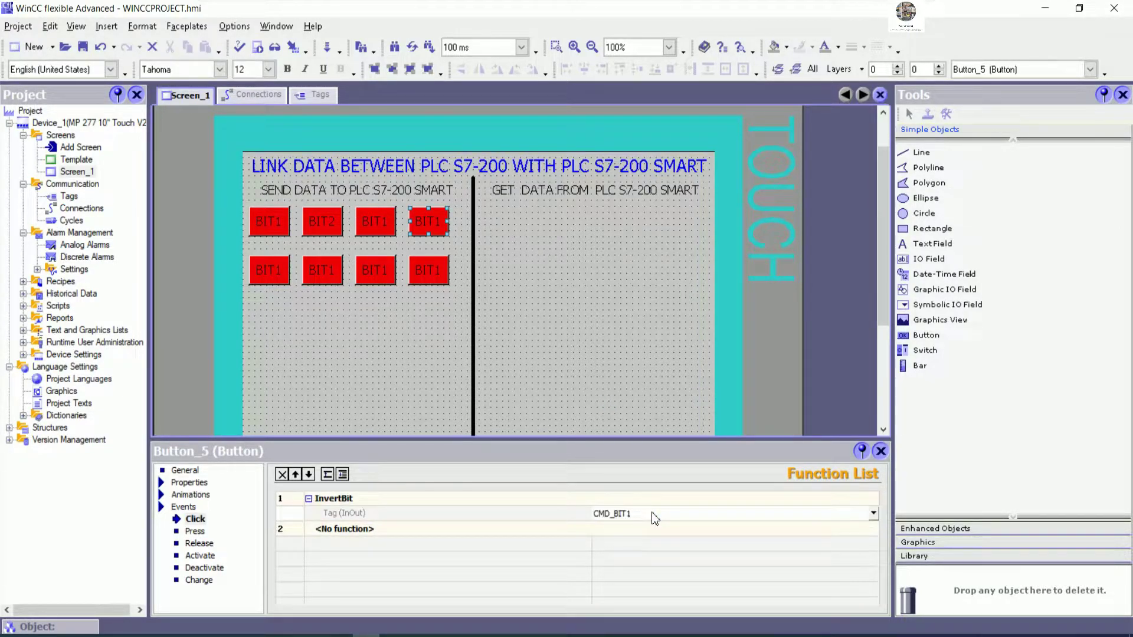
type("4")
key("Down")
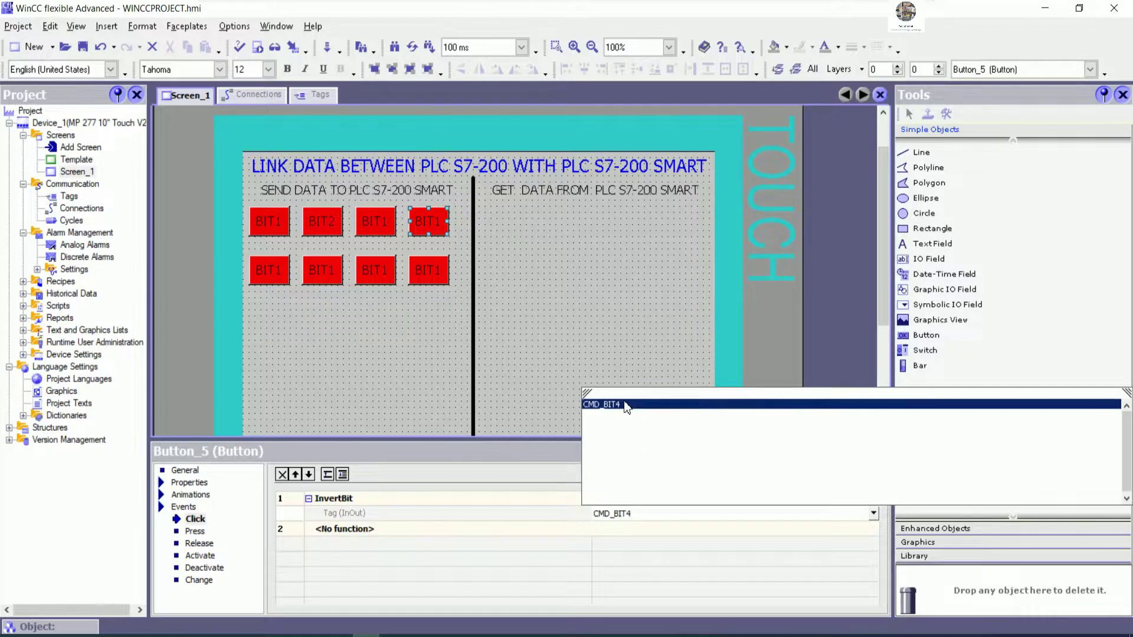
key("Return")
Set the InvertBit tag in the Click event of the first lower-row button to CMD_BIT5.
left_click(279, 284)
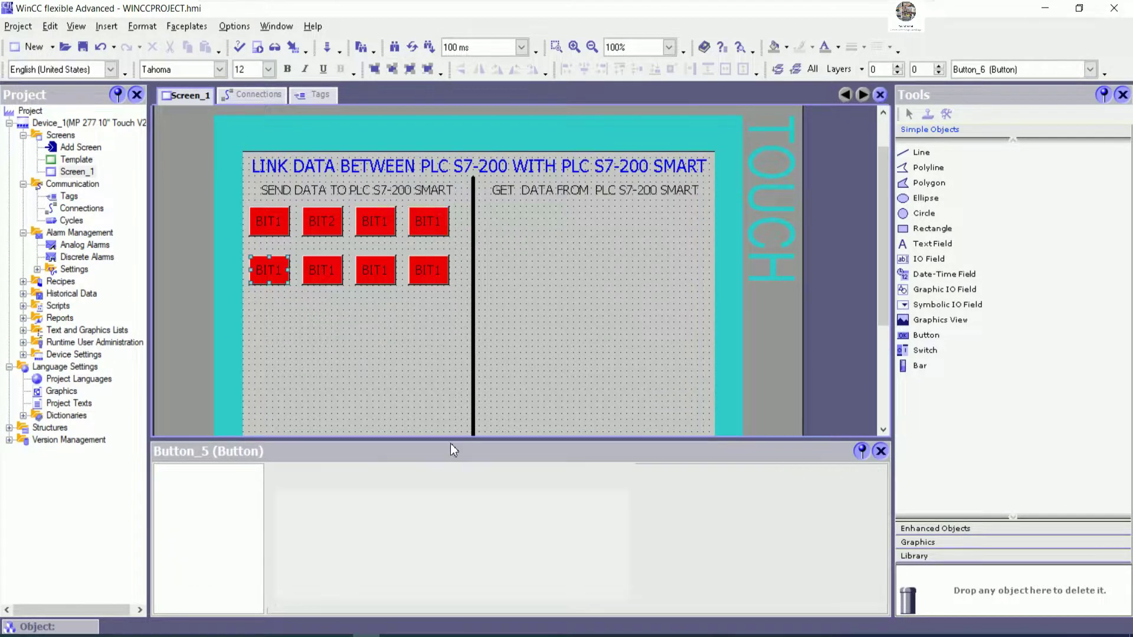
left_click(655, 515)
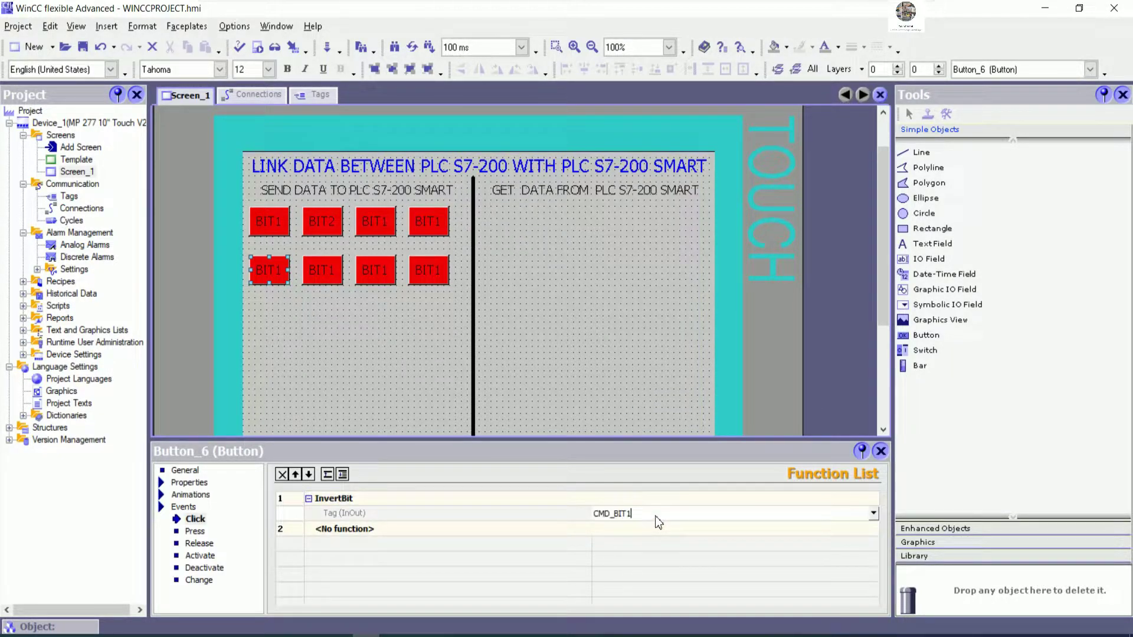
type("5")
key("Down")
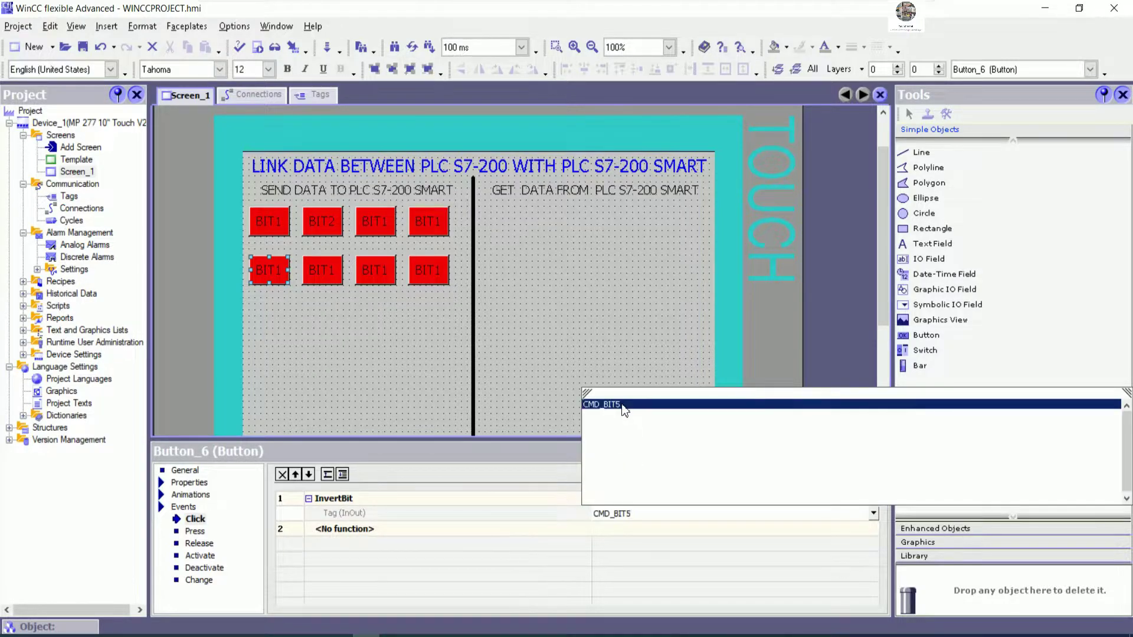
key("Return")
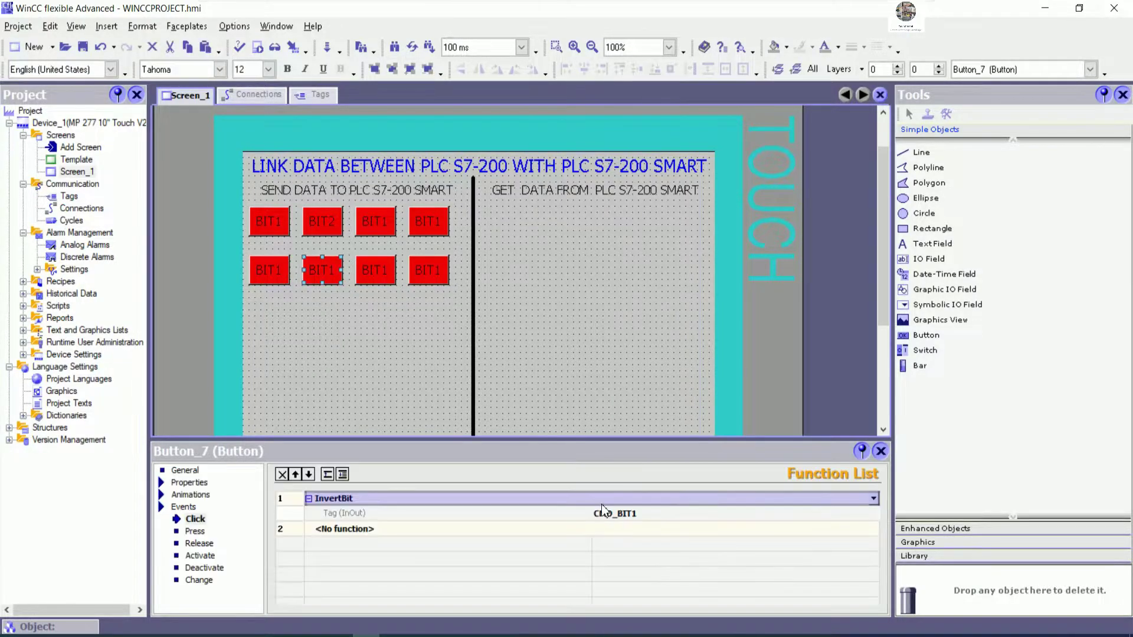
Set the InvertBit tag in the Click event of the second lower-row button to CMD_BIT6.
left_click(654, 519)
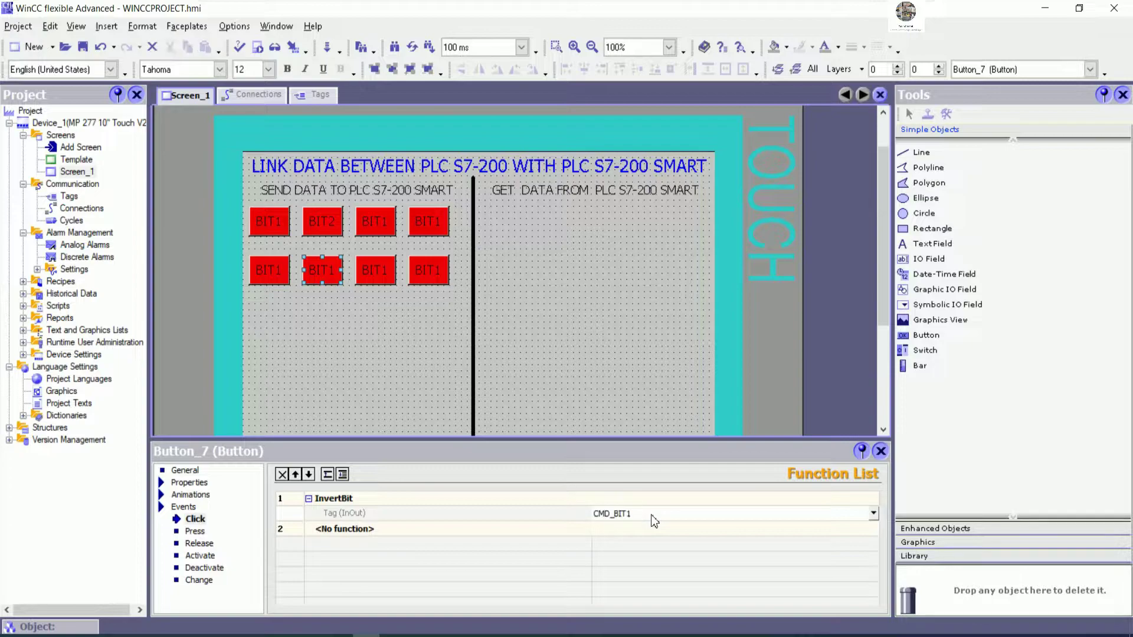
key("BackSpace")
type("6")
key("Return")
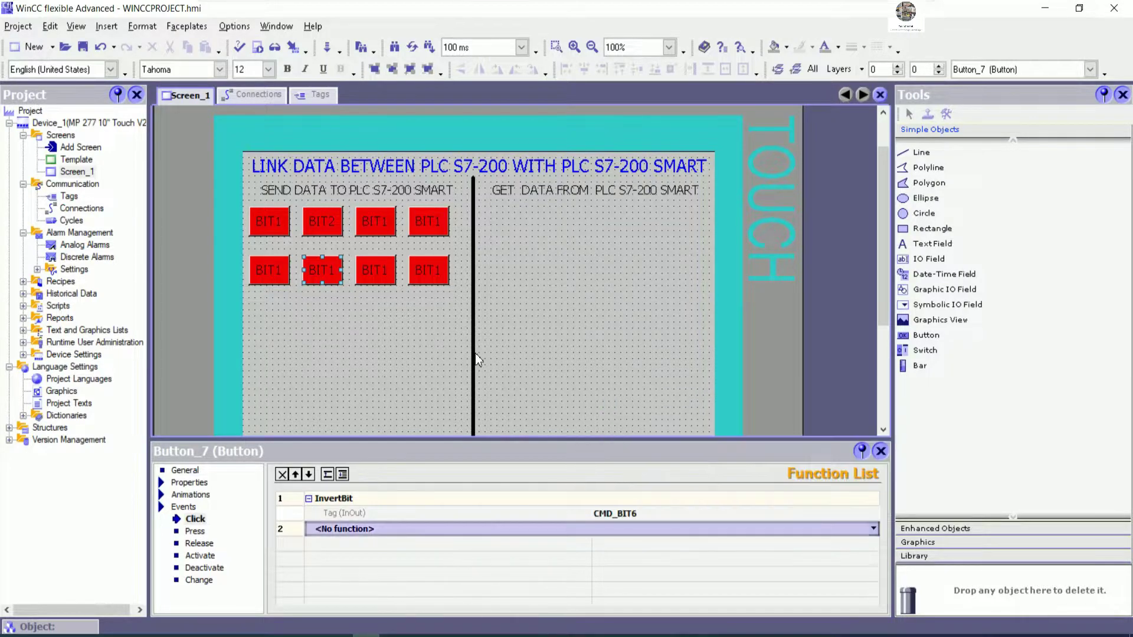
Set the InvertBit tag in the Click event of the third lower-row button to CMD_BIT7.
left_click(392, 283)
left_click(650, 515)
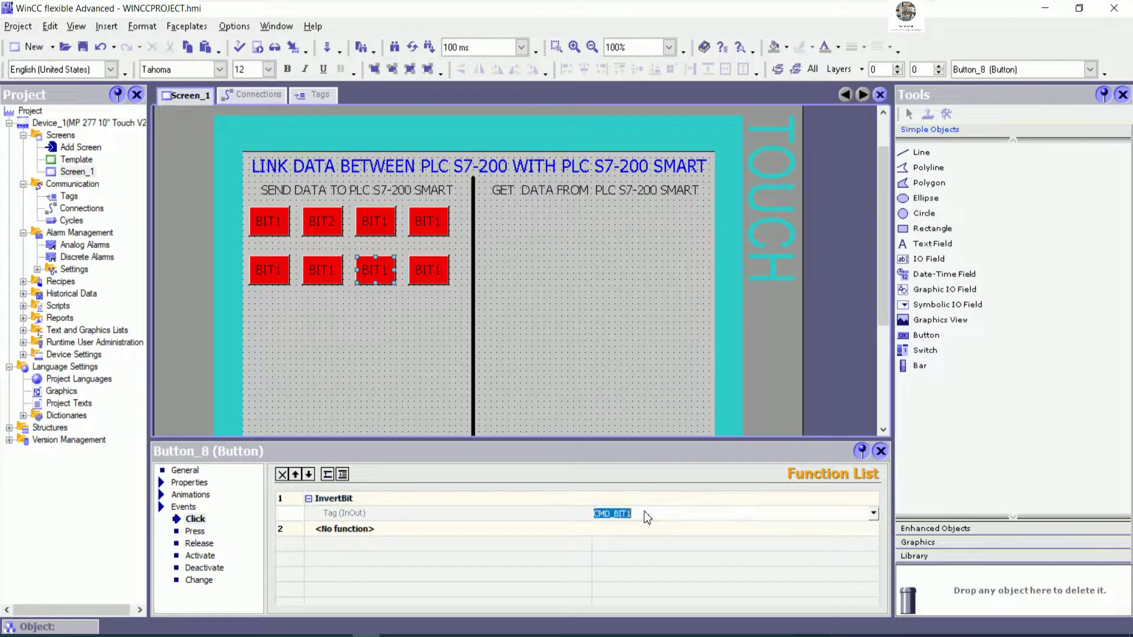
left_click(647, 517)
key("BackSpace")
type("7")
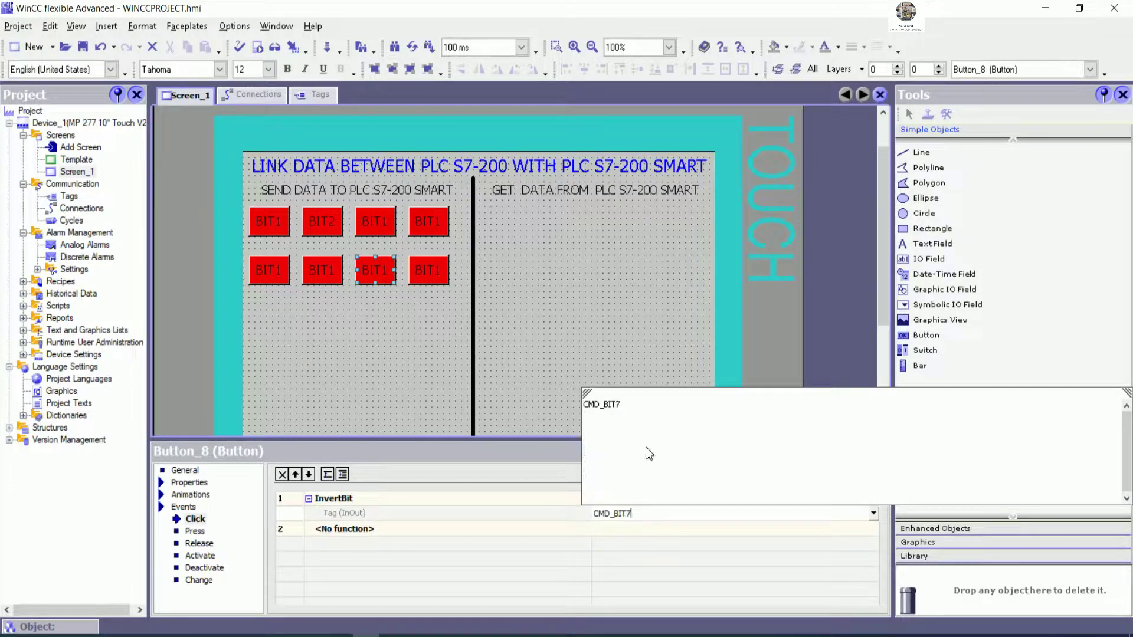
left_click(614, 405)
Set the InvertBit tag in the Click event of the fourth lower-row button to CMD_BIT8.
left_click(443, 278)
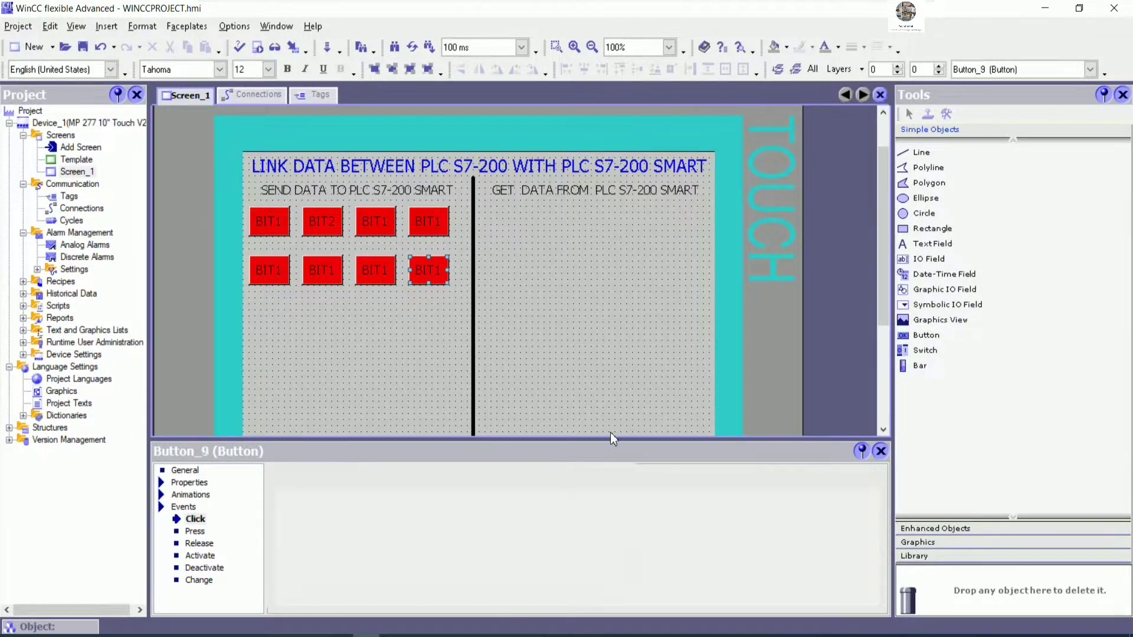
left_click(653, 518)
left_click(663, 518)
left_click(663, 518)
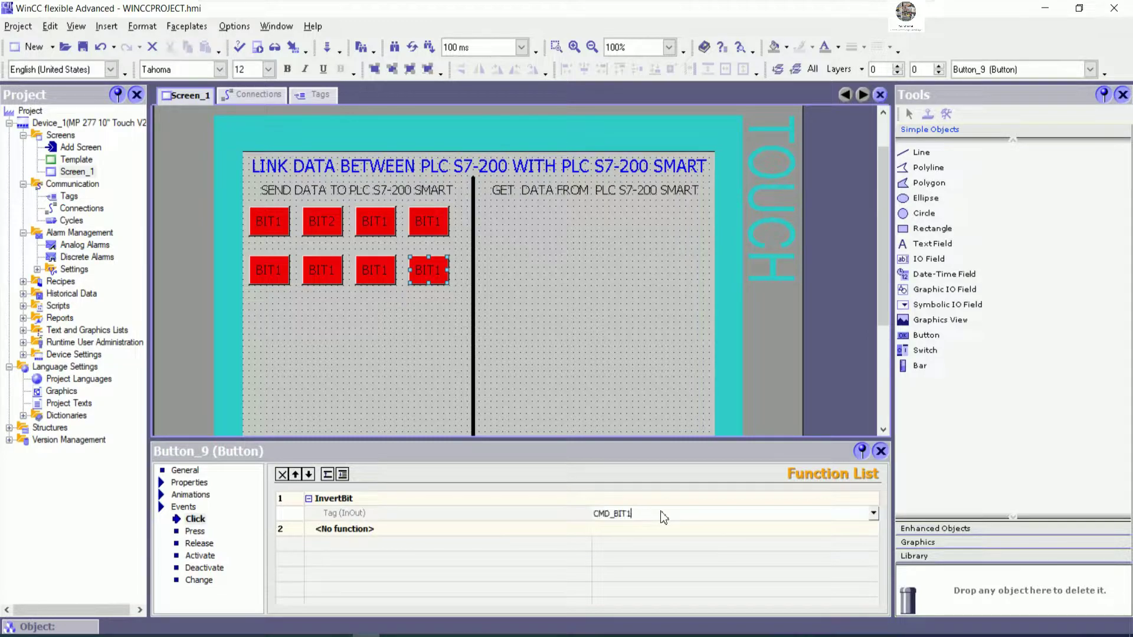
type("8")
left_click(634, 408)
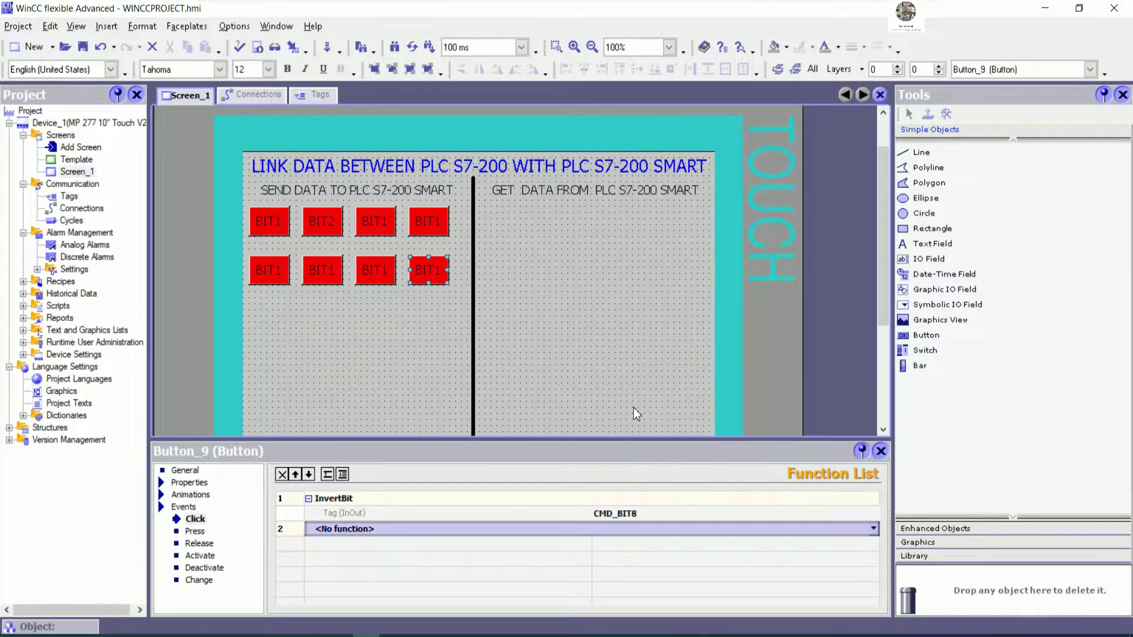
left_click(427, 373)
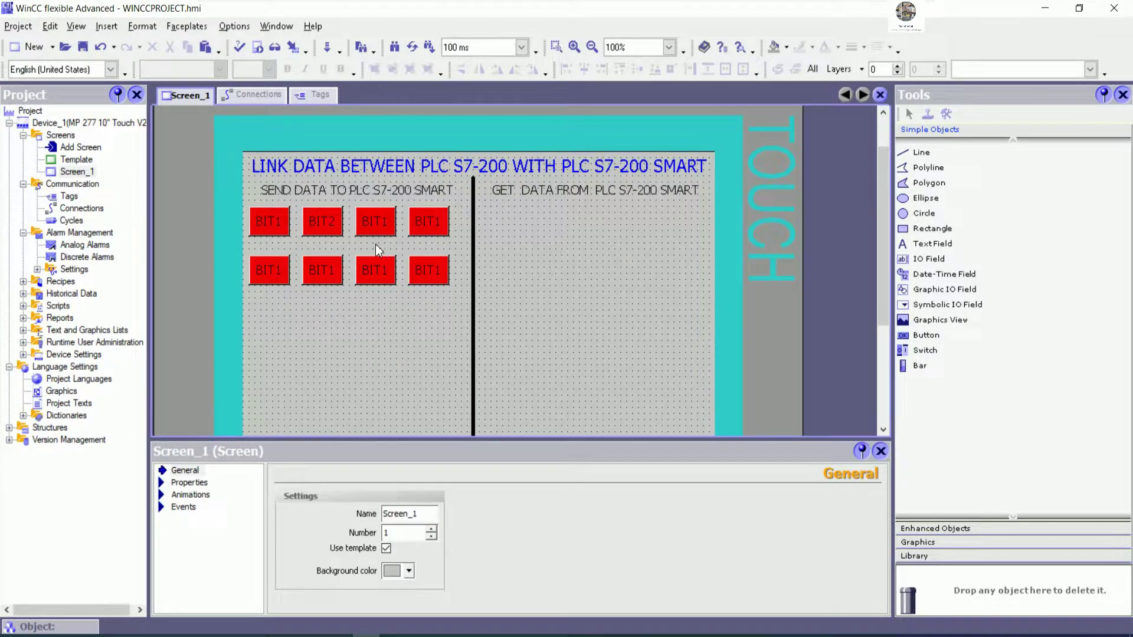
Re-enter CMD_BIT2 as the appearance animation tag of the BIT2 button.
left_click(321, 221)
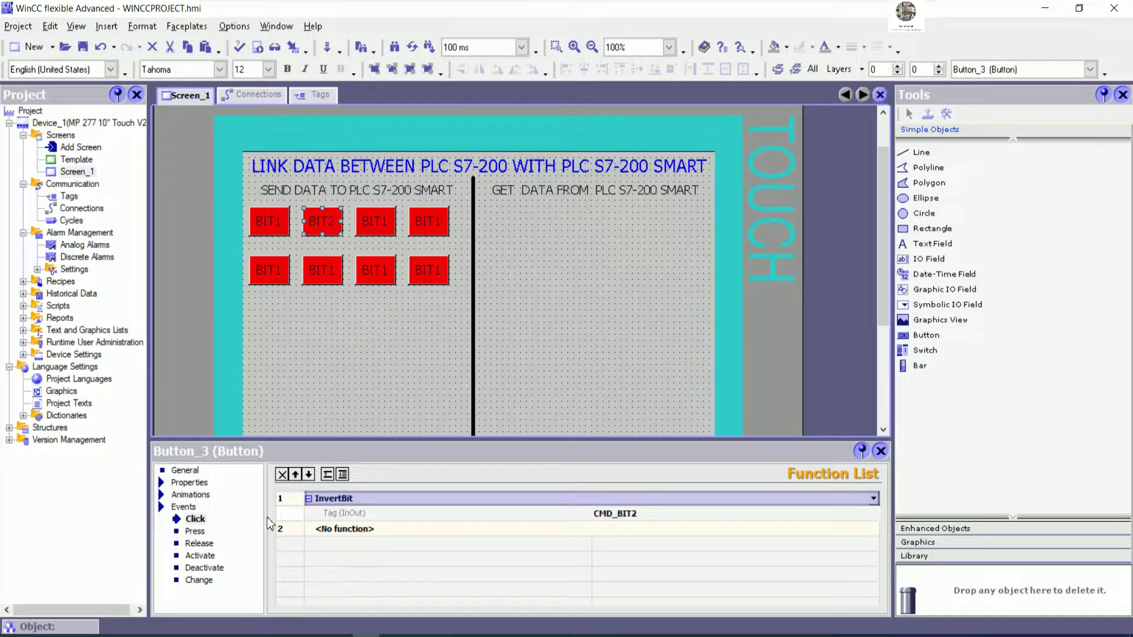
left_click(185, 496)
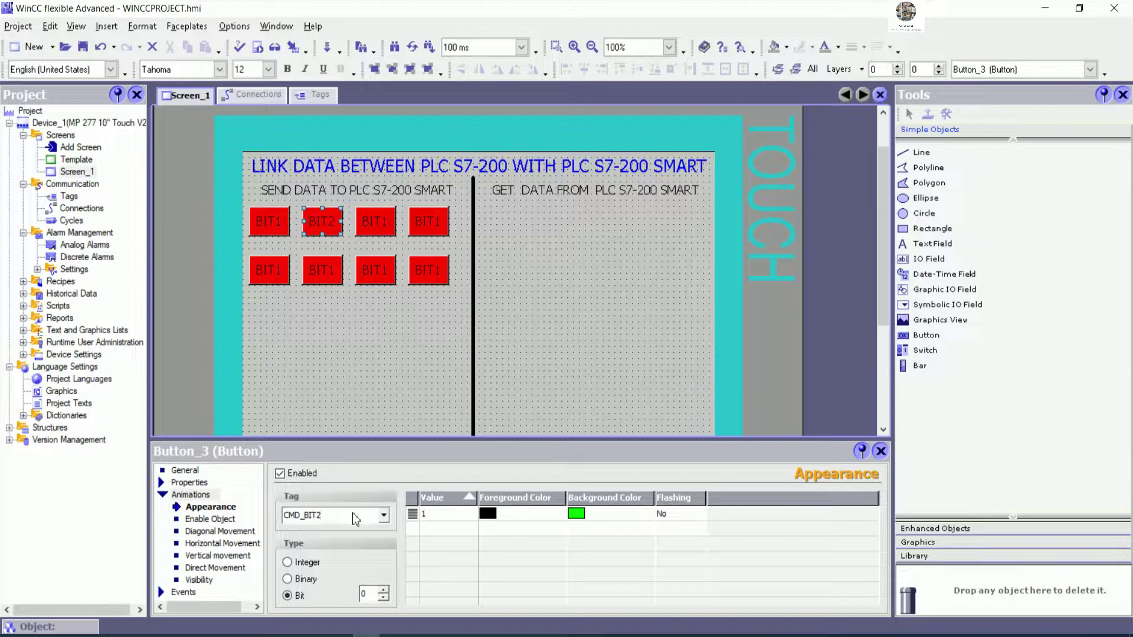
key("BackSpace")
type("2")
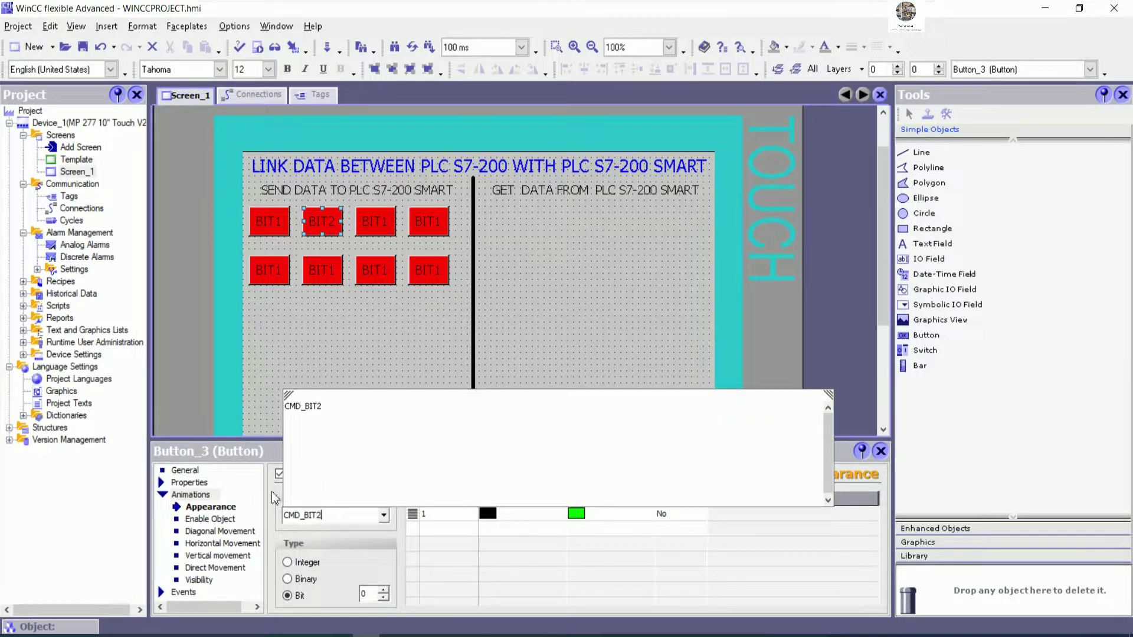
left_click(342, 406)
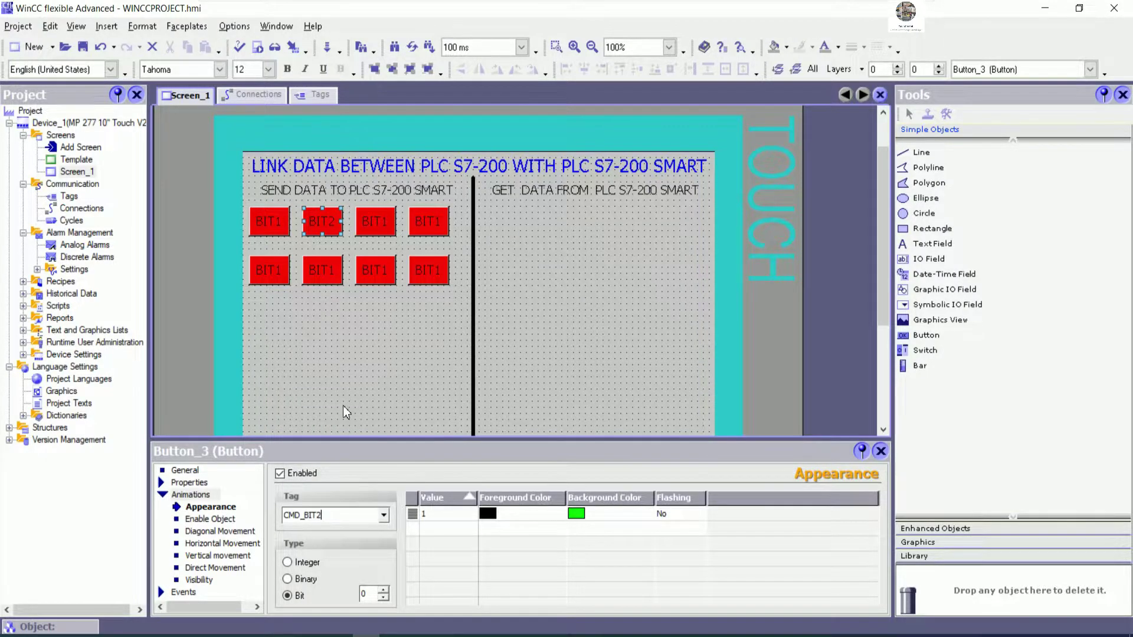
Set the appearance animation tag of the third upper-row button to CMD_BIT3.
left_click(377, 250)
left_click(376, 229)
left_click(348, 518)
key("BackSpace")
type("3")
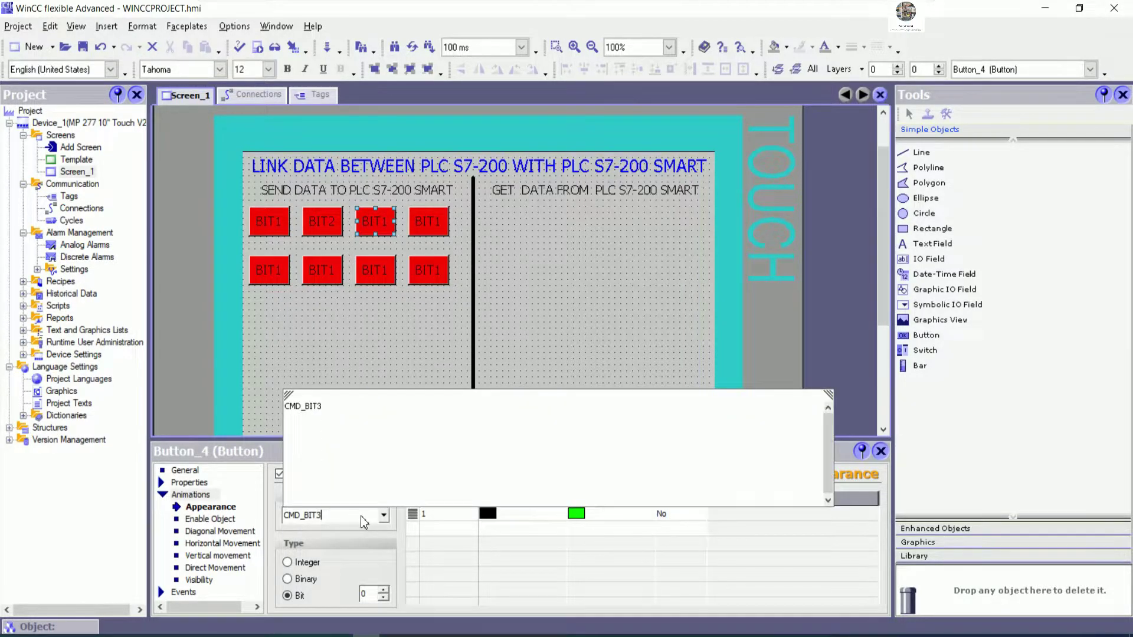
left_click(358, 413)
Set the appearance animation tag of the fourth upper-row button to CMD_BIT4.
left_click(437, 235)
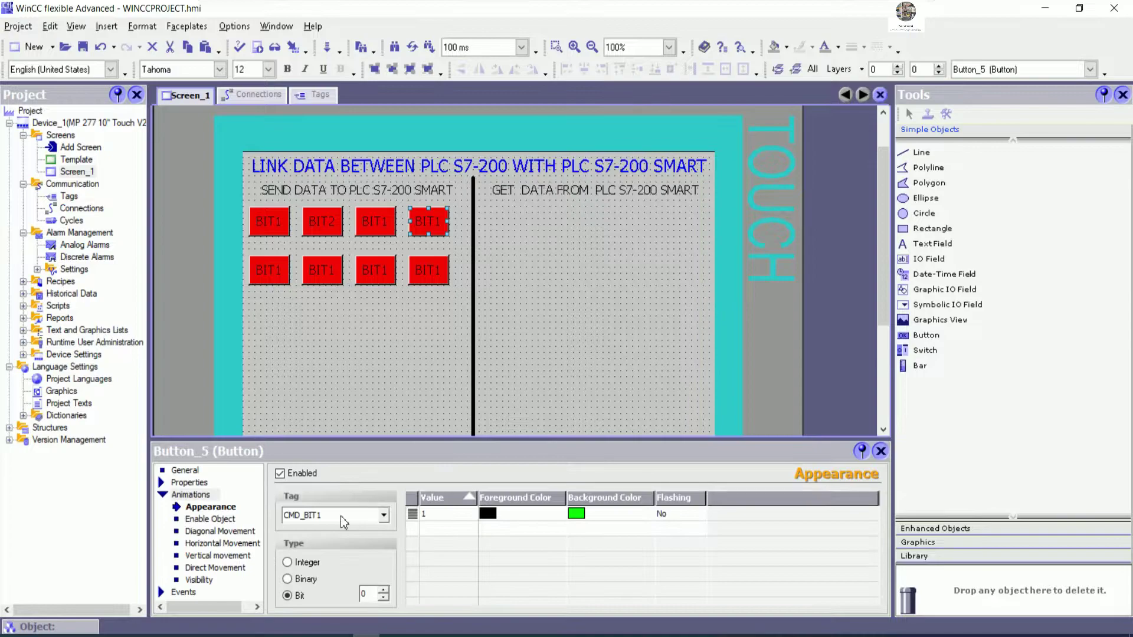
key("BackSpace")
type("4")
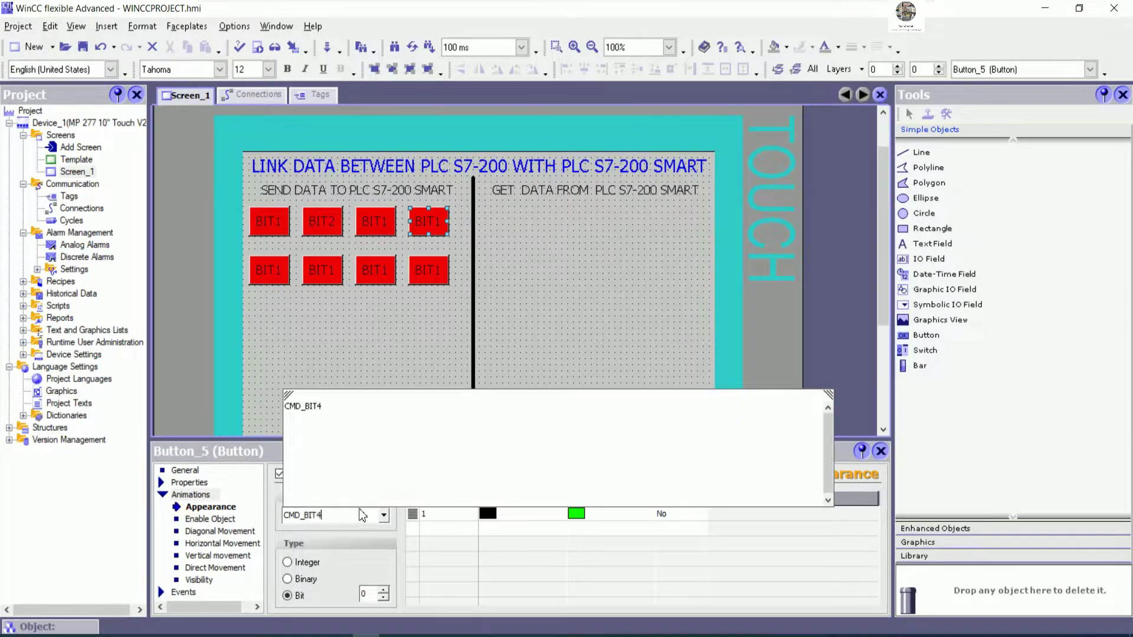
left_click(341, 411)
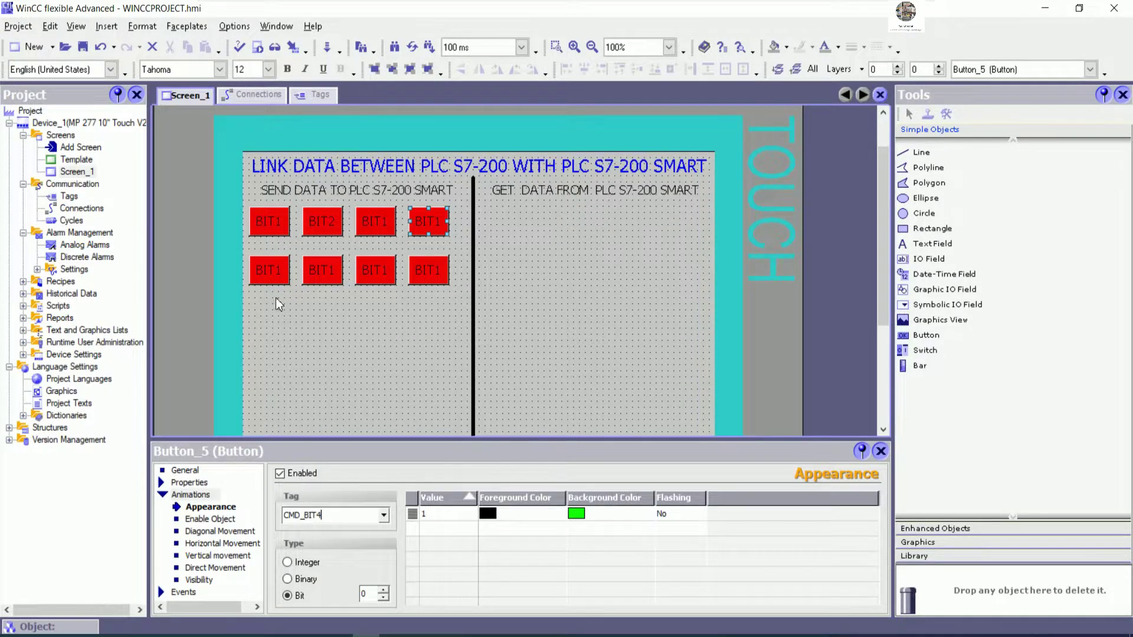
Set the appearance animation tag of the first lower-row button to CMD_BIT5.
left_click(276, 279)
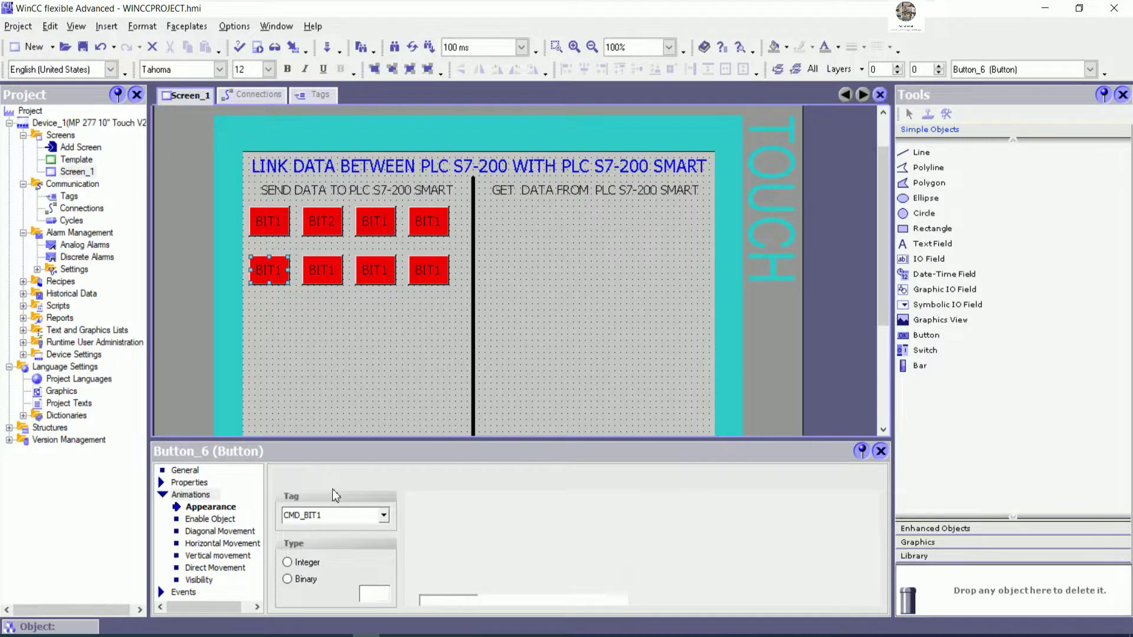
left_click(352, 518)
type("\\")
type("5")
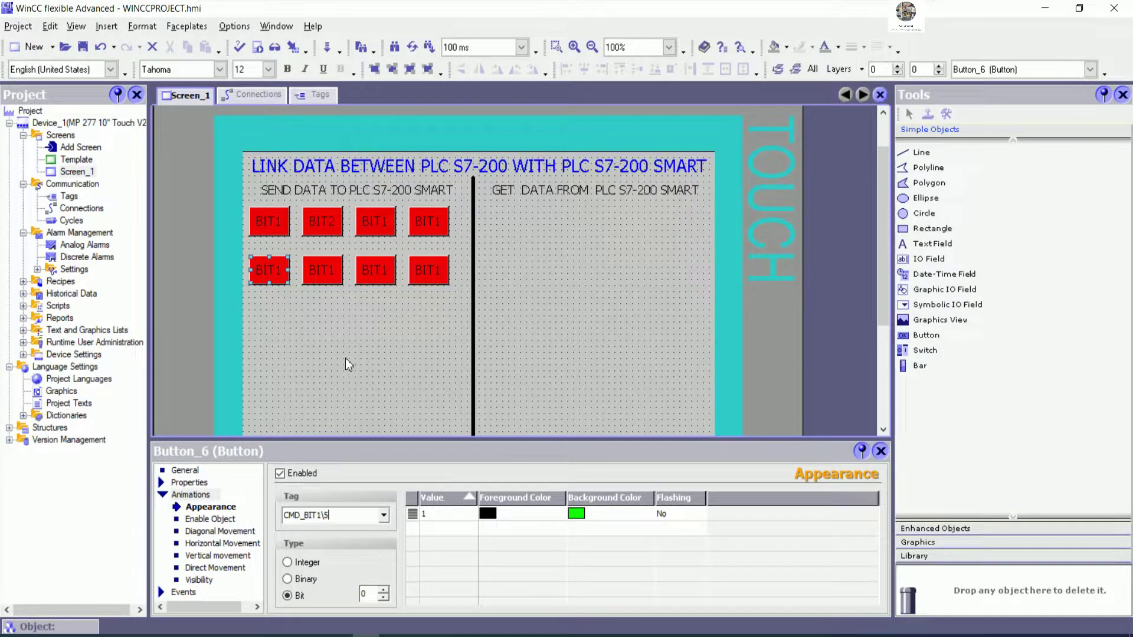
key("BackSpace")
type("5")
key("BackSpace")
key("BackSpace")
type("5")
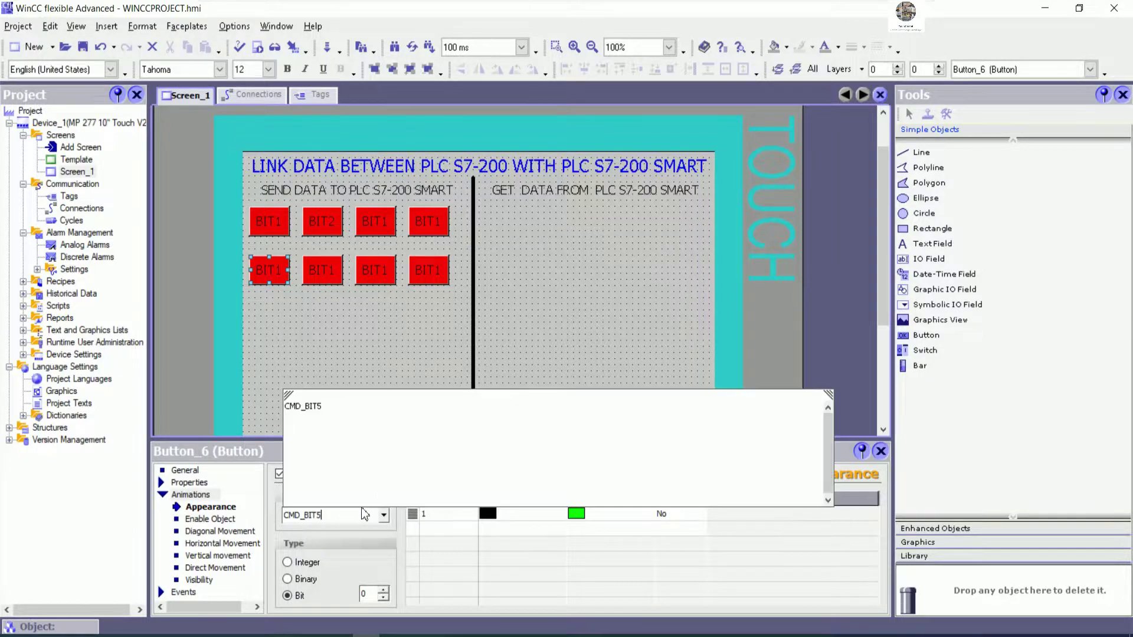
left_click(352, 407)
Set the appearance animation tag of the second lower-row button to CMD_BIT6.
left_click(305, 271)
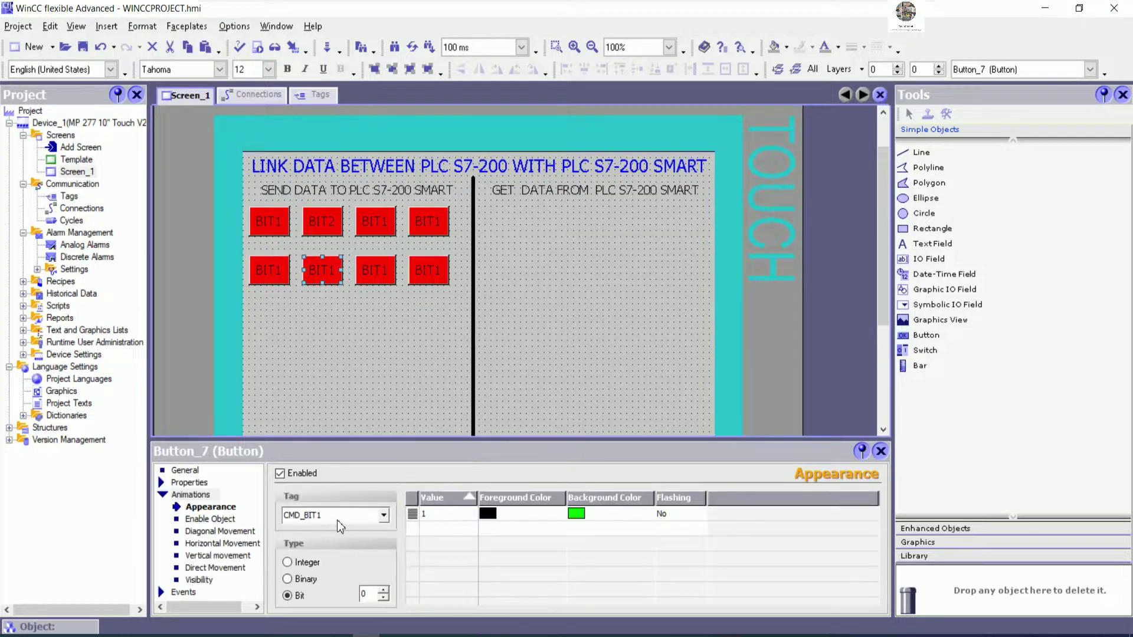
key("BackSpace")
type("6")
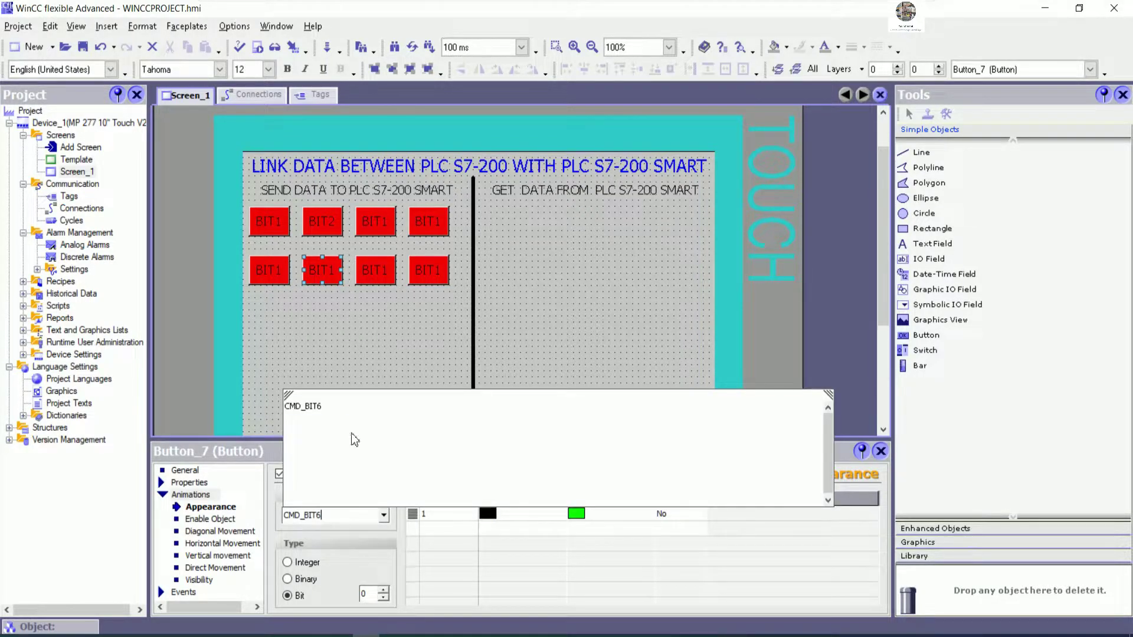
left_click(350, 407)
Set the appearance animation tag of the third lower-row button to CMD_BIT7.
left_click(375, 279)
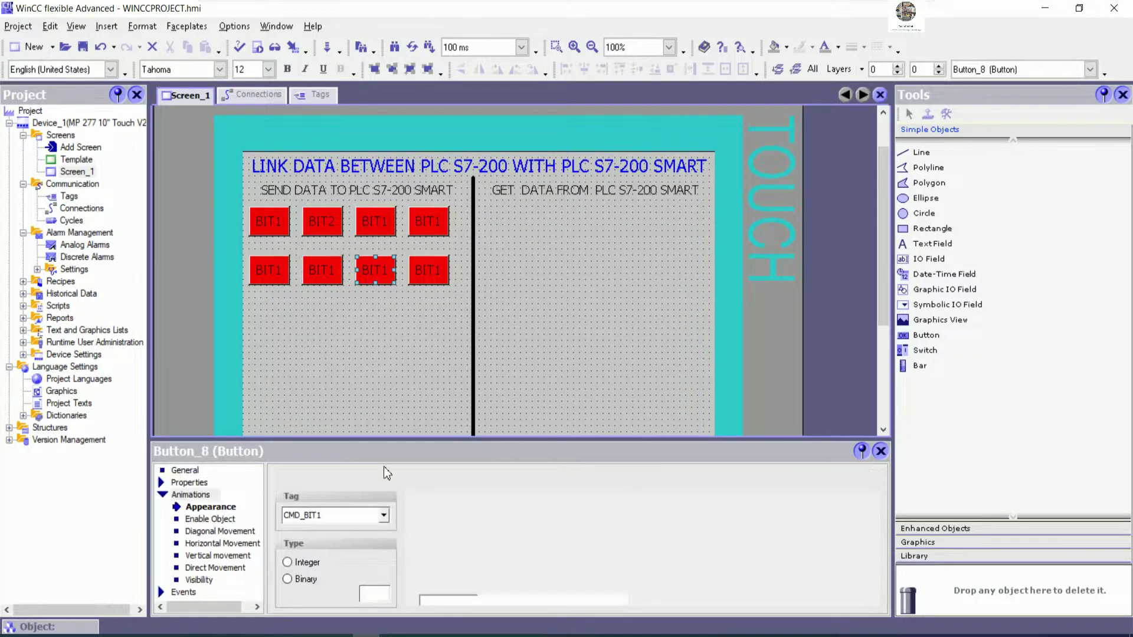
key("BackSpace")
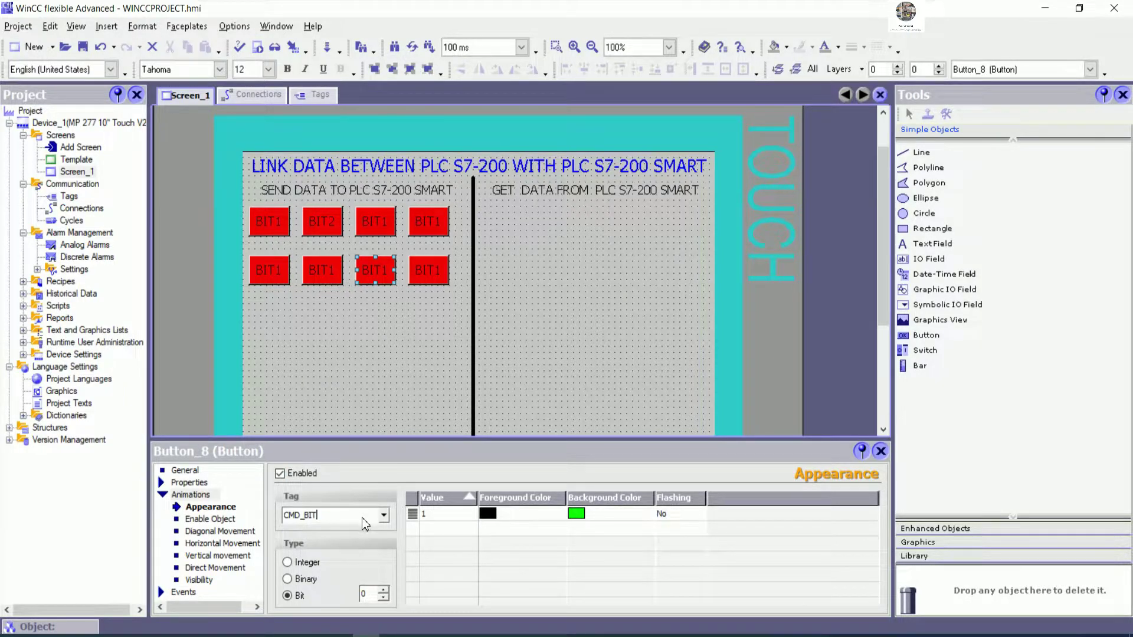
type("7")
left_click(342, 407)
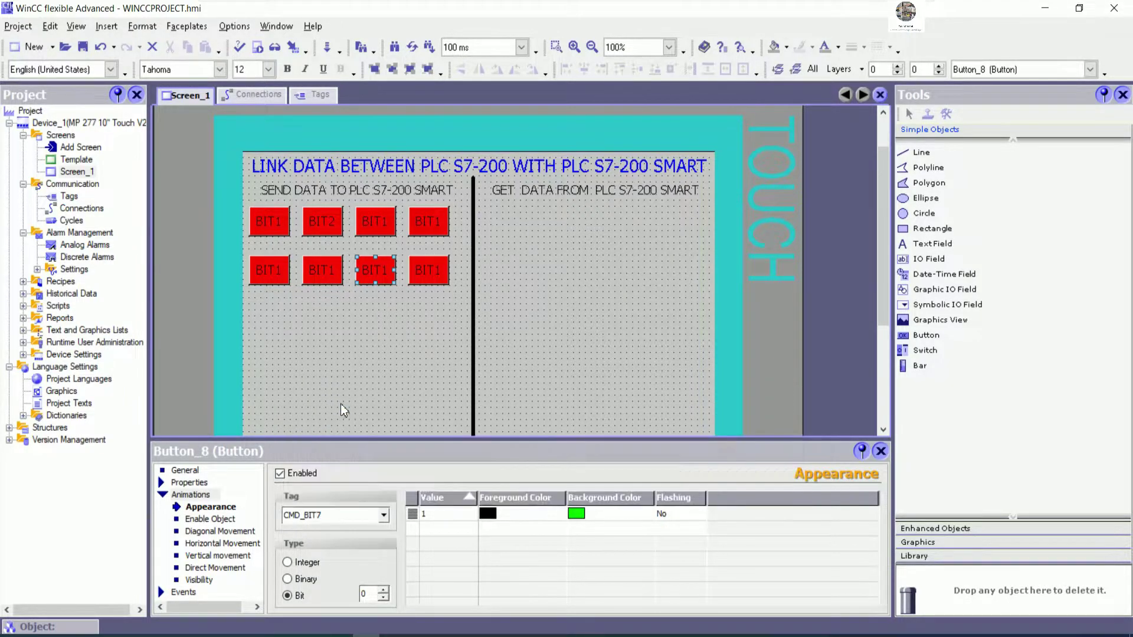
Set the appearance animation tag of the fourth lower-row button to CMD_BIT8.
left_click(440, 275)
left_click(336, 517)
type("8")
left_click(330, 407)
left_click(407, 314)
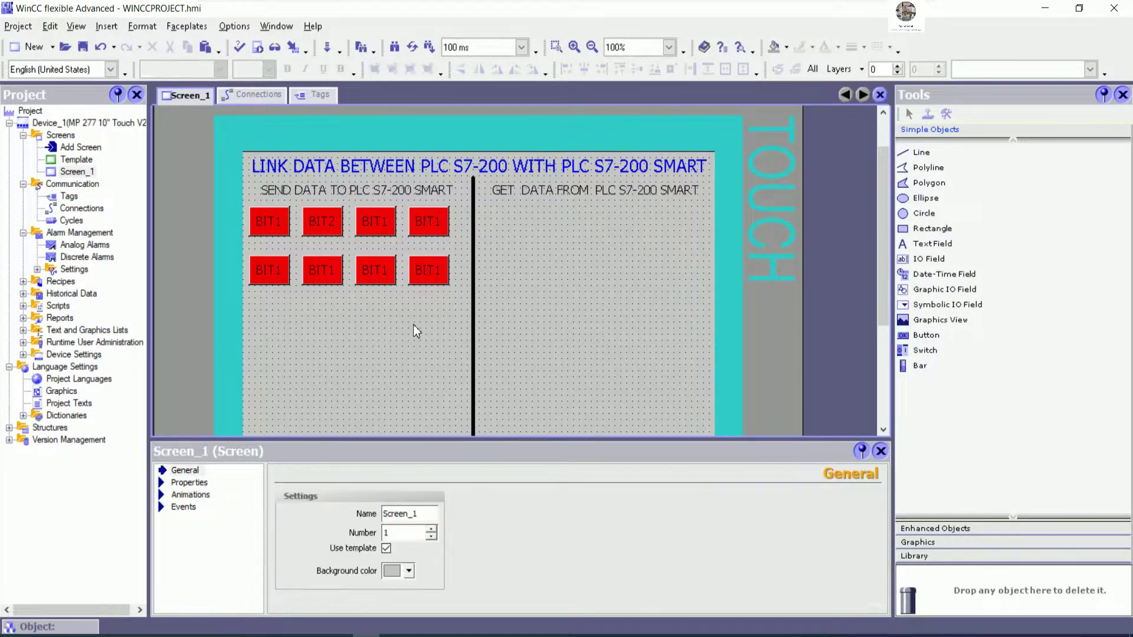
Change the OFF text of the third and fourth upper-row buttons to BIT3 and BIT4.
left_click(375, 222)
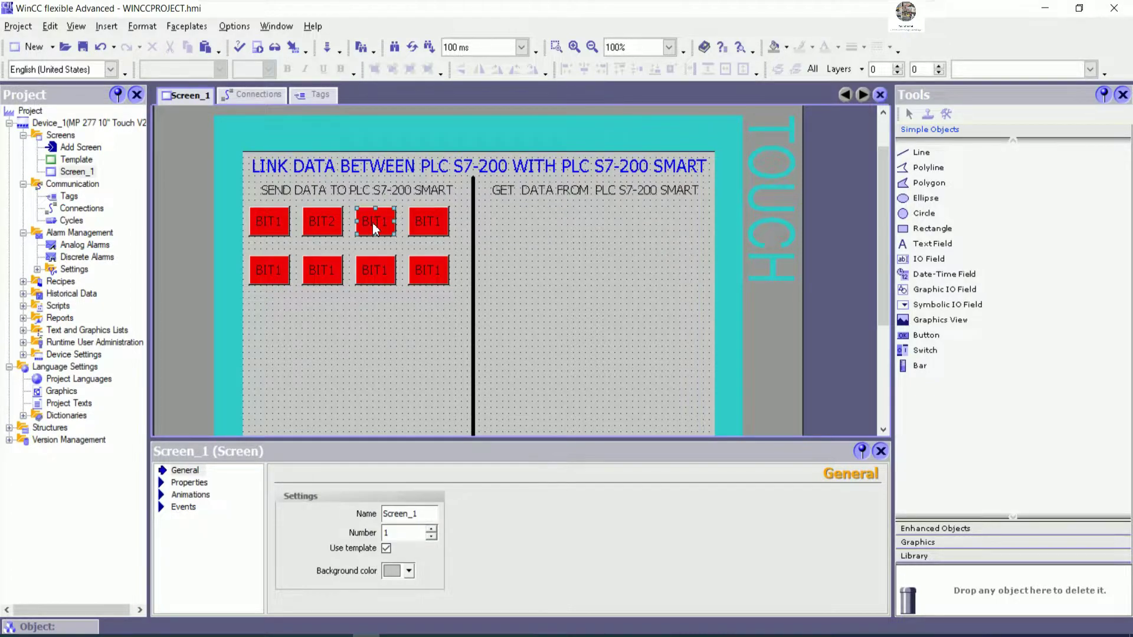
left_click(203, 474)
left_click(578, 544)
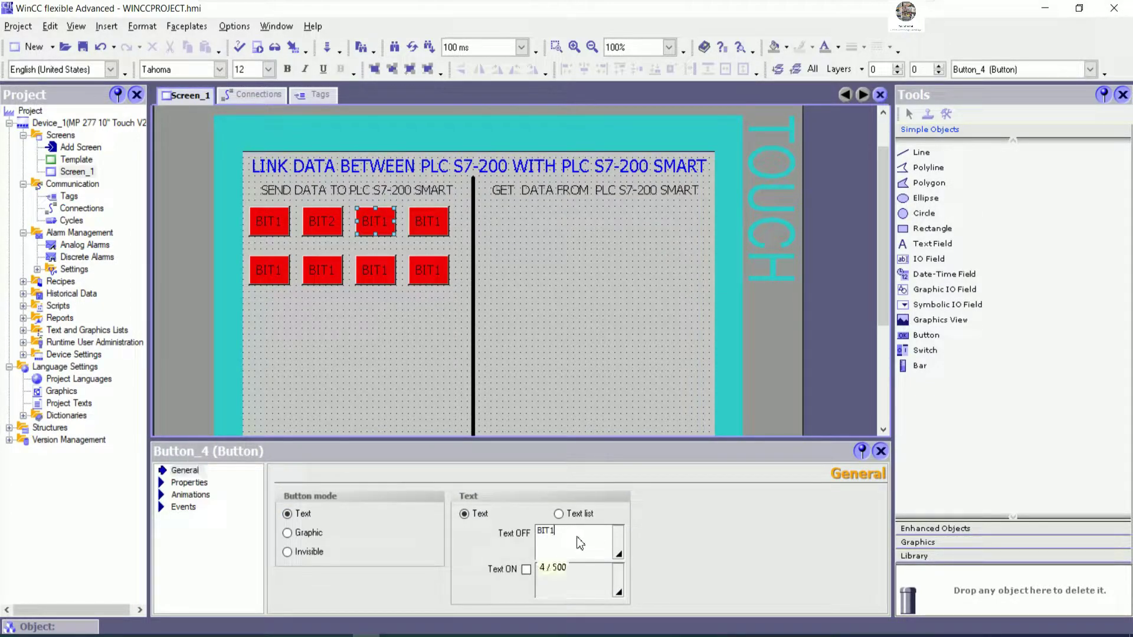
type("3")
left_click(437, 239)
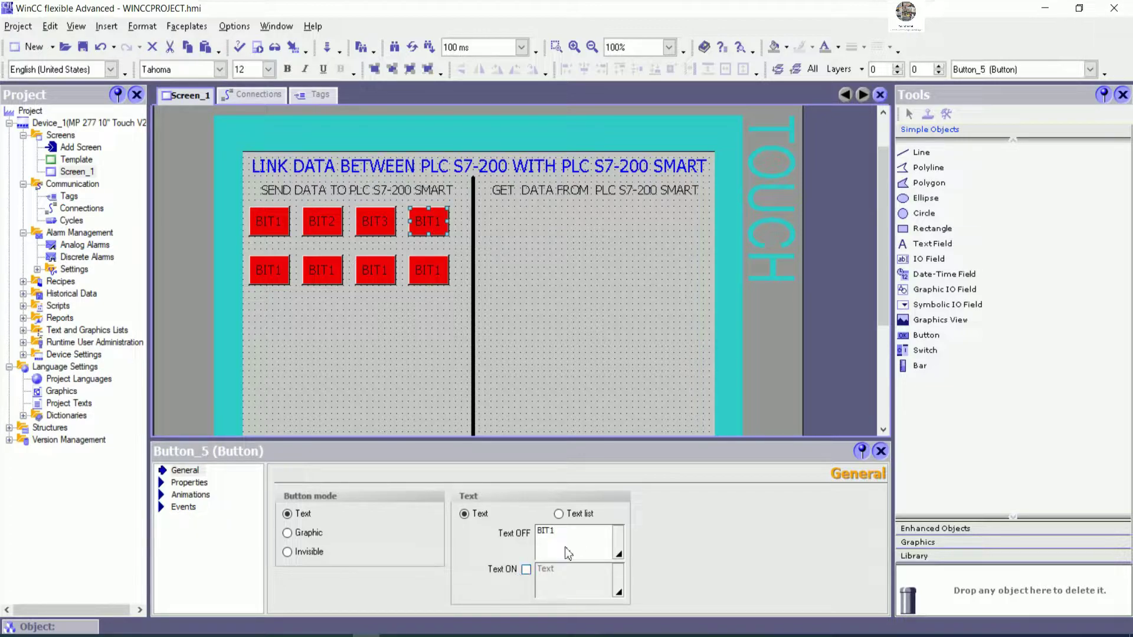
left_click(580, 536)
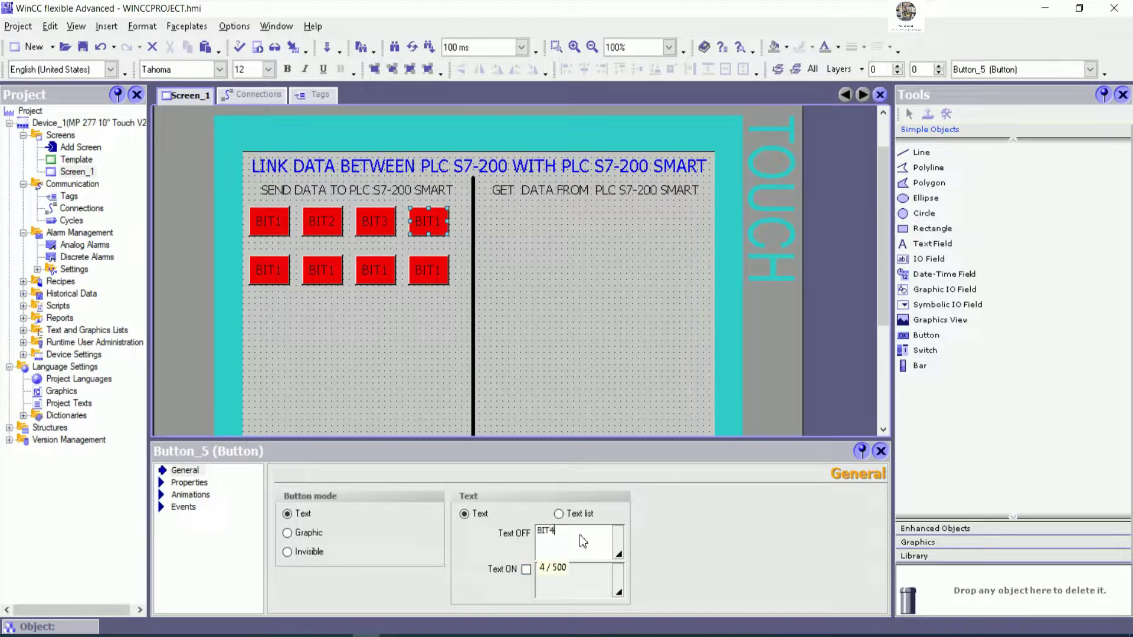
Change the OFF text of the first and second lower-row buttons to BIT5 and BIT6.
left_click(268, 278)
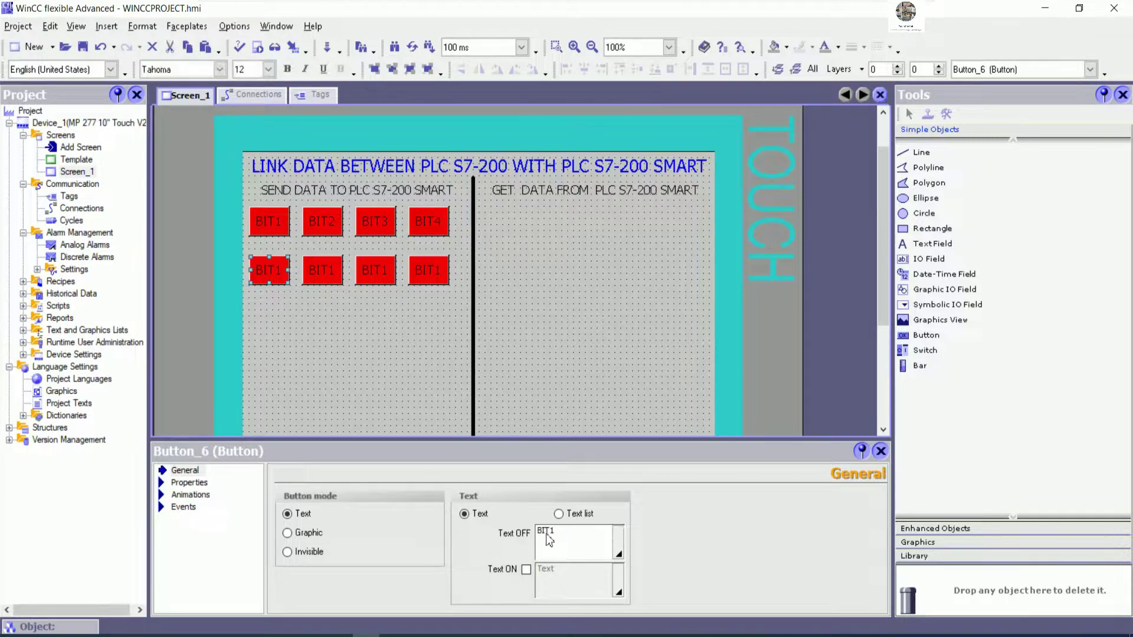
left_click(577, 536)
key("BackSpace")
type("5")
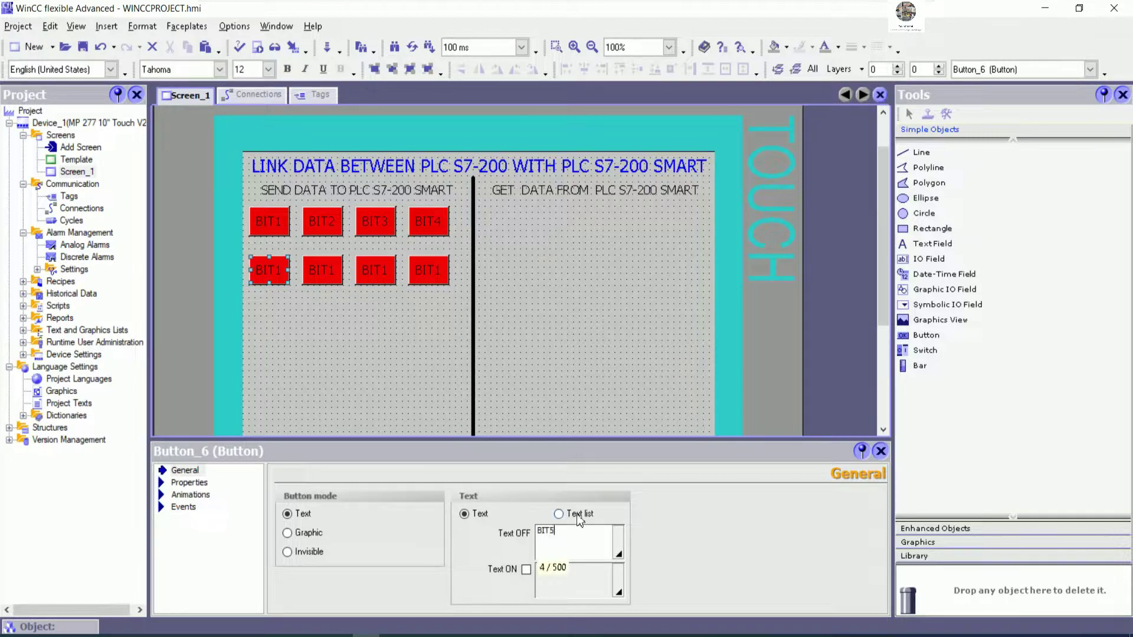
left_click(323, 281)
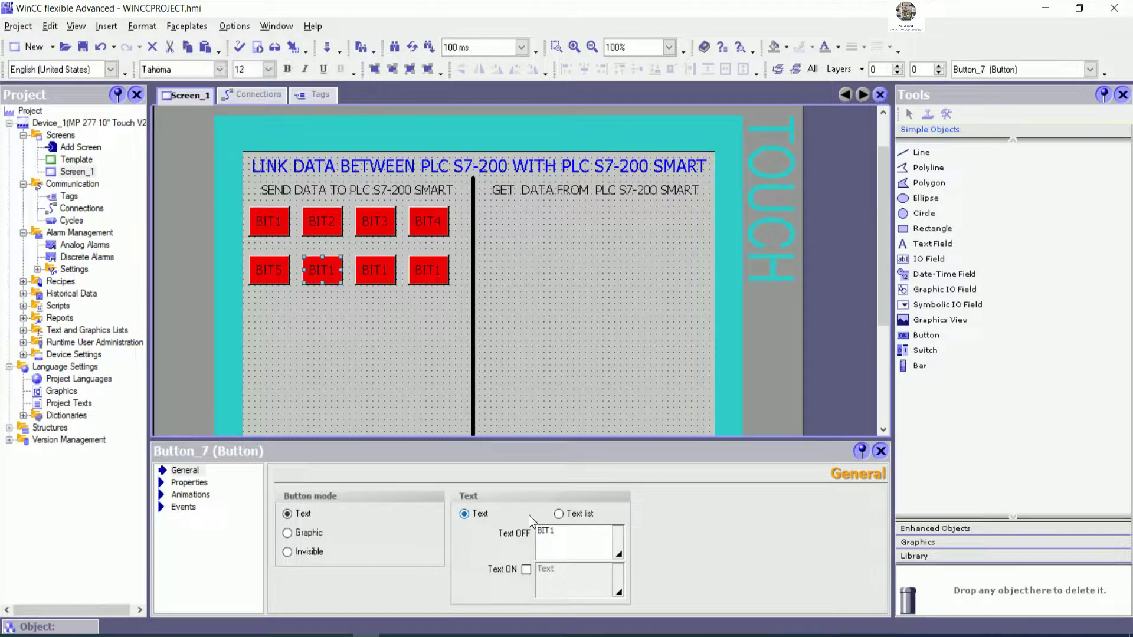
left_click(569, 543)
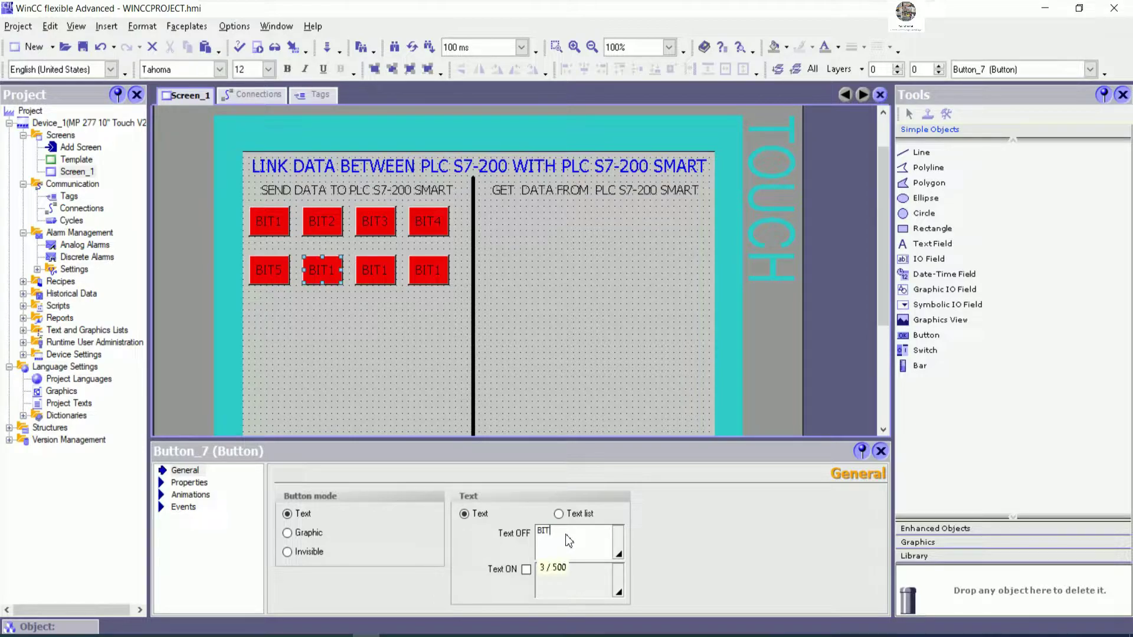
type("6")
Change the OFF text of the third and fourth lower-row buttons to BIT7 and BIT8.
left_click(380, 272)
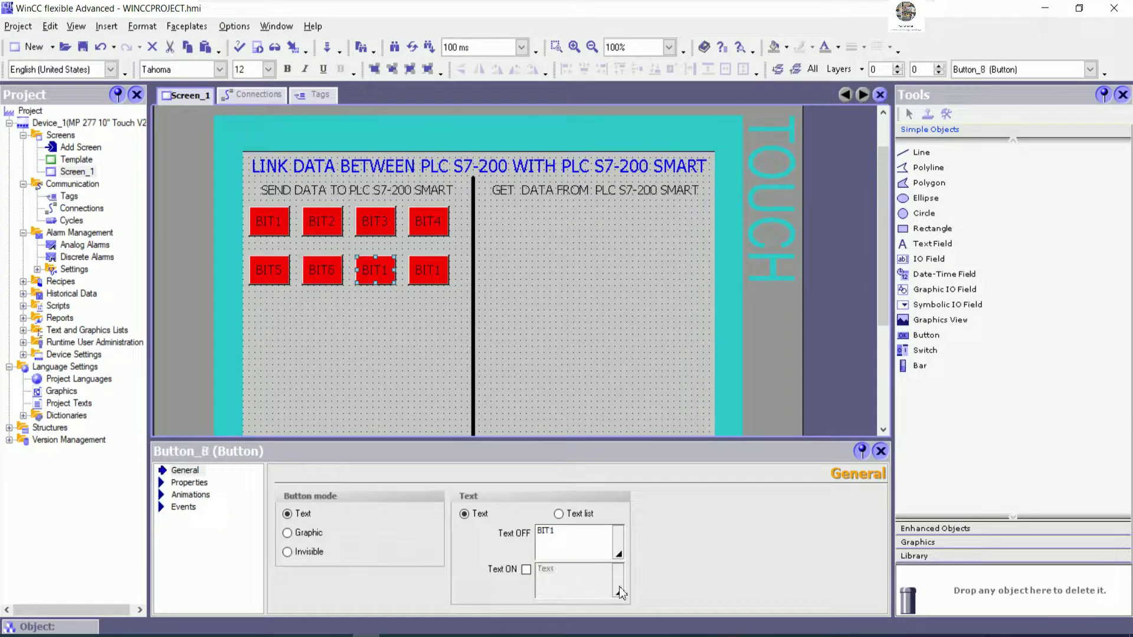
left_click(562, 541)
key("BackSpace")
type("7")
left_click(443, 282)
left_click(579, 539)
key("BackSpace")
left_click(395, 345)
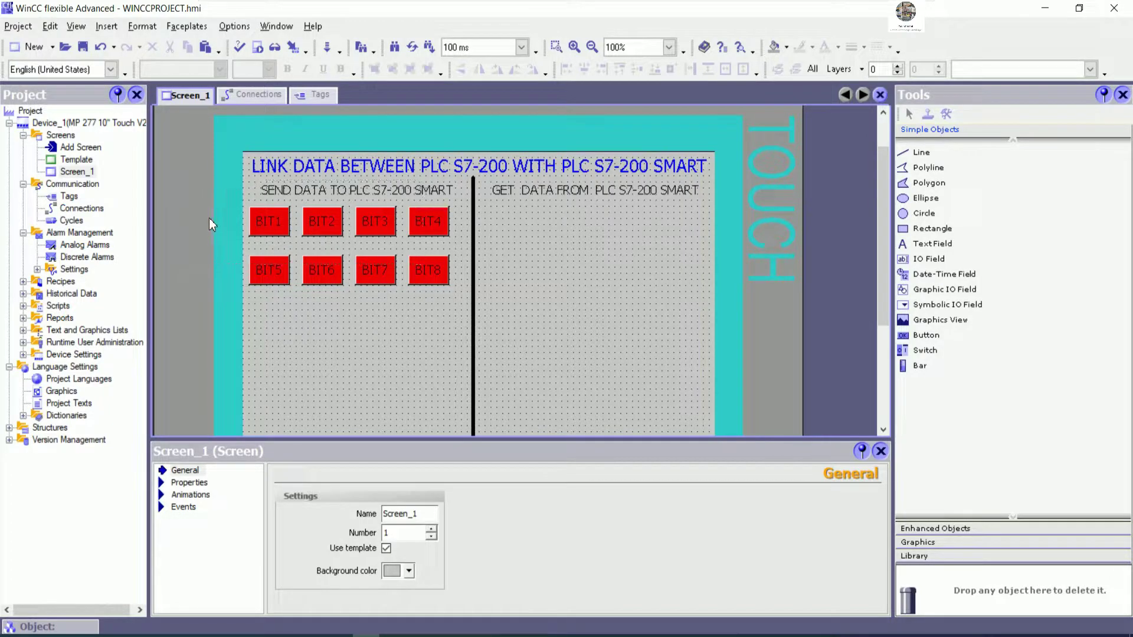
Nudge all eight BIT buttons together slightly to the right to centre them in the send-data half of the screen.
left_click_drag(208, 217, 243, 239)
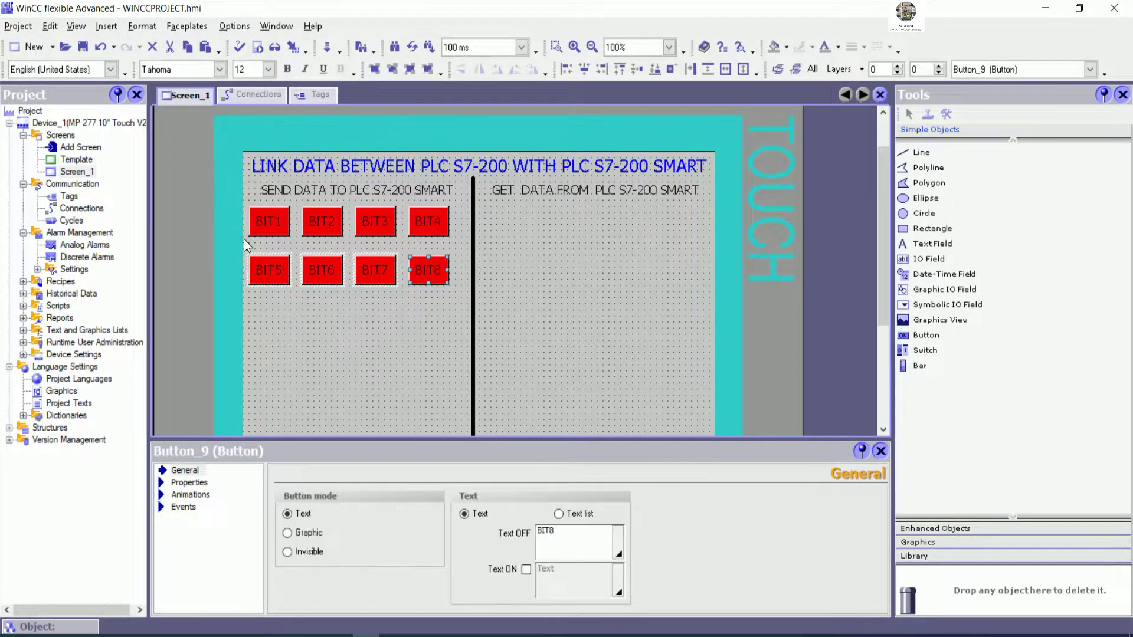
left_click(434, 229)
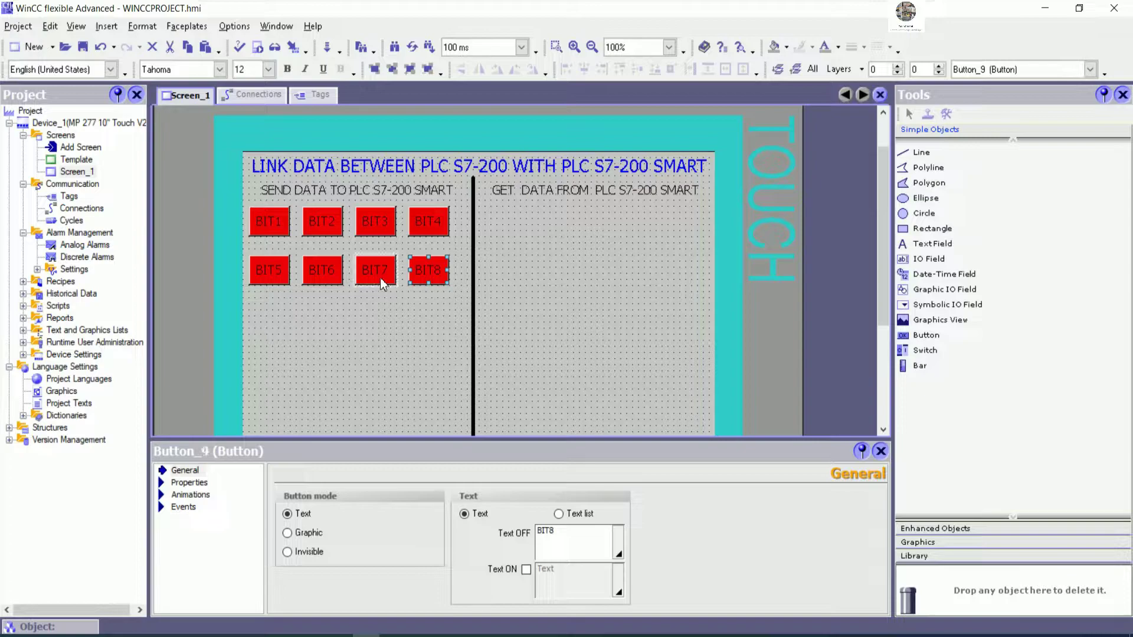
left_click(288, 229, "shift")
left_click(329, 227, "shift")
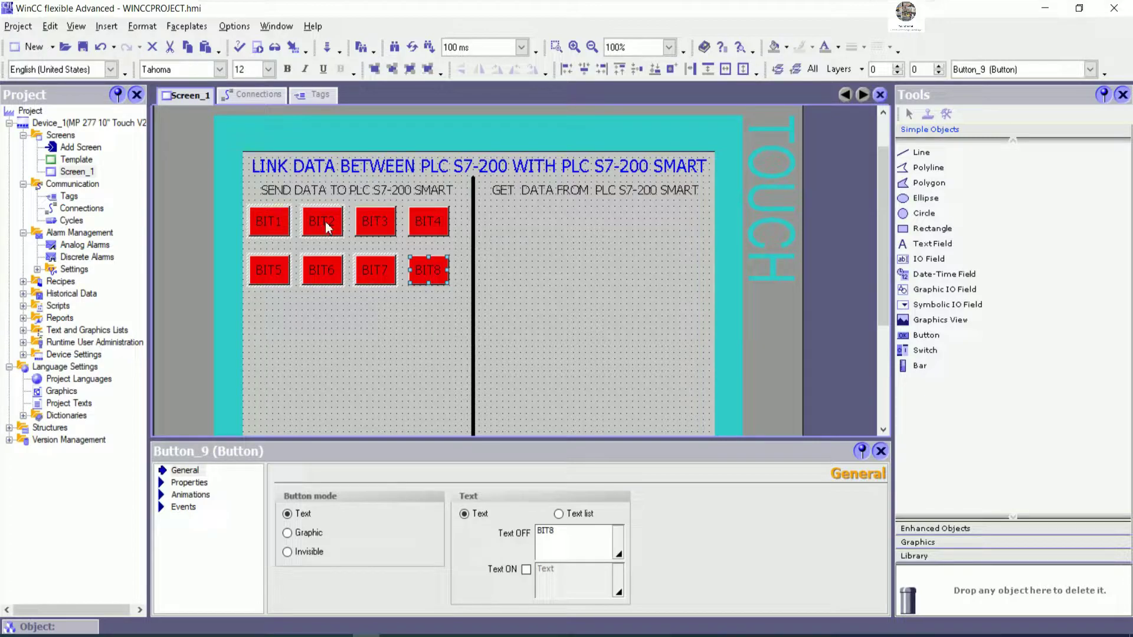
key("Right")
key("Right")
key("Right")
key("Right")
key("Right")
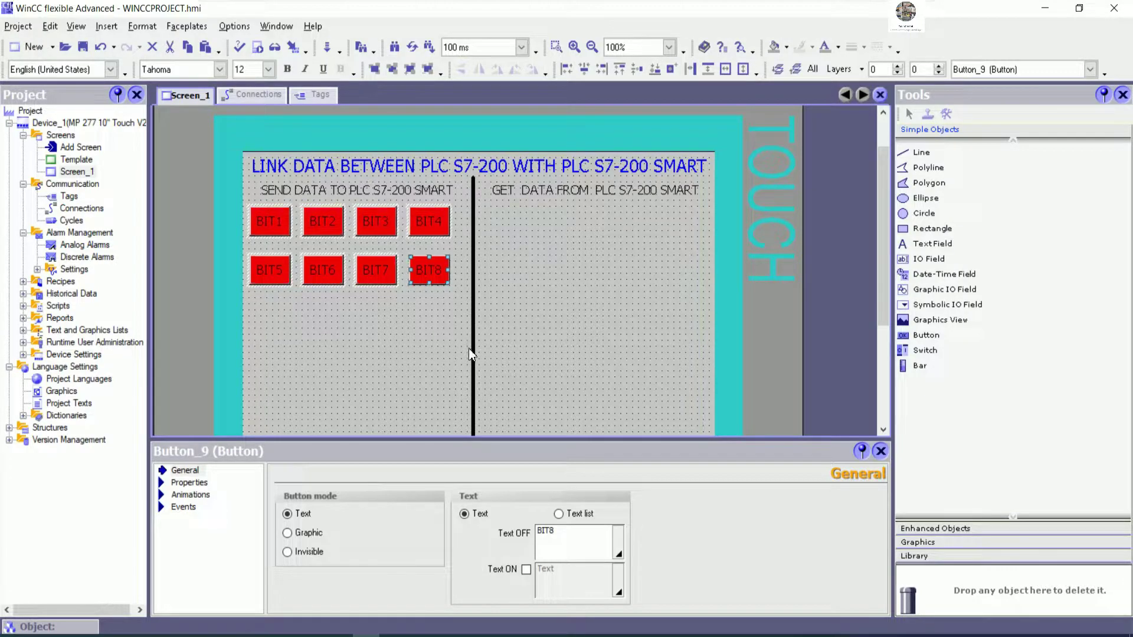
key("Right")
key("Right")
key("Right")
key("Right")
key("Right")
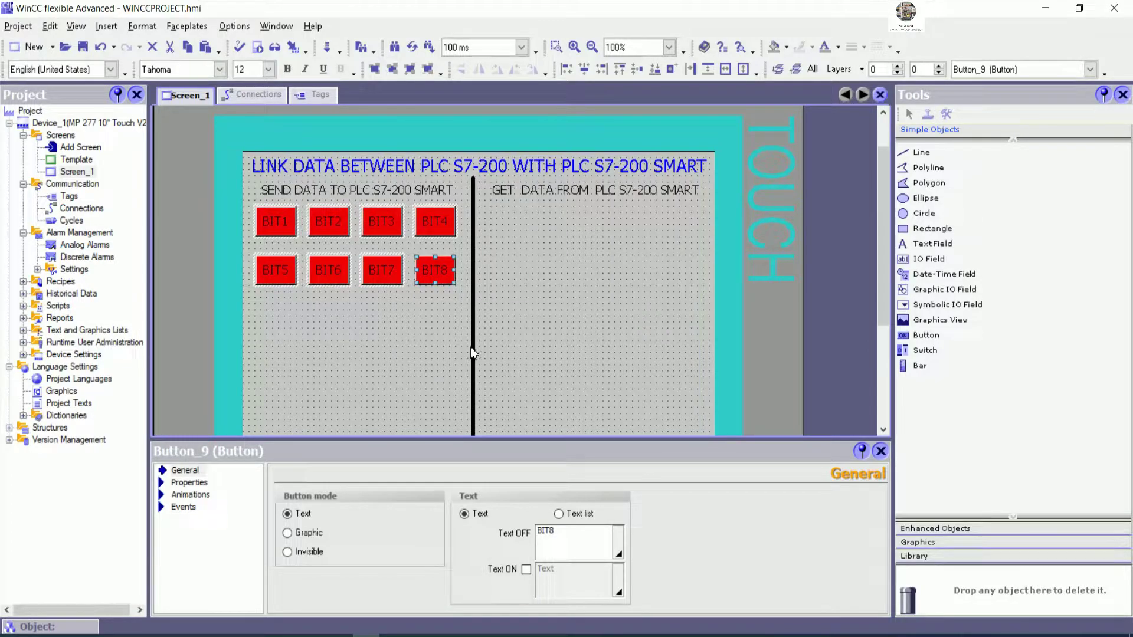
left_click(543, 316)
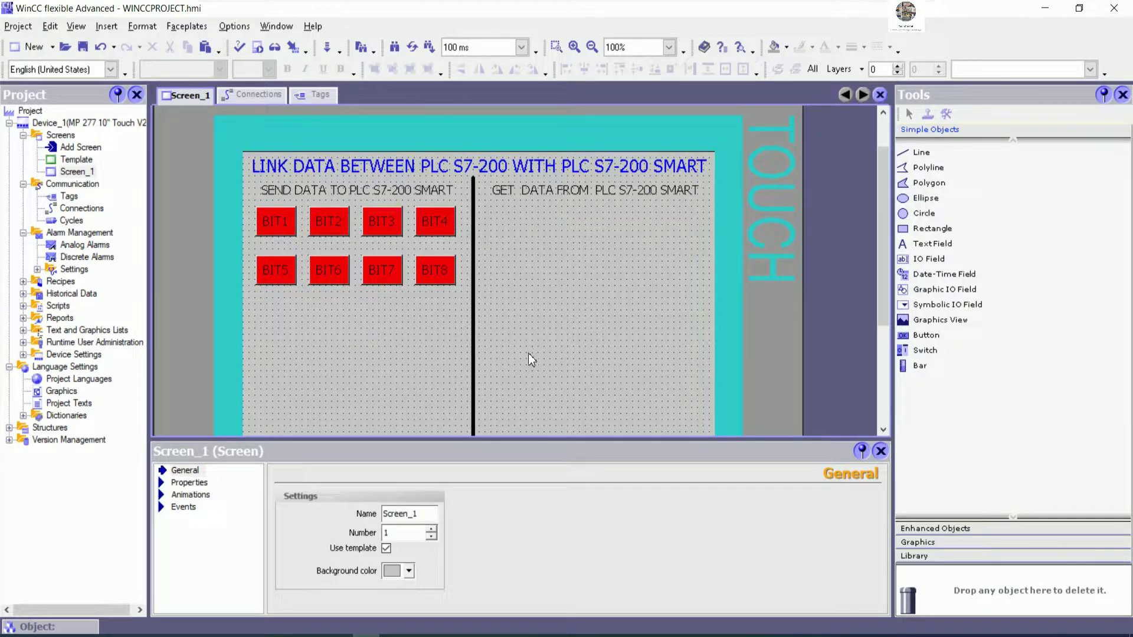
Move the lower row of buttons, BIT5 to BIT8, down together to widen the gap below the upper row.
mouse_move(883, 313)
left_mouse_down()
mouse_move(887, 365)
mouse_move(889, 278)
mouse_move(890, 308)
left_mouse_up()
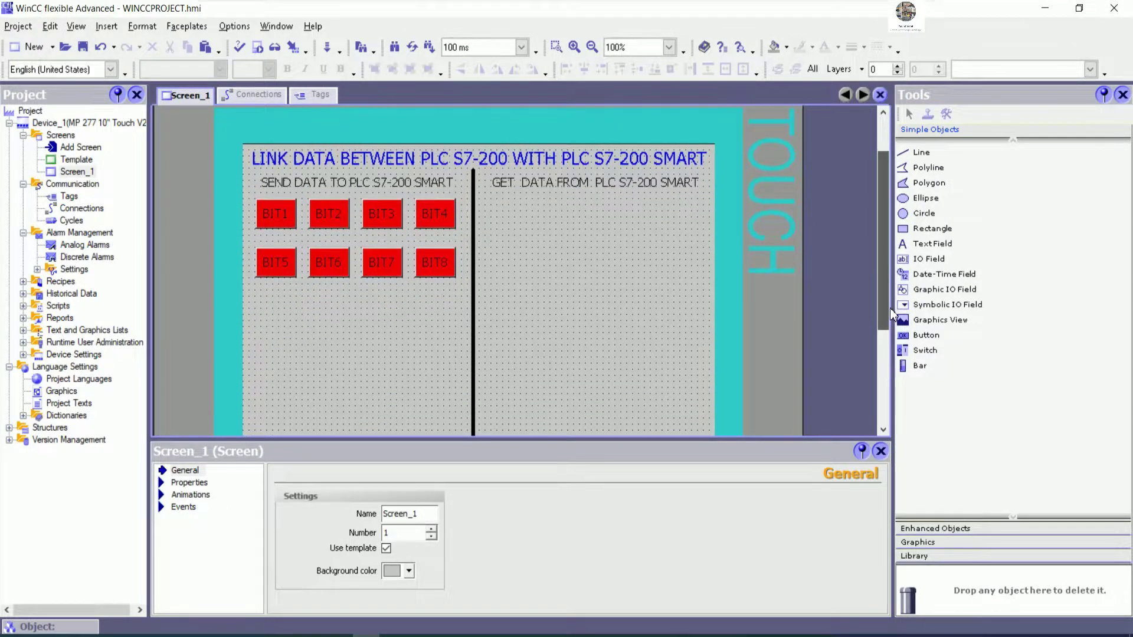
left_click(329, 264)
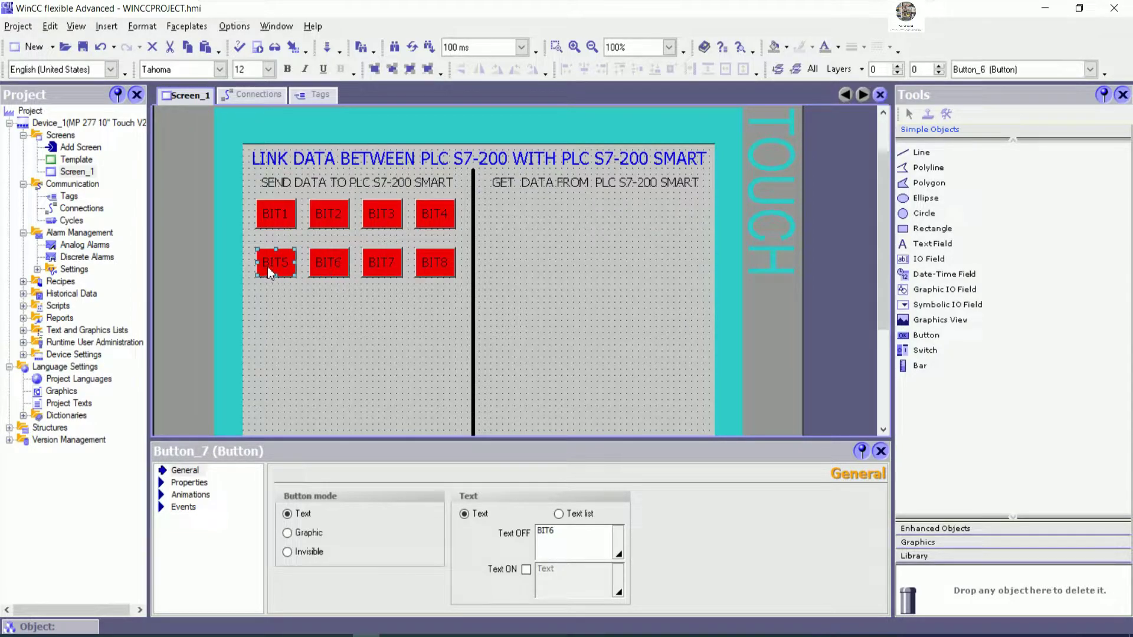
left_click(267, 267)
left_click(317, 272, "shift")
left_click(392, 262, "shift")
left_click(437, 267, "shift")
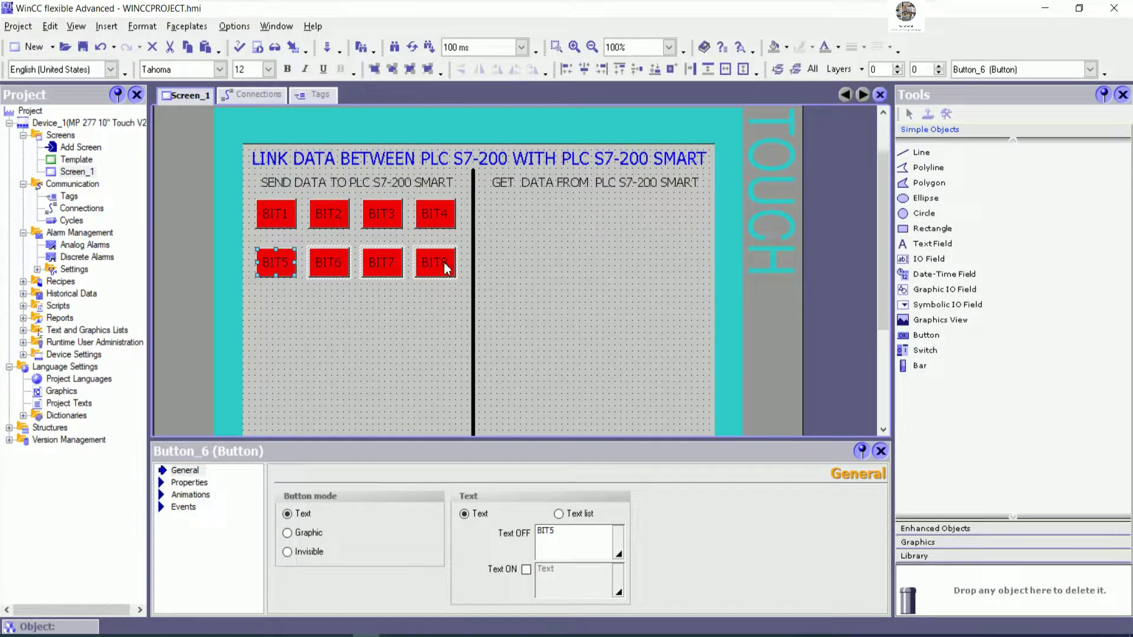
left_click_drag(437, 267, 443, 299)
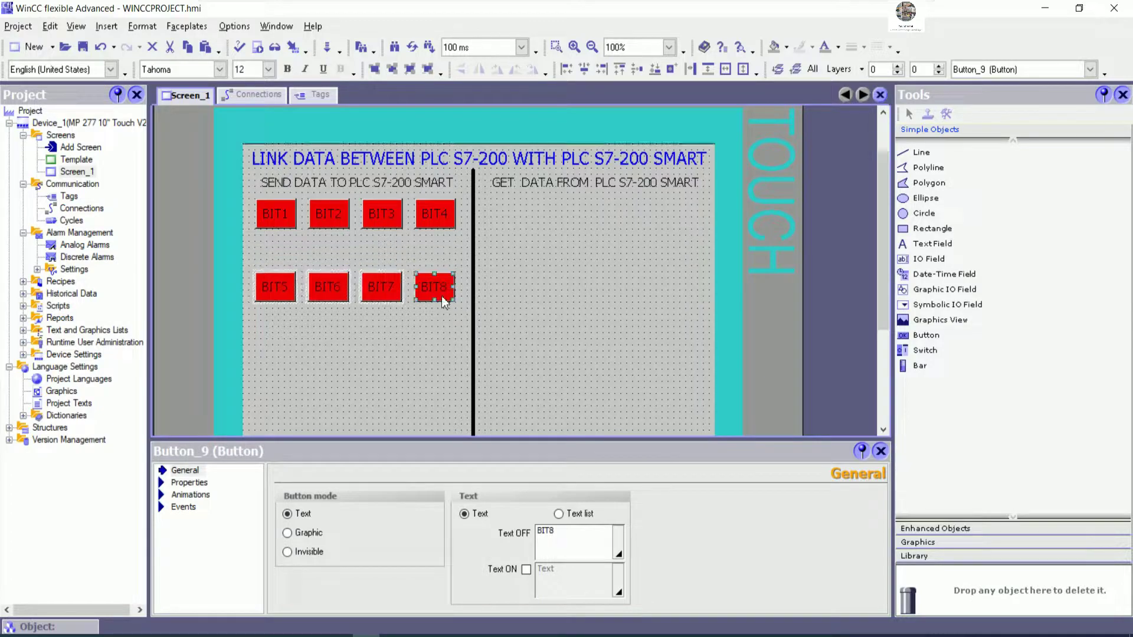
Move the upper row of buttons, BIT1 to BIT4, down together, leaving more space below the send-data heading.
left_click(281, 215)
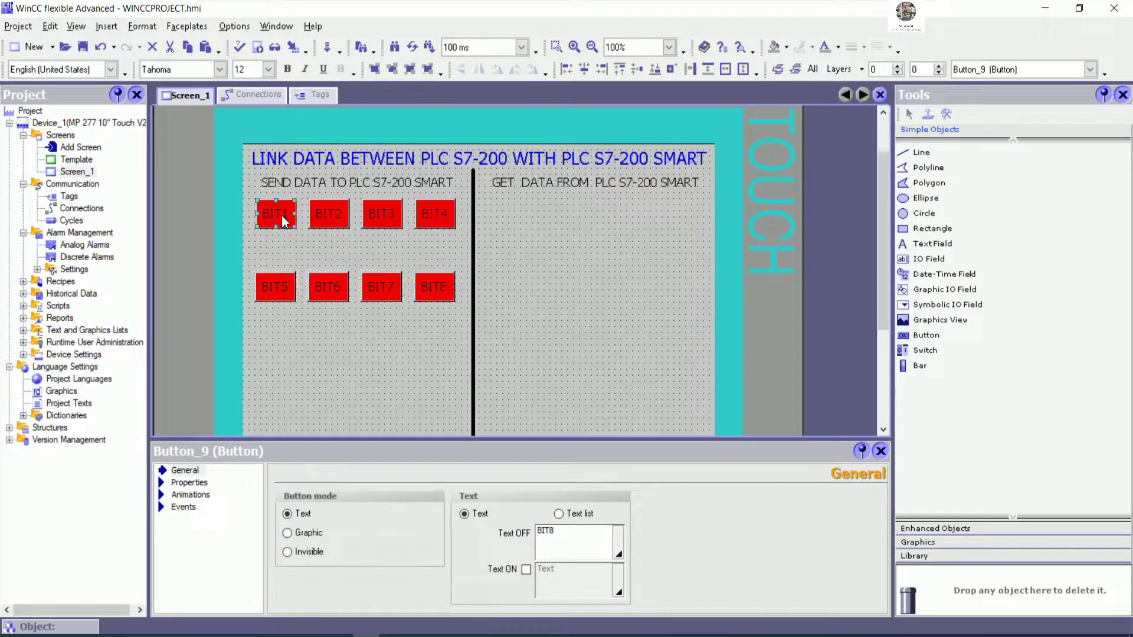
left_click(342, 217)
left_click(338, 215, "shift")
left_click(382, 214, "shift")
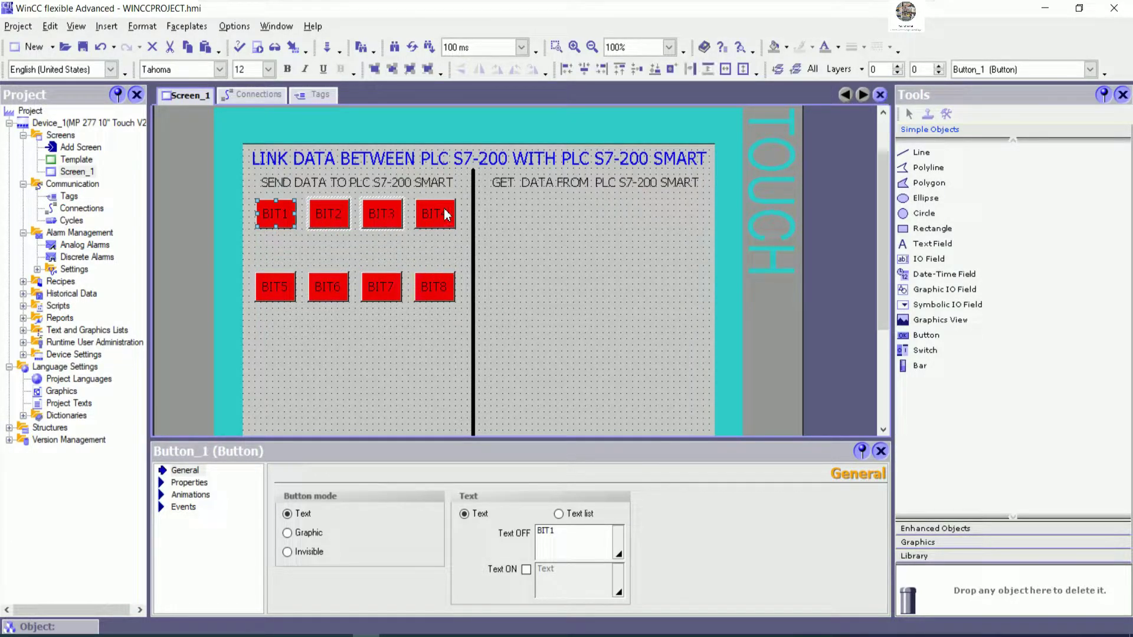
left_click(440, 211, "shift")
left_click_drag(439, 212, 444, 230)
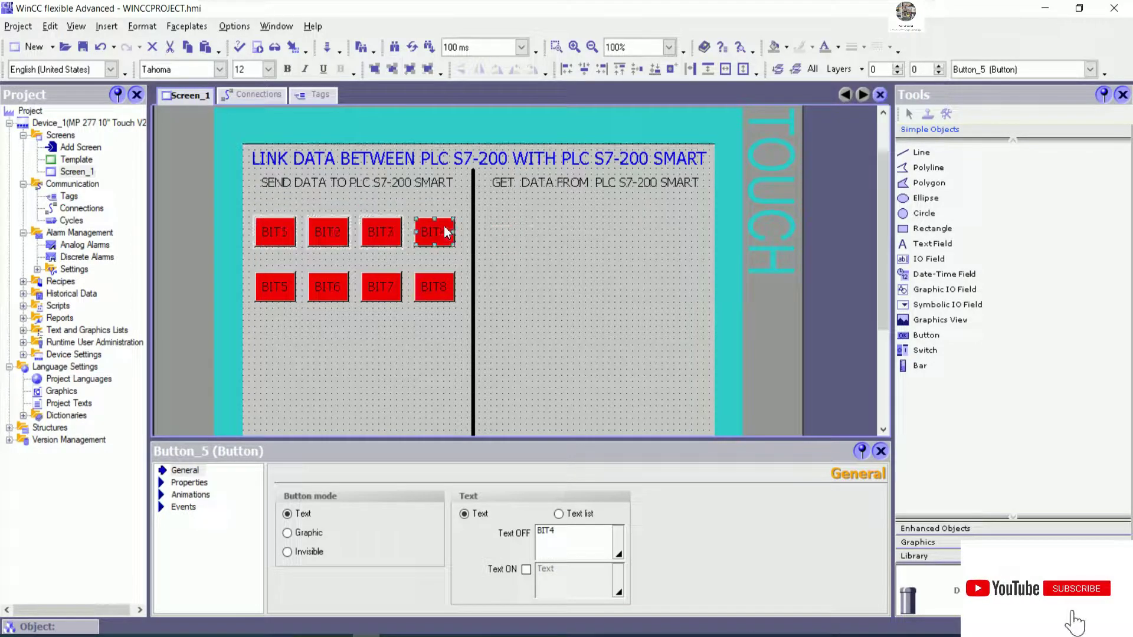
left_click(420, 329)
Save the HMI project with the finished button layout.
scroll(419, 330, "down", 3)
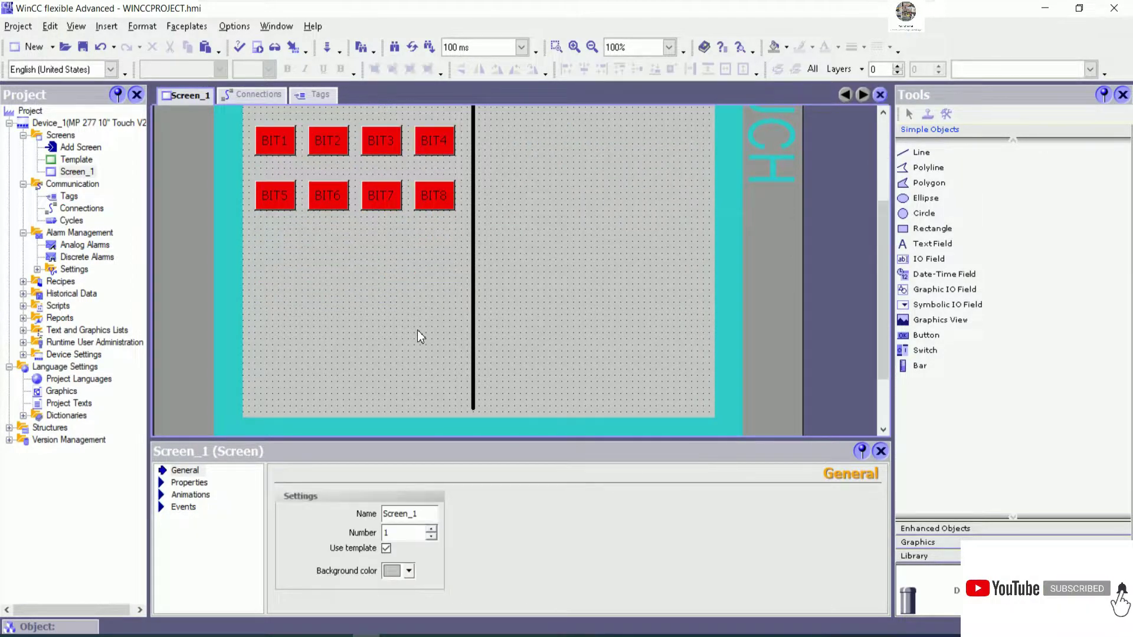
scroll(420, 328, "up", 3)
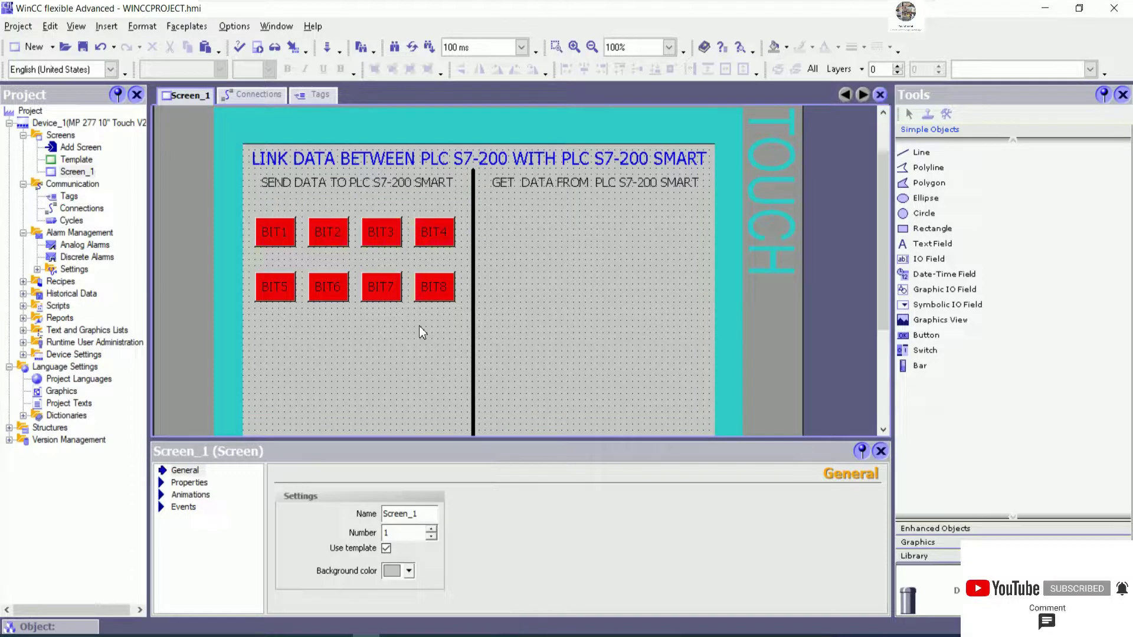
left_click(82, 47)
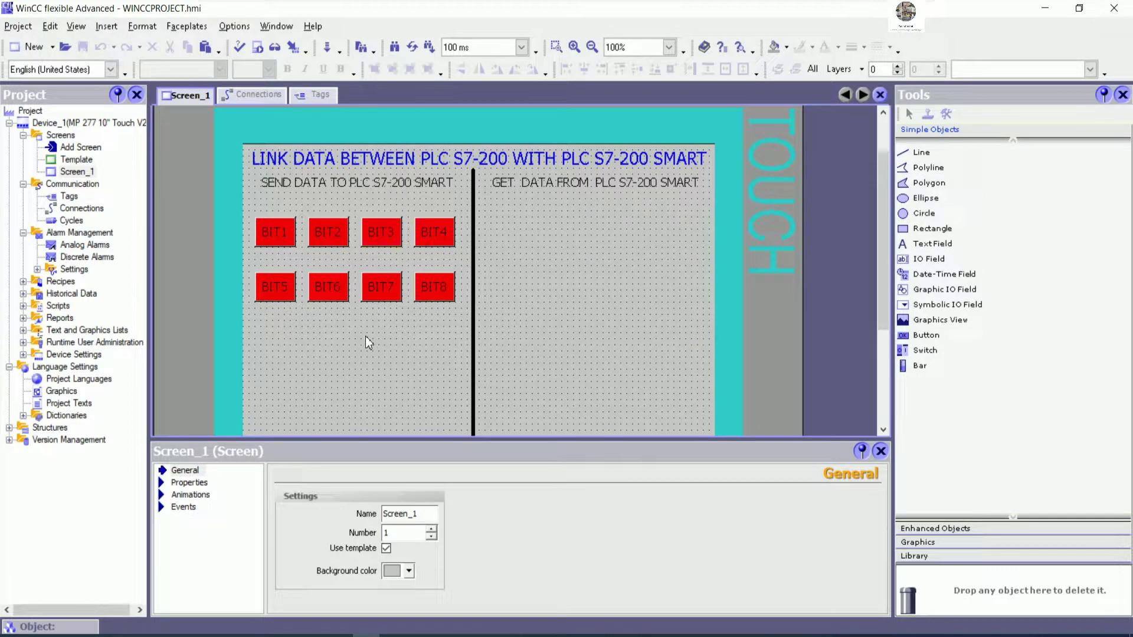
Add an IO field below the BIT buttons in the send-data half and link it to the tag SEND_WORD1.
left_click(926, 260)
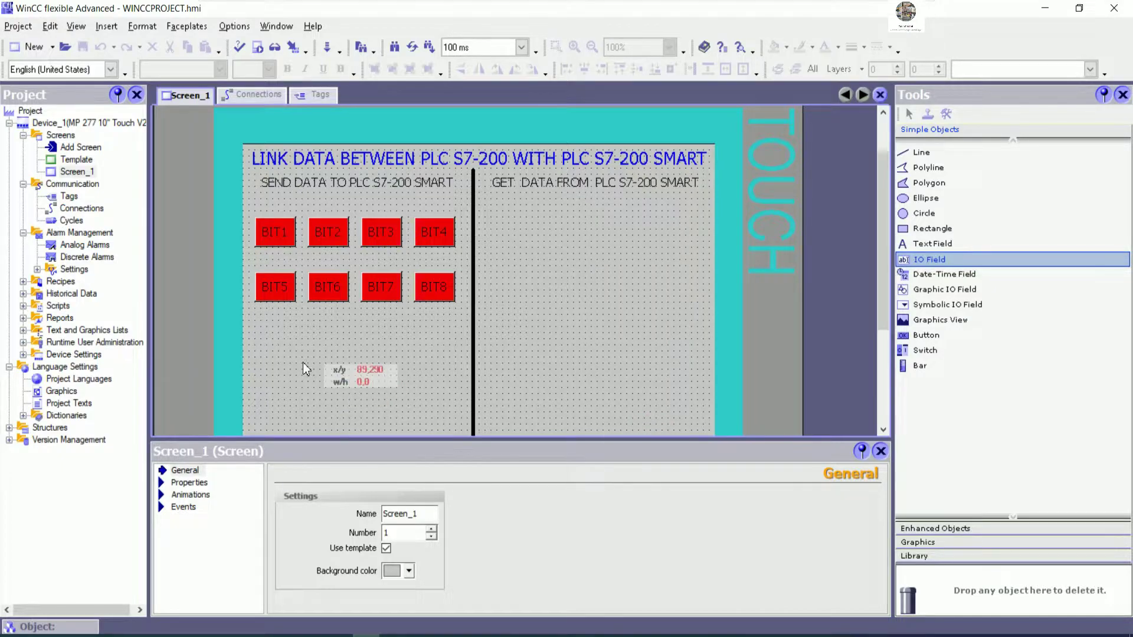
left_click_drag(312, 362, 391, 392)
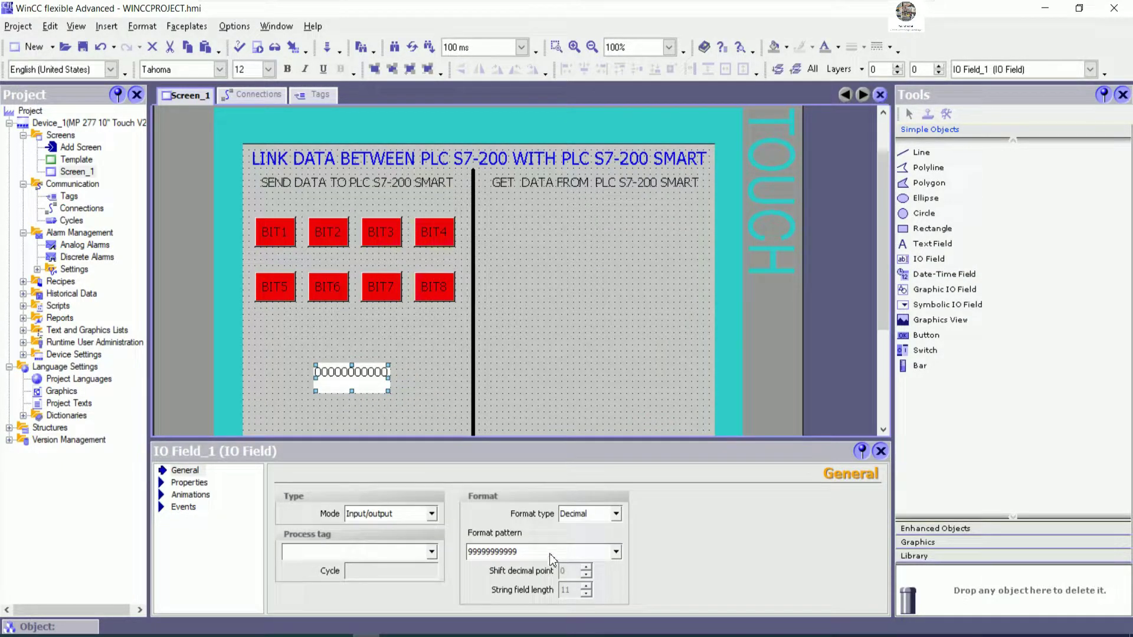
left_click(431, 551)
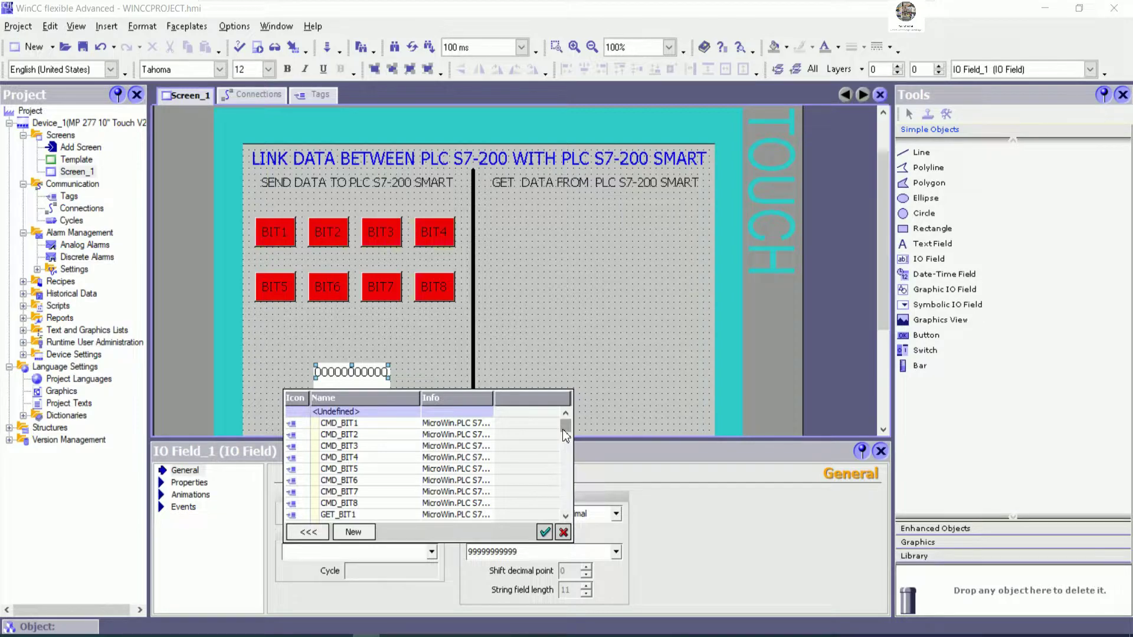
left_click_drag(564, 430, 581, 520)
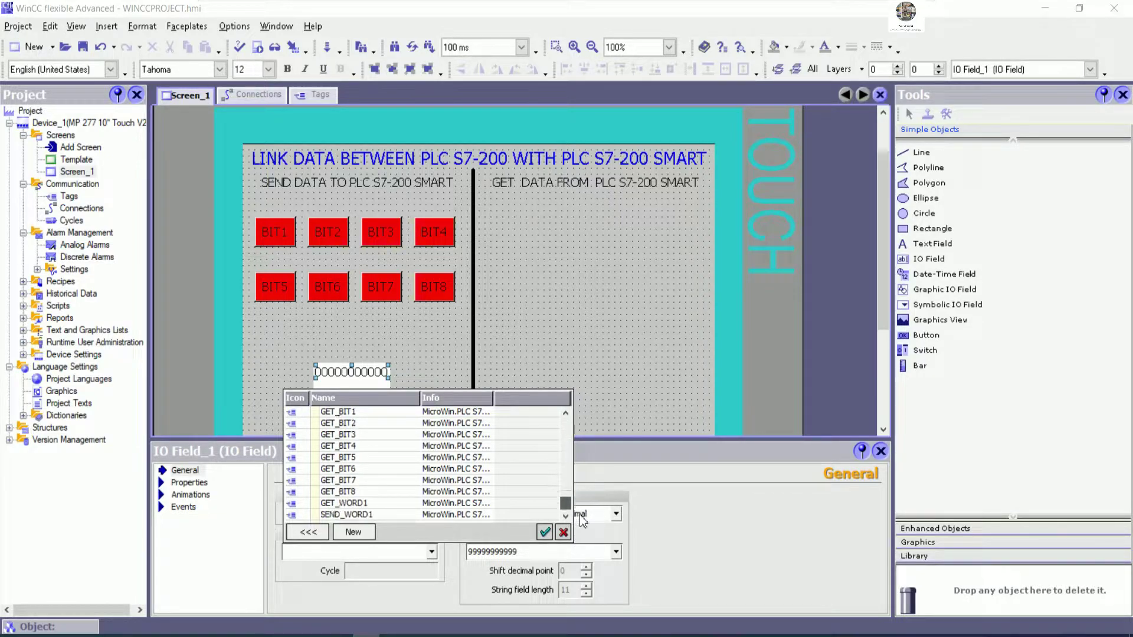
left_click(370, 515)
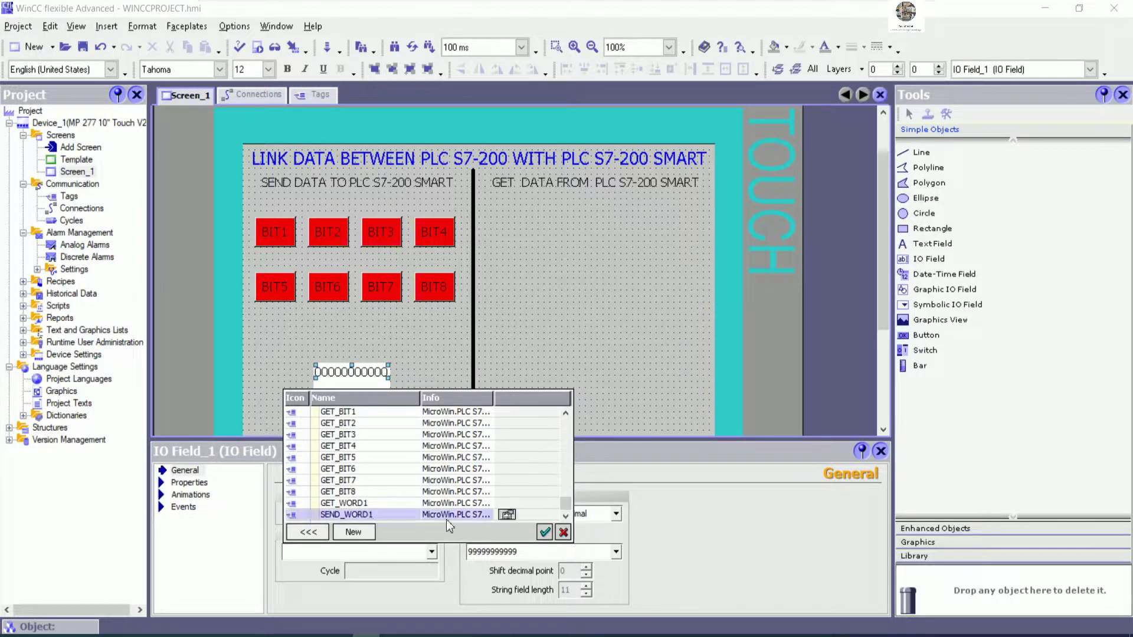
left_click(545, 533)
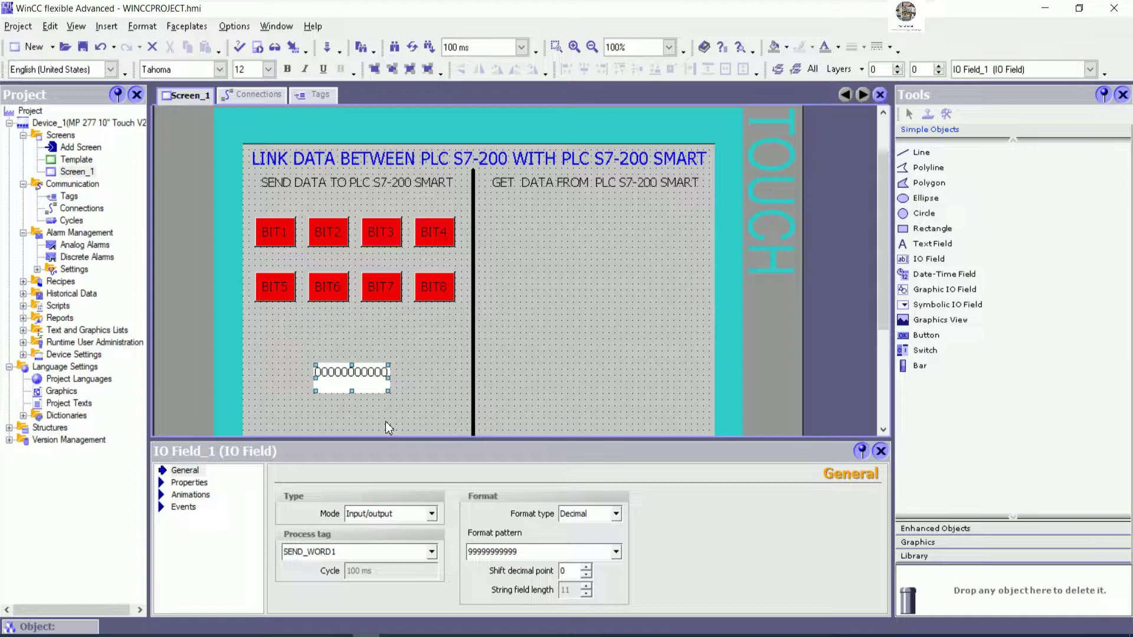
left_click(431, 514)
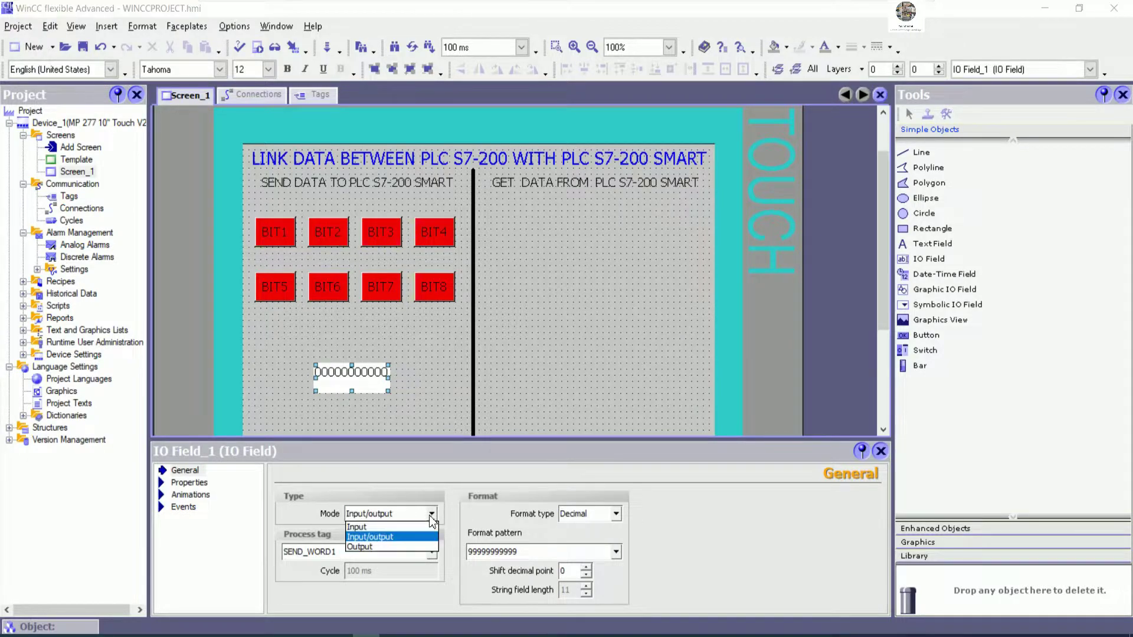
left_click(366, 527)
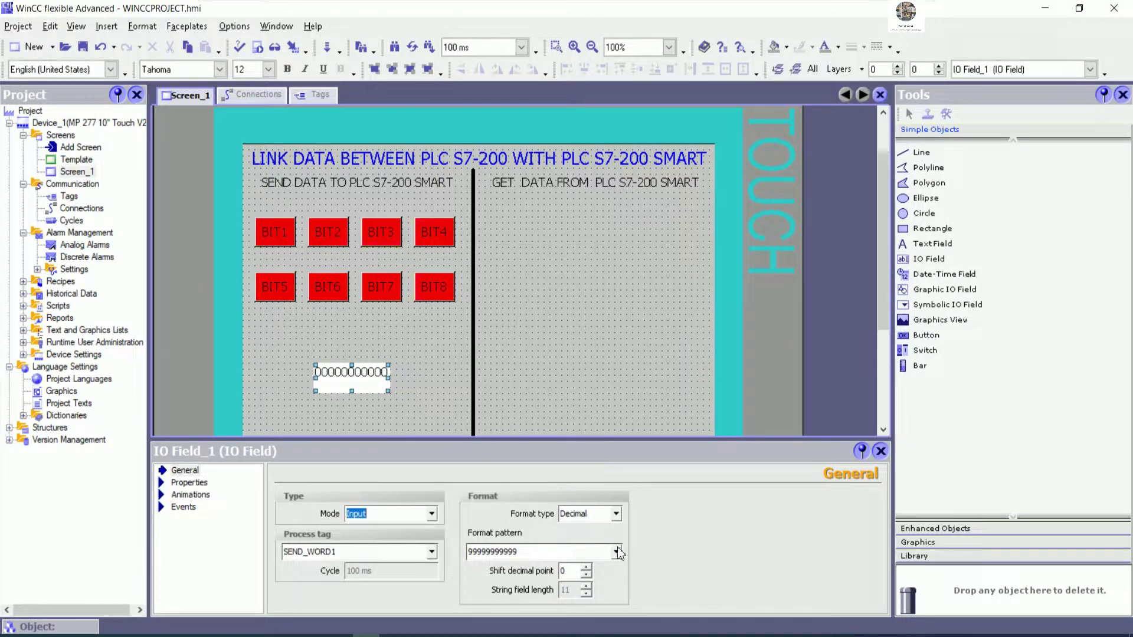
left_click(617, 552)
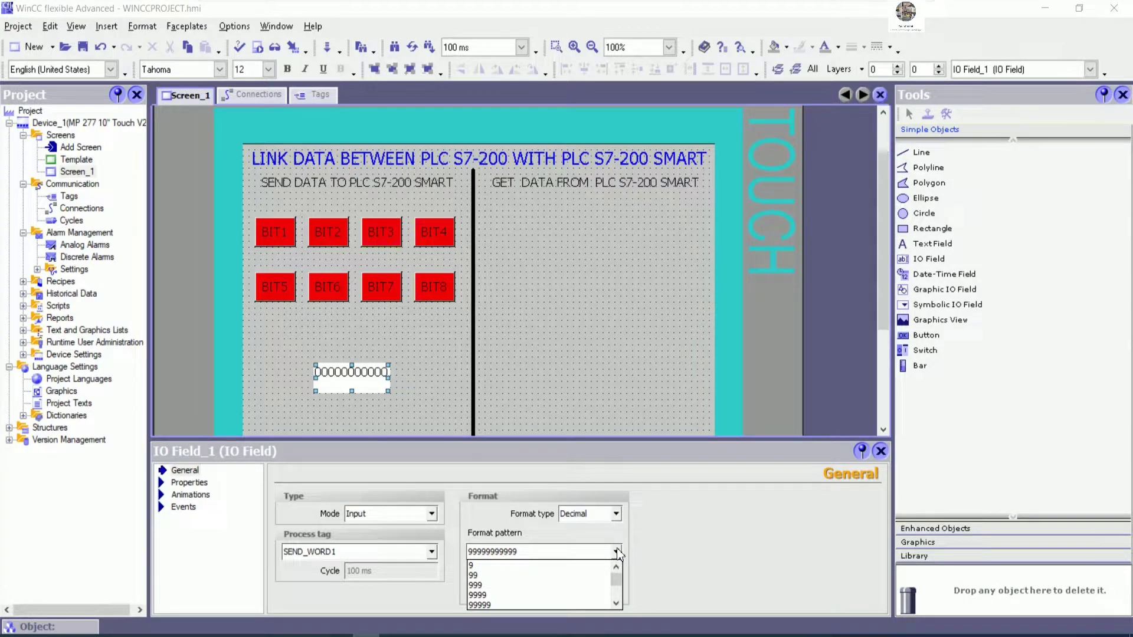
left_click(426, 534)
left_click(431, 514)
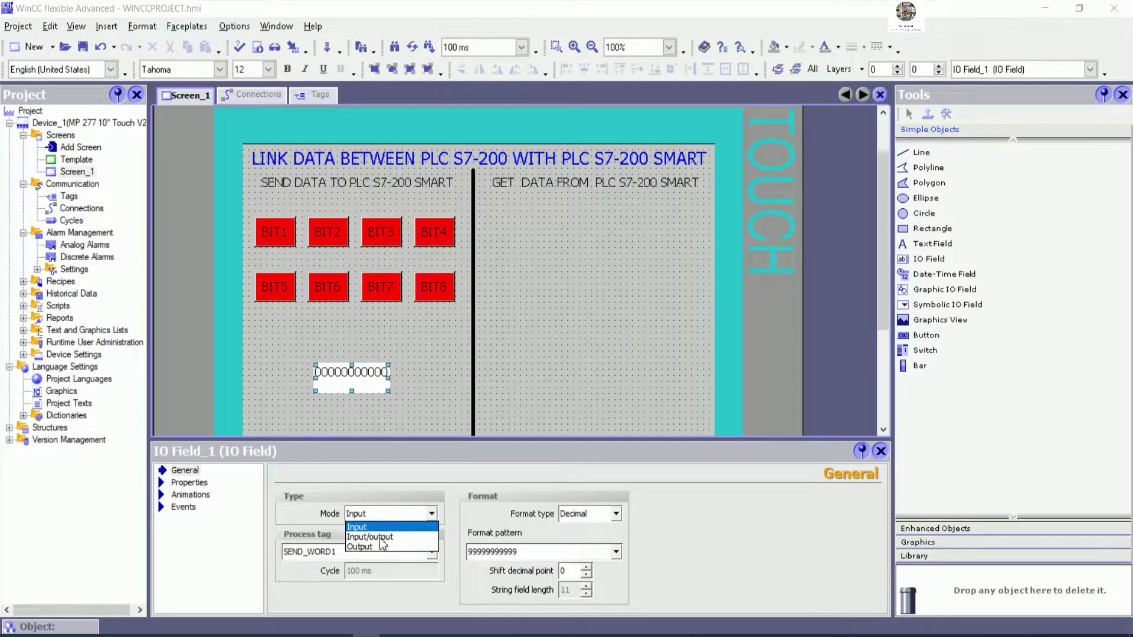
left_click(383, 537)
Set the IO field's format pattern to the five-digit 99999.
left_click(616, 552)
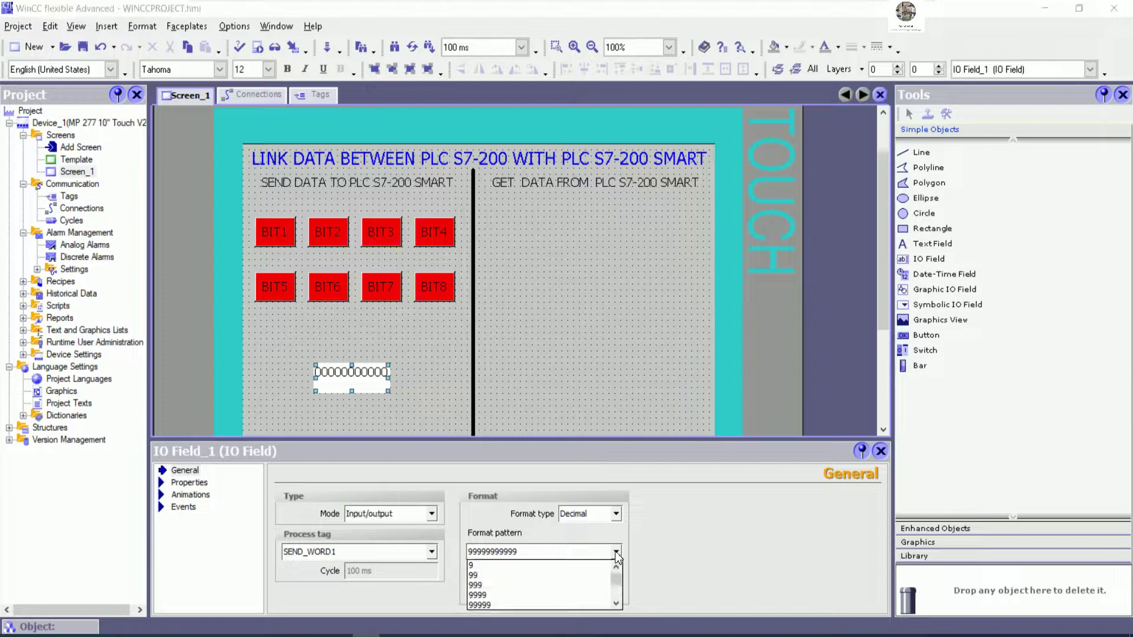
left_click(490, 595)
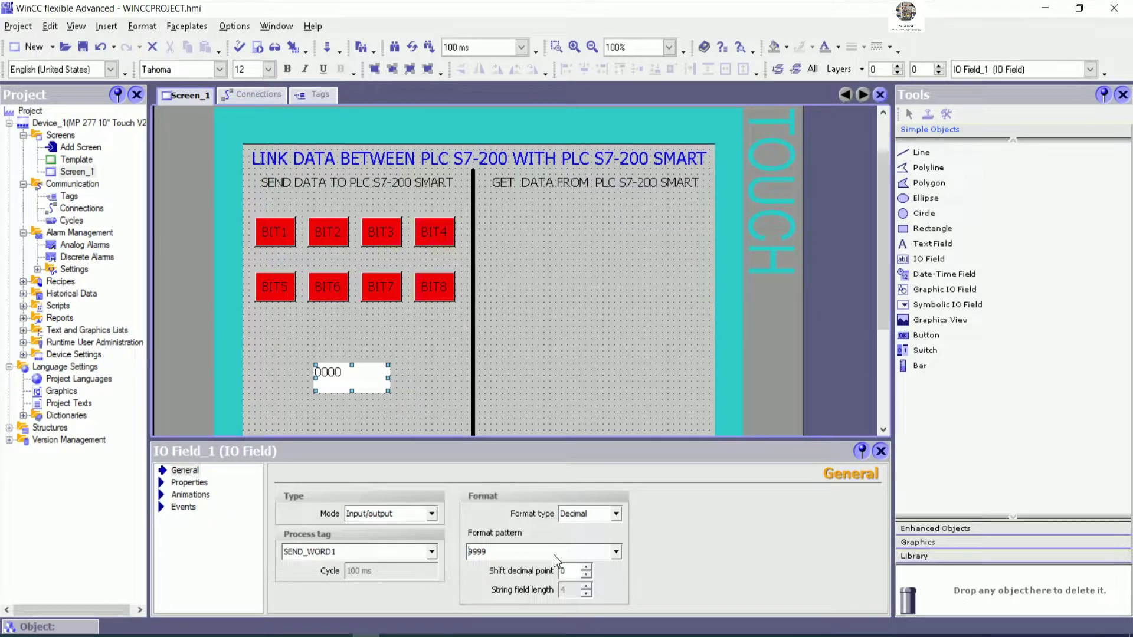
left_click(616, 553)
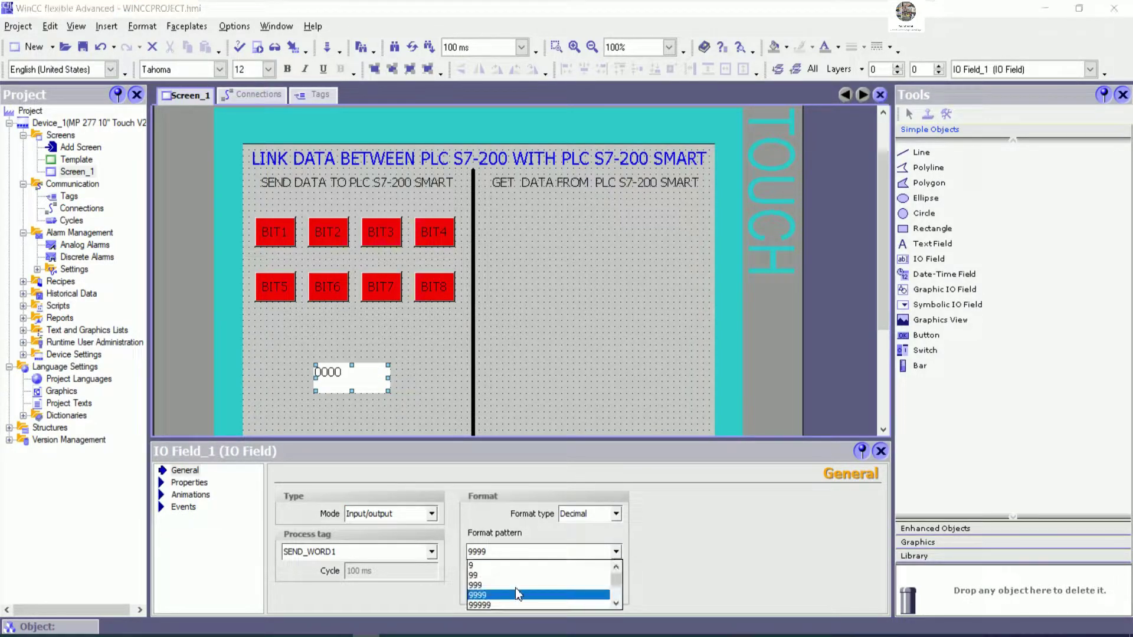
left_click(479, 605)
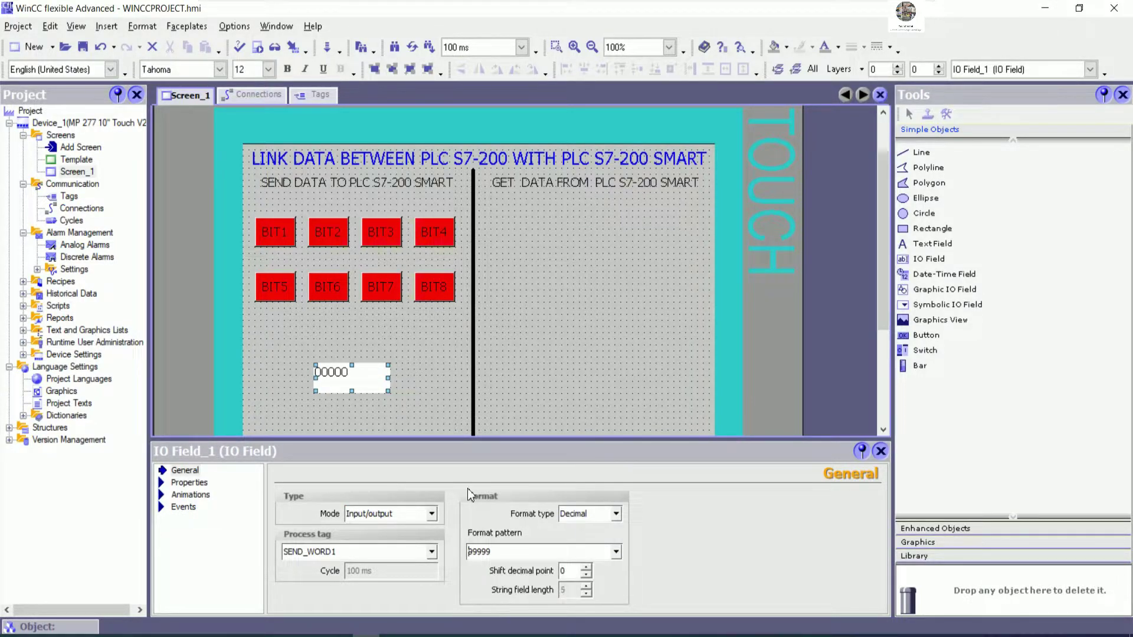
Align the IO field's text to Center horizontally and Middle vertically.
left_click(195, 483)
left_click(195, 519)
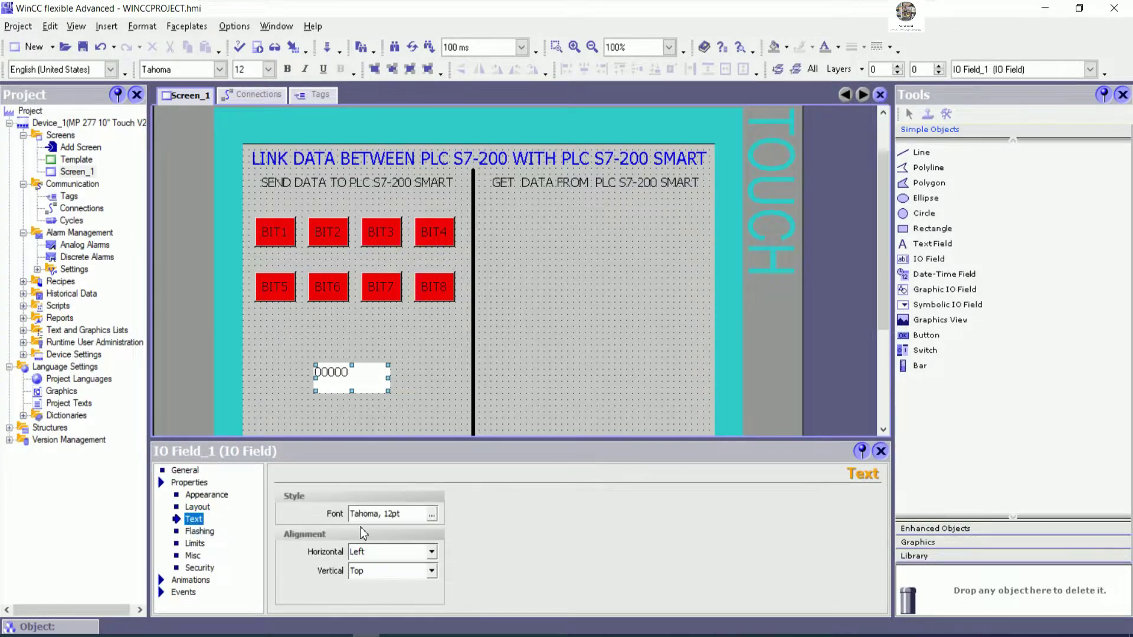
left_click(431, 552)
left_click(372, 575)
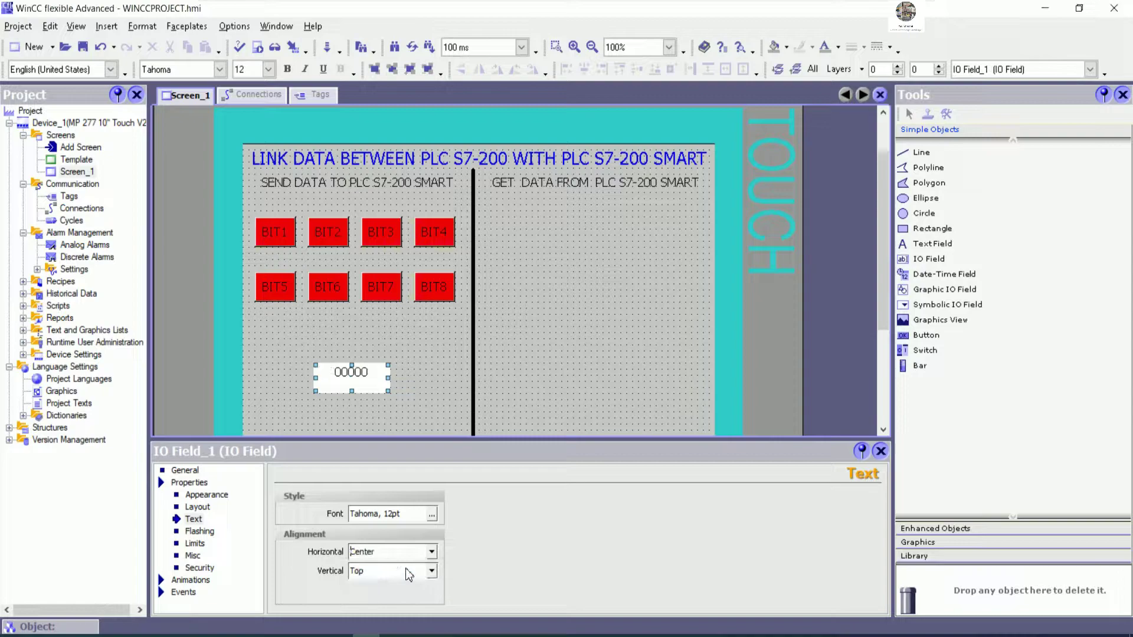
left_click(431, 570)
left_click(370, 593)
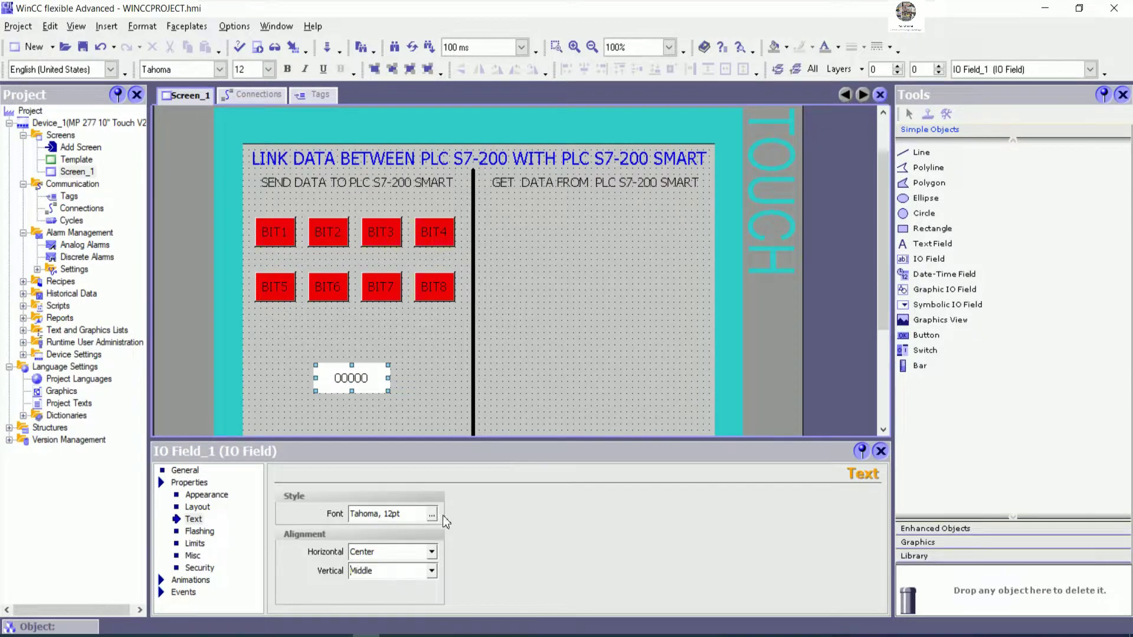
Set the IO field's font size to 22 pt.
left_click(434, 516)
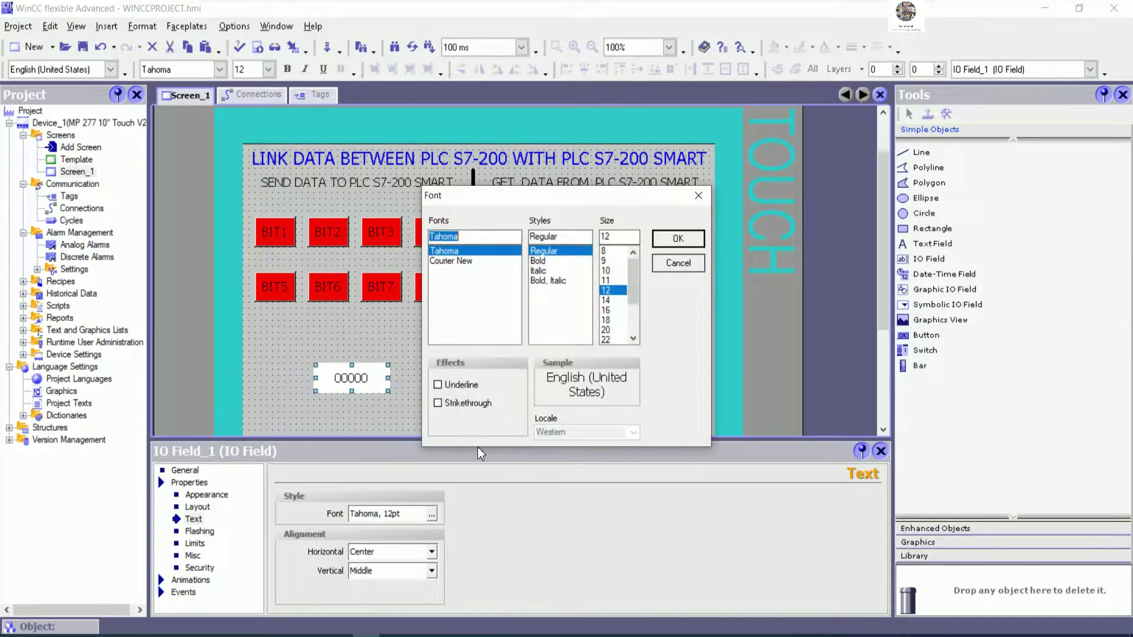
left_click(608, 340)
left_click(660, 239)
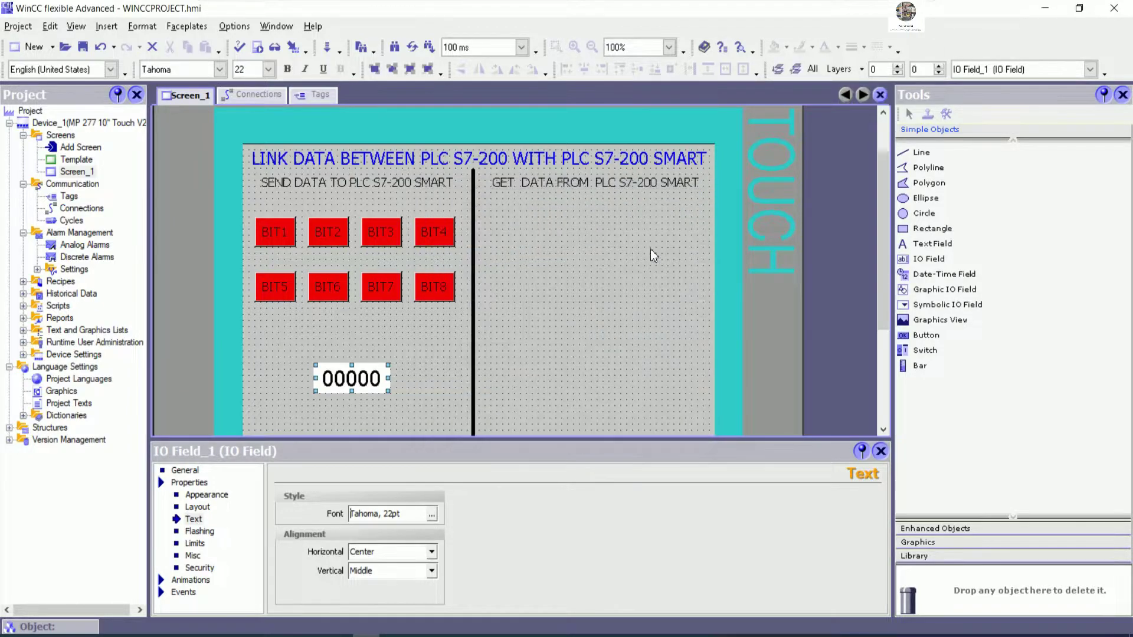
left_click(420, 374)
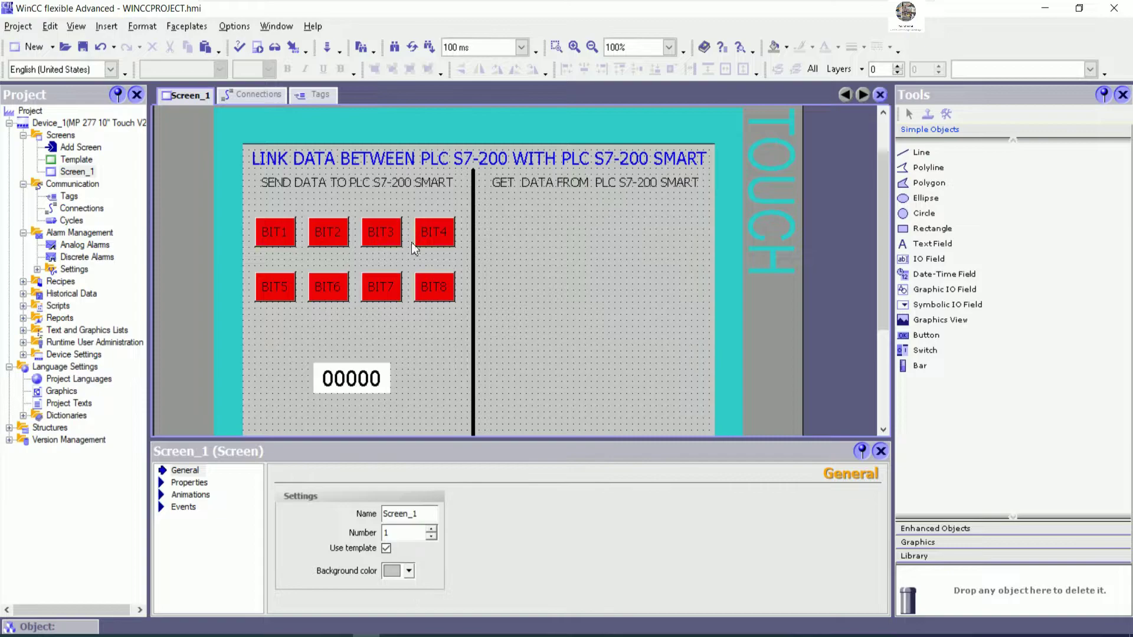
Duplicate the SEND DATA TO PLC S7-200 SMART heading and place the copy just above the IO field.
left_click(380, 179)
right_click(380, 179)
left_click(425, 255)
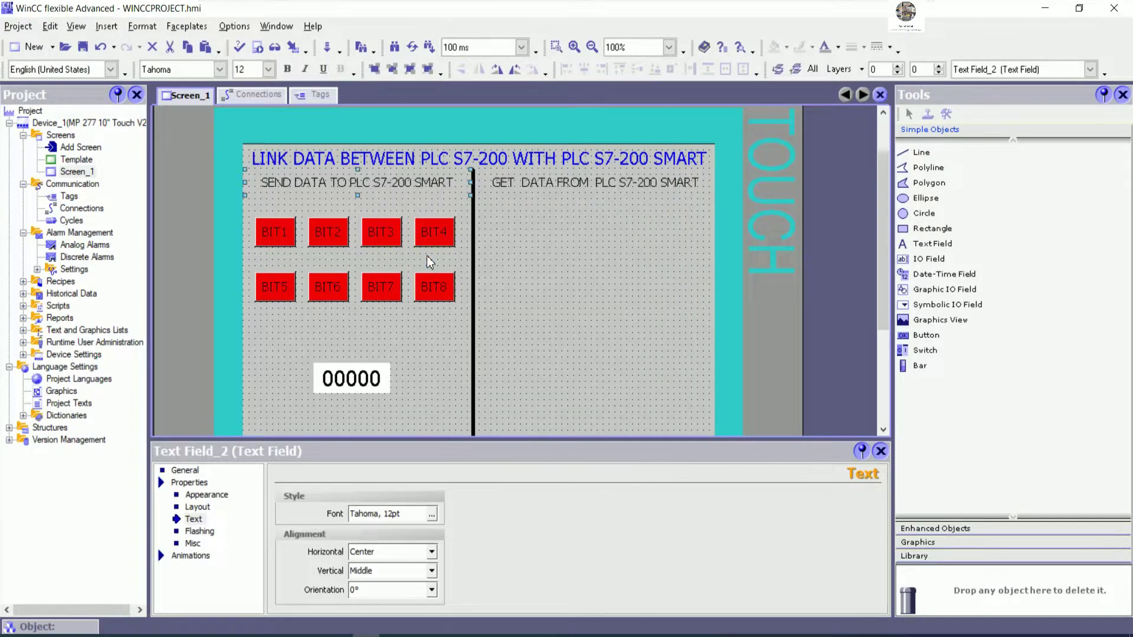
right_click(550, 299)
left_click(575, 354)
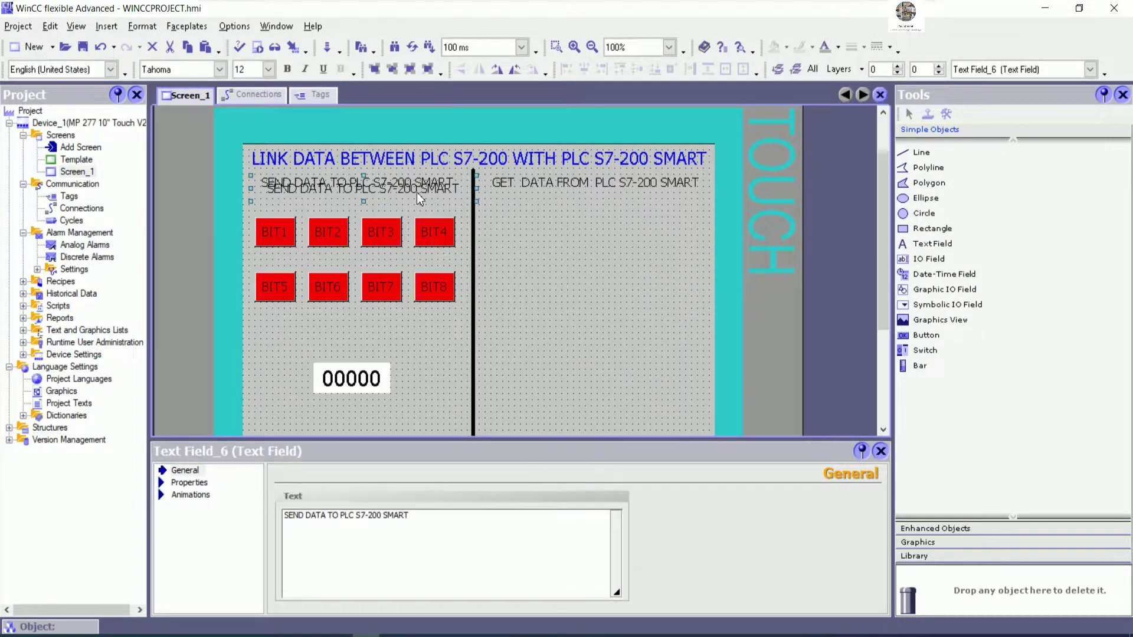
left_click_drag(400, 199, 390, 352)
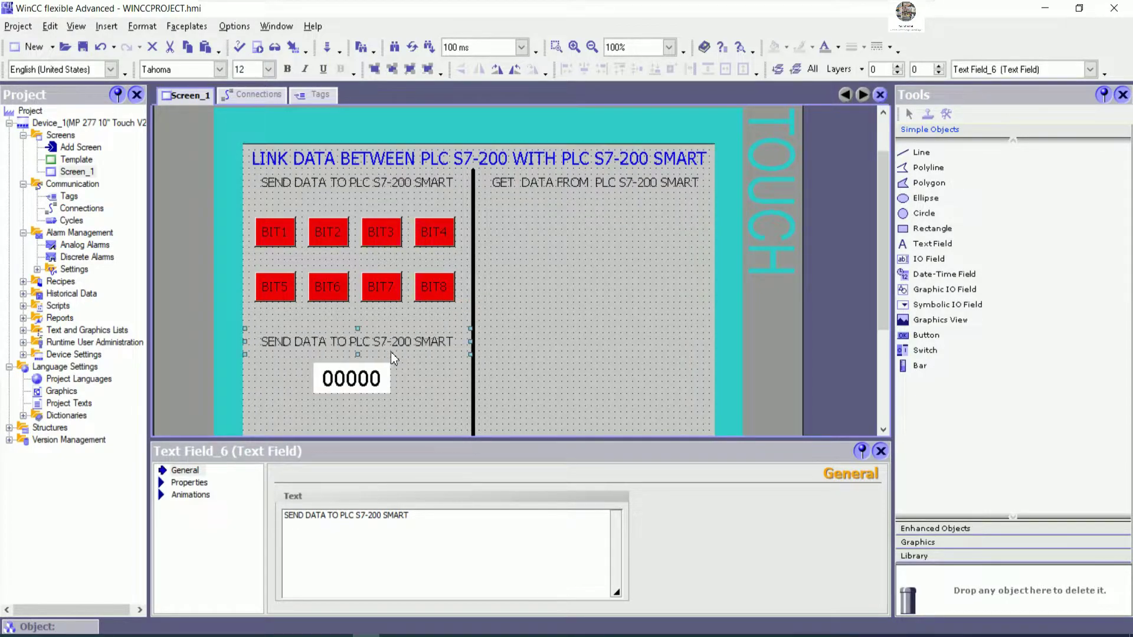
Change the copied heading's text to "SEND DATA (WORD)" and move it slightly down towards the IO field.
triple_click(349, 516)
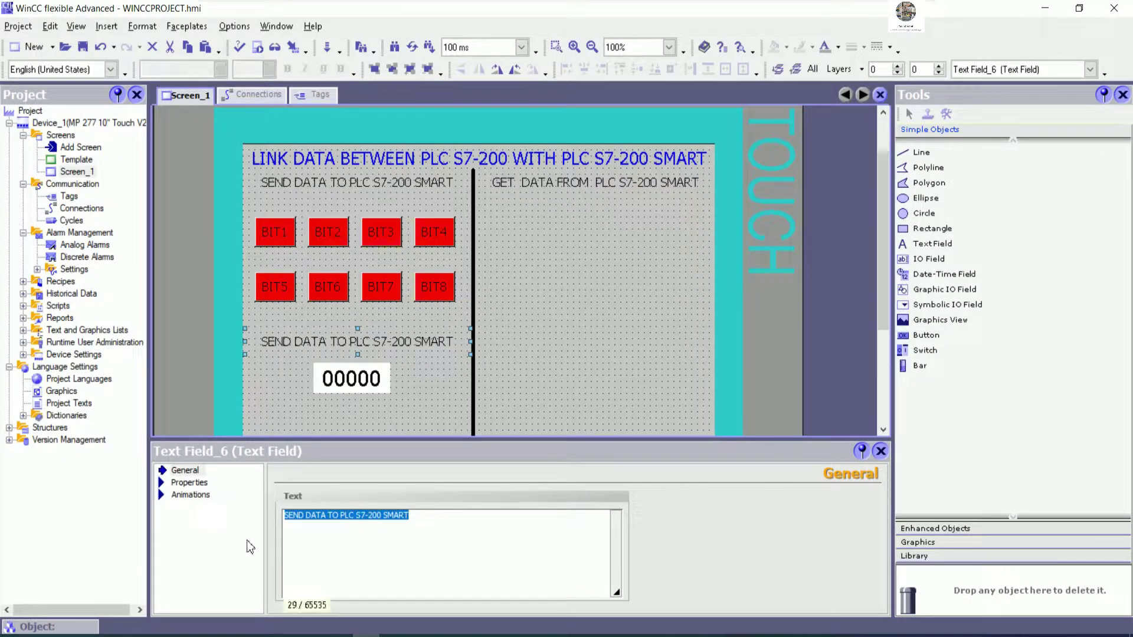
type("SEN")
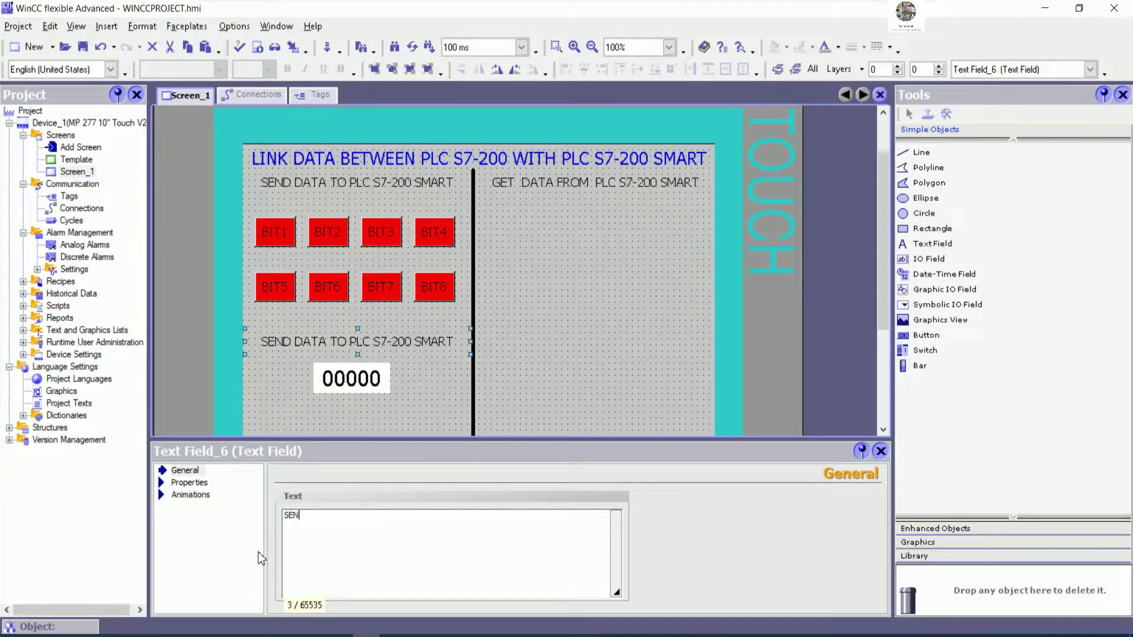
type("D WORD ")
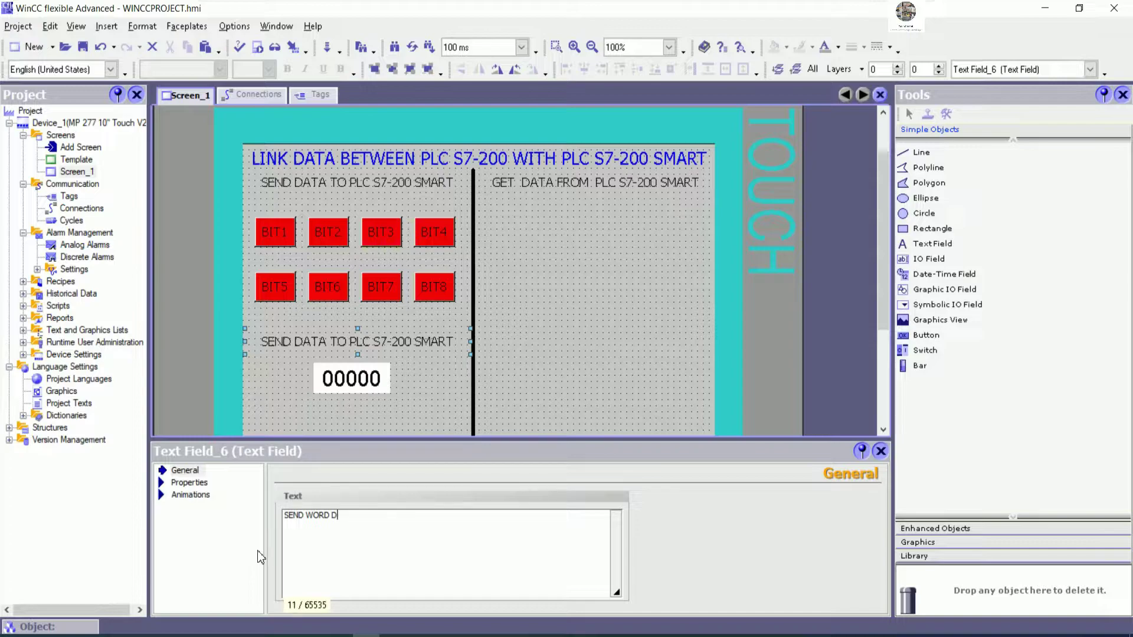
type("D")
key("BackSpace")
key("BackSpace")
key("BackSpace")
key("BackSpace")
key("BackSpace")
key("BackSpace")
type("DATA ")
type("*")
key("BackSpace")
type("(WORD)")
left_click(414, 370)
left_click_drag(387, 342, 378, 349)
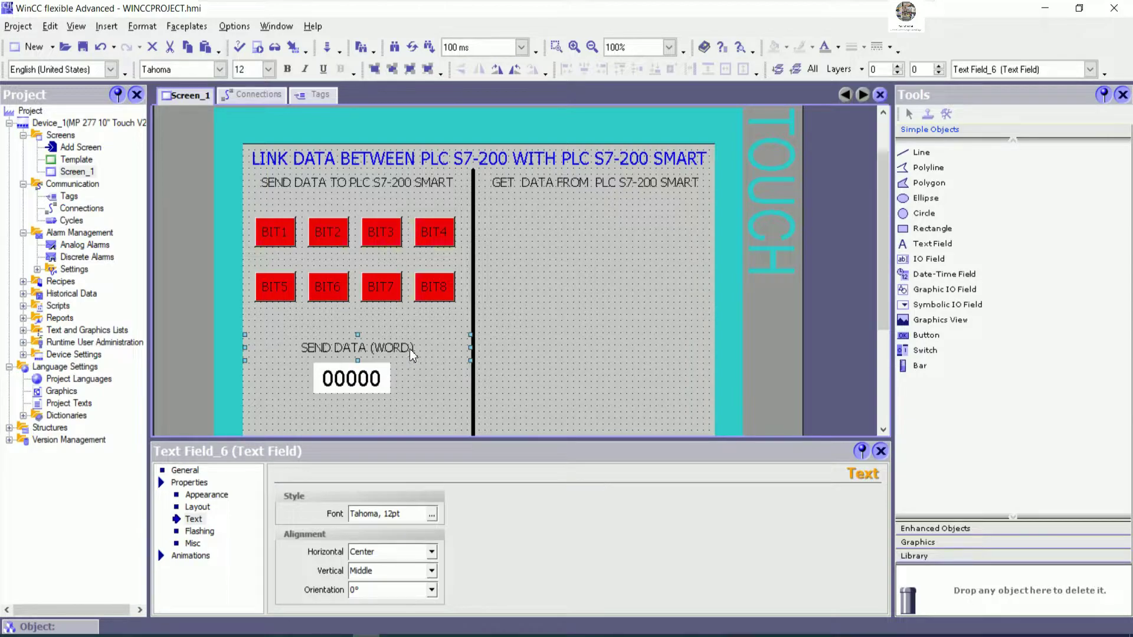
Duplicate the SEND DATA (WORD) label, place the copy below the IO field and change its text to VW50.
key("ctrl+c")
key("ctrl+v")
left_click_drag(414, 361, 416, 416)
left_click(386, 518)
type("V")
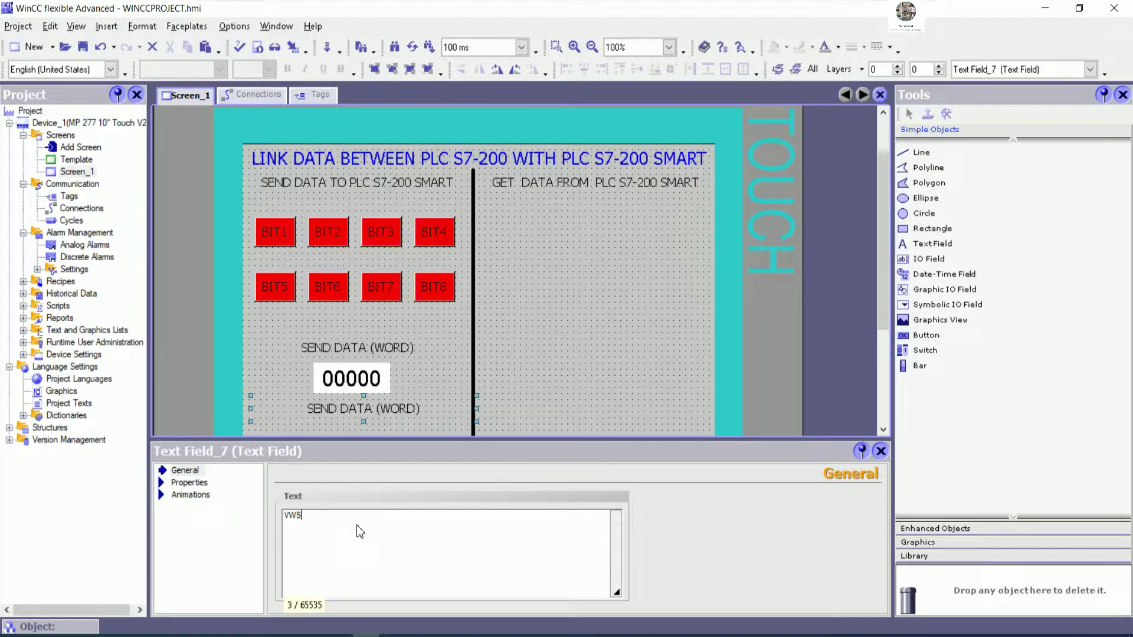
left_click(569, 346)
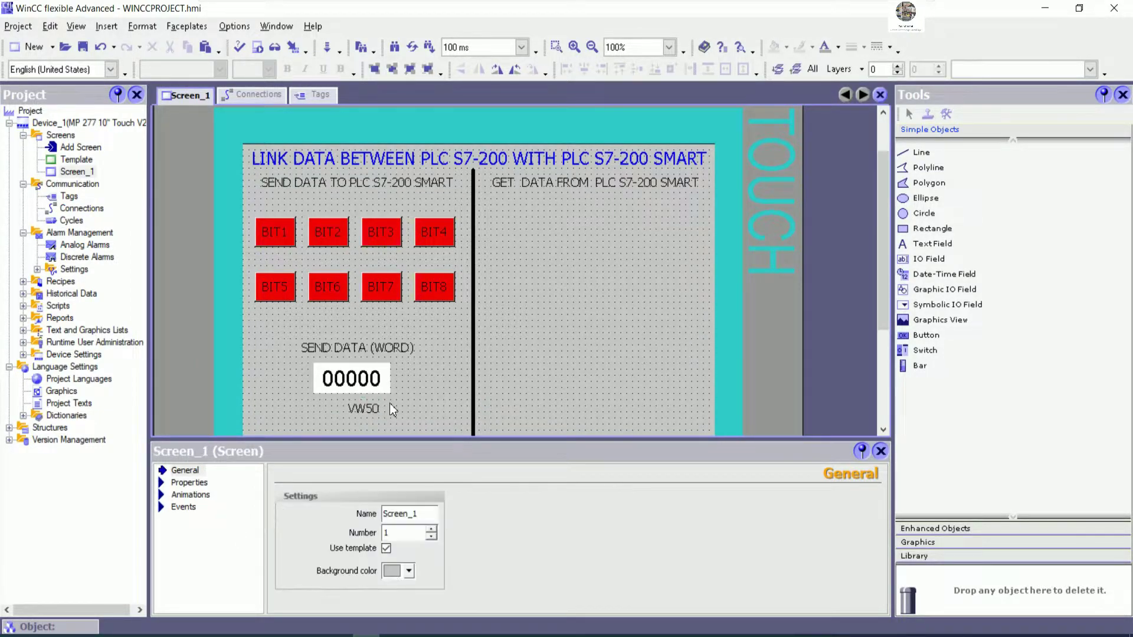
Place the VW50 label directly to the left of the IO field and set its font size to 16 pt.
left_click(368, 412)
left_click_drag(478, 408, 292, 381)
left_click(432, 514)
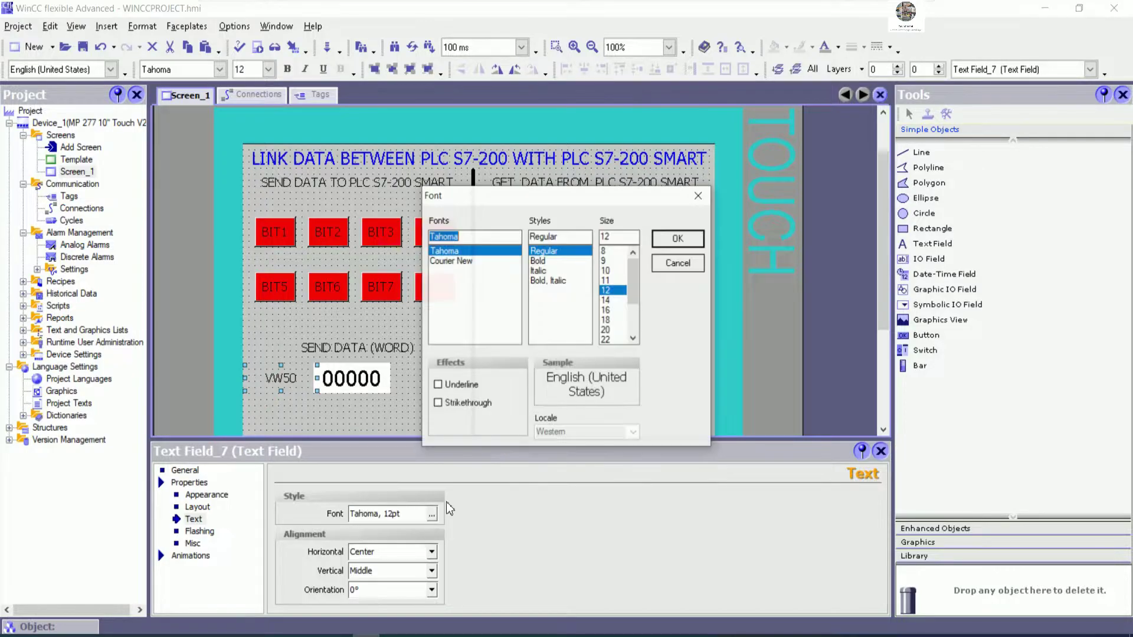
left_click(608, 310)
left_click(679, 238)
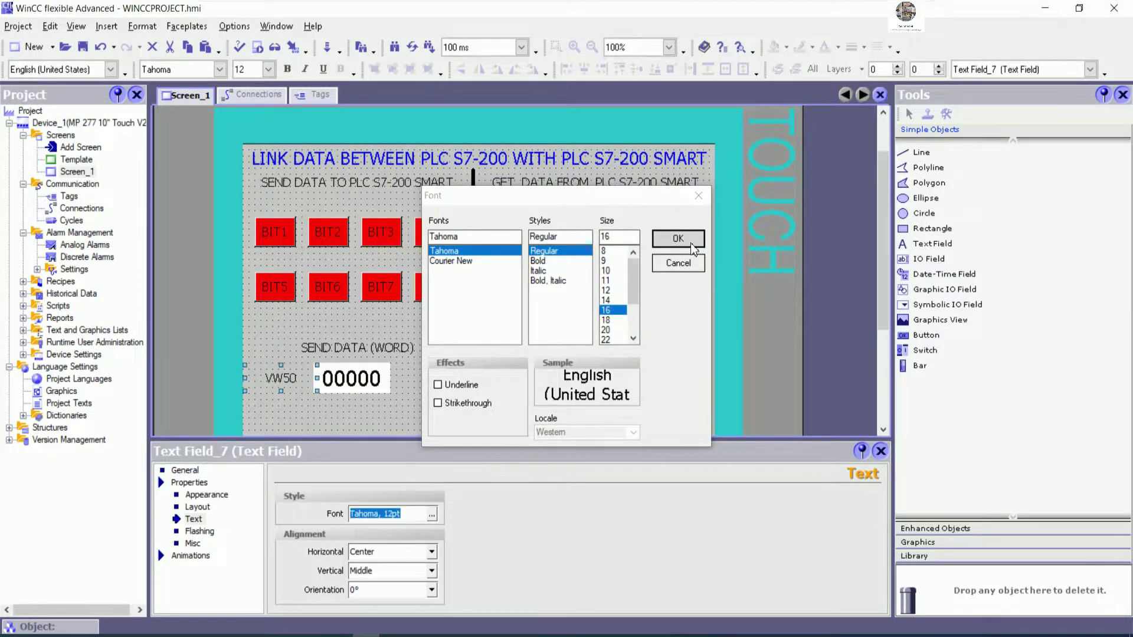
left_click(359, 423)
Nudge the VW50 label slightly right and up to line it up with the IO field.
left_click(286, 387)
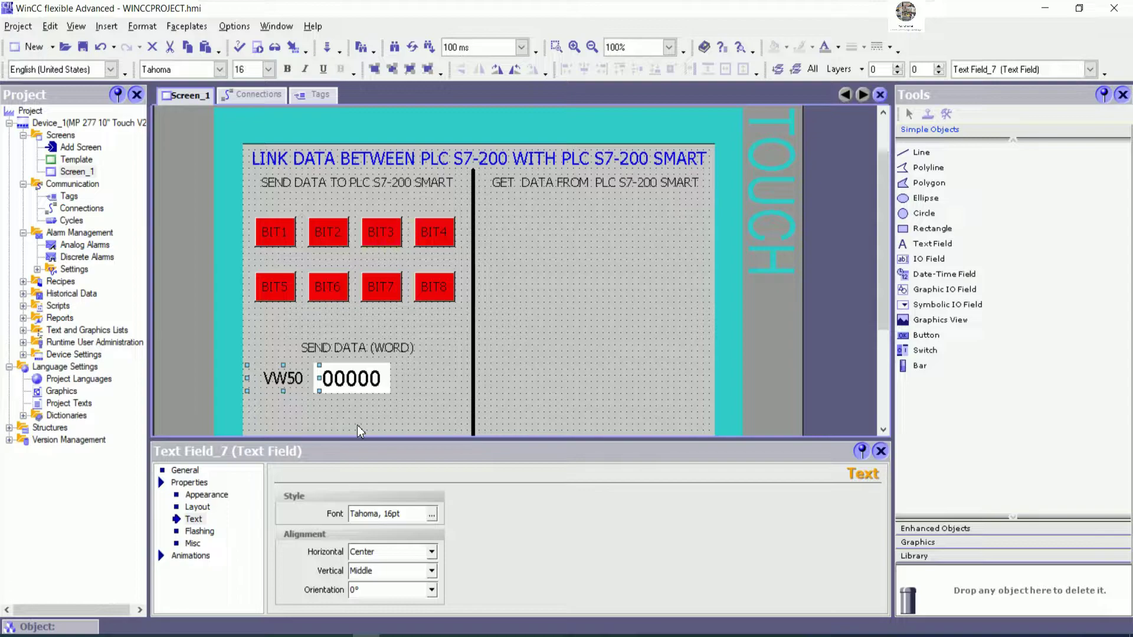
key("Right")
key("Right")
key("Up")
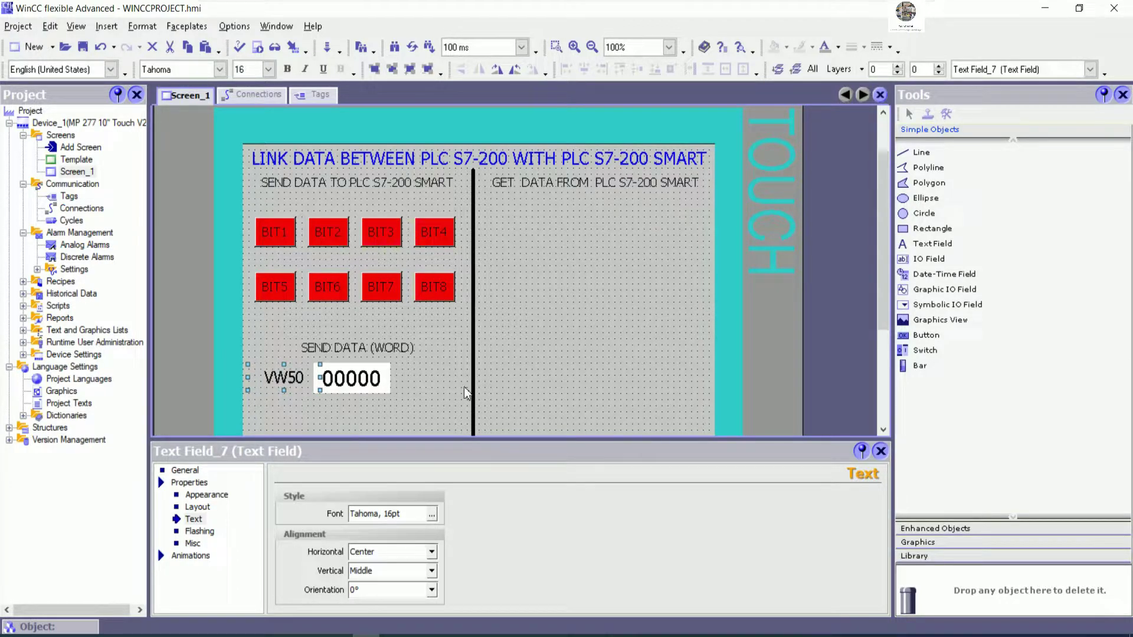
left_click(409, 385)
Give the VW50 IO field a black background and bright green text.
left_click(354, 379)
left_click(197, 495)
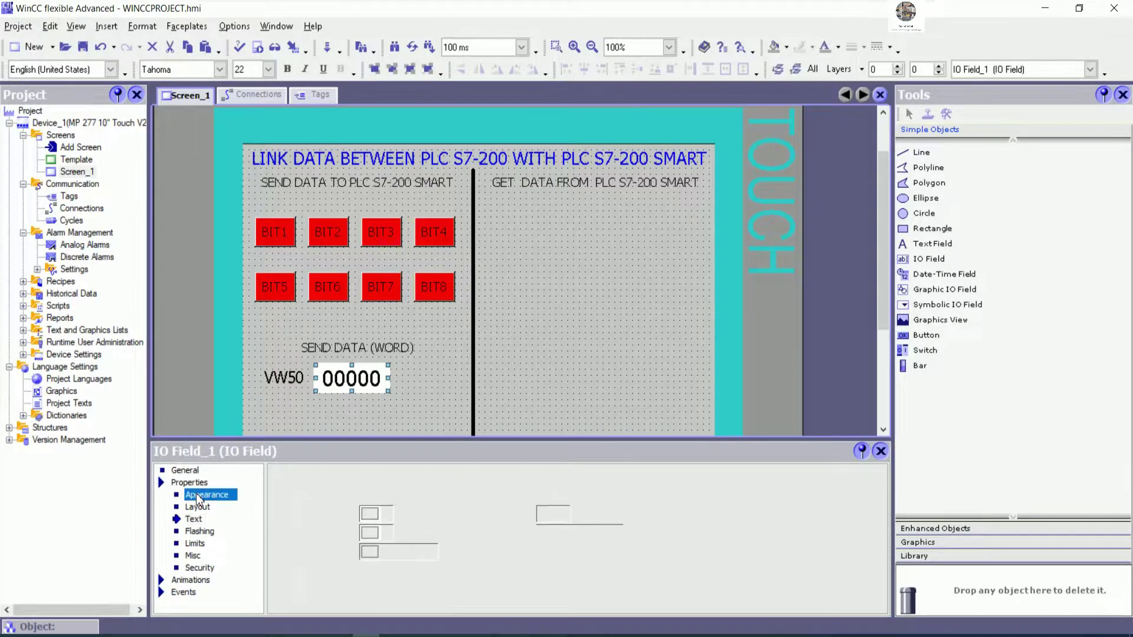
left_click(387, 532)
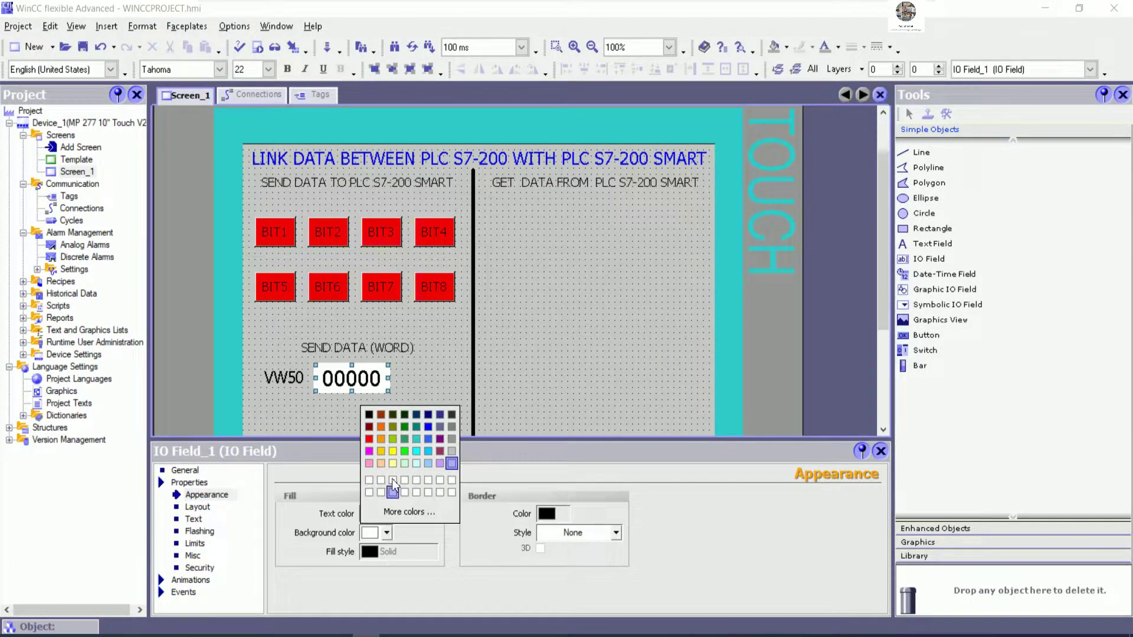
left_click(369, 415)
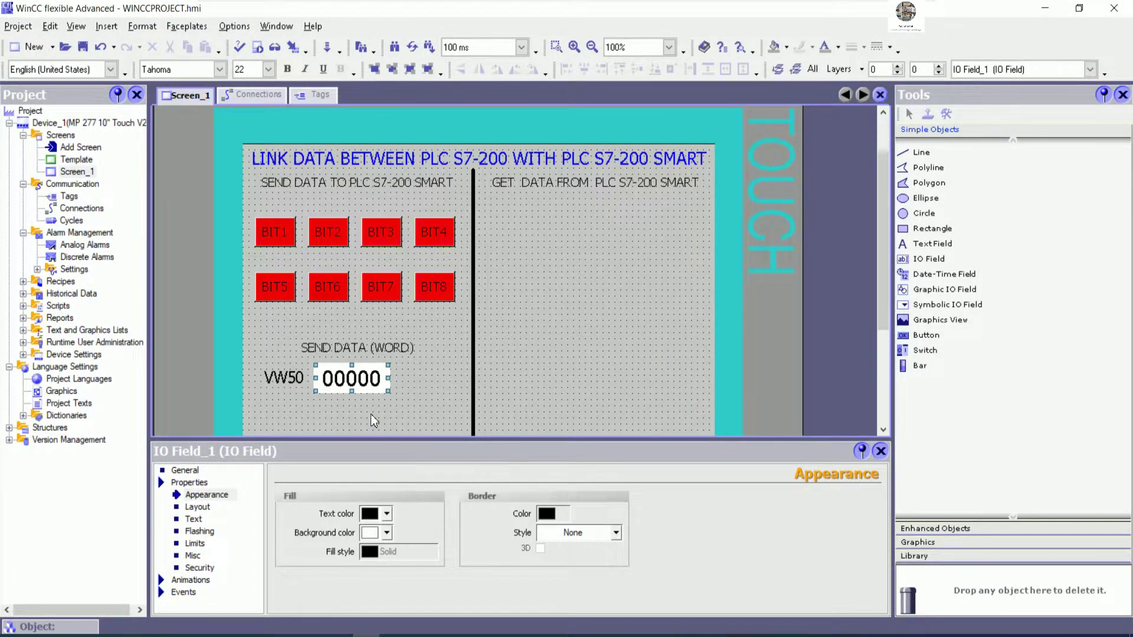
left_click(387, 514)
left_click(404, 433)
left_click(530, 359)
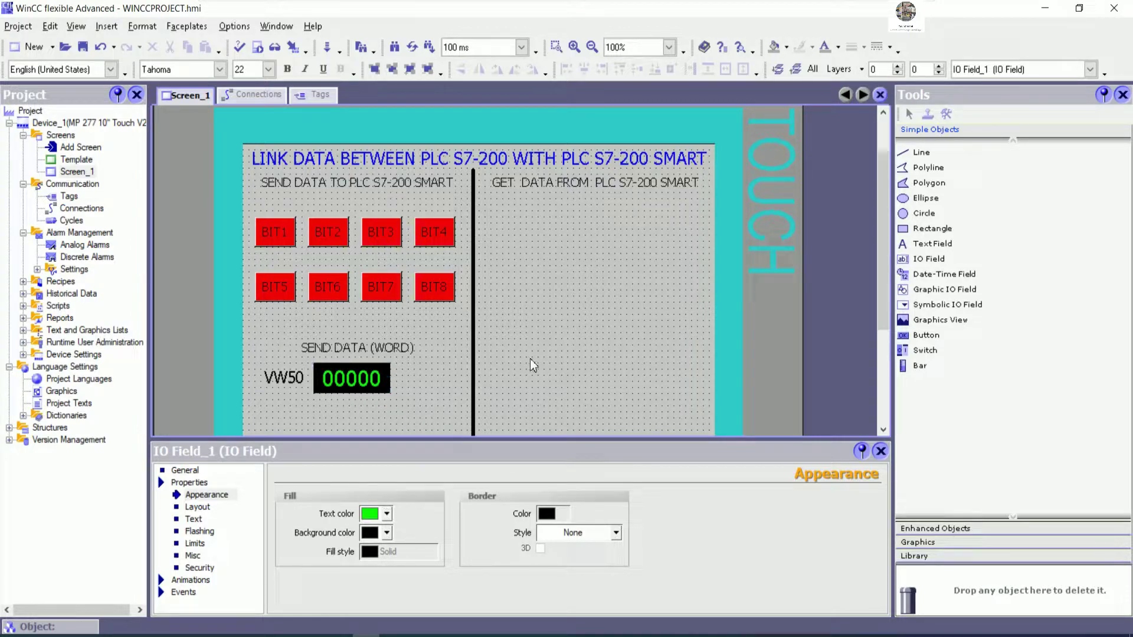
Widen the VW50 IO field slightly to the right.
left_click(387, 387)
left_click_drag(388, 380, 401, 381)
left_click(599, 358)
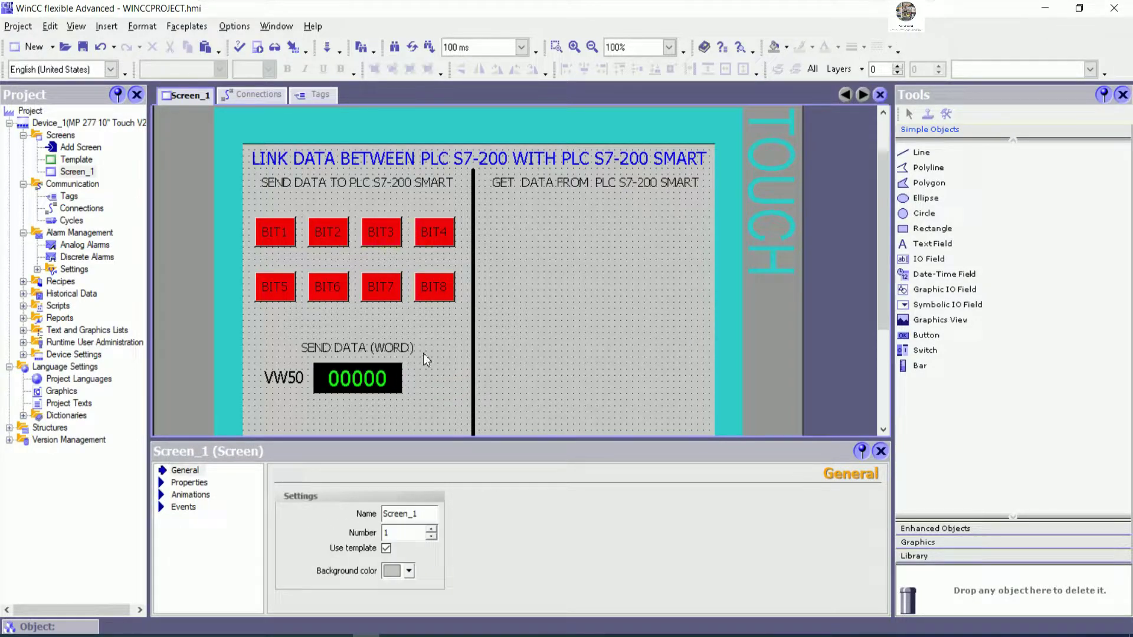
Narrow the SEND DATA (WORD) heading's box from its right edge so it clears the divider line, and save the project.
left_click(403, 349)
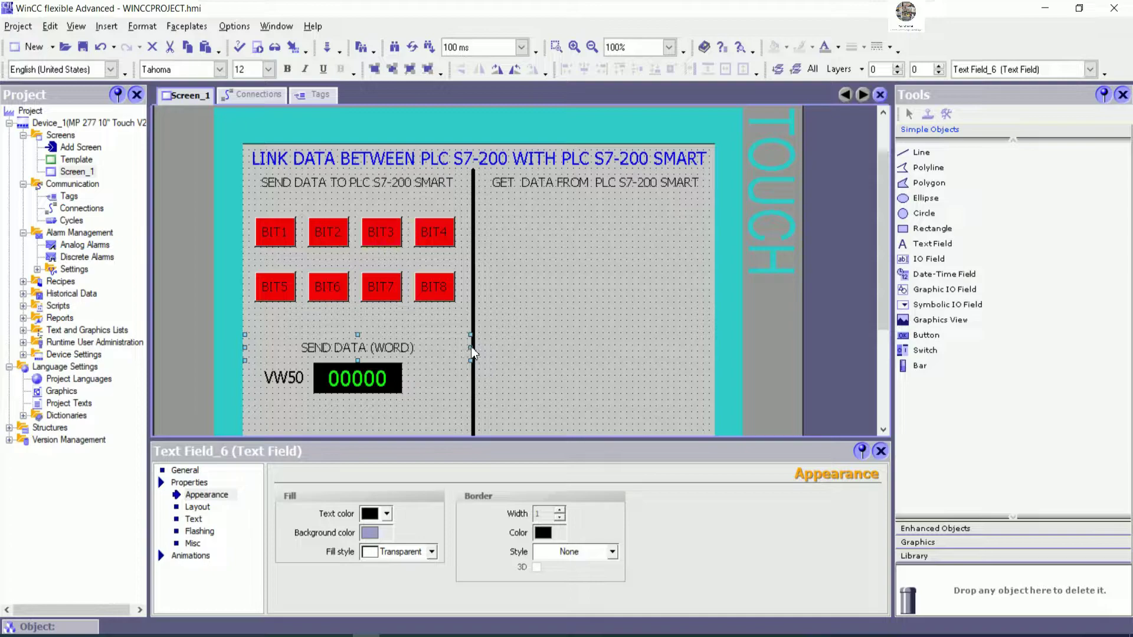
left_click_drag(470, 347, 451, 347)
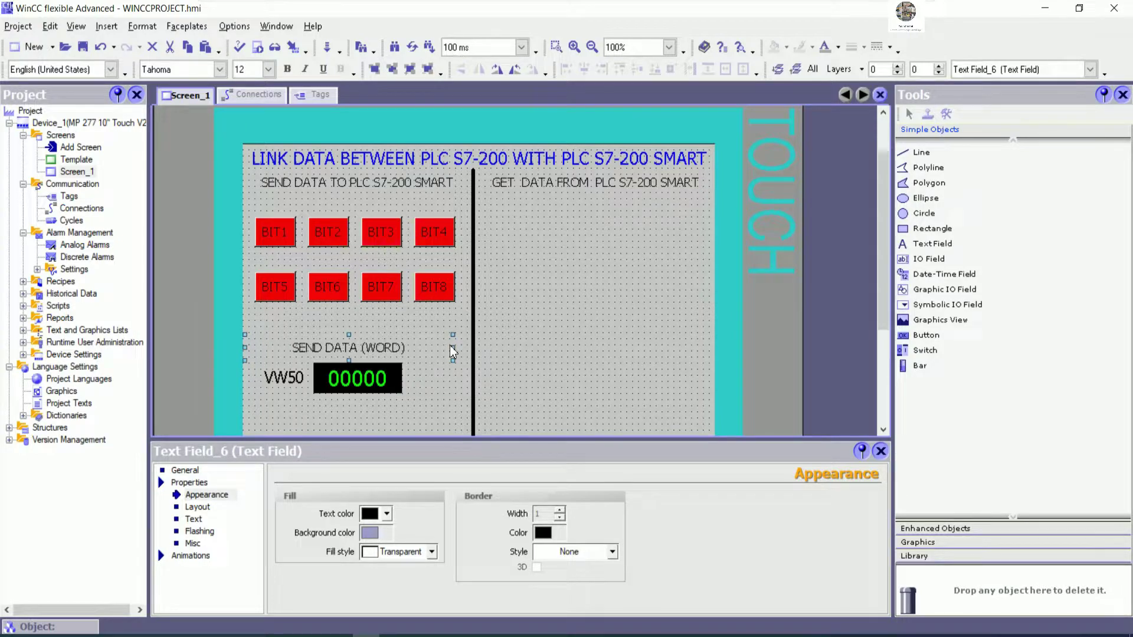
left_click(434, 382)
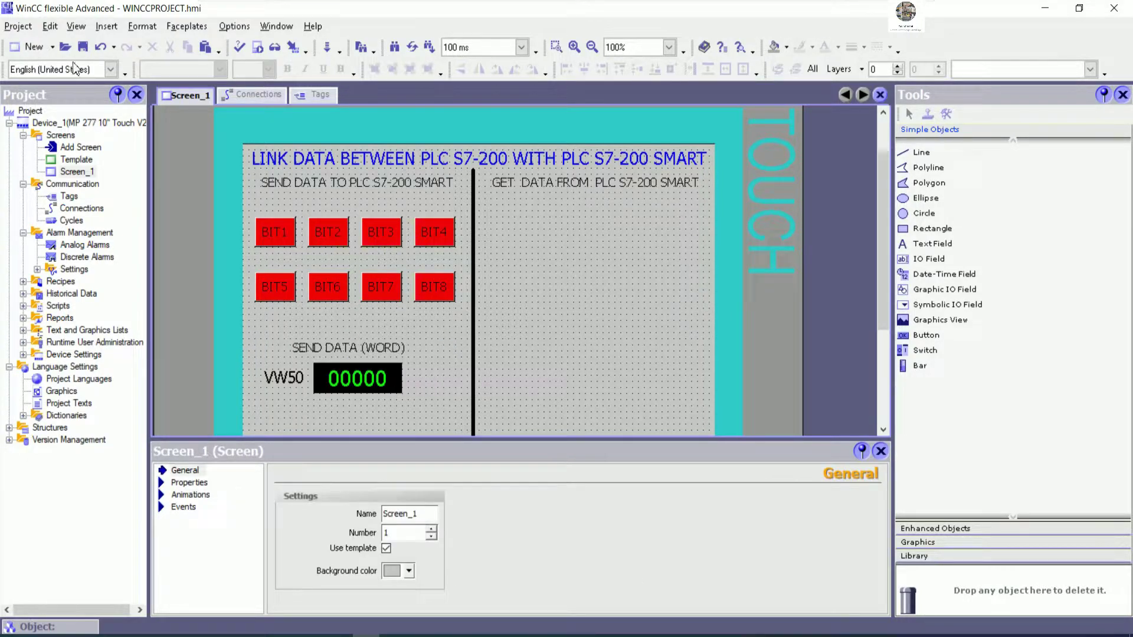
left_click(83, 46)
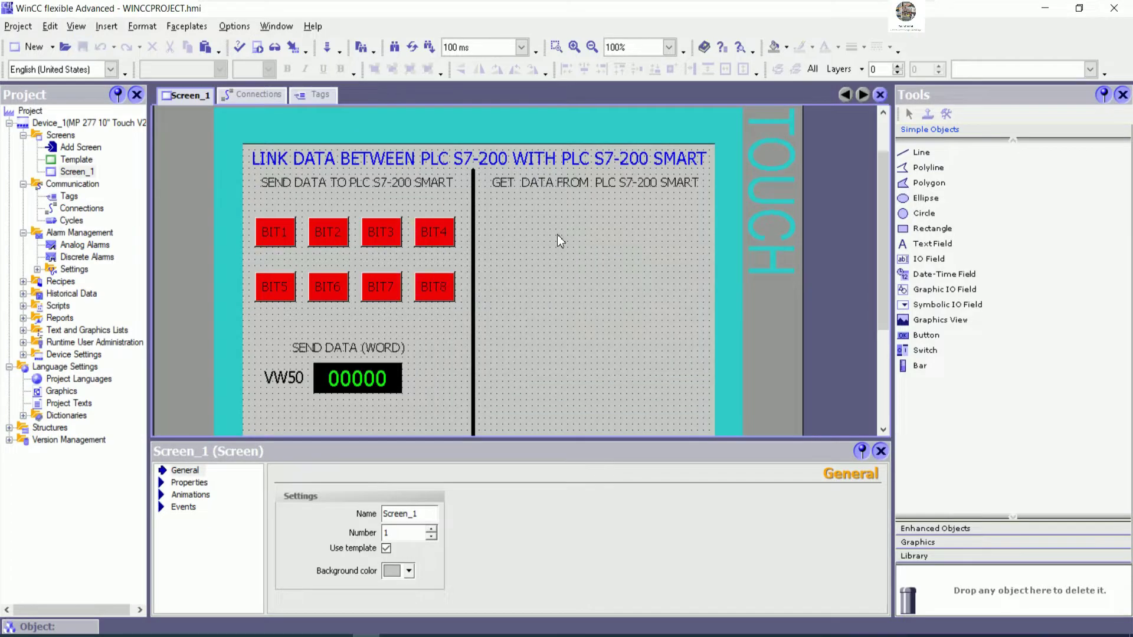
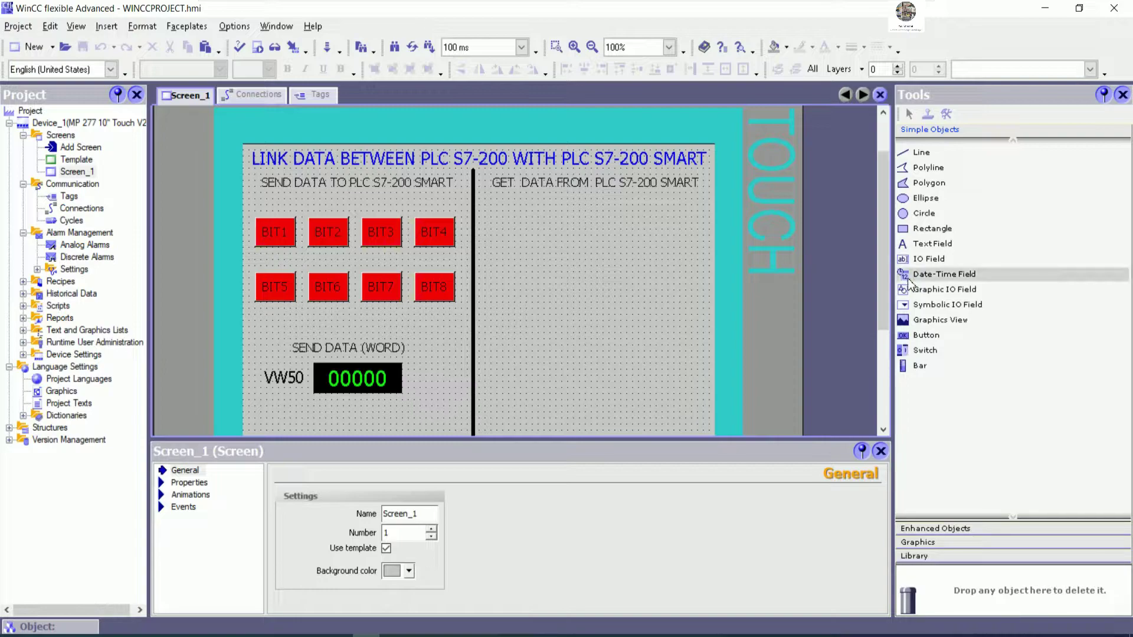
Open the SymbolFactory 256 Colors folder among the WinCC flexible image folders and enlarge the folder list.
left_click(940, 542)
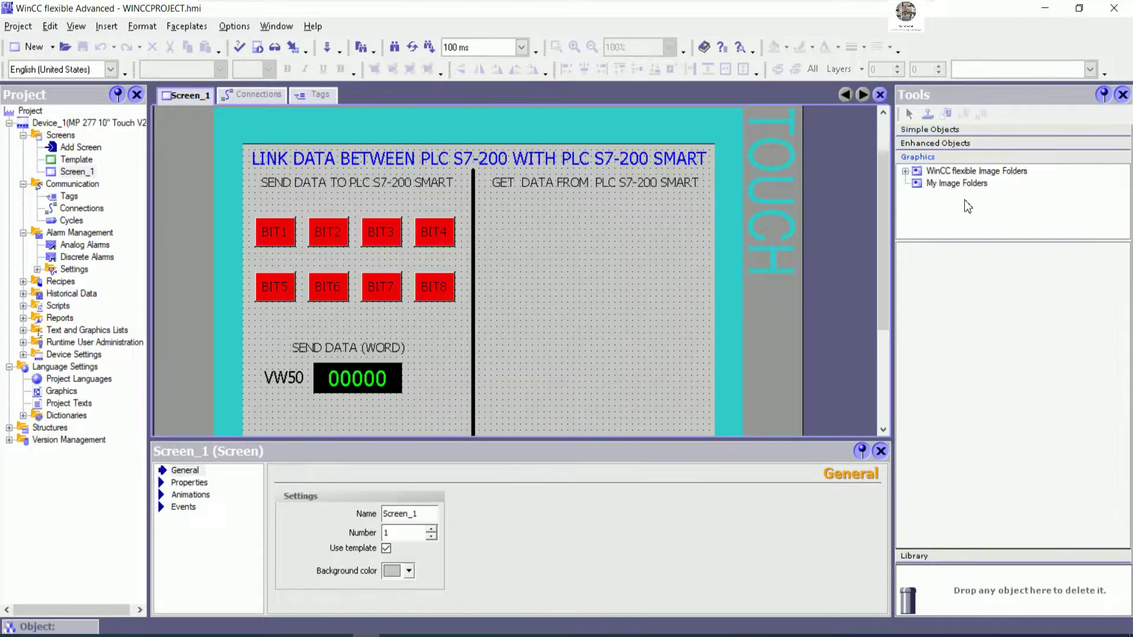
left_click(906, 171)
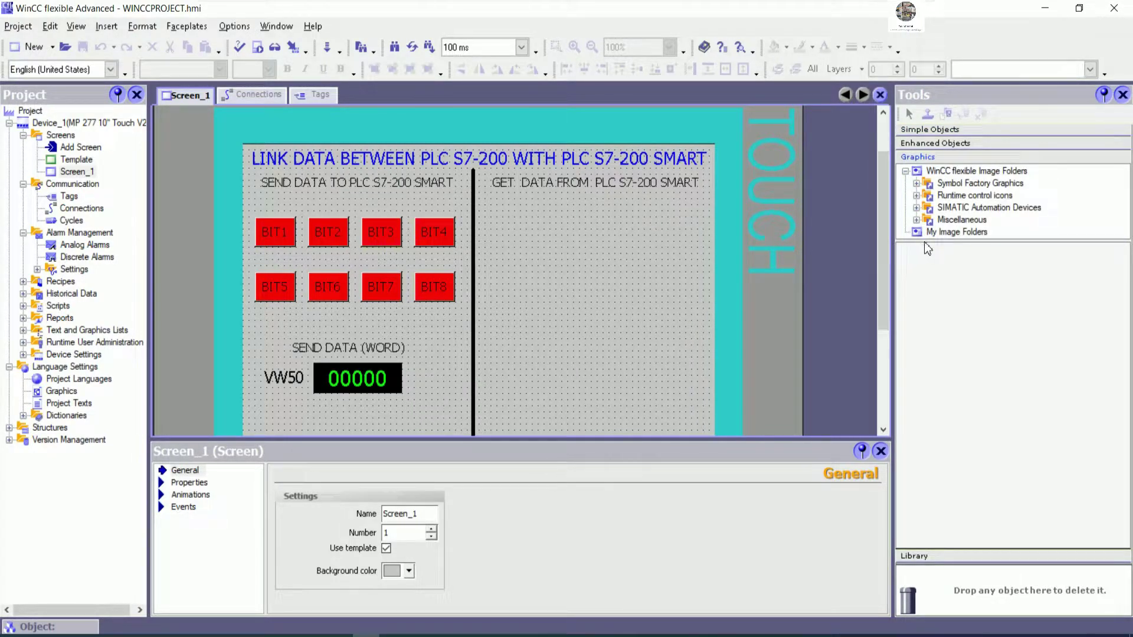
left_click_drag(927, 241, 936, 402)
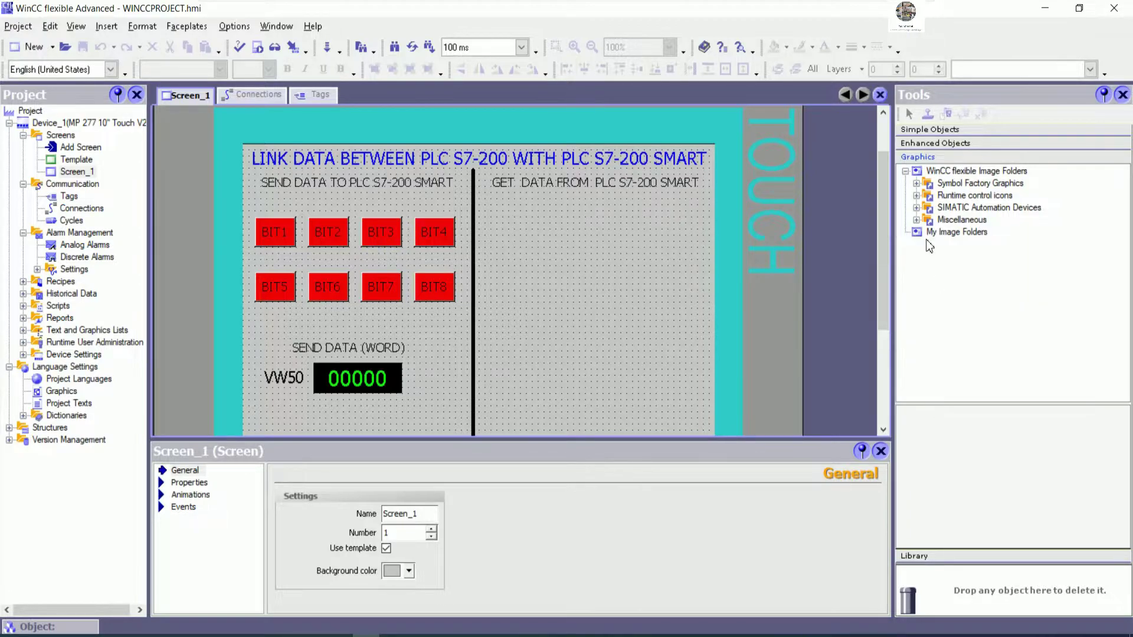
left_click(917, 195)
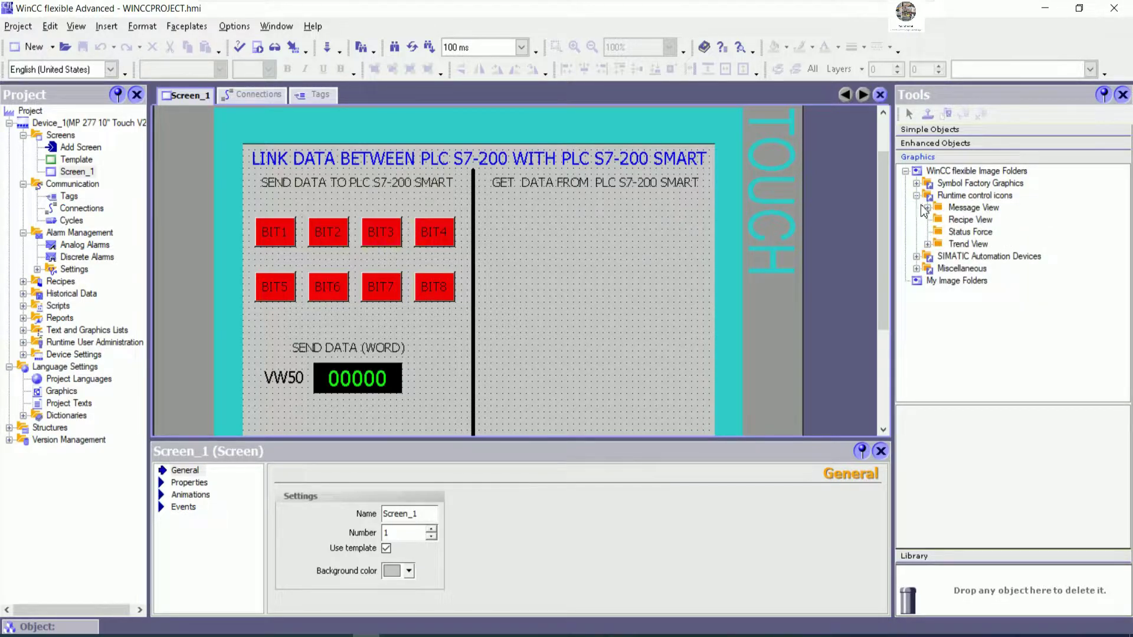
left_click(917, 195)
left_click(917, 183)
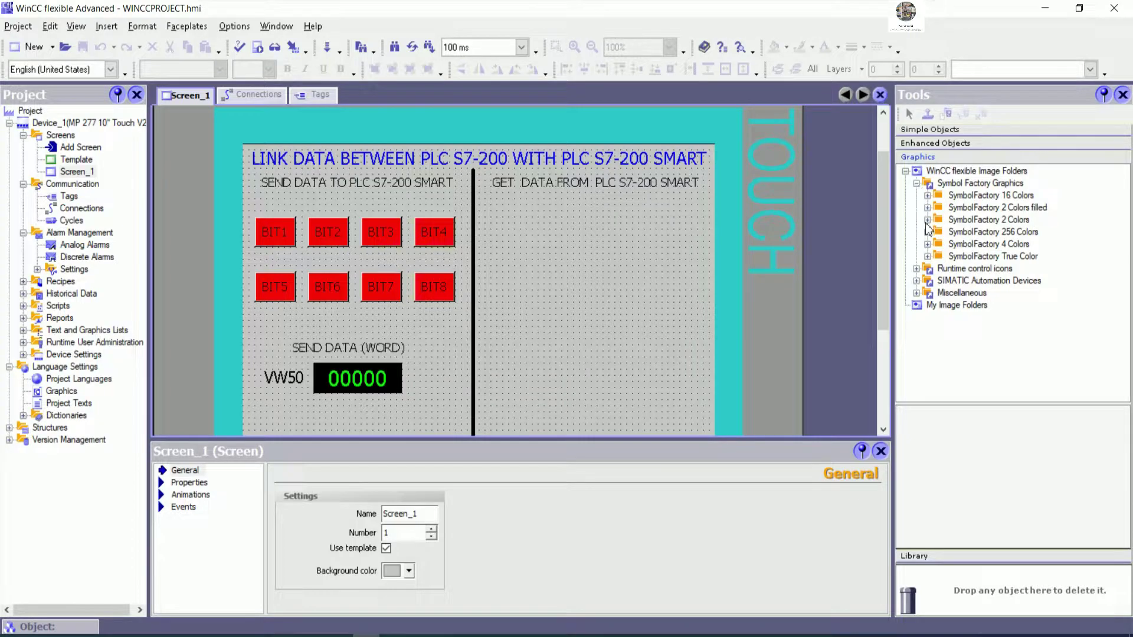
left_click(927, 232)
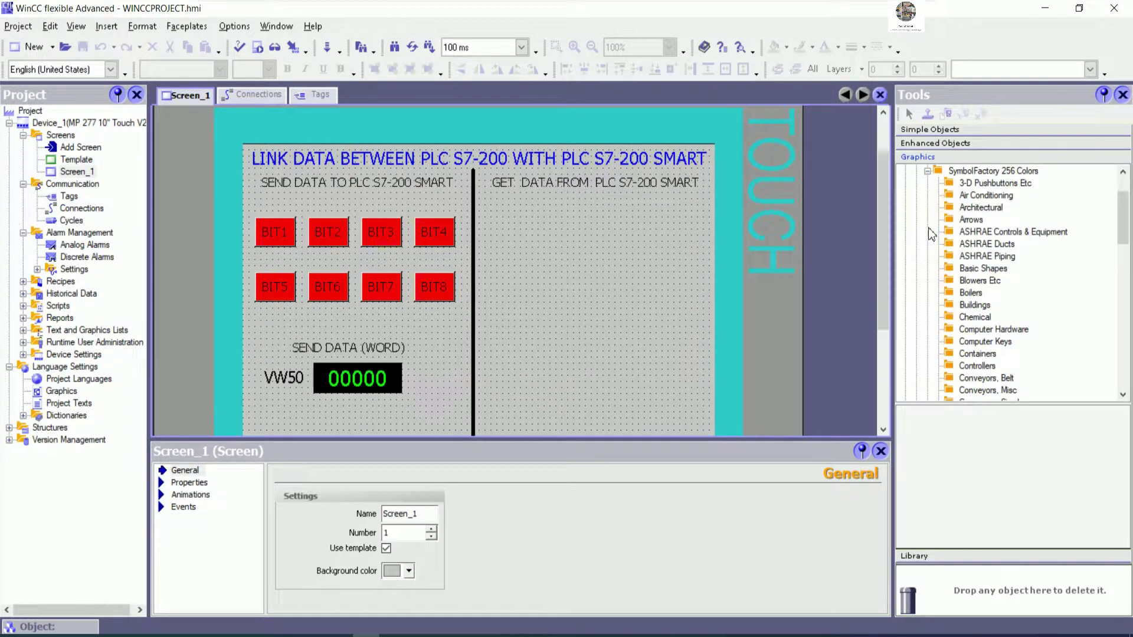
Look through the Blowers Etc and Pumps graphics in SymbolFactory 256 Colors.
left_click(980, 280)
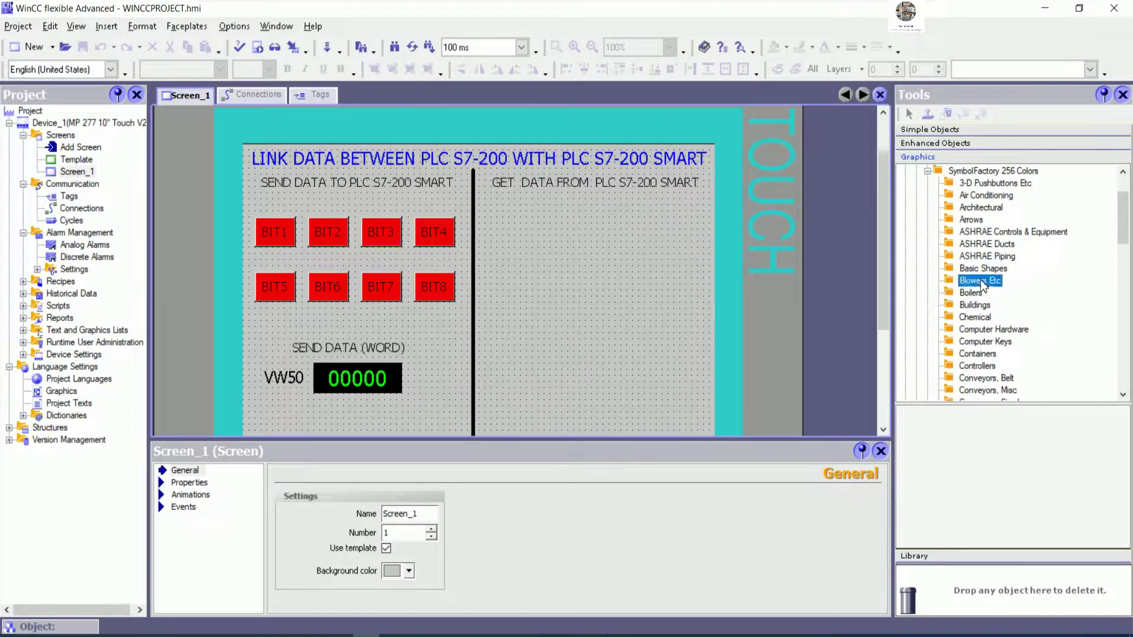
left_click_drag(1124, 231, 1123, 347)
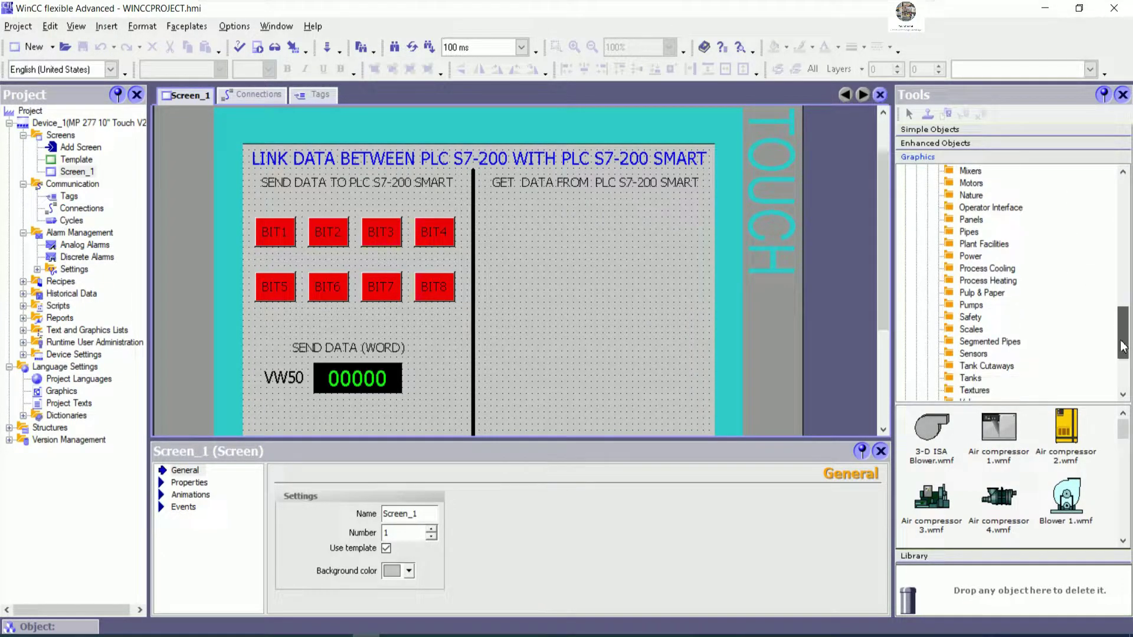
left_click(972, 305)
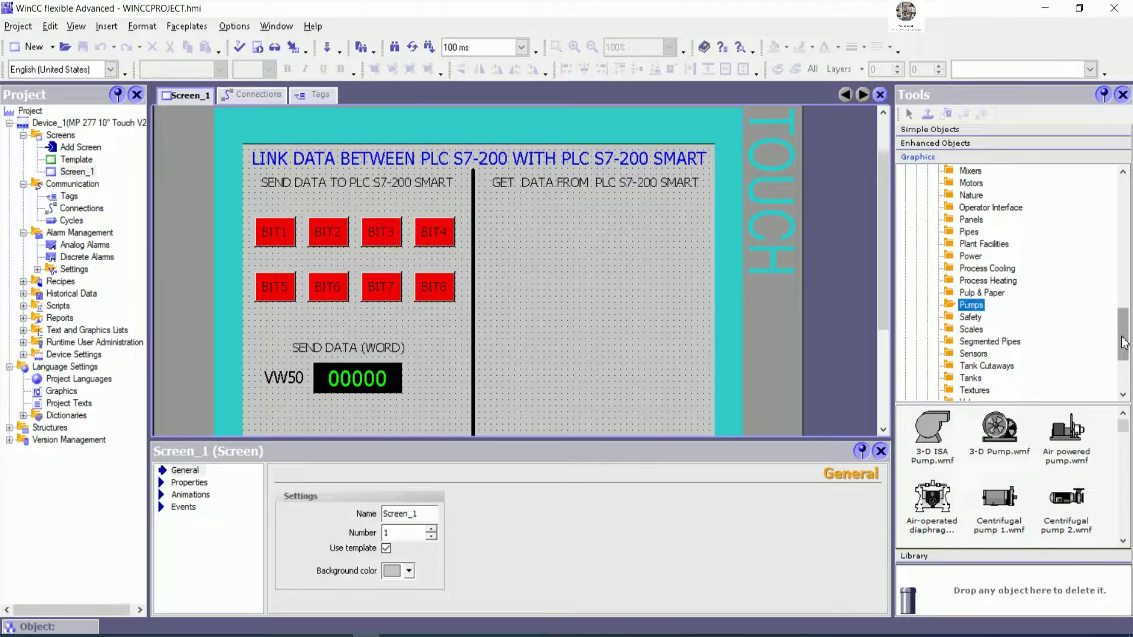
left_click_drag(1123, 343, 1123, 331)
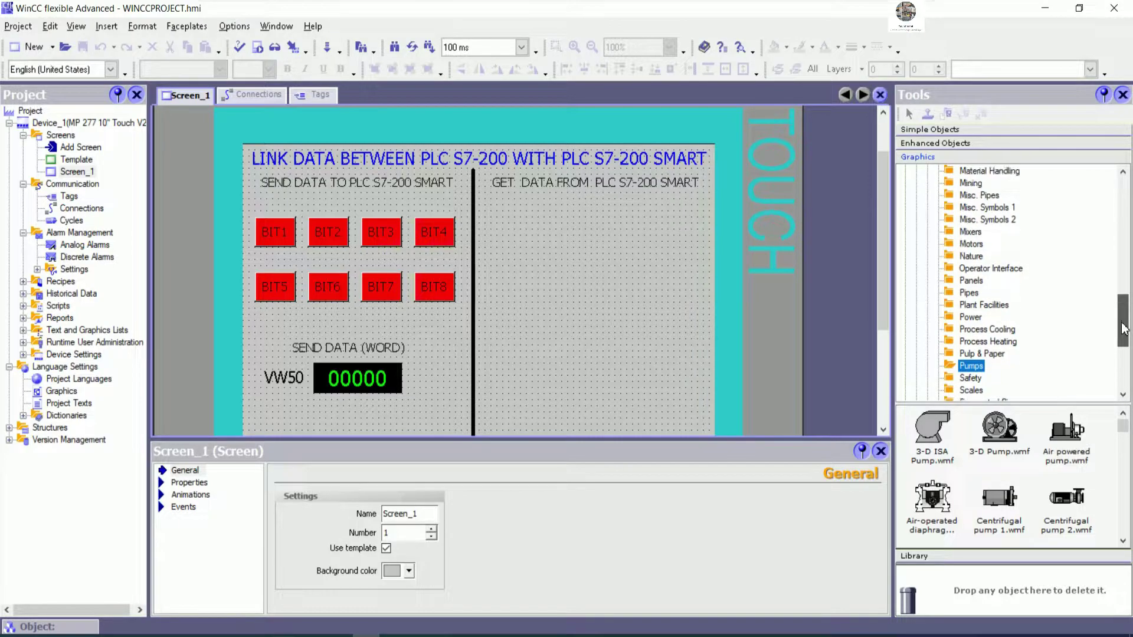
Place the Motor 5.wmf graphic from the Motors folder on the screen below the GET DATA heading.
left_click(971, 244)
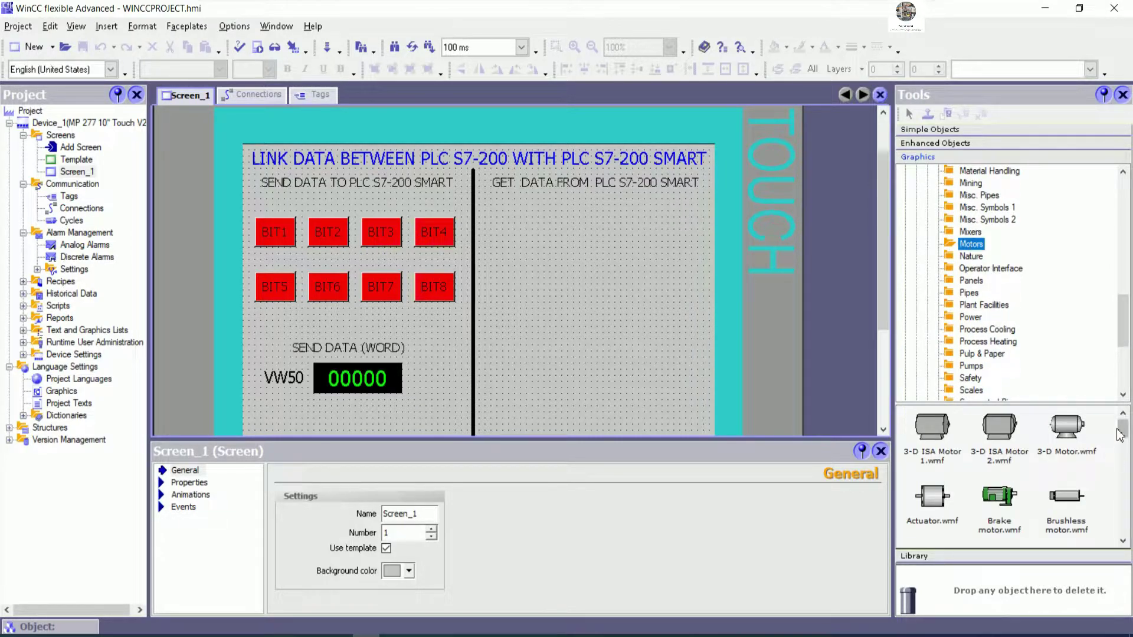
left_click_drag(1121, 435, 1126, 489)
left_click_drag(1127, 490, 1127, 494)
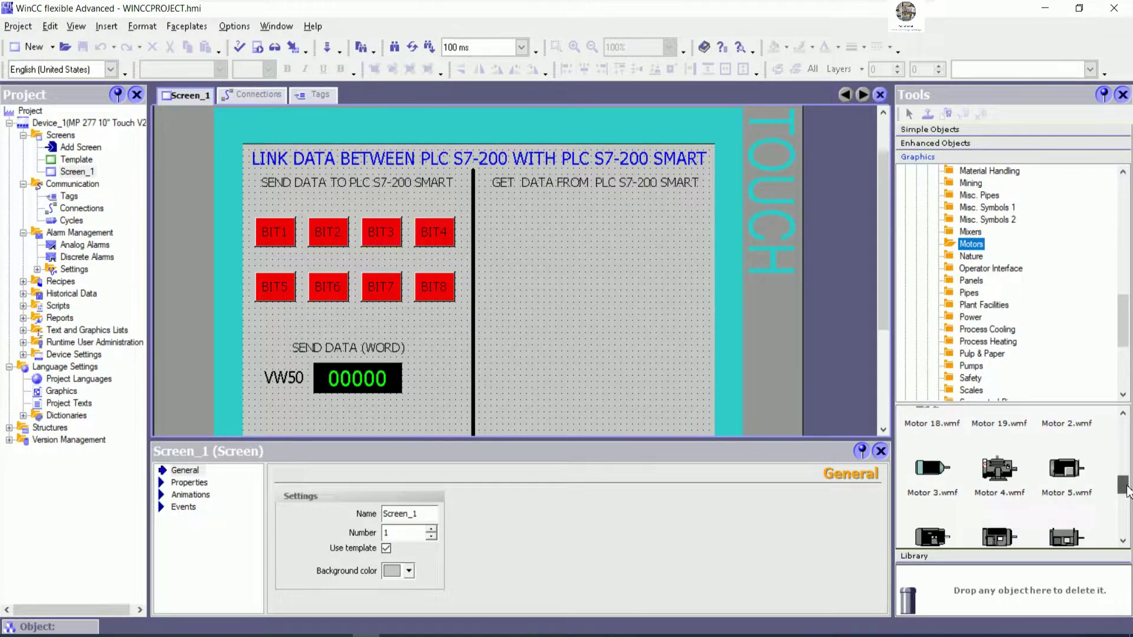
left_click(1066, 470)
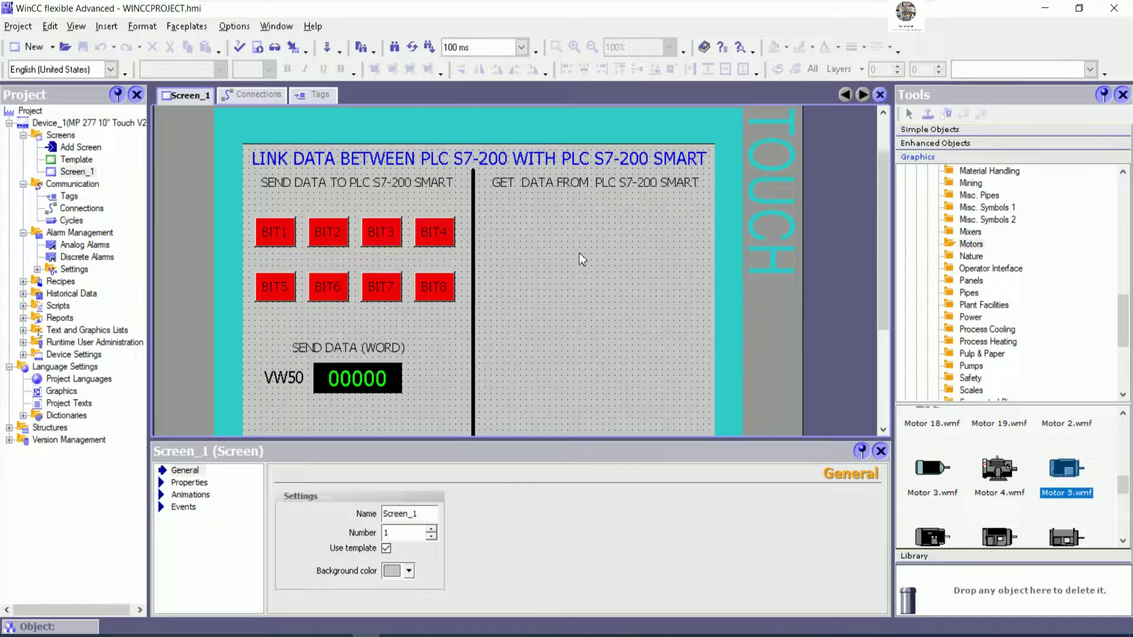
left_click(541, 225)
Shrink the motor graphic from its lower-right corner and move it up close to the GET DATA heading.
left_click_drag(647, 285, 584, 258)
left_click(622, 289)
left_click(551, 243)
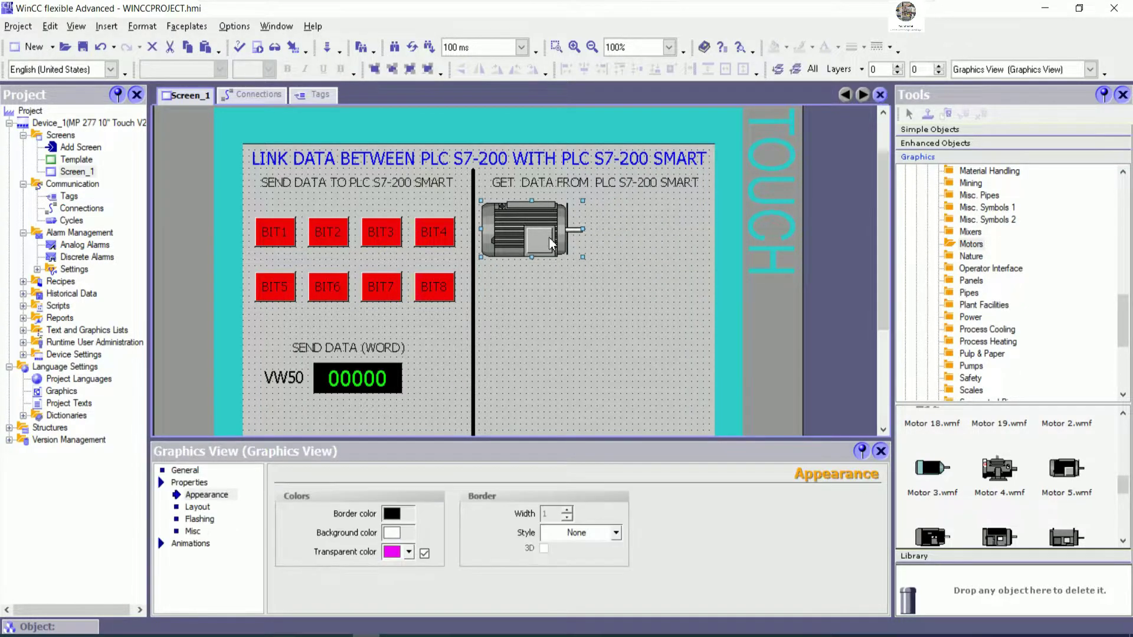
left_click_drag(552, 242, 552, 236)
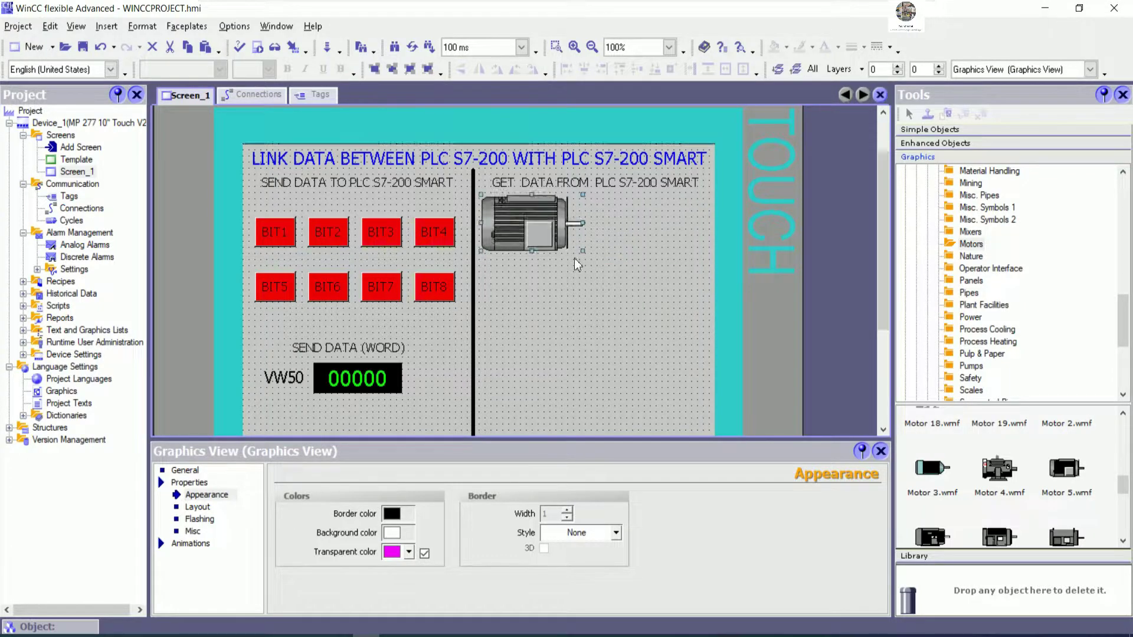
left_click(622, 311)
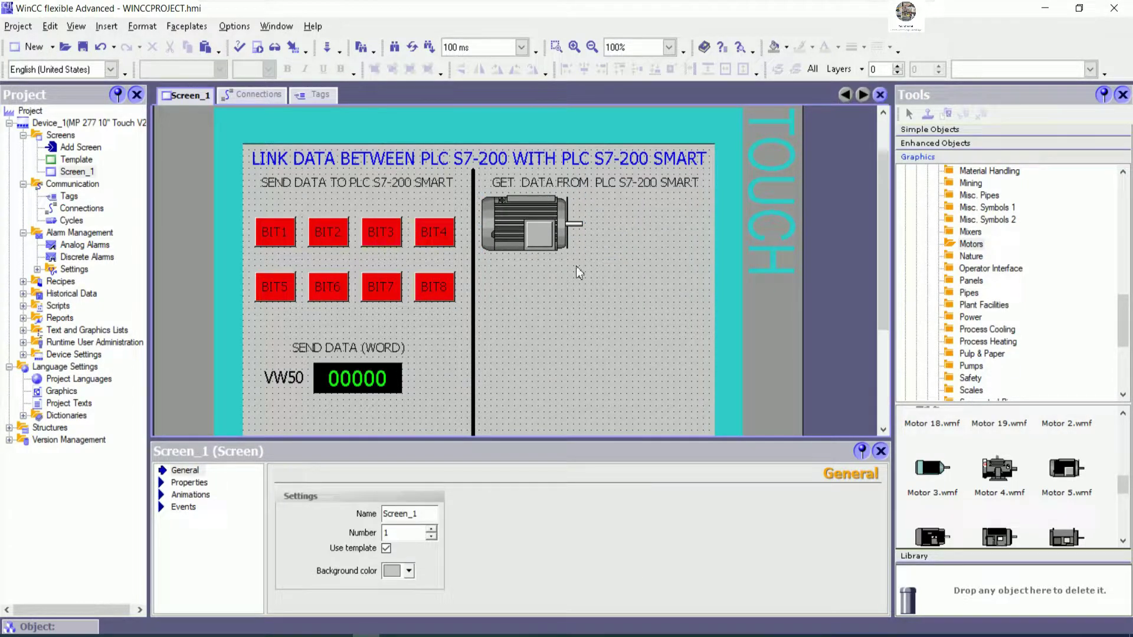
right_click(553, 229)
left_click(527, 348)
Draw a small rectangle over the motor's terminal box.
left_click(964, 144)
left_click(965, 129)
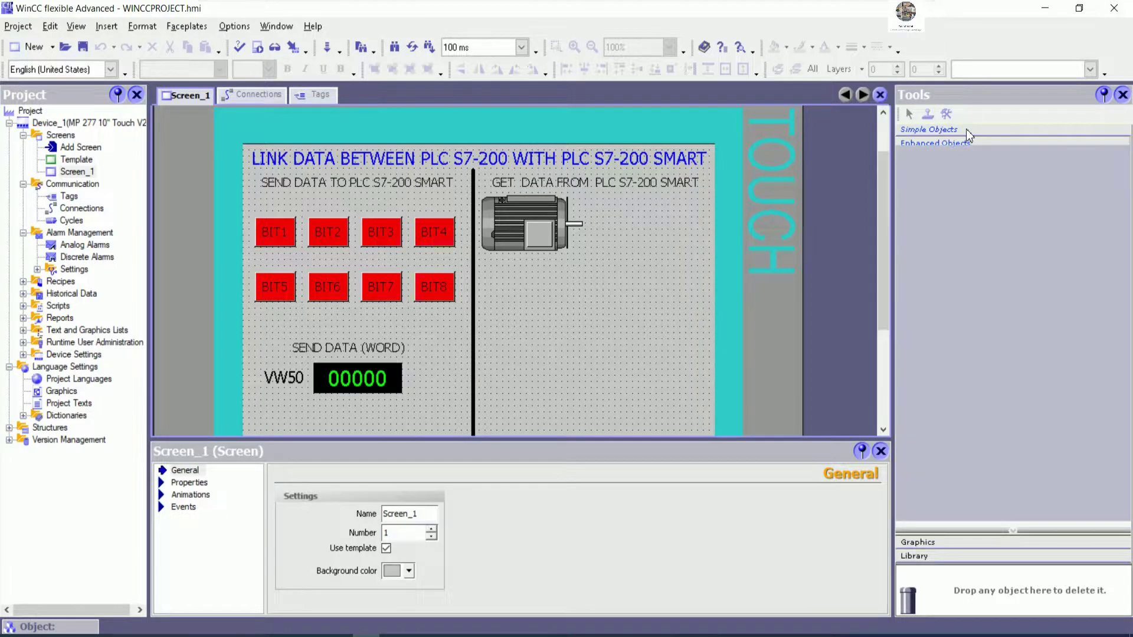
left_click(909, 228)
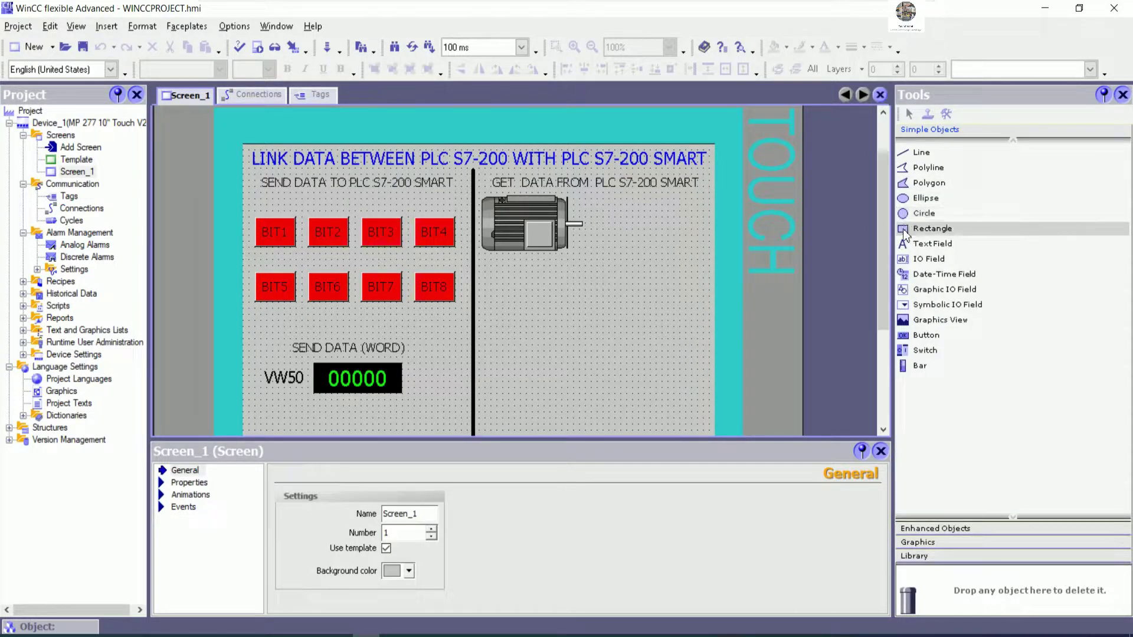
left_click(525, 223)
left_click_drag(557, 256, 563, 259)
Nudge the rectangle up and left and shorten it from below to cover the motor's terminal box.
key("Up")
key("Up")
key("Up")
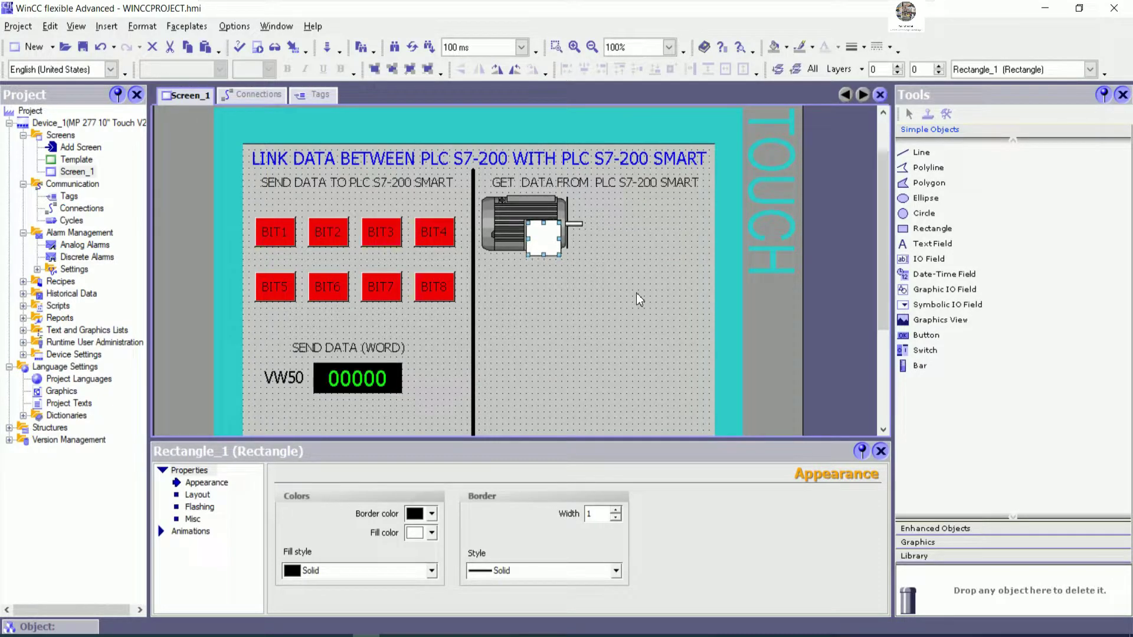
key("Left")
key("Left")
key("Left")
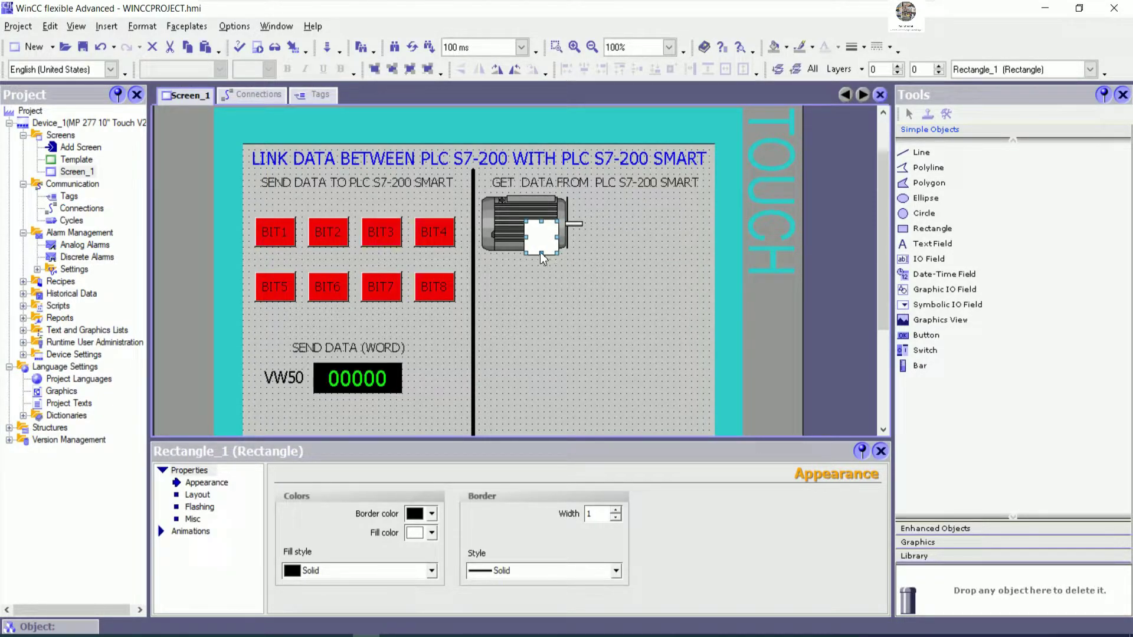
left_click_drag(541, 248, 541, 246)
left_click(600, 284)
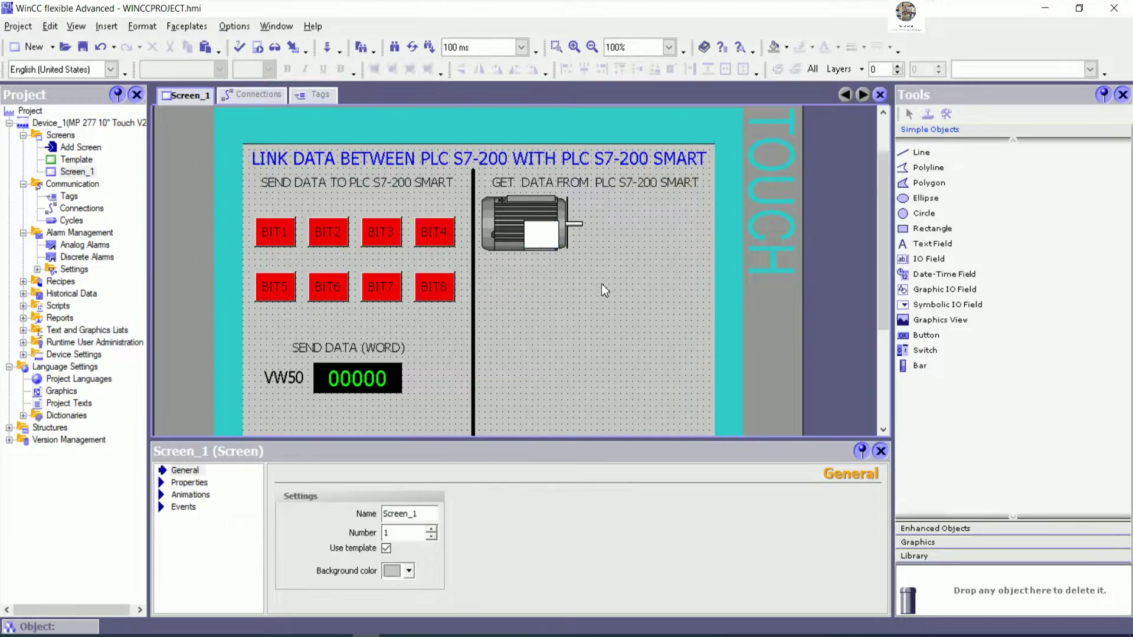
Set the fill colour of the rectangle on the motor to red.
left_click(555, 242)
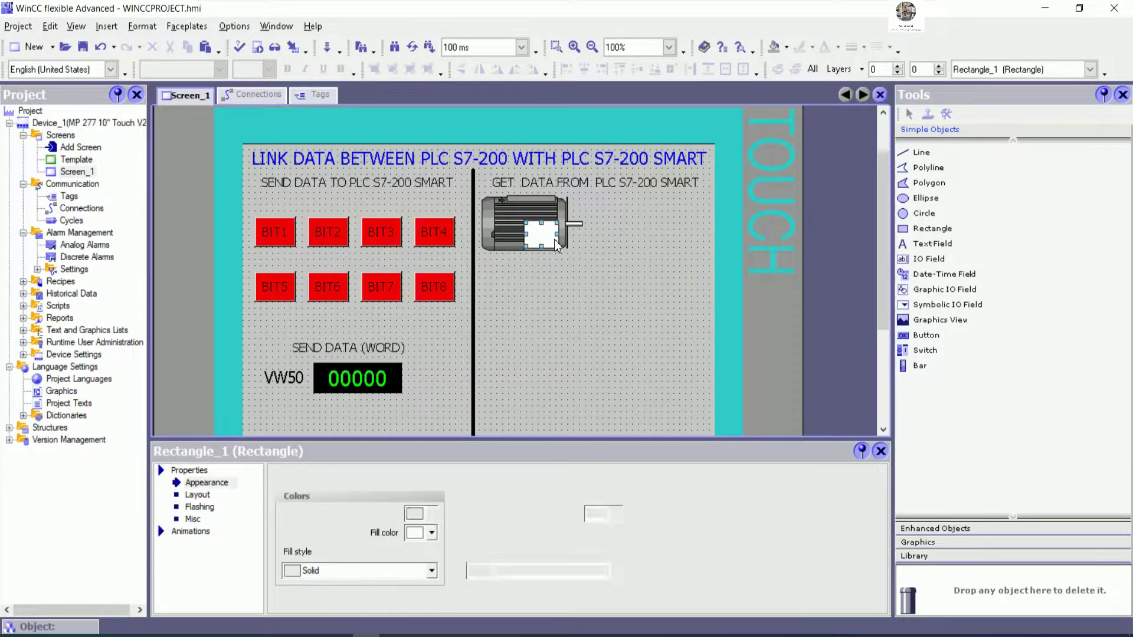
left_click(432, 533)
left_click(418, 448)
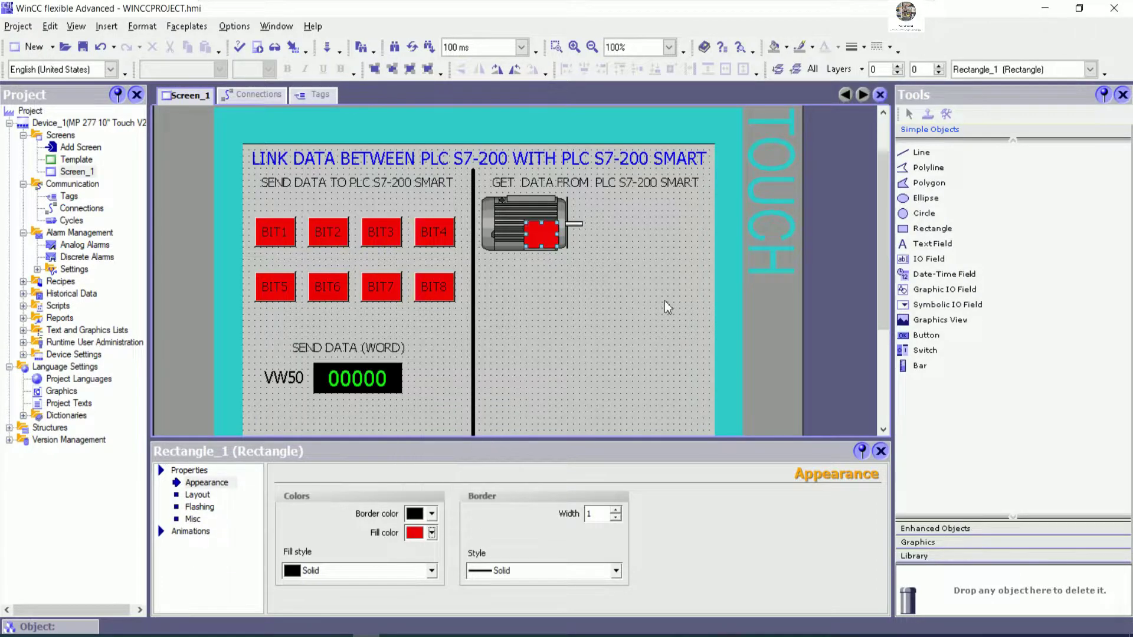
left_click(619, 284)
left_click(538, 244)
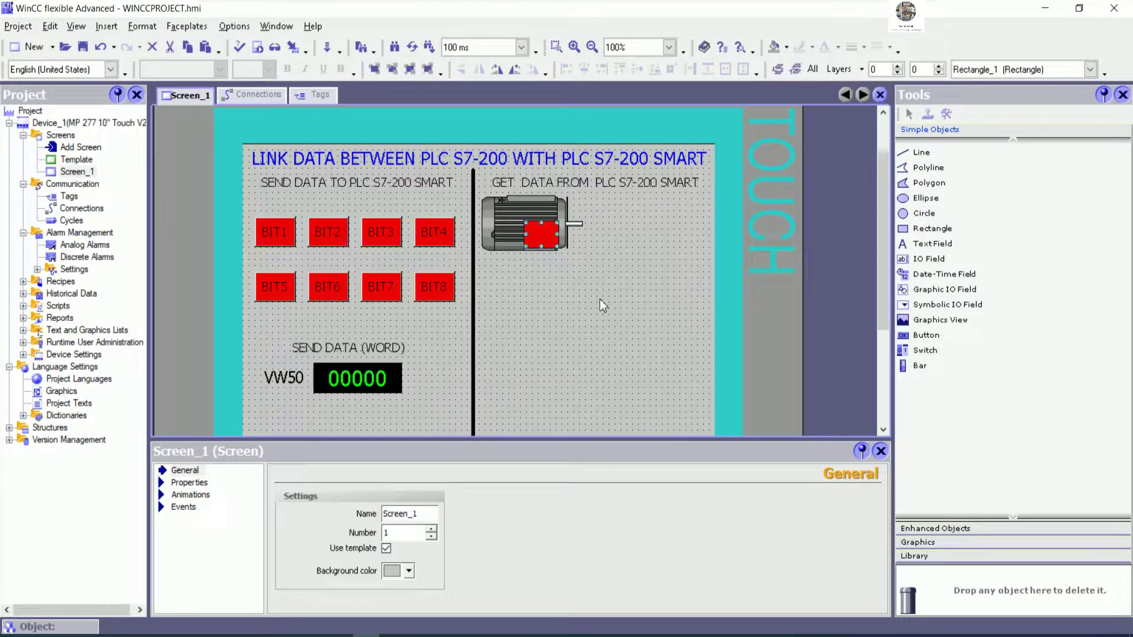
left_click(629, 289)
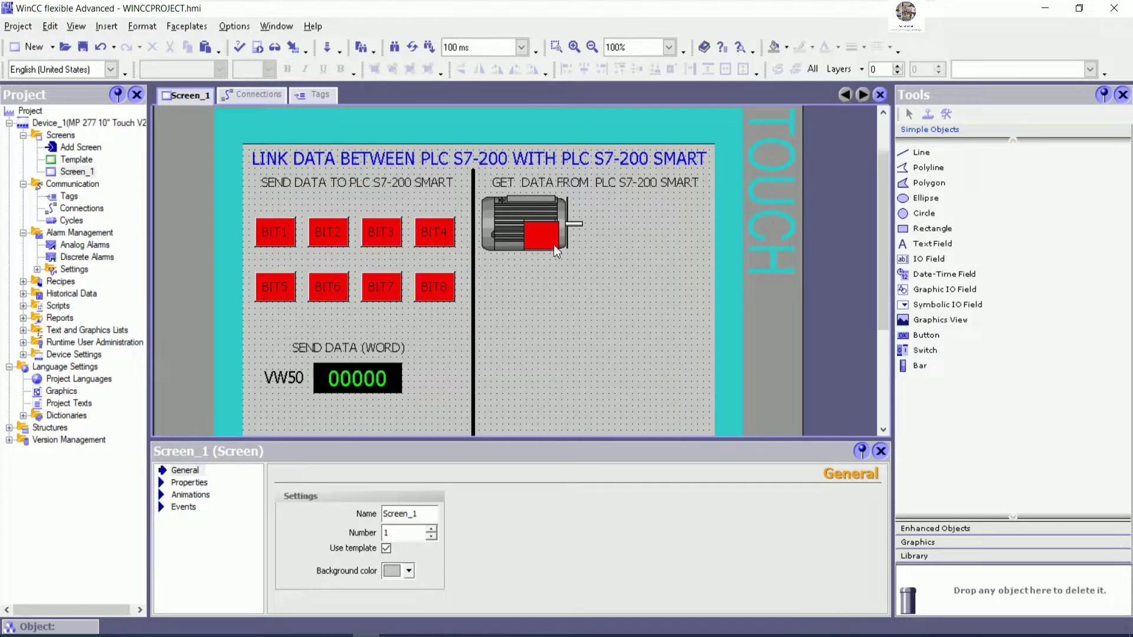
Enable the appearance animation of the red rectangle on the motor, linked to tag GET_BIT1 with type Bit.
left_click(537, 234)
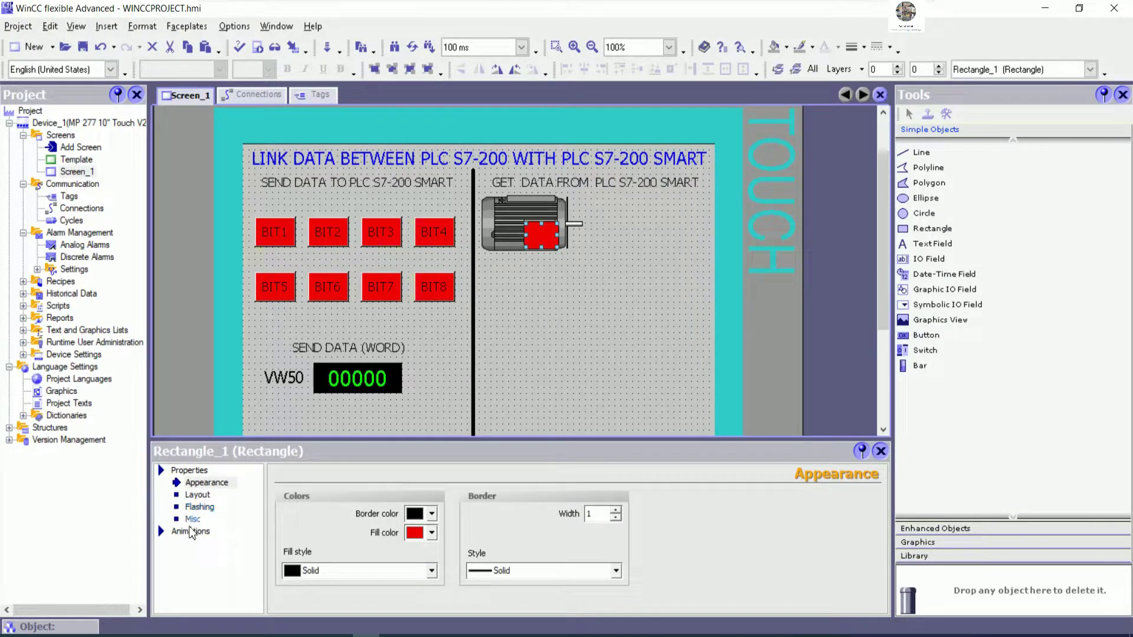
left_click(191, 533)
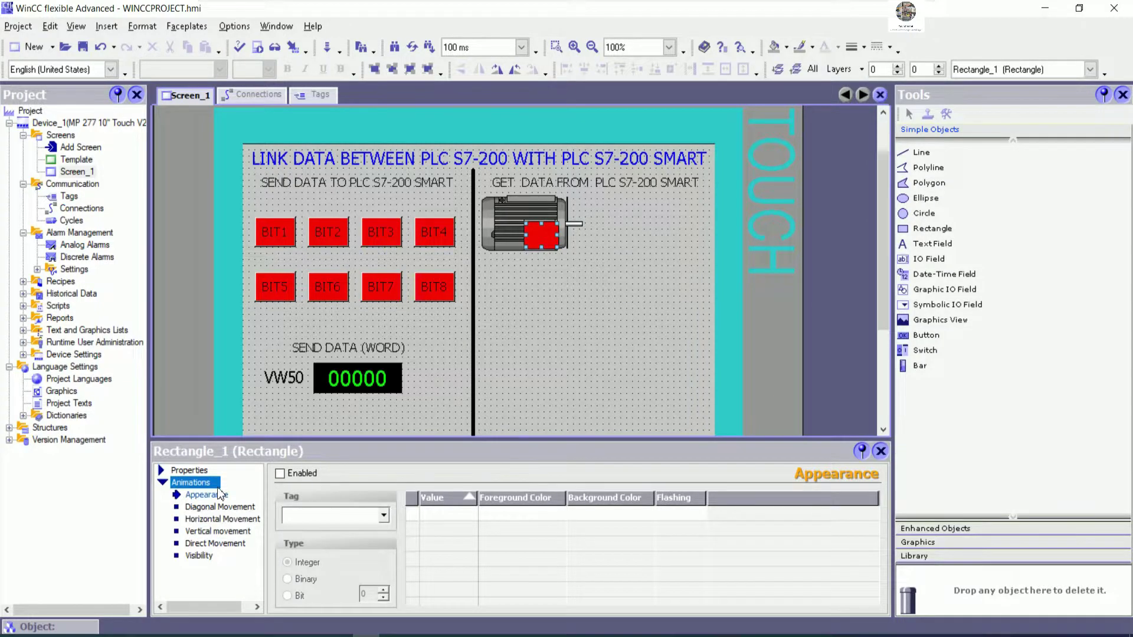
left_click(384, 516)
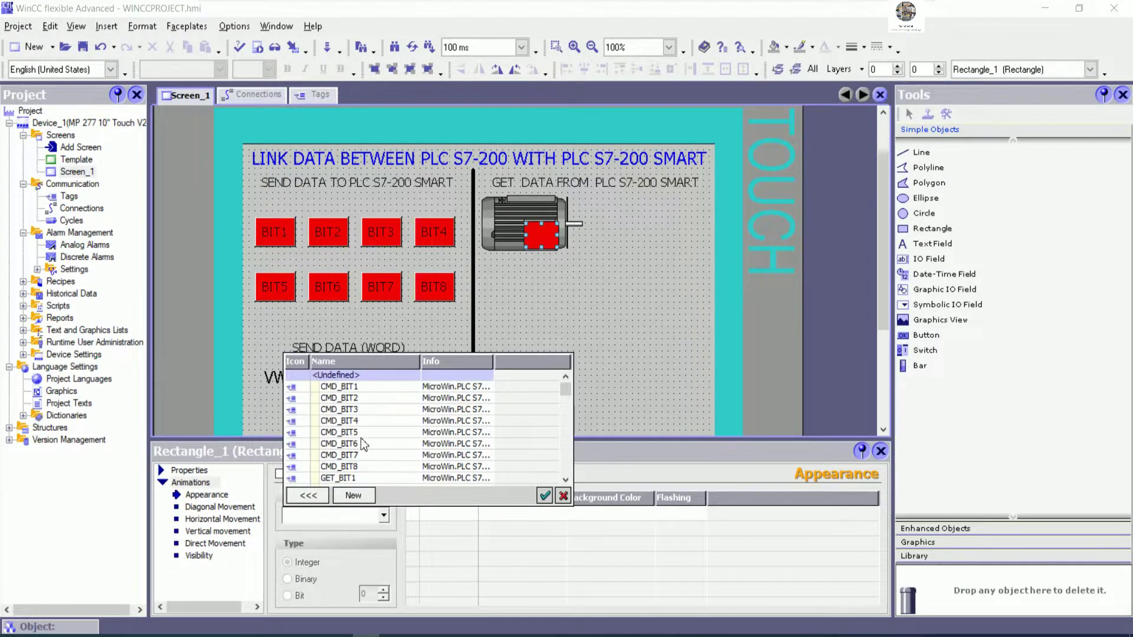
left_click(342, 478)
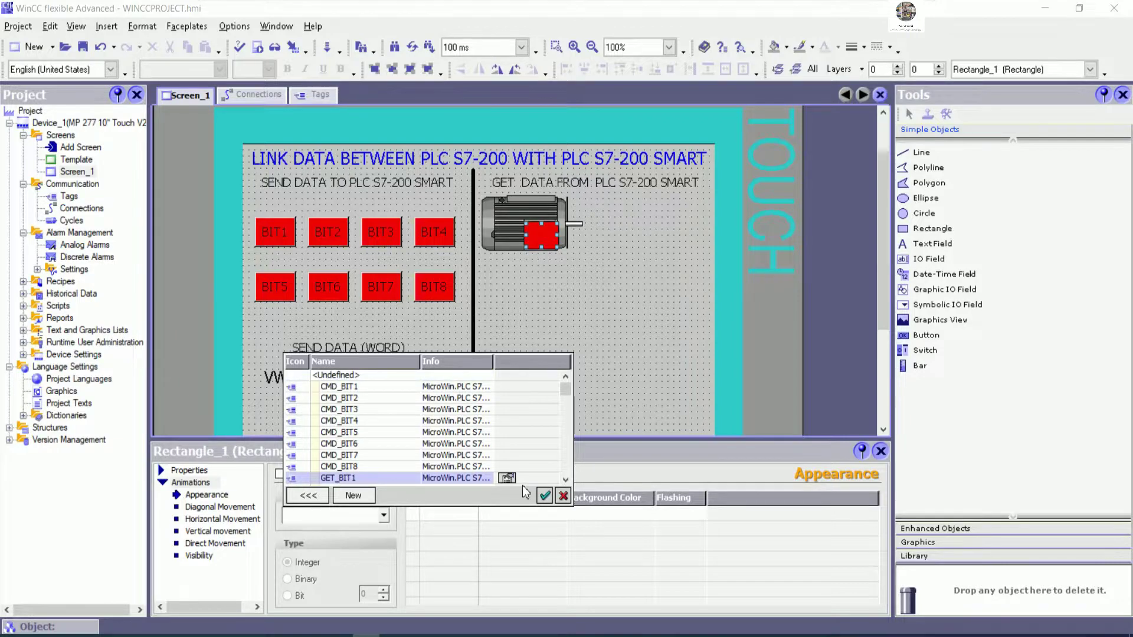
left_click(545, 496)
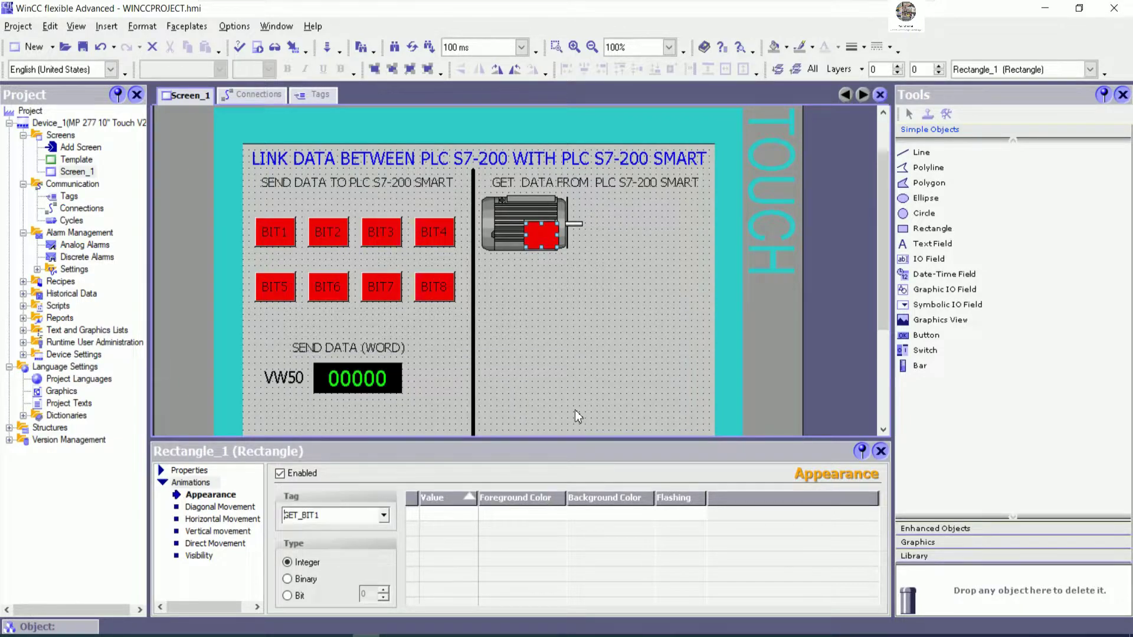
left_click(298, 589)
Add an appearance entry for the rectangle that gives value 1 a bright green background.
double_click(466, 514)
left_click(577, 515)
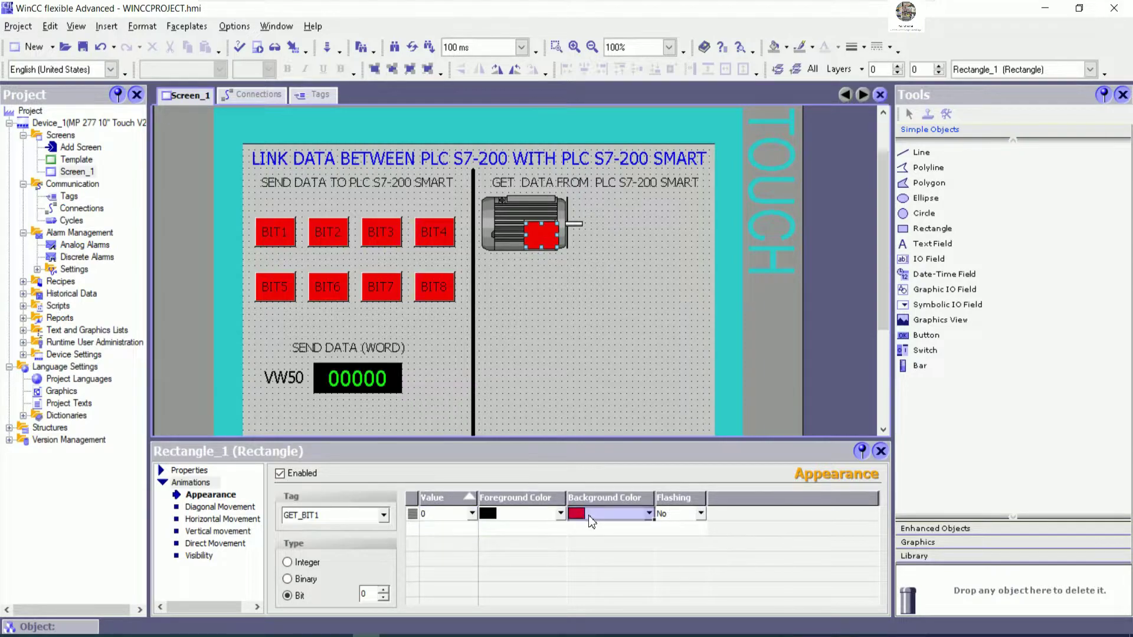
left_click(649, 514)
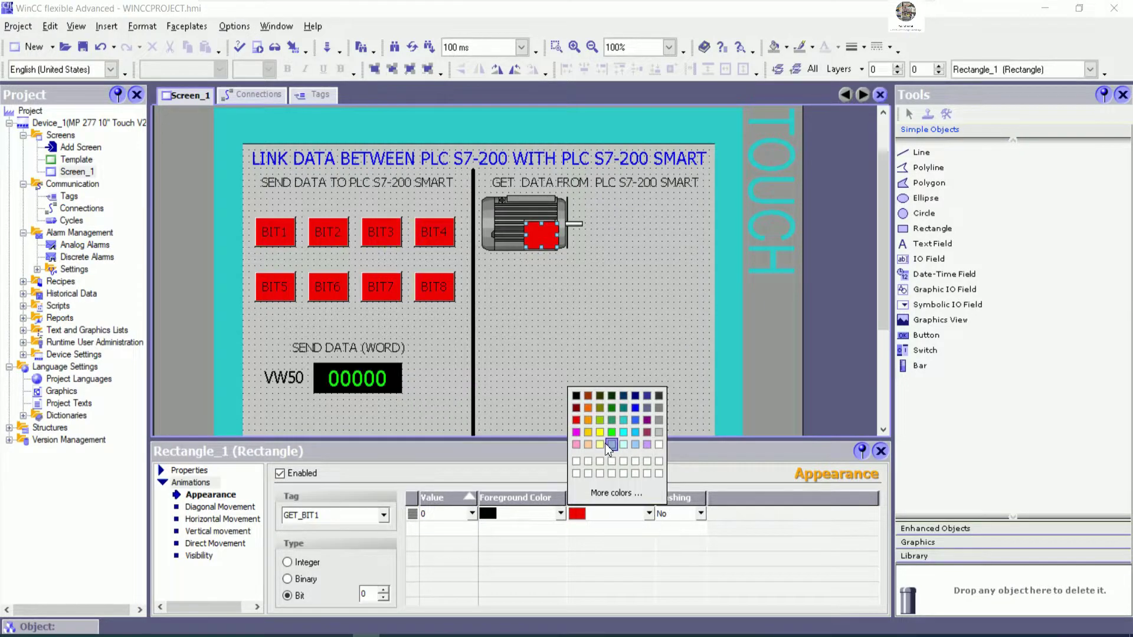
left_click(611, 433)
left_click(437, 515)
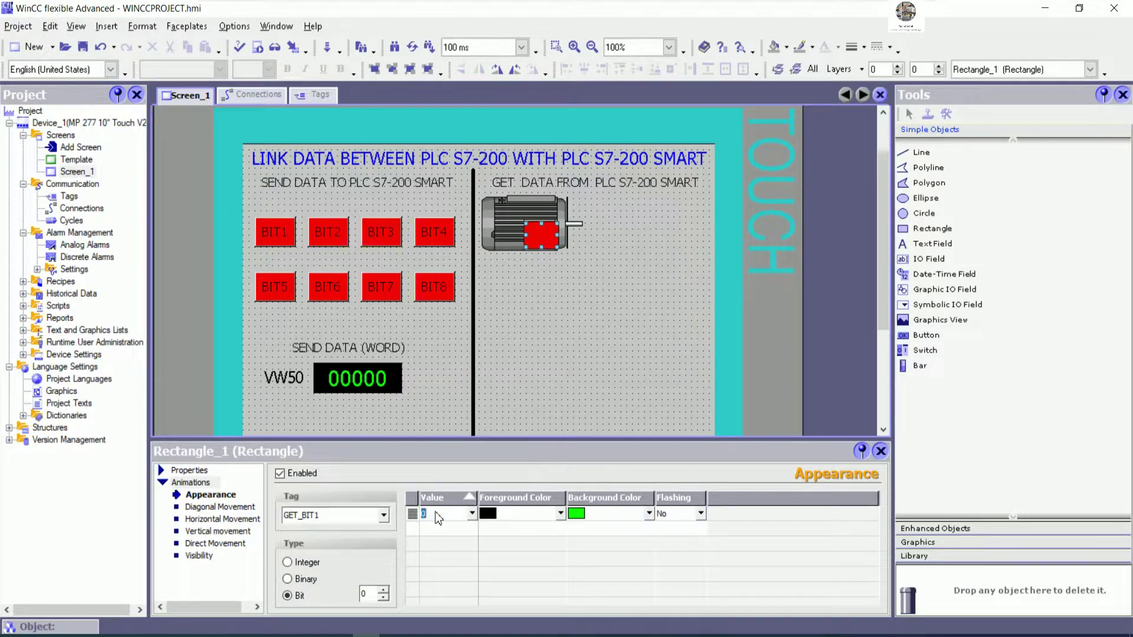
type("1")
left_click(617, 392)
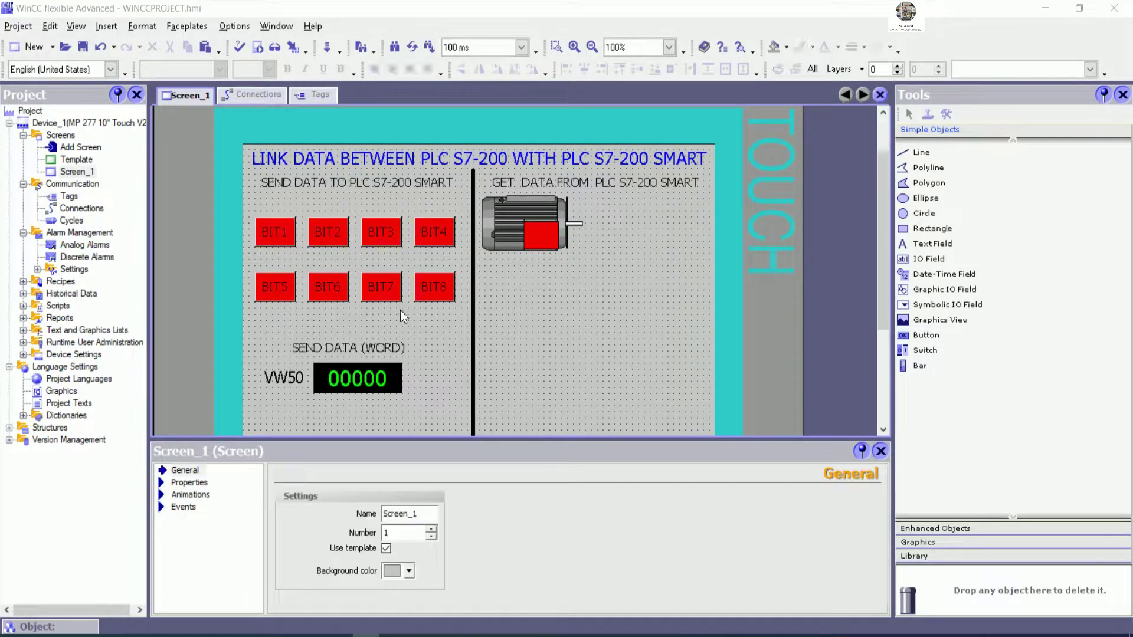
Compare the appearance animation settings of the BIT7 button with those of the rectangle on the motor.
left_click(395, 291)
left_click(593, 305)
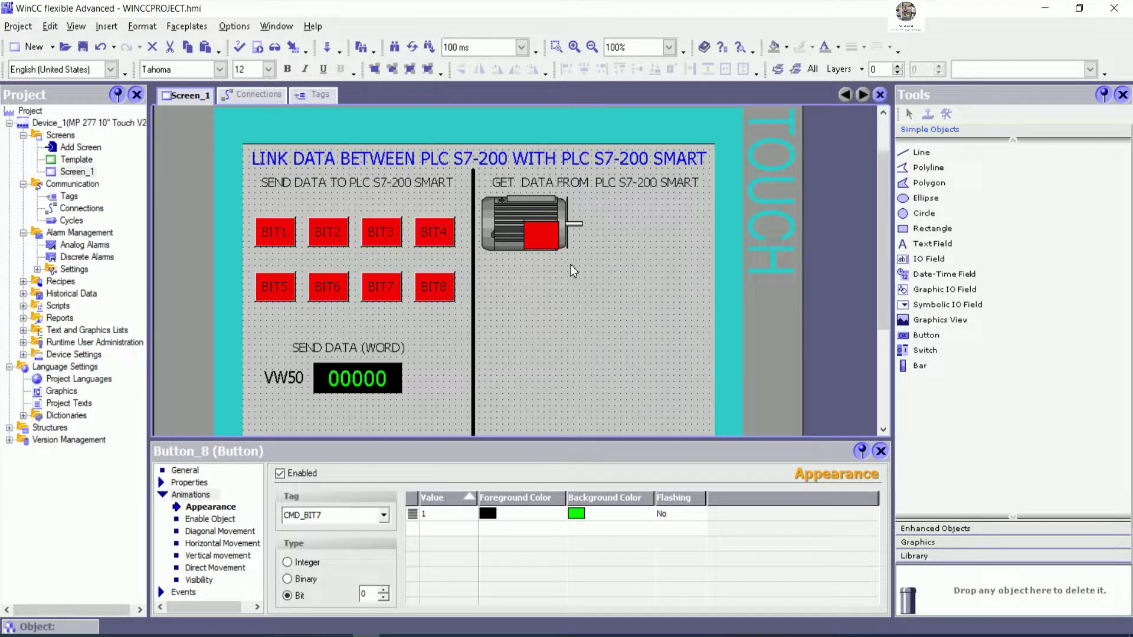
left_click(546, 245)
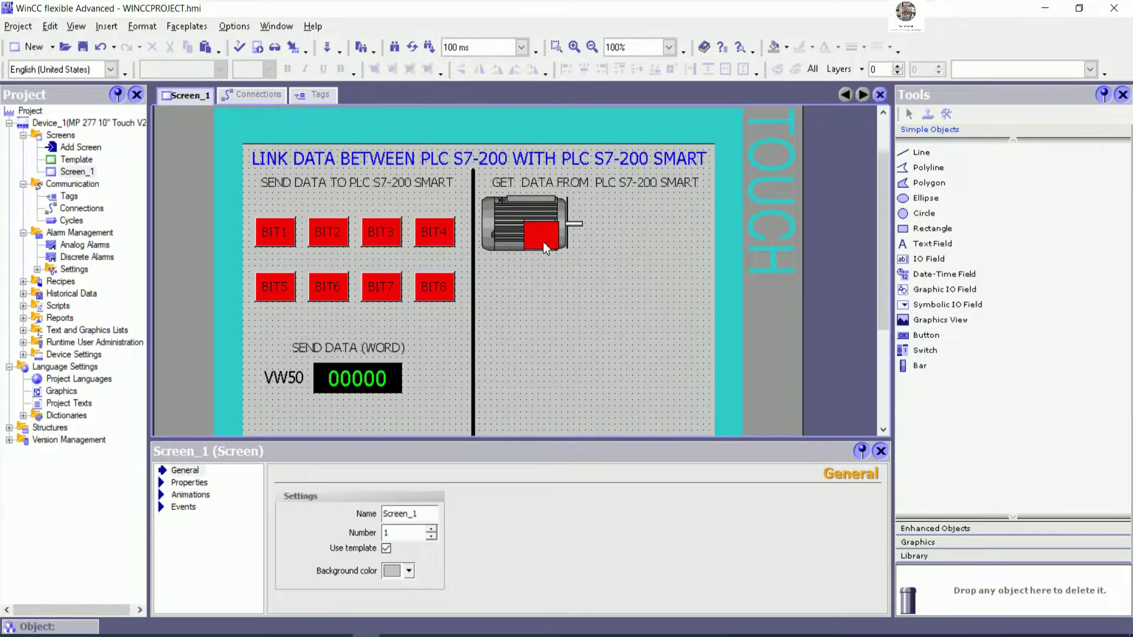
left_click(564, 295)
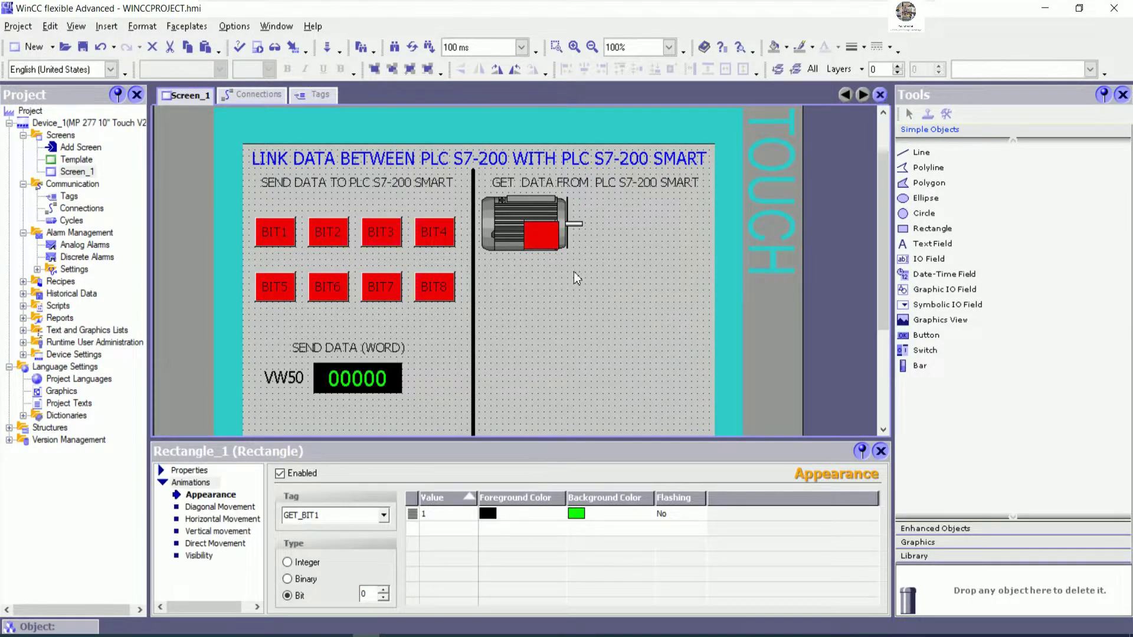
Duplicate the SEND DATA (WORD) text field and move the copy just below the motor graphic.
left_click(371, 352)
right_click(371, 351)
left_click(445, 434)
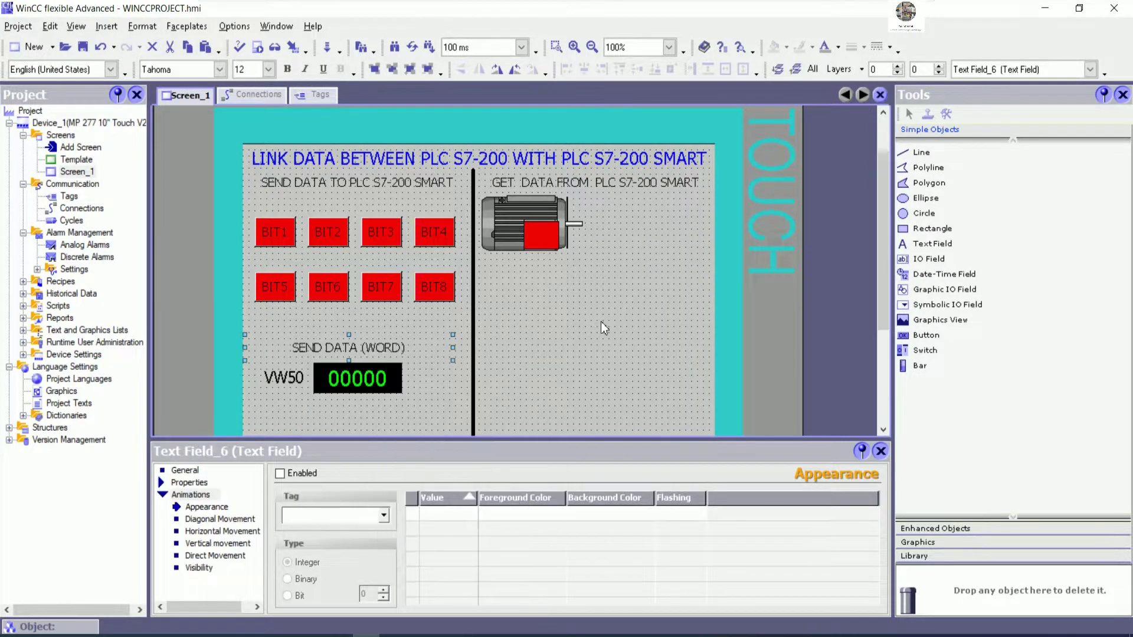
right_click(601, 321)
left_click(632, 398)
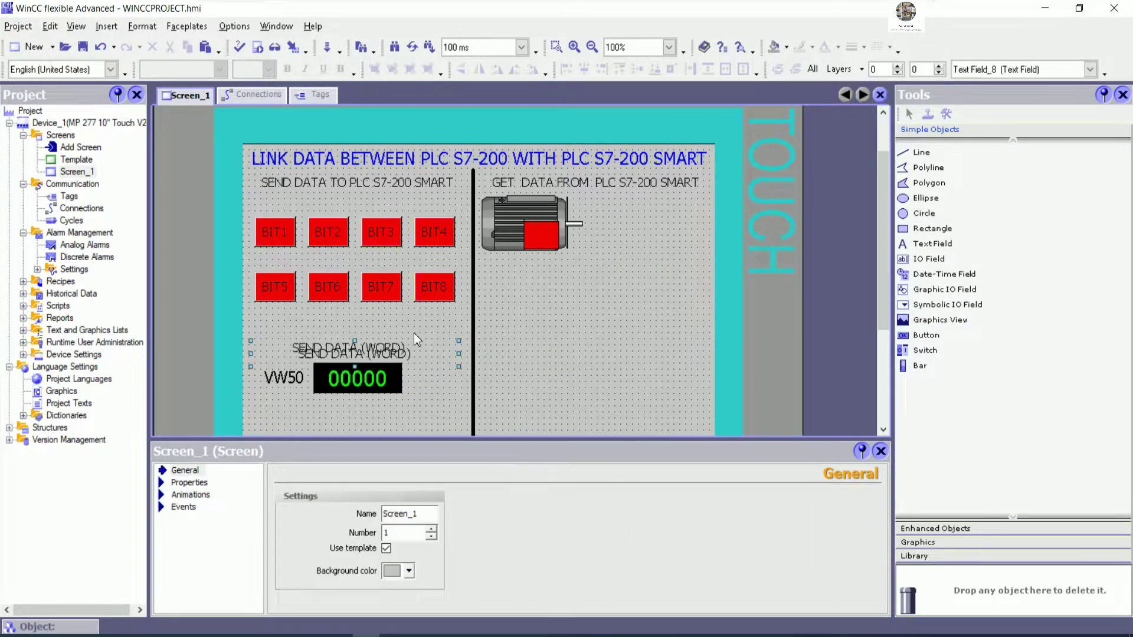
left_click_drag(394, 353, 569, 272)
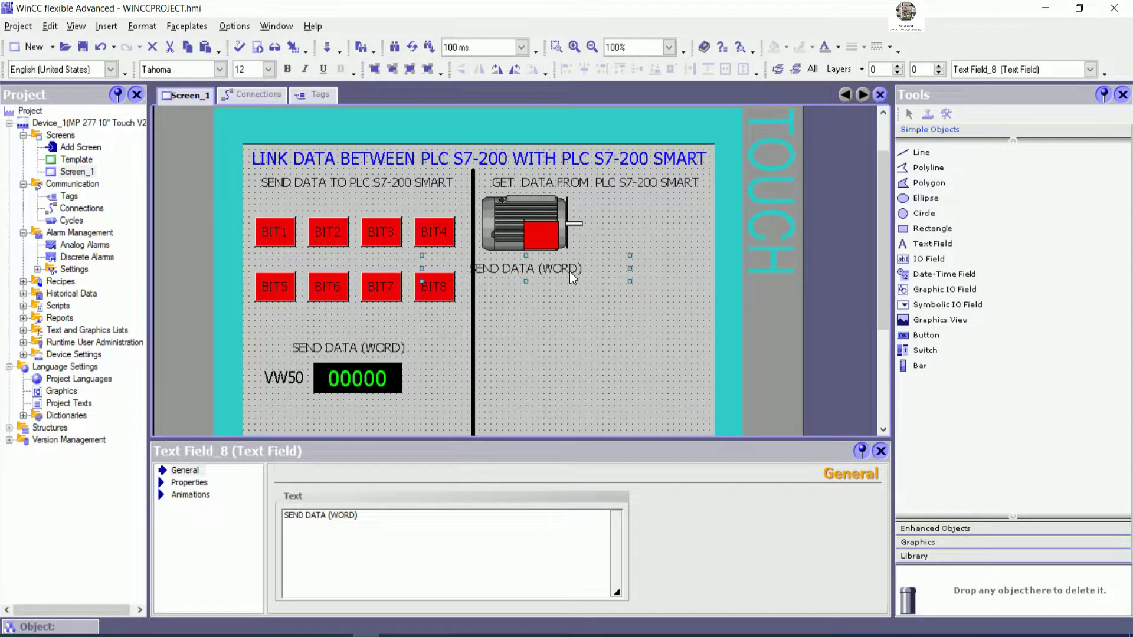
Replace the text of the copied label below the motor with BIT1.
left_click_drag(399, 540, 253, 540)
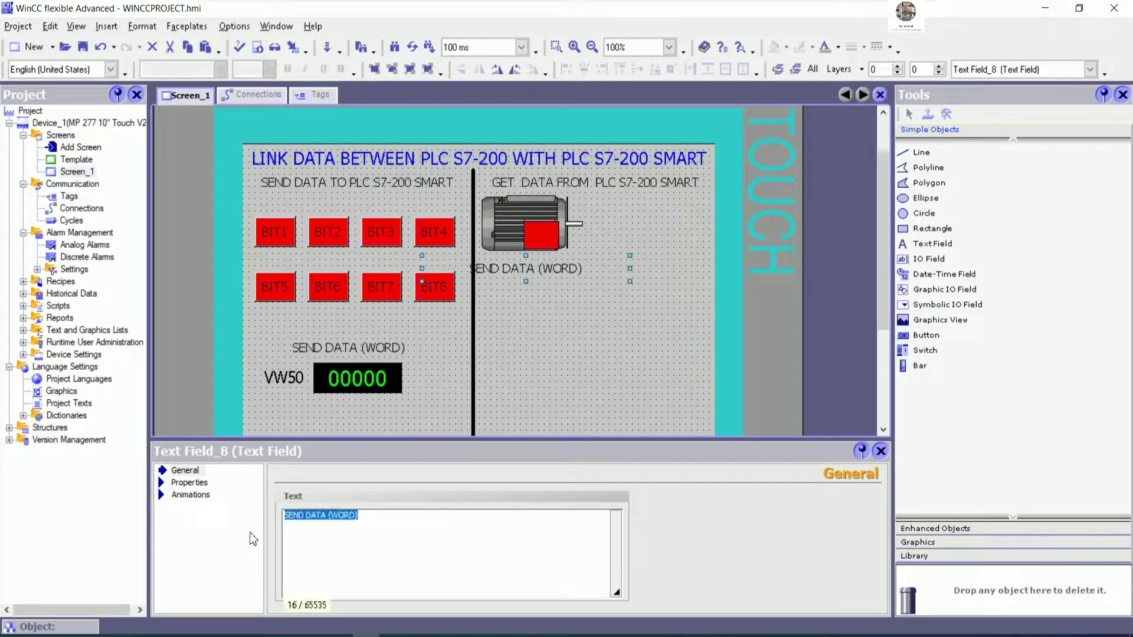
type("B")
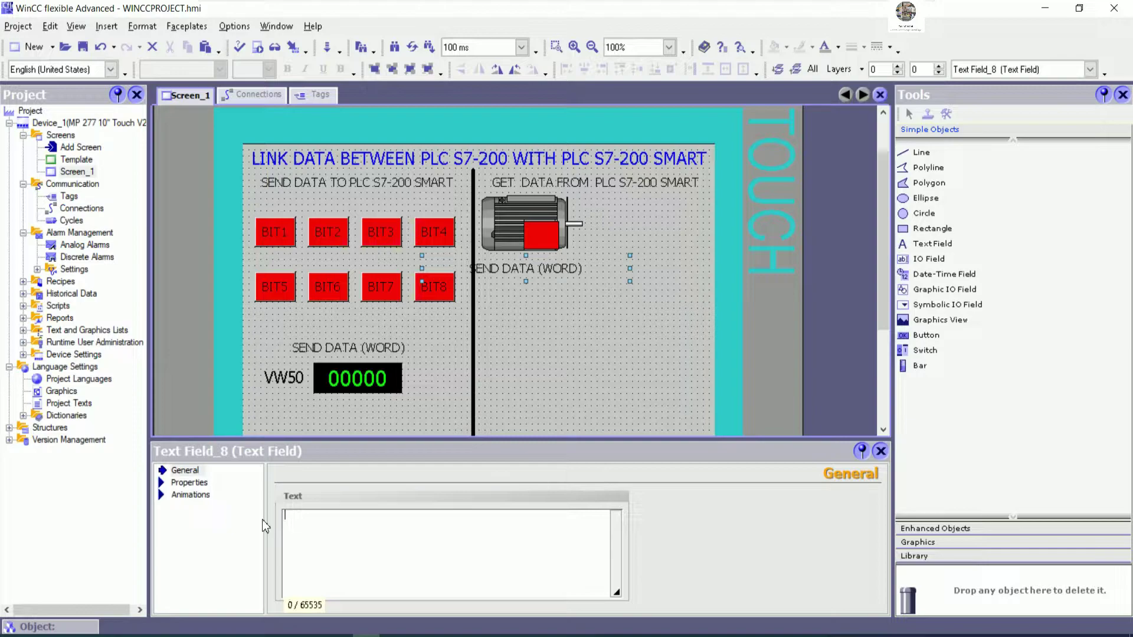
type("IT1")
left_click(520, 307)
Narrow the label's text field and place it directly under the motor graphic.
left_click(531, 275)
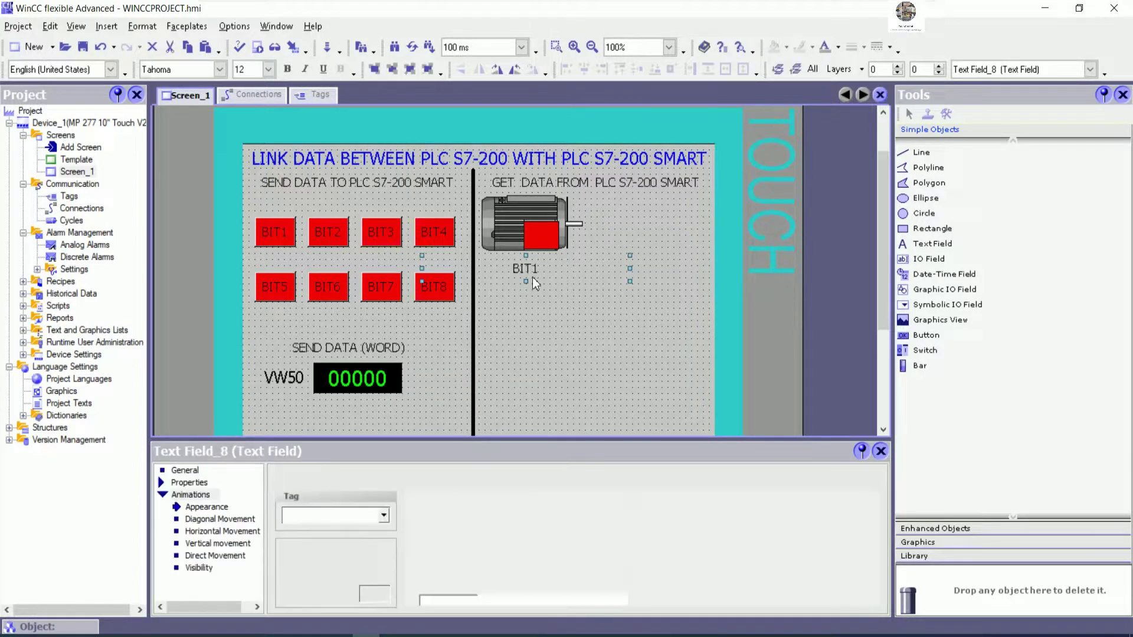
left_click_drag(632, 269, 538, 260)
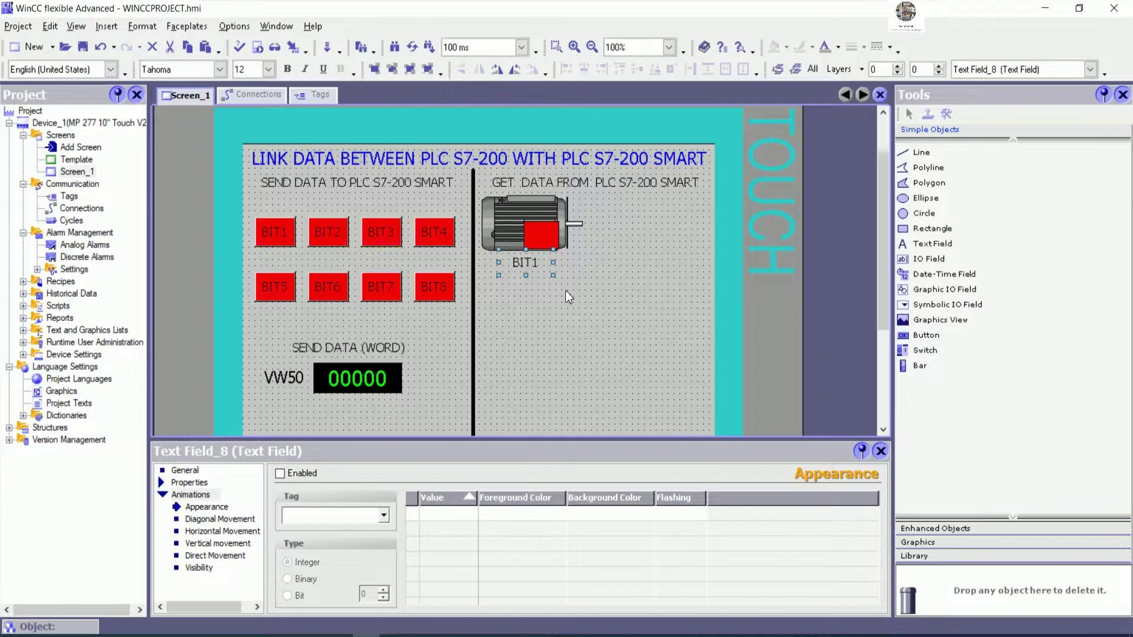
left_click(567, 302)
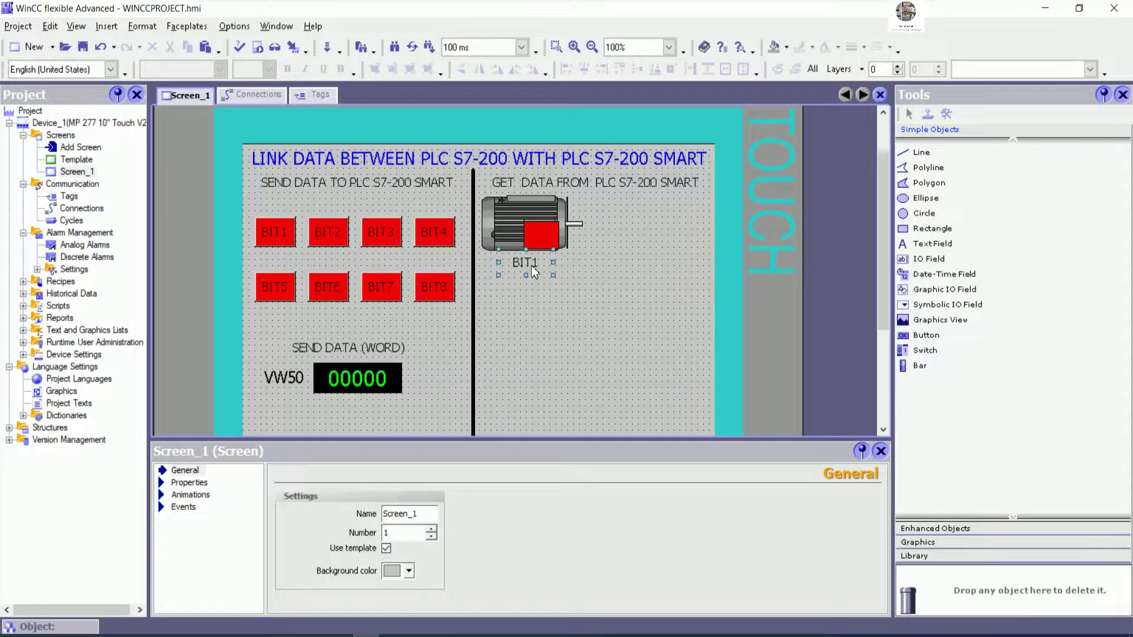
Change the text of the label under the motor to MOTOR1.
left_click(184, 471)
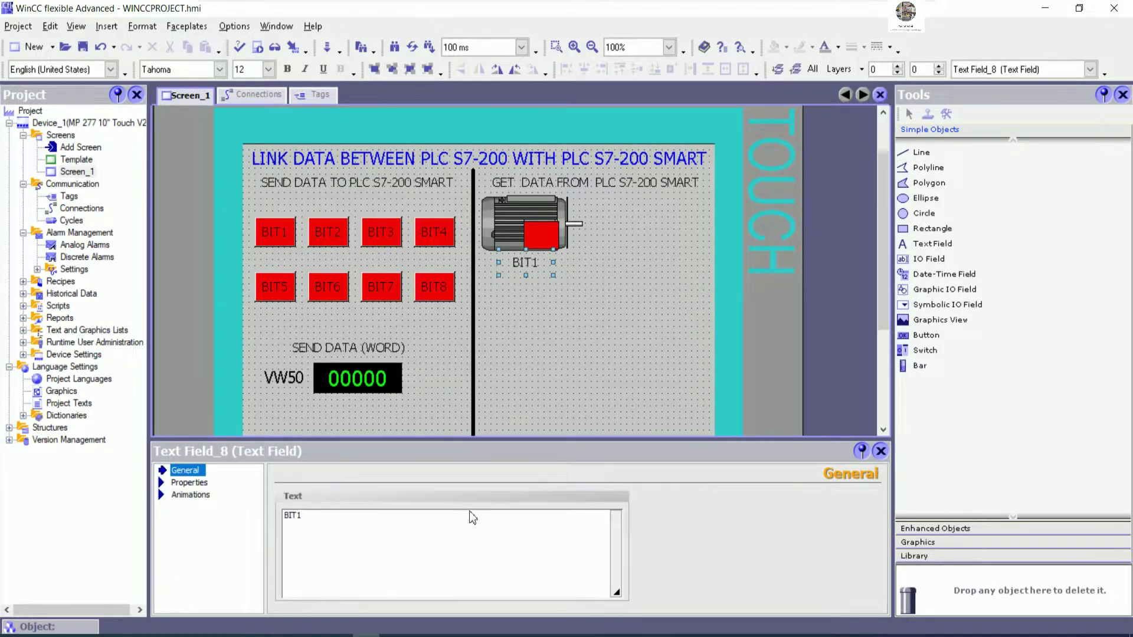
type("MOTOR1")
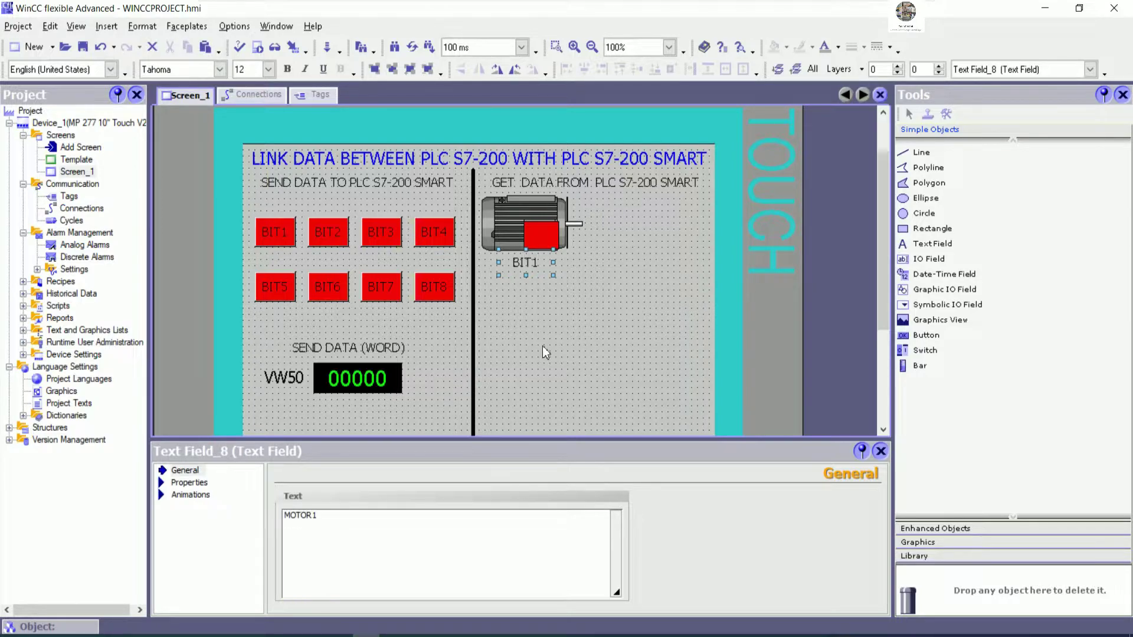
left_click(541, 295)
Set the text colour of the MOTOR1 label to purple.
left_click(533, 273)
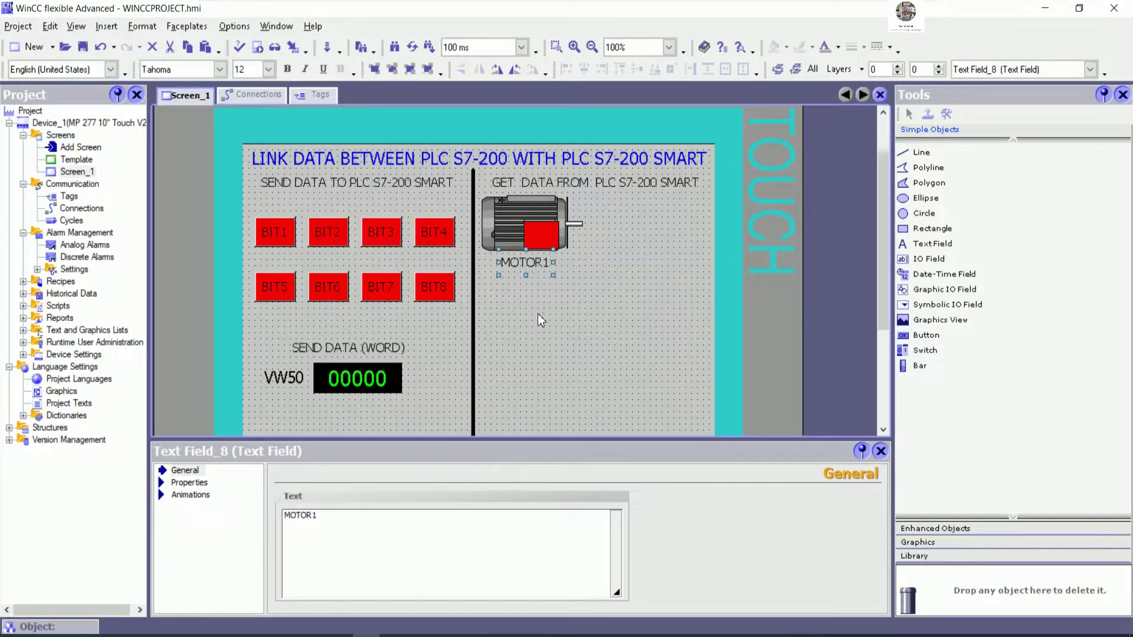
left_click(189, 482)
left_click(387, 514)
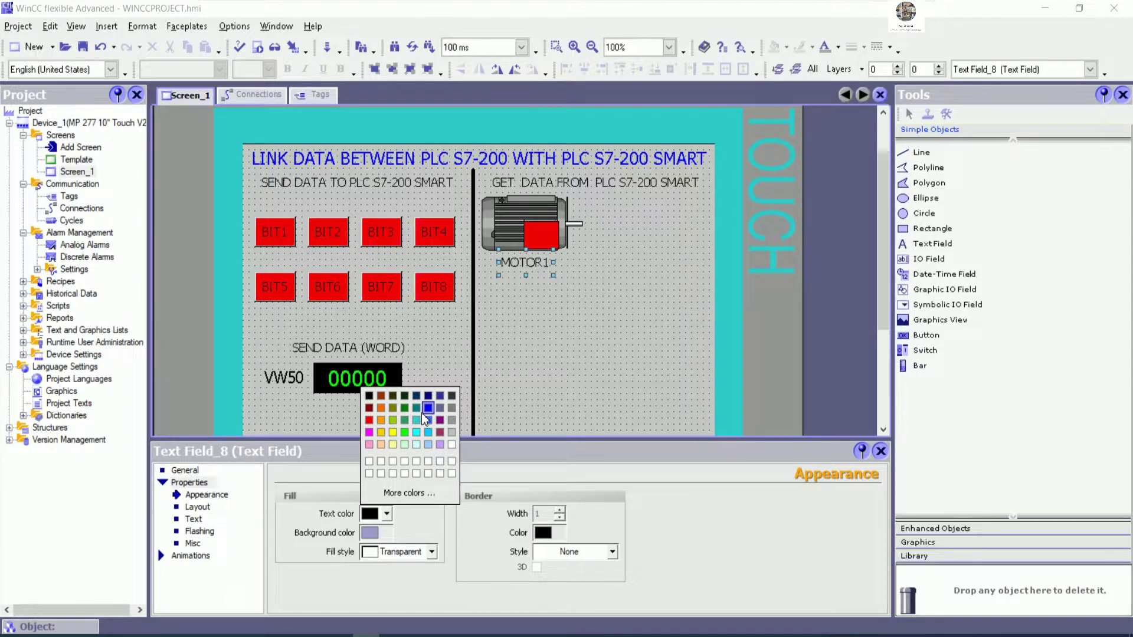
left_click(441, 418)
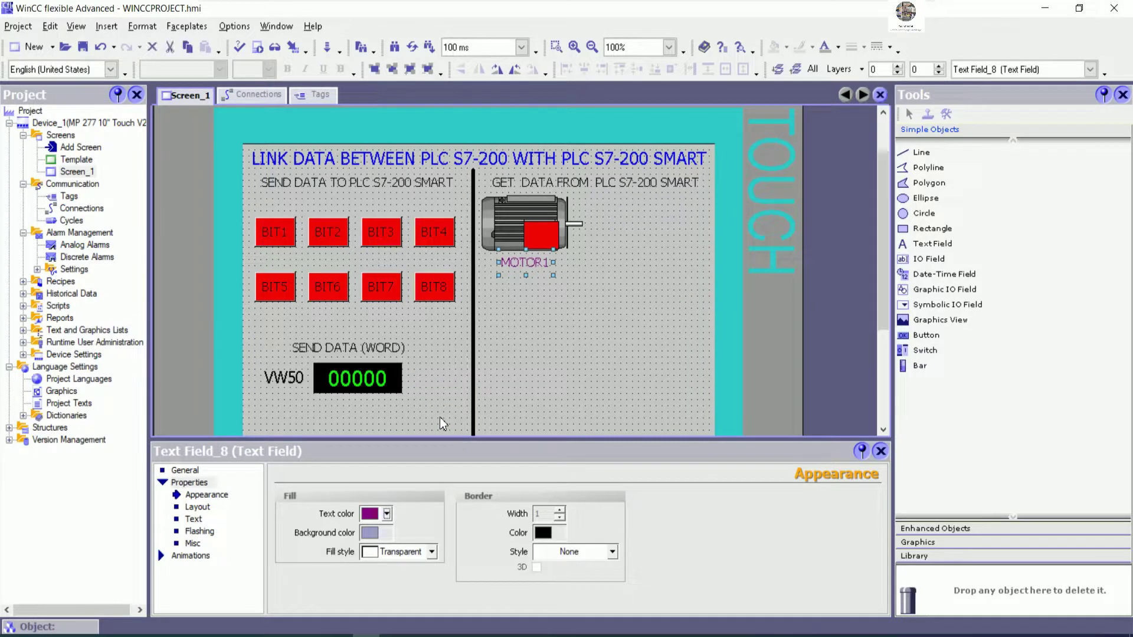
Set the text colour of the MOTOR1 label to teal.
left_click(387, 513)
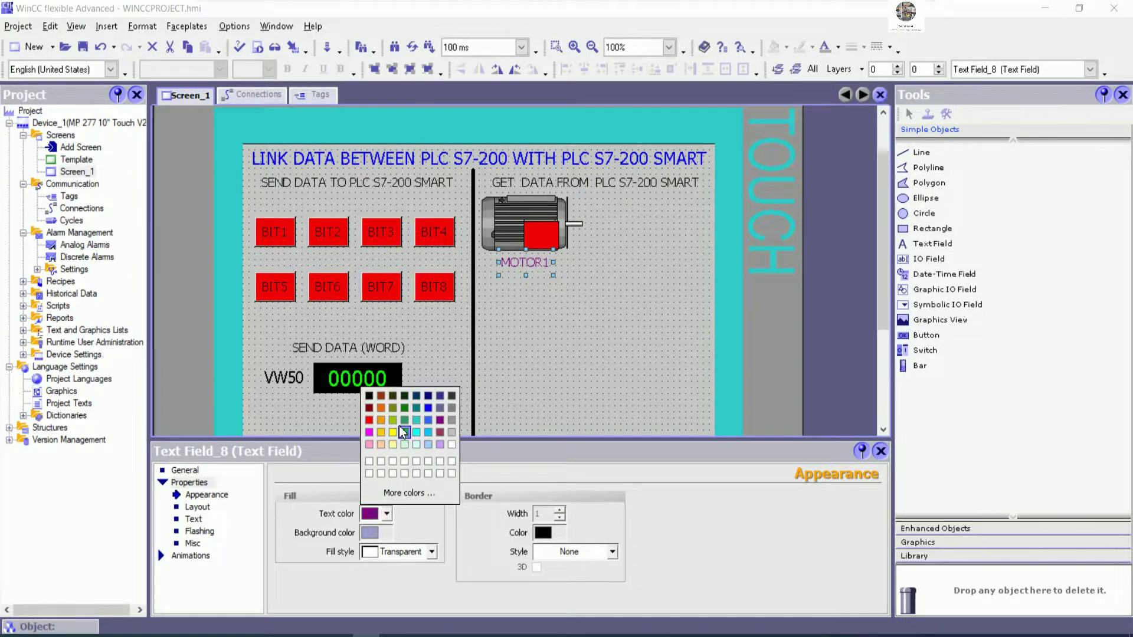
left_click(416, 408)
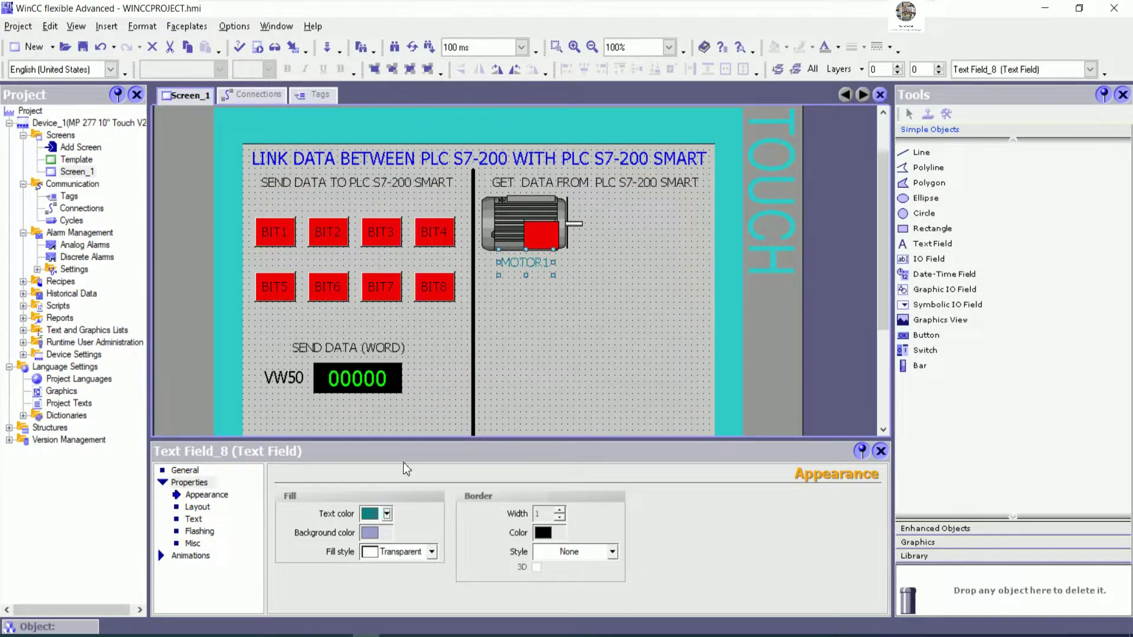
left_click(387, 513)
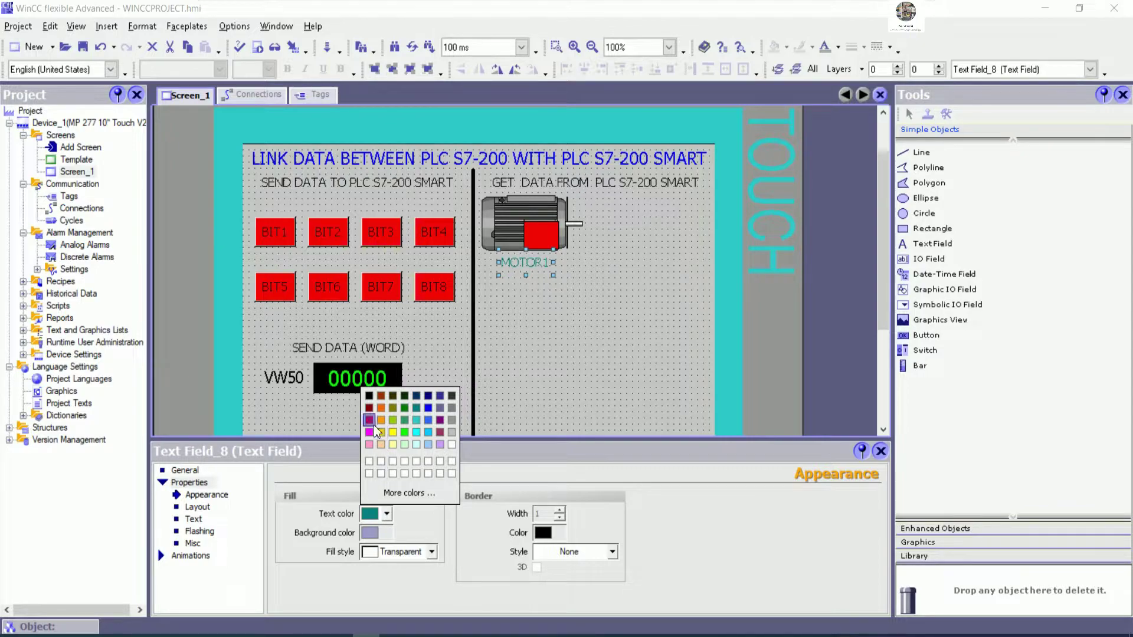
Set the background colour of Screen_1 to dark teal.
left_click(502, 337)
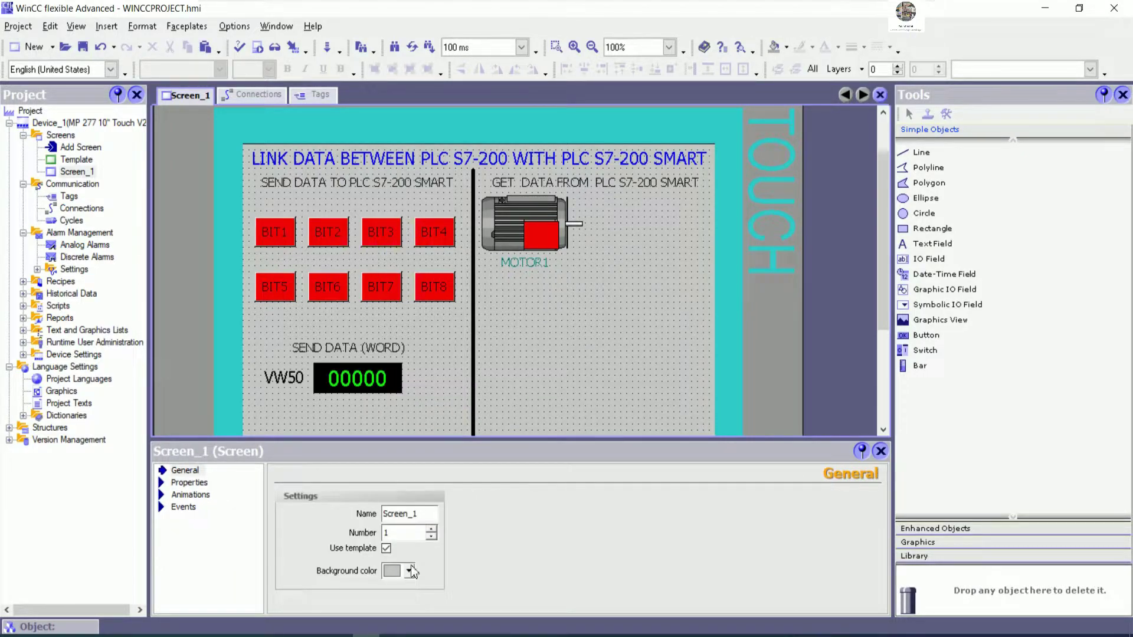
left_click(410, 571)
left_click(440, 476)
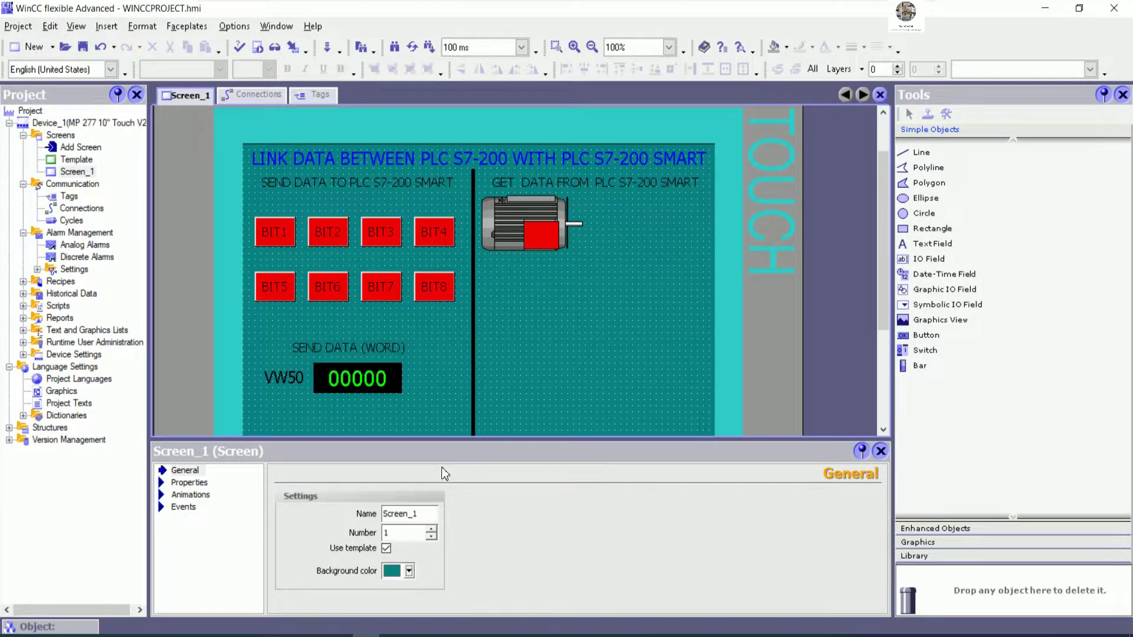
Examine the text colour settings of the VW50, SEND DATA (WORD) and SEND DATA TO PLC S7-200 SMART labels.
left_click(398, 350)
left_click(280, 382)
key("super")
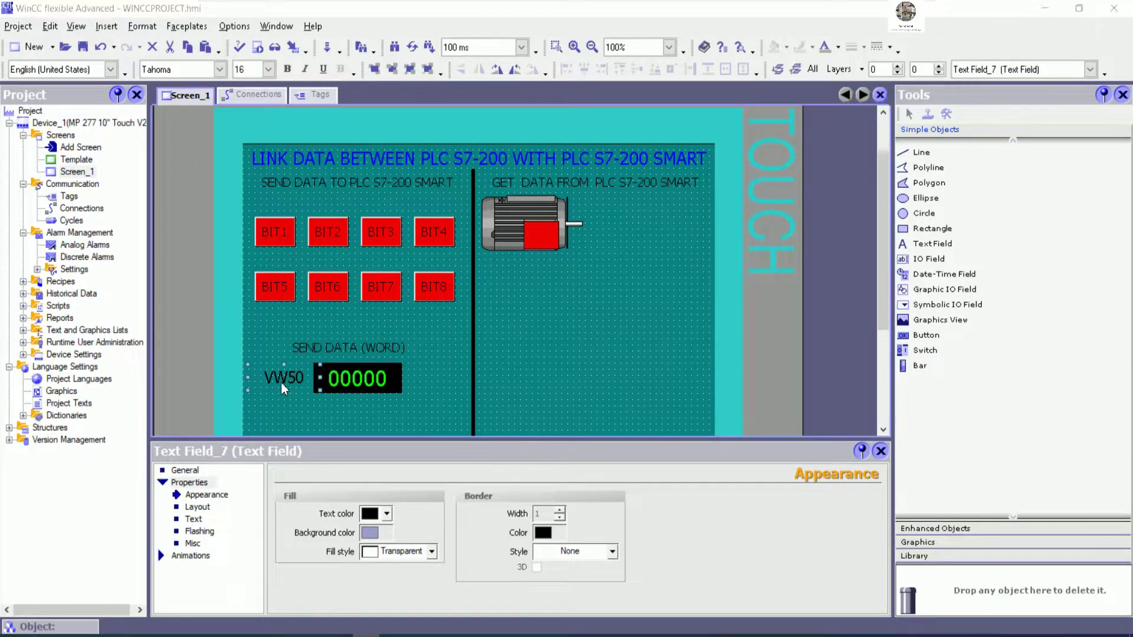
key("super")
left_click(290, 381)
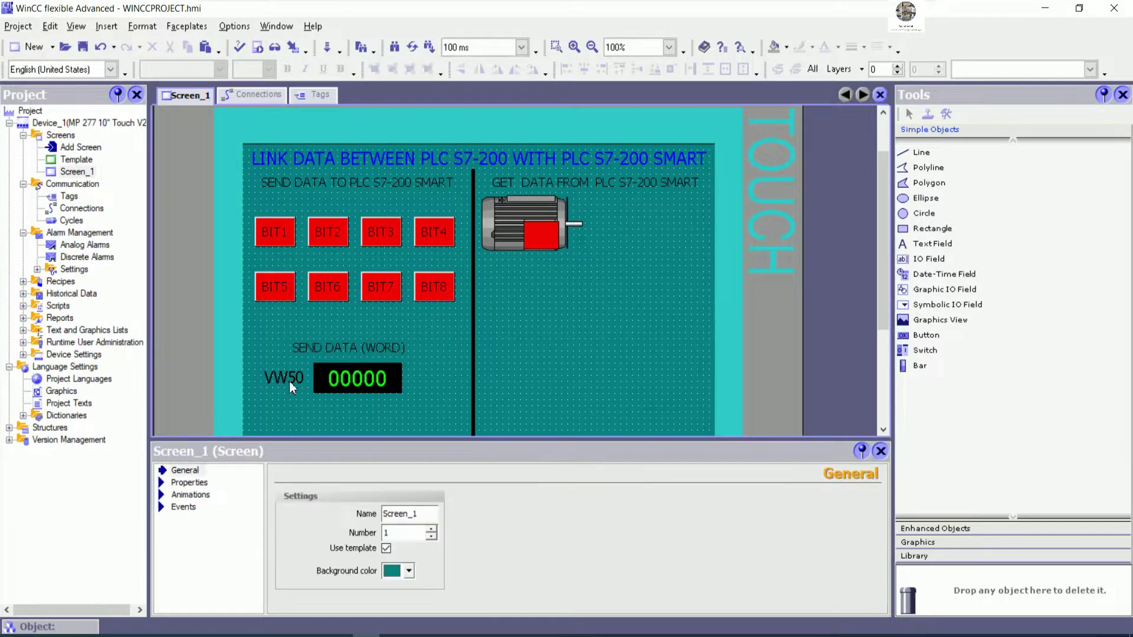
left_click(350, 347)
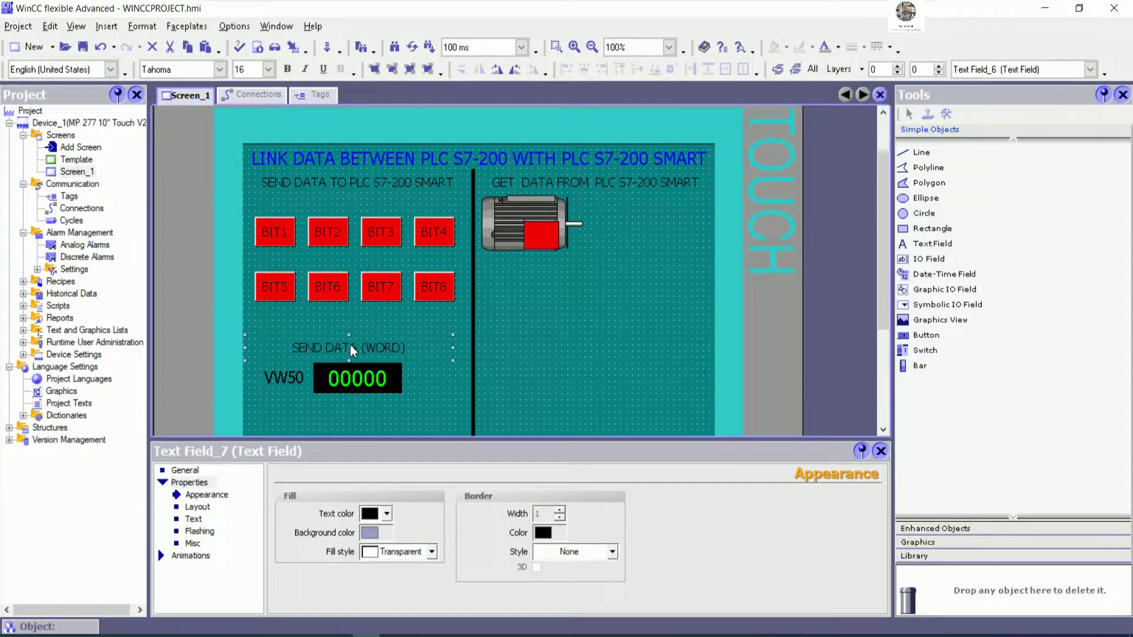
left_click(593, 193)
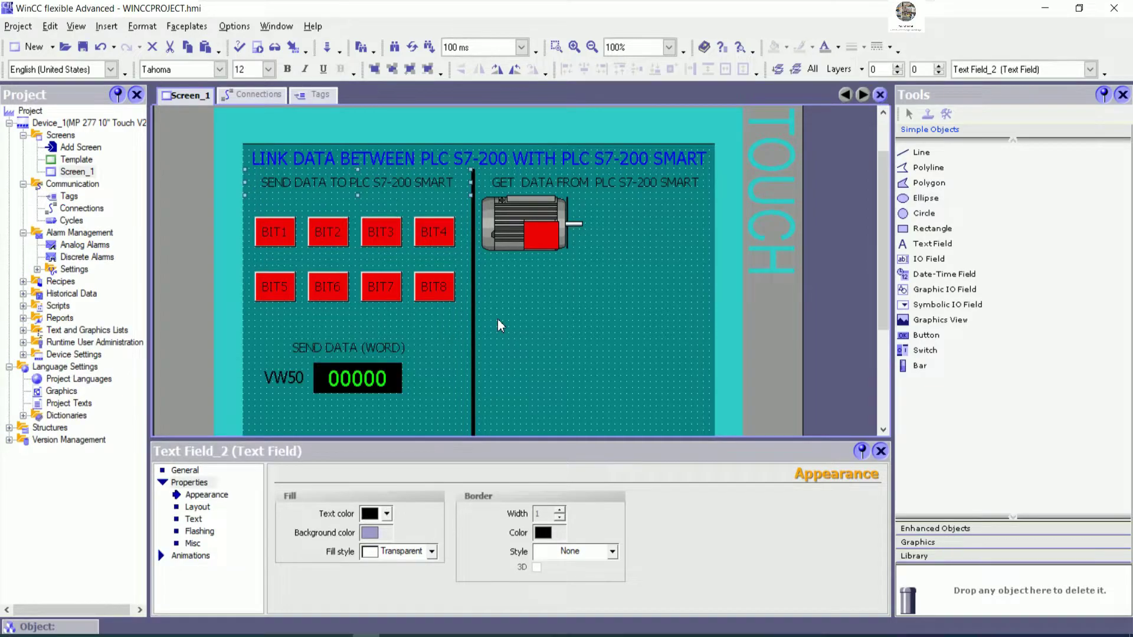
left_click(499, 319)
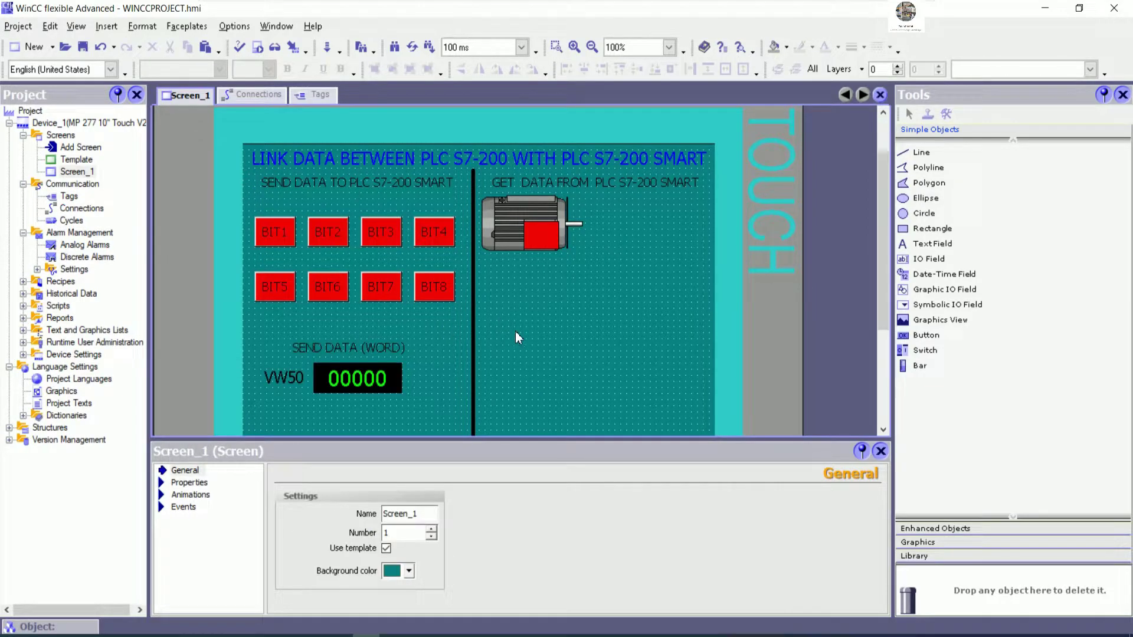
Set the text colour of the VW50 and SEND DATA (WORD) labels, both section headings and the screen title to yellow.
left_click(289, 380)
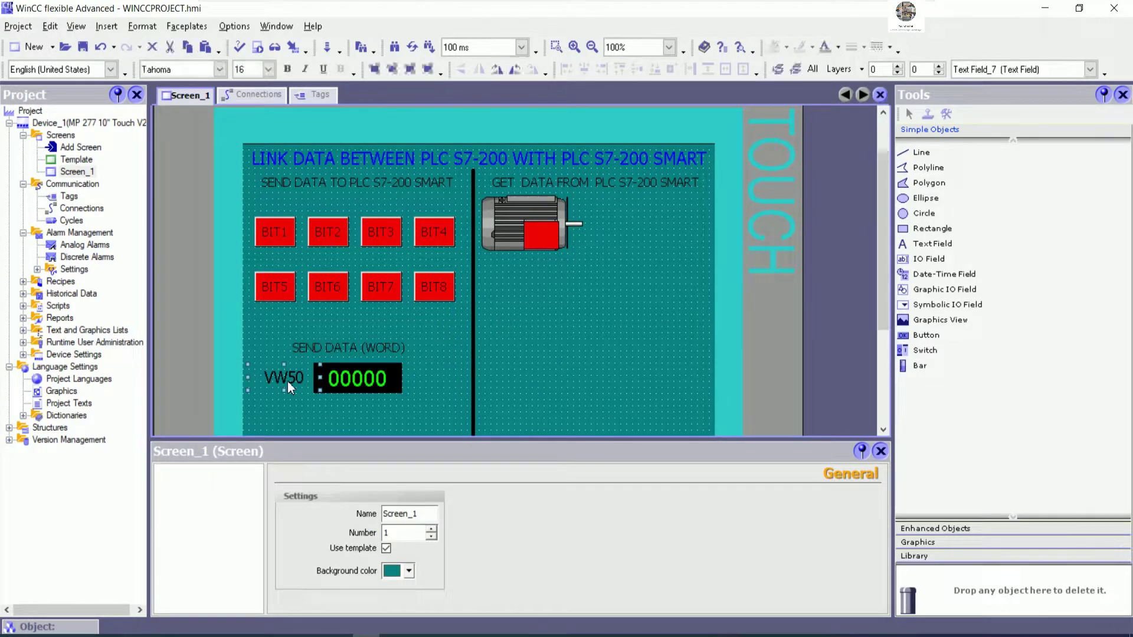
left_click(347, 342, "shift")
left_click(552, 183, "shift")
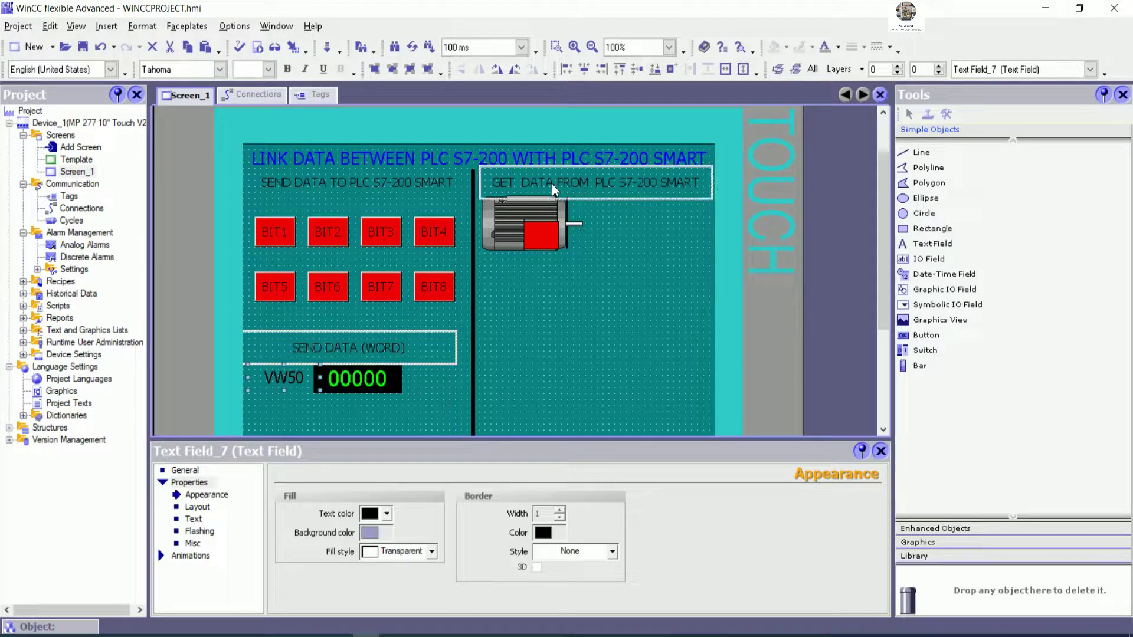
left_click(415, 187, "shift")
left_click(472, 164, "shift")
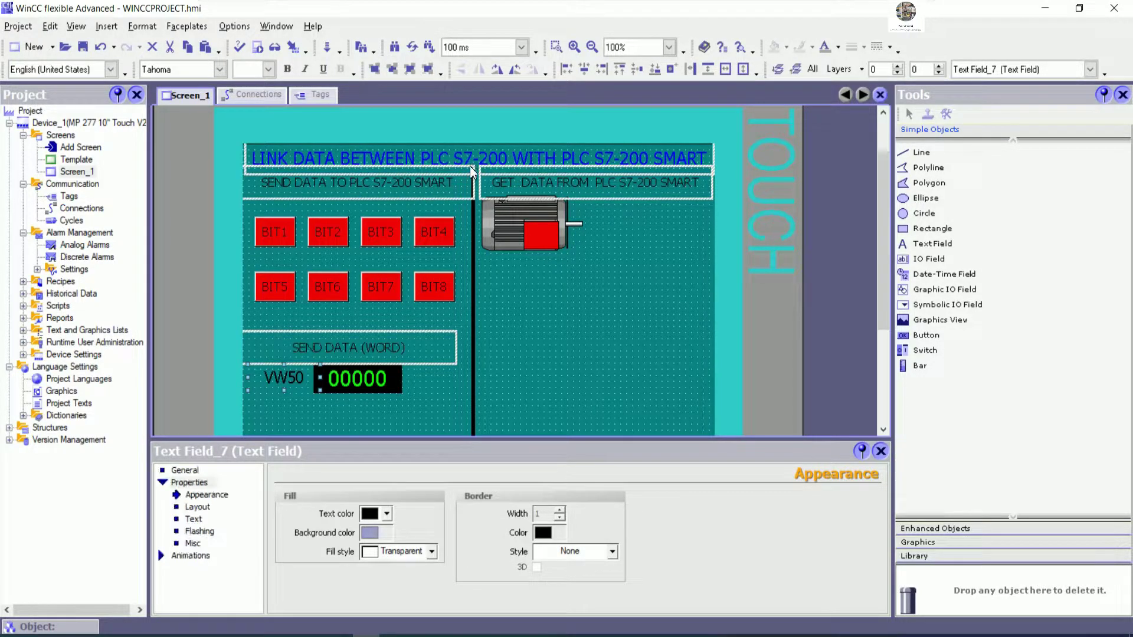
left_click(386, 513)
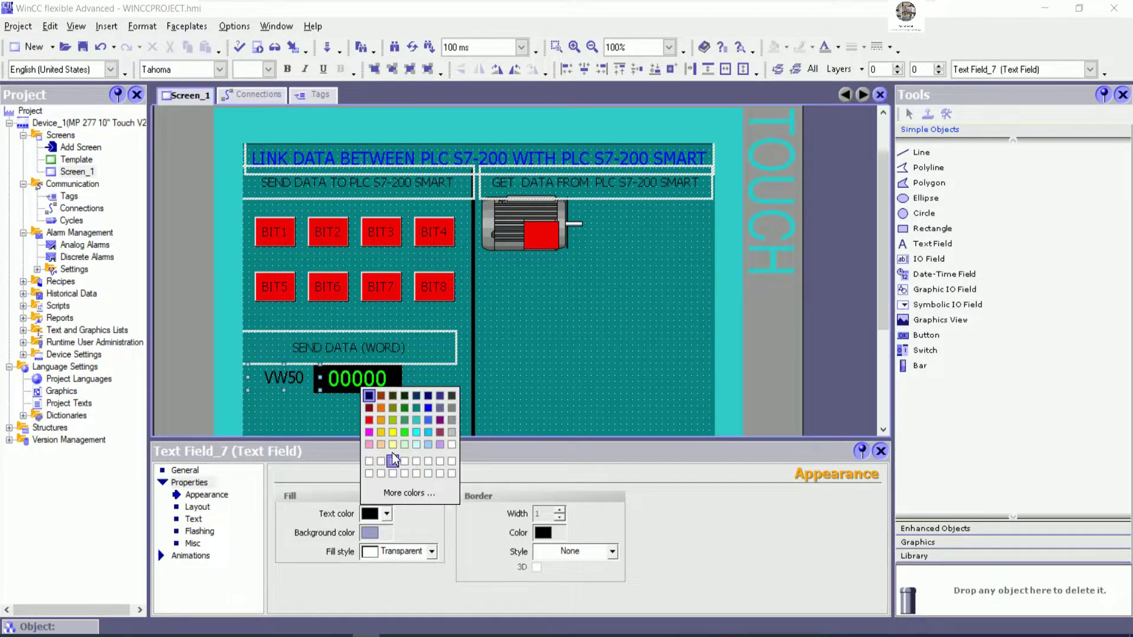
left_click(395, 428)
left_click(556, 323)
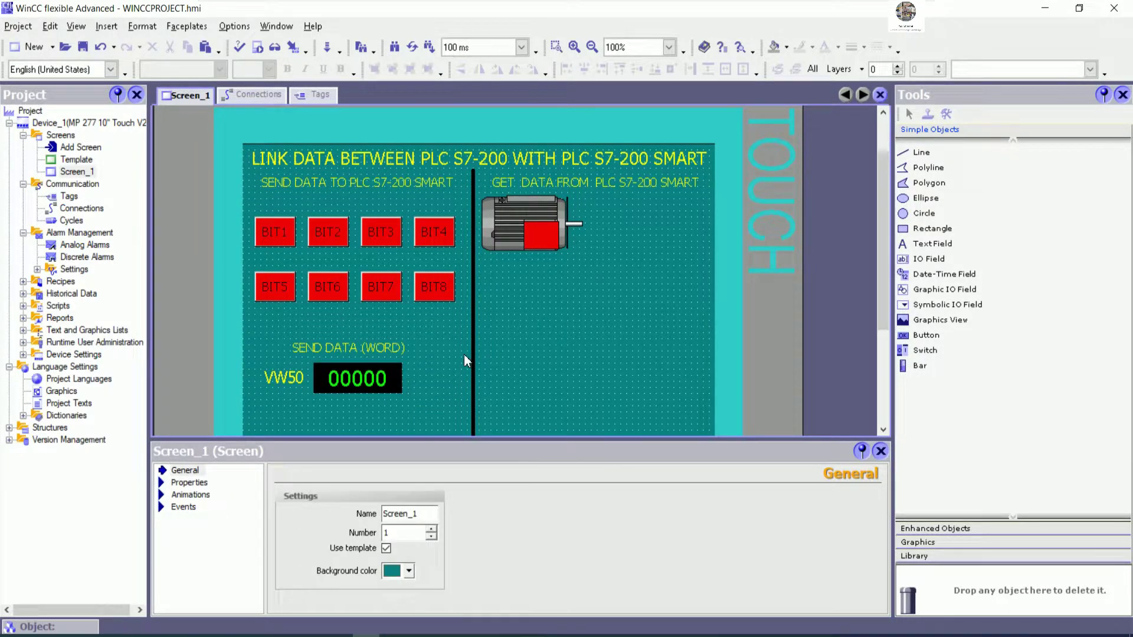
Set the font size of the SEND DATA (WORD) label to 16 pt.
left_click(404, 352)
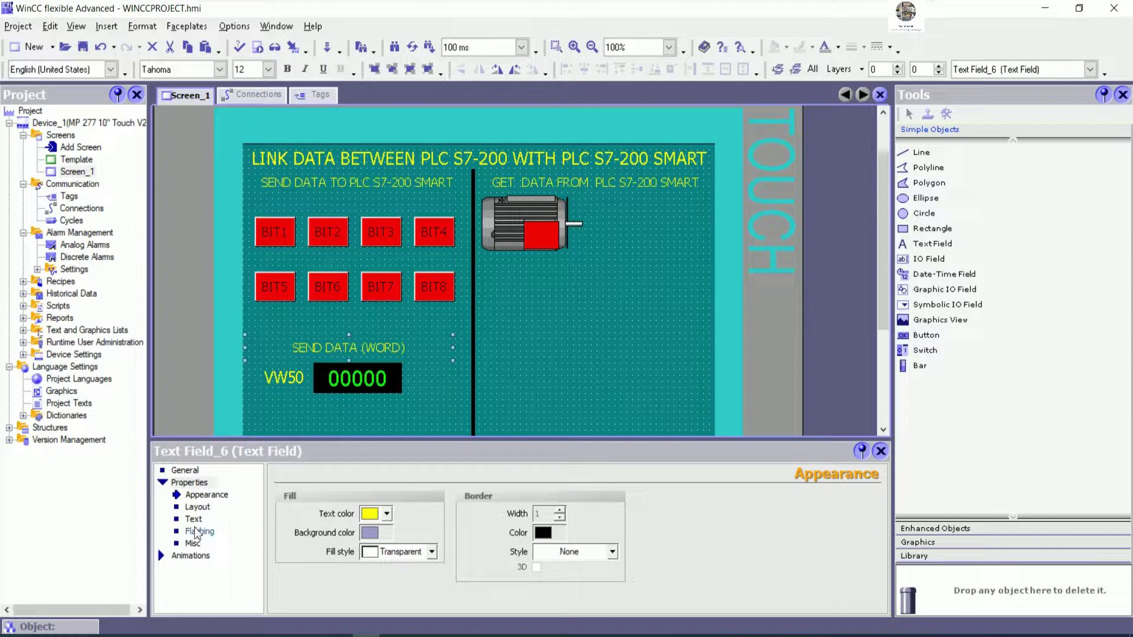
left_click(193, 519)
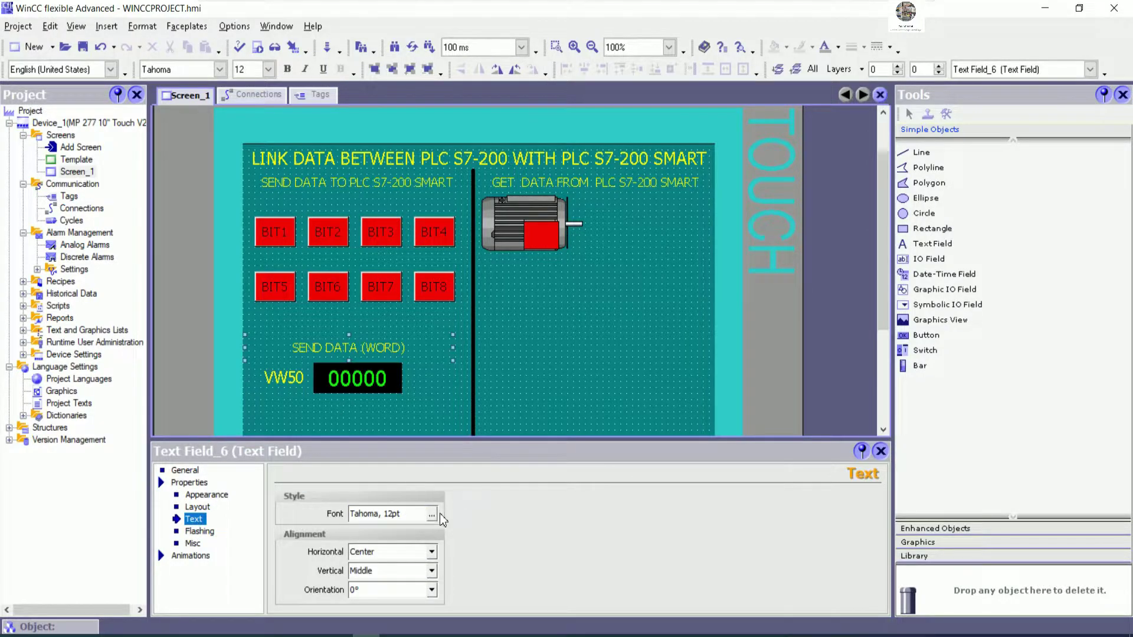
left_click(432, 514)
left_click(607, 309)
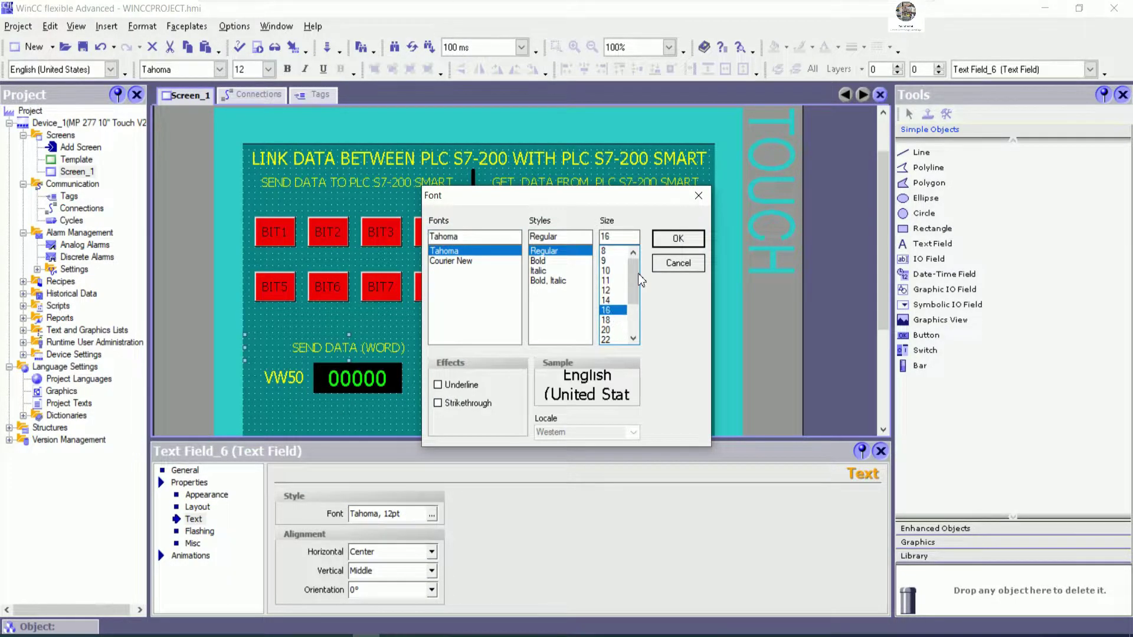
left_click(673, 239)
left_click(589, 325)
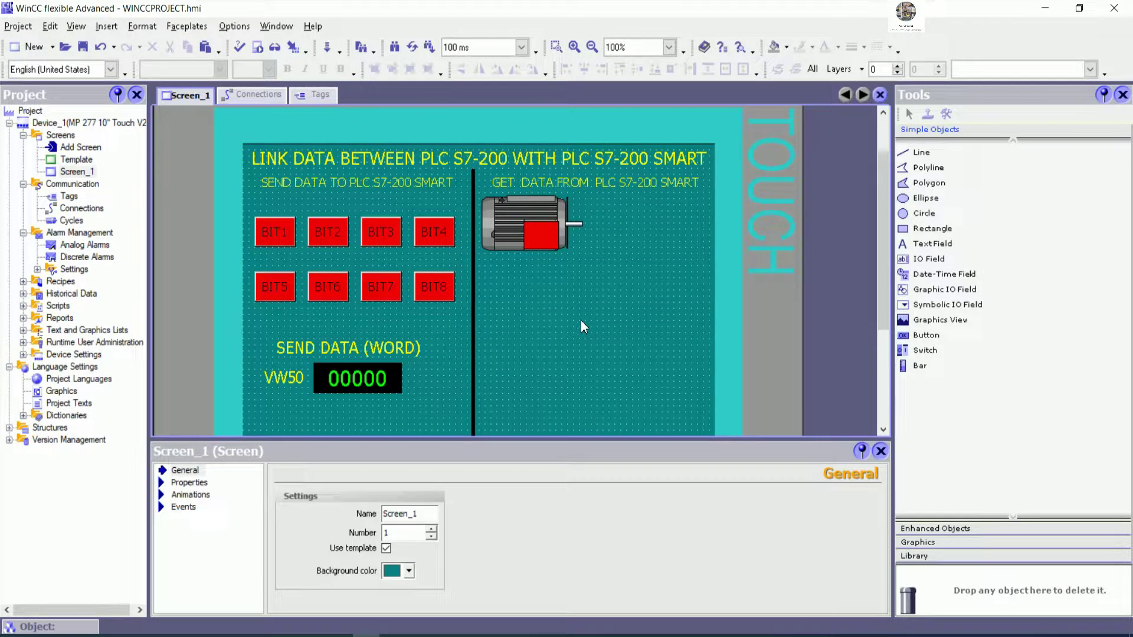
Duplicate the SEND DATA (WORD) label and place the copy below the motor in the get-data section.
right_click(406, 352)
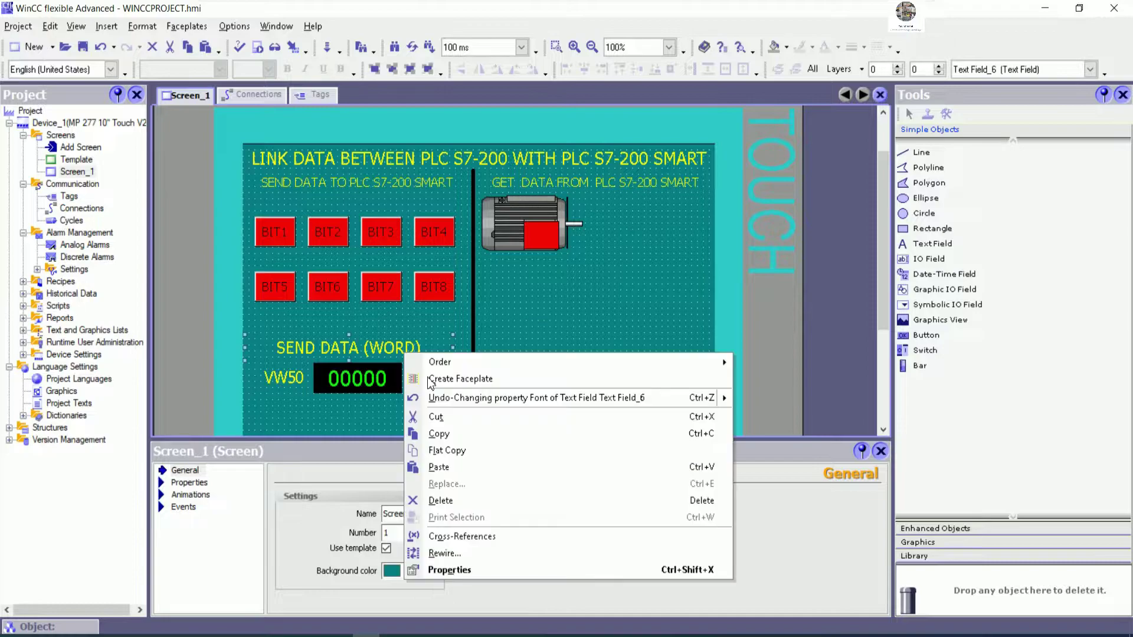
left_click(460, 431)
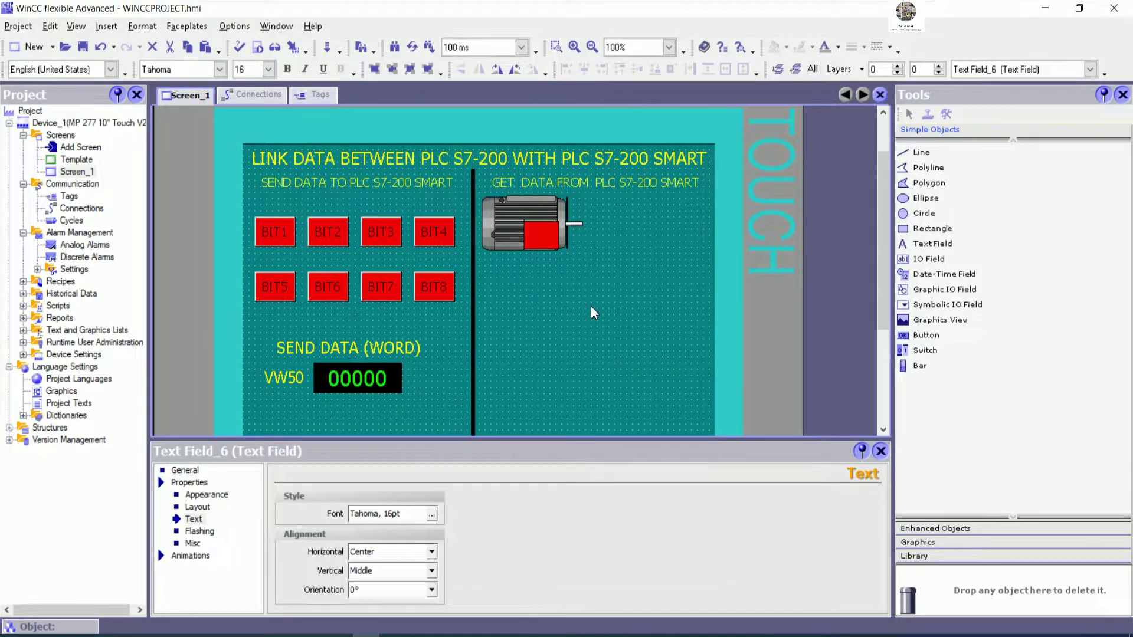
right_click(588, 306)
left_click(625, 385)
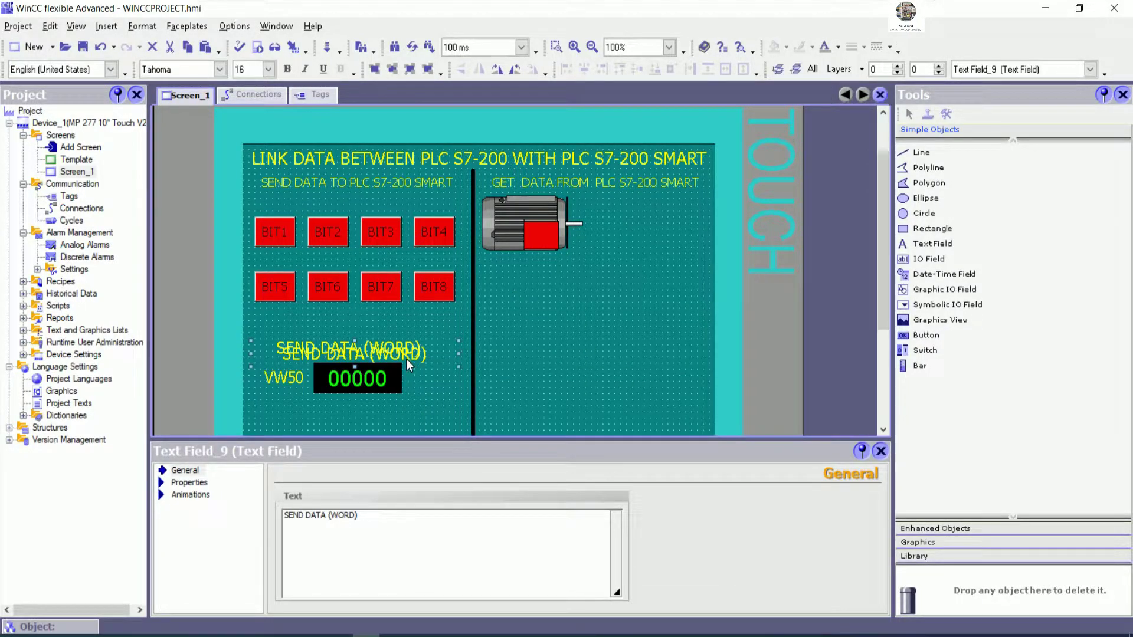
left_click_drag(413, 365, 607, 280)
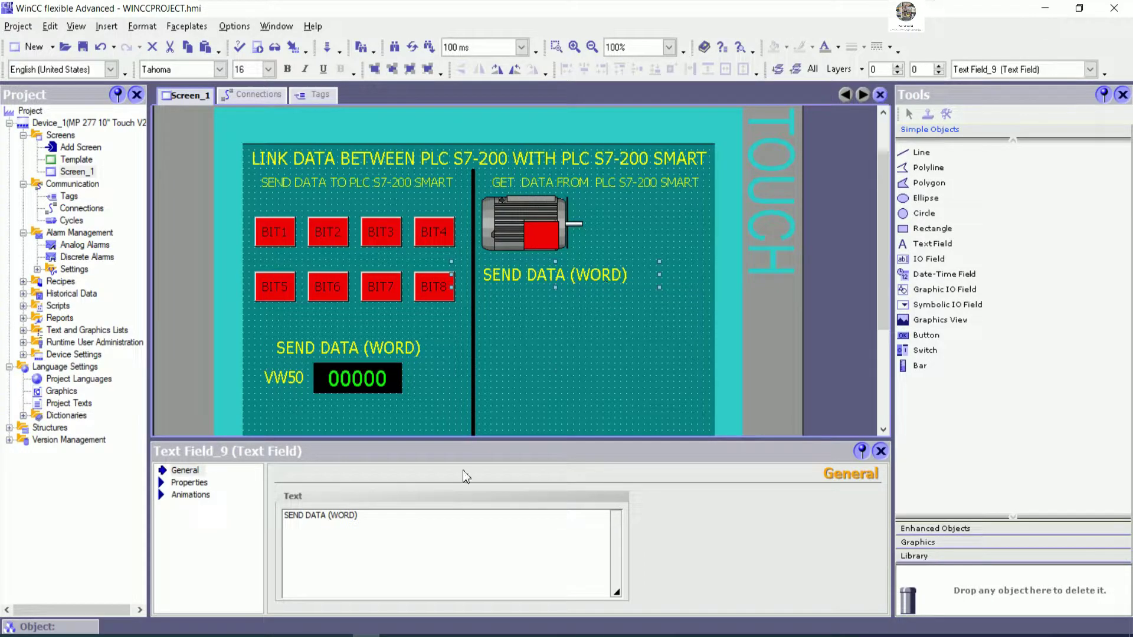
Change the text of the copied label below the motor to MOTOR1.
left_click_drag(361, 516, 242, 525)
type("M")
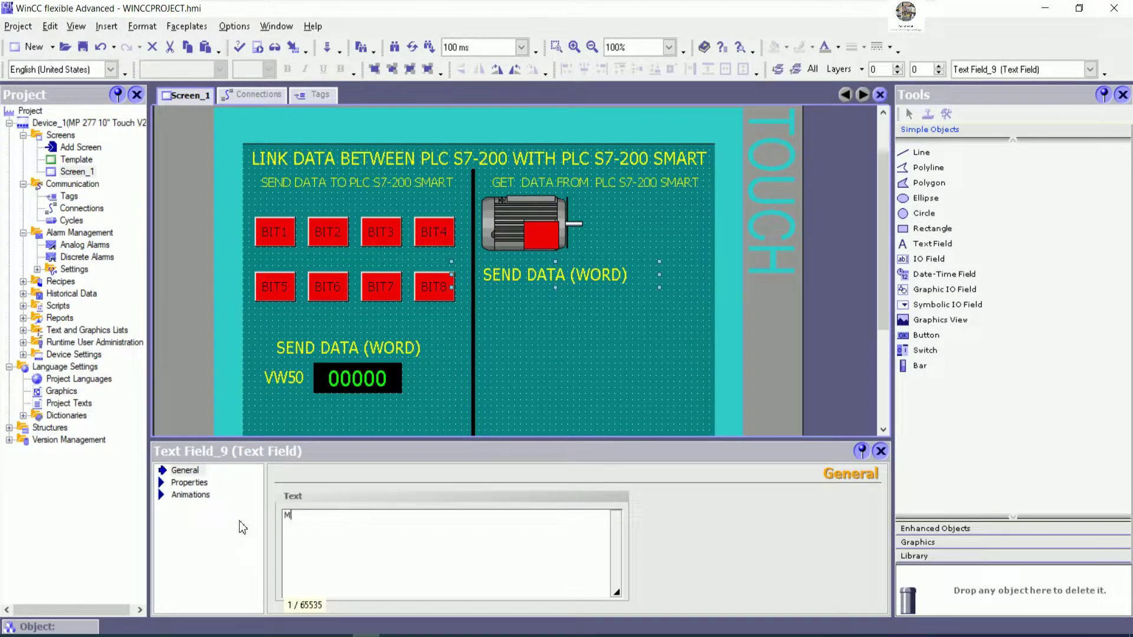
type("OTOR1")
left_click(583, 308)
Narrow the frame of the MOTOR1 label and position the label centred directly beneath the motor.
left_click(660, 287)
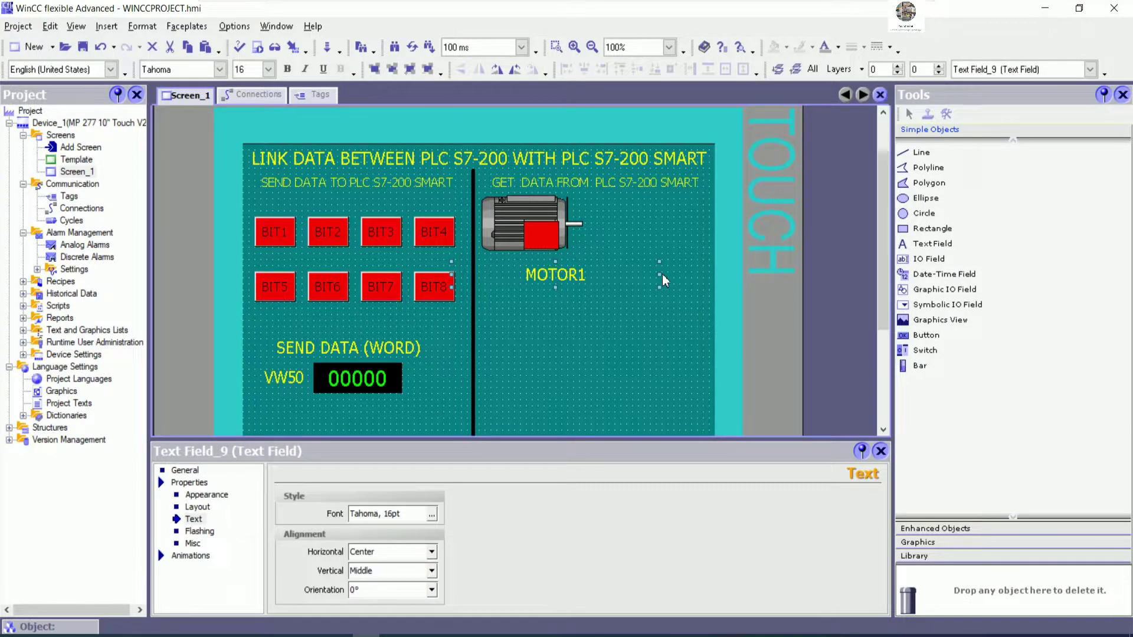
left_click_drag(661, 281, 545, 277)
key("Up")
key("Up")
key("Up")
key("Up")
key("Up")
key("Up")
key("Up")
key("Up")
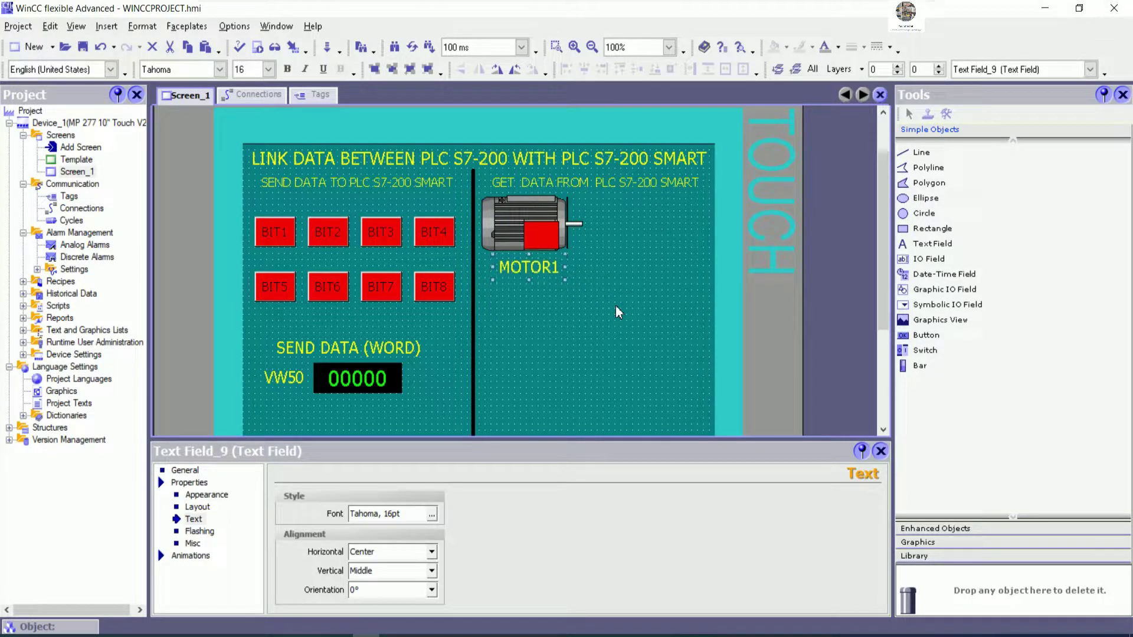
key("Left")
key("Left")
key("Left")
key("Left")
key("Left")
key("Left")
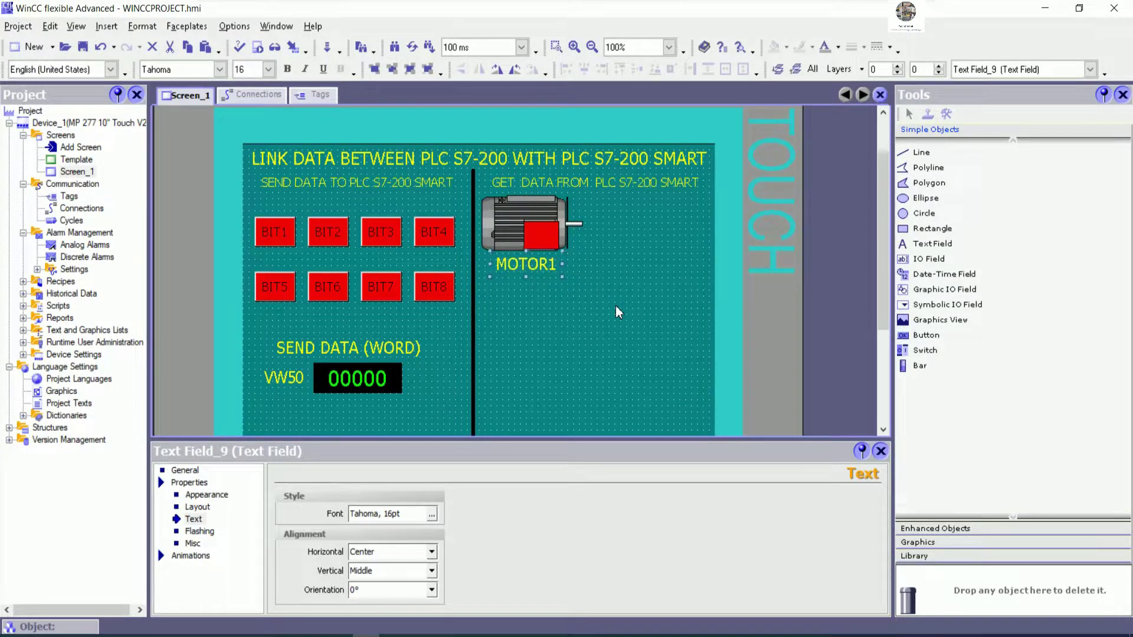
key("Right")
key("Right")
key("Right")
left_click(637, 324)
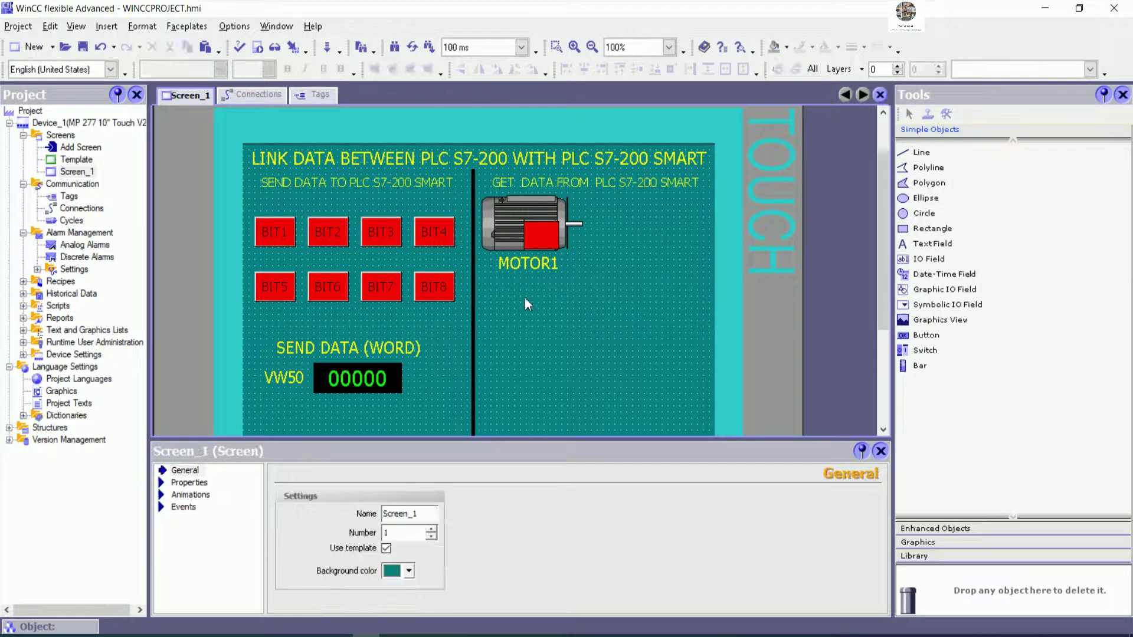
Set the text colour of the MOTOR1 label to white.
left_click(533, 269)
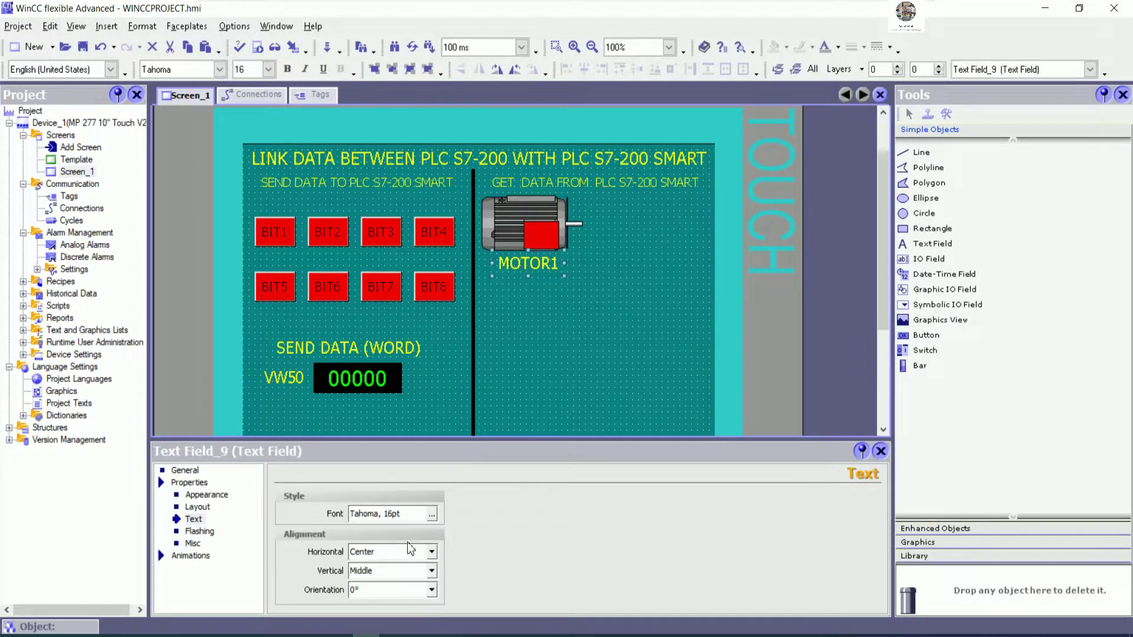
left_click(201, 508)
left_click(204, 494)
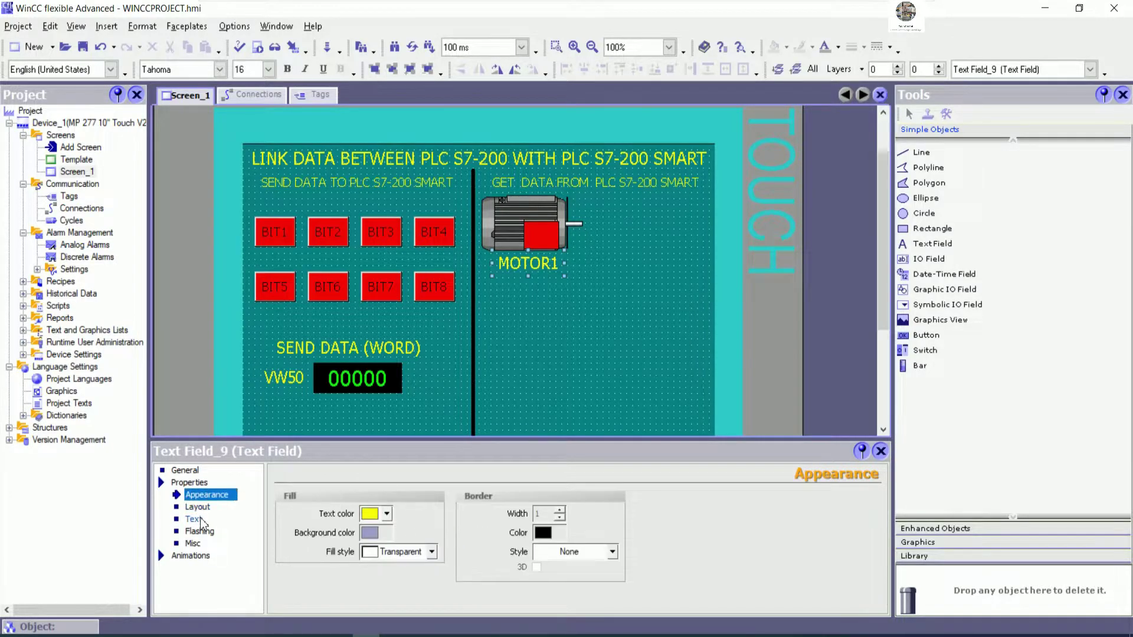
left_click(386, 514)
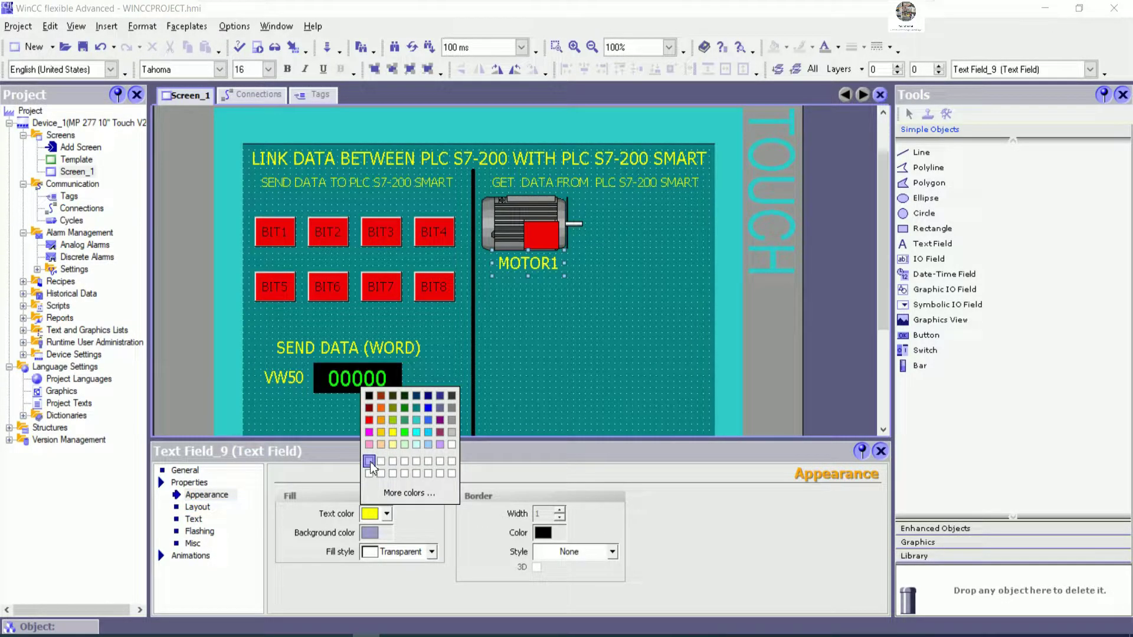
left_click(370, 460)
left_click(592, 345)
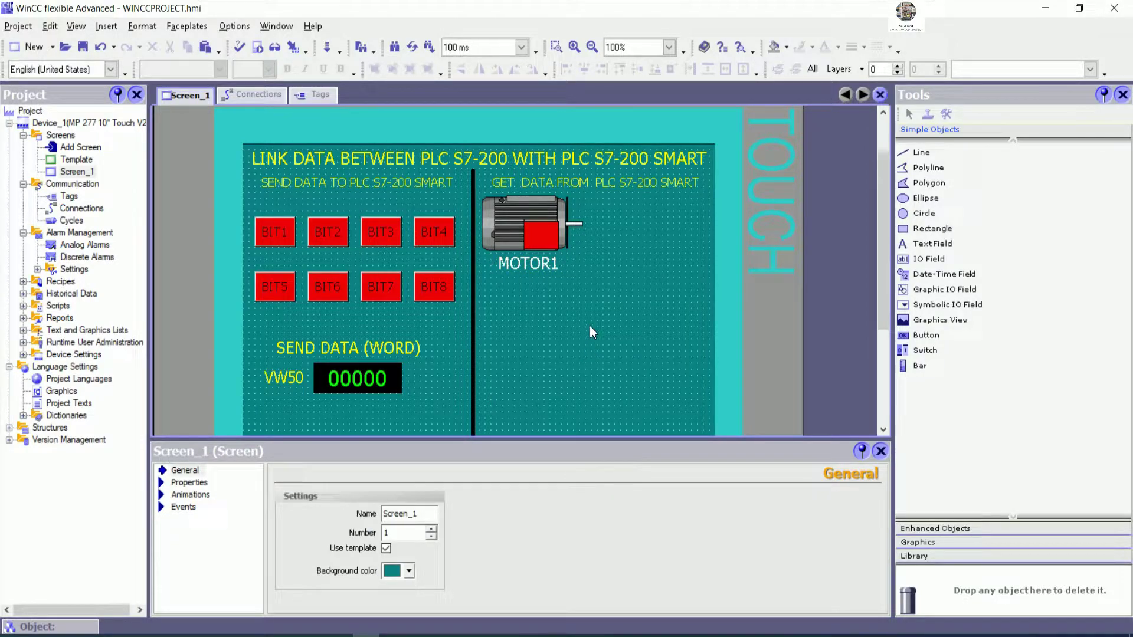
Duplicate the motor with its red rectangle and MOTOR1 label, and place the copy beside the original on its right.
left_click(541, 268)
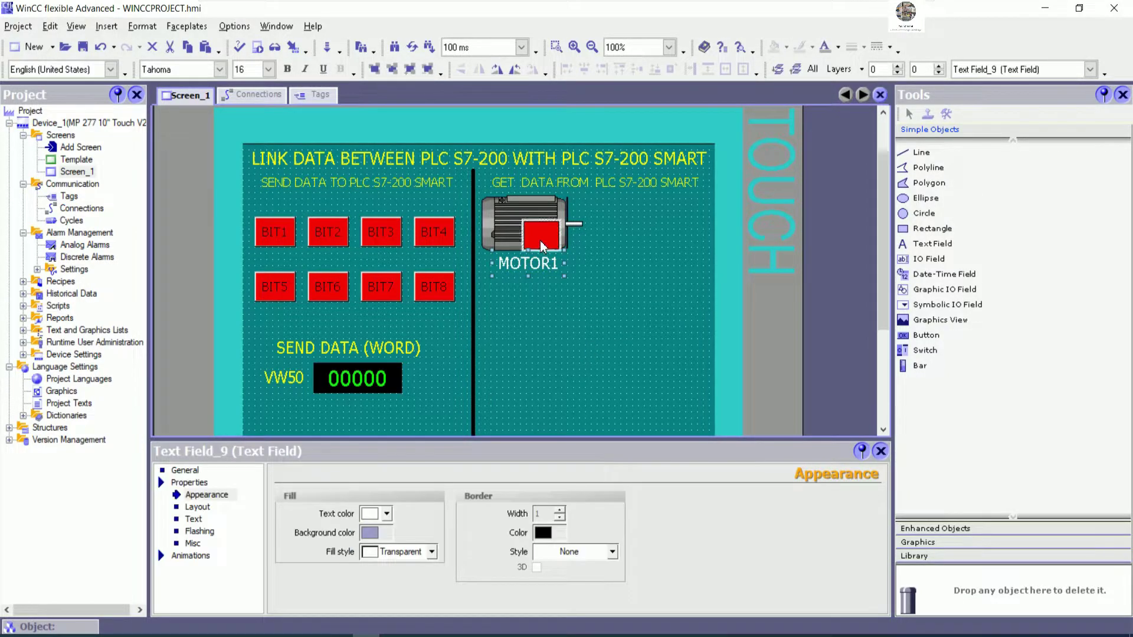
left_click(491, 228, "shift")
right_click(491, 229)
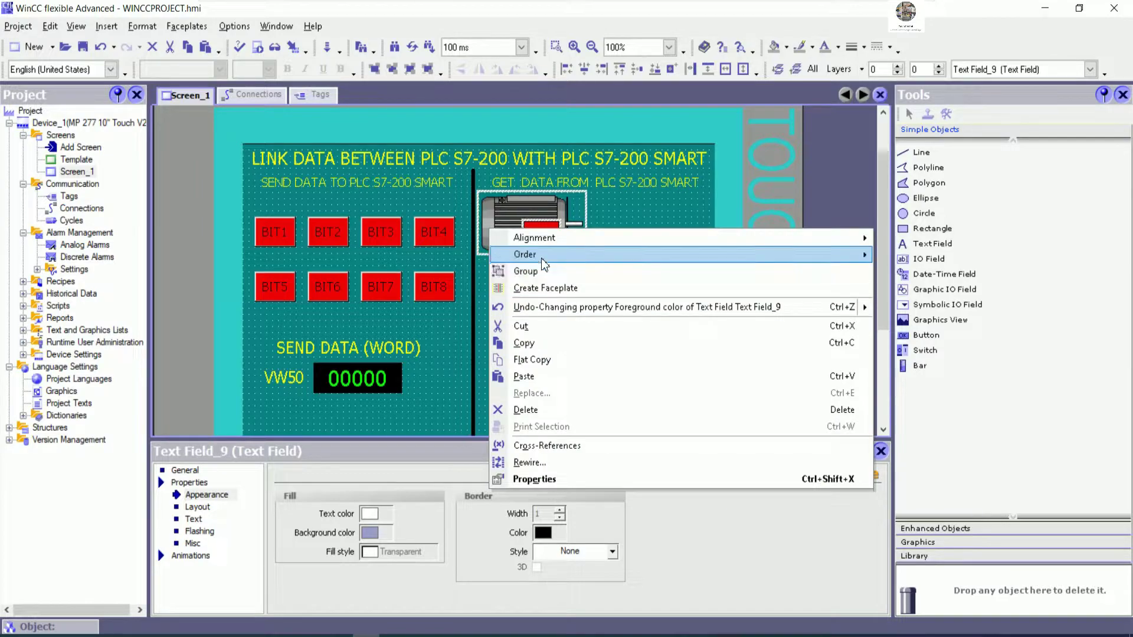
left_click(566, 344)
right_click(617, 230)
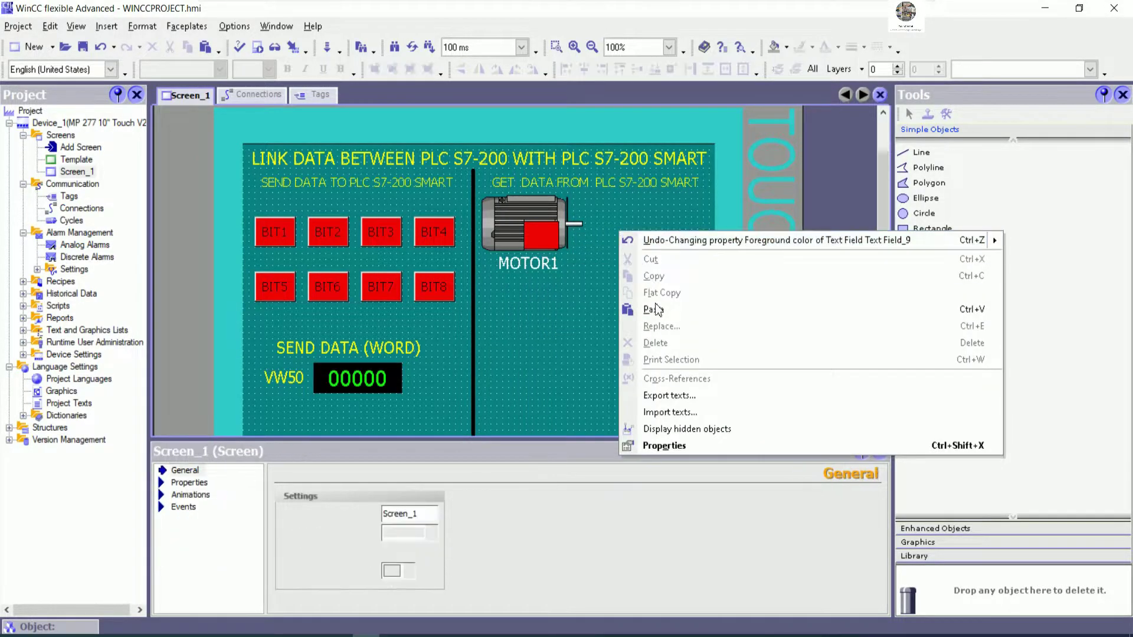
left_click(649, 311)
left_click_drag(558, 250, 662, 239)
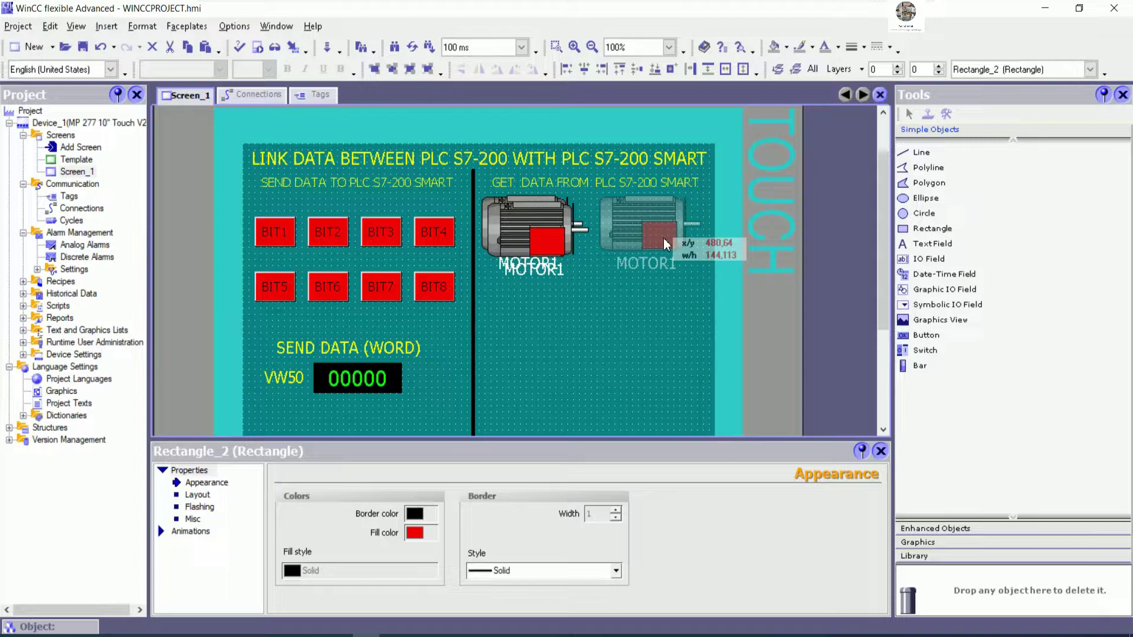
left_click(639, 345)
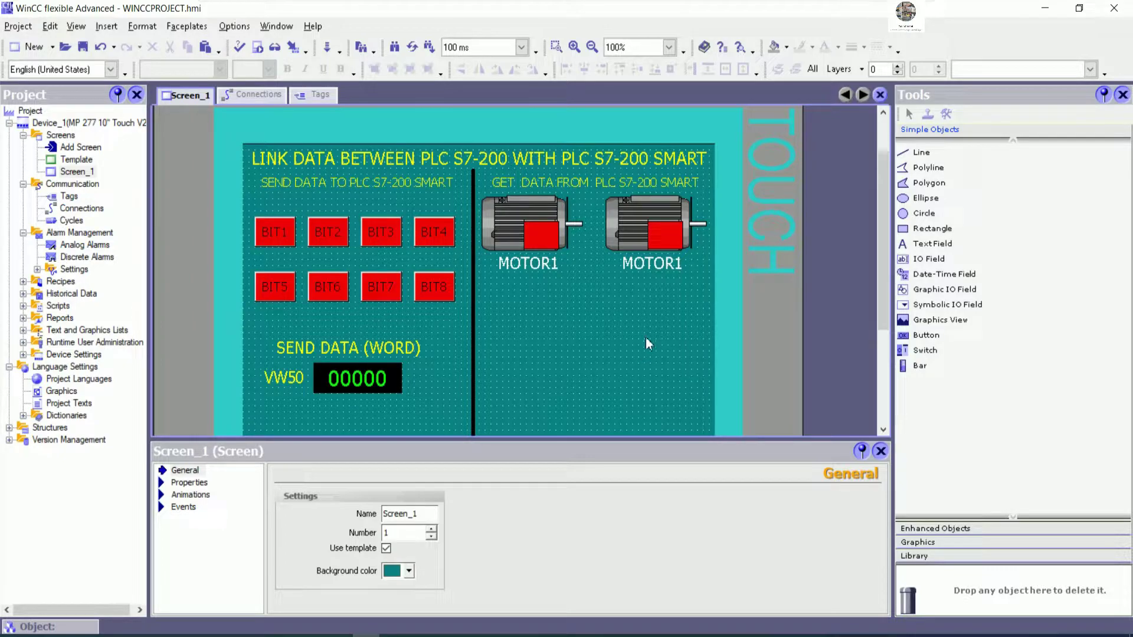
Duplicate both motors together with their red rectangles and MOTOR1 labels.
left_click(537, 263)
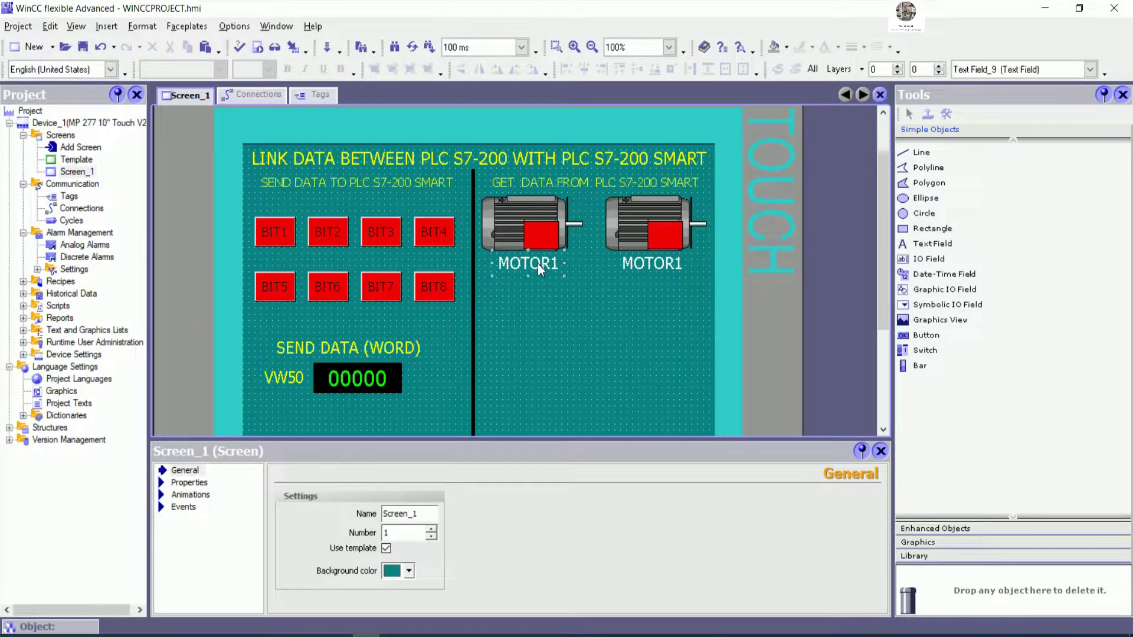
left_click(542, 235, "shift")
left_click(502, 233, "shift")
left_click(670, 245, "shift")
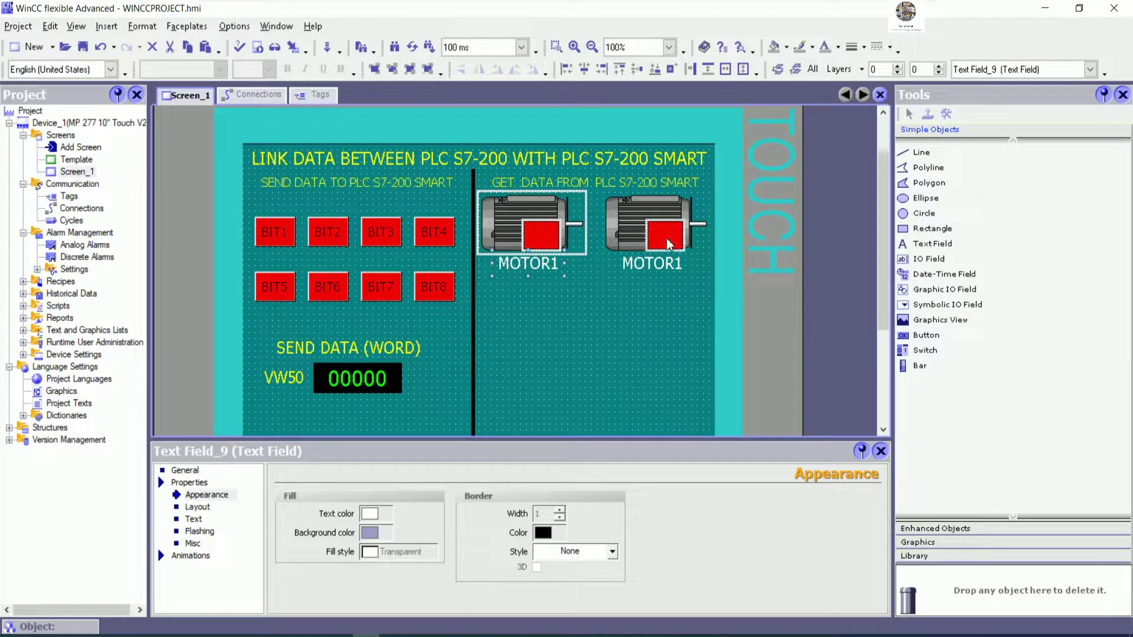
left_click(627, 237, "shift")
left_click(634, 268, "shift")
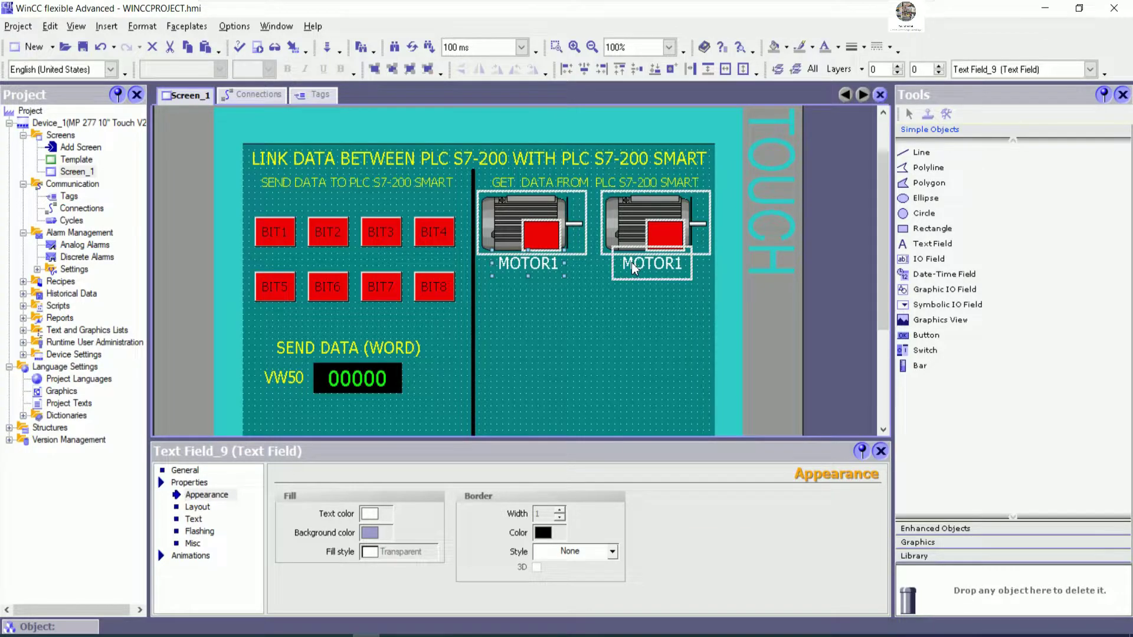
right_click(632, 269)
left_click(661, 378)
right_click(604, 307)
left_click(640, 387)
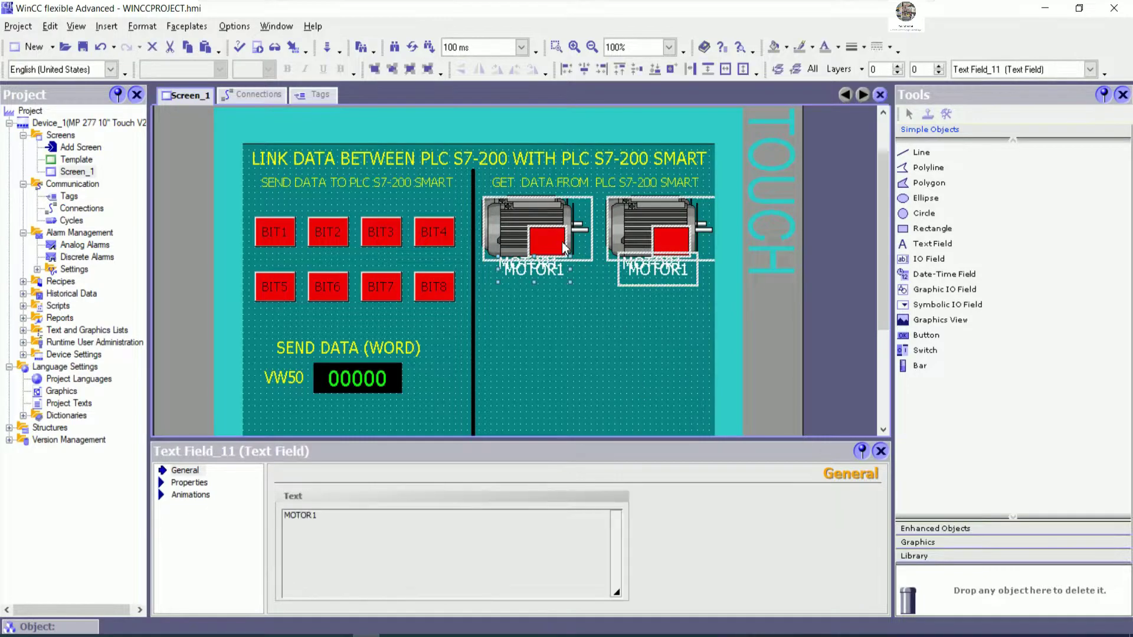
Place the duplicated pair of motors with their red rectangles and labels beneath the first row, lined up with the motors above.
left_click_drag(563, 247, 556, 310)
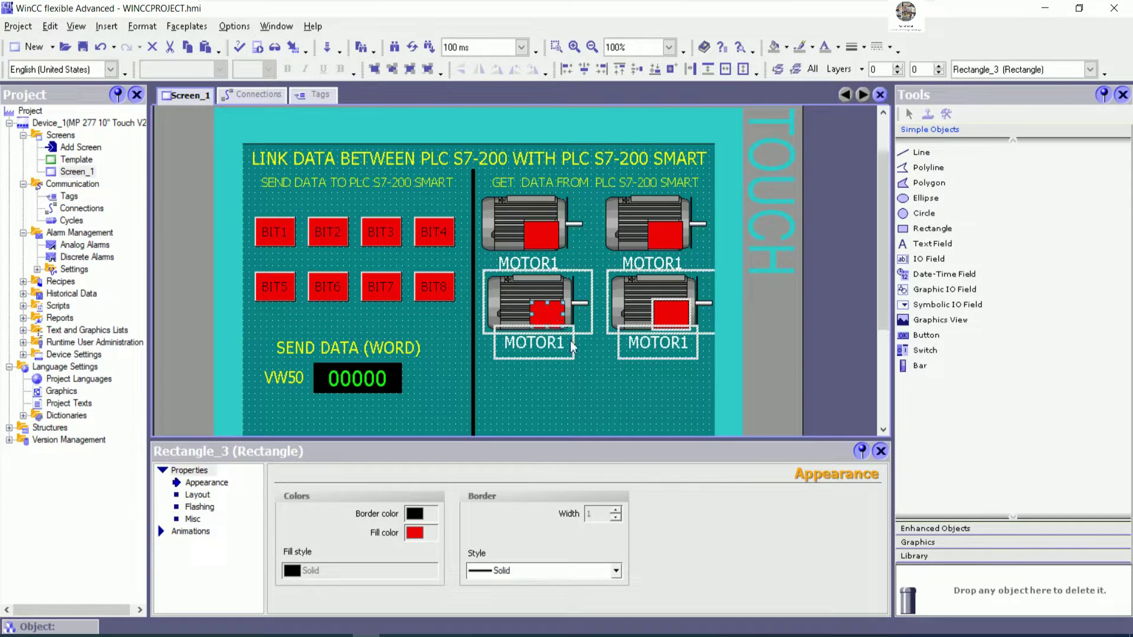
key("Down")
key("Down")
key("Down")
key("Down")
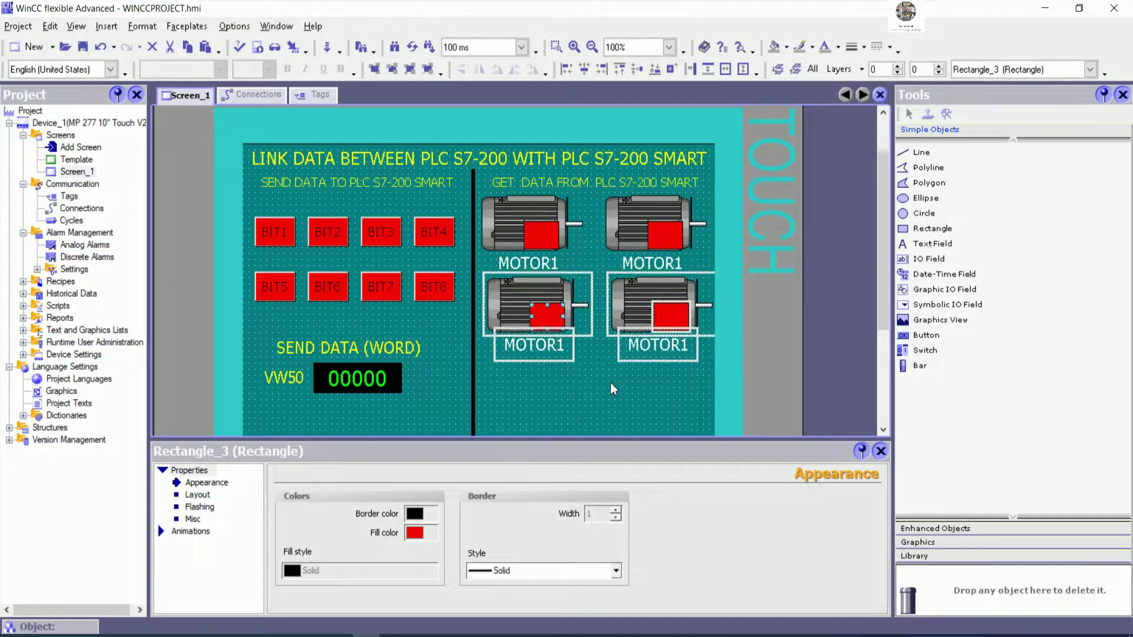
scroll(612, 388, "down", 3)
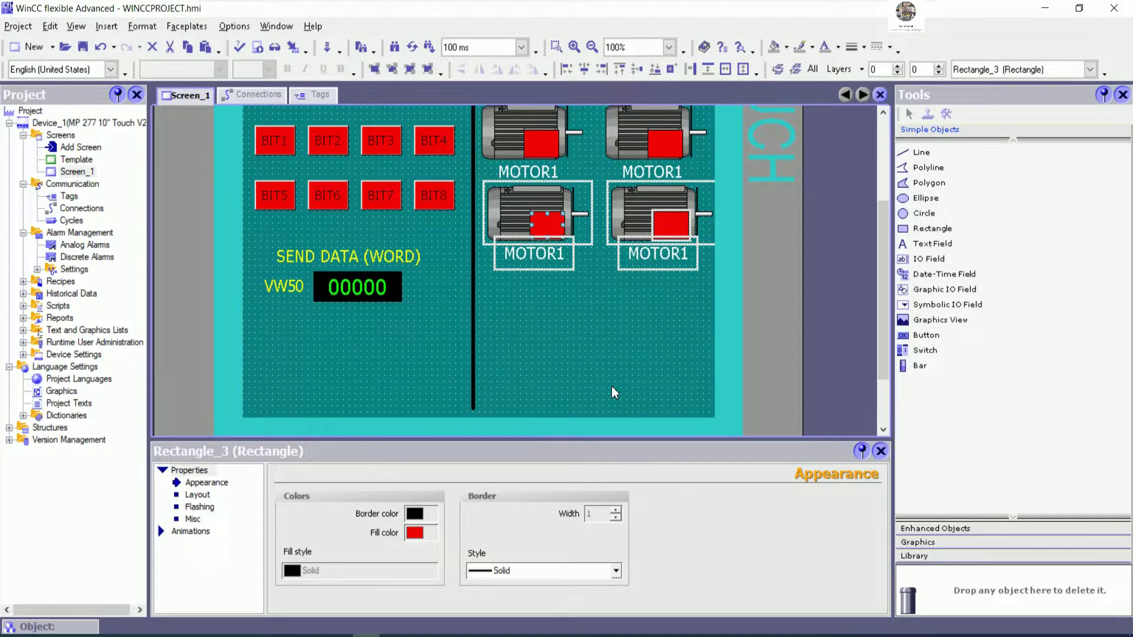
key("Left")
key("Left")
key("Left")
key("Left")
key("Left")
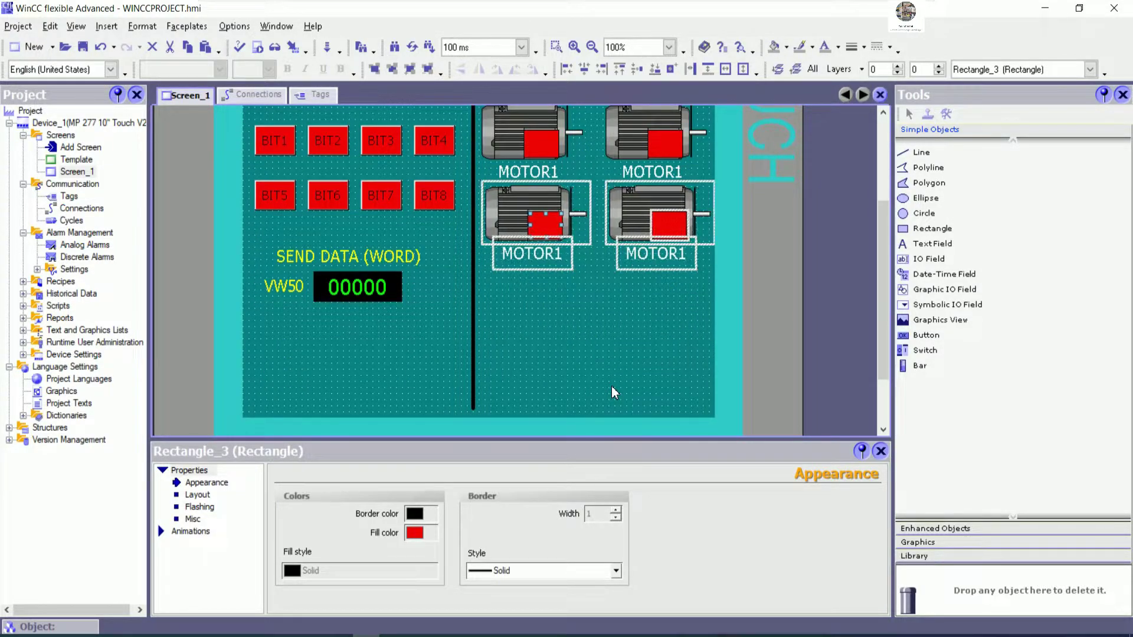
key("Left")
key("Left")
key("Left")
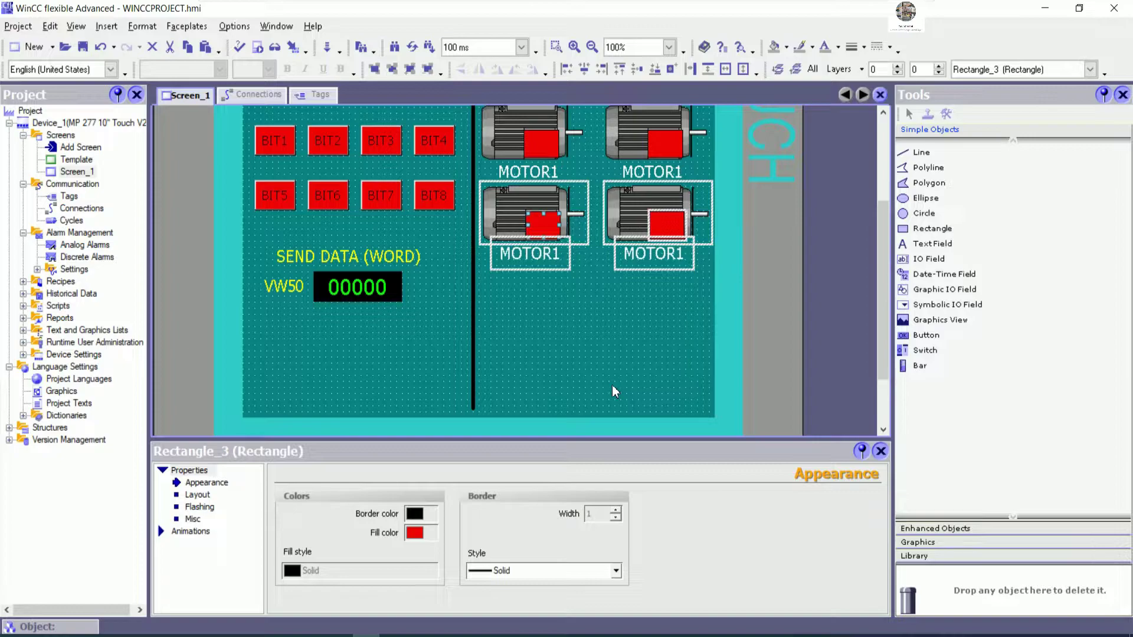
left_click(620, 366)
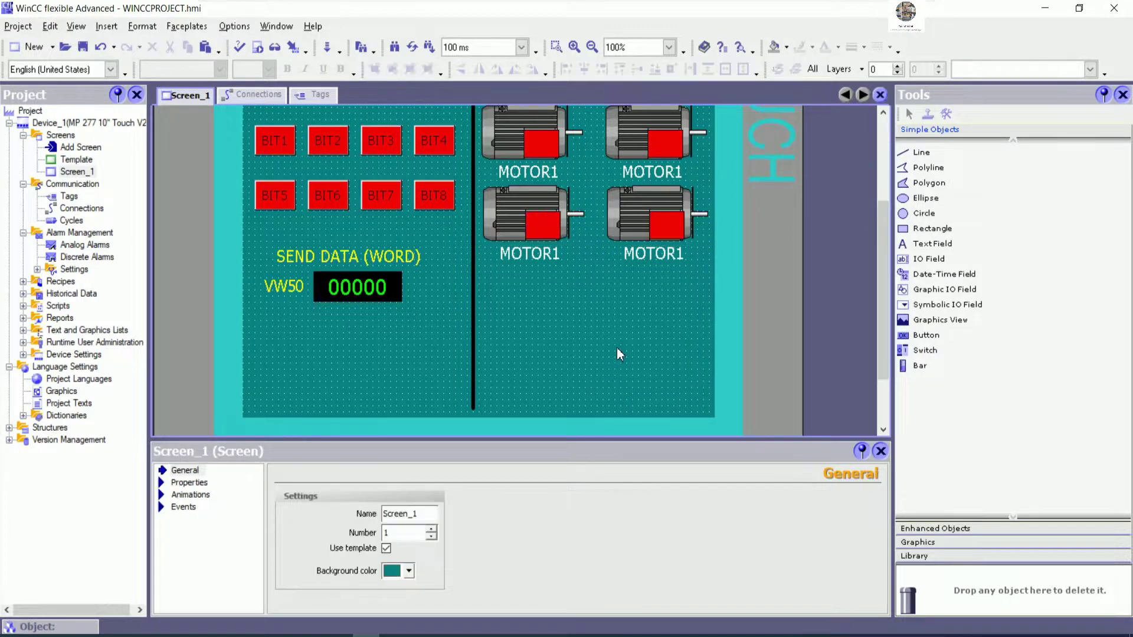
Try duplicating all four motors with their rectangles and labels to add two more rows below, and delete the copies.
scroll(615, 343, "down", 3)
scroll(618, 348, "up", 3)
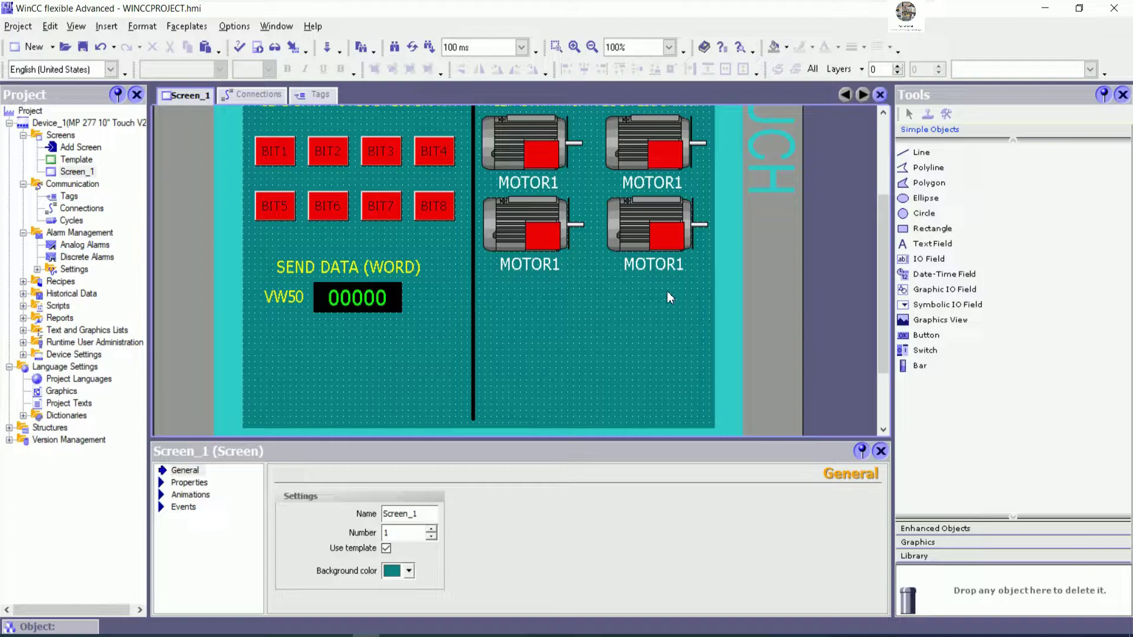
left_click(649, 271)
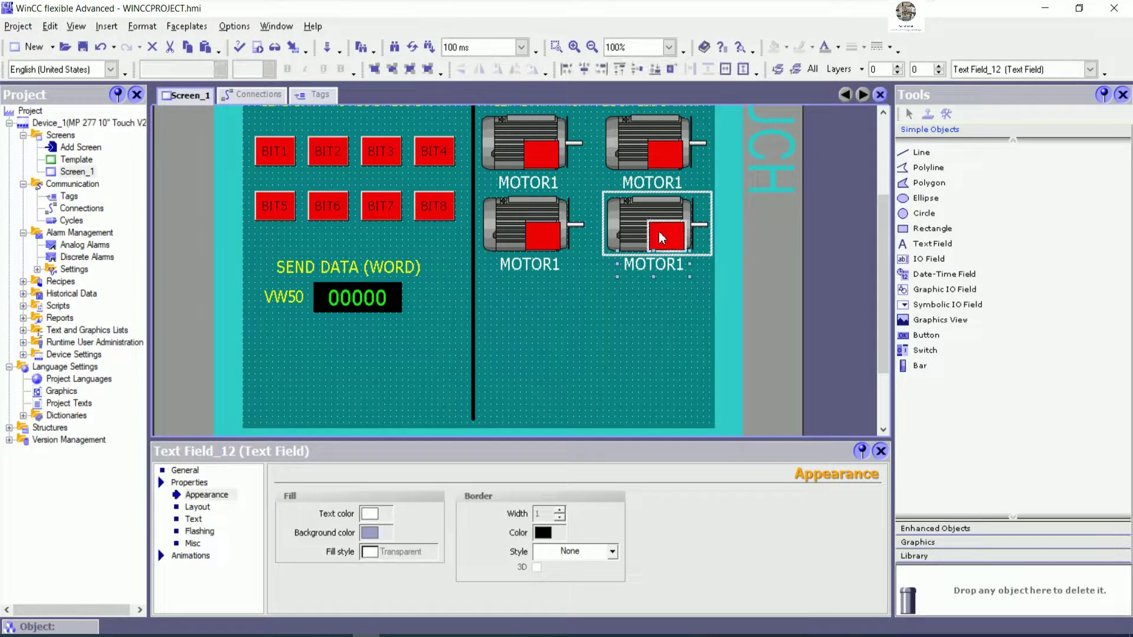
left_click(529, 264, "ctrl")
left_click(508, 223, "ctrl")
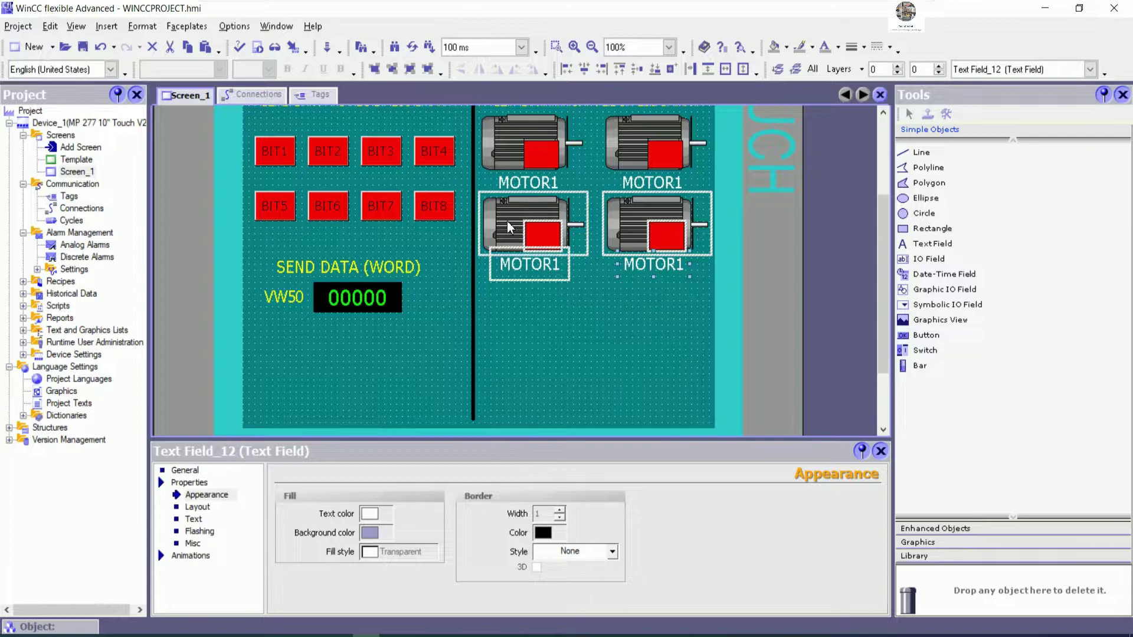
left_click(529, 186, "ctrl")
left_click(503, 150, "ctrl")
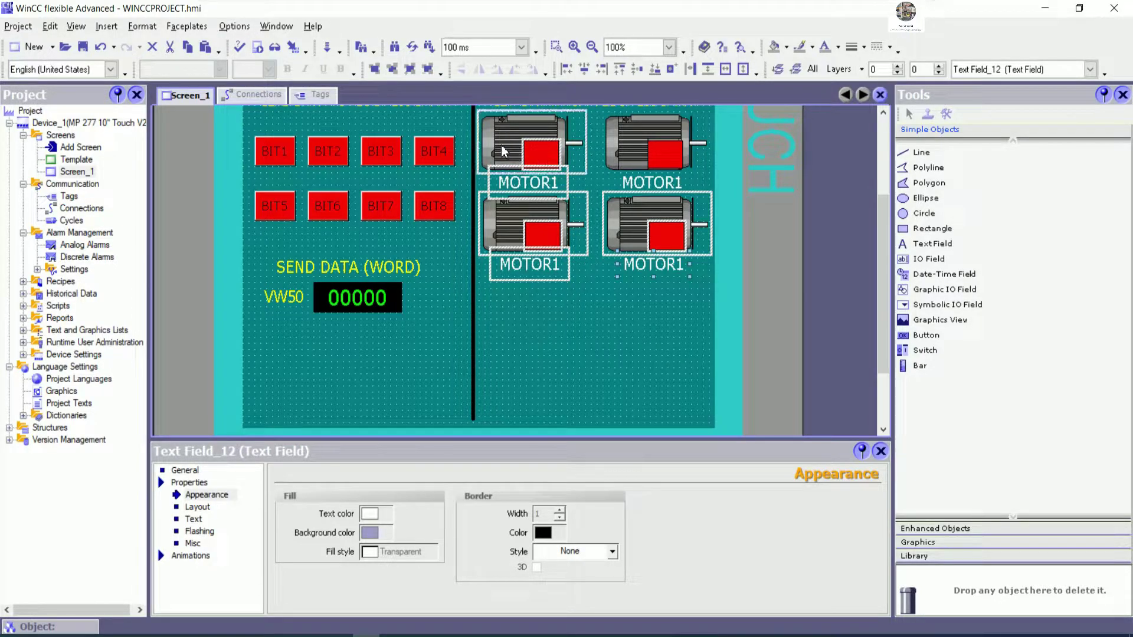
left_click(650, 183, "ctrl")
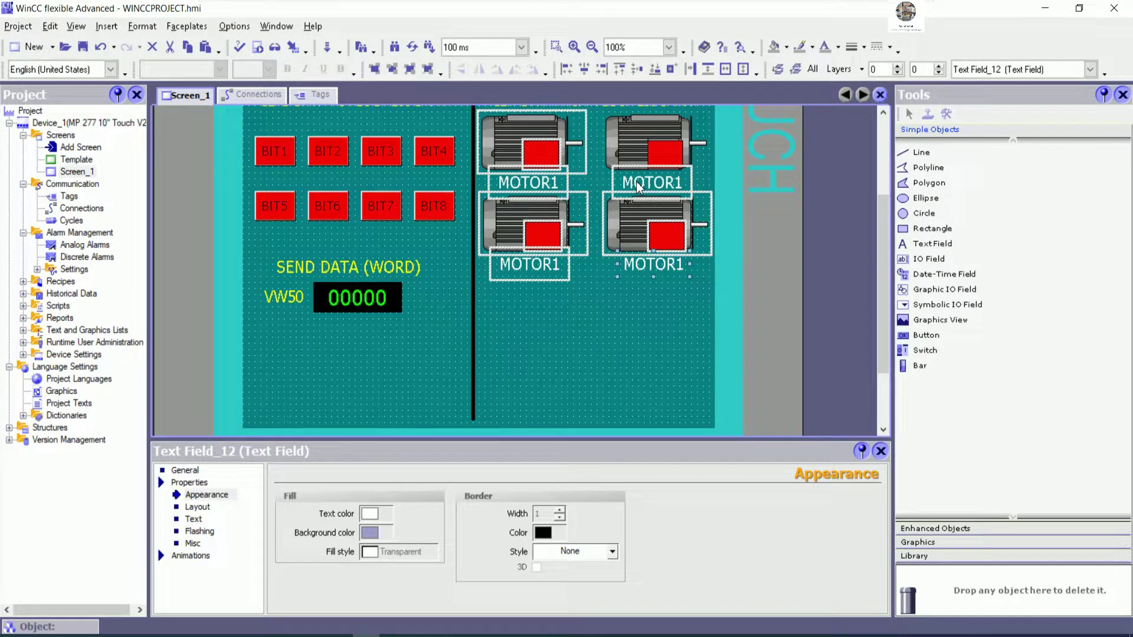
left_click(618, 143, "ctrl")
right_click(619, 143)
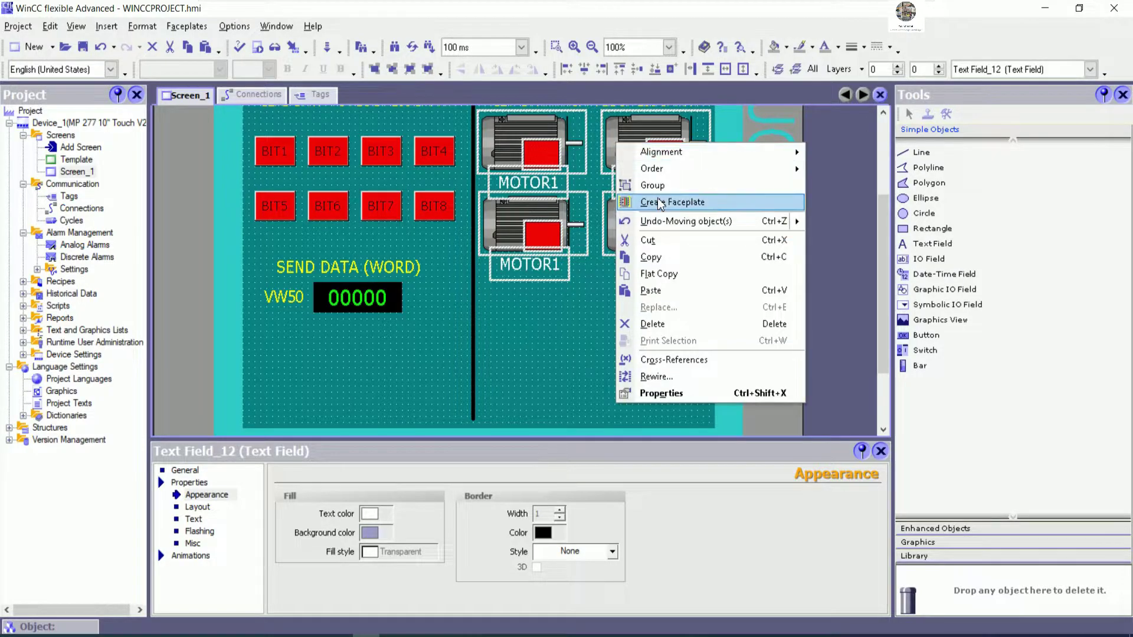
left_click(651, 257)
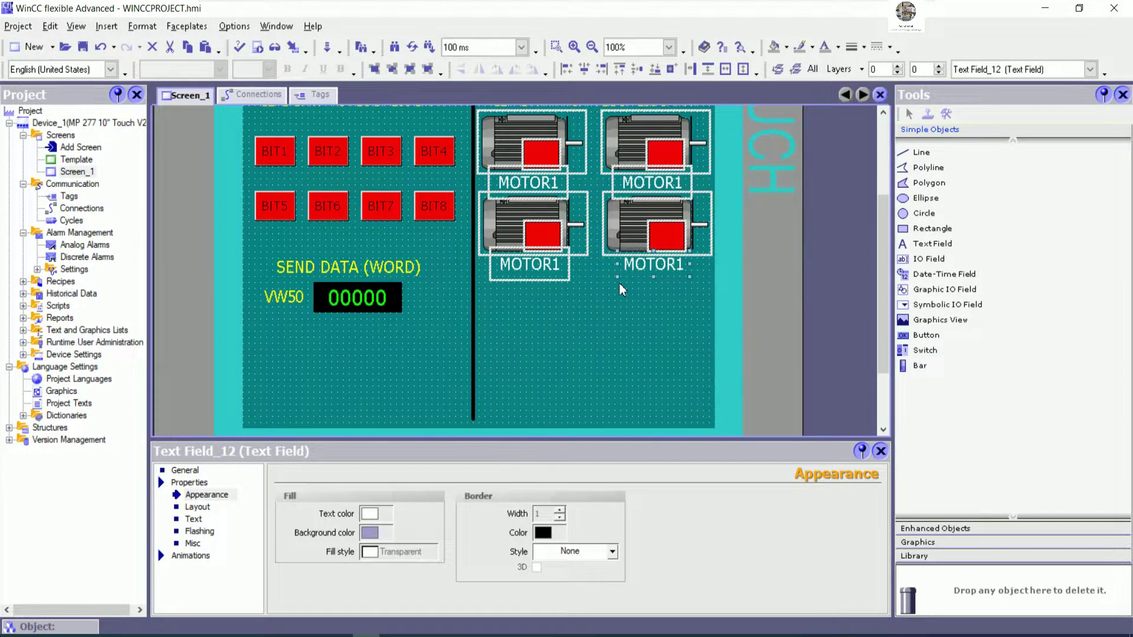
right_click(593, 309)
left_click(631, 386)
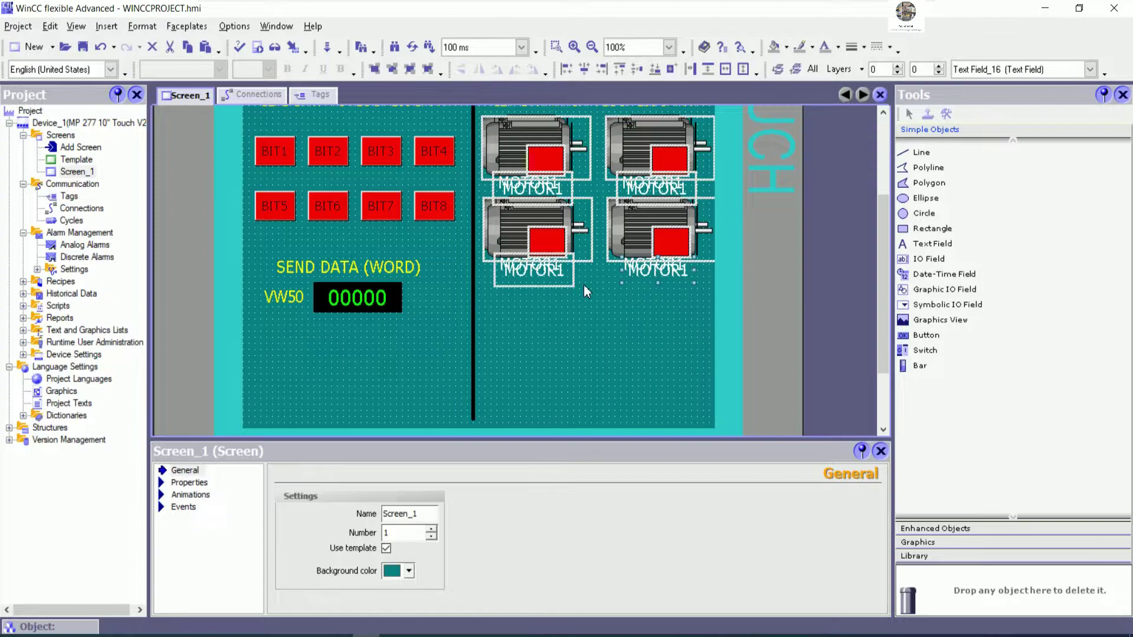
left_click_drag(558, 241, 561, 385)
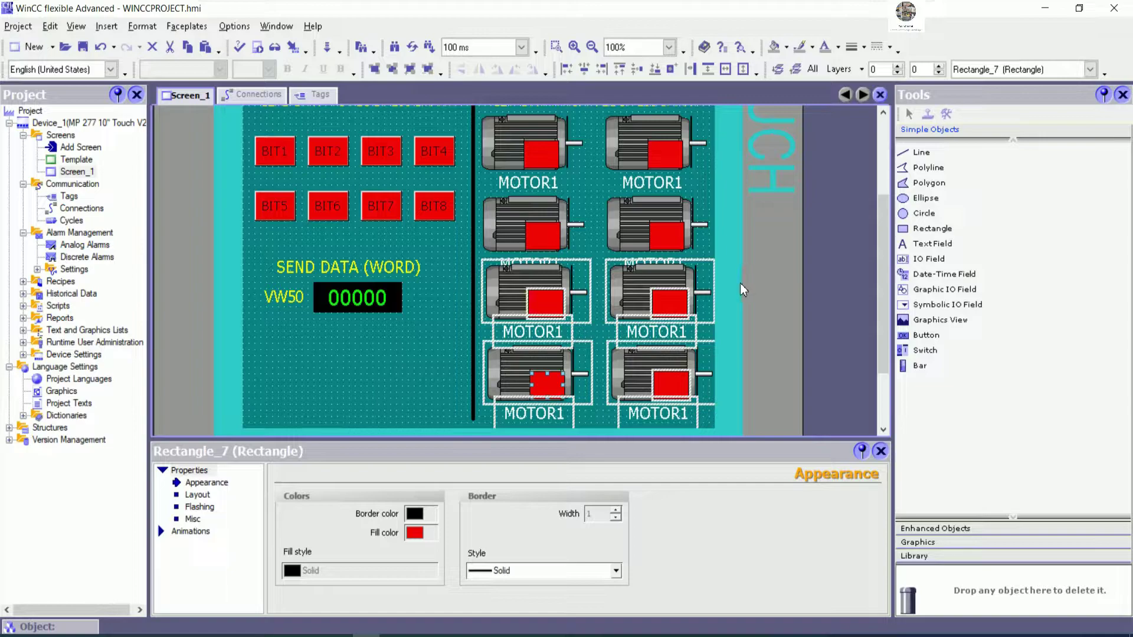
key("Delete")
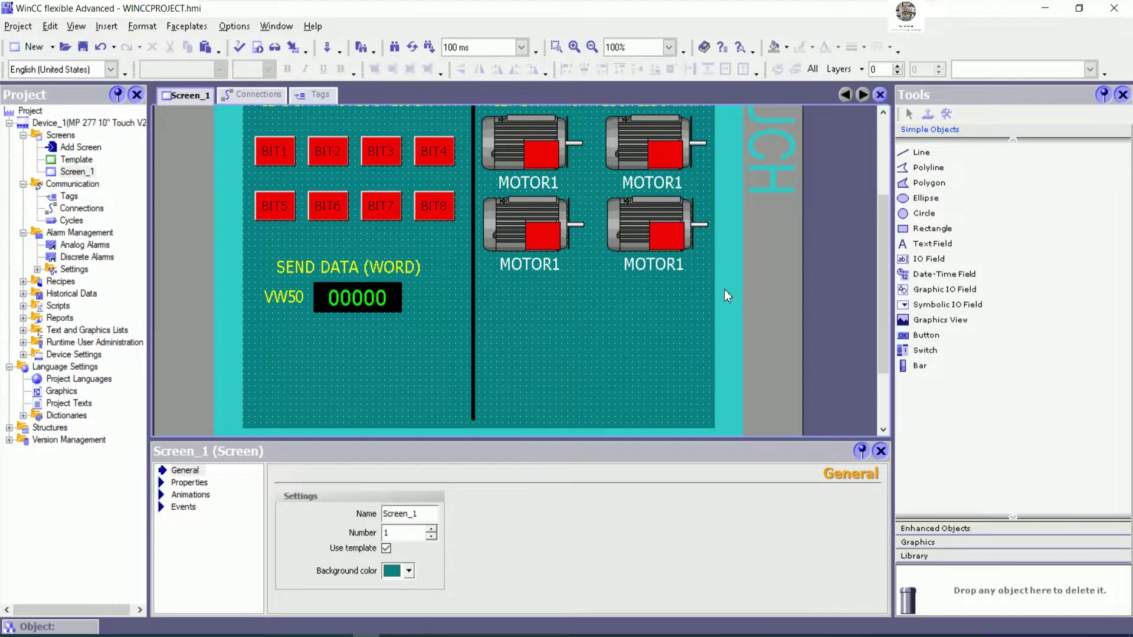
Move the SEND DATA TO and GET DATA FROM PLC S7-200 SMART headings up slightly together, closer to the title.
scroll(588, 235, "up", 3)
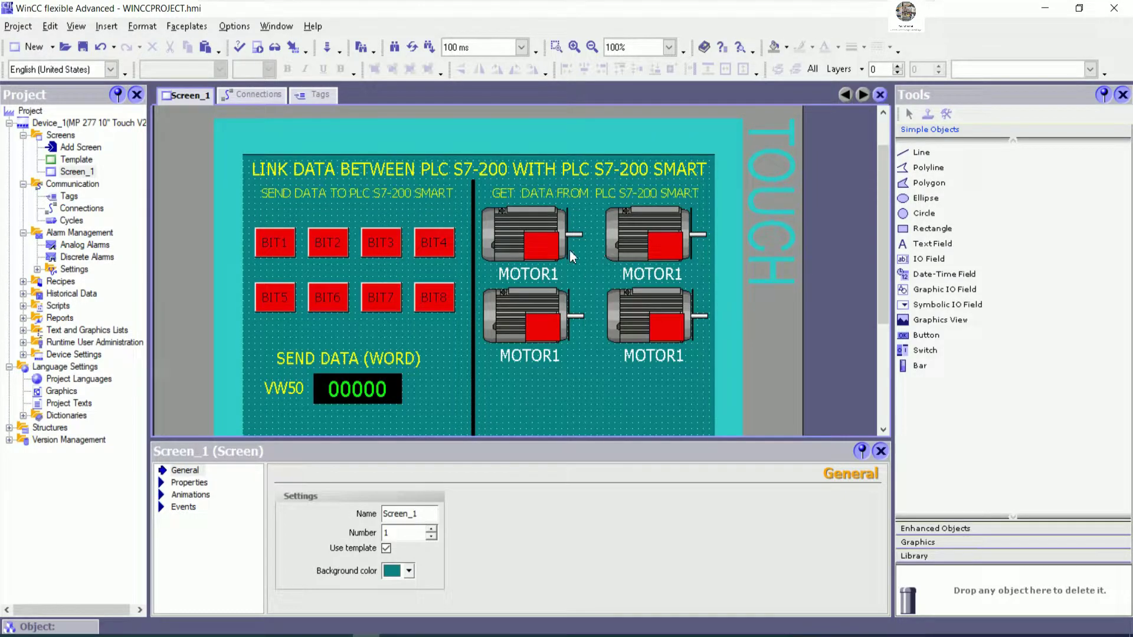
left_click(544, 197)
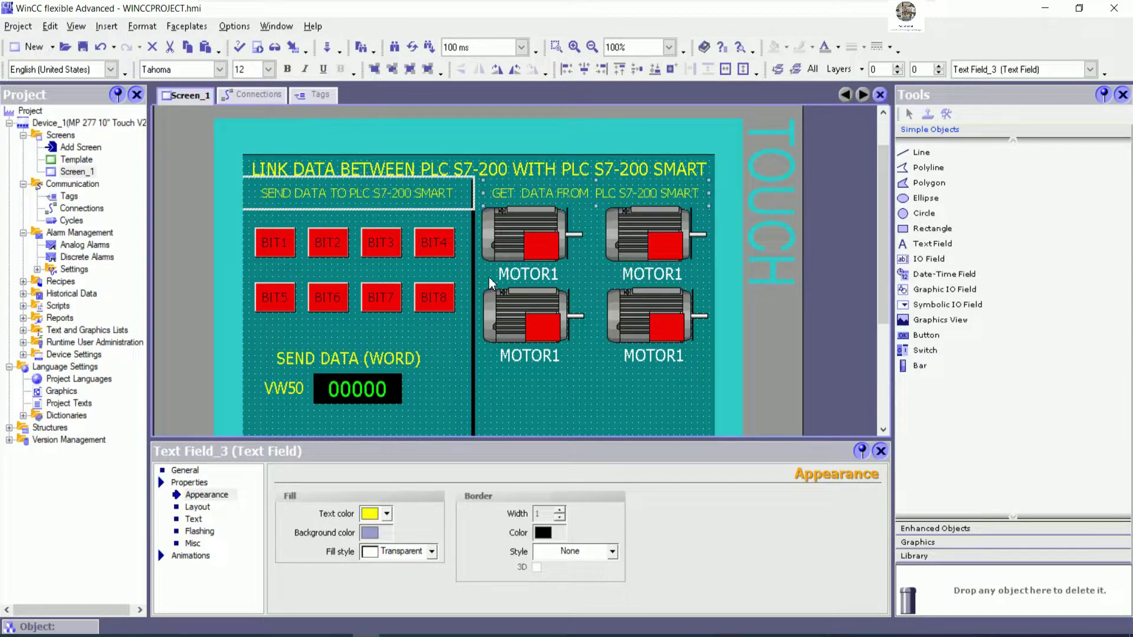
key("Up")
key("Up")
key("Up")
key("Up")
key("Up")
key("Up")
key("Up")
key("Up")
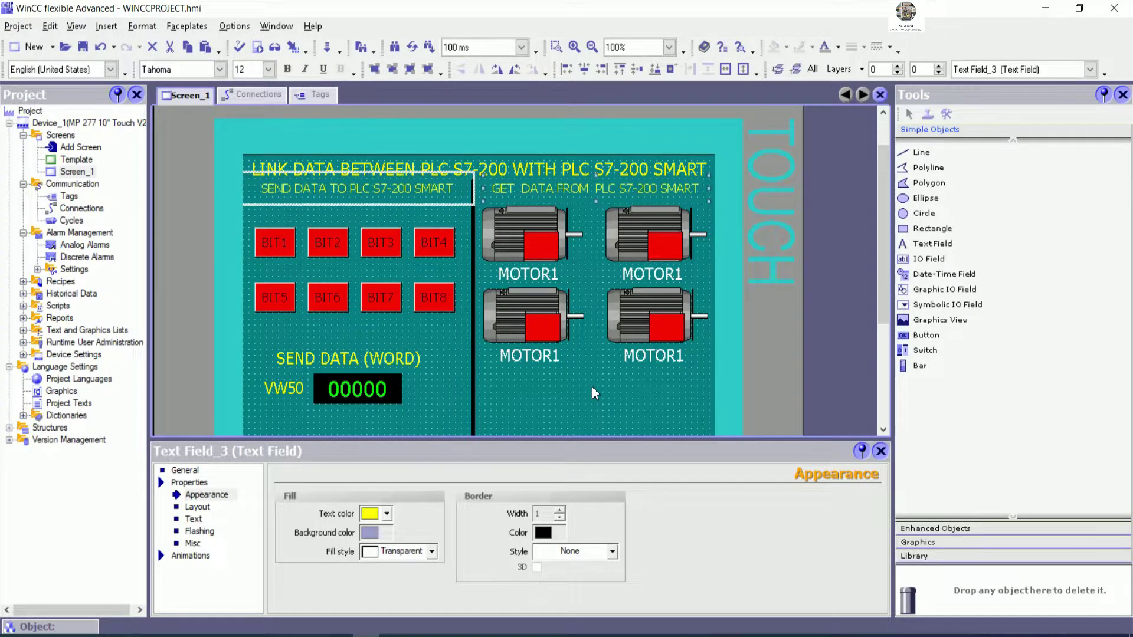
left_click(595, 393)
Move the top row of two motors, with their red rectangles and MOTOR1 labels, up to just below the GET DATA heading.
left_click(539, 250)
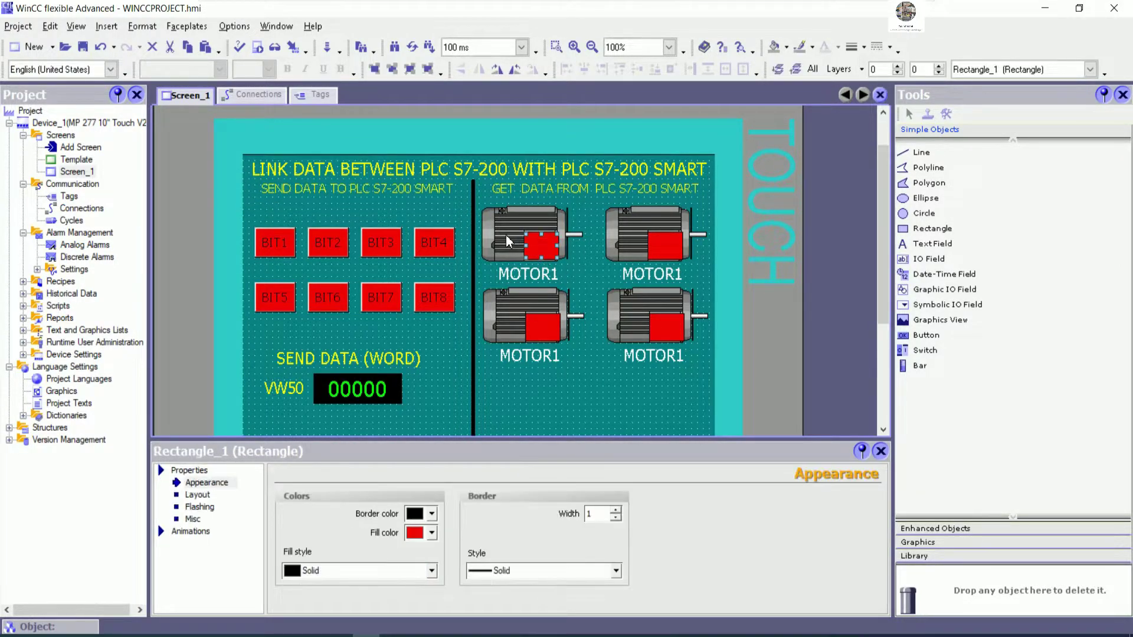
left_click(505, 235, "shift")
left_click(515, 276, "shift")
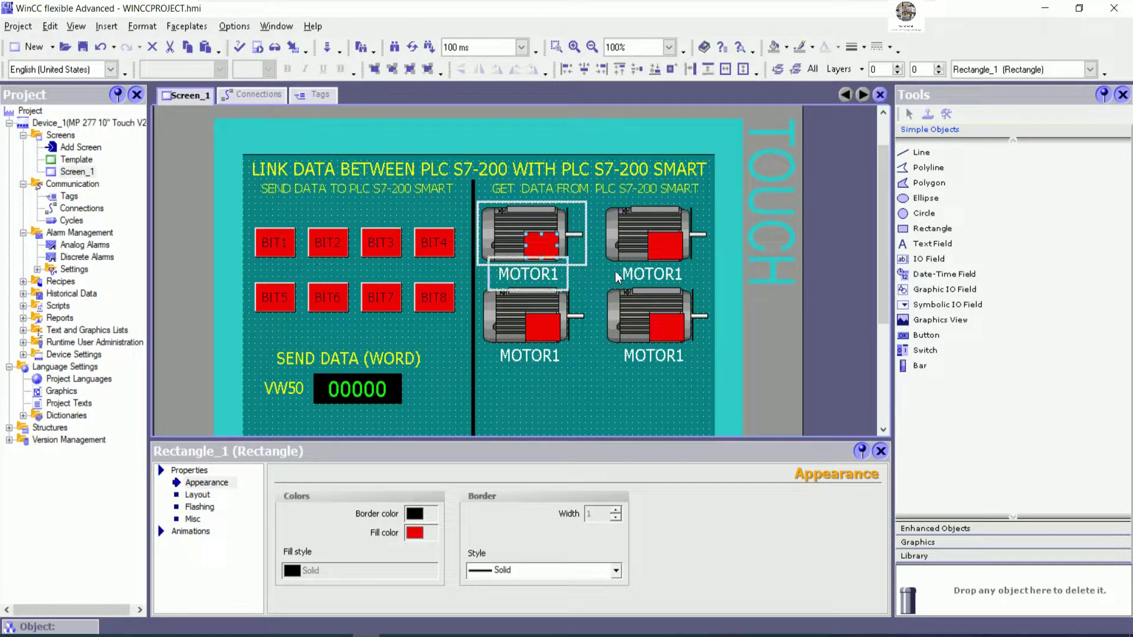
left_click(641, 280, "shift")
left_click(635, 239, "shift")
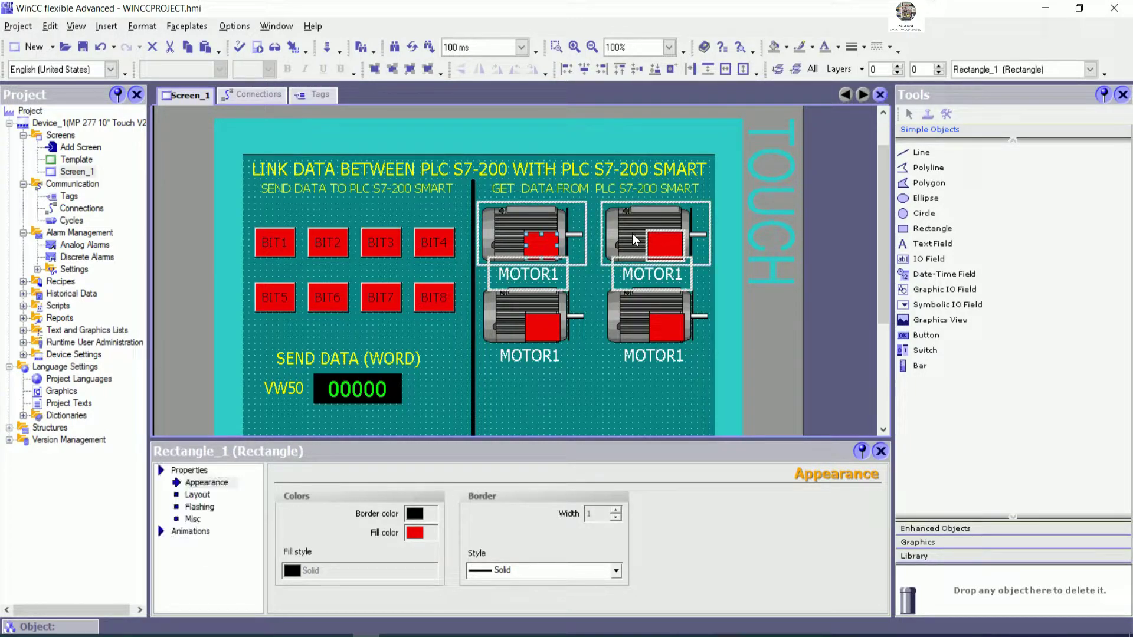
key("Up")
key("Up")
key("Up")
key("Up")
key("Up")
key("Up")
key("Up")
key("Up")
key("Up")
key("Up")
key("Up")
key("Up")
key("Up")
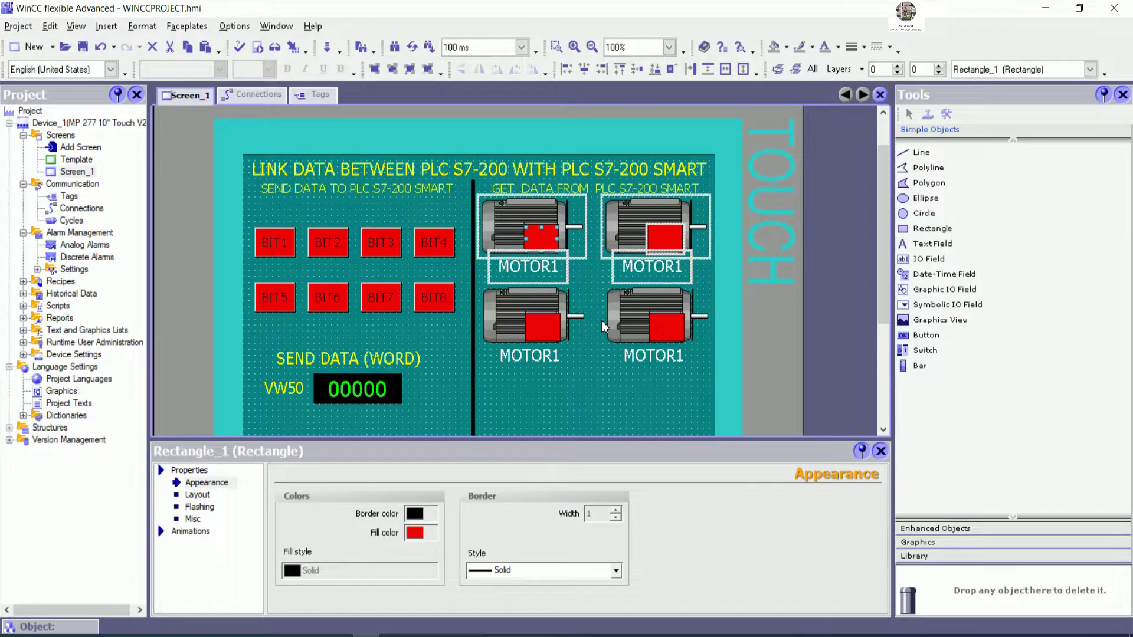
key("Up")
key("Up")
key("Up")
key("Up")
key("Up")
key("Up")
key("Up")
key("Up")
key("Up")
left_click(603, 367)
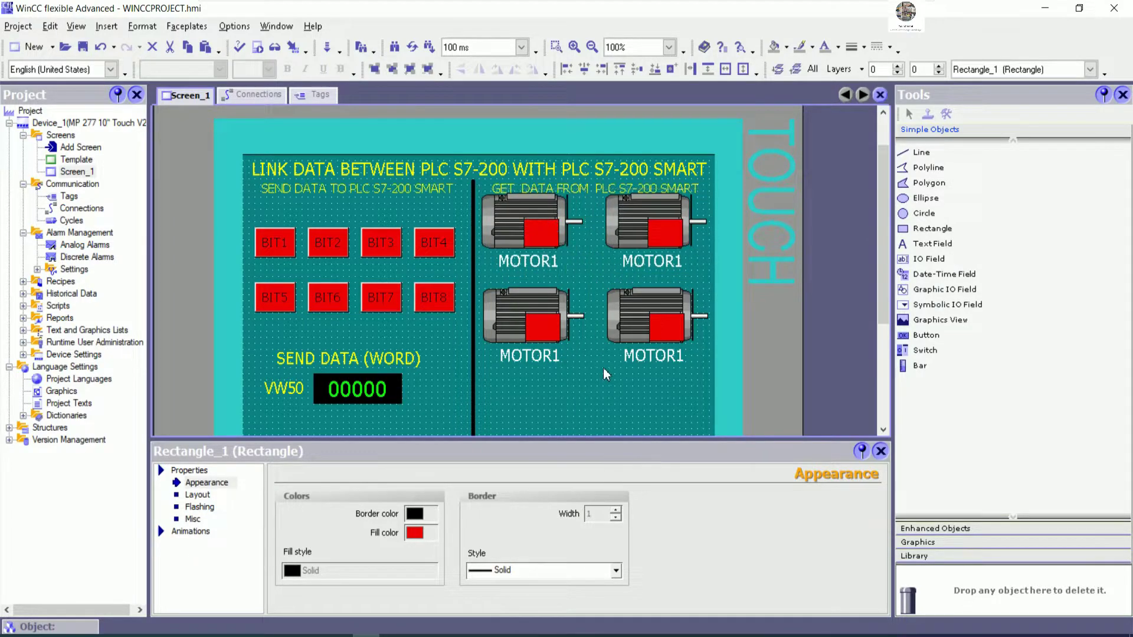
Raise the GET DATA FROM PLC S7-200 SMART heading slightly to clear the motors below it.
left_click(590, 190)
key("Up")
key("Up")
key("Up")
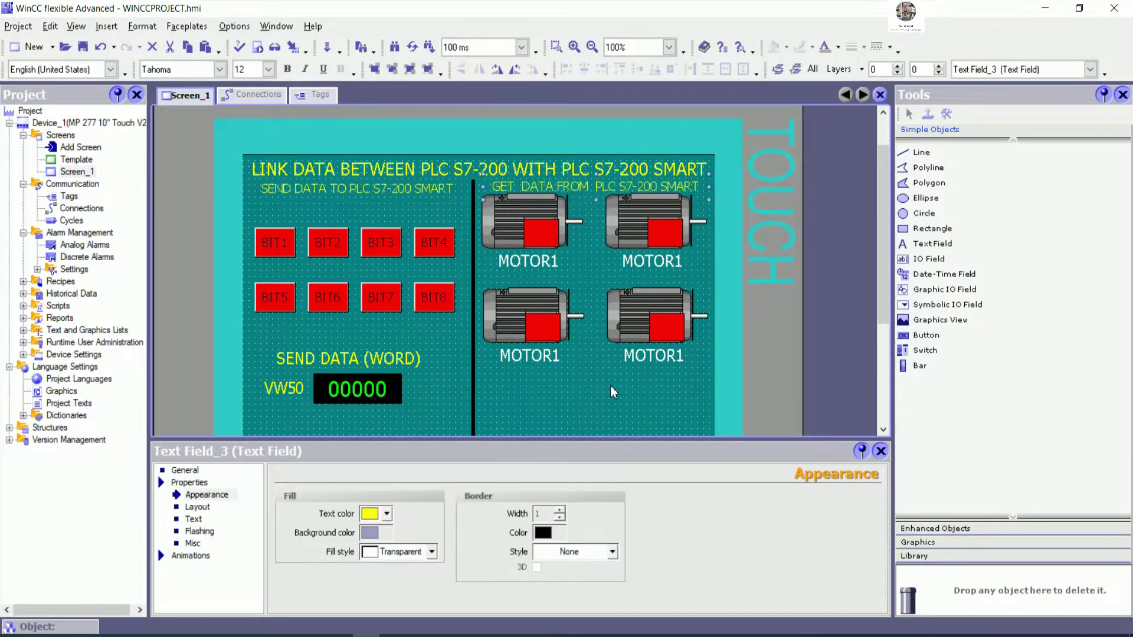
left_click(613, 399)
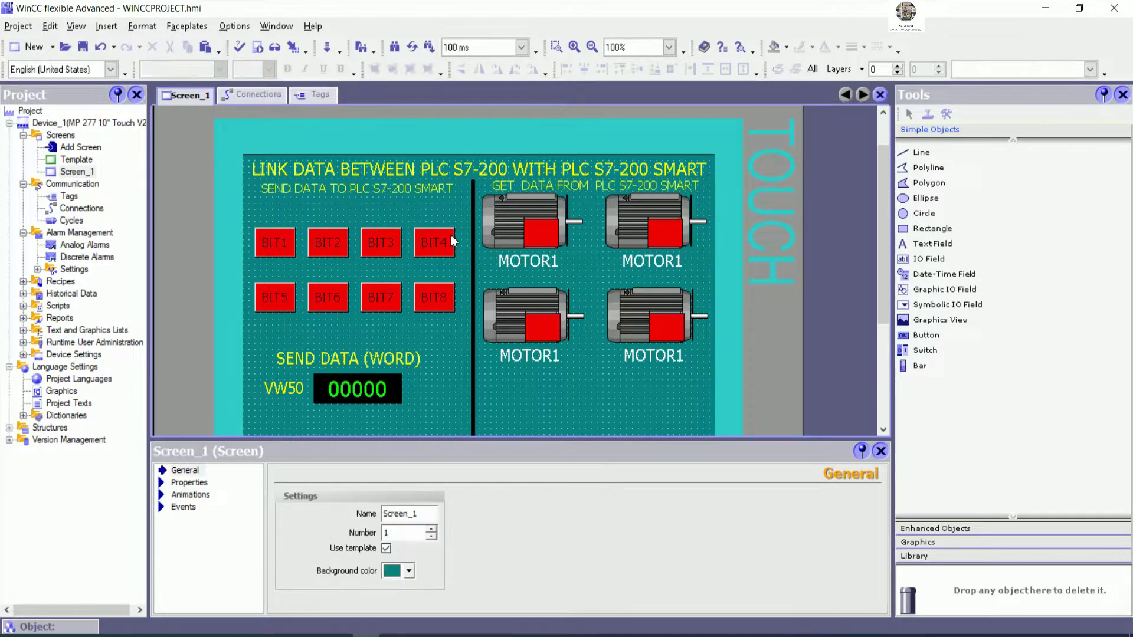
Raise the SEND DATA TO PLC S7-200 SMART heading level with the GET DATA heading.
left_click(433, 193)
key("Up")
key("Up")
key("Up")
key("Up")
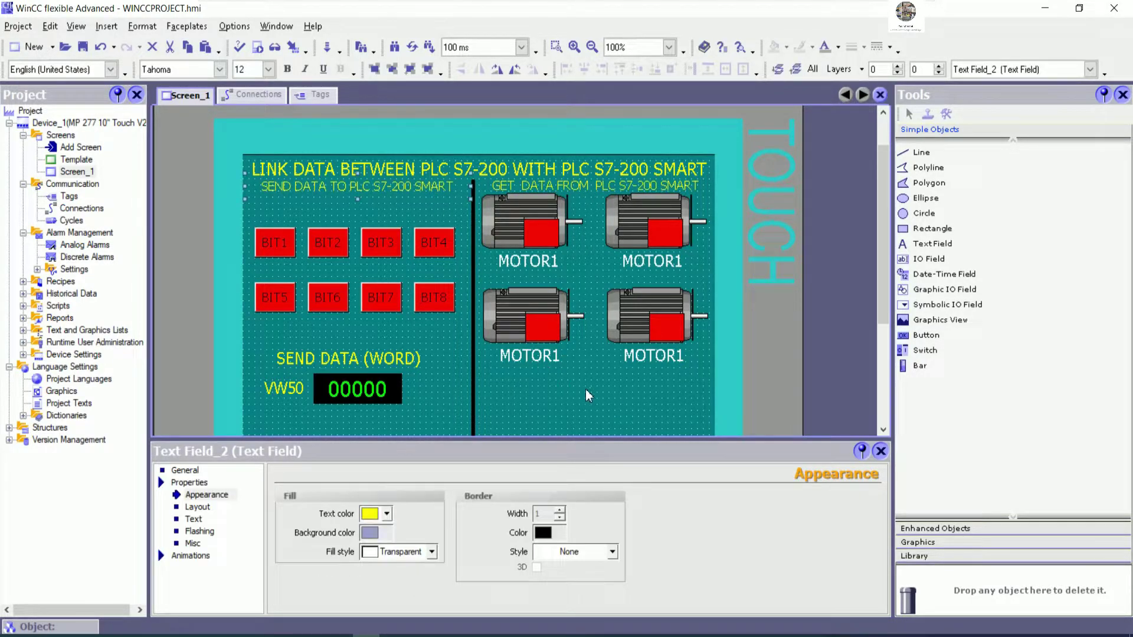
left_click(595, 396)
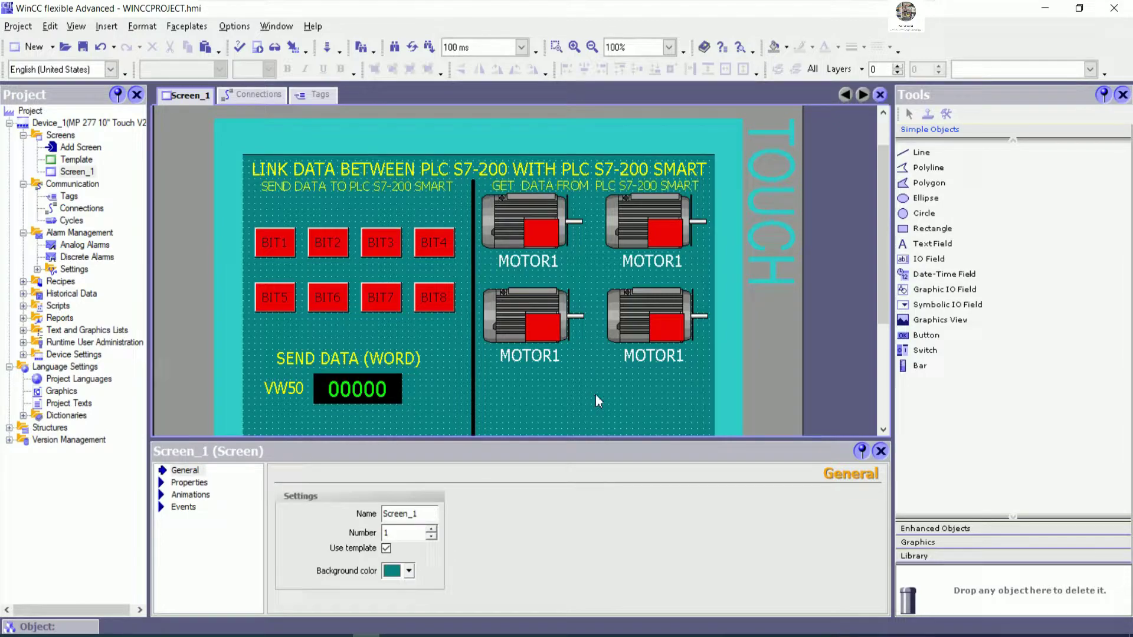
Move the second row of motors, with their red rectangles and MOTOR1 labels, up close beneath the first row's labels.
left_click(546, 353)
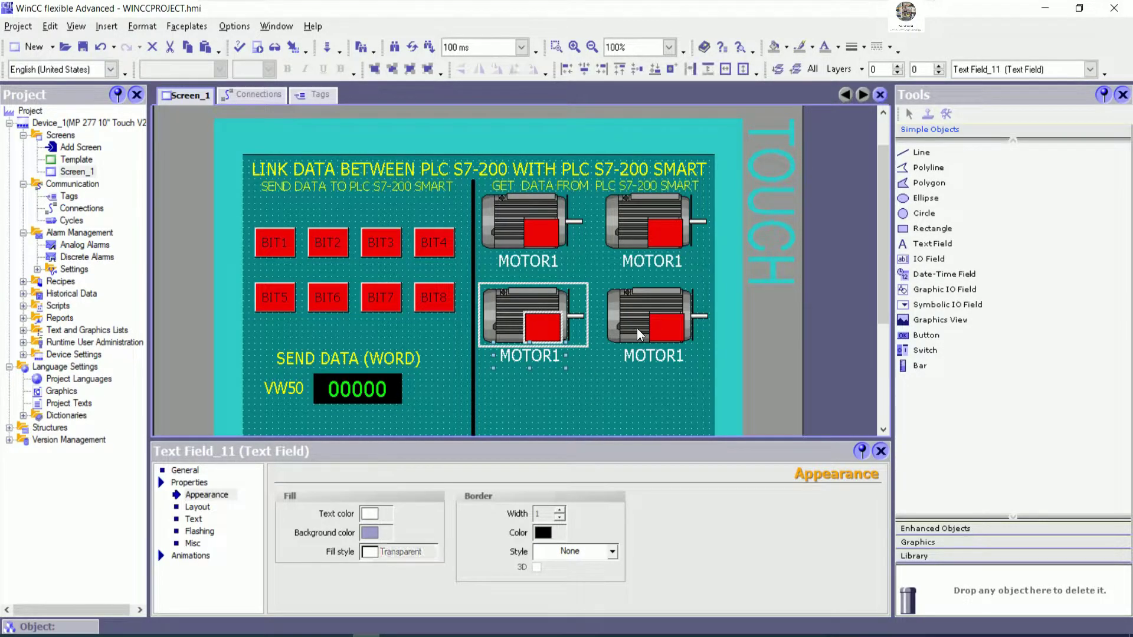
left_click(678, 327, "shift")
left_click(644, 361, "shift")
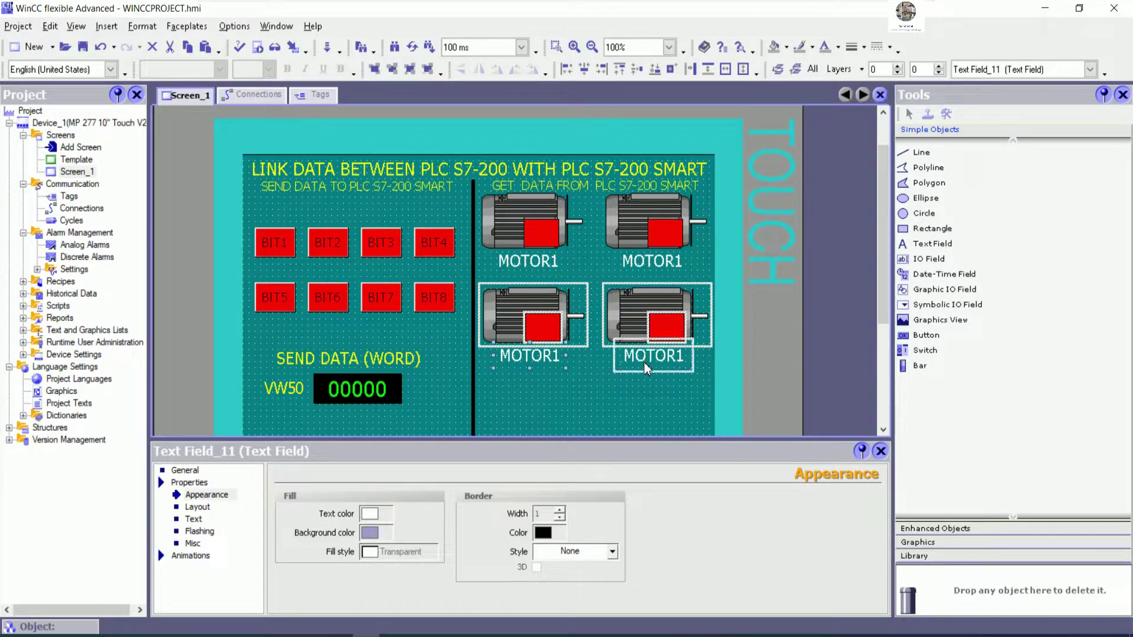
key("Up")
key("Up")
key("Up")
key("Up")
key("Up")
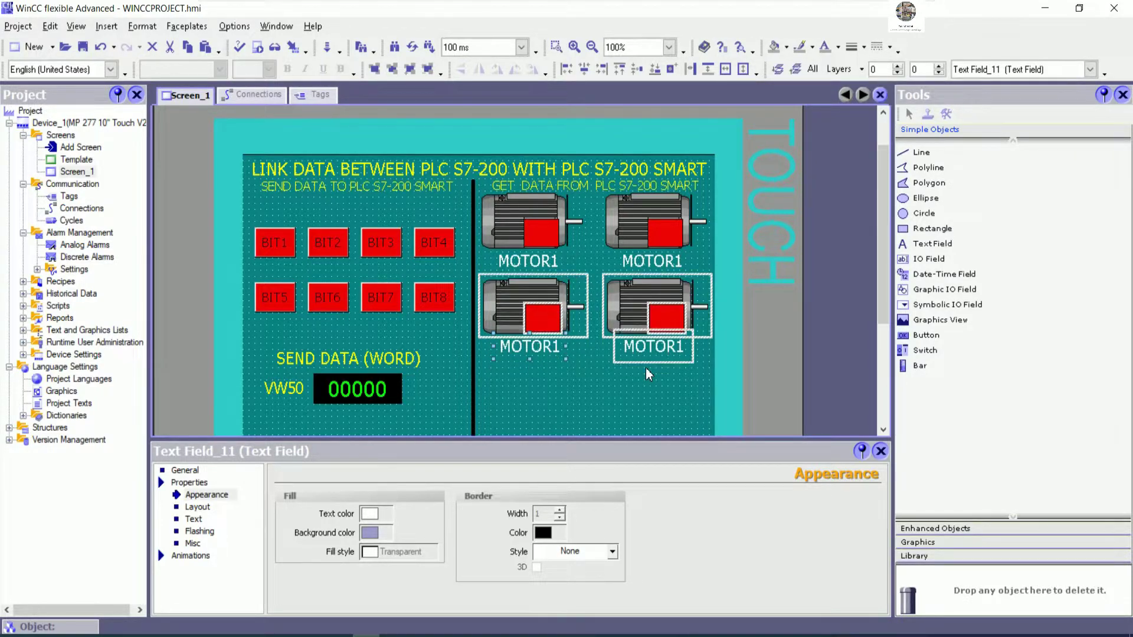
key("Up")
key("Up")
key("Up")
key("Up")
key("Up")
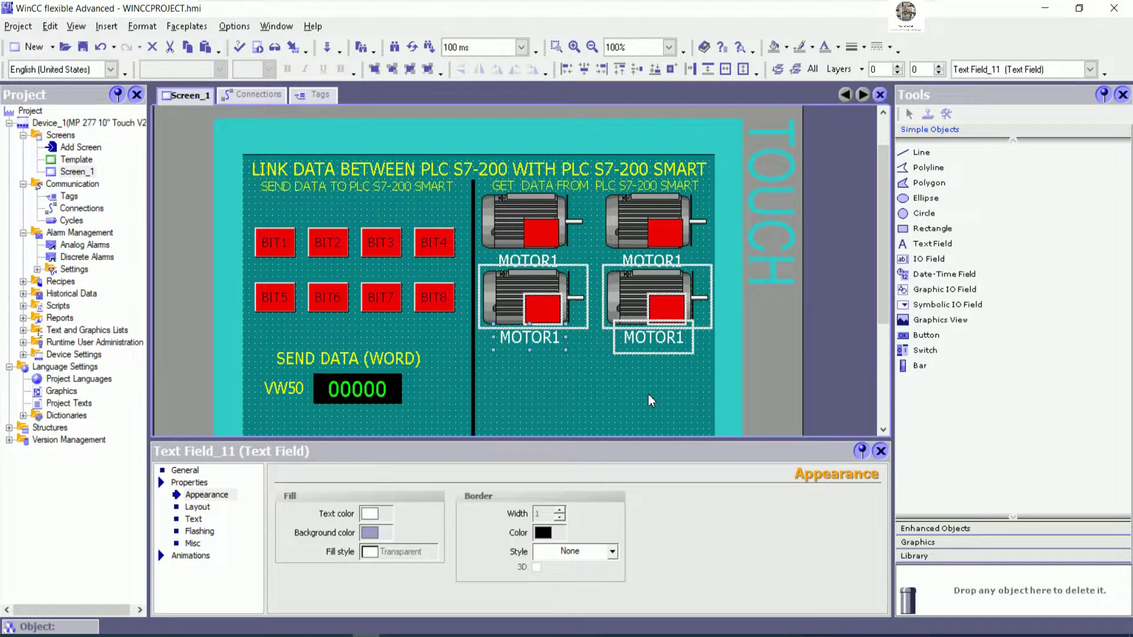
left_click(648, 395)
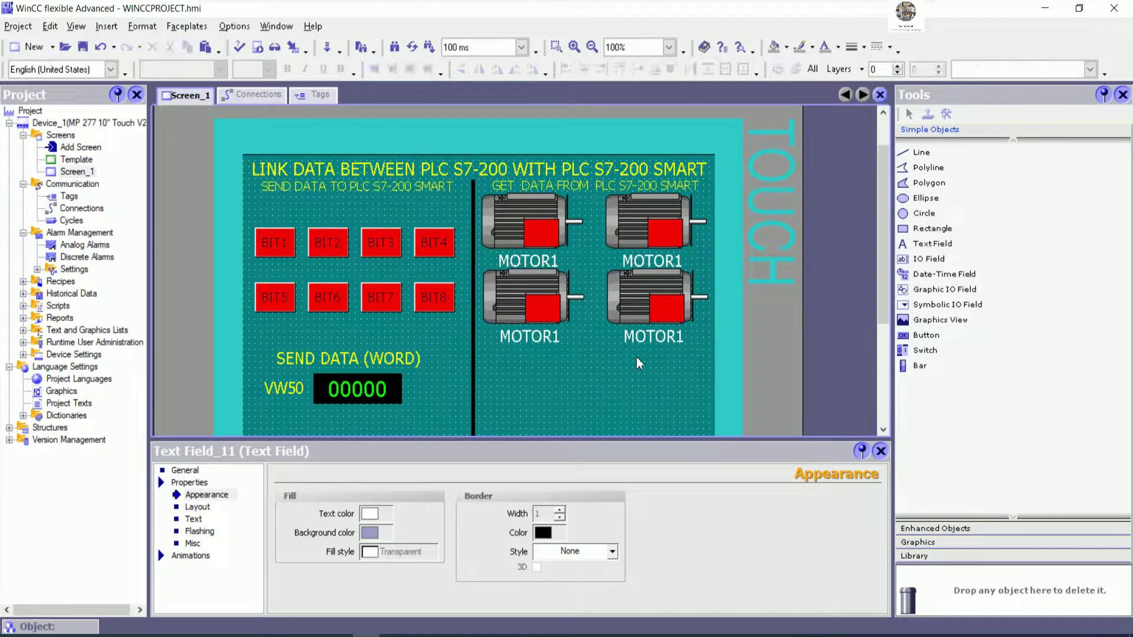
Move the two MOTOR1 labels of the top row up slightly, closer to their motors.
left_click(548, 269)
left_click(648, 261)
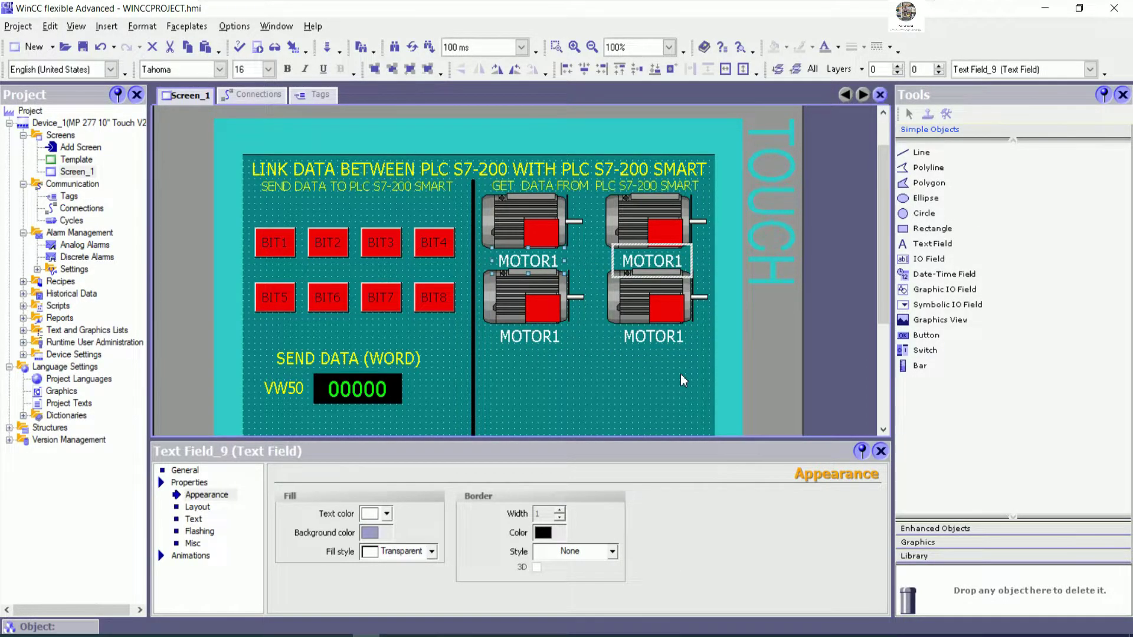
key("Up")
key("Up")
key("Up")
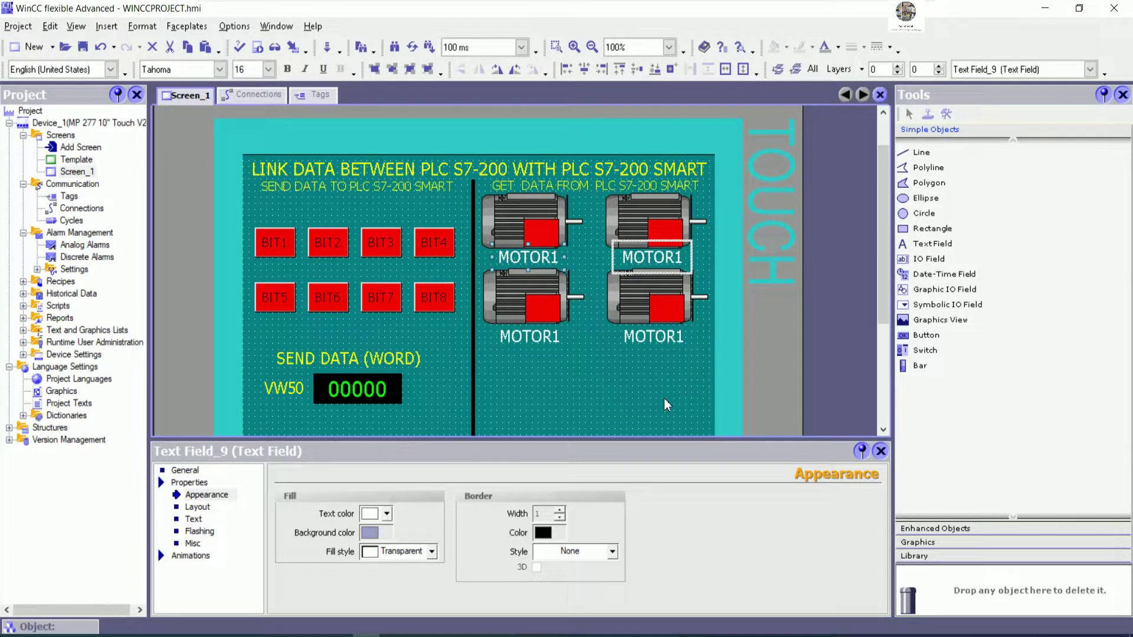
Move the second row of motors, with their red rectangles and MOTOR1 labels, up slightly toward the first row.
left_click(664, 398)
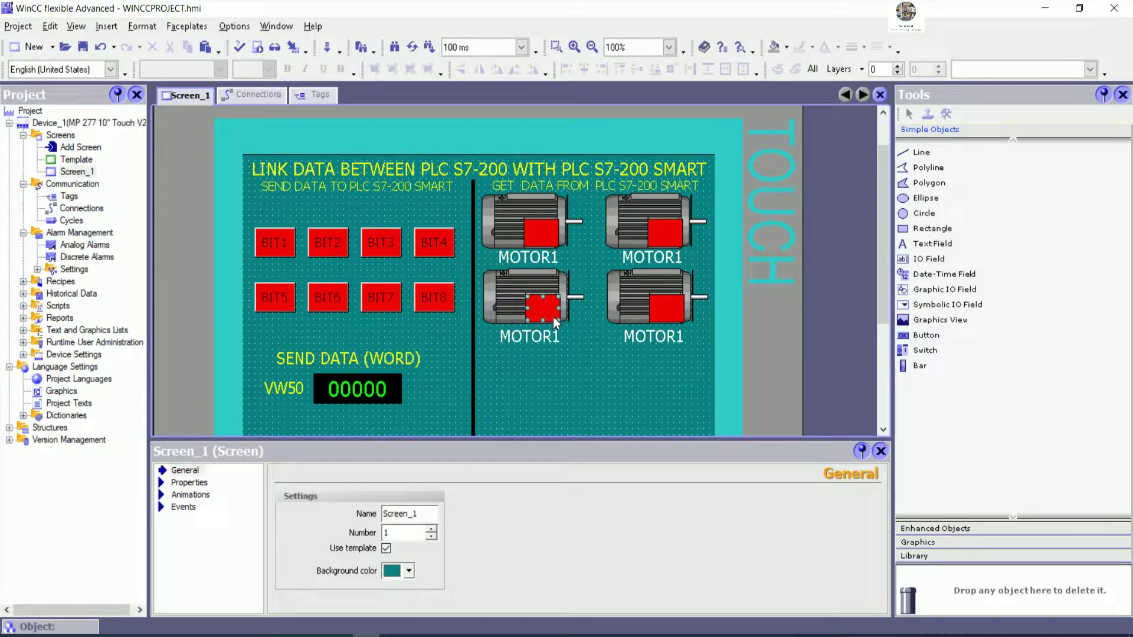
left_click(531, 320)
left_click(531, 320, "ctrl")
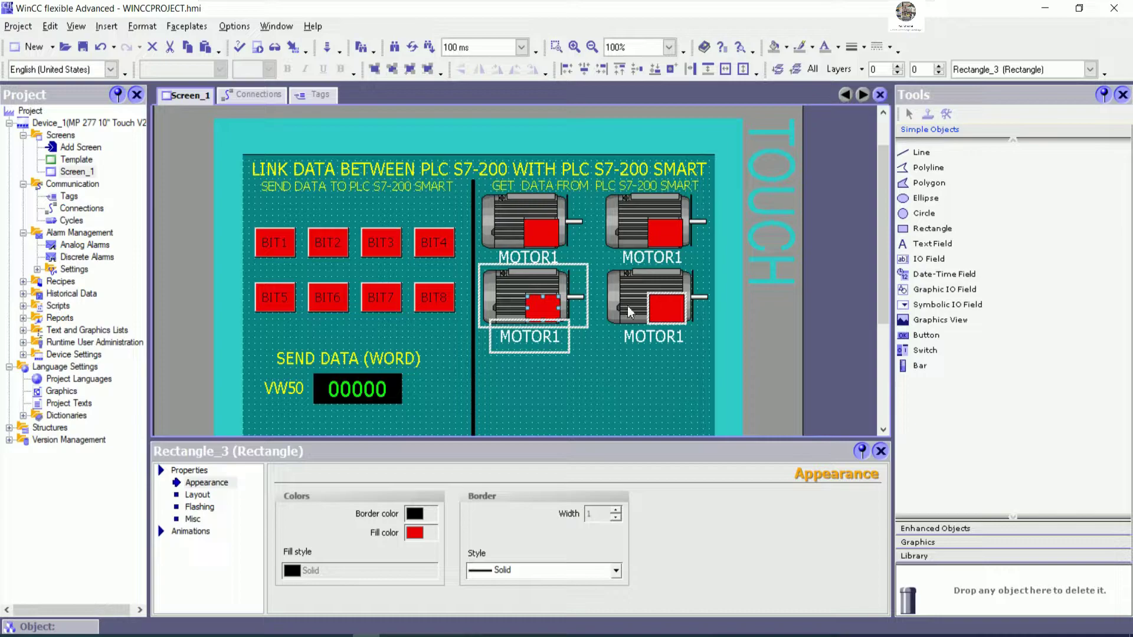
left_click(647, 319, "ctrl")
left_click(646, 338, "ctrl")
key("Up")
key("Up")
key("Up")
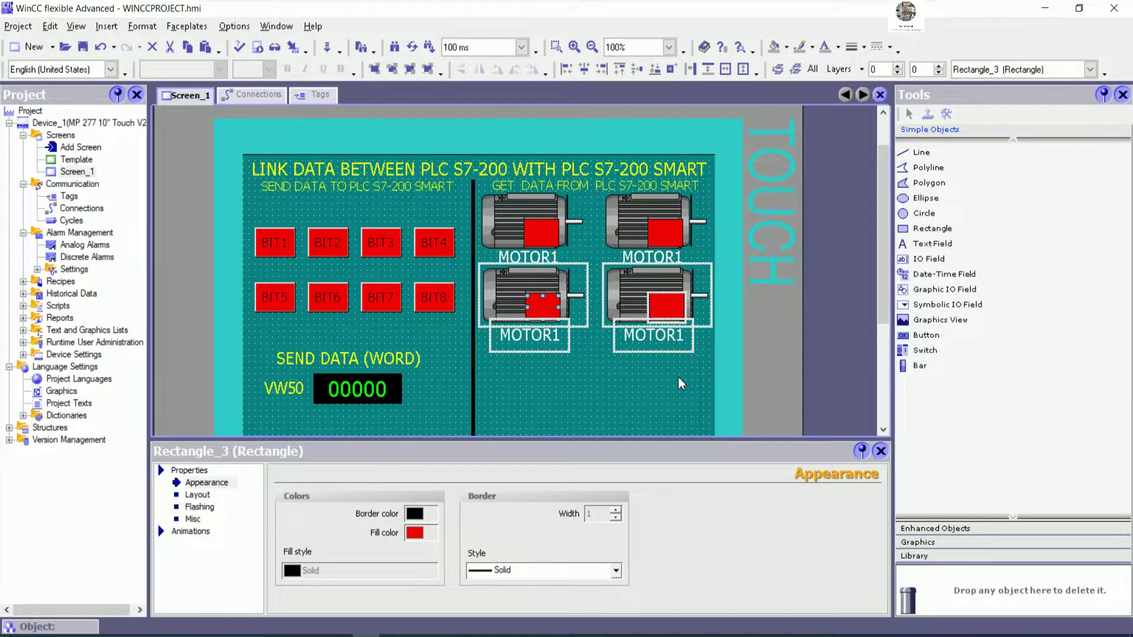
left_click(672, 384)
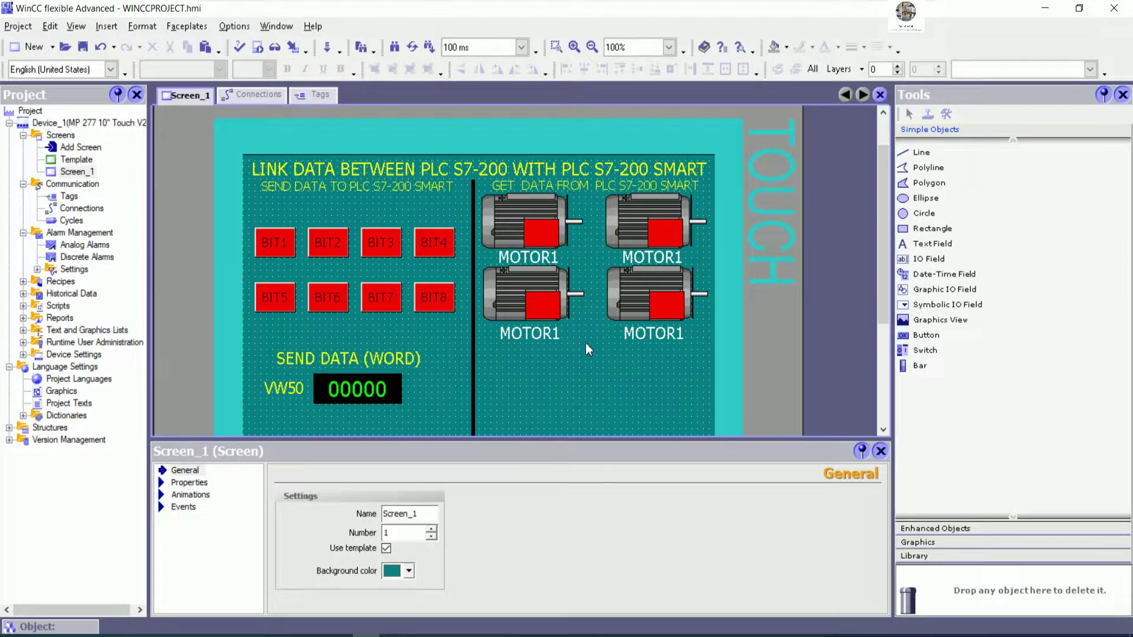
Copy all four motors together with their red rectangles and MOTOR1 labels.
left_click(657, 340)
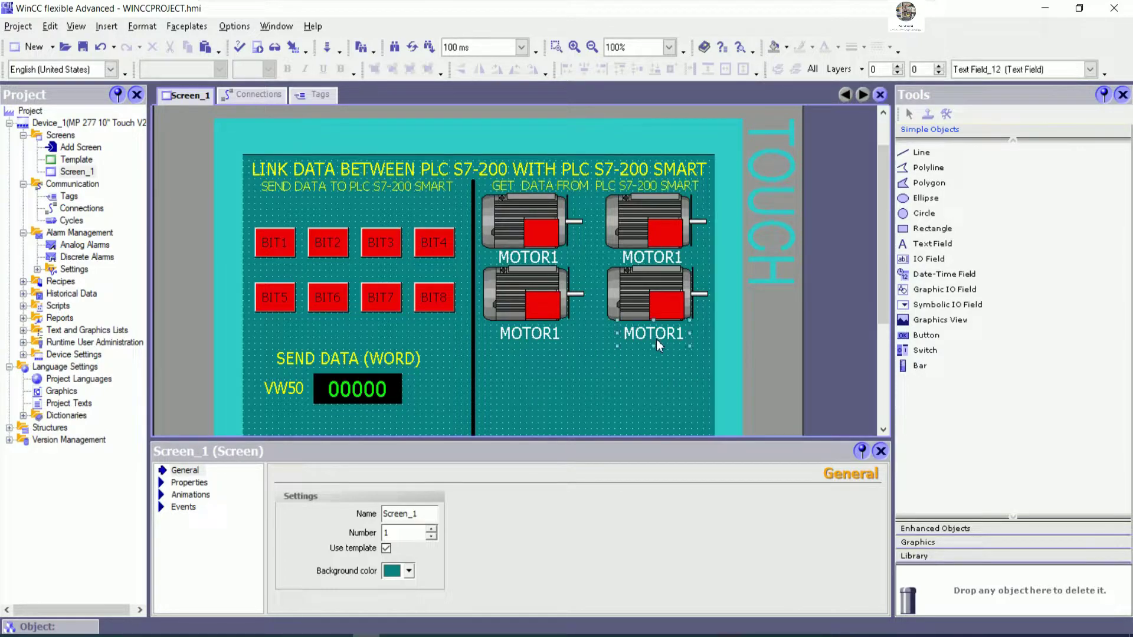
left_click(683, 315, "shift")
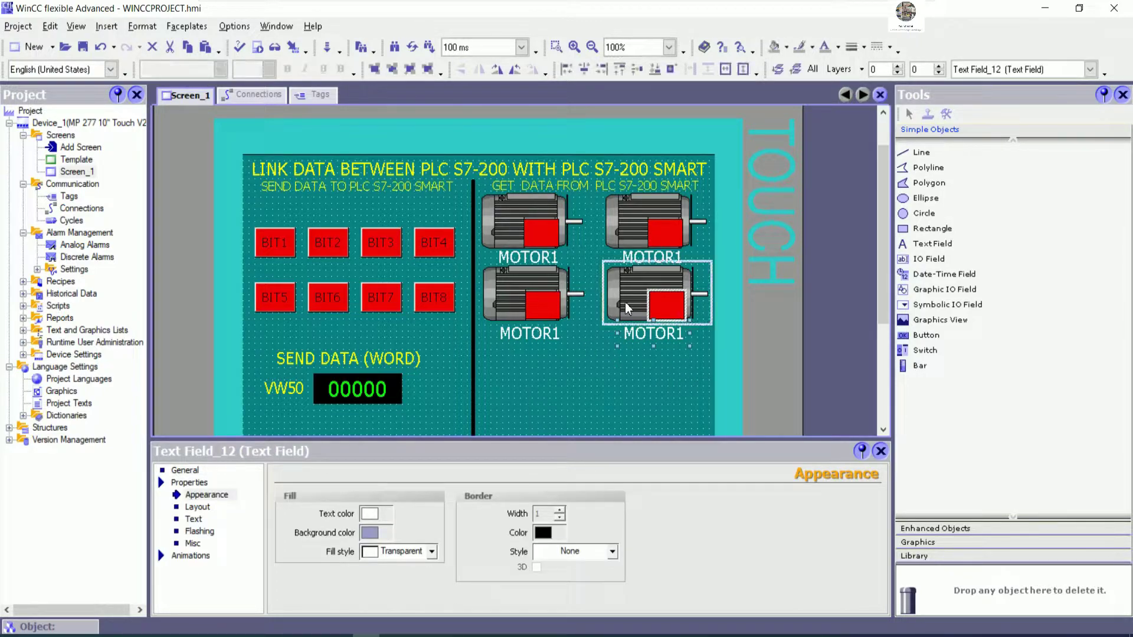
left_click(543, 335, "shift")
left_click(517, 276, "shift")
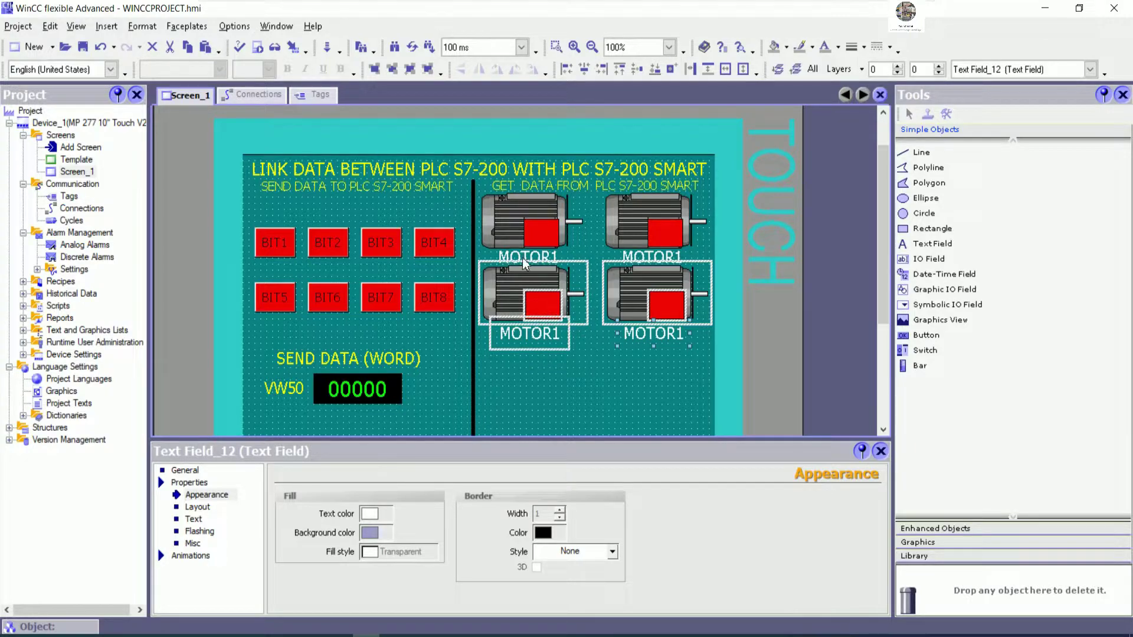
left_click(523, 257, "shift")
left_click(537, 235, "shift")
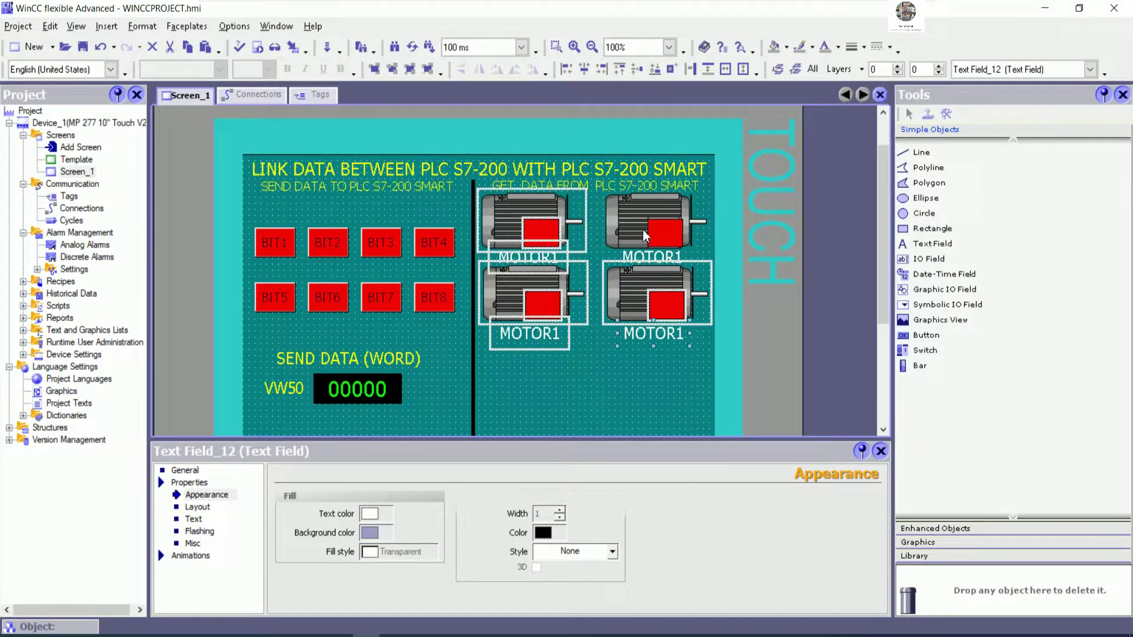
left_click(636, 256, "shift")
left_click(632, 211, "shift")
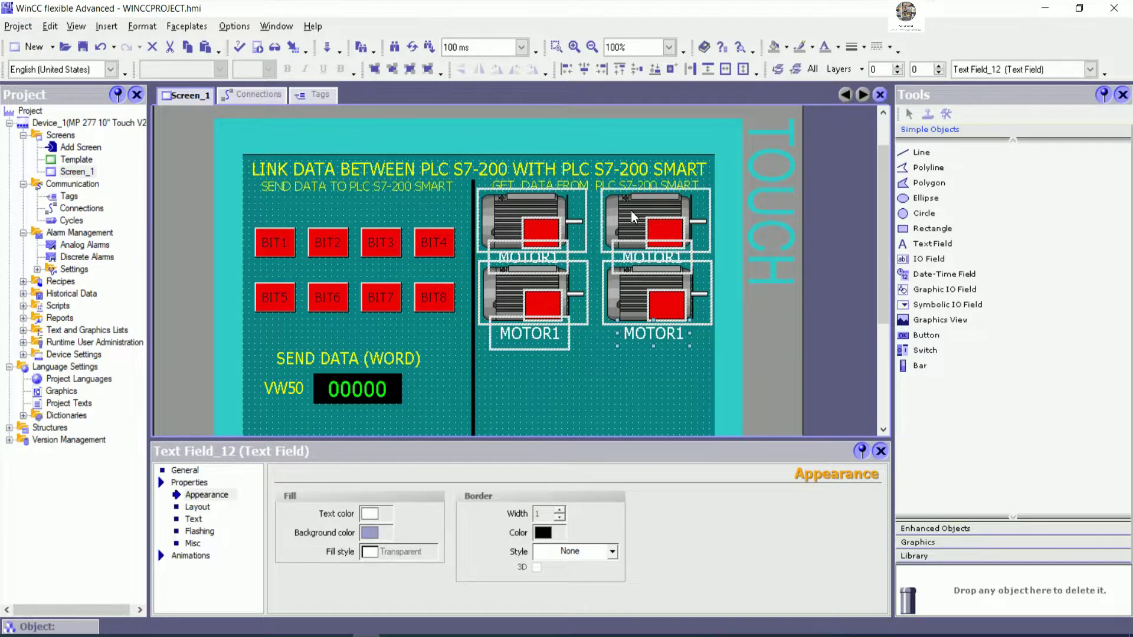
right_click(631, 211)
left_click(673, 324)
Paste the copied motor group and place it directly below the second row of motors.
scroll(667, 367, "down", 3)
right_click(575, 222)
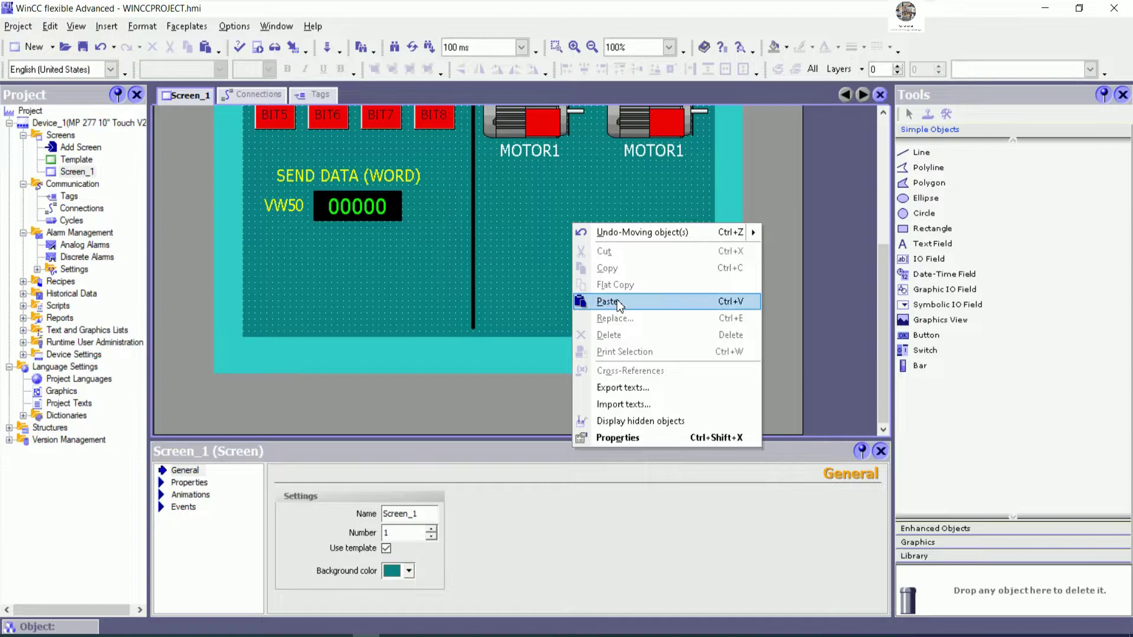
left_click(617, 301)
left_click_drag(546, 132, 547, 290)
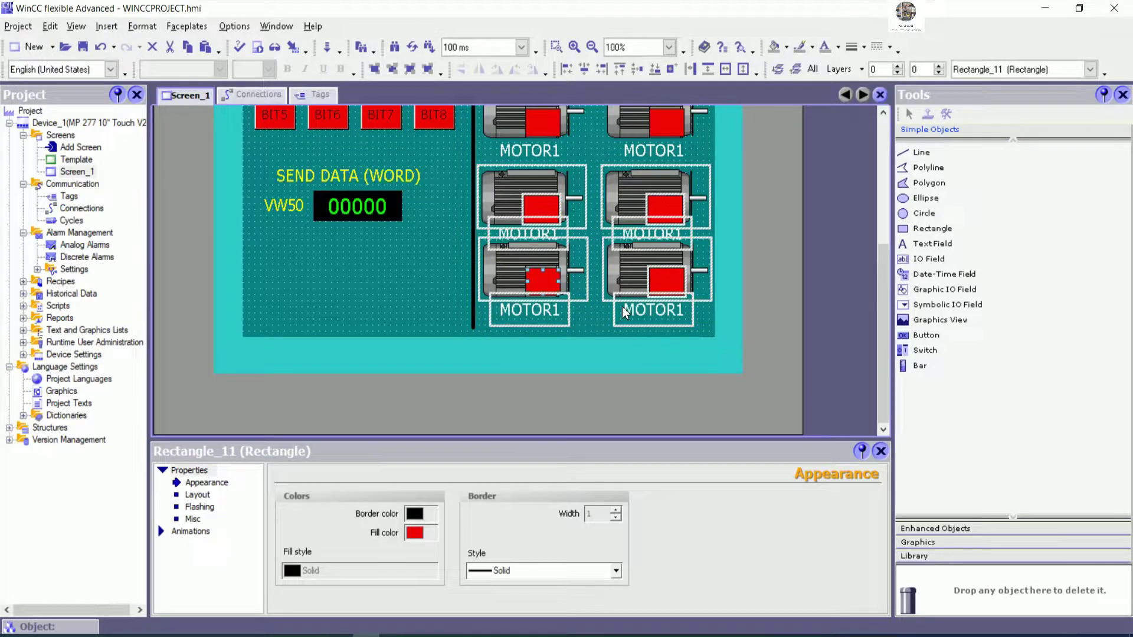
Nudge the pasted group of four motors slightly right and up, closer to the labels above it.
key("Right")
key("Right")
key("Right")
key("Right")
key("Right")
key("Right")
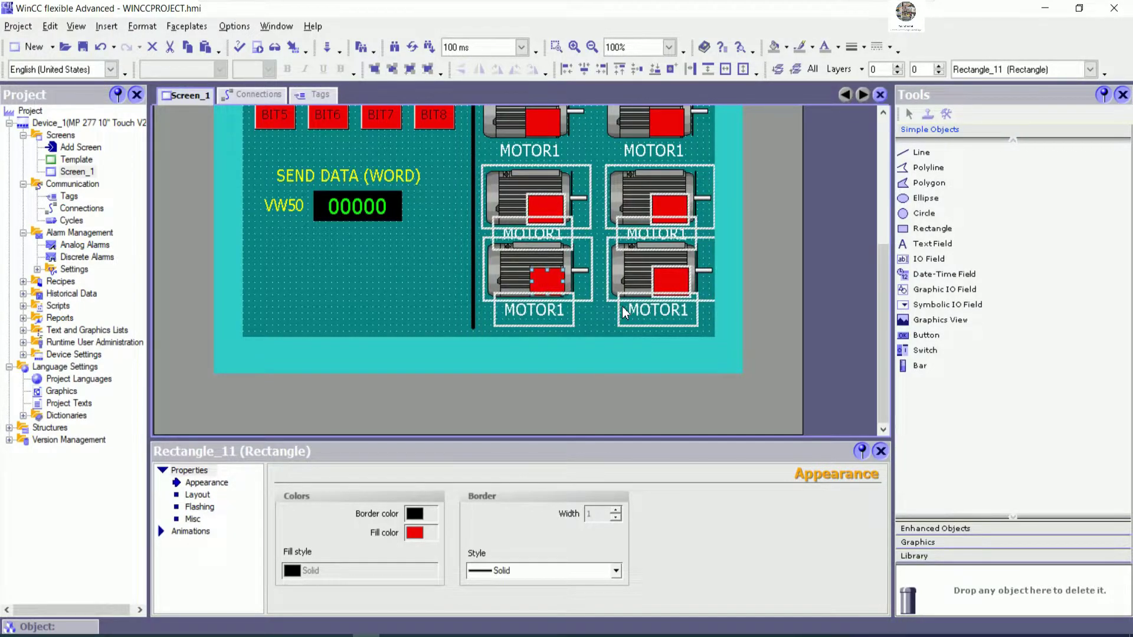
key("Up")
key("Up")
key("Up")
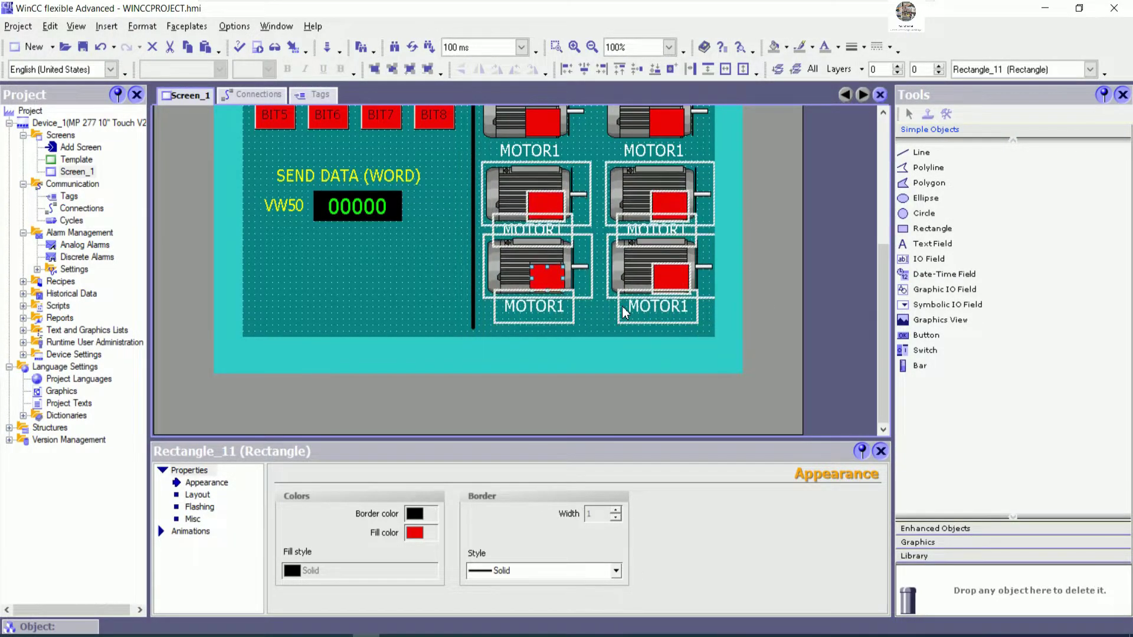
key("Up")
key("Up")
left_click(415, 282)
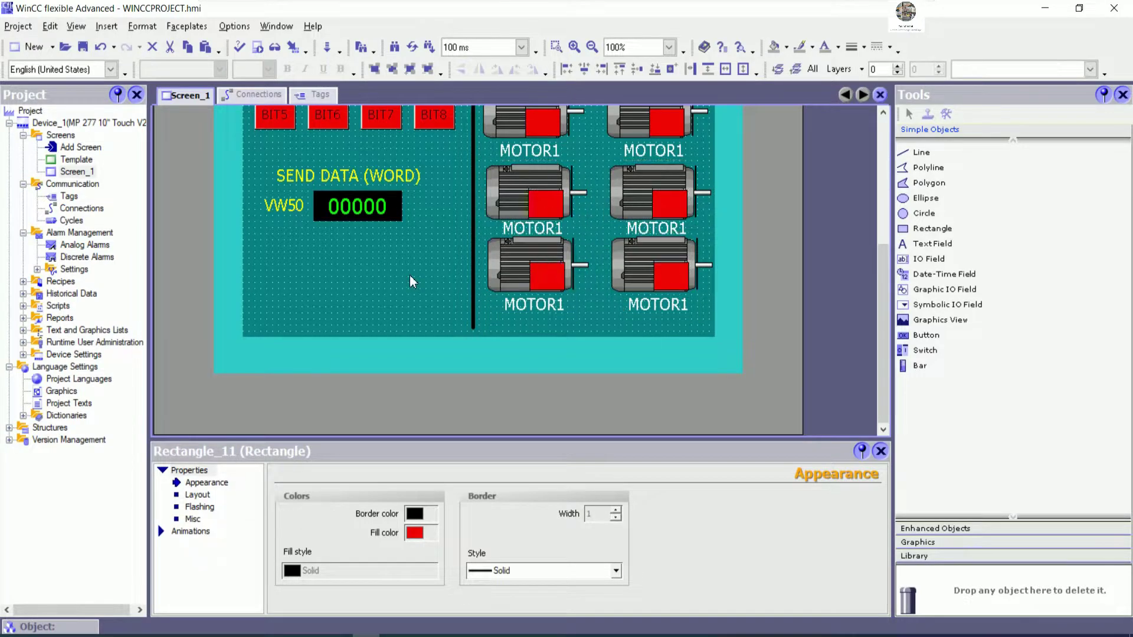
Give the IO field beside VW50 a solid white border.
scroll(513, 288, "up", 3)
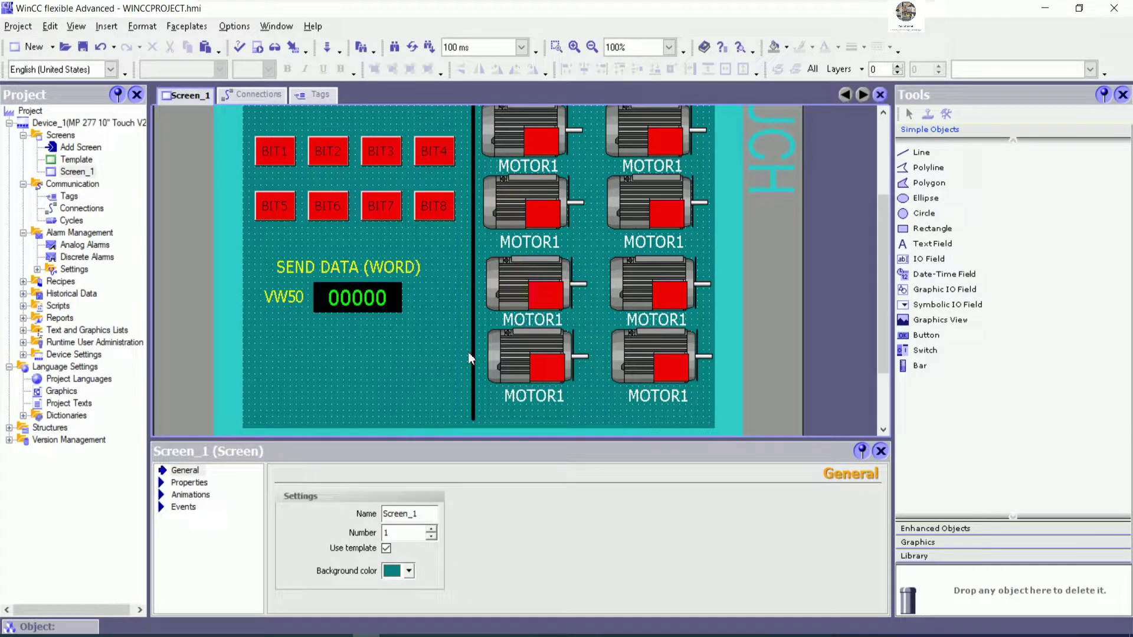
left_click(388, 298)
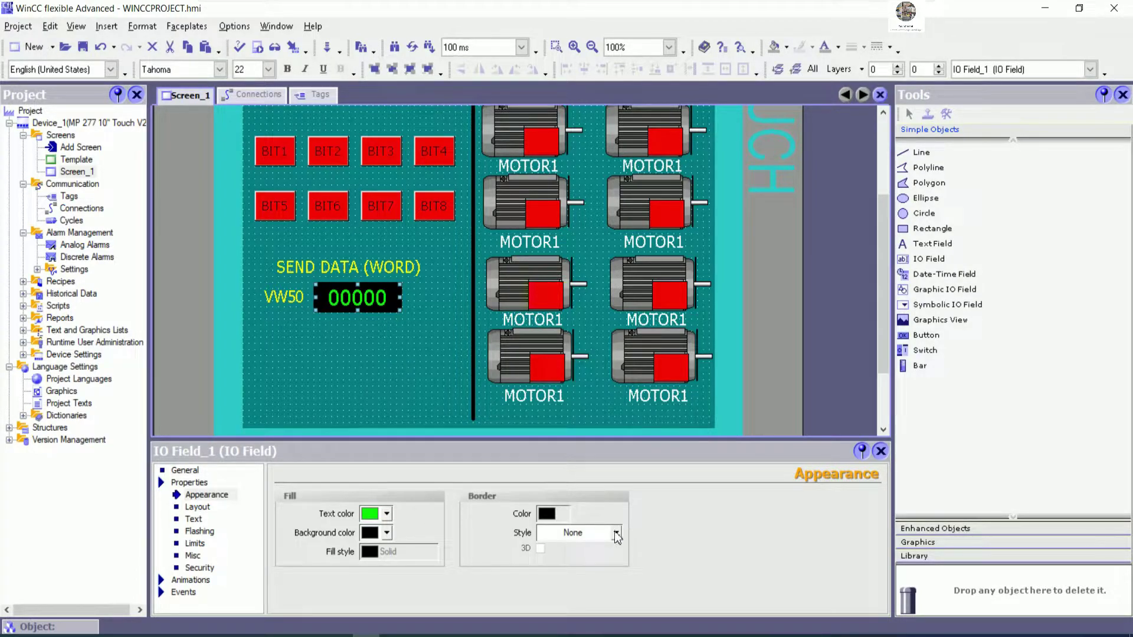
left_click(616, 534)
left_click(584, 549)
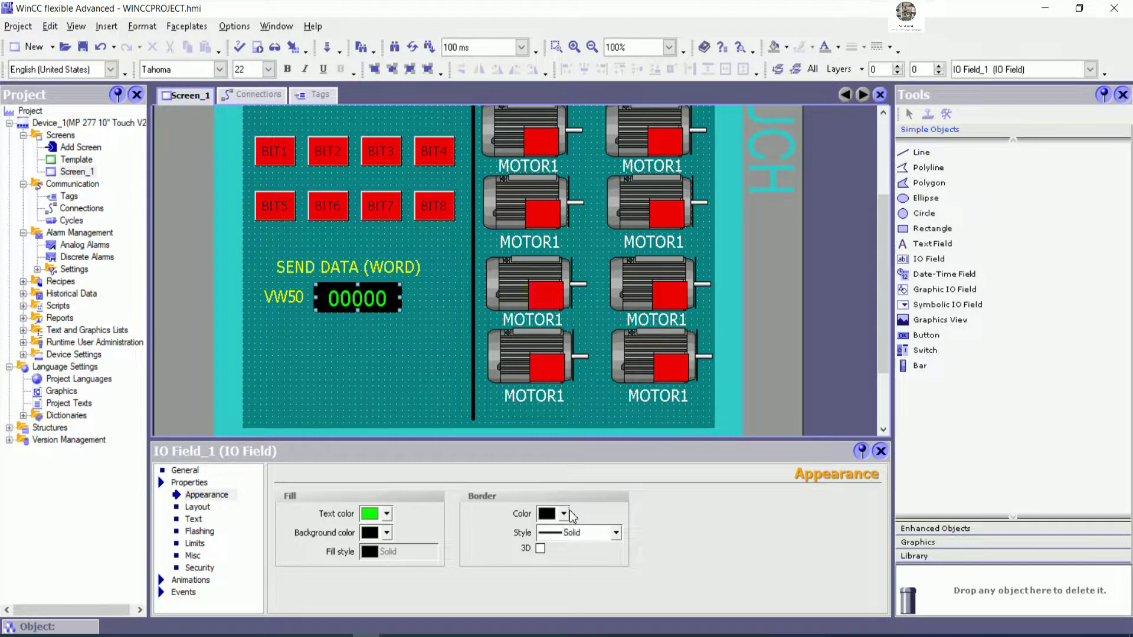
left_click(565, 512)
left_click(556, 446)
left_click(440, 383)
Change the label under the right-hand motor of the first row to MOTOR2.
scroll(742, 384, "up", 3)
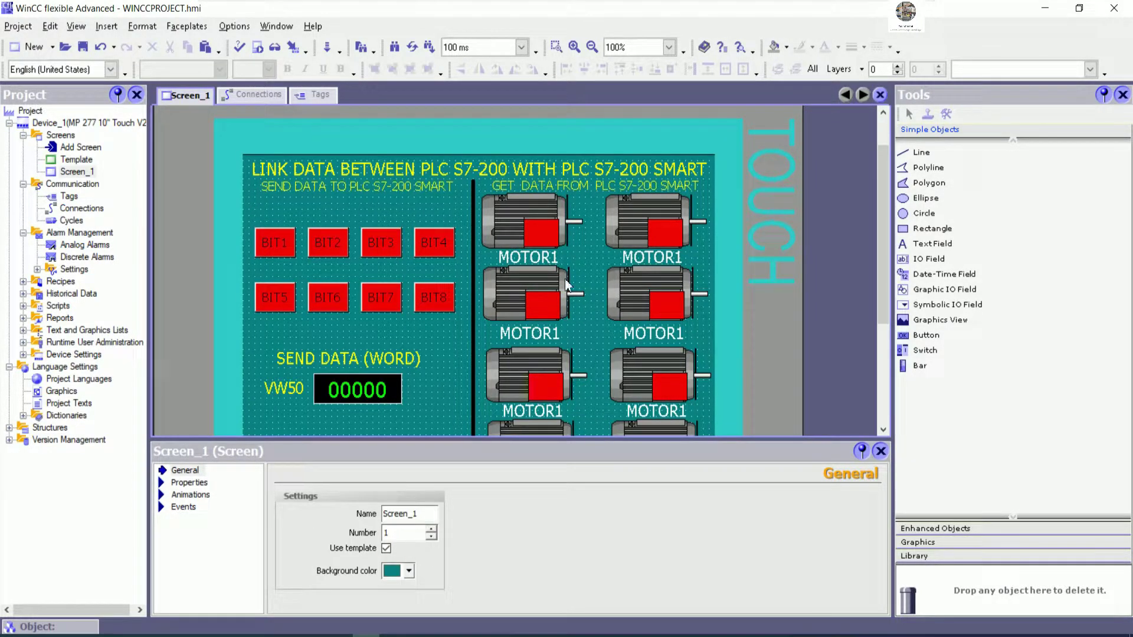
left_click(551, 260)
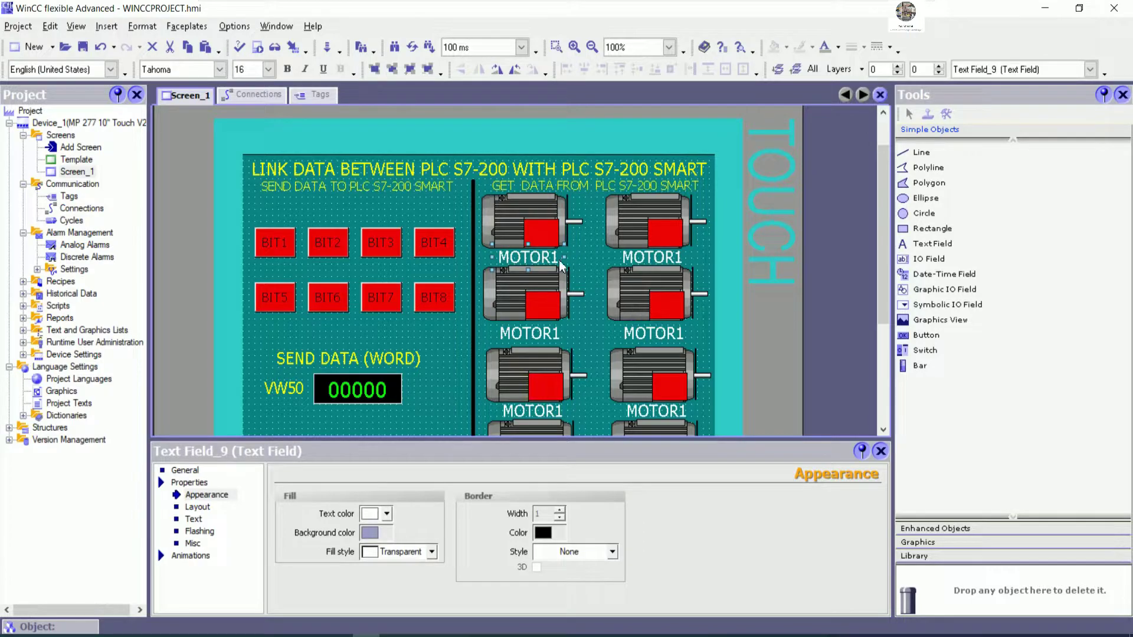
left_click(647, 257)
left_click(185, 470)
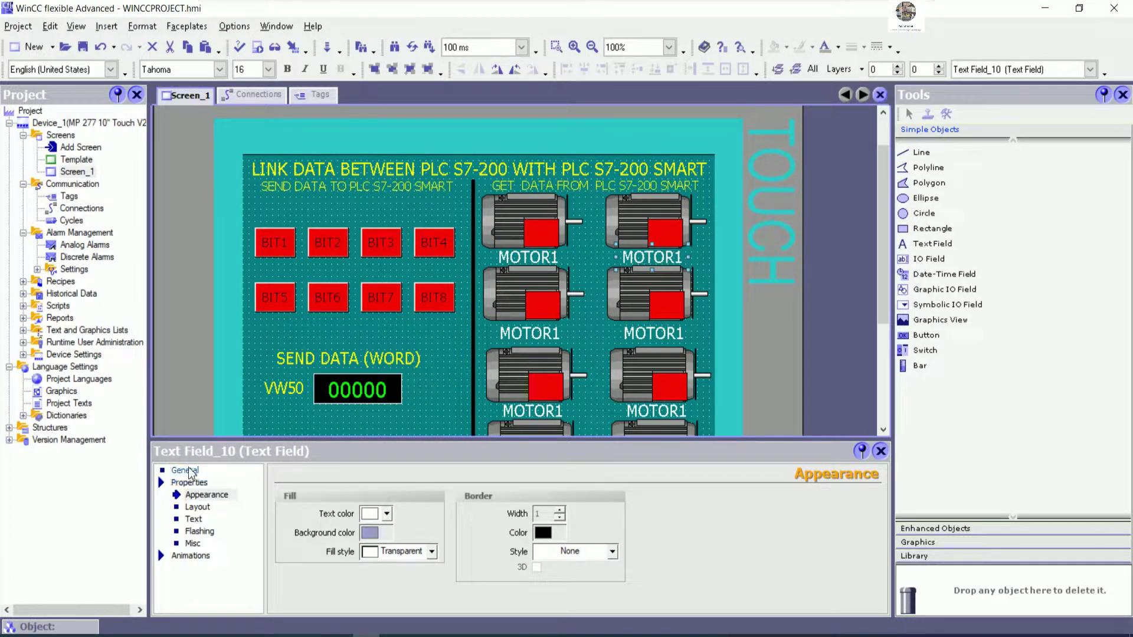
left_click(420, 518)
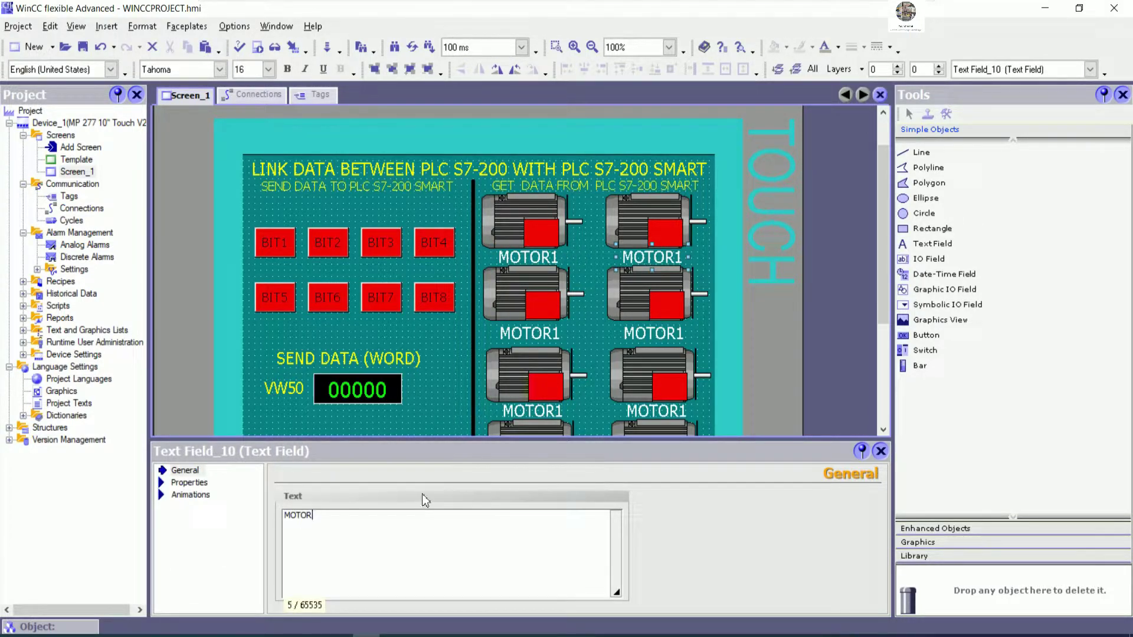
Relabel the second row of motors MOTOR3 and MOTOR4, from left to right.
left_click(526, 340)
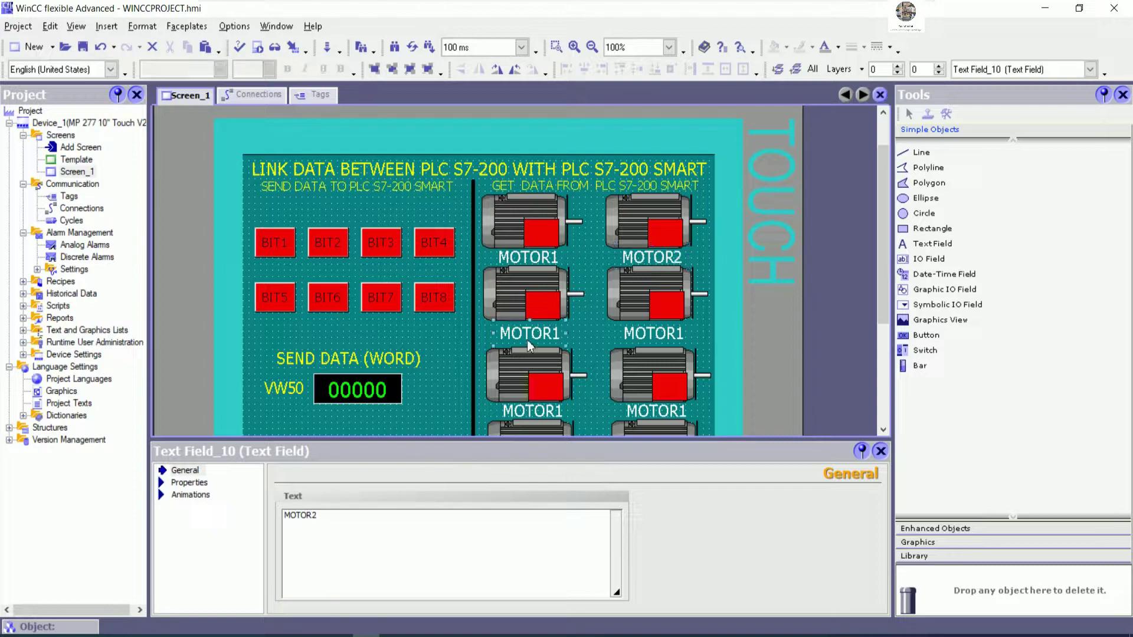
left_click(379, 531)
key("BackSpace")
type("3")
left_click(650, 334)
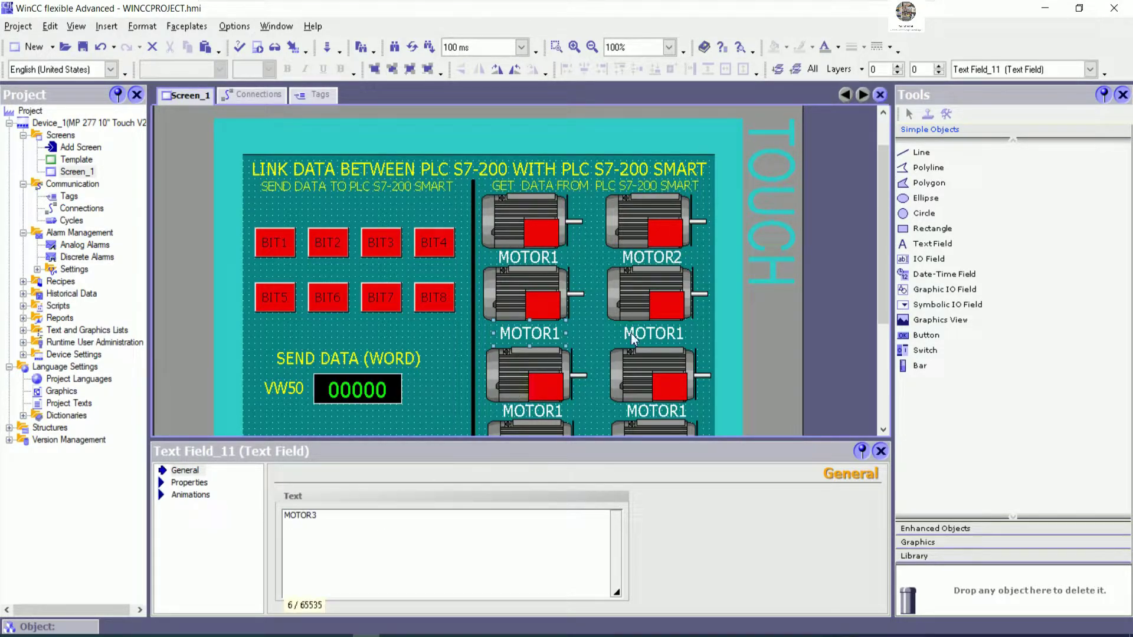
left_click(352, 533)
key("BackSpace")
type("4")
Relabel the third row of motors MOTOR5 and MOTOR6, from left to right.
left_click(547, 412)
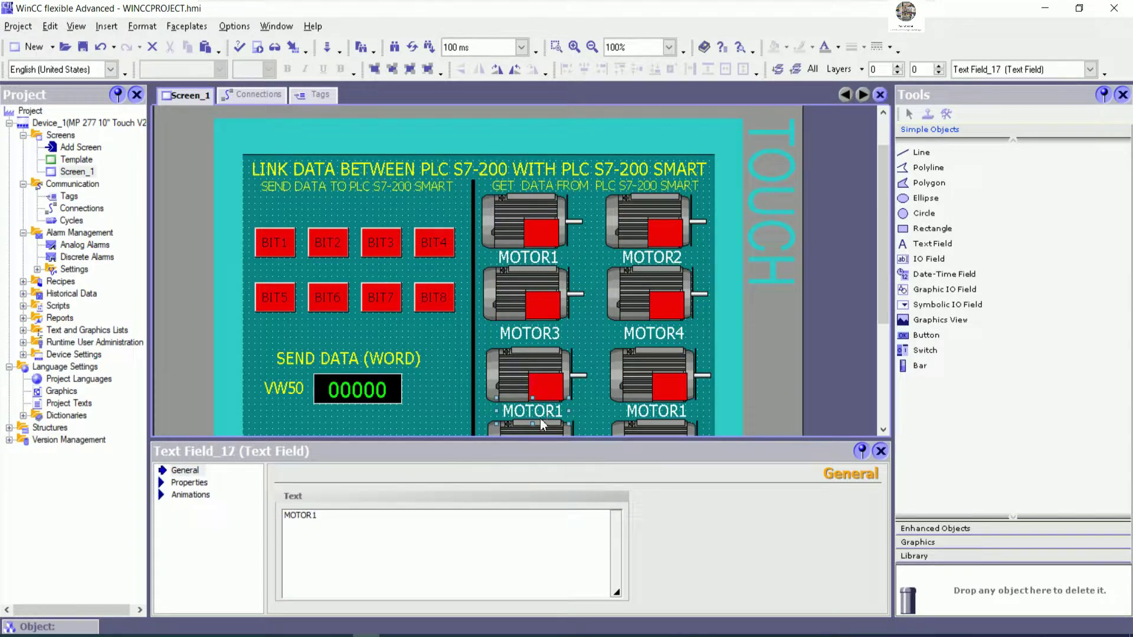
left_click(384, 525)
type("5")
left_click(651, 410)
left_click(384, 535)
type("6")
Relabel the fourth row of motors MOTOR7 and MOTOR8, from left to right.
scroll(742, 373, "down", 2)
scroll(615, 351, "up", 1)
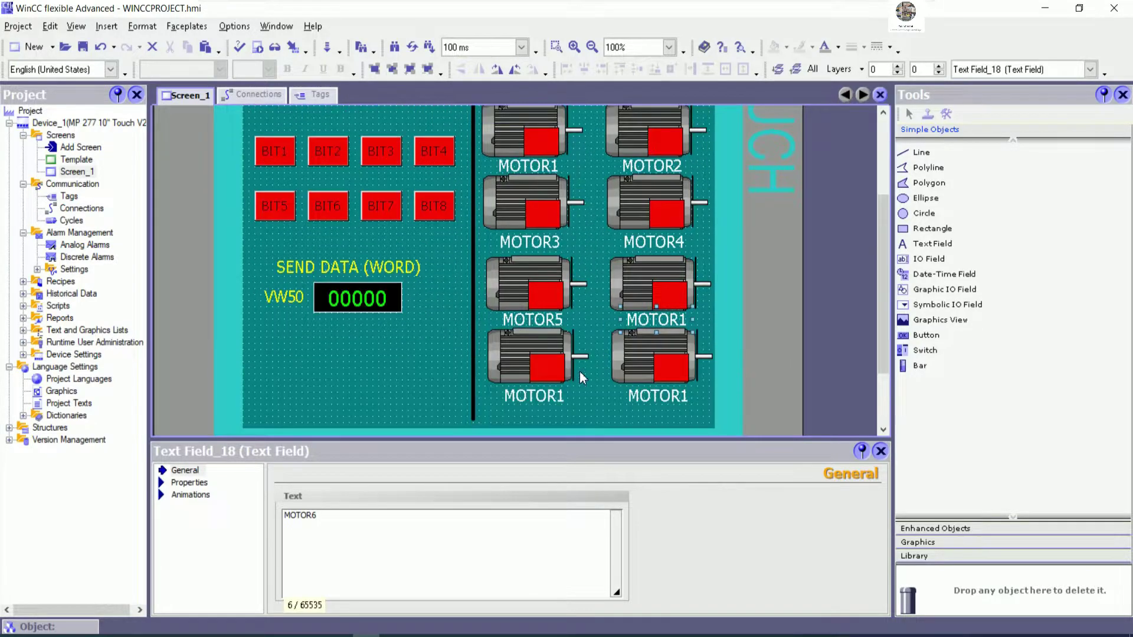
left_click(550, 397)
left_click(348, 517)
key("BackSpace")
type("7")
left_click(666, 406)
left_click(378, 523)
type("8")
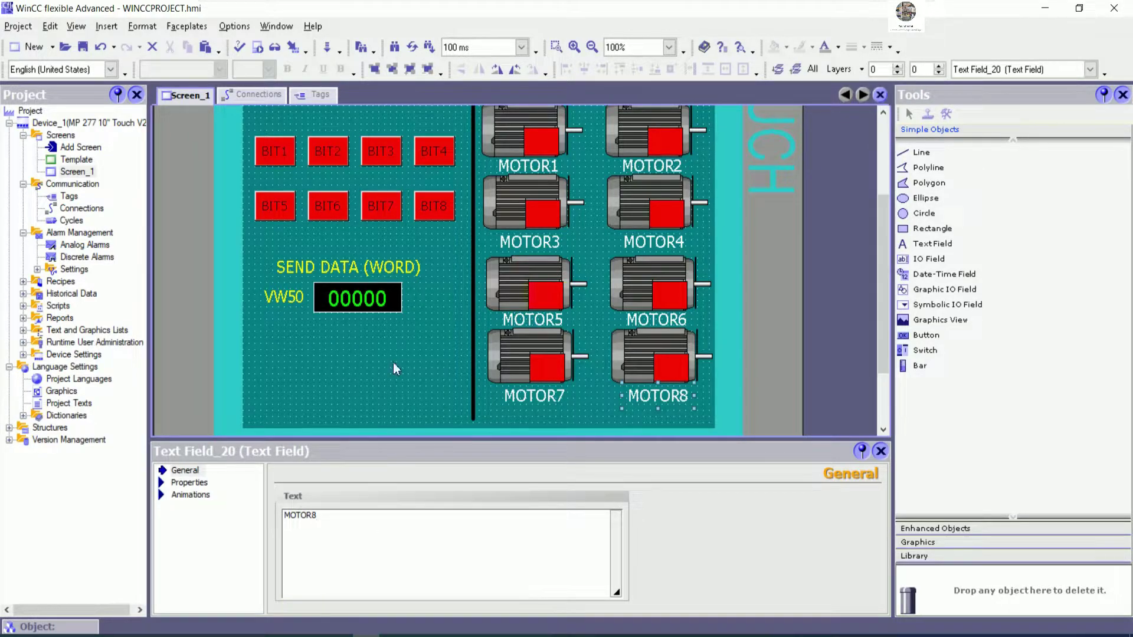
left_click(393, 362)
scroll(446, 379, "up", 3)
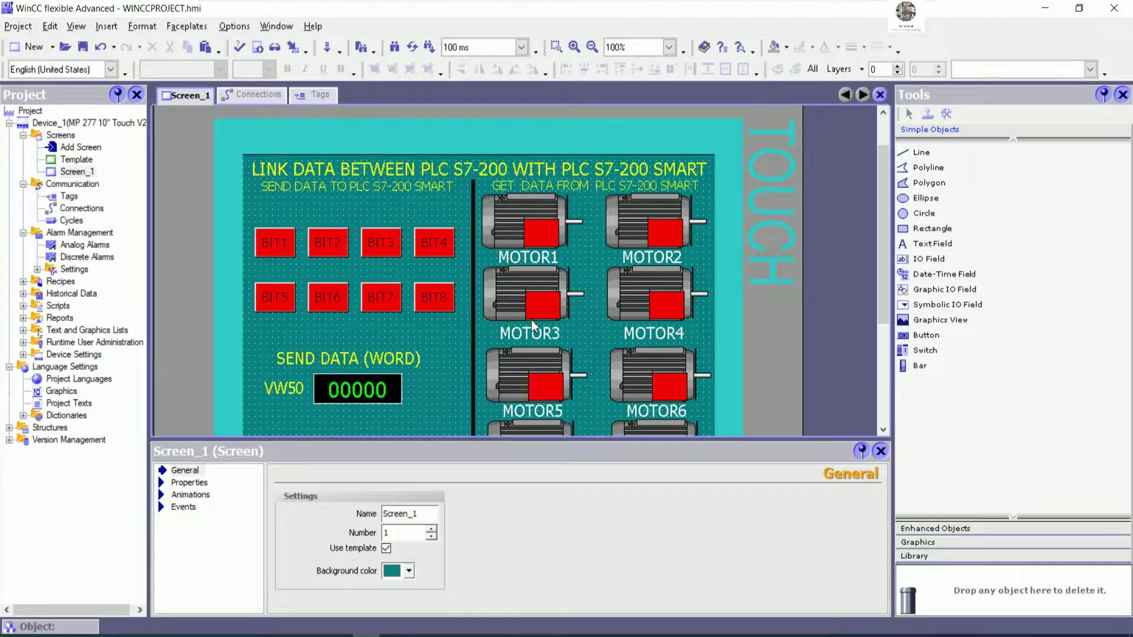
left_click(474, 345)
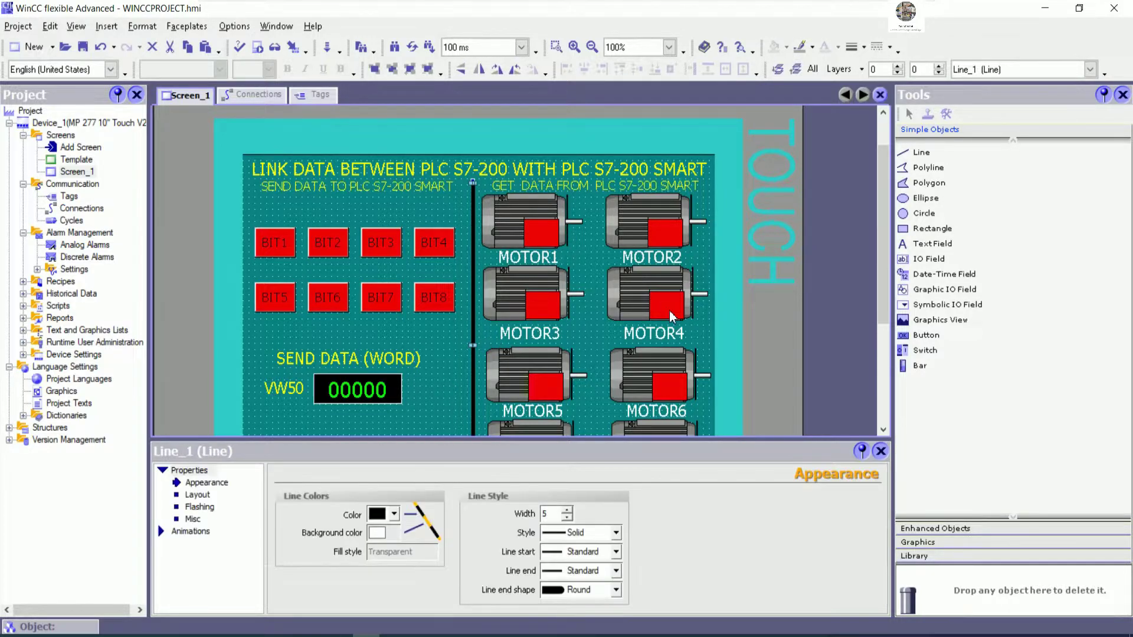
scroll(669, 310, "down", 3)
scroll(691, 342, "up", 3)
Set the appearance animation tag of MOTOR2's red rectangle to GET_BIT2.
left_click(667, 240)
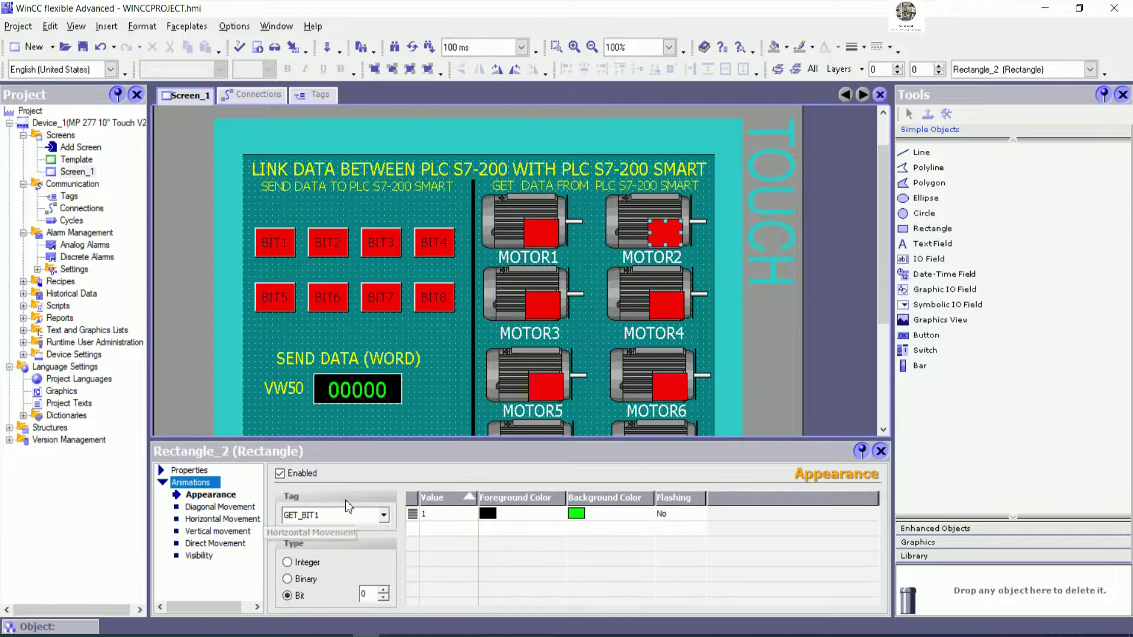
left_click(356, 516)
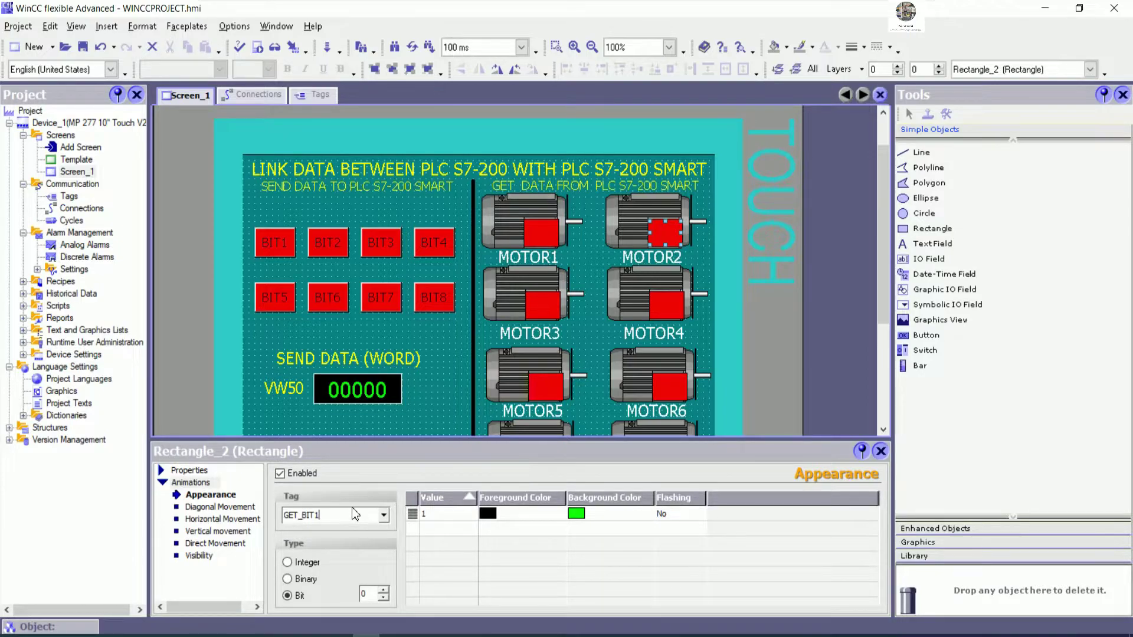
key("BackSpace")
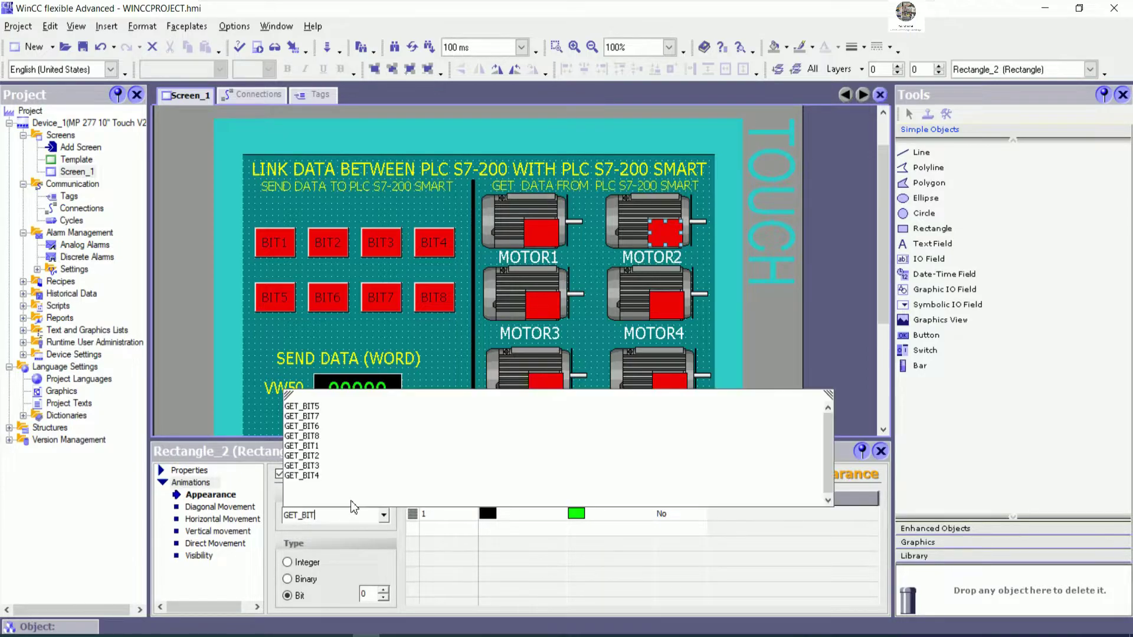
left_click(319, 458)
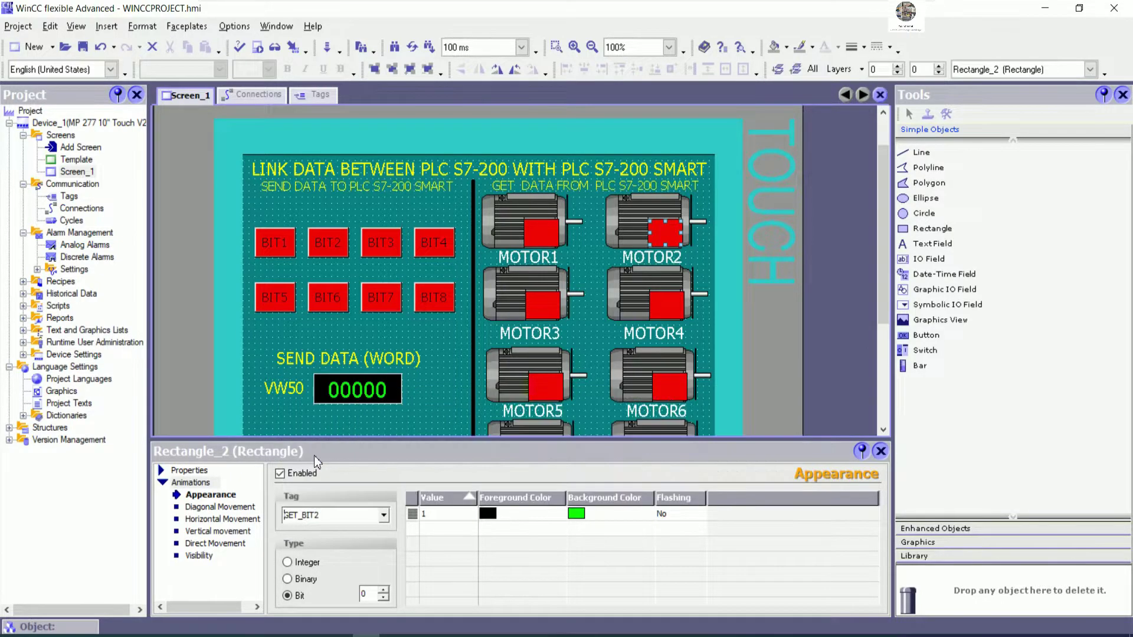
Set the appearance animation tag of MOTOR3's red rectangle to GET_BIT3.
left_click(543, 313)
key("BackSpace")
type("3")
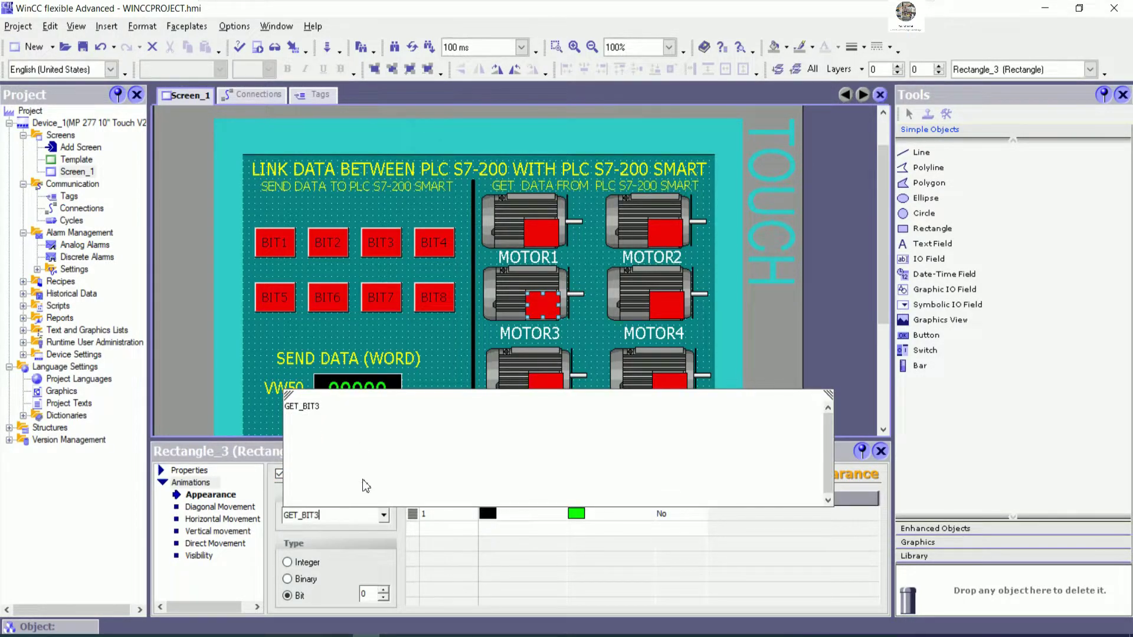
left_click(341, 407)
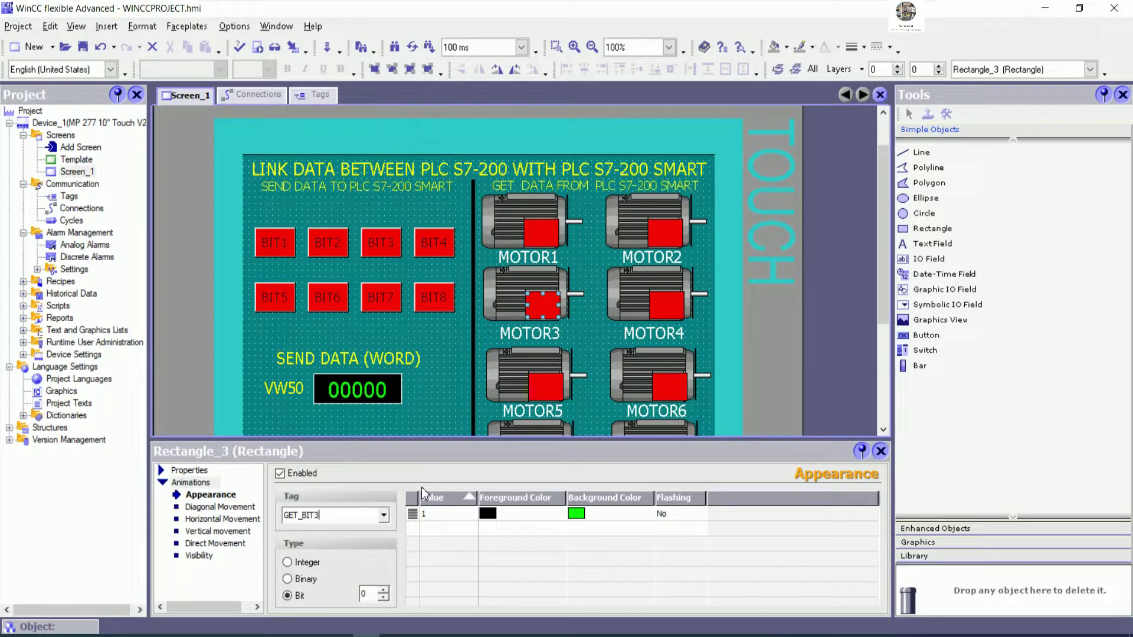
Set the appearance animation tag of MOTOR4's red rectangle to GET_BIT4.
left_click(672, 319)
left_click(341, 522)
type("4")
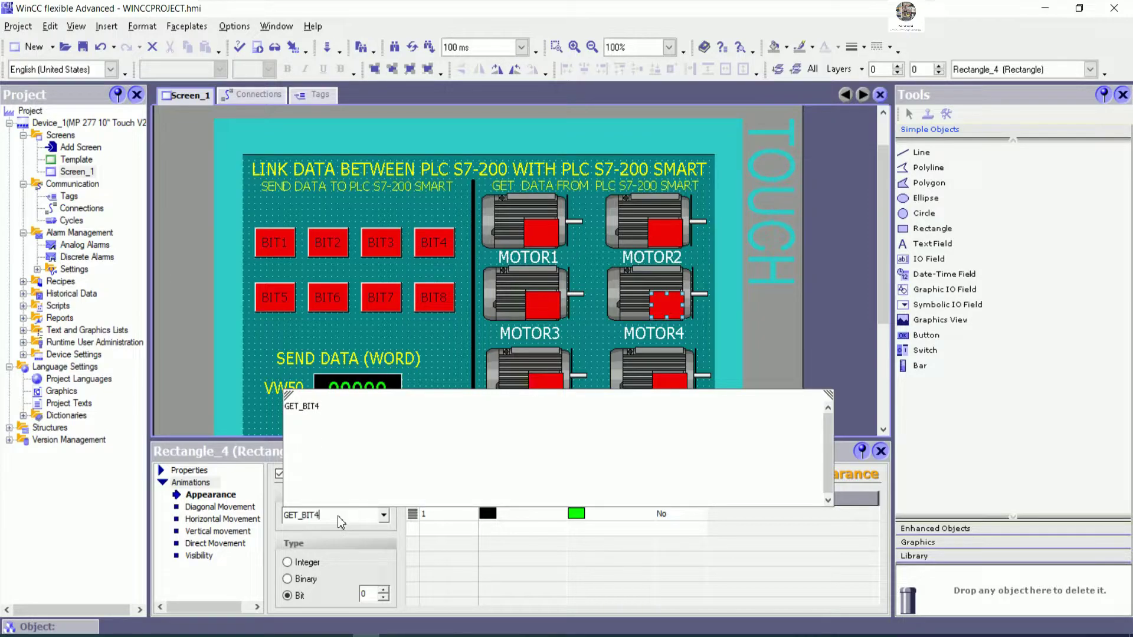
left_click(333, 412)
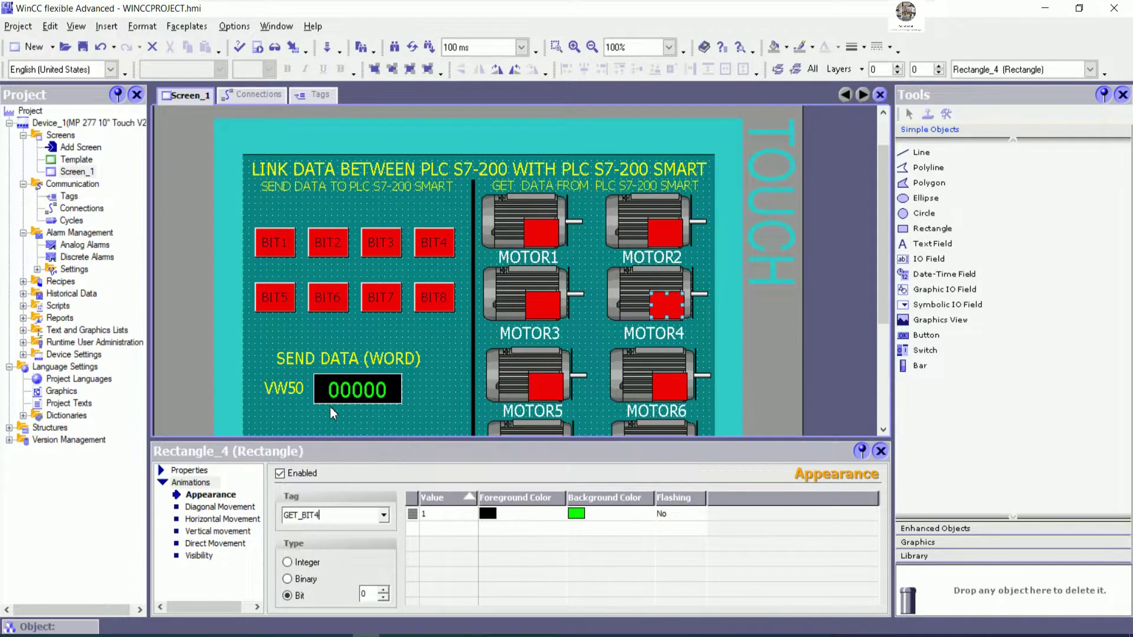
Set the appearance animation tag of MOTOR5's red rectangle to GET_BIT5.
left_click(555, 401)
type("5")
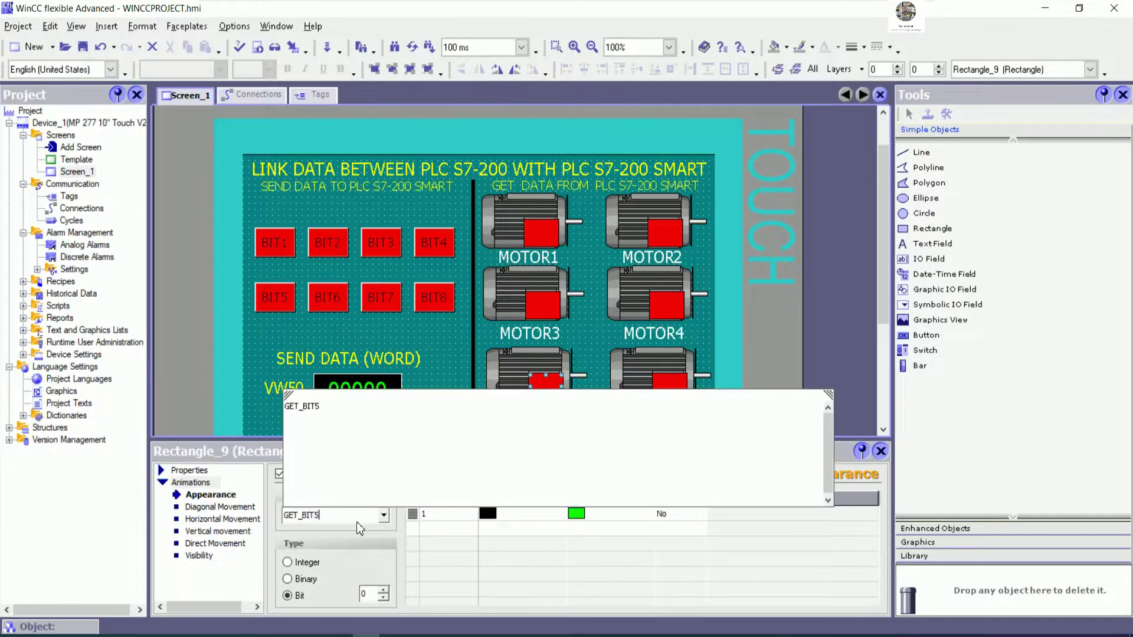
left_click(325, 413)
Set the appearance animation tag of MOTOR6's red rectangle to GET_BIT6.
left_click(670, 409)
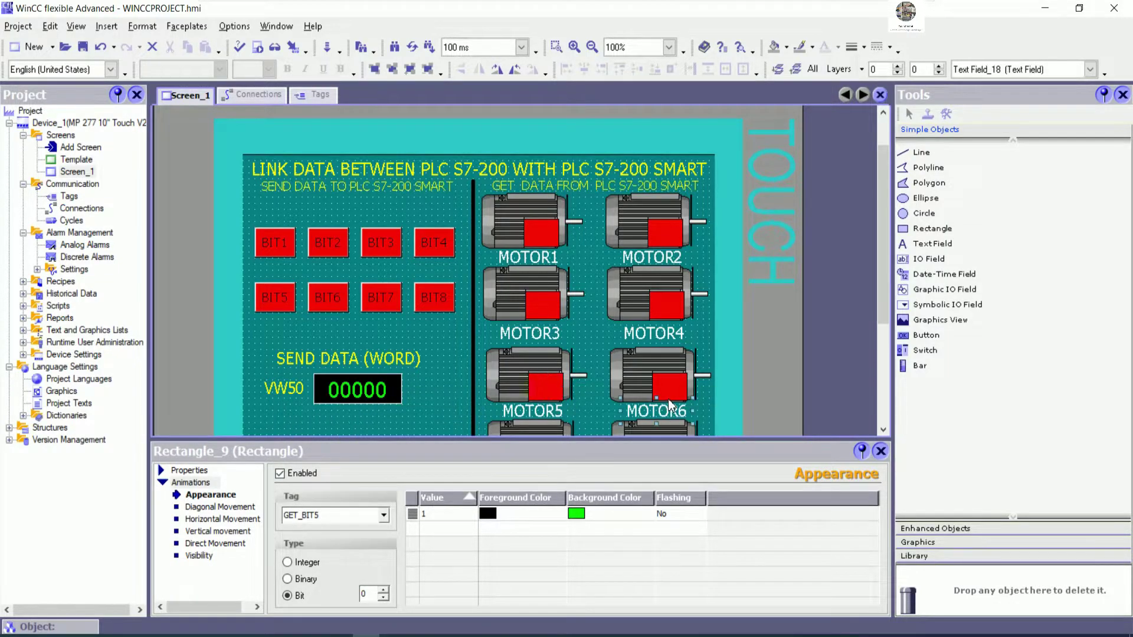
left_click(667, 393)
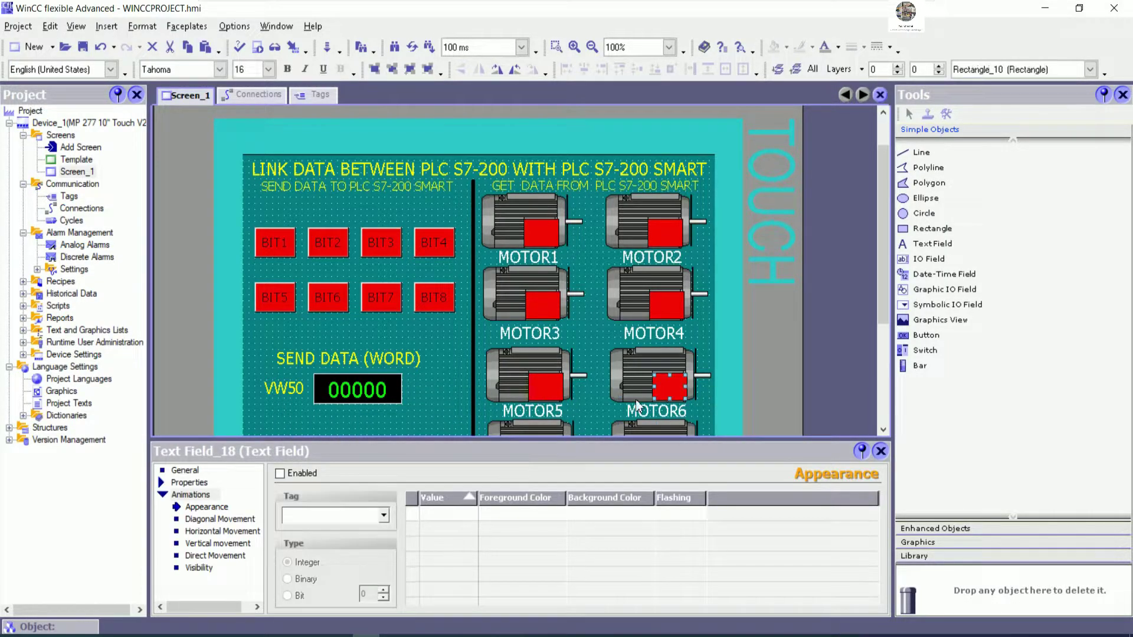
left_click(340, 517)
type("6")
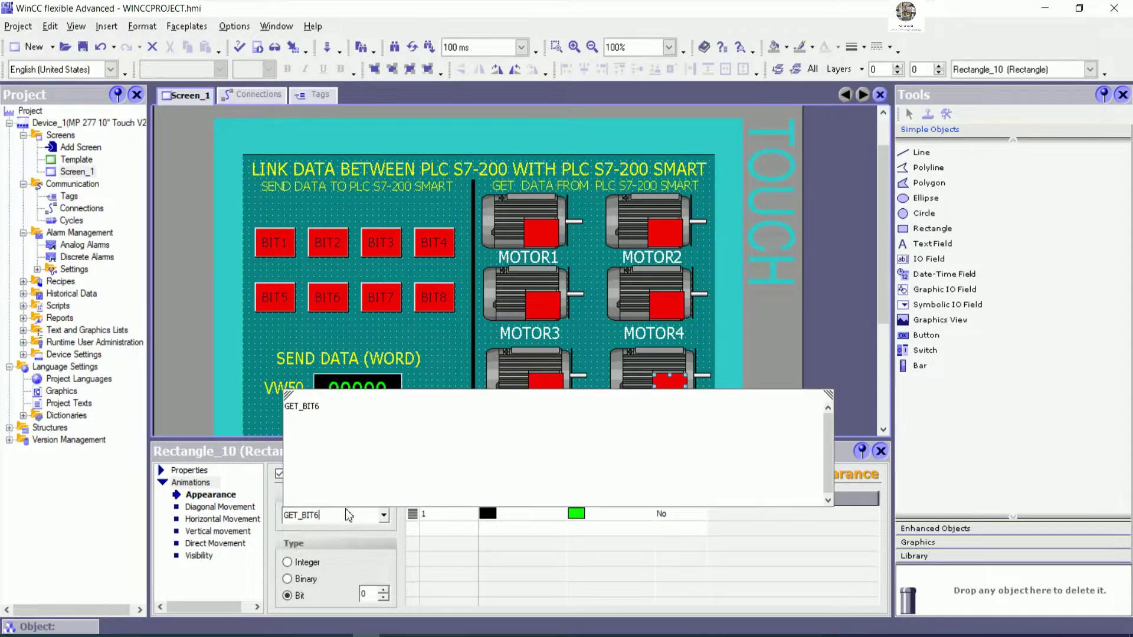
left_click(328, 410)
Set the appearance animation tag of MOTOR7's red rectangle to GET_BIT7.
scroll(715, 396, "down", 3)
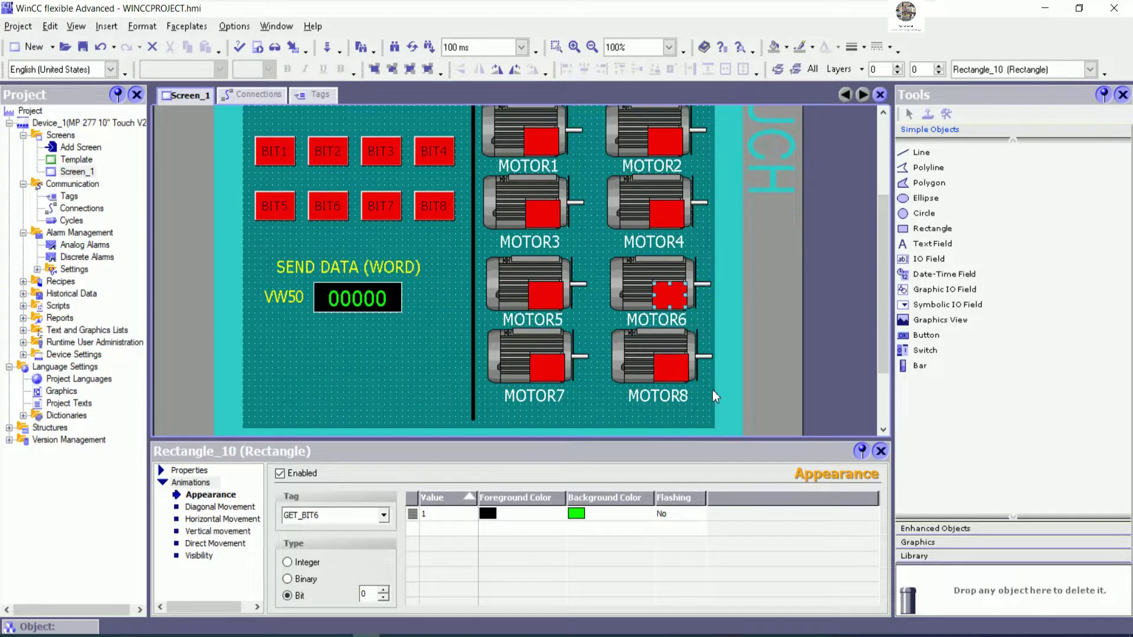
left_click(560, 373)
type("7")
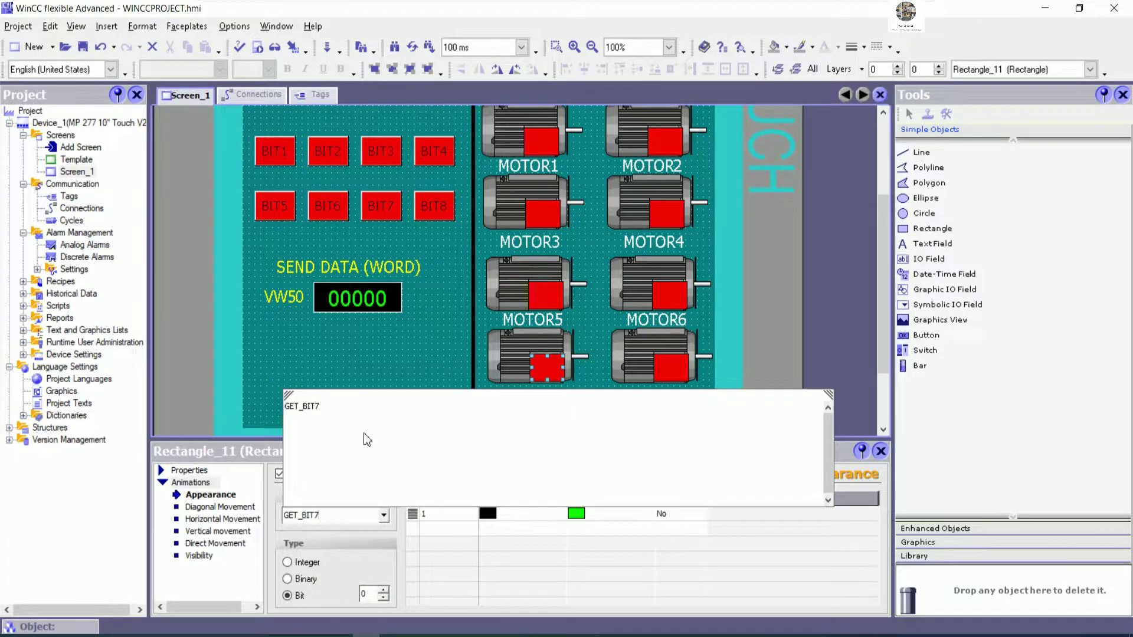
left_click(344, 413)
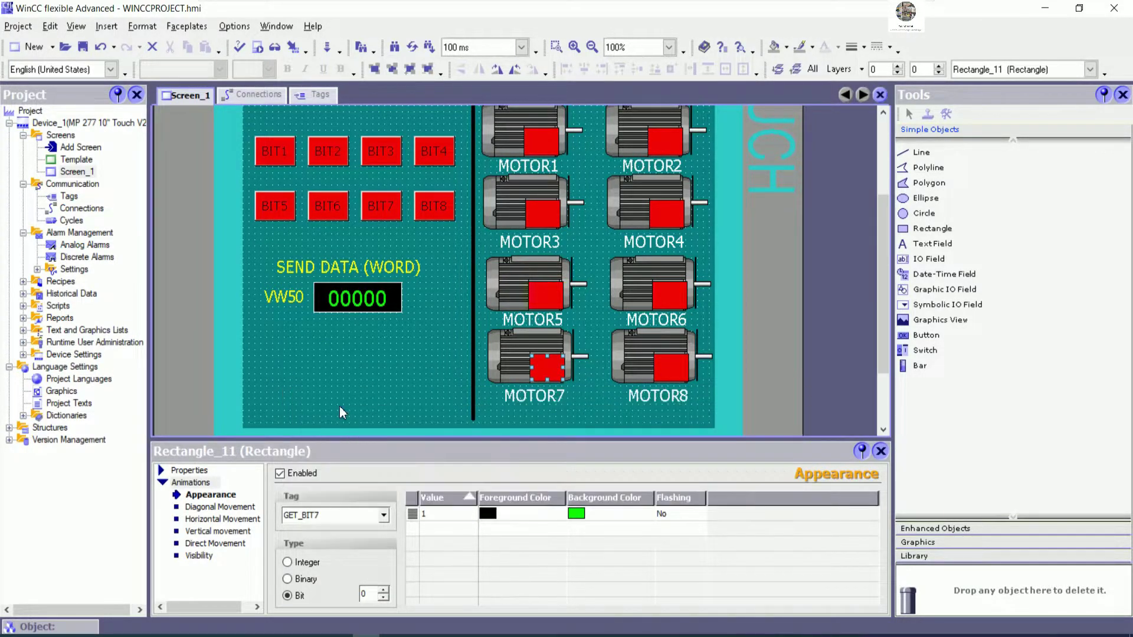
Set the appearance animation tag of MOTOR8's red rectangle to GET_BIT8.
left_click(671, 371)
left_click(357, 517)
type("8")
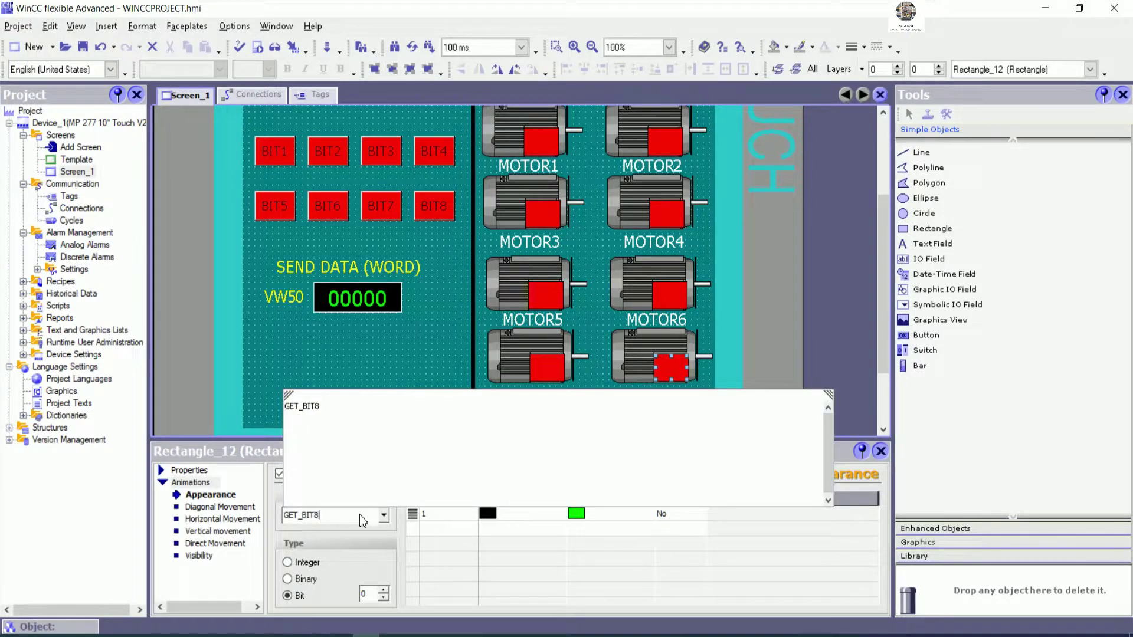
left_click(338, 411)
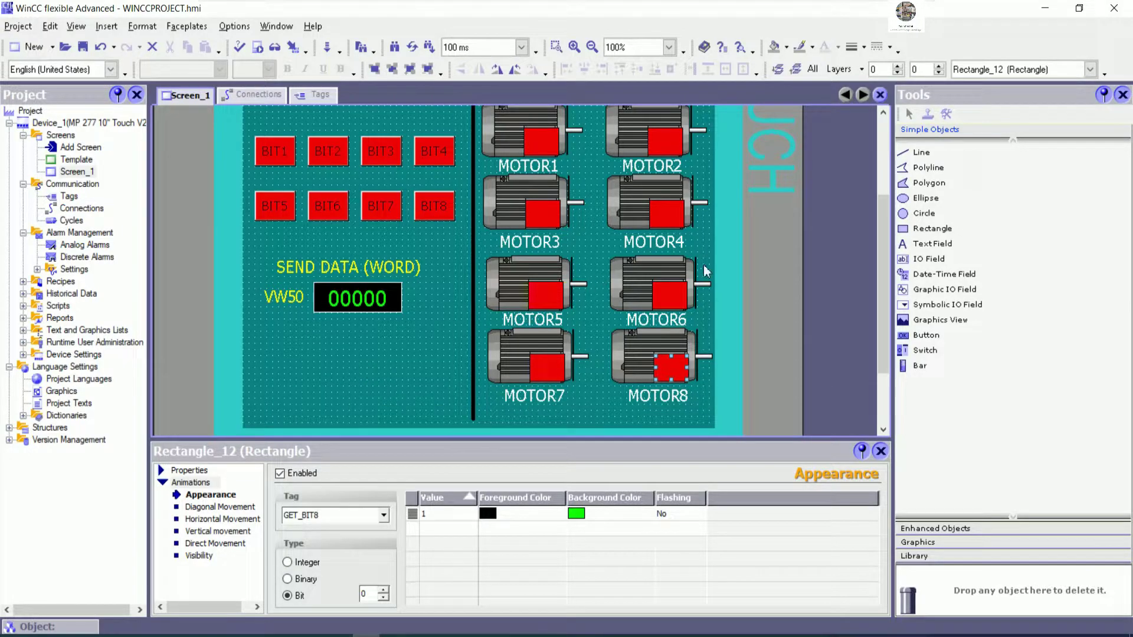
left_click(360, 344)
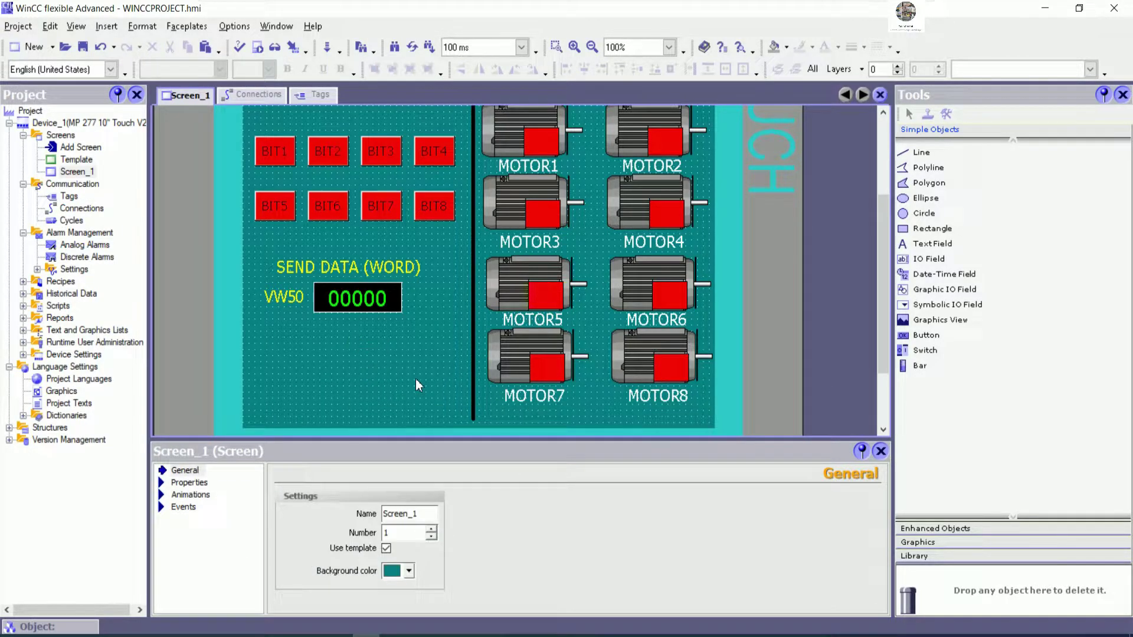
Duplicate the SEND DATA (WORD) heading with its VW50 label and IO field, and place the copy in the empty area below.
scroll(428, 366, "up", 3)
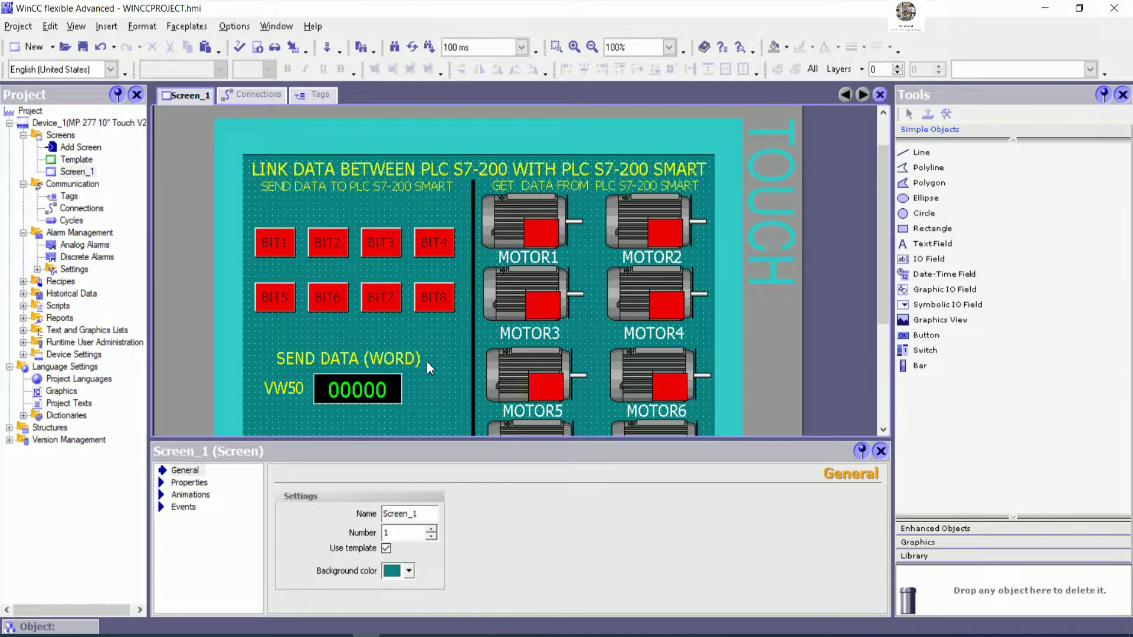
scroll(429, 367, "down", 3)
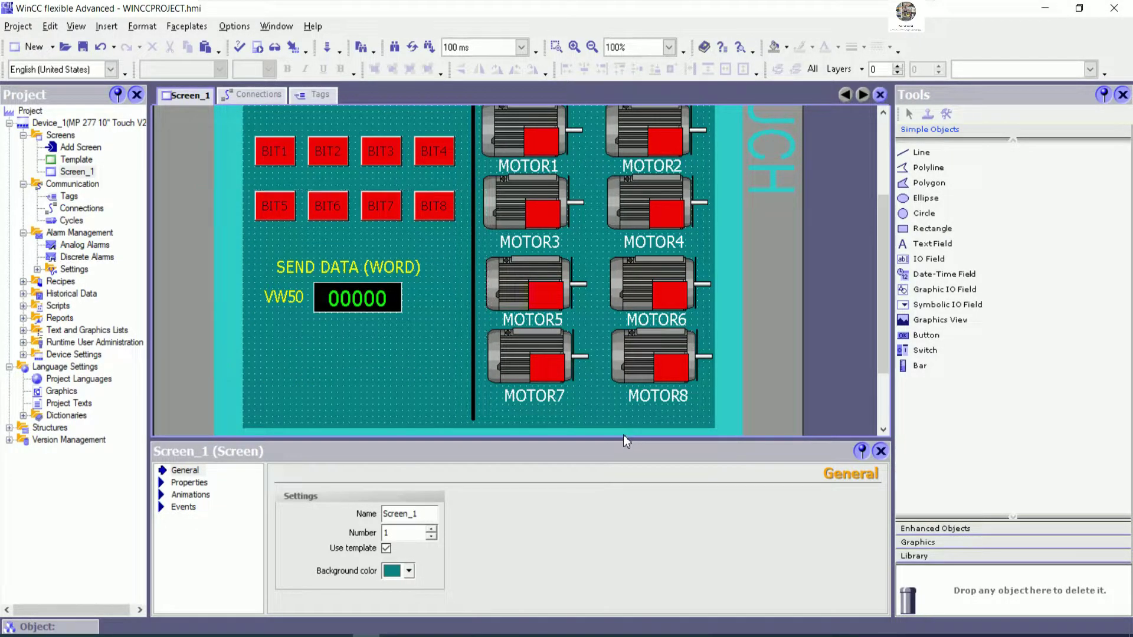
left_click(585, 407)
left_click(407, 334)
left_click(284, 298)
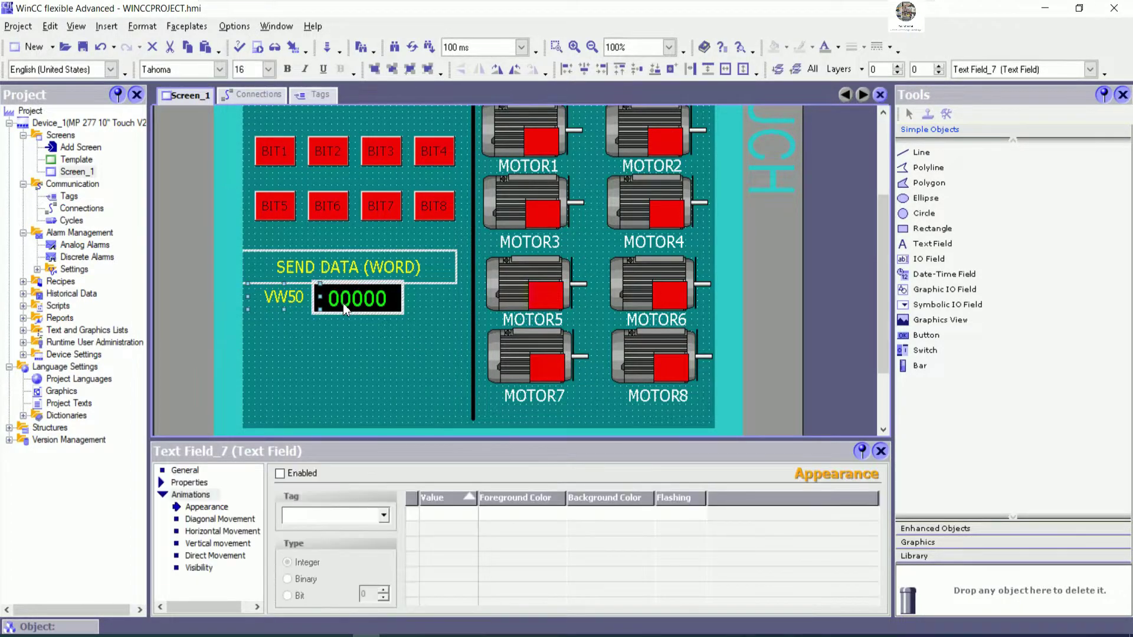
right_click(342, 303)
left_click(399, 416)
left_click(371, 359)
right_click(372, 359)
left_click(413, 431)
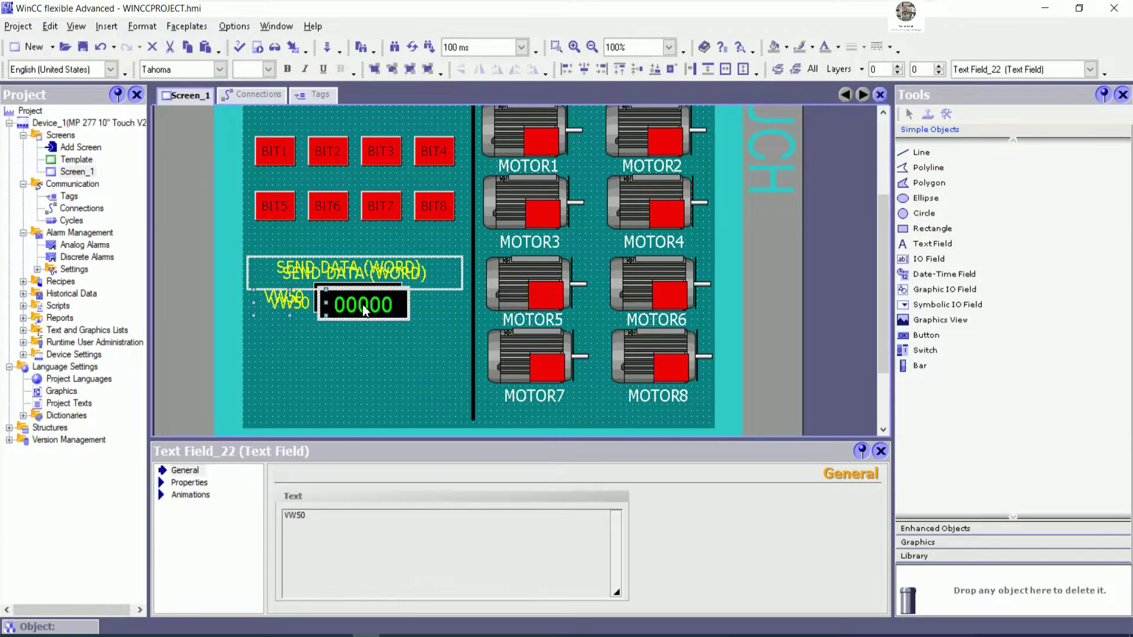
left_click_drag(363, 310, 364, 400)
left_click(366, 416)
Change the copied heading's text to GET DATA (WORD).
left_click(354, 365)
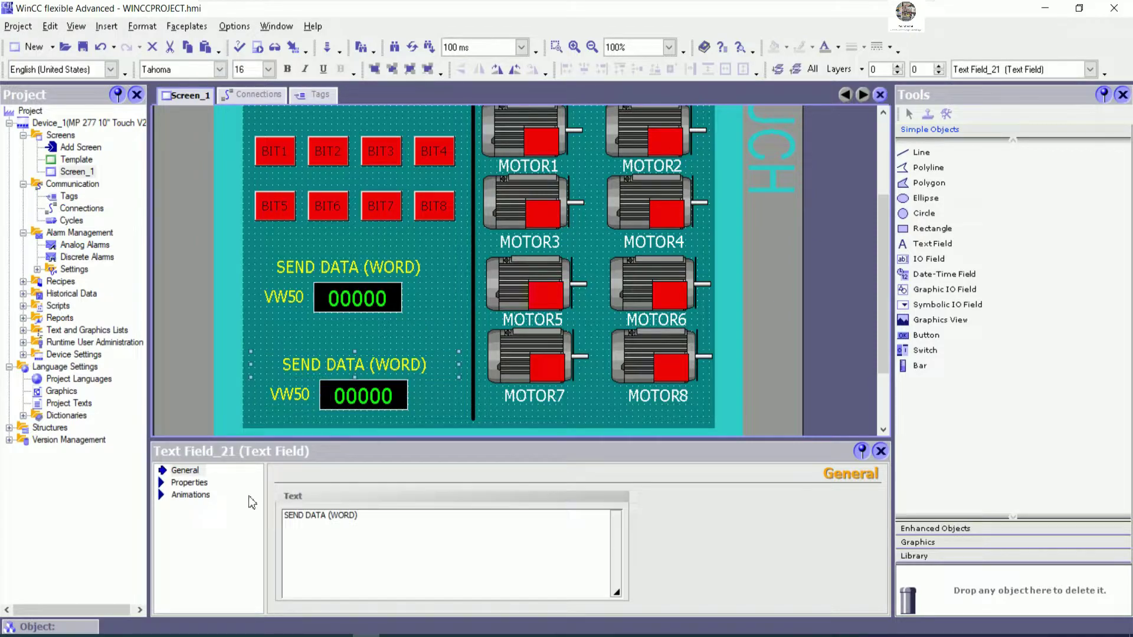
left_click(306, 520)
key("End")
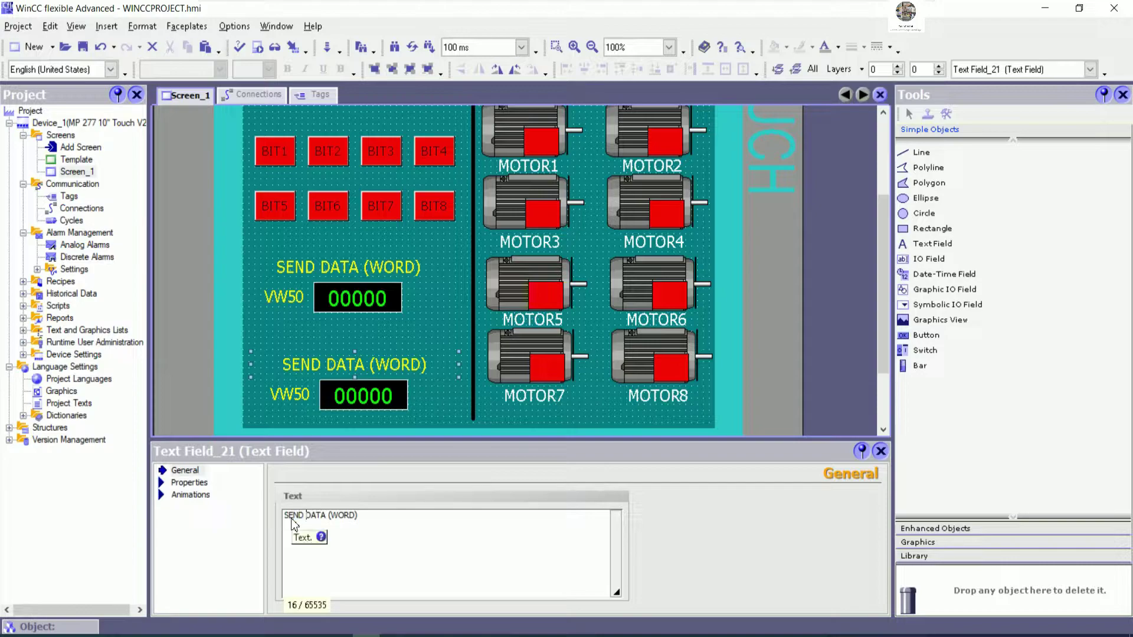
double_click(289, 523)
key("BackSpace")
type("GET")
left_click(381, 395)
Change the copied VW50 label beneath GET DATA (WORD) to VW52.
left_click(290, 398)
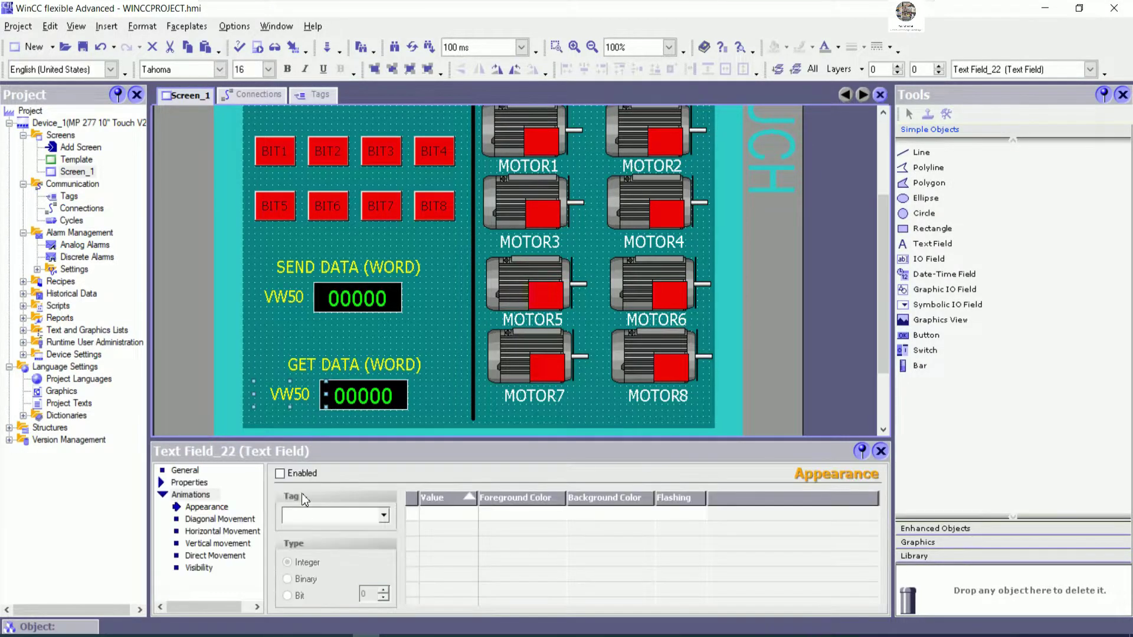
left_click(429, 519)
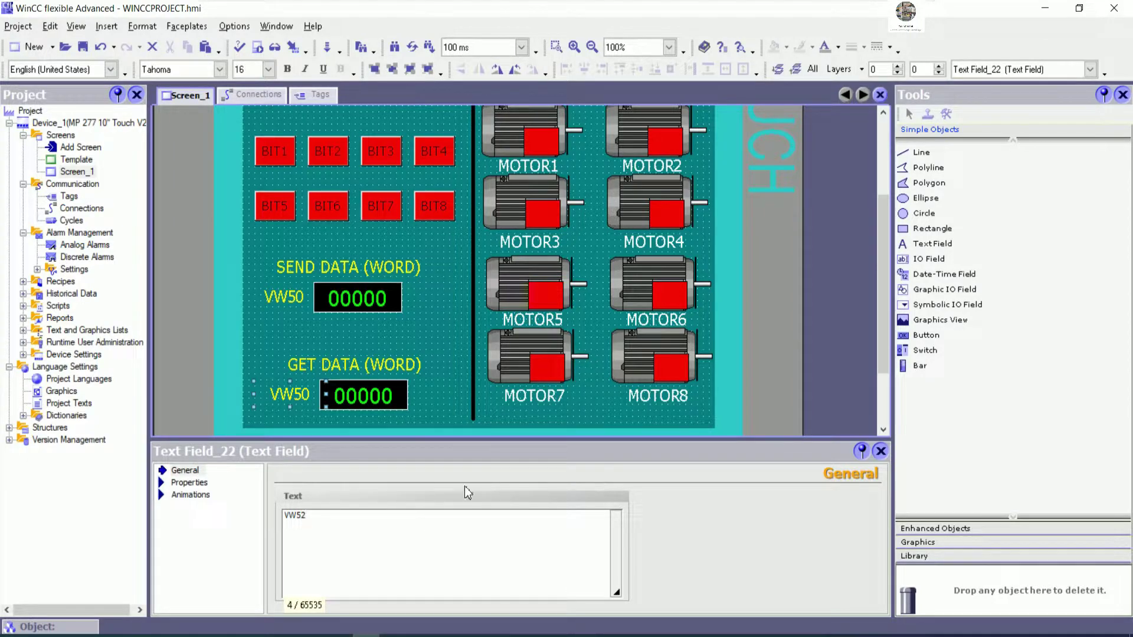
left_click(328, 413)
Assign the process tag GET_WORD1 to the IO field beside VW52 and set its mode to Output.
left_click(371, 399)
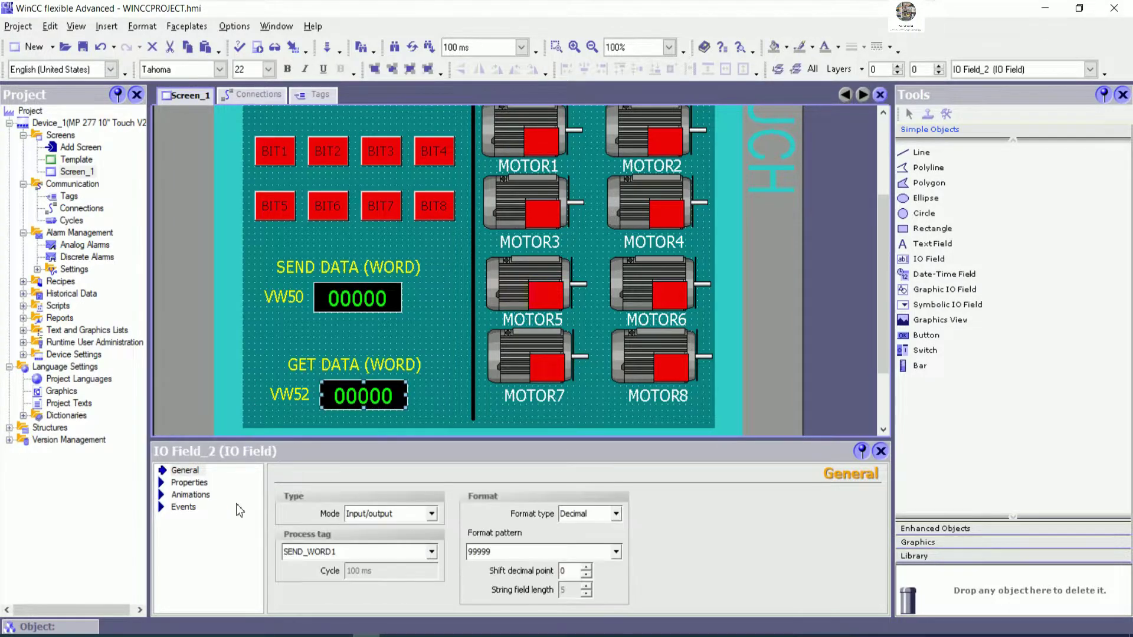
left_click(431, 552)
left_click(356, 504)
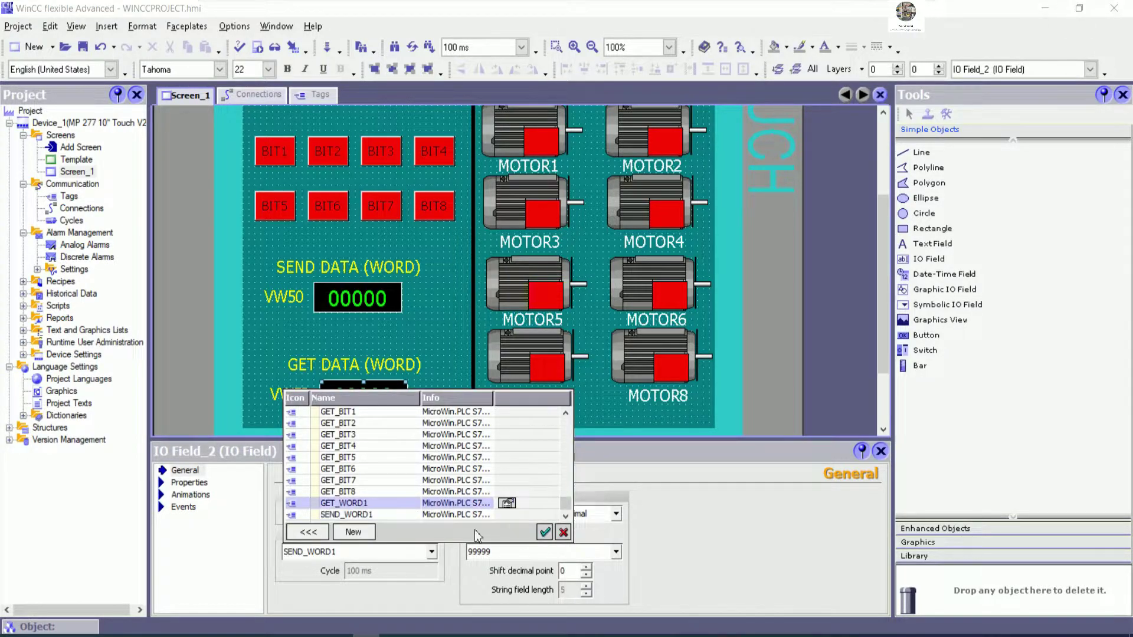
left_click(545, 533)
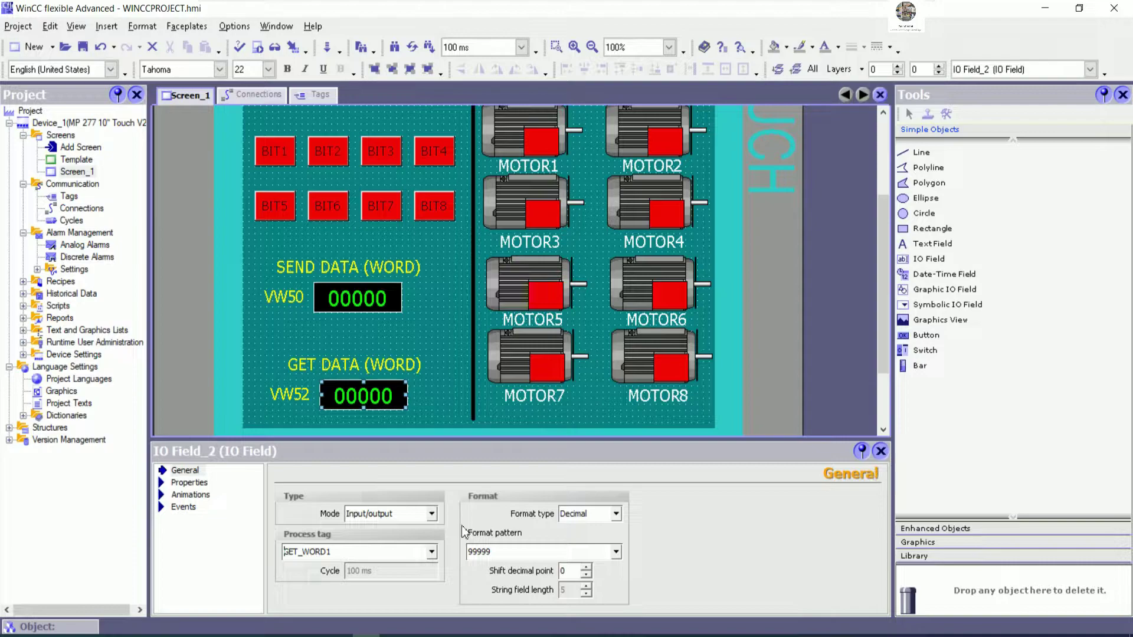
left_click(432, 513)
left_click(365, 547)
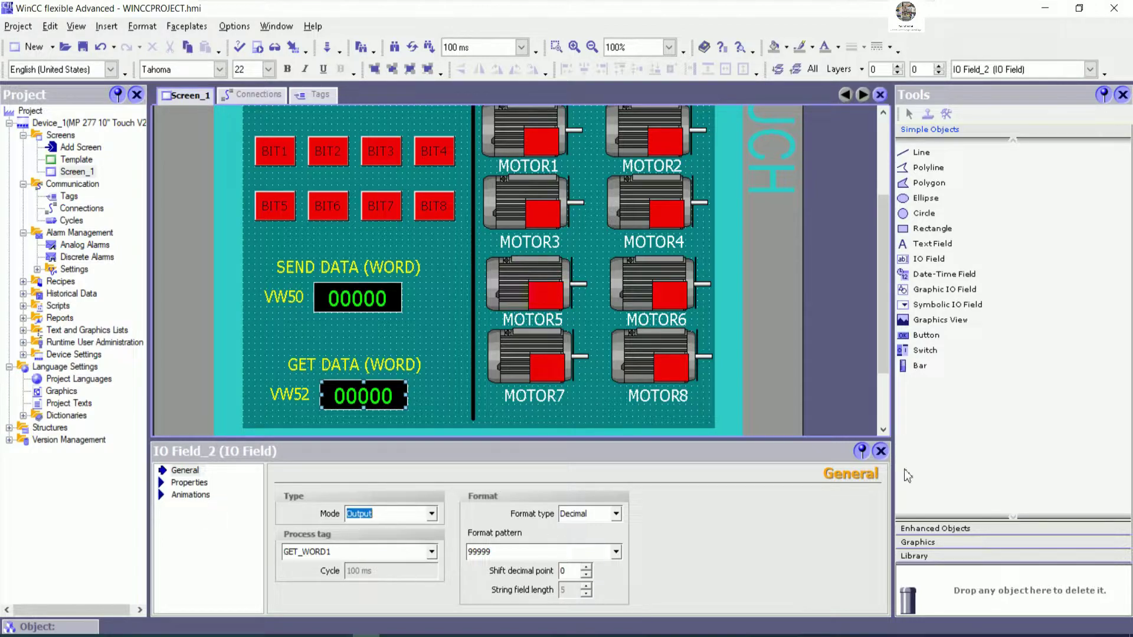
Hide the property view so the whole Screen_1 layout can be worked on, leaving no object selected.
left_click(873, 456)
left_click(459, 446)
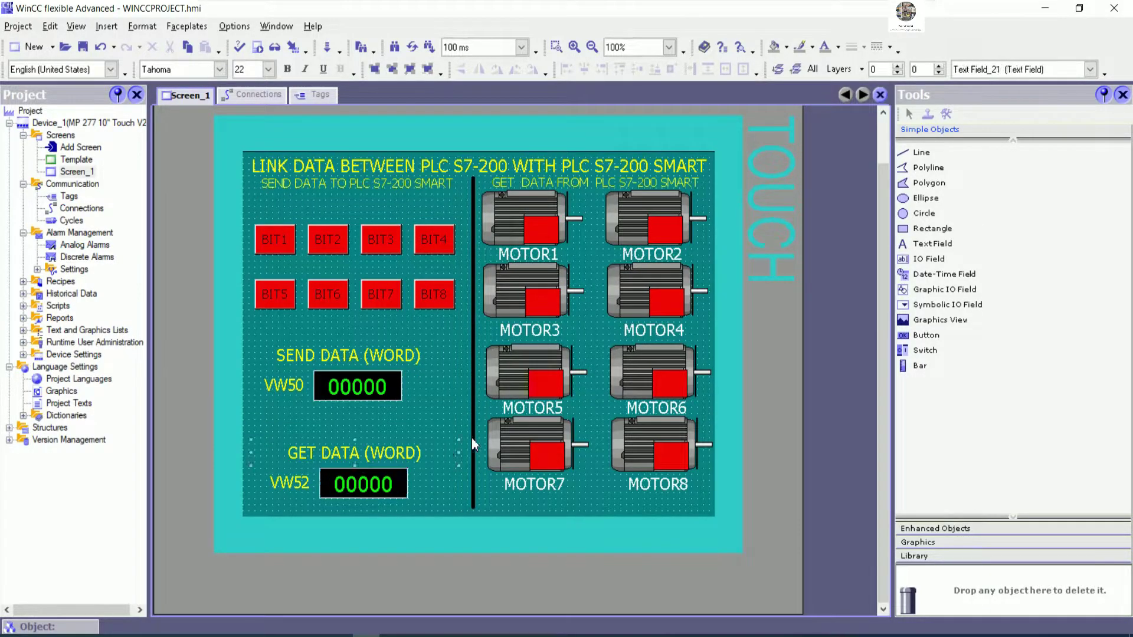
left_click(426, 401)
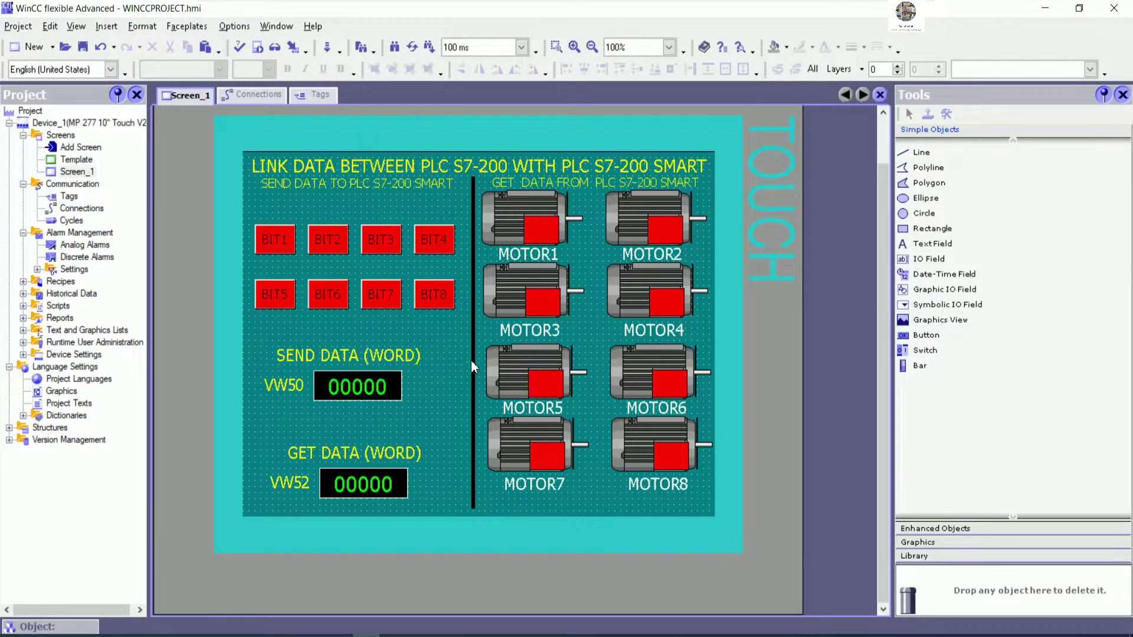
Move the SEND DATA TO PLC S7-200 SMART heading down near the BIT buttons, and shift all eight motors with their labels slightly down.
left_click(377, 188)
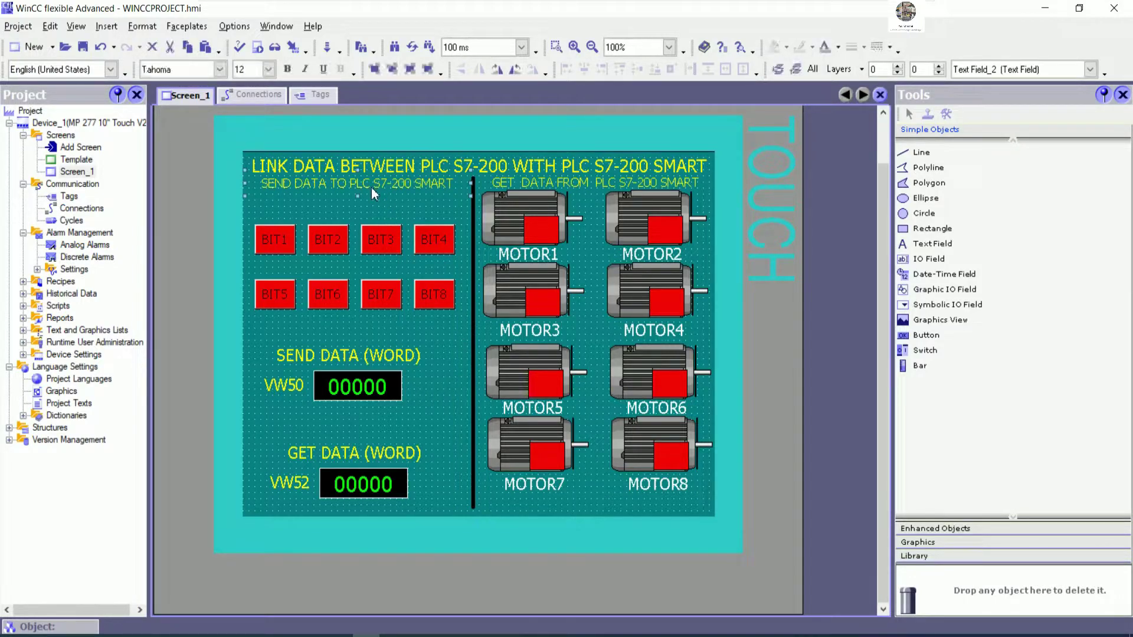
left_click_drag(371, 187, 374, 206)
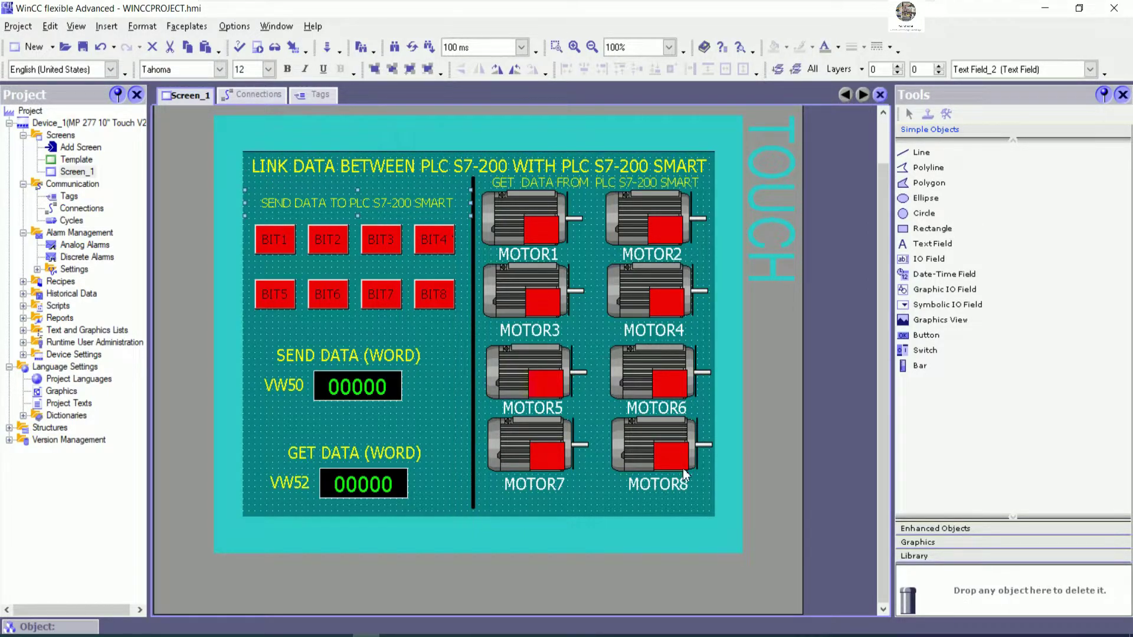
left_click(569, 495)
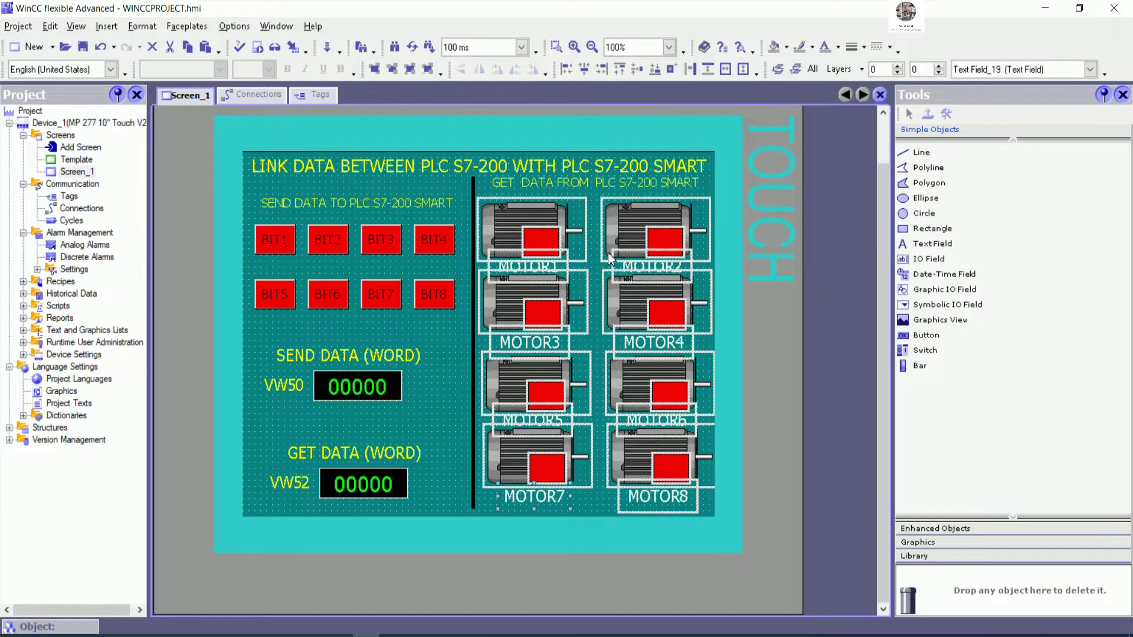
Nudge the GET DATA FROM PLC S7-200 SMART heading slightly down and the SEND DATA TO PLC S7-200 SMART heading slightly up.
left_click(606, 192)
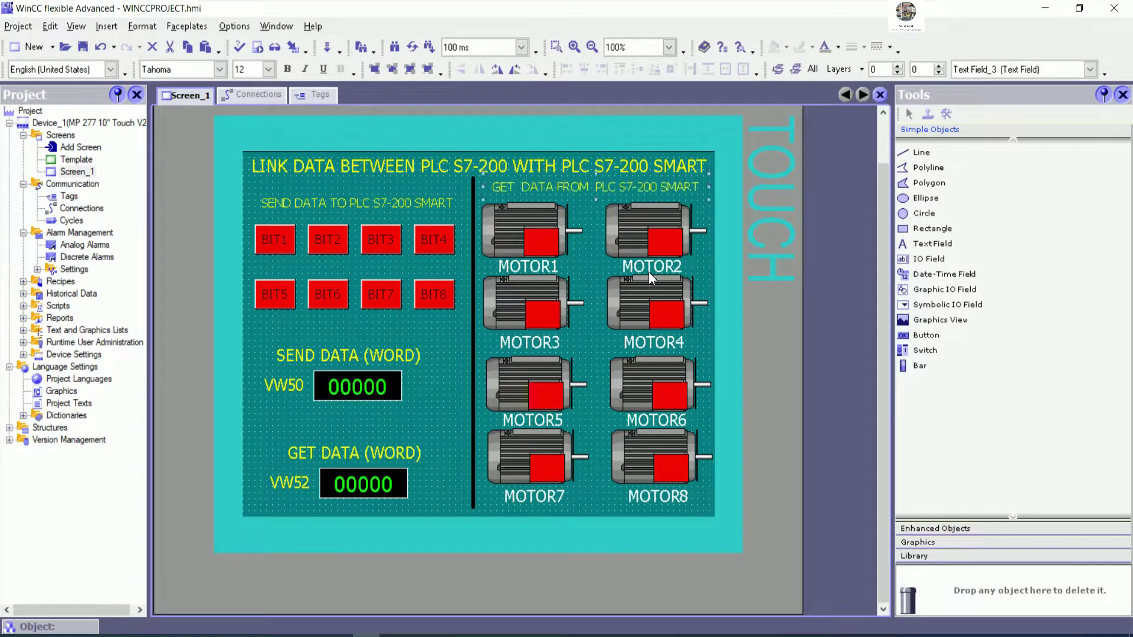
key("Down")
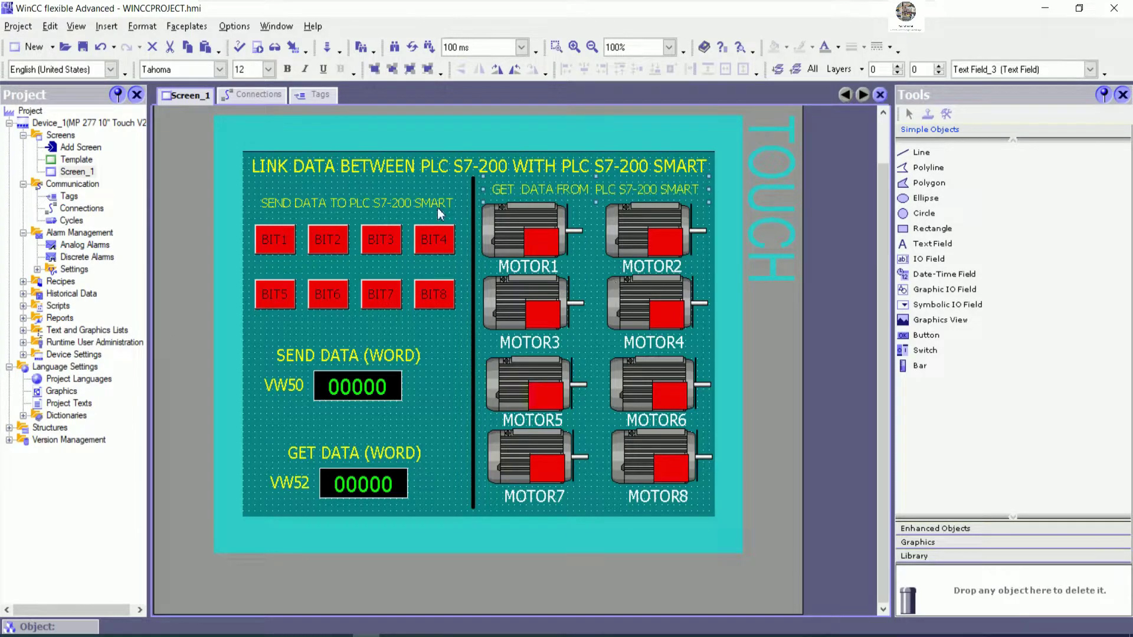
key("Up")
key("Up")
key("Up")
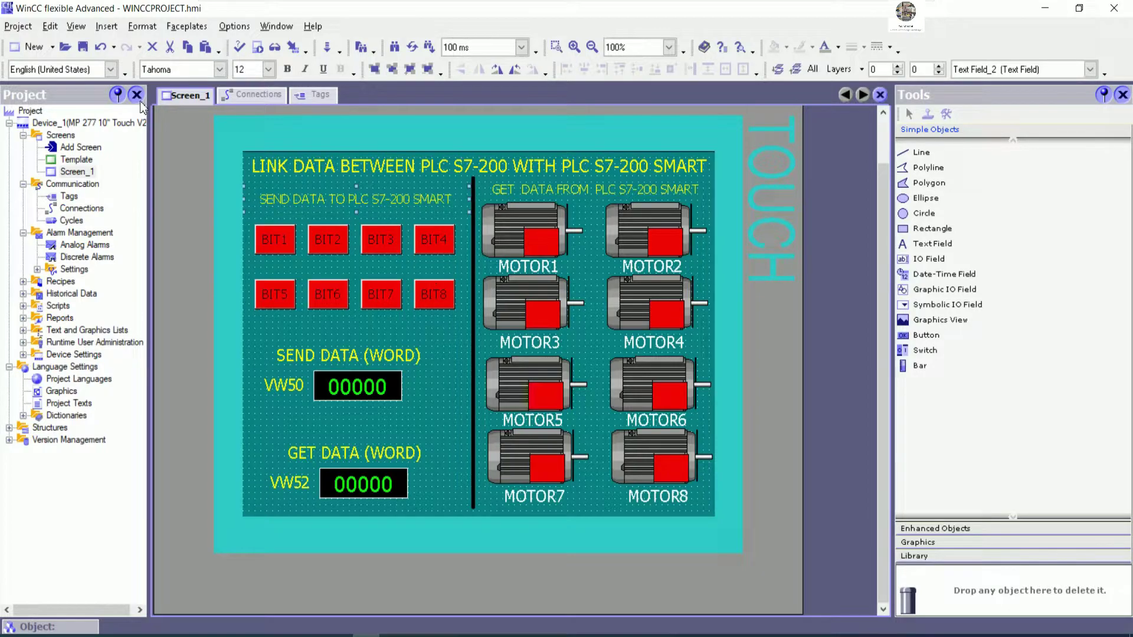
Save the WINCCPROJECT project and start it in the runtime system.
left_click(83, 50)
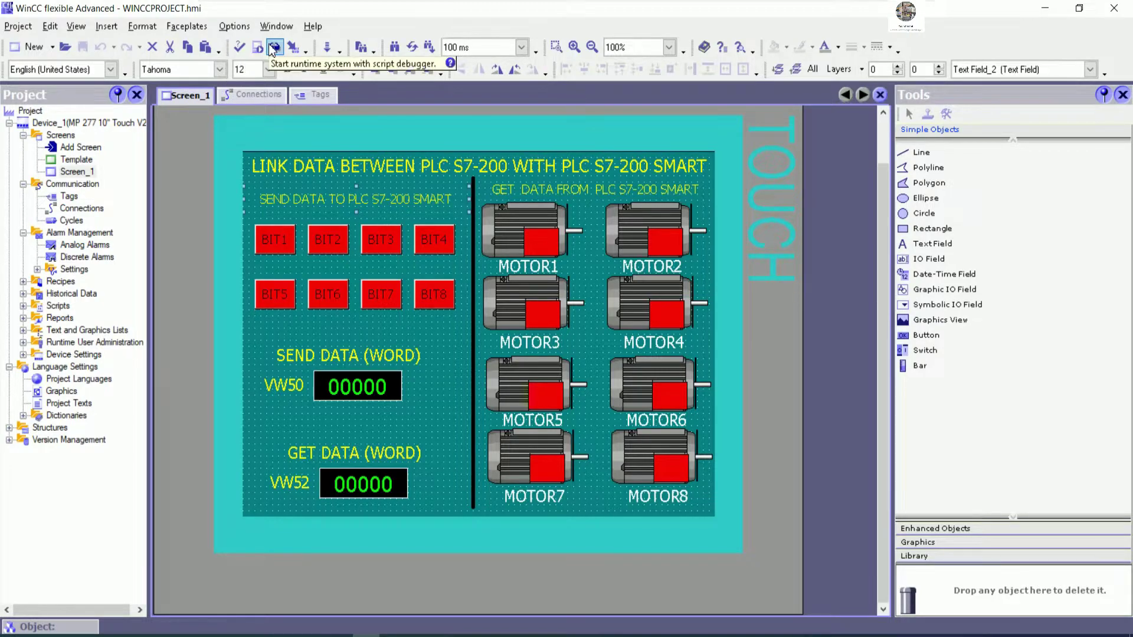
left_click(261, 51)
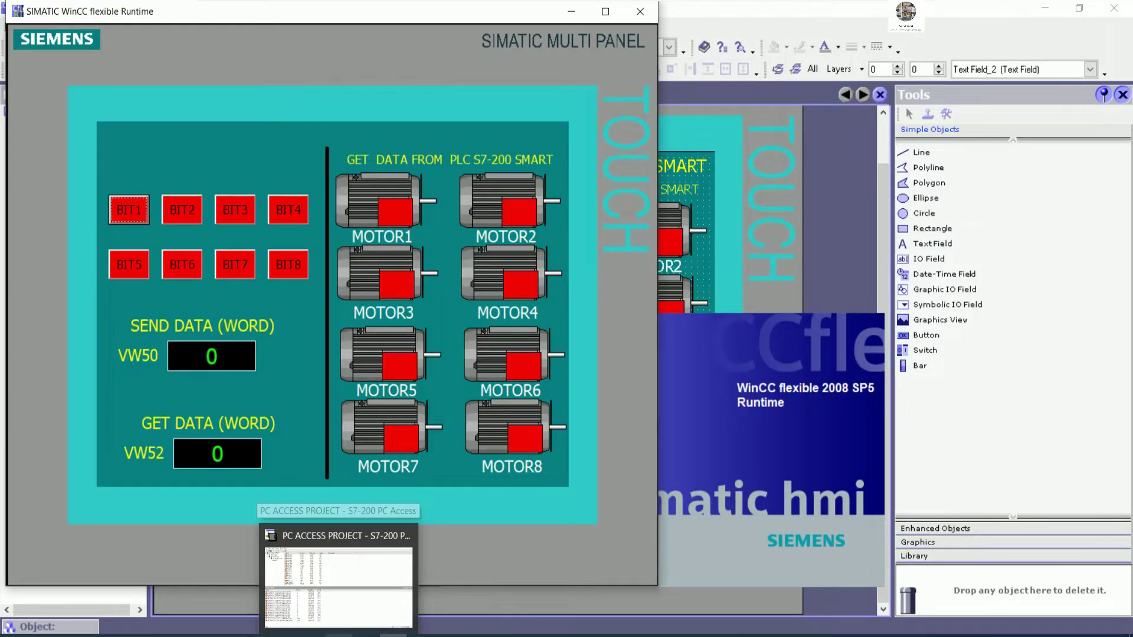
Switch to PC ACCESS PROJECT in S7-200 PC Access to view the test client's tag values.
left_click(354, 567)
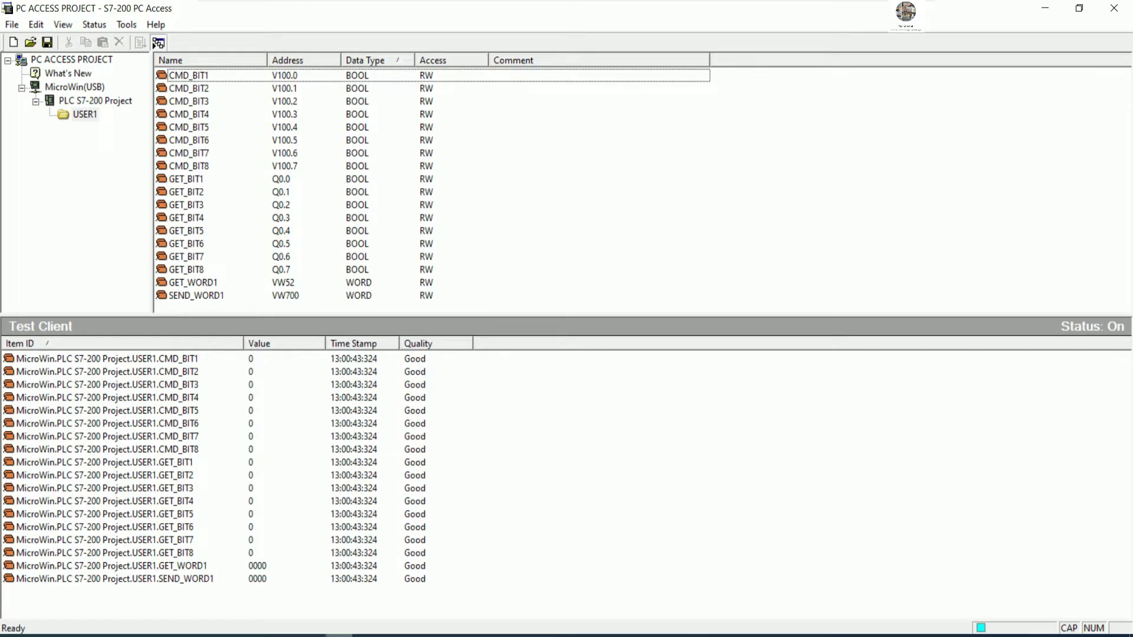
Switch to STEP 7-MicroWIN SMART and turn on program status monitoring for the MAIN block, showing network 3 beside the runtime.
key("alt+Tab")
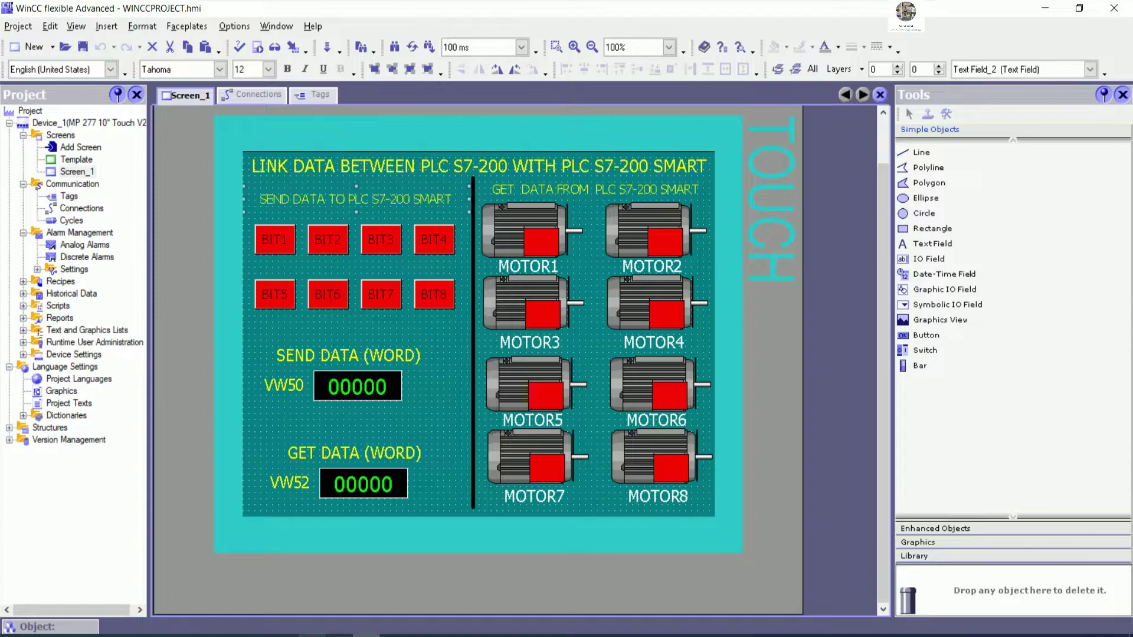
key("alt+Tab")
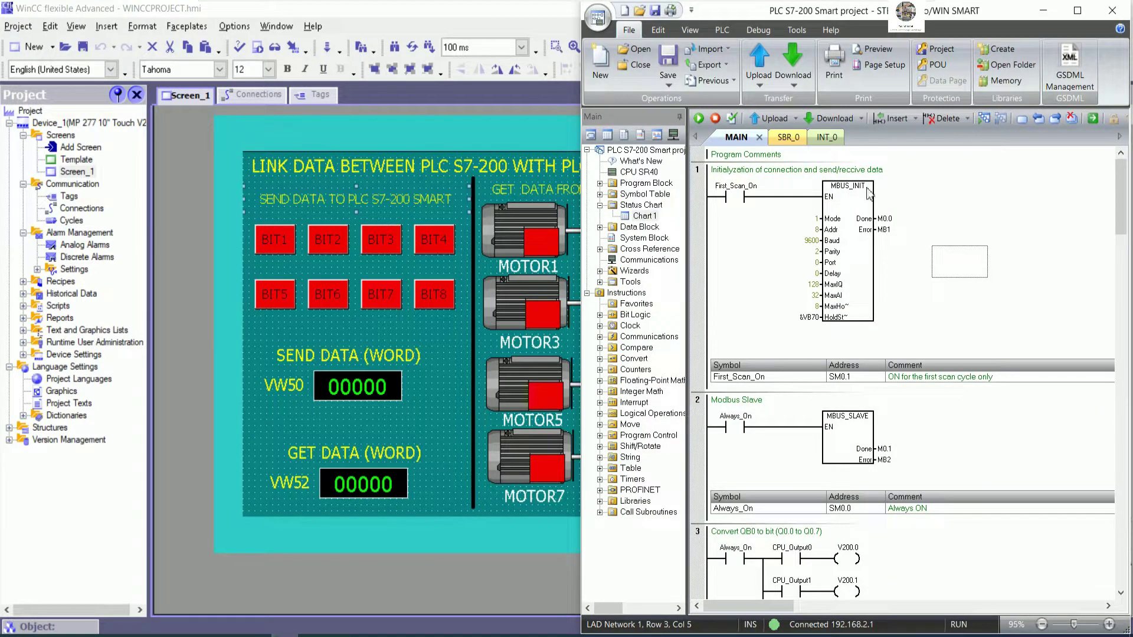
left_click(983, 119)
scroll(859, 443, "down", 5)
scroll(859, 449, "down", 1)
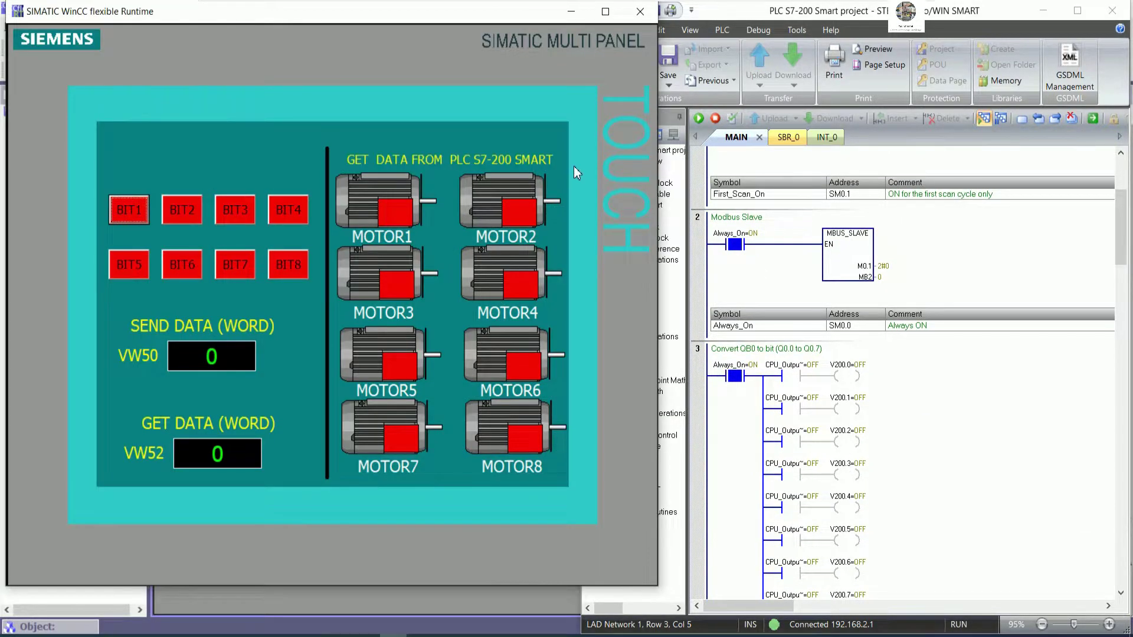
Test BIT1 and BIT2 in the runtime by turning both on and off again, and close the runtime.
left_click(137, 210)
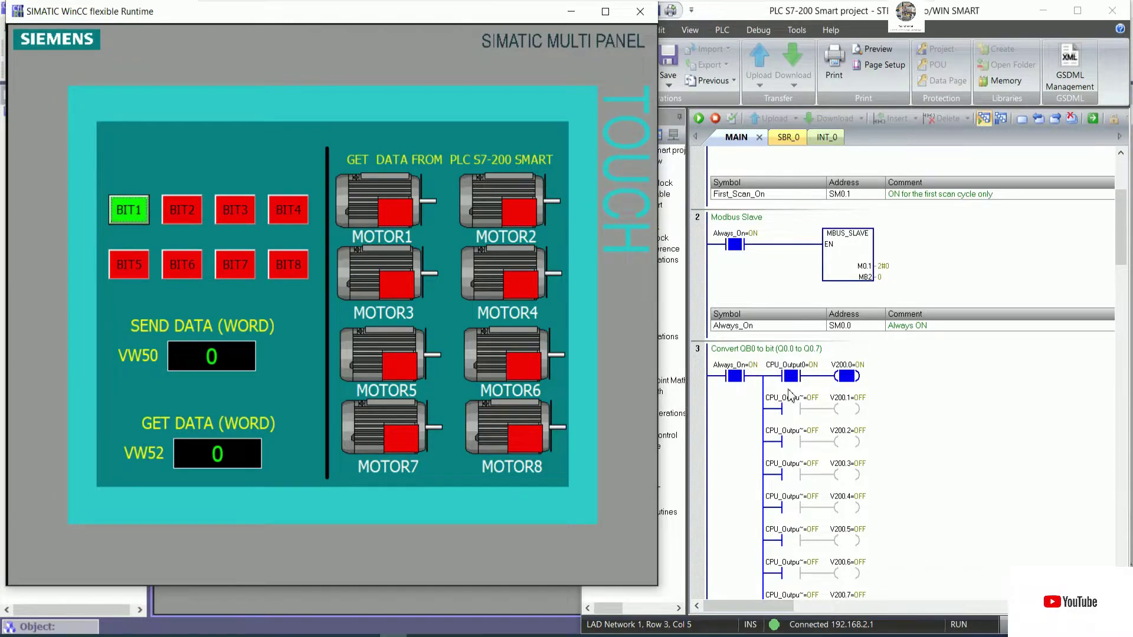
left_click(172, 217)
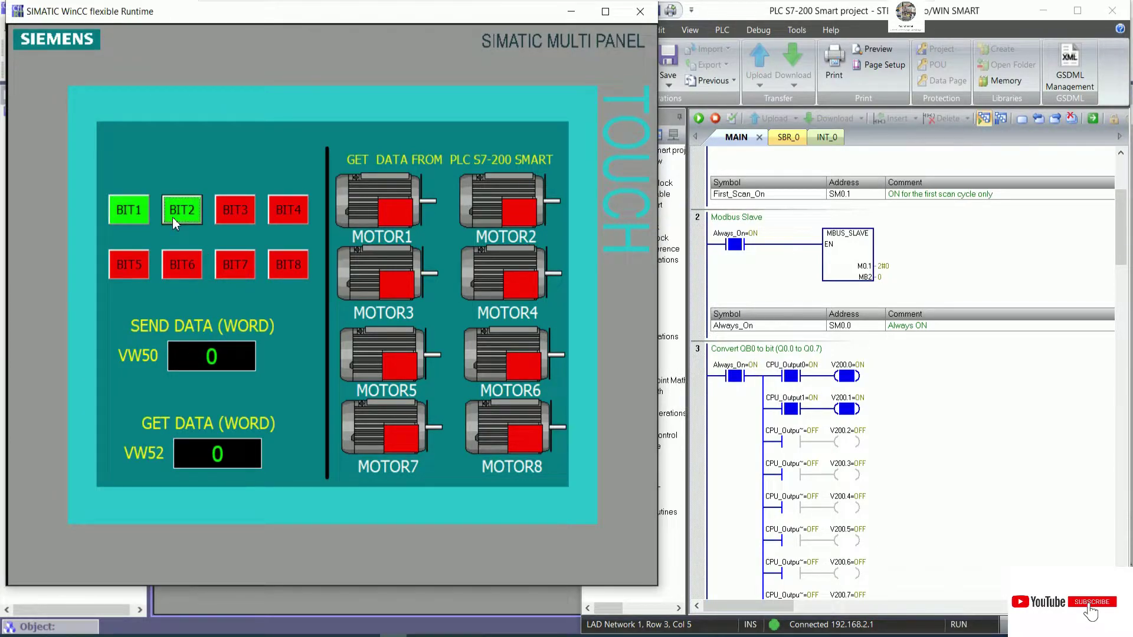
left_click(172, 217)
left_click(130, 213)
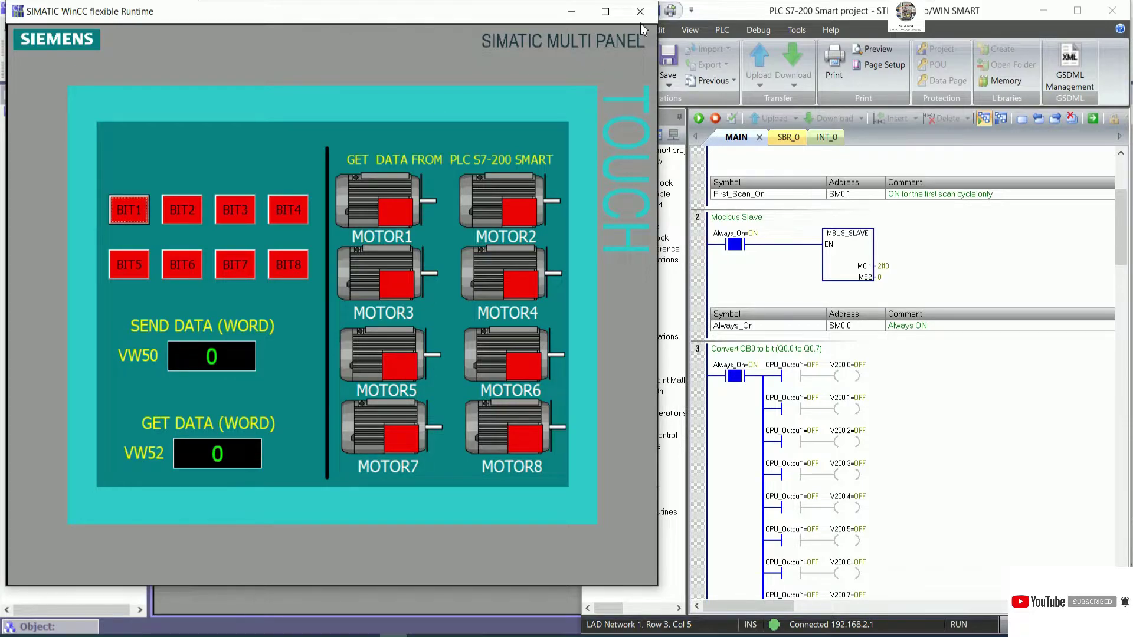
left_click(640, 11)
Nudge the LINK DATA BETWEEN PLC S7-200 WITH PLC S7-200 SMART title slightly down on Screen_1.
left_click(420, 175)
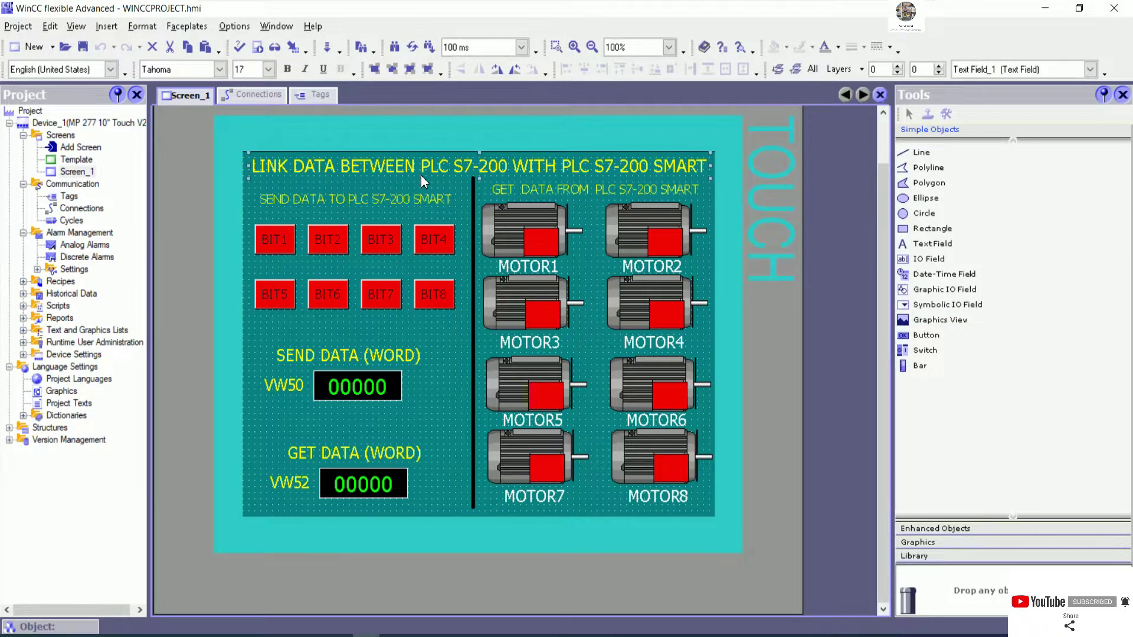
key("Down")
key("Down")
key("Down")
key("Down")
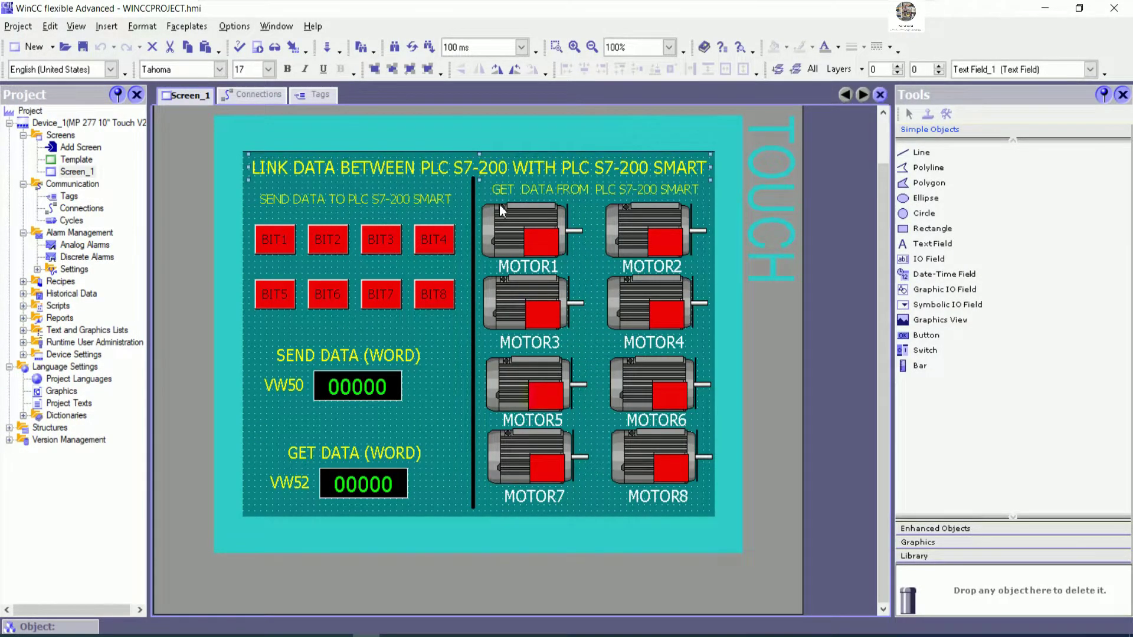
key("Down")
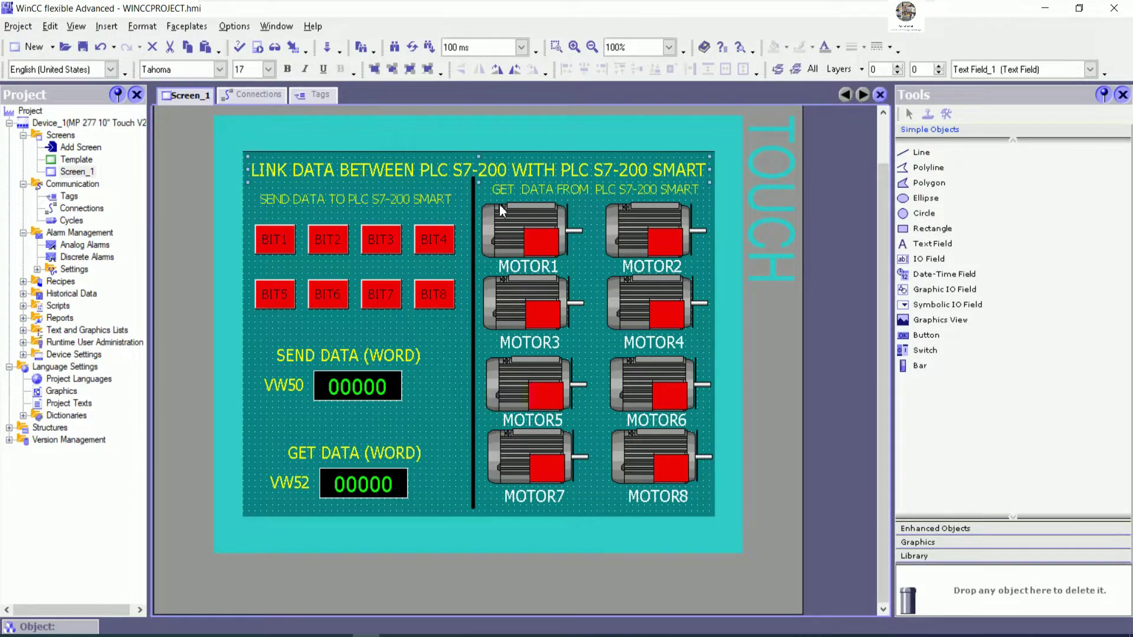
Shift the SEND DATA TO PLC S7-200 SMART heading slightly to the right and save the project.
left_click(84, 47)
left_click(273, 203)
left_click_drag(243, 200, 250, 201)
left_click(83, 45)
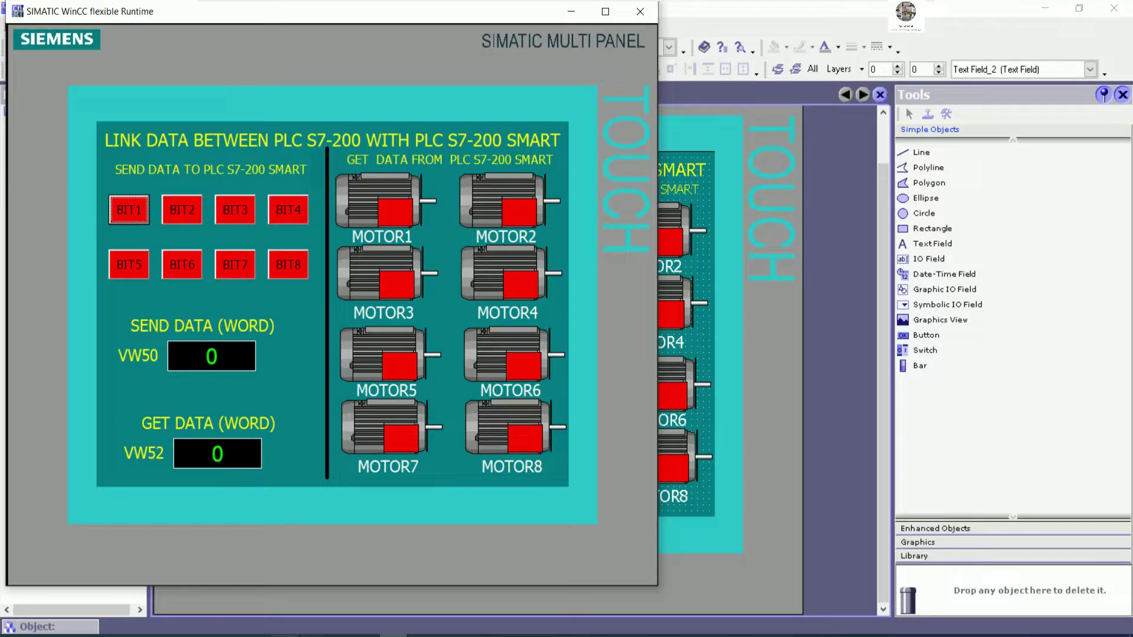
Bring up STEP 7-MicroWIN SMART beside the runtime and test BIT1 and BIT8 by turning both on and off against network 3.
key("alt+Tab")
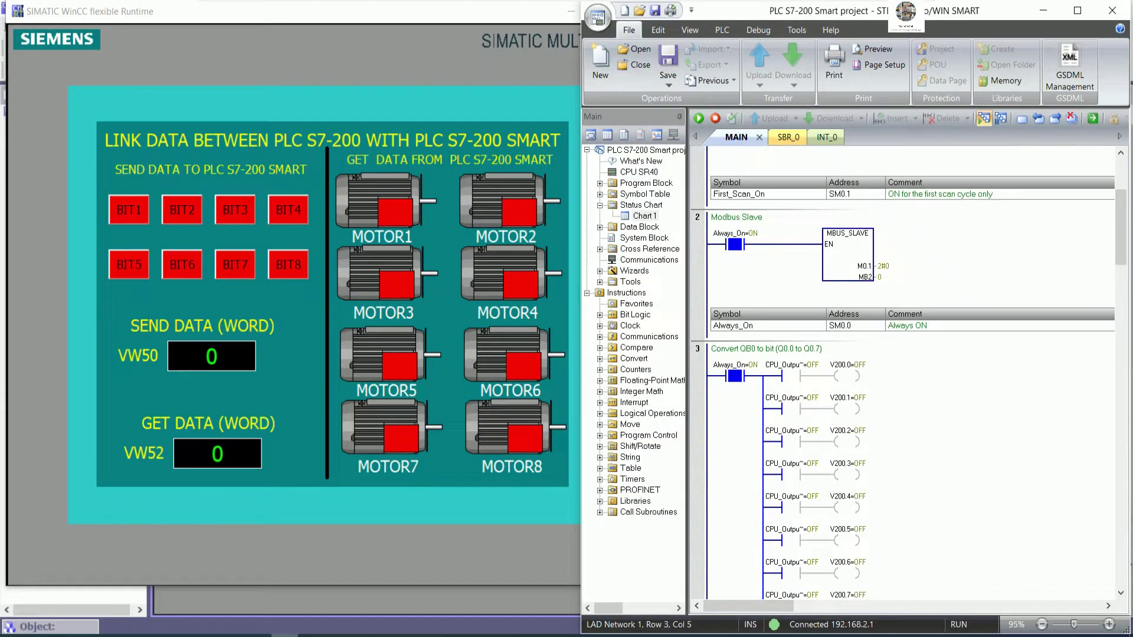
left_click(131, 223)
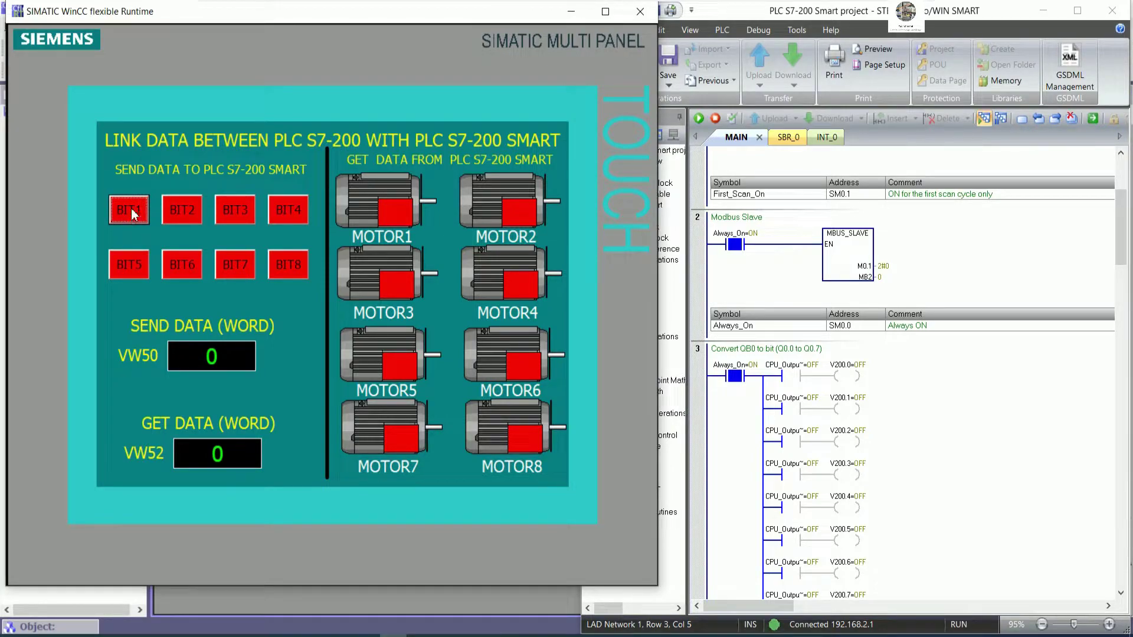
left_click(133, 213)
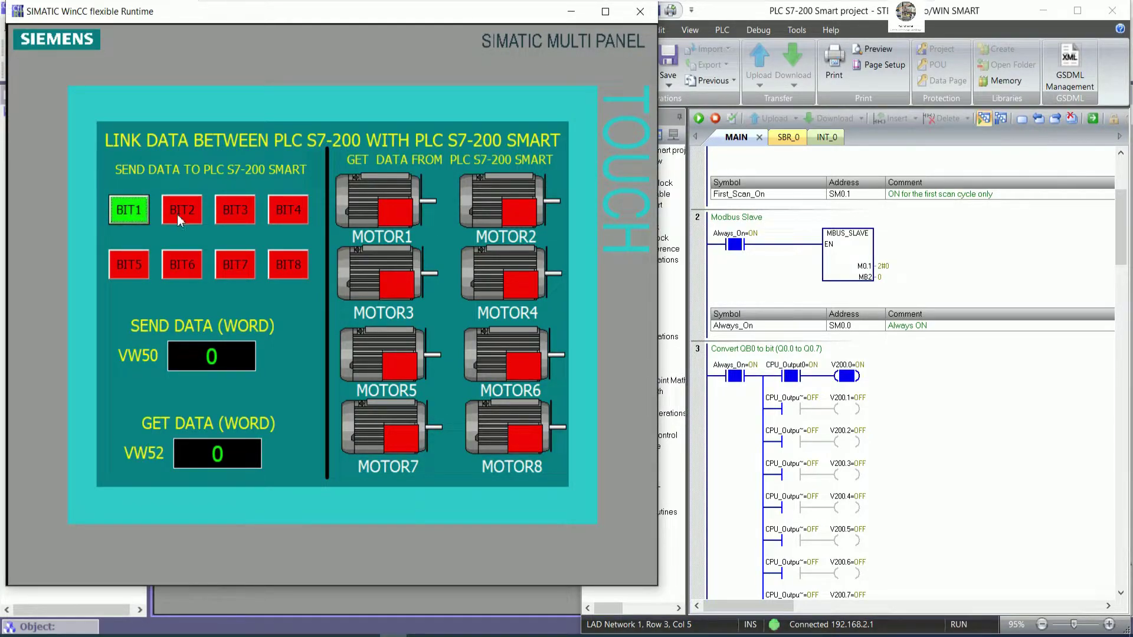
left_click(307, 268)
scroll(953, 477, "down", 2)
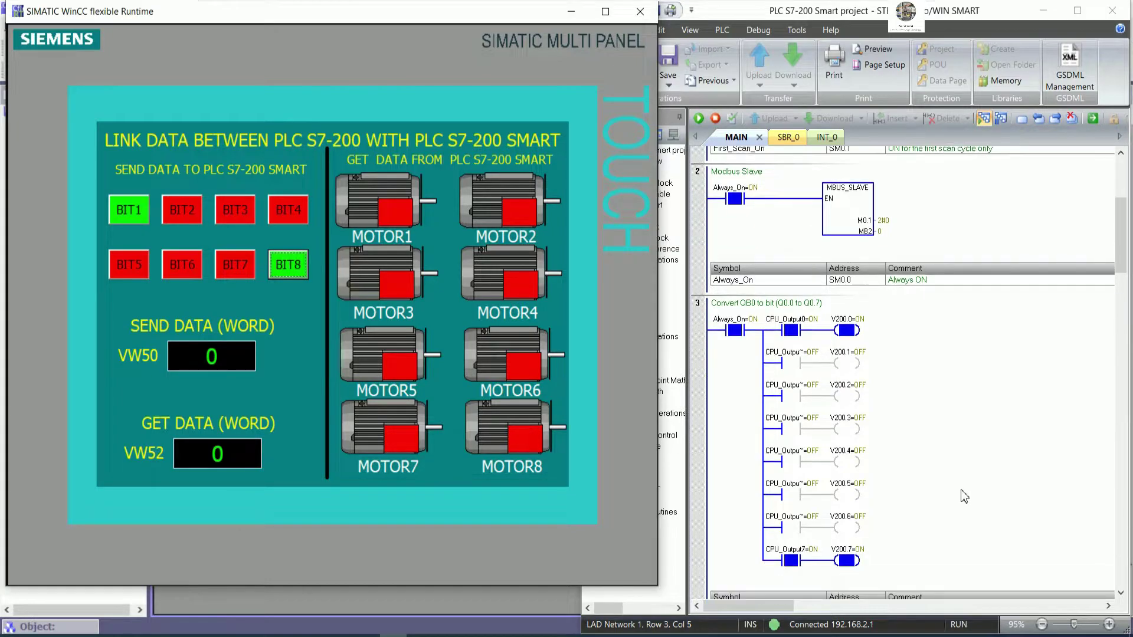
left_click(289, 260)
left_click(127, 209)
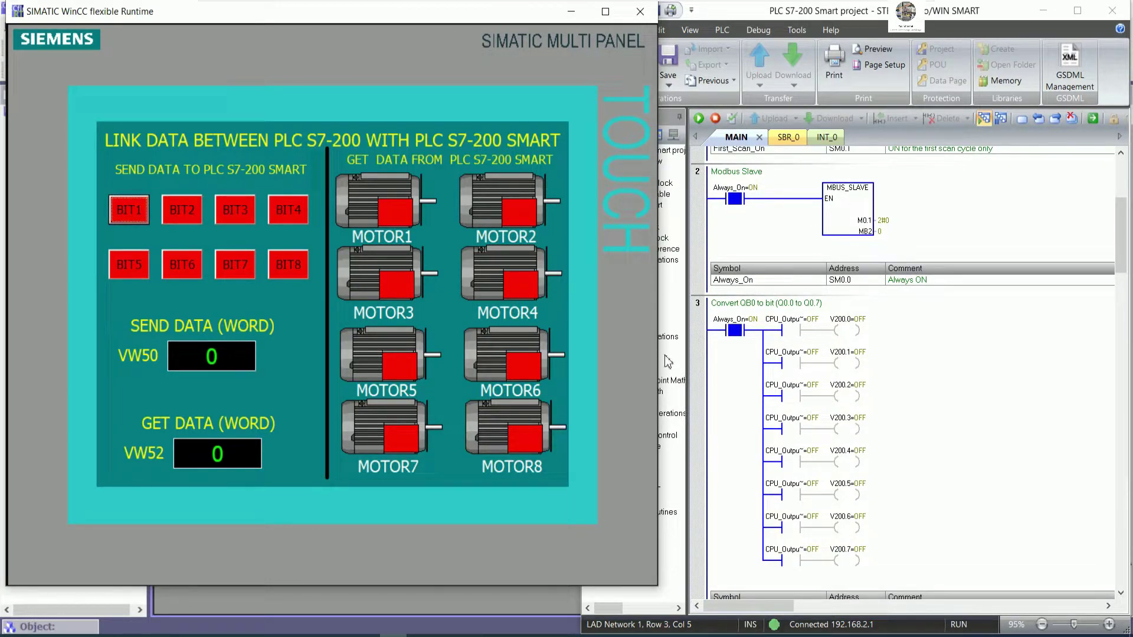
Send the value 550 from the VW50 SEND DATA (WORD) field while monitoring the MOV_W blocks in networks 4 and 5.
scroll(1006, 399, "down", 7)
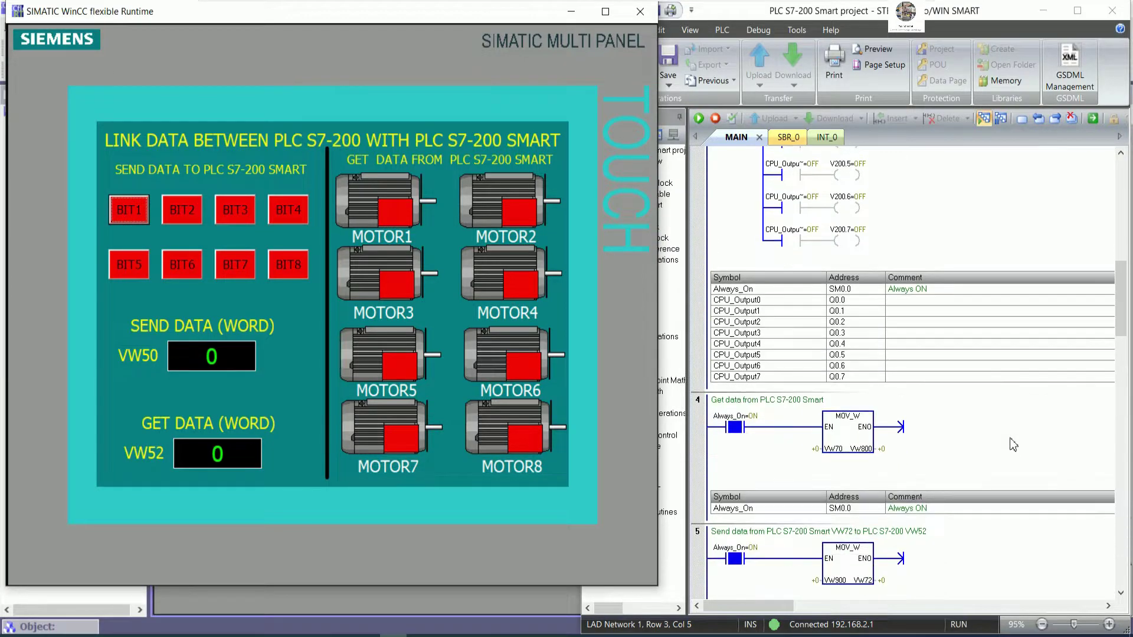
scroll(1011, 436, "down", 2)
left_click(227, 355)
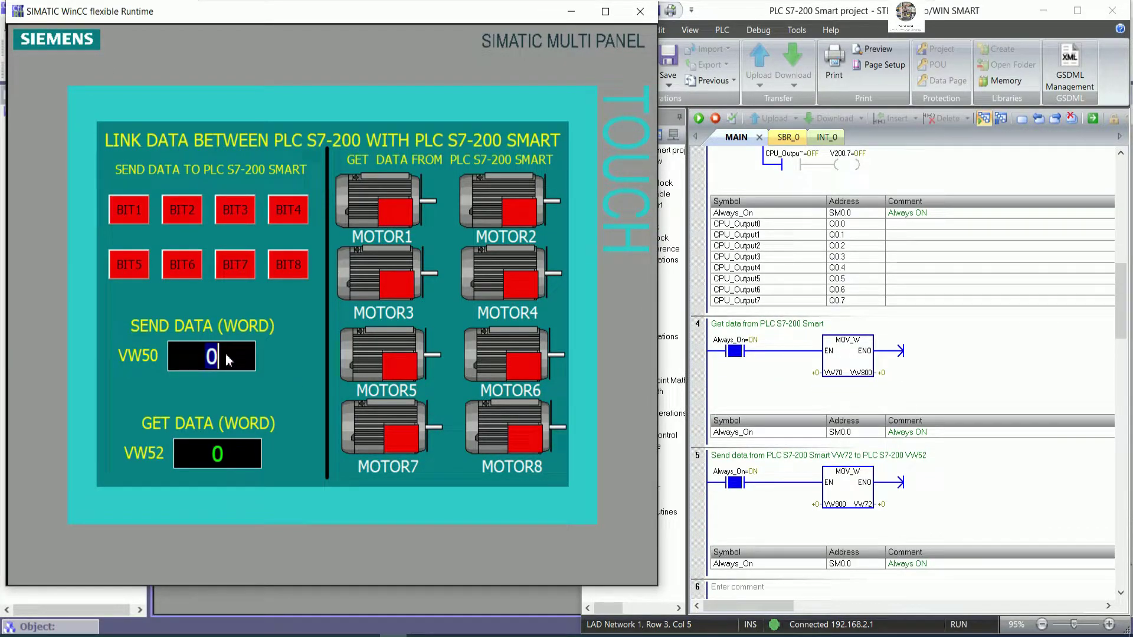
left_click(210, 355)
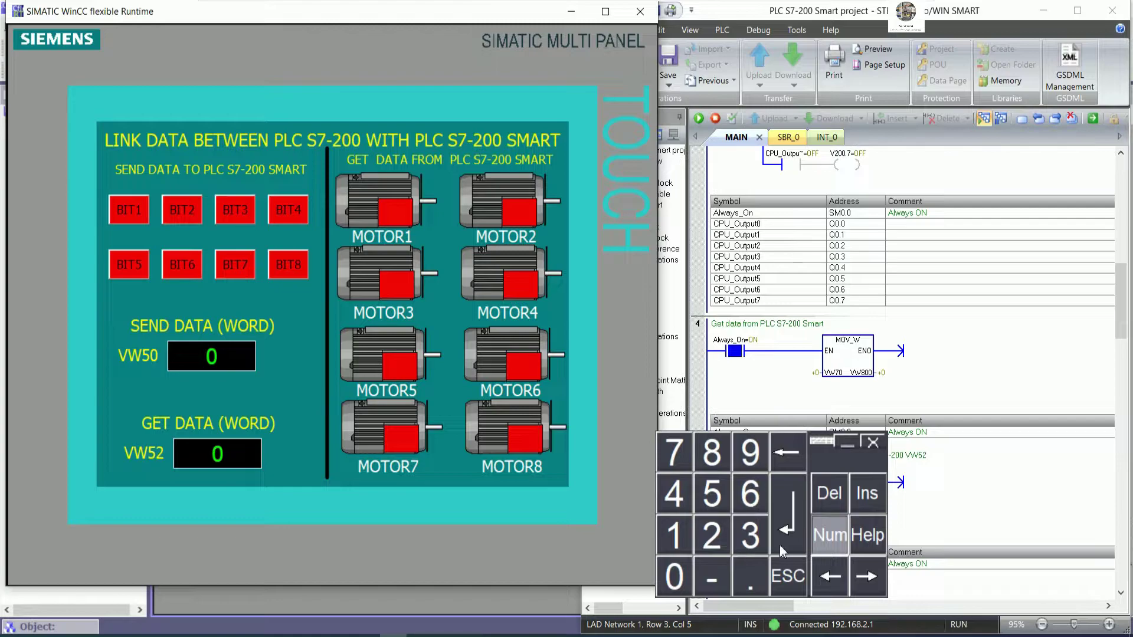
type("550")
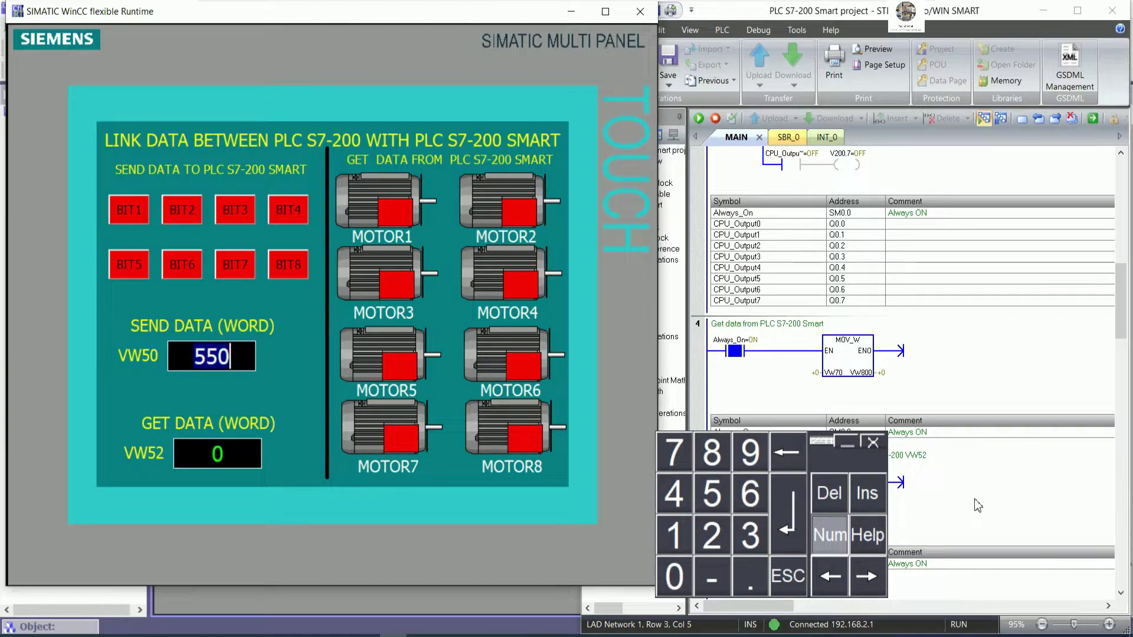
key("Return")
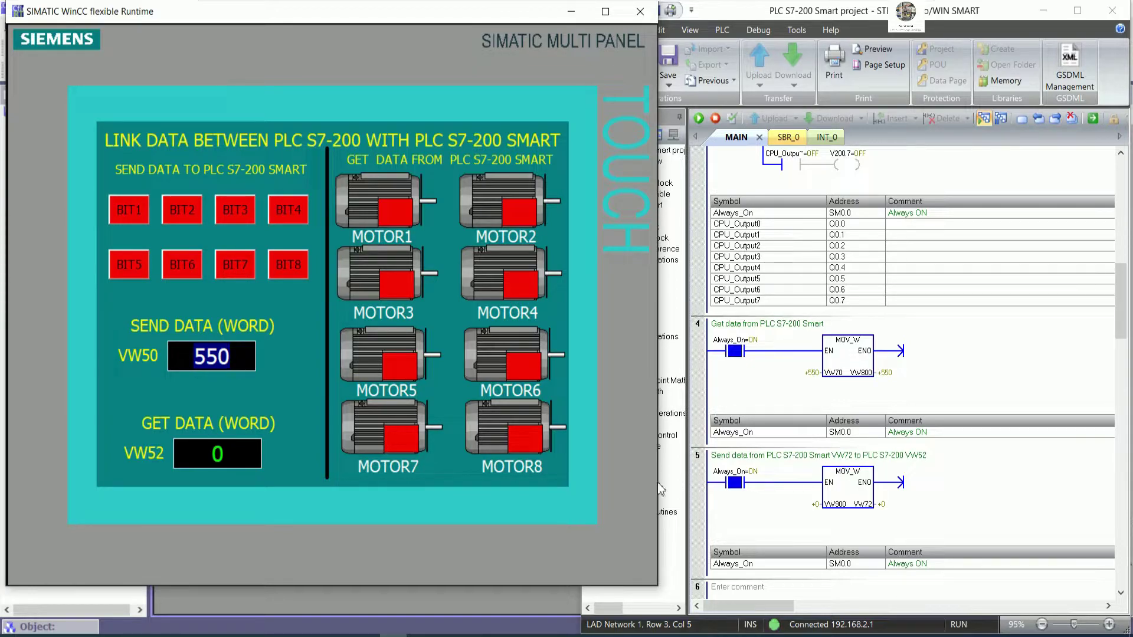
Minimize the runtime, turn off program status monitoring for MAIN, and minimize STEP 7-MicroWIN SMART.
left_click(571, 11)
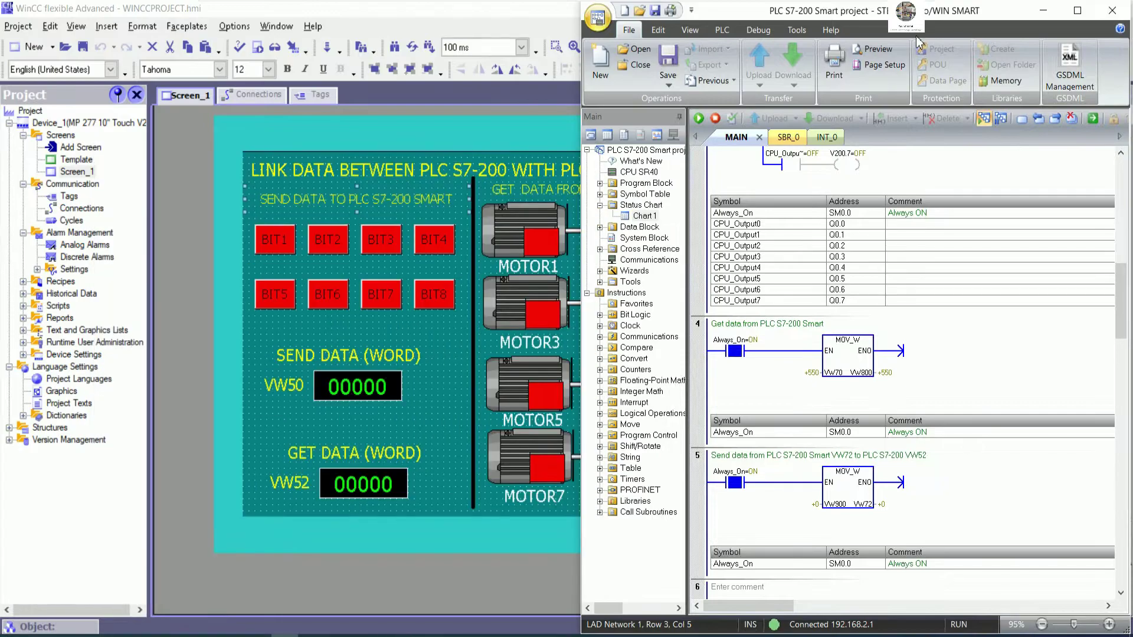
left_click(999, 120)
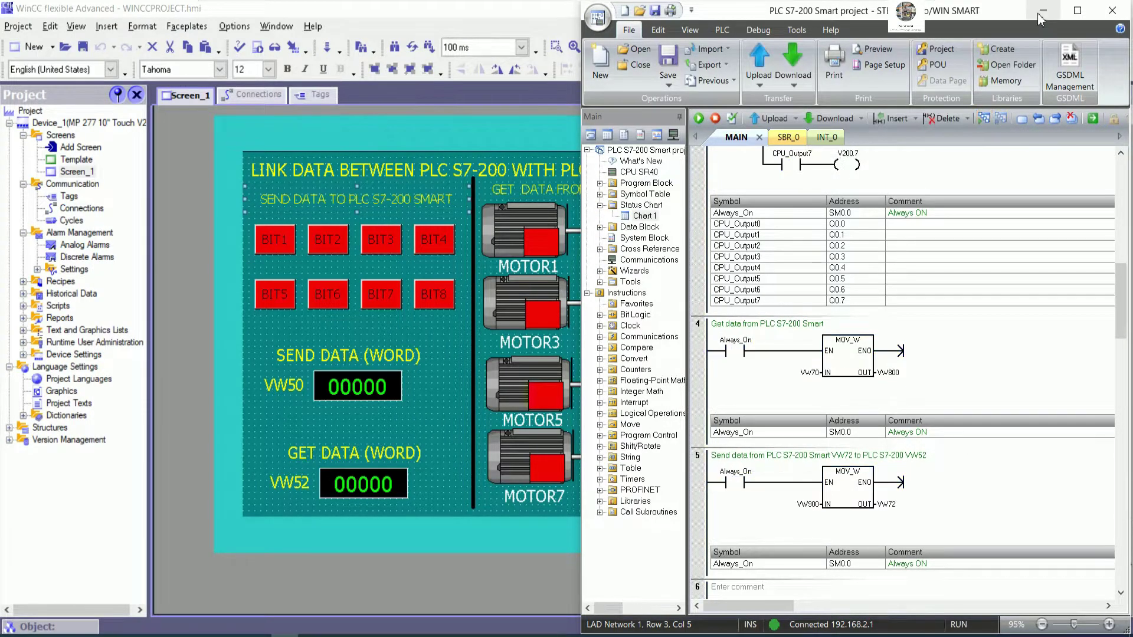
left_click(1042, 12)
Save the WINCCPROJECT project, and minimize WinCC flexible and PC Access to reach the desktop.
left_click(84, 50)
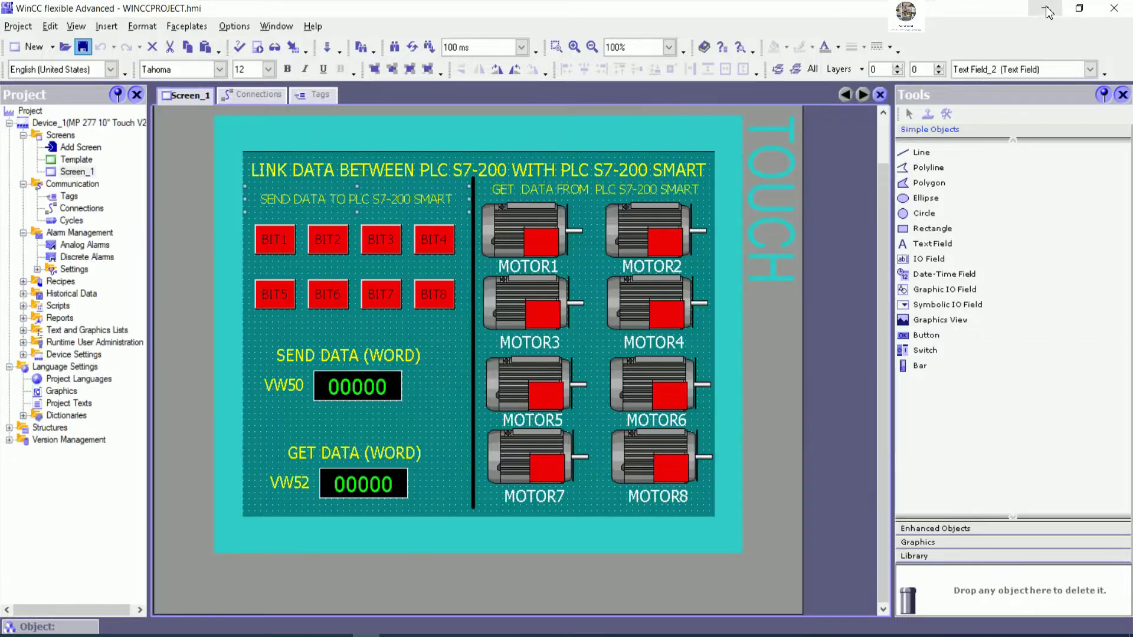
left_click(1045, 8)
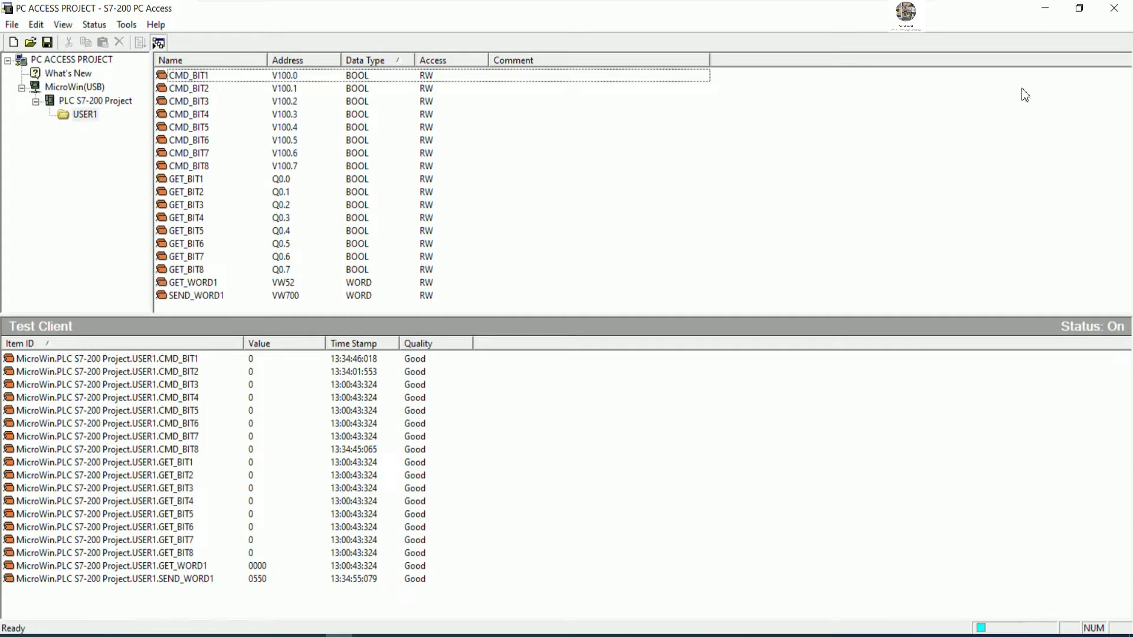
left_click(1045, 7)
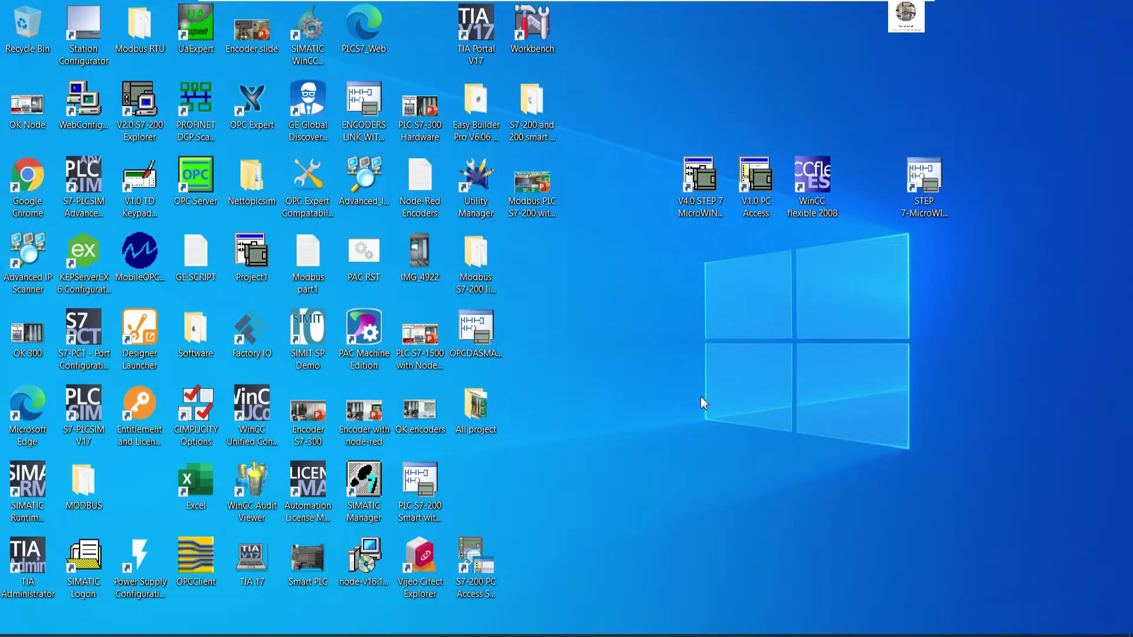
Add the line "Now let go to TIA portal V17 for create the HMI of PLC S7-200 Smart" to the Notepad note and minimize it.
left_click(311, 636)
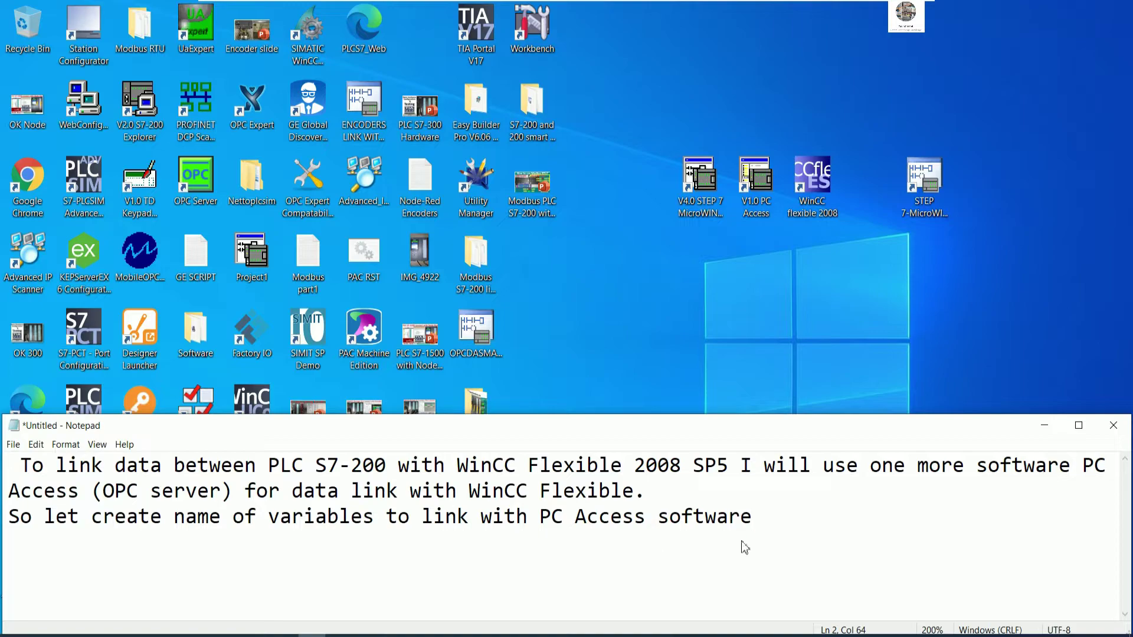
key("Return")
type("Now let ")
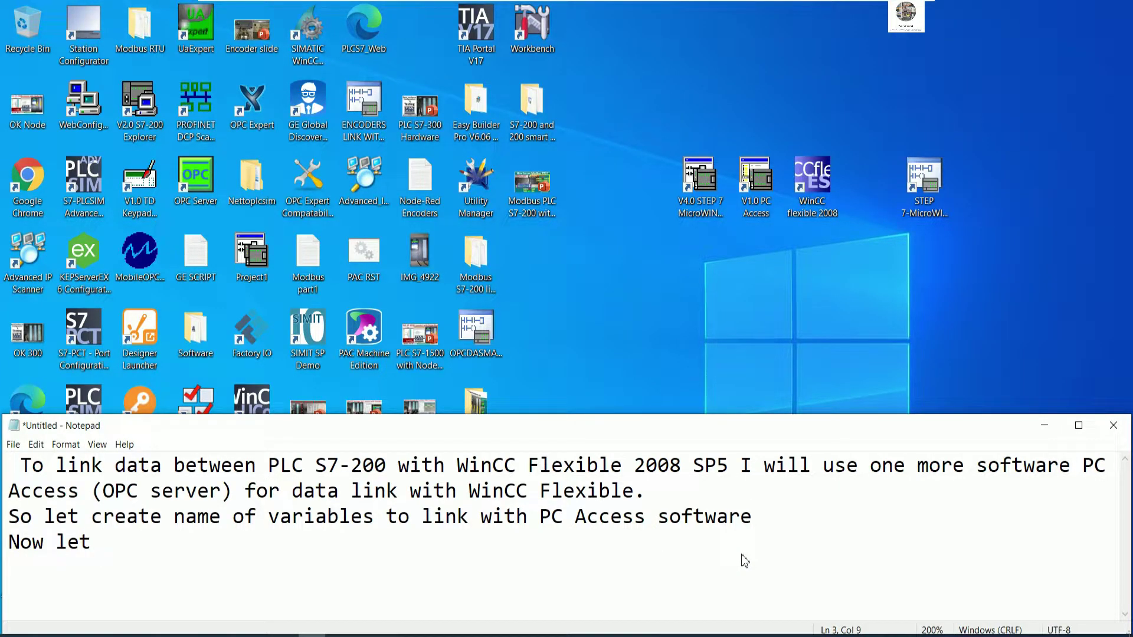
type("go to TI")
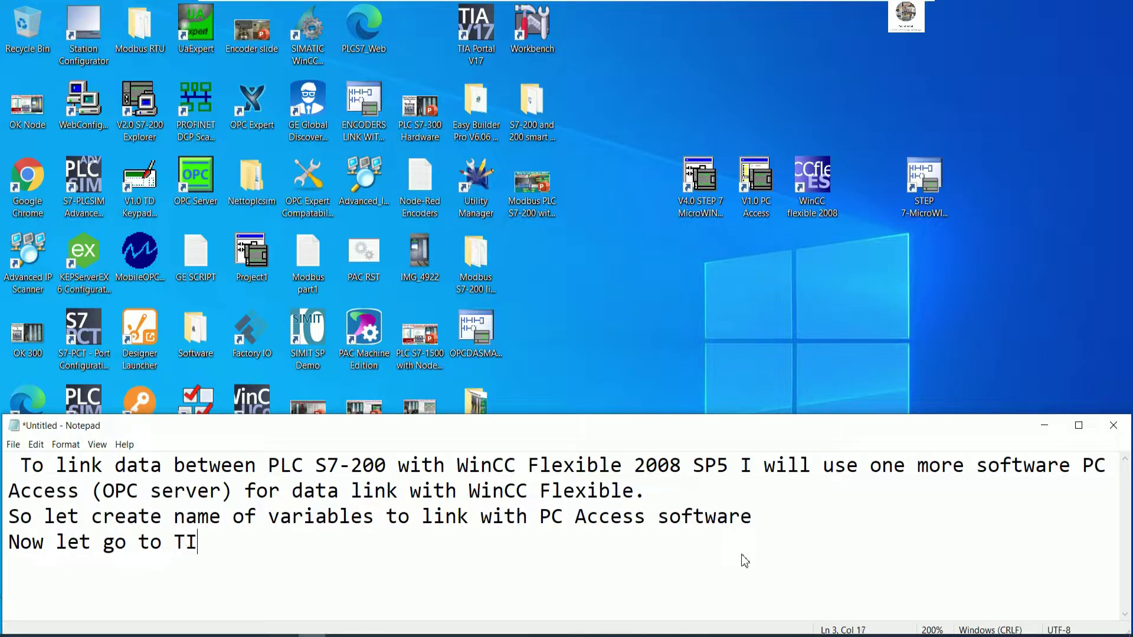
type("A portal V")
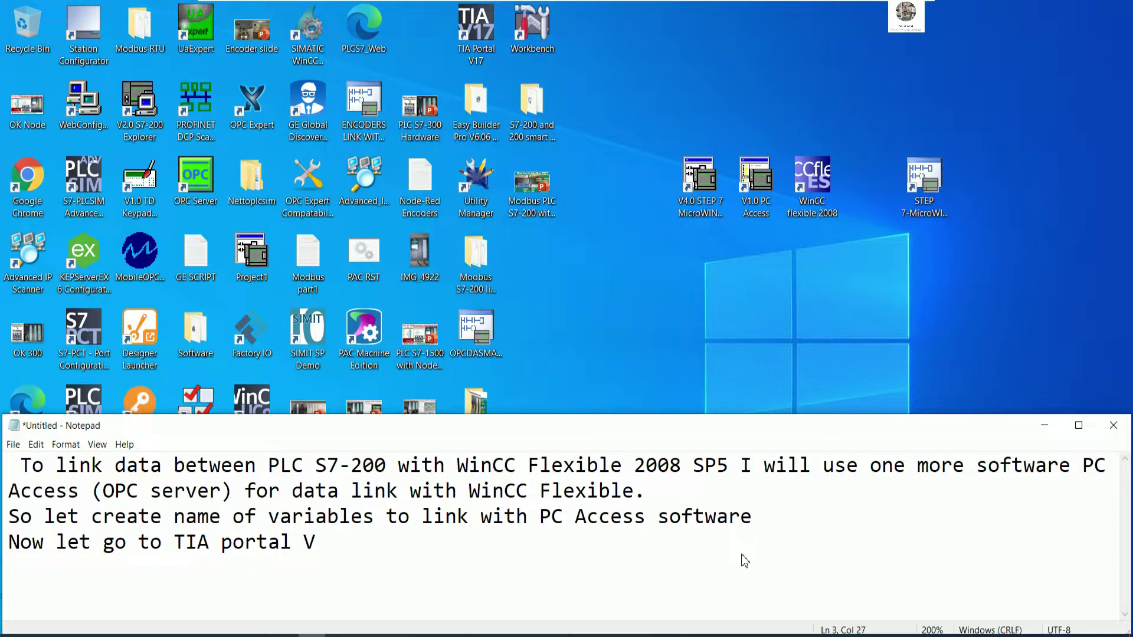
type("17 for create")
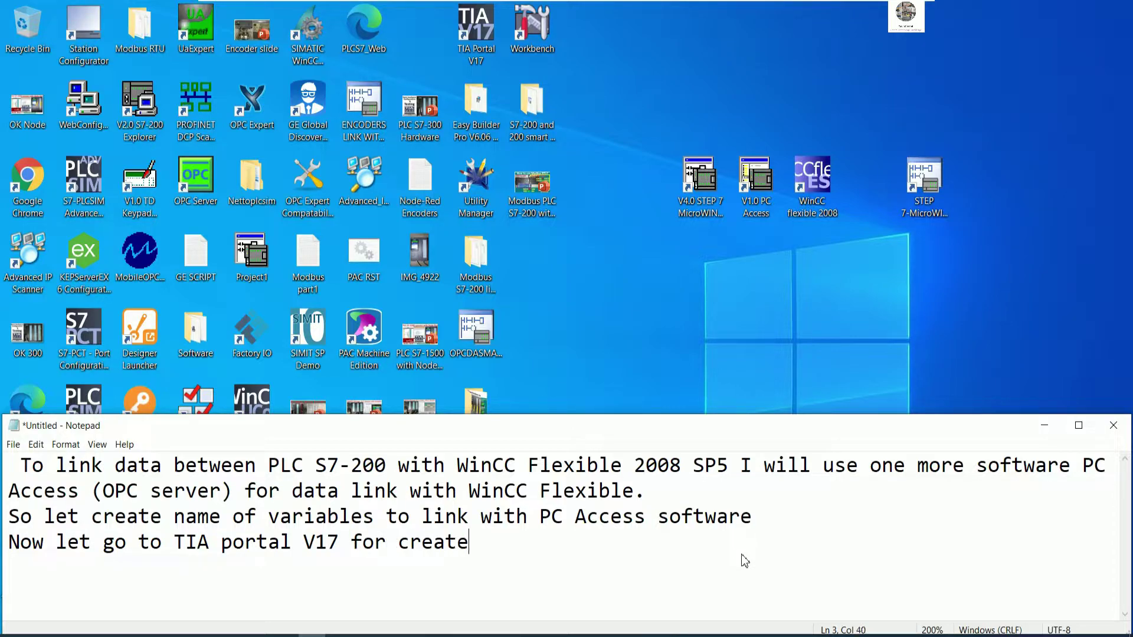
type(" the HMI")
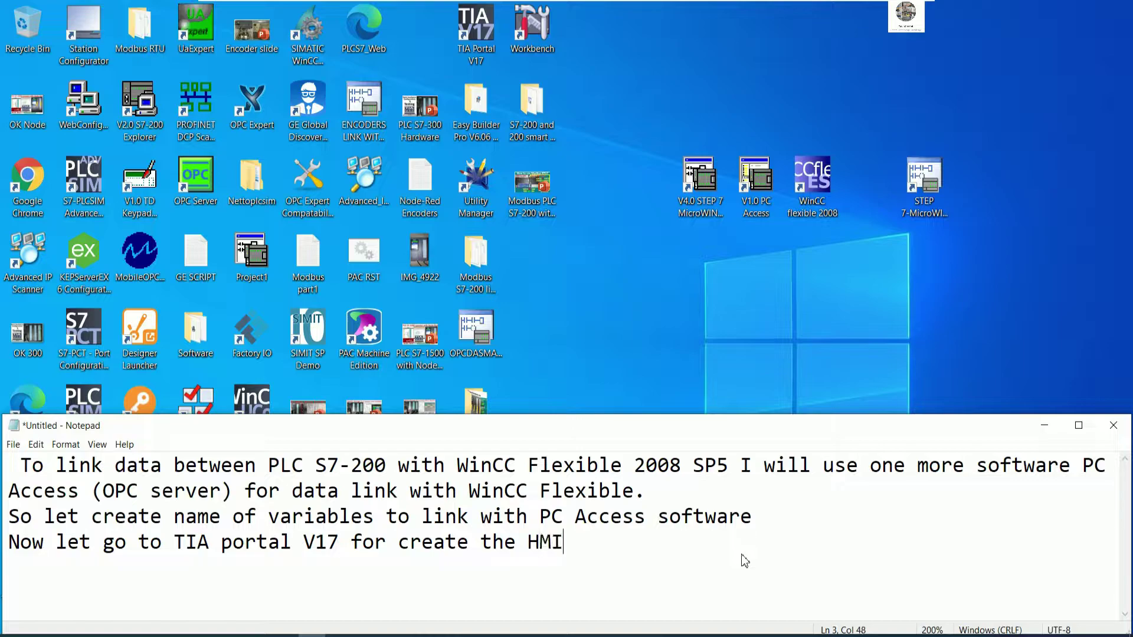
type(" of PLC S7-")
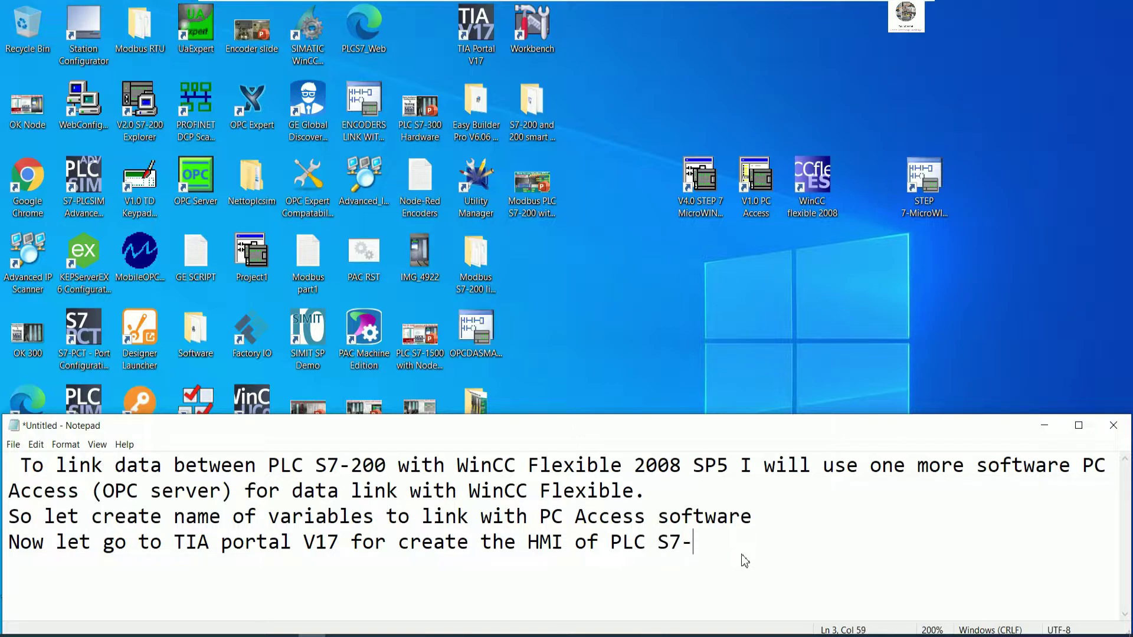
type("200 Smar")
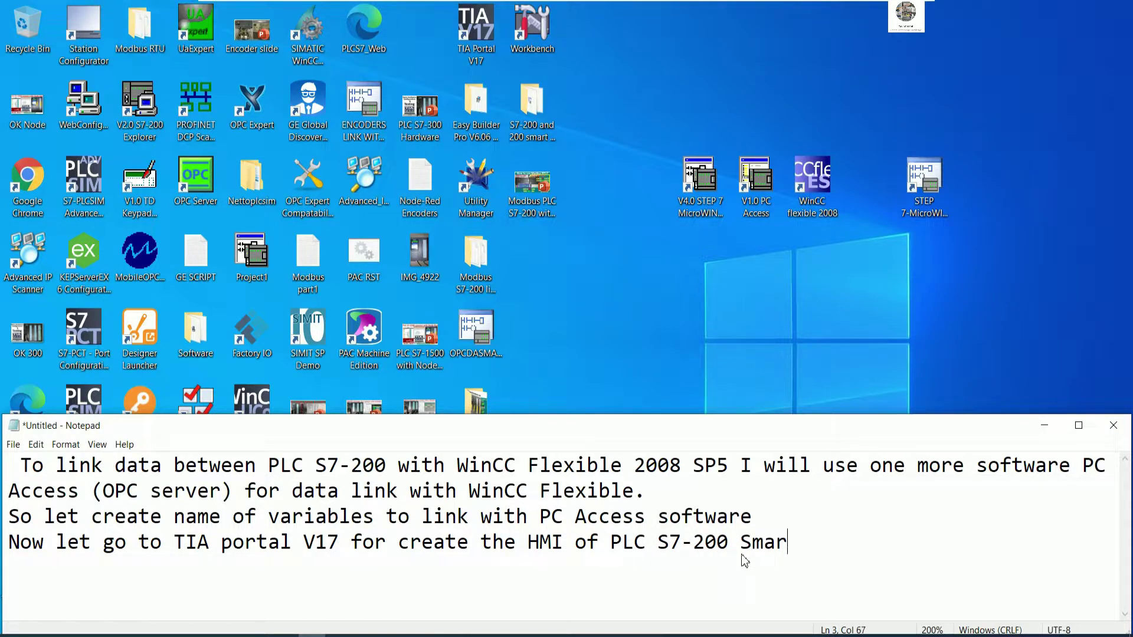
type("t")
left_click(1047, 414)
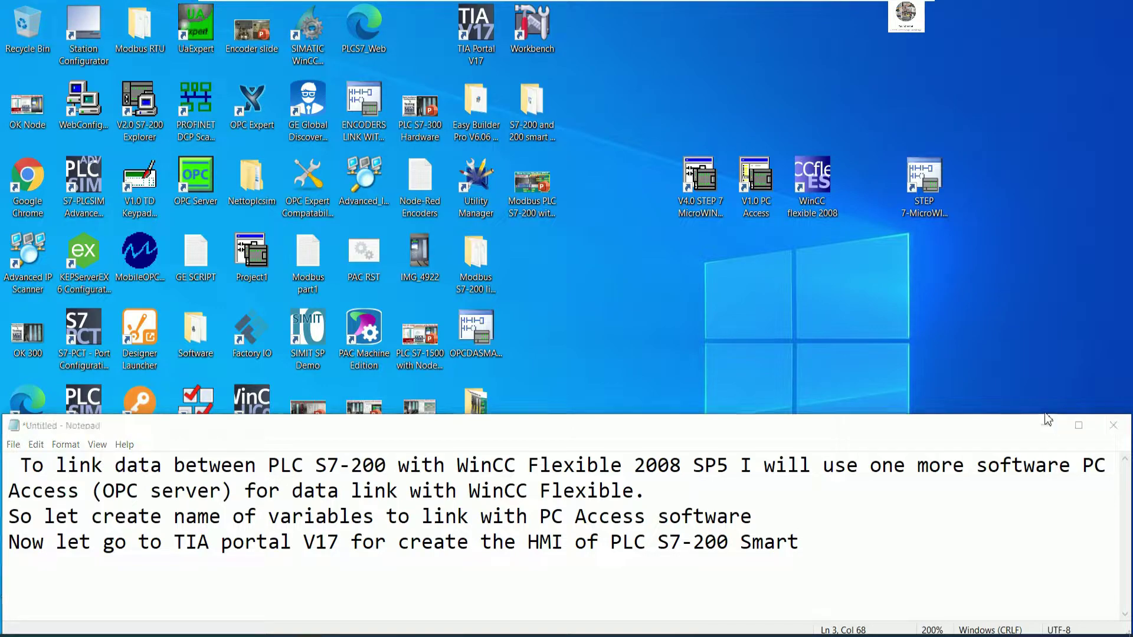
key("super+d")
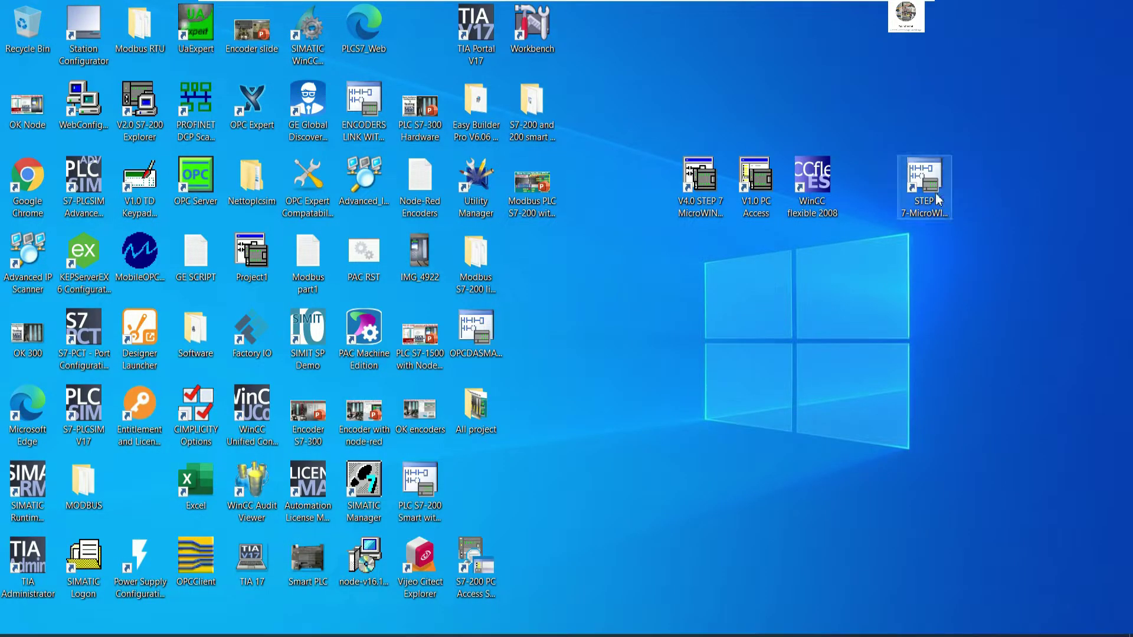
Move the TIA Portal V17 desktop shortcut beside the STEP 7-MicroWIN SMART shortcut and launch TIA Portal V17.
left_click(809, 180)
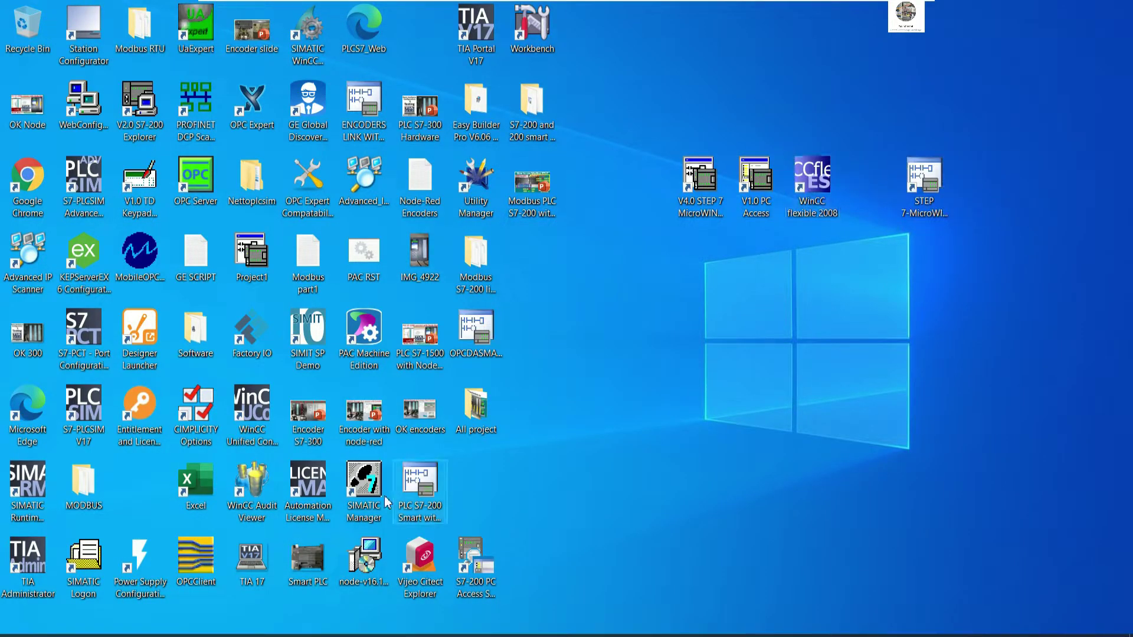
left_click_drag(475, 28, 986, 187)
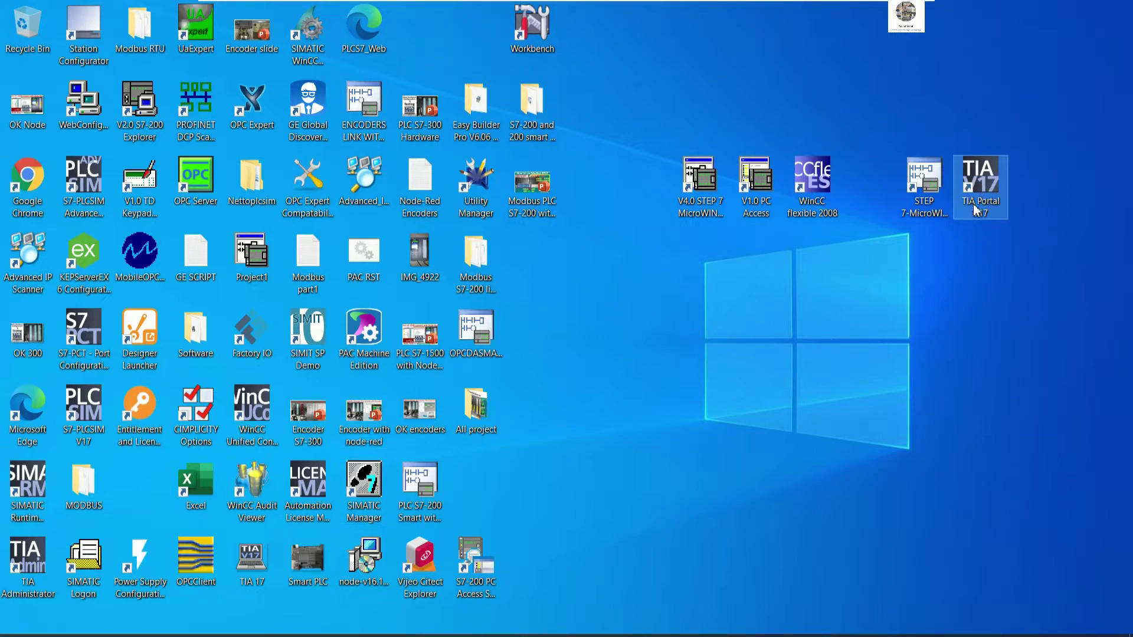
key("Return")
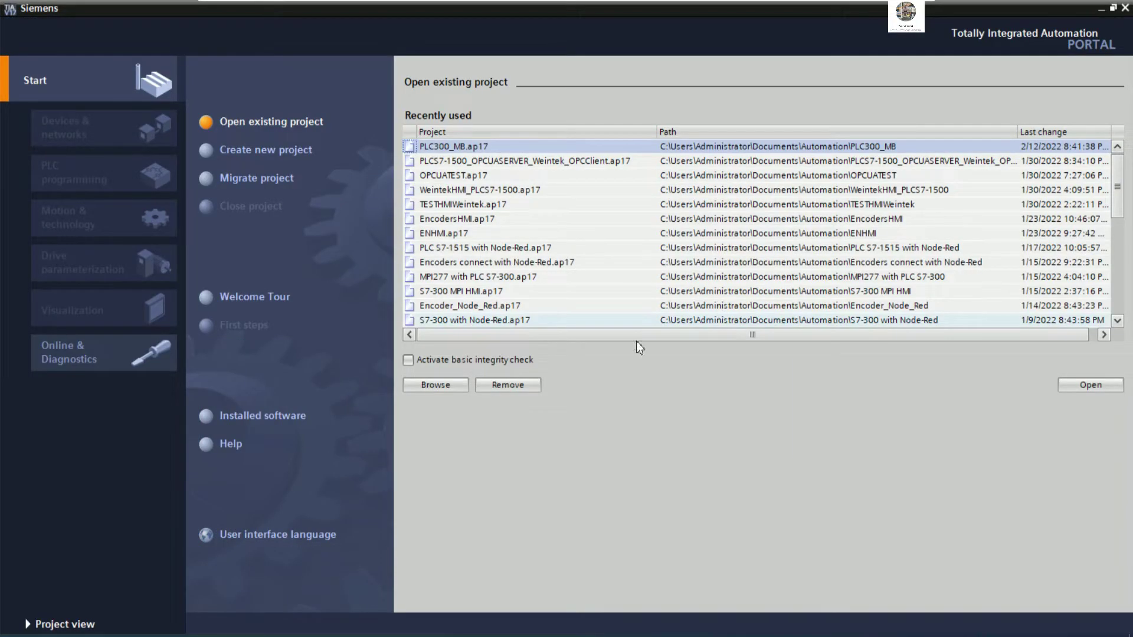
Create a new project named "S7-200 Smart Modbus RTU" in the default Automation folder.
left_click(266, 148)
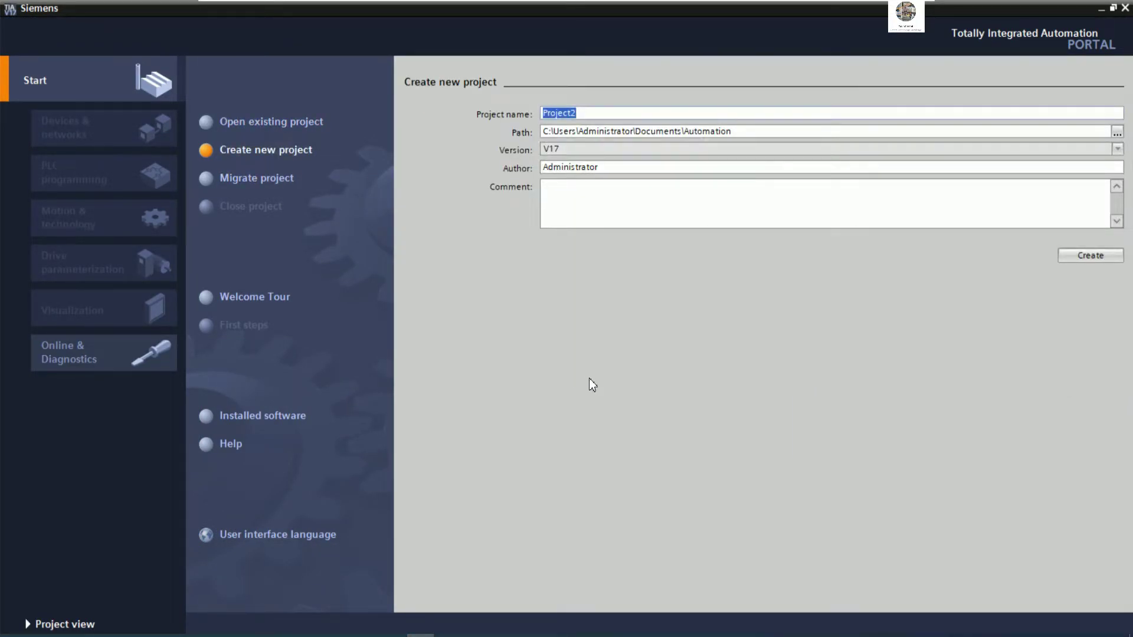
type("S7-200 Smart Modbus")
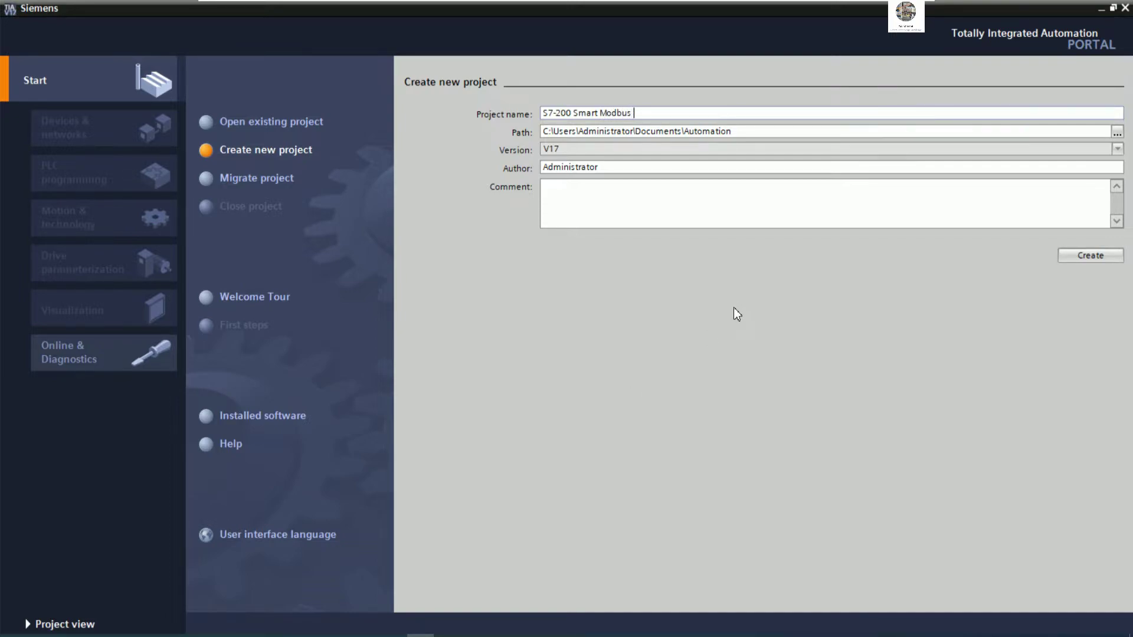
type(" RTU")
left_click(1083, 254)
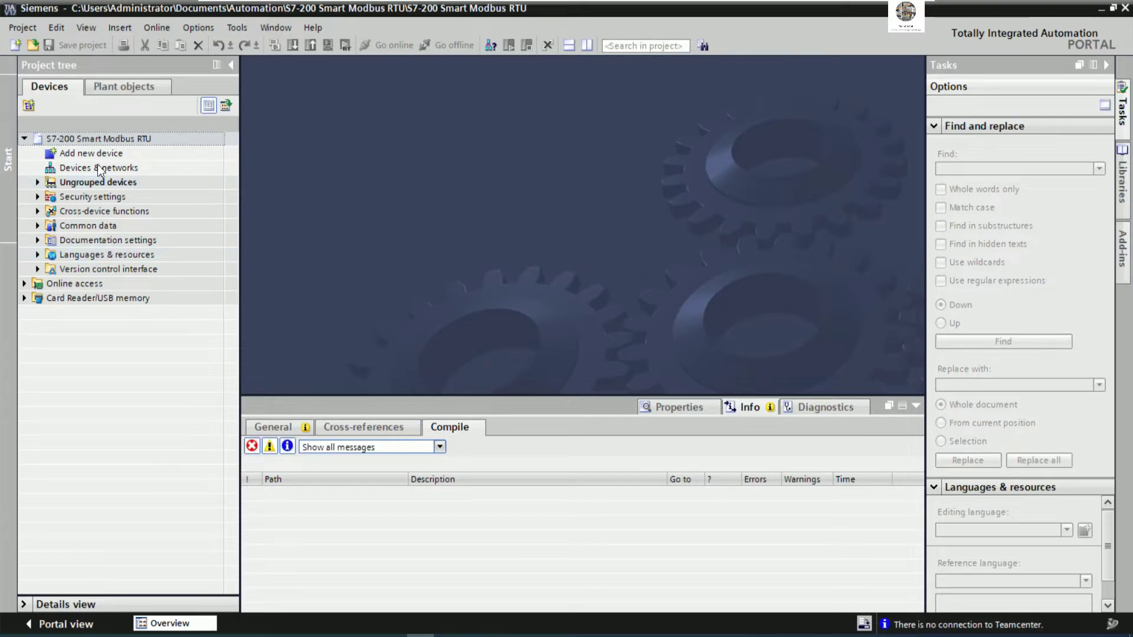
Add a 7" TP700 Comfort HMI device, article 6AV2 124-0GC01-0AX0, version 17.0.0.0, with the device wizard enabled.
left_click(95, 154)
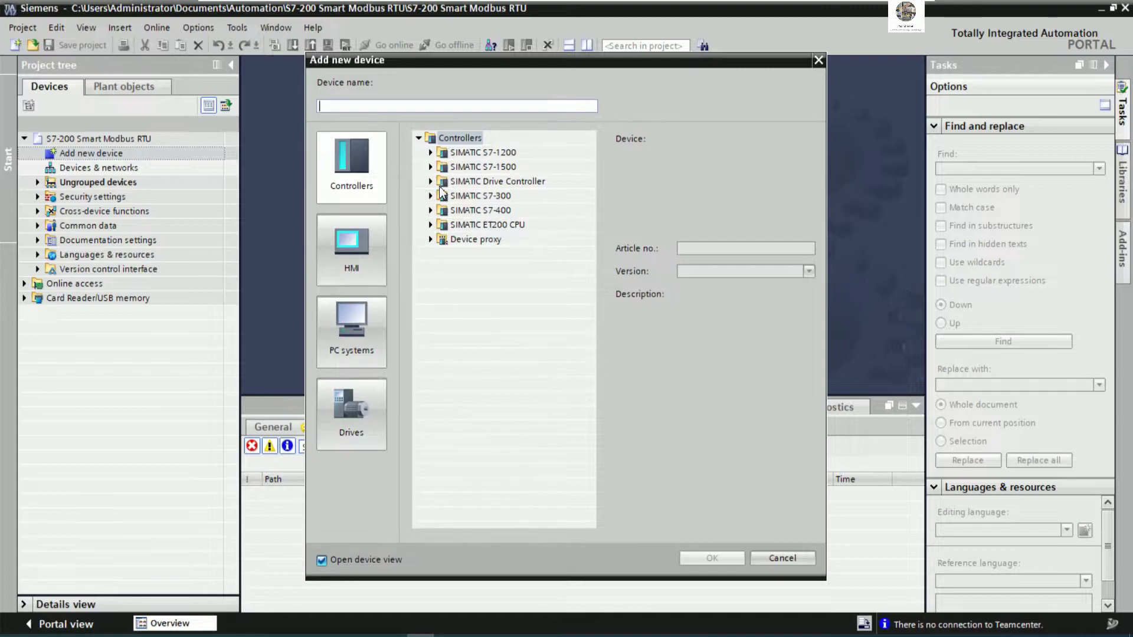
left_click(352, 266)
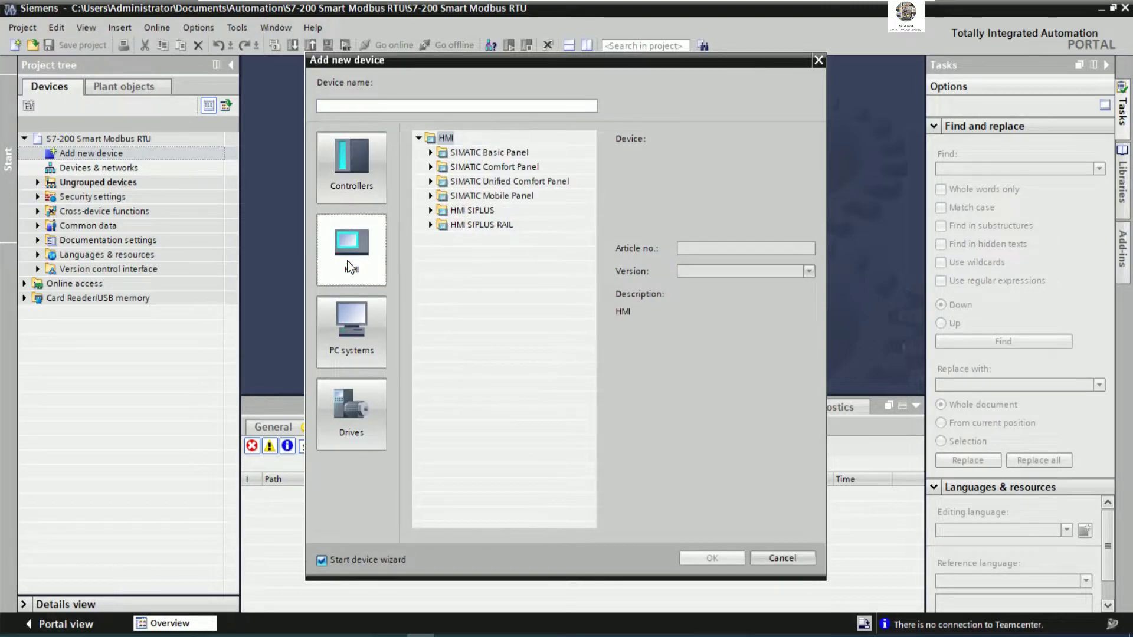
left_click(432, 169)
left_click(442, 196)
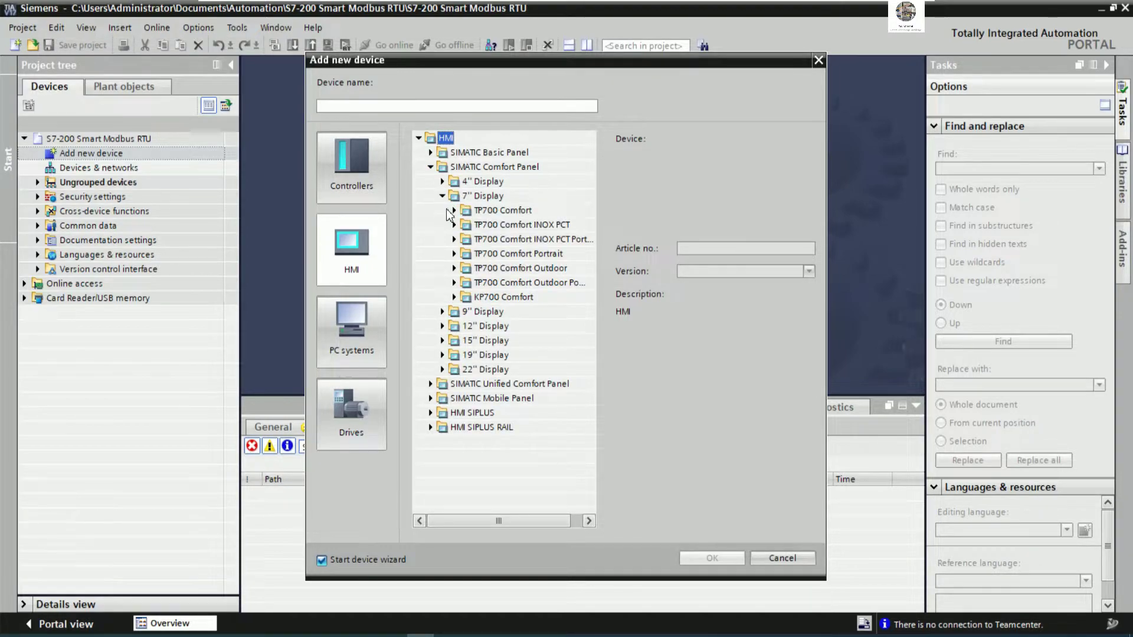
left_click(454, 211)
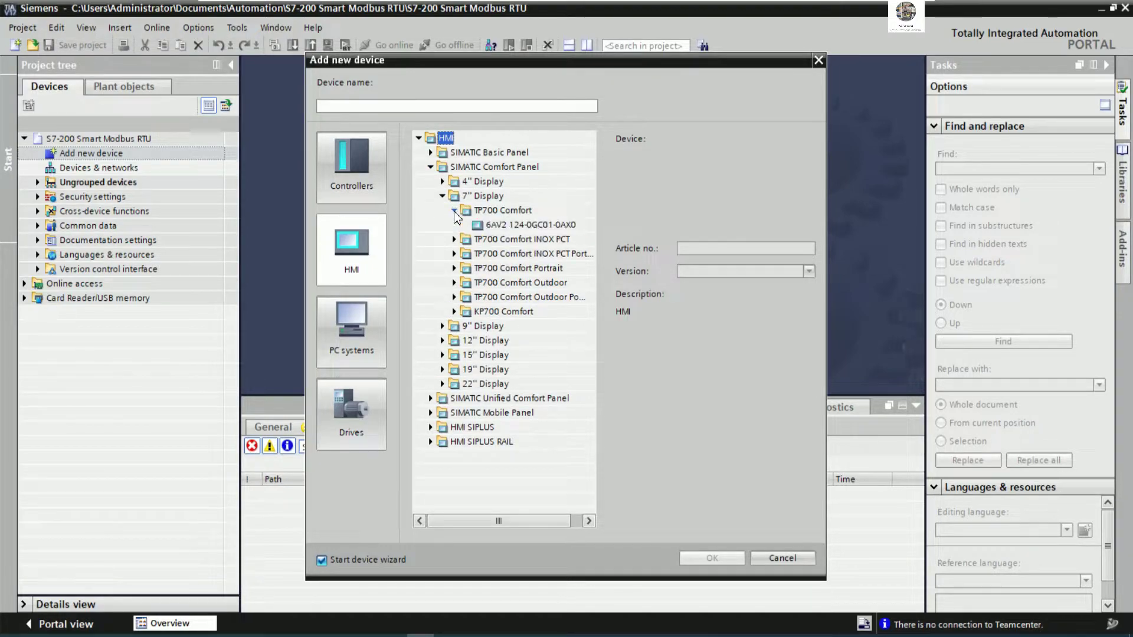
left_click(483, 226)
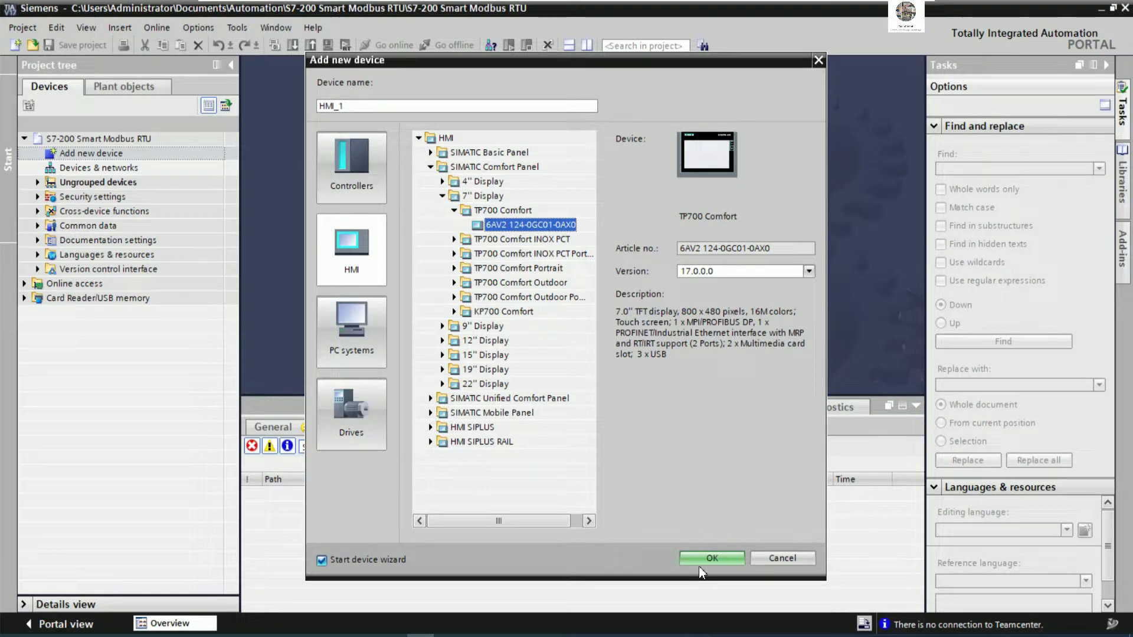
left_click(700, 559)
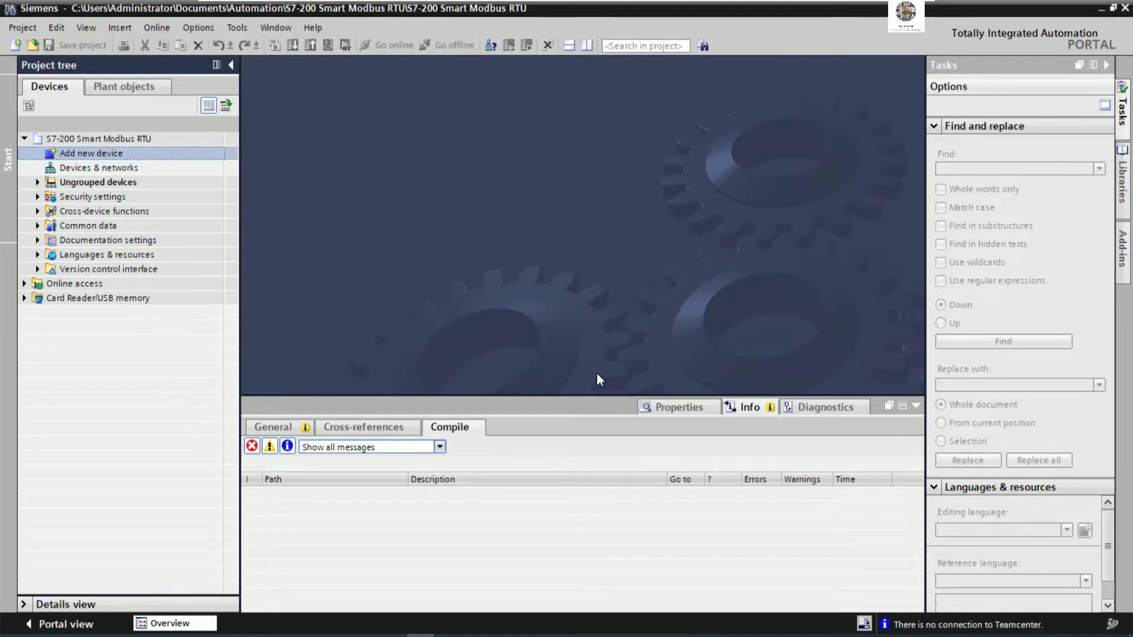